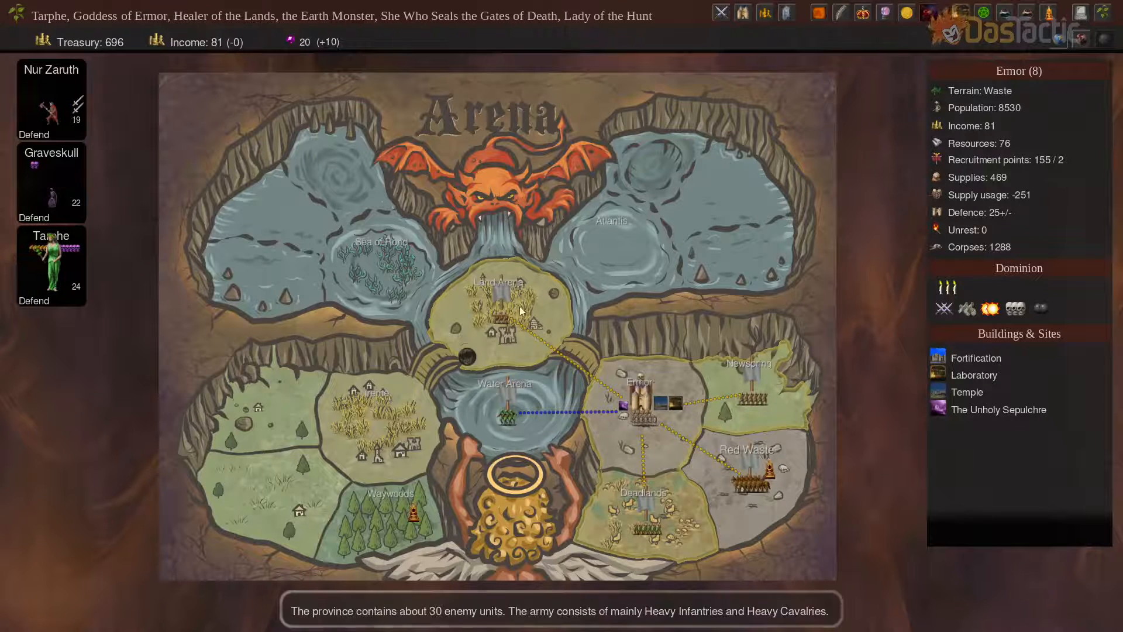
Inspect the terrain and scout reports of Land Arena, Ermor, Red Waste, Deadlands, Ireme, Waywoods and Sea of Rond
{"action": "scroll", "coordinate": [527, 354], "scroll_direction": "up", "scroll_amount": 2}
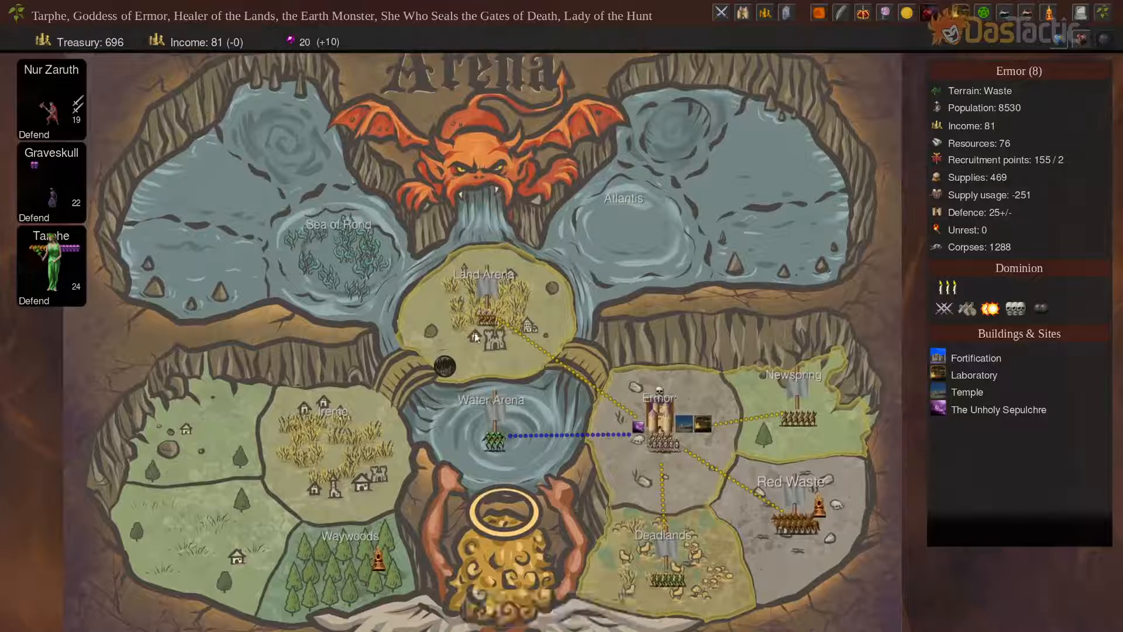
{"action": "left_click", "coordinate": [522, 310]}
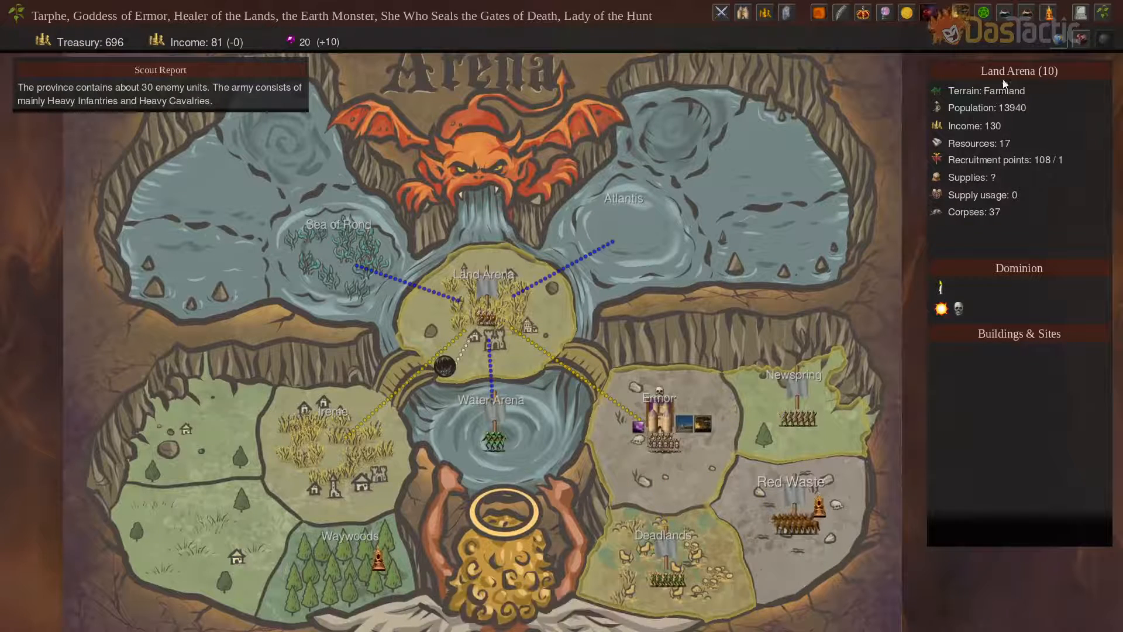
{"action": "left_click", "coordinate": [689, 458]}
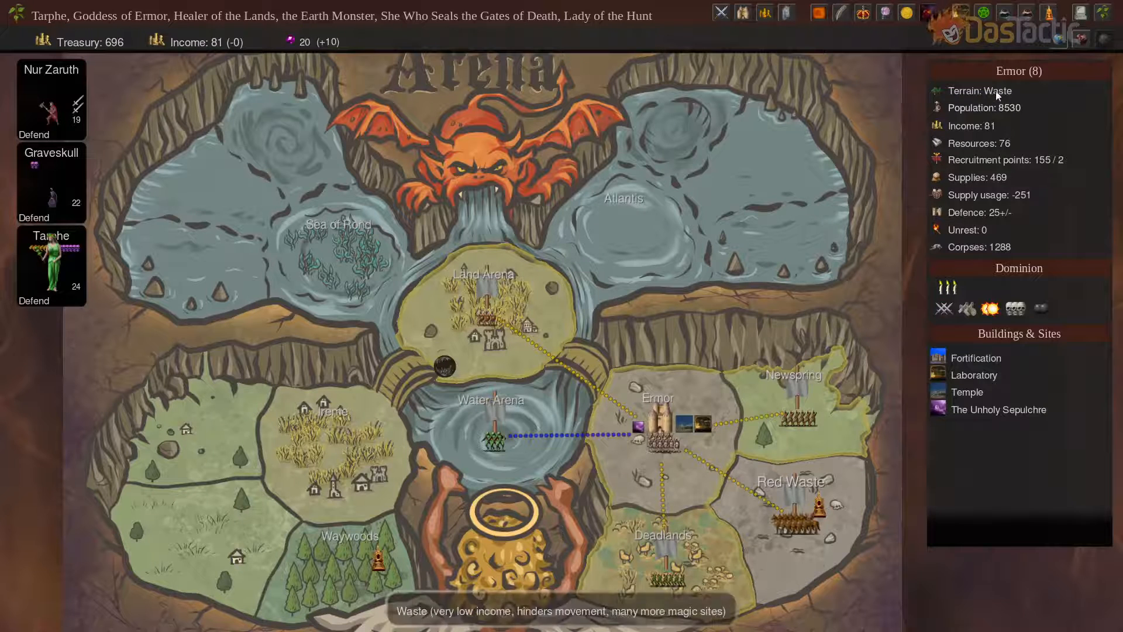
{"action": "left_click", "coordinate": [770, 505]}
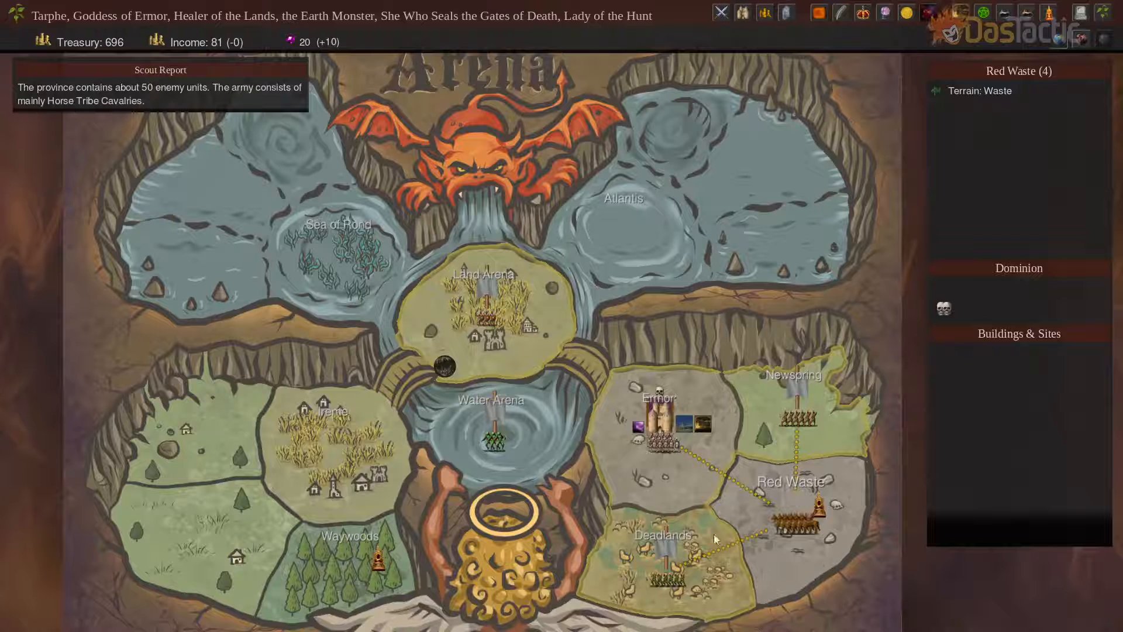
{"action": "left_click", "coordinate": [648, 562]}
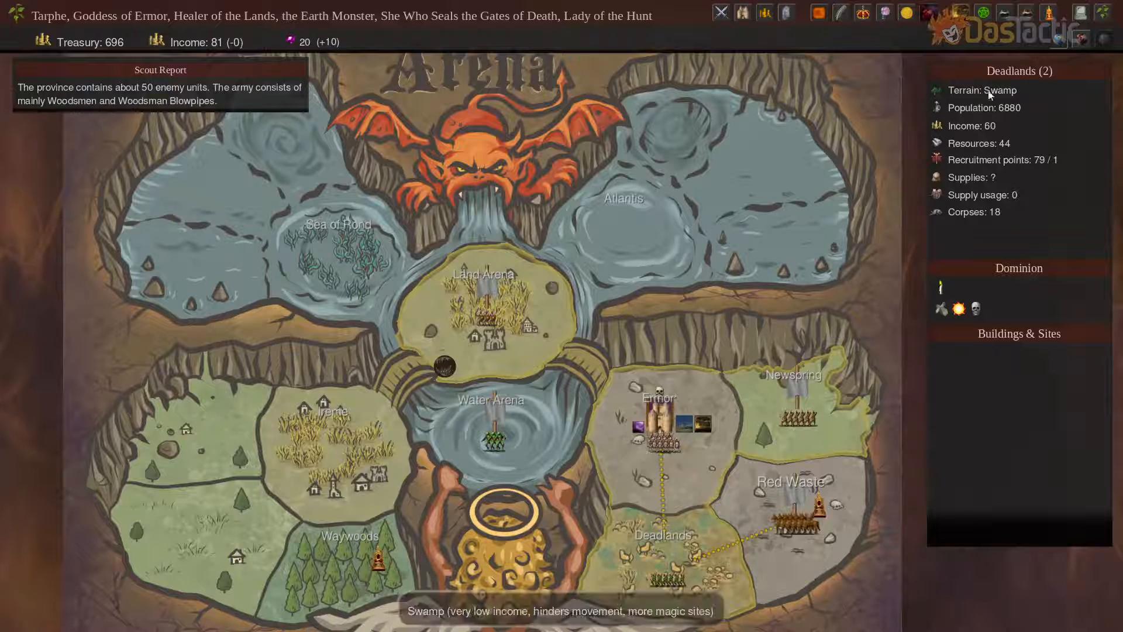
{"action": "left_click", "coordinate": [349, 451]}
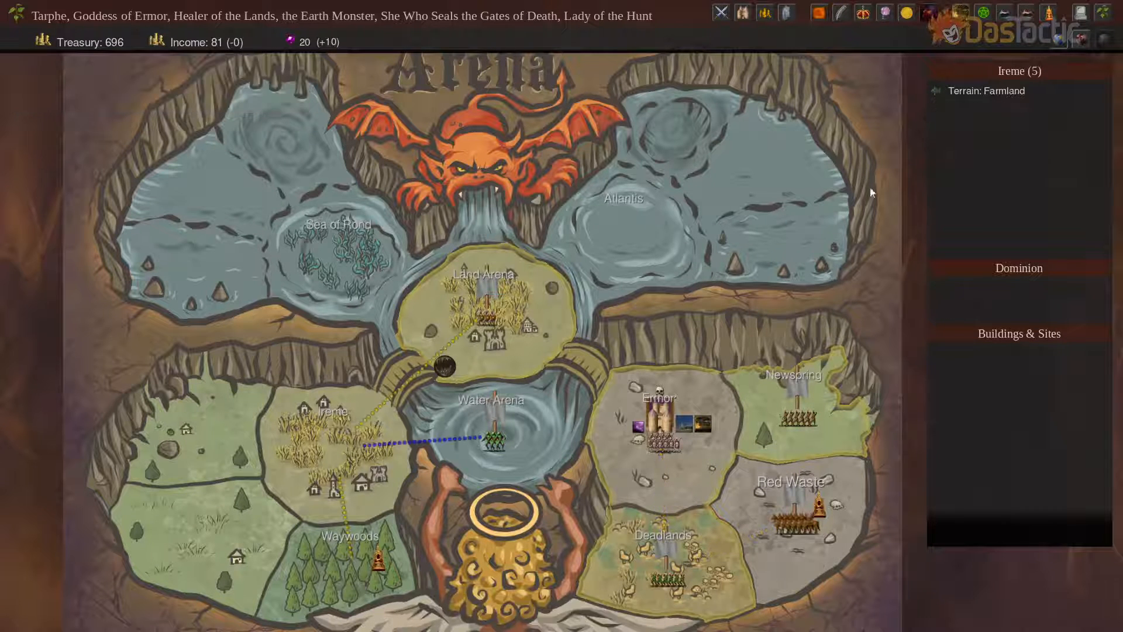
{"action": "left_click", "coordinate": [346, 568]}
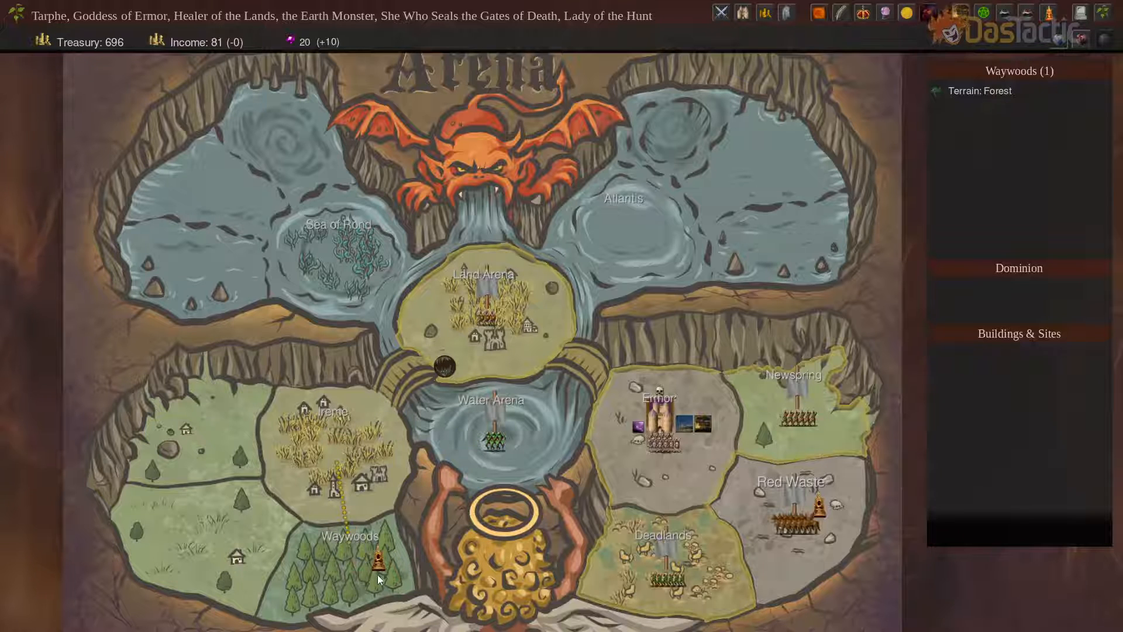
{"action": "left_click", "coordinate": [359, 266]}
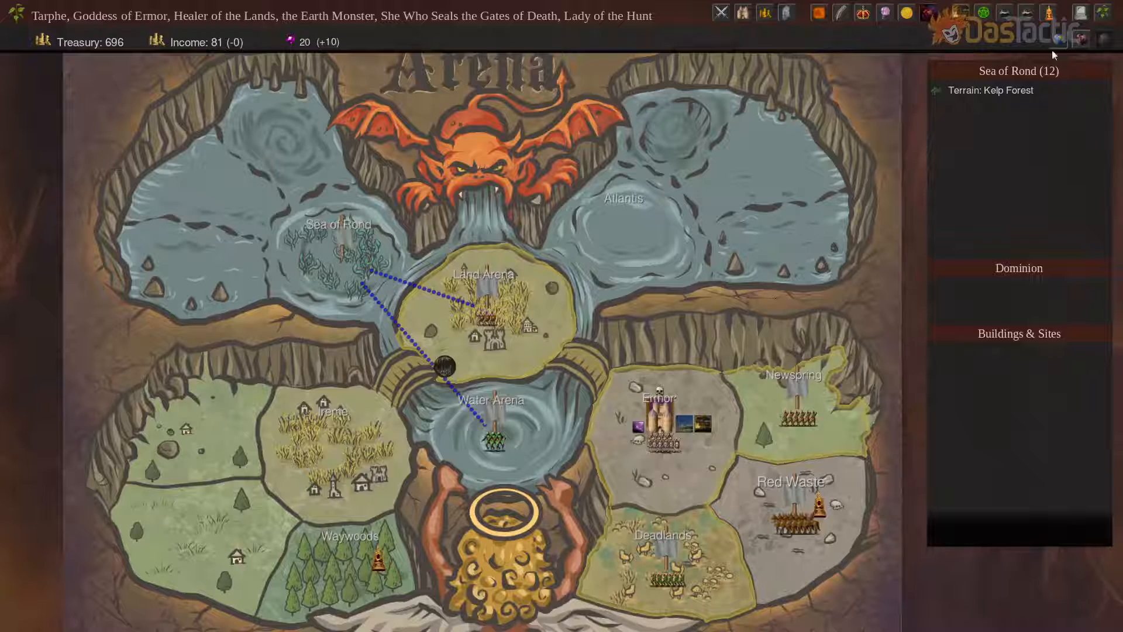
End Ermor's turn despite the idle commanders and open the turn for Atlantis
{"action": "left_click", "coordinate": [529, 609]}
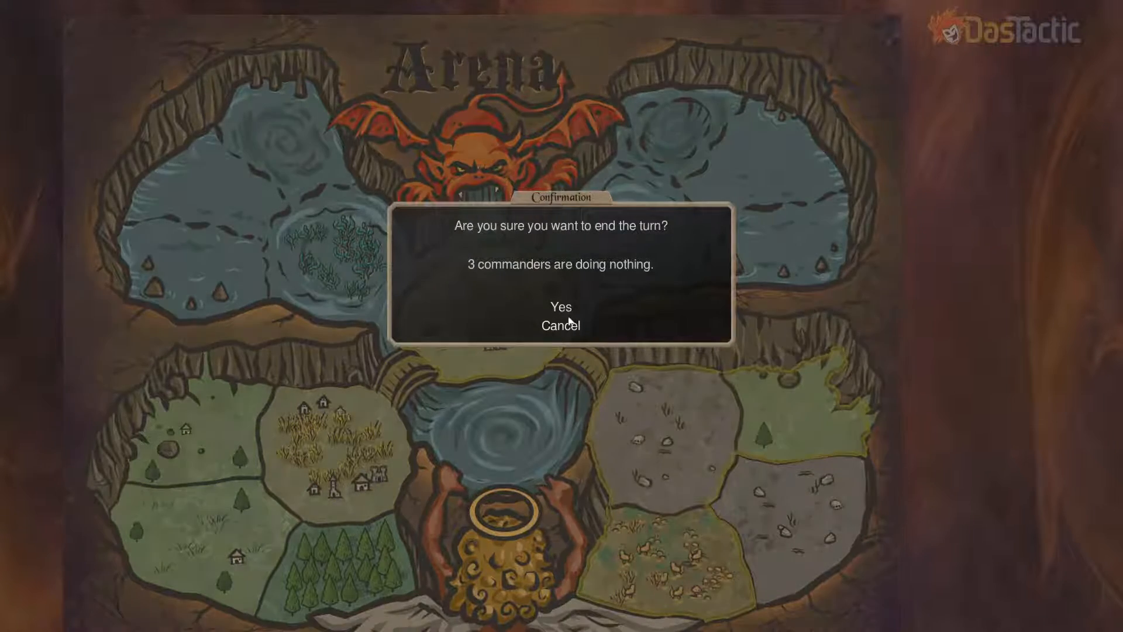
{"action": "left_click", "coordinate": [567, 310]}
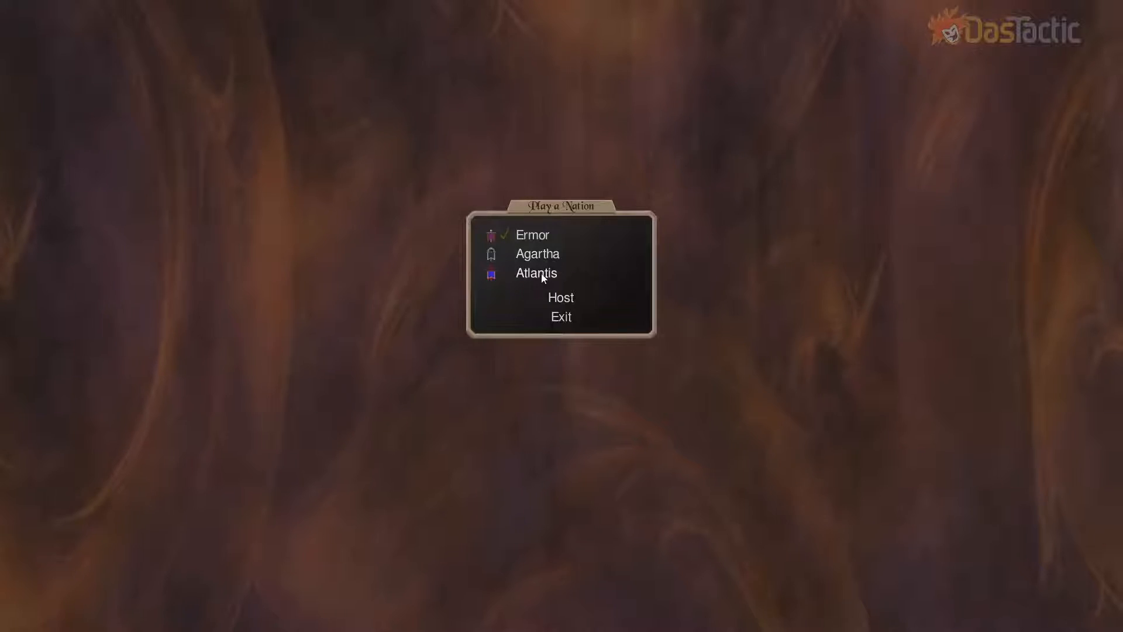
{"action": "left_click", "coordinate": [542, 274]}
{"action": "left_click", "coordinate": [561, 311]}
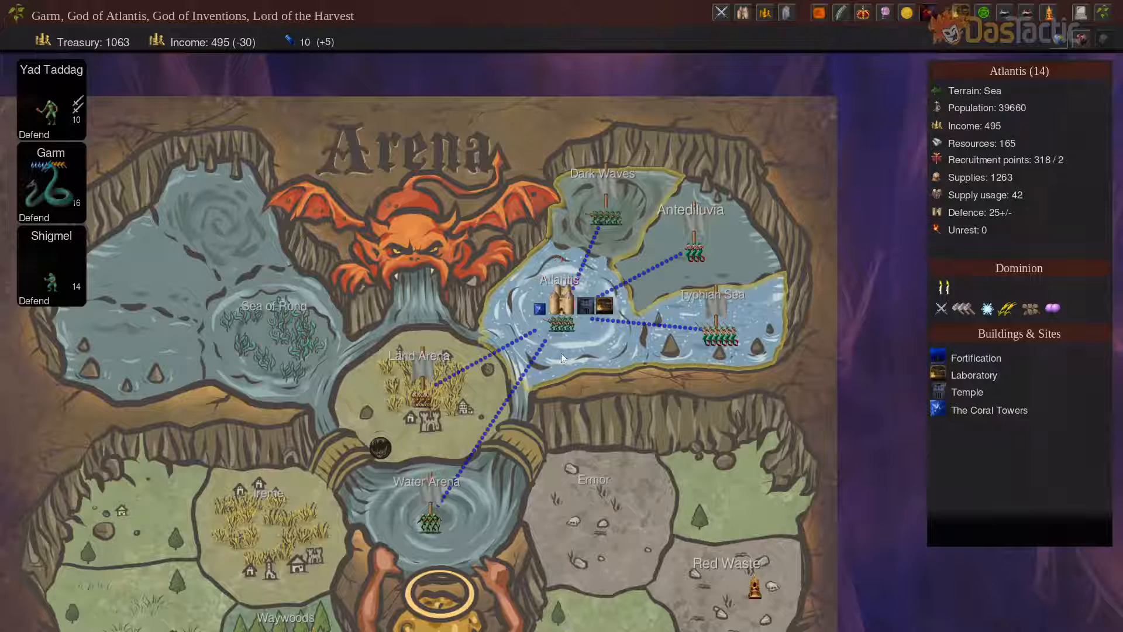
Inspect the provinces Typhian Sea, Sea of Rond, Atlantis, Antediluvia and Dark Waves on the Atlantis map
{"action": "left_click", "coordinate": [747, 317]}
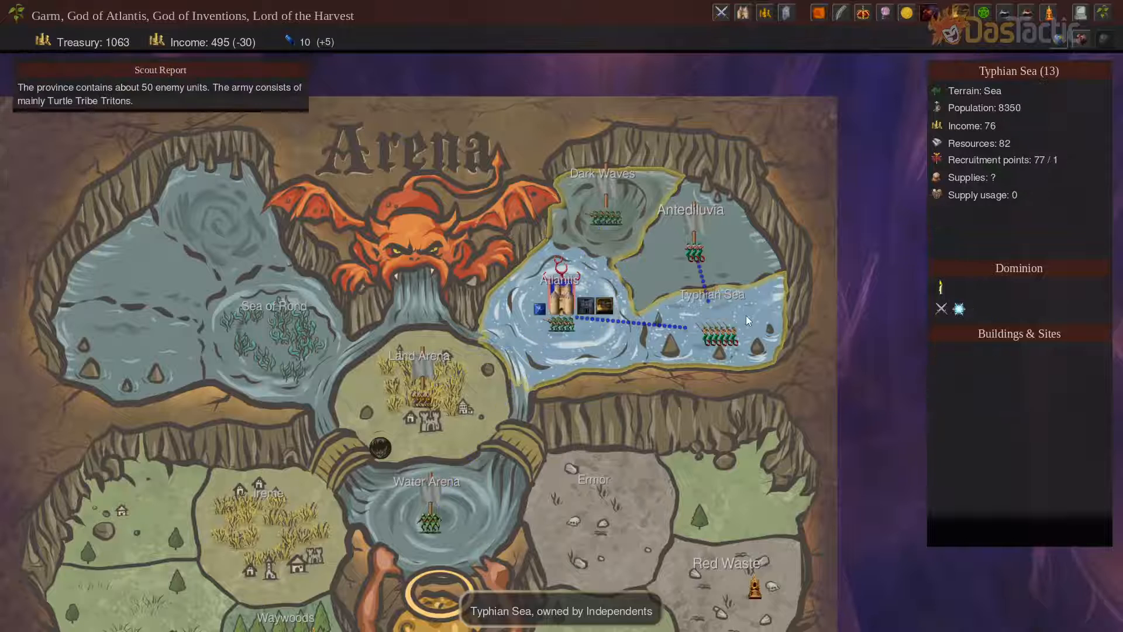
{"action": "left_click", "coordinate": [282, 348]}
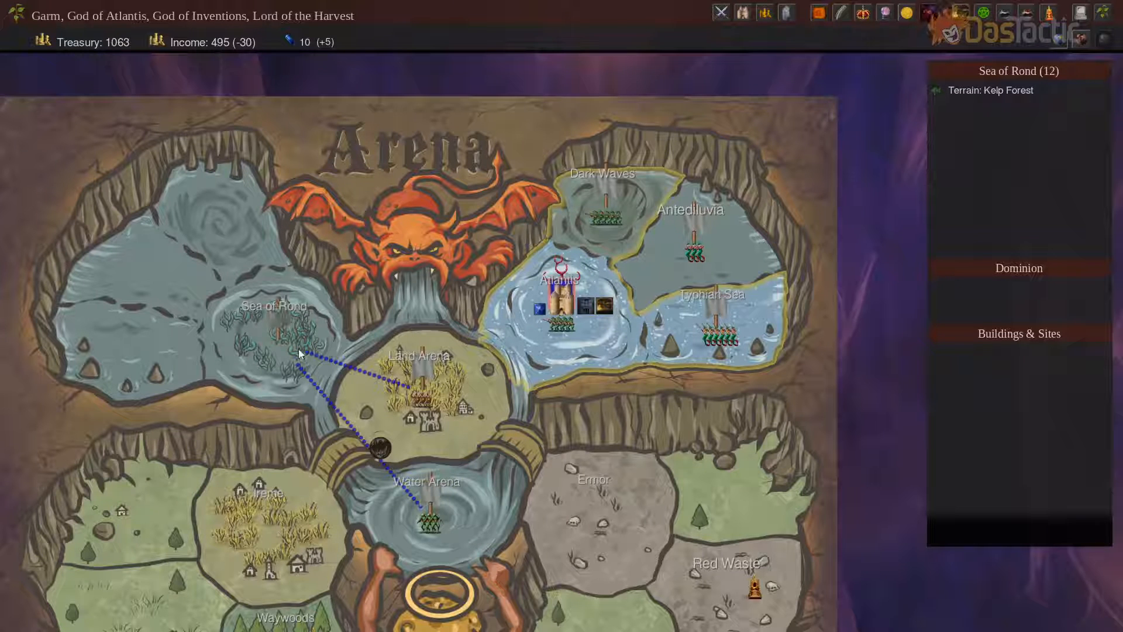
{"action": "left_click", "coordinate": [563, 339]}
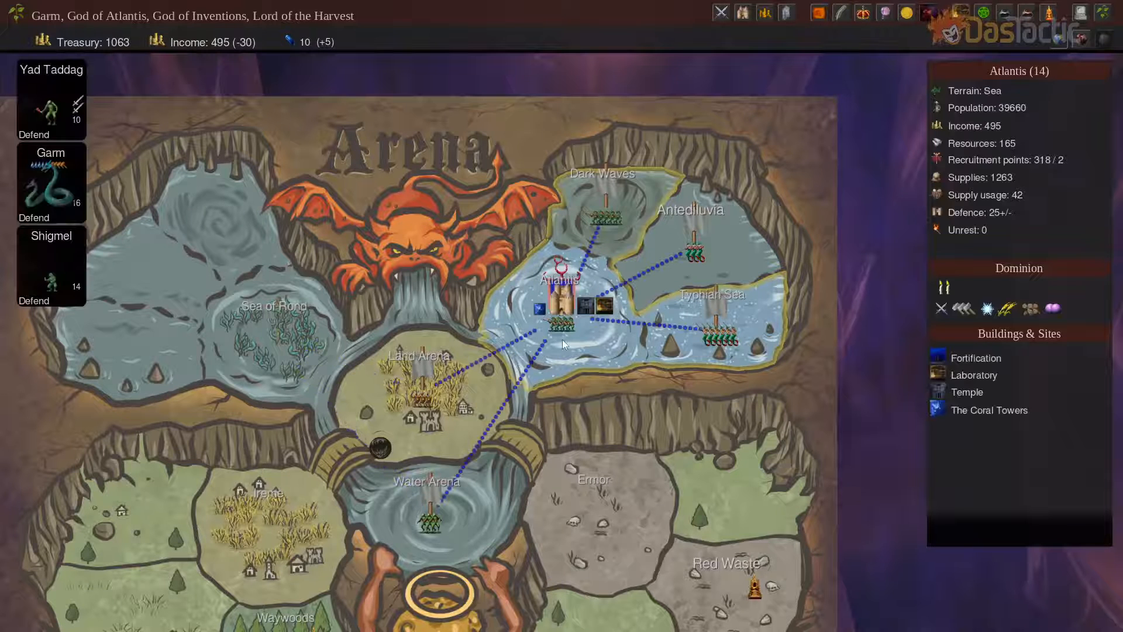
{"action": "left_click", "coordinate": [684, 243]}
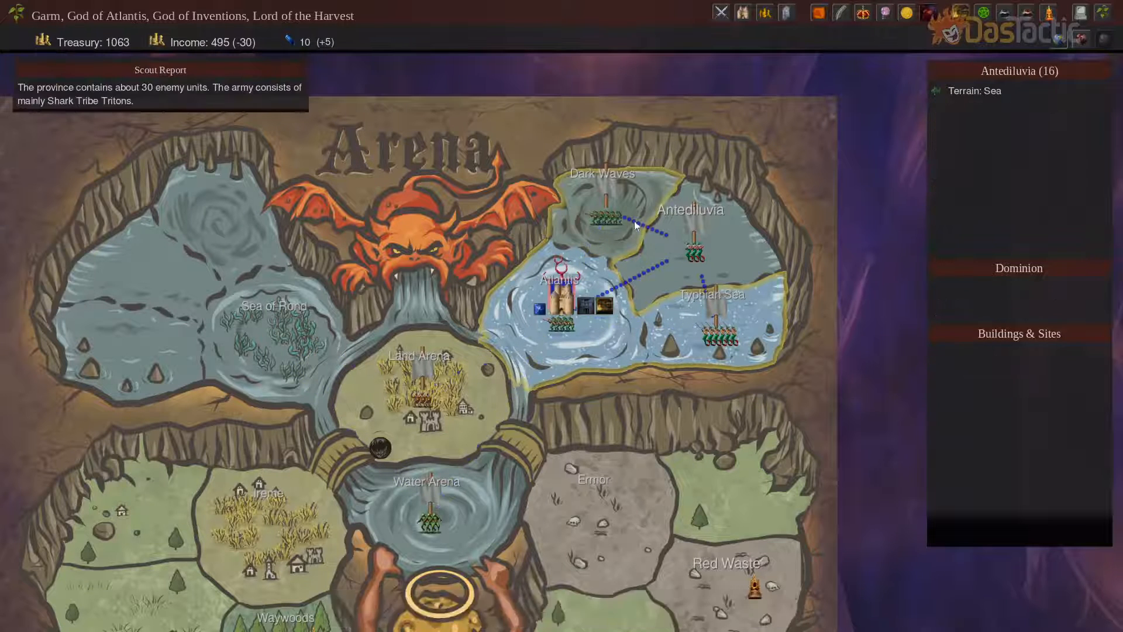
{"action": "left_click", "coordinate": [617, 217]}
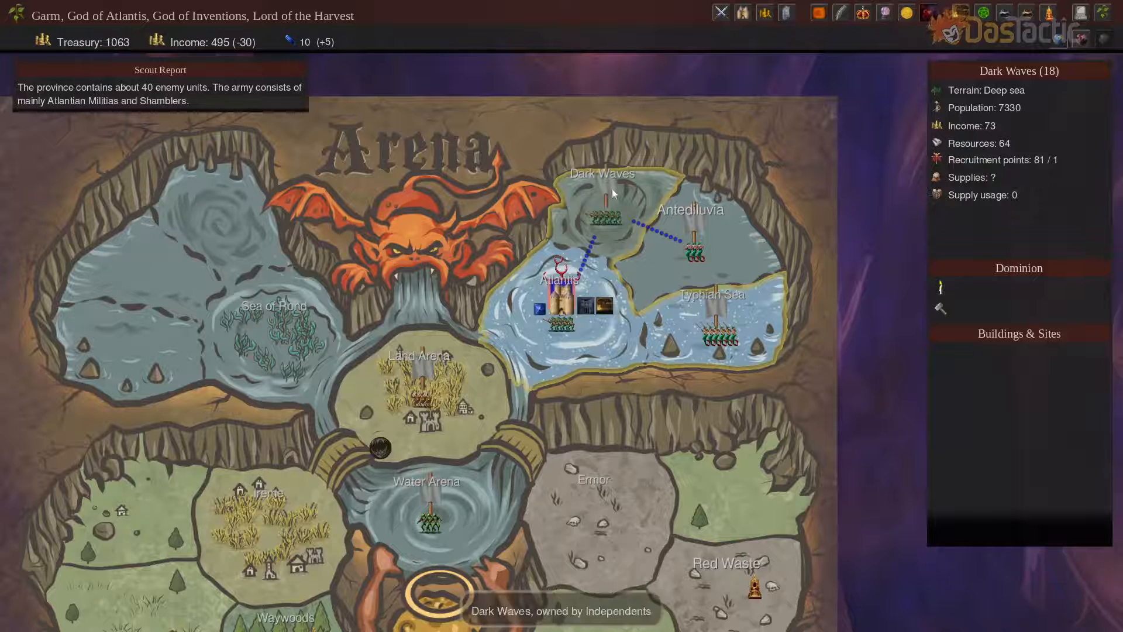
{"action": "left_click", "coordinate": [706, 343]}
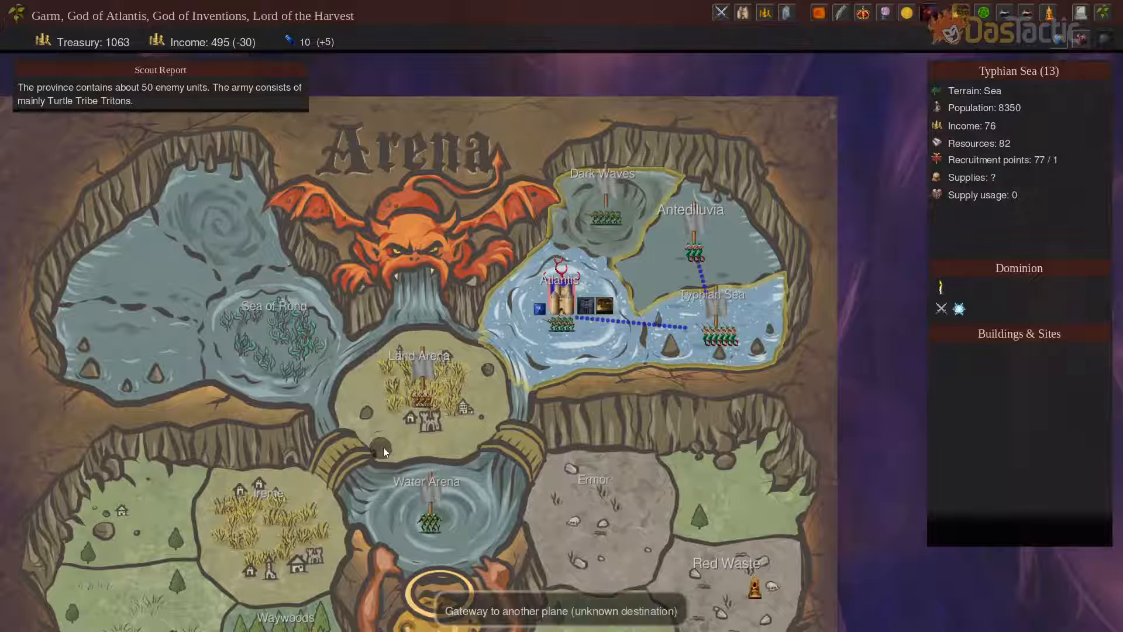
End the Atlantis turn and open the turn for Agartha
{"action": "left_click", "coordinate": [1101, 11]}
{"action": "left_click", "coordinate": [567, 307]}
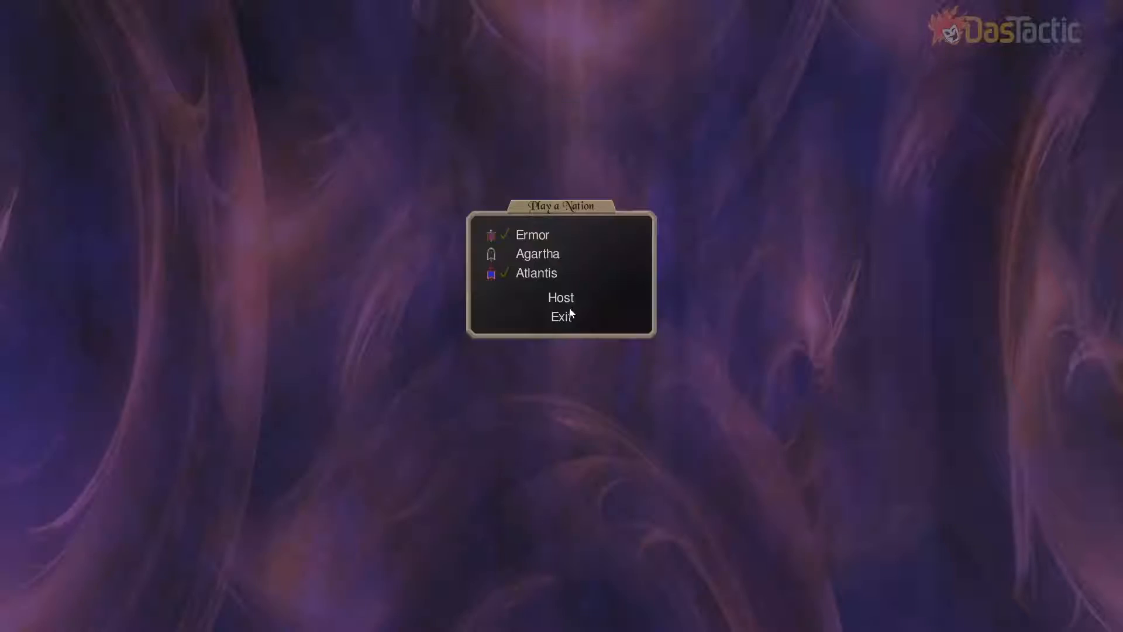
{"action": "left_click", "coordinate": [541, 253]}
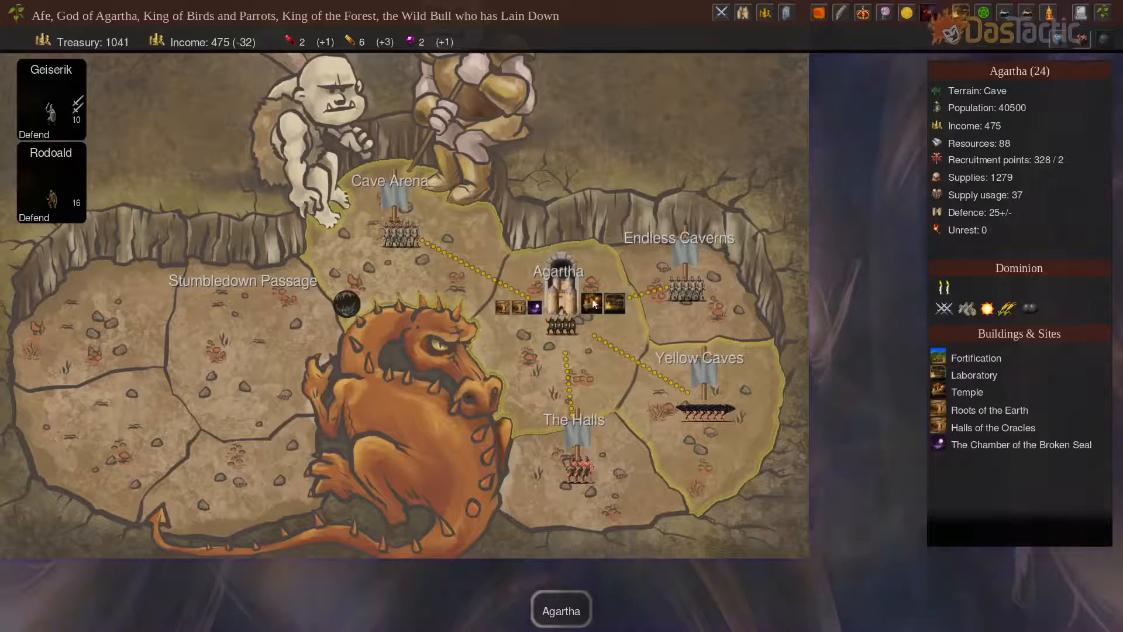
Inspect the cave provinces Endless Caverns, Yellow Caves, The Halls, Cave Arena and Stumbledown Passage
{"action": "scroll", "coordinate": [468, 375], "scroll_direction": "down", "scroll_amount": 3}
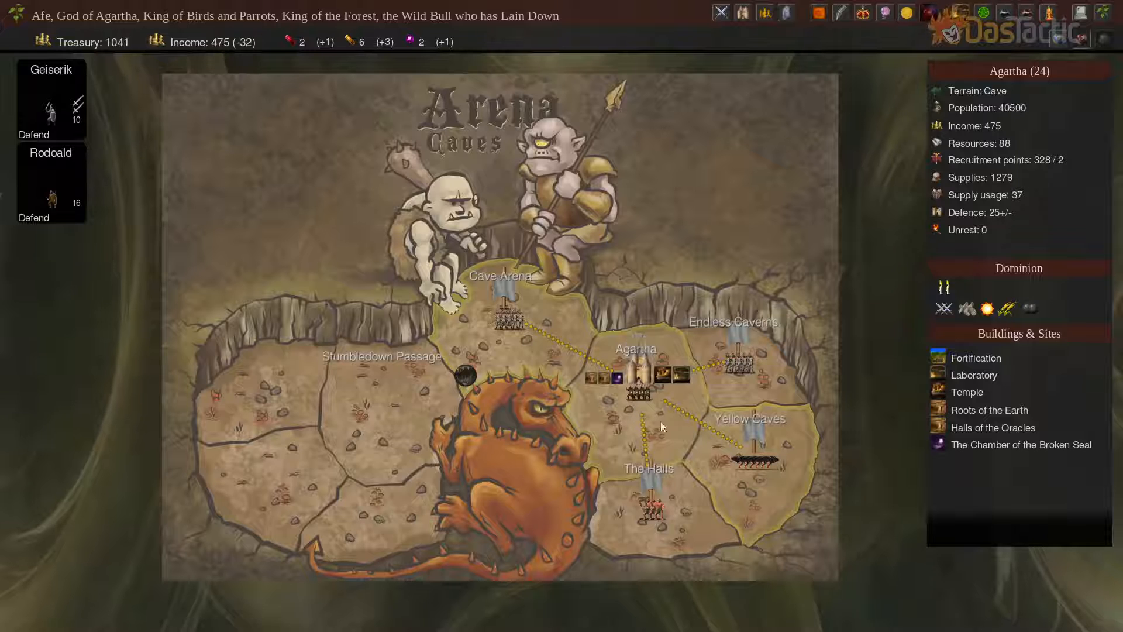
{"action": "scroll", "coordinate": [649, 422], "scroll_direction": "up", "scroll_amount": 2}
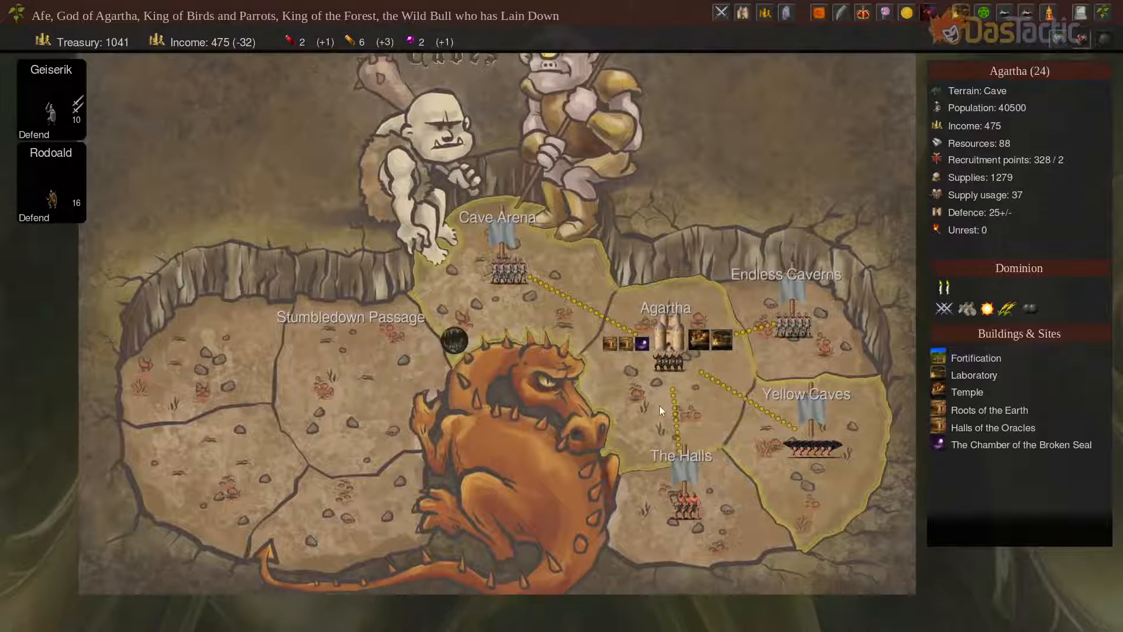
{"action": "left_click", "coordinate": [819, 322]}
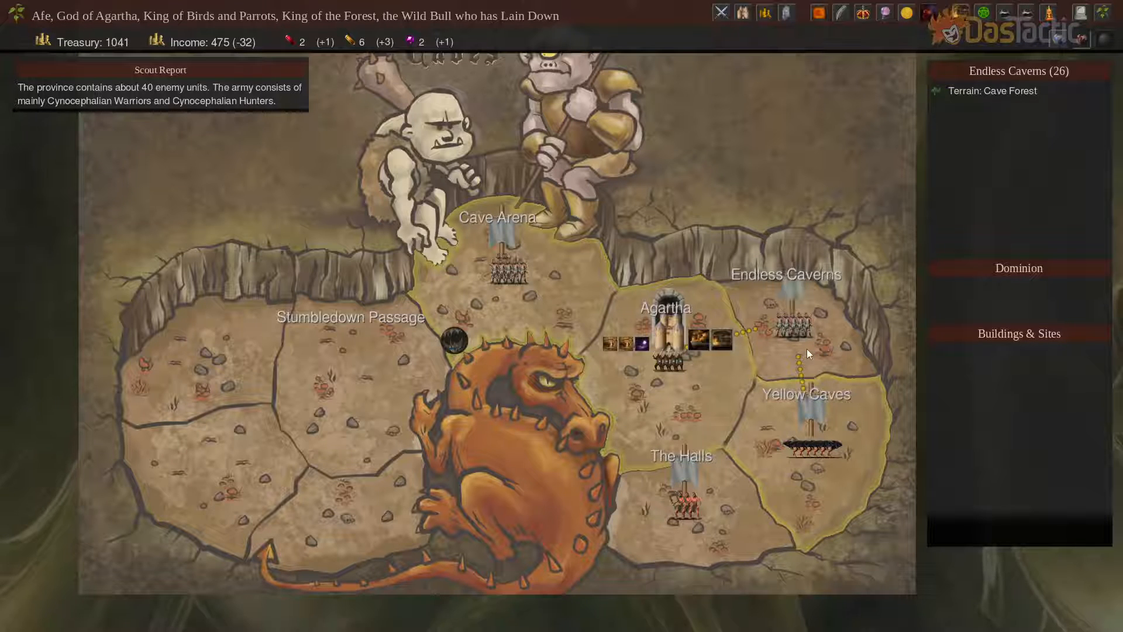
{"action": "left_click", "coordinate": [829, 423]}
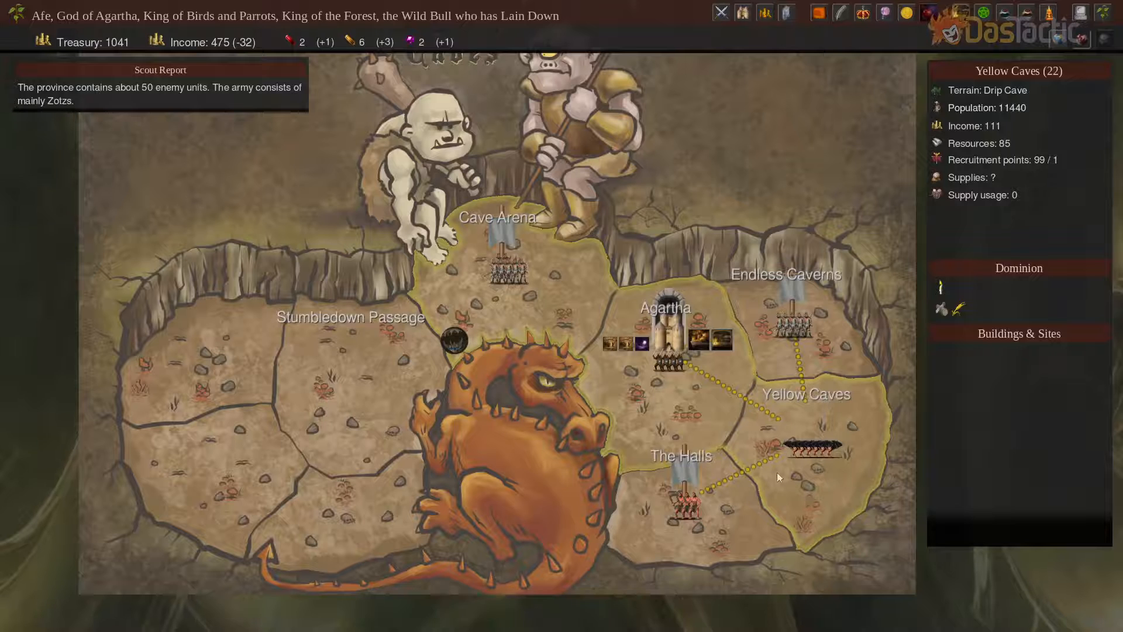
{"action": "left_click", "coordinate": [696, 510]}
{"action": "left_click", "coordinate": [513, 288]}
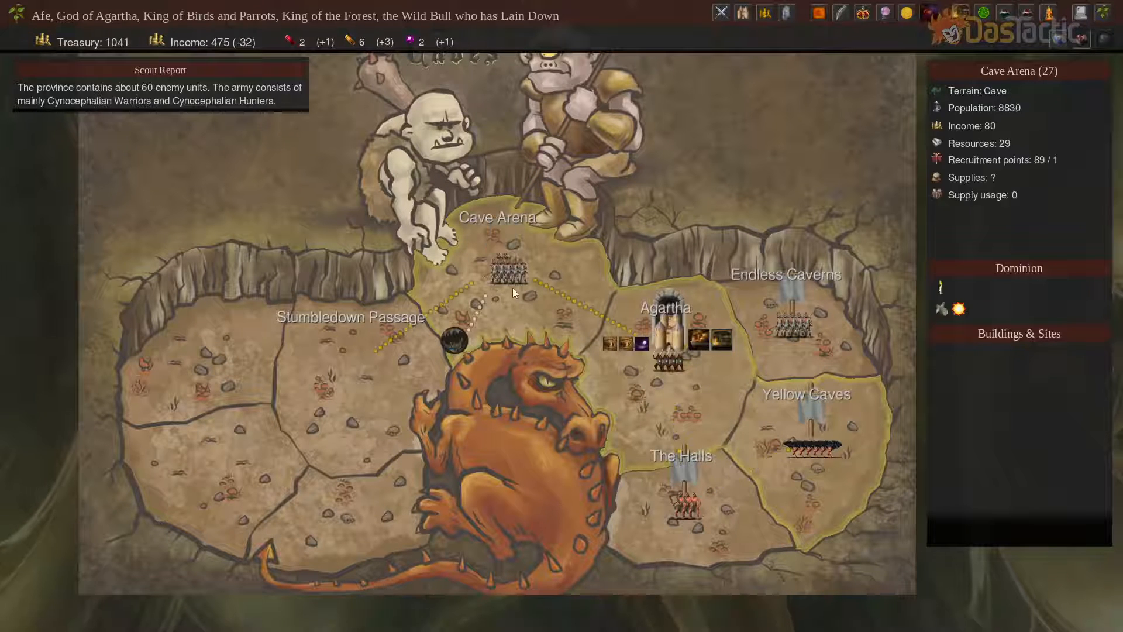
{"action": "left_click", "coordinate": [363, 367]}
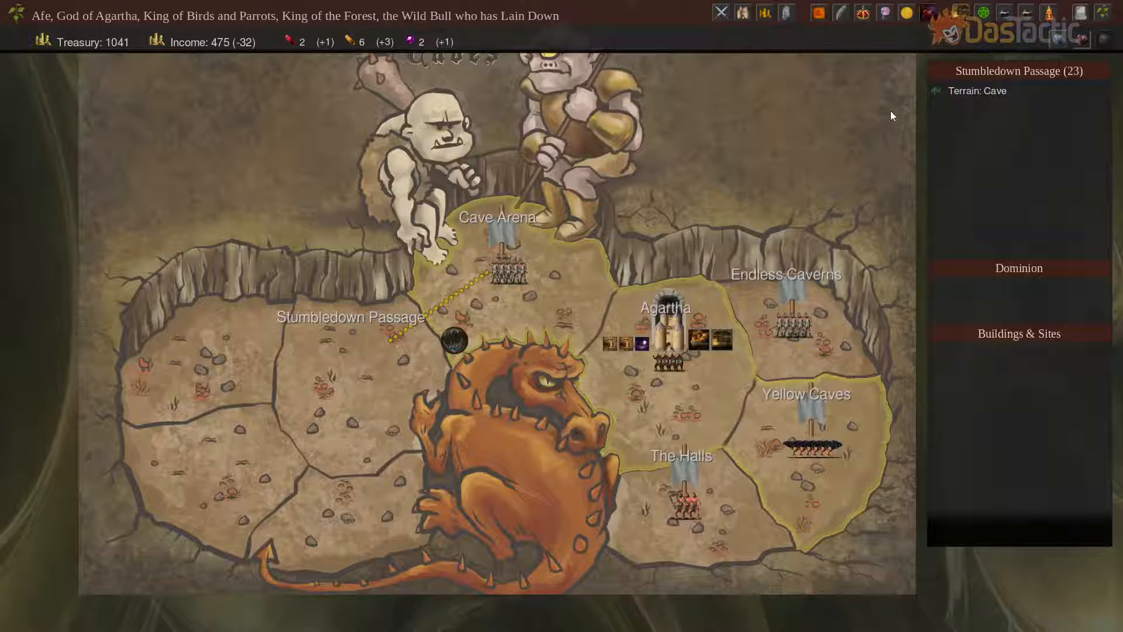
End Agartha's turn despite the idle commanders and reopen the game as Ermor
{"action": "key", "text": "Return"}
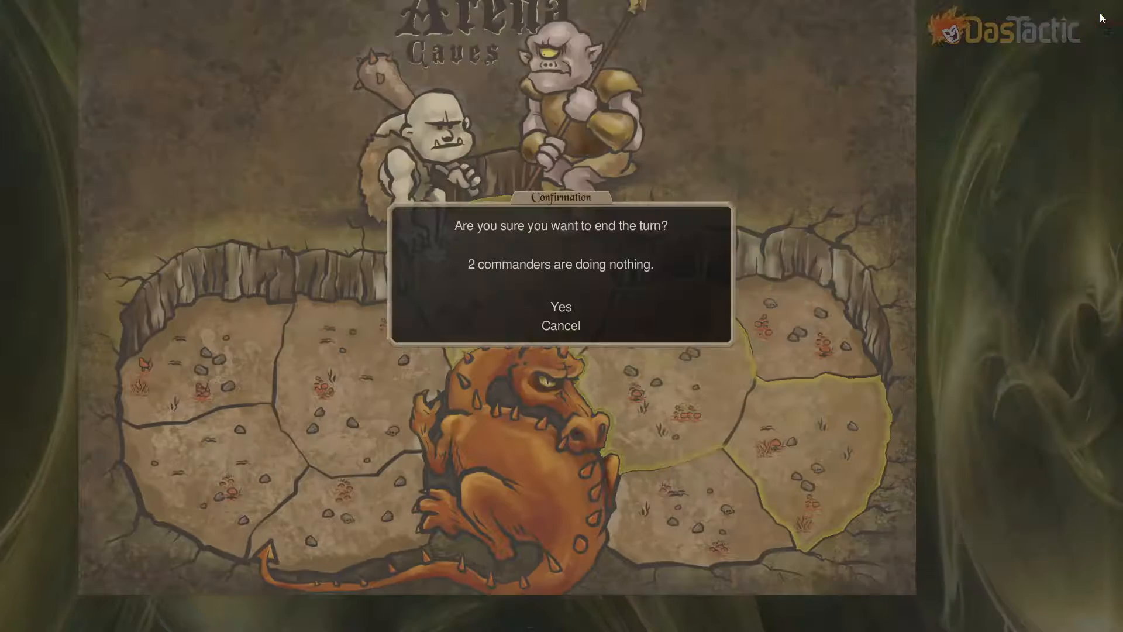
{"action": "left_click", "coordinate": [562, 306]}
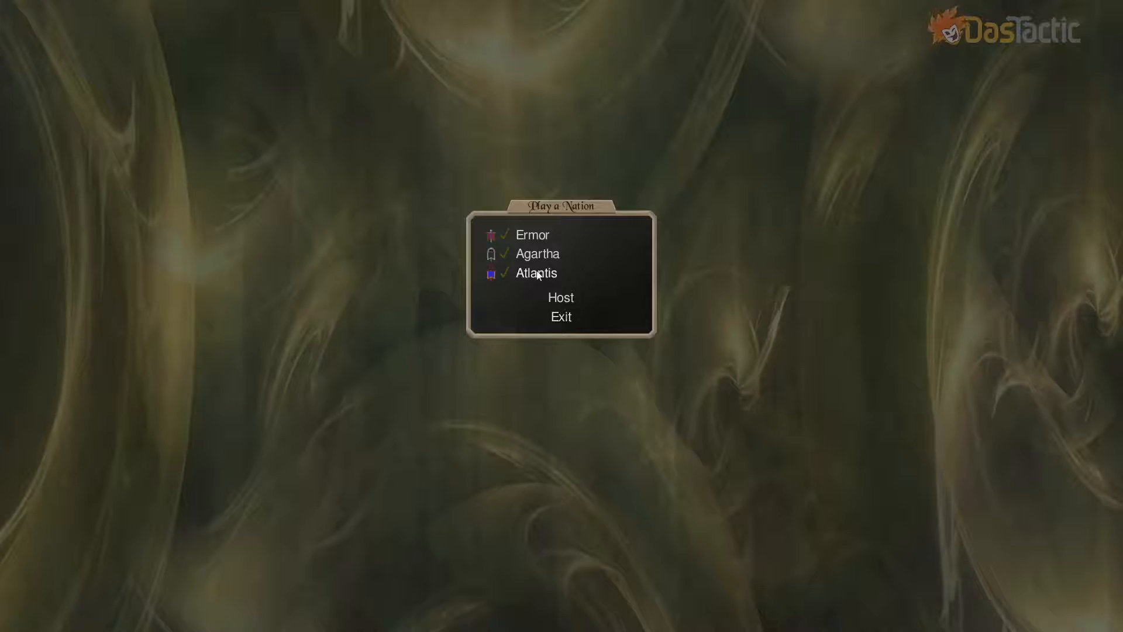
{"action": "left_click", "coordinate": [532, 234]}
{"action": "left_click", "coordinate": [561, 312]}
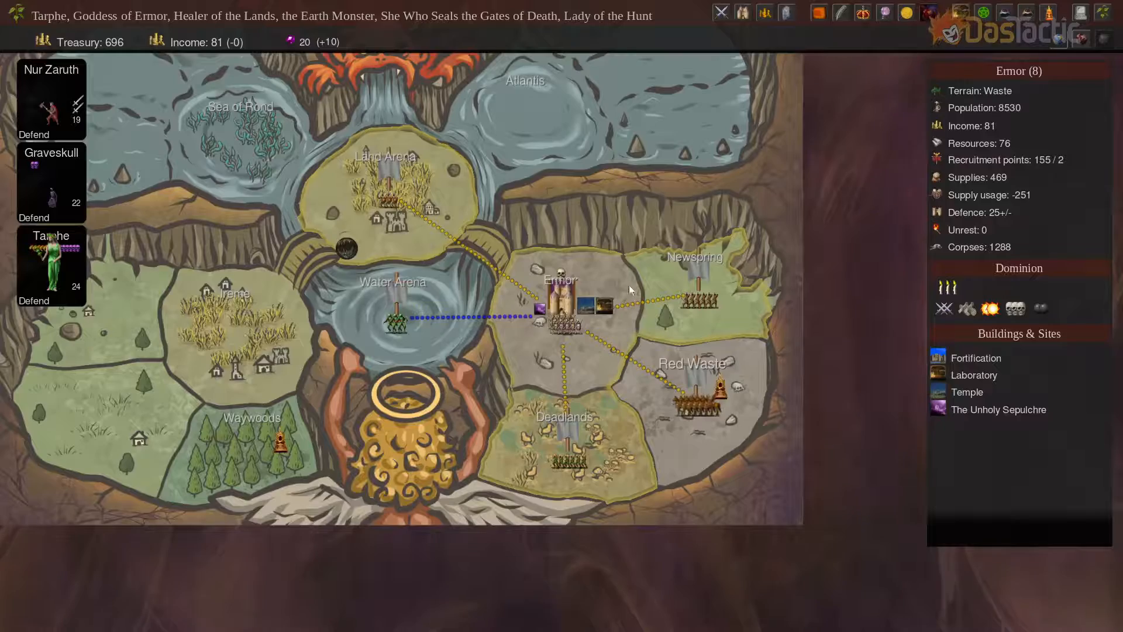
View the whole Arena map, then leave the current game for the main menu
{"action": "left_click_drag", "start_coordinate": [443, 275], "coordinate": [543, 360]}
{"action": "scroll", "coordinate": [527, 357], "scroll_direction": "down", "scroll_amount": 3}
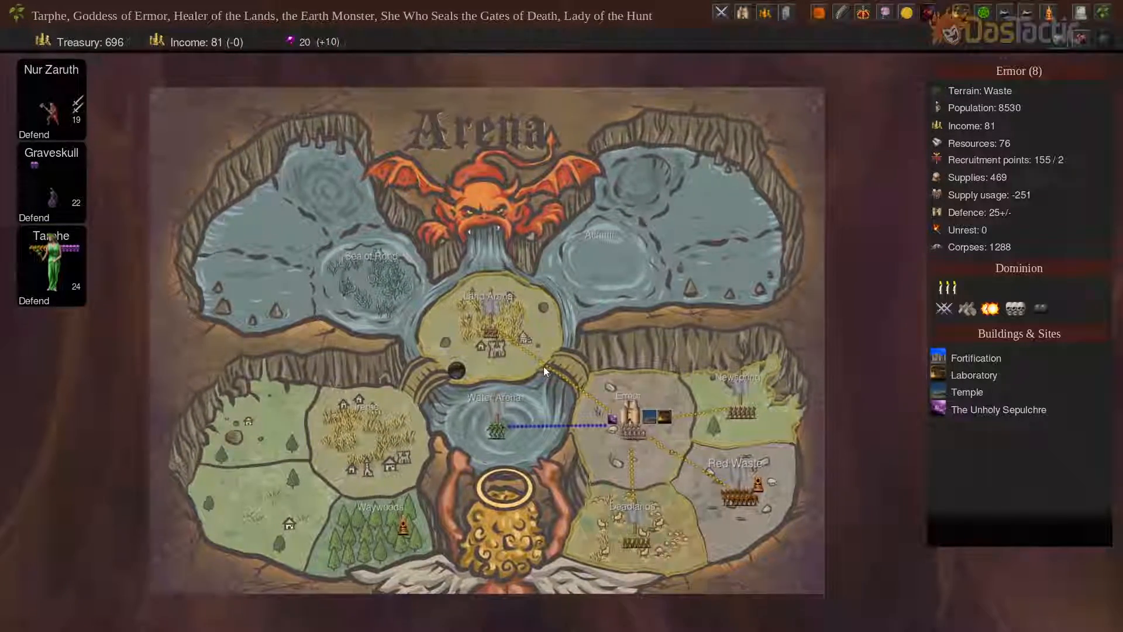
{"action": "left_click_drag", "start_coordinate": [543, 366], "coordinate": [566, 356]}
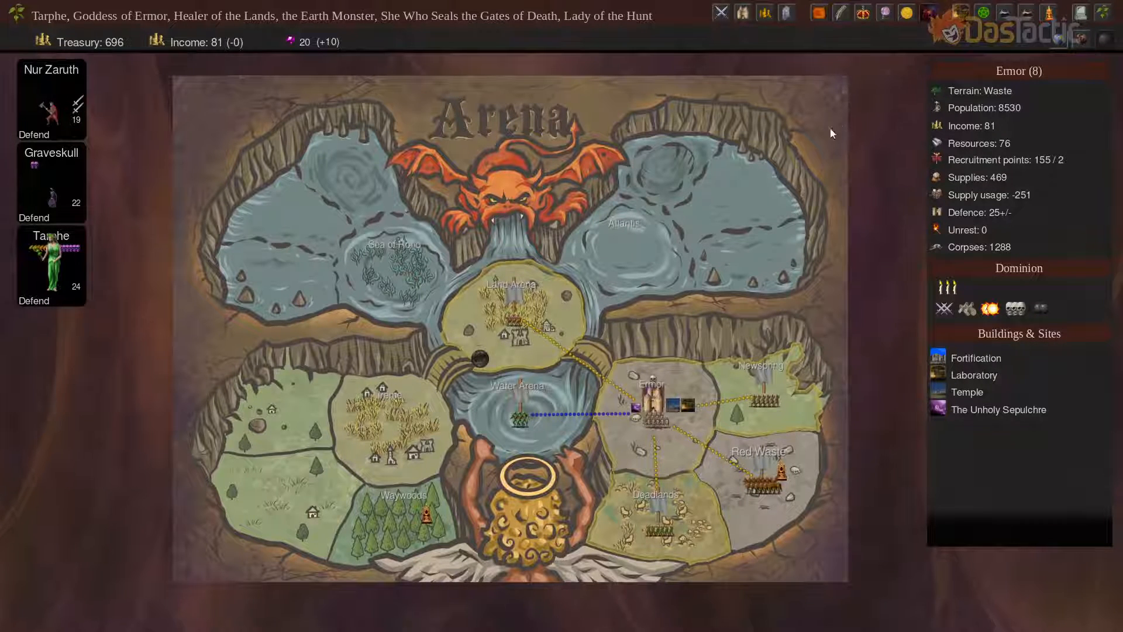
{"action": "key", "text": "Escape"}
{"action": "left_click", "coordinate": [512, 315]}
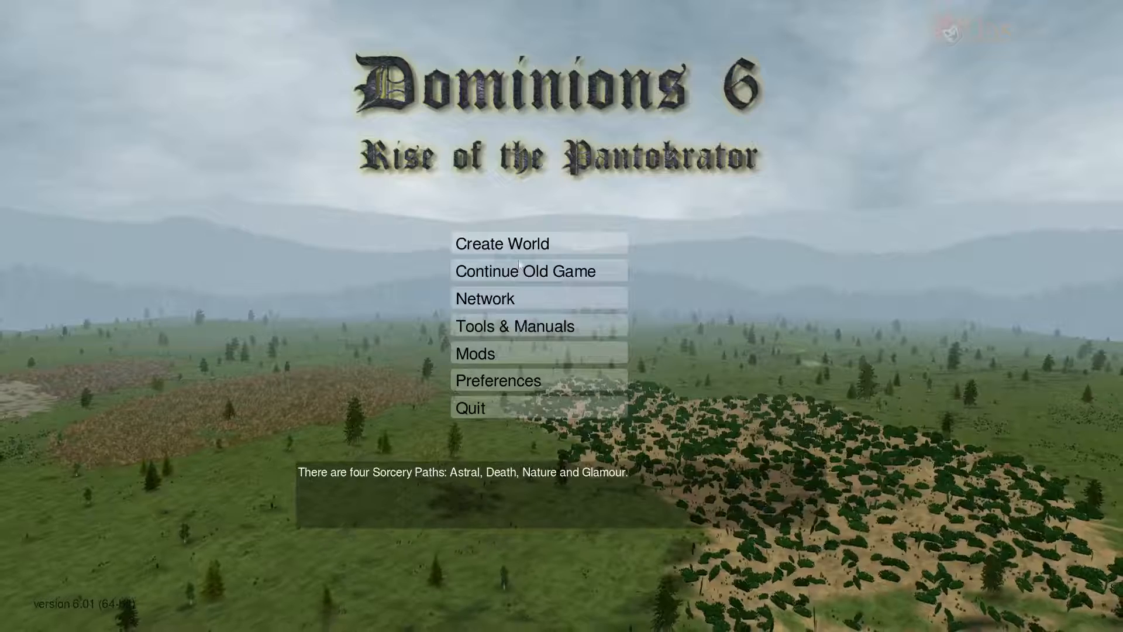
Start creating a new world on the Arena + Caves map and accept its map settings
{"action": "left_click", "coordinate": [515, 242]}
{"action": "left_click", "coordinate": [390, 151]}
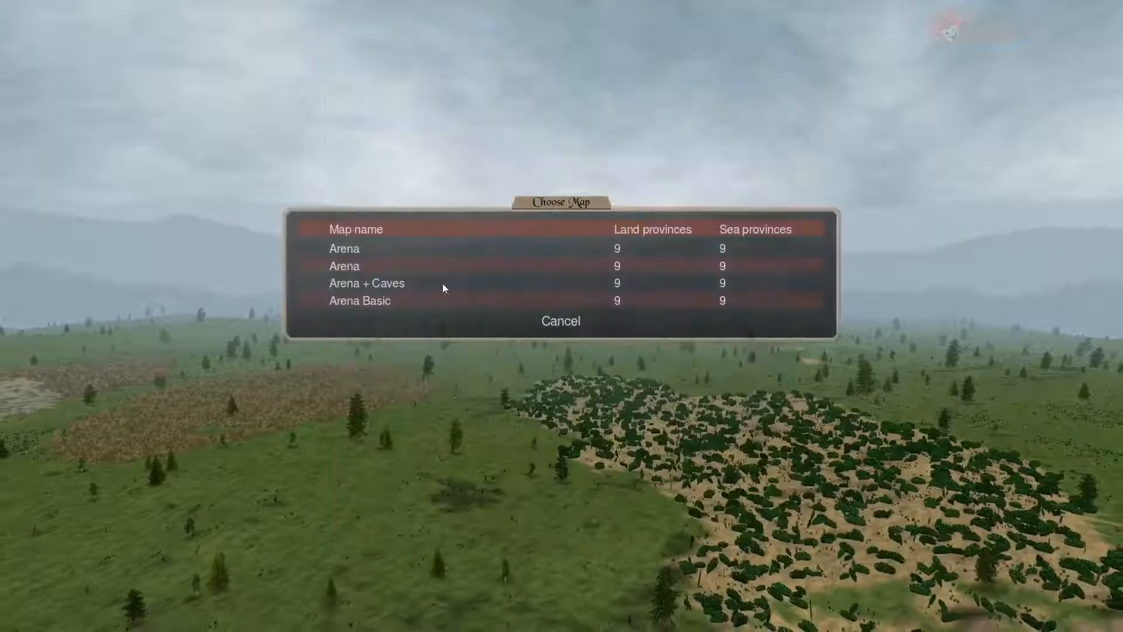
{"action": "left_click", "coordinate": [377, 283]}
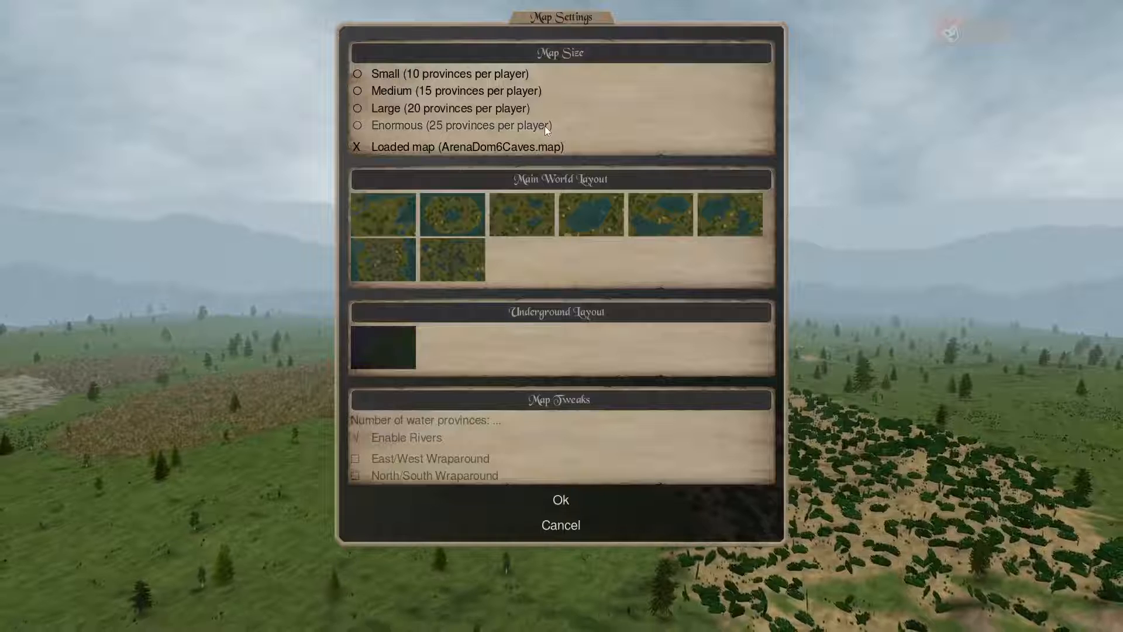
{"action": "left_click", "coordinate": [561, 501]}
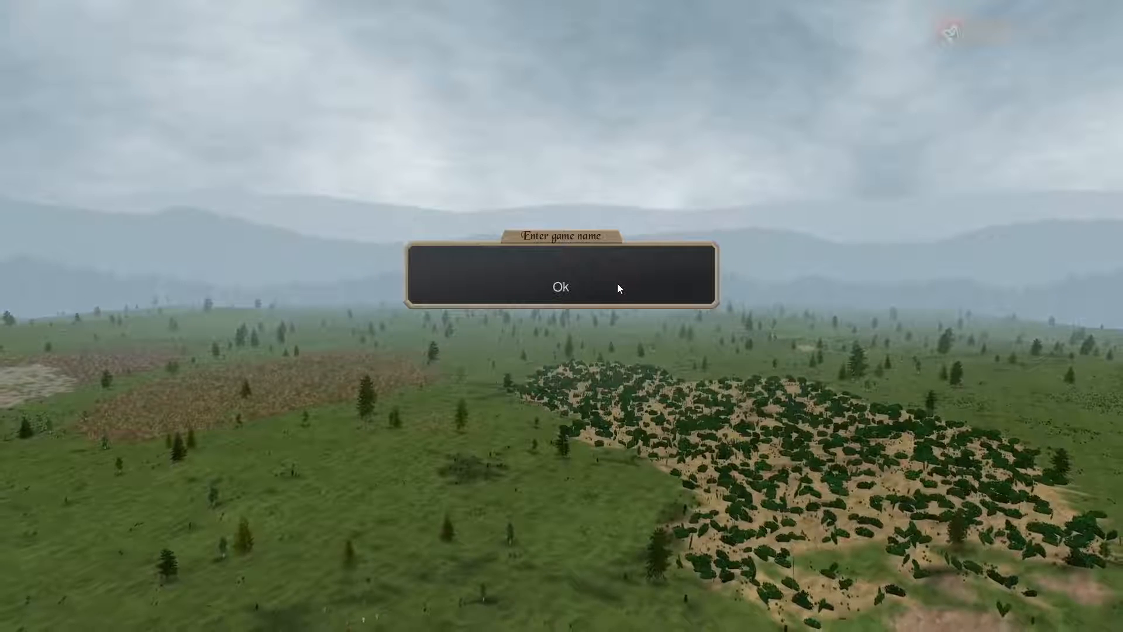
Name the game Test, deleting the existing game of that name, and keep the Middle Ages era
{"action": "type", "text": "Testy"}
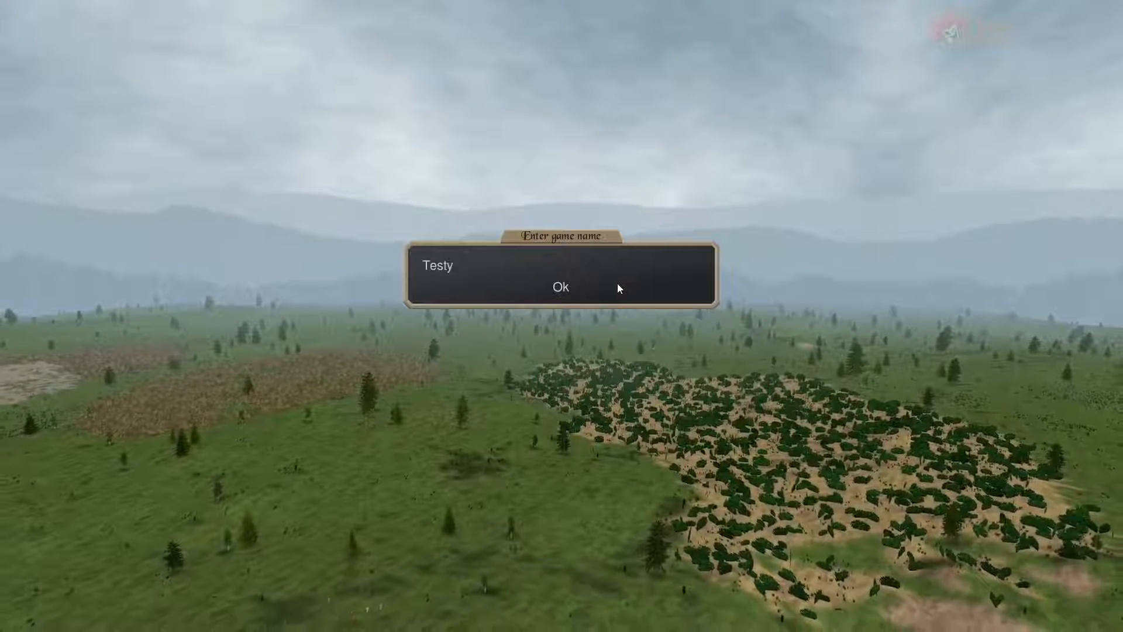
{"action": "key", "text": "BackSpace"}
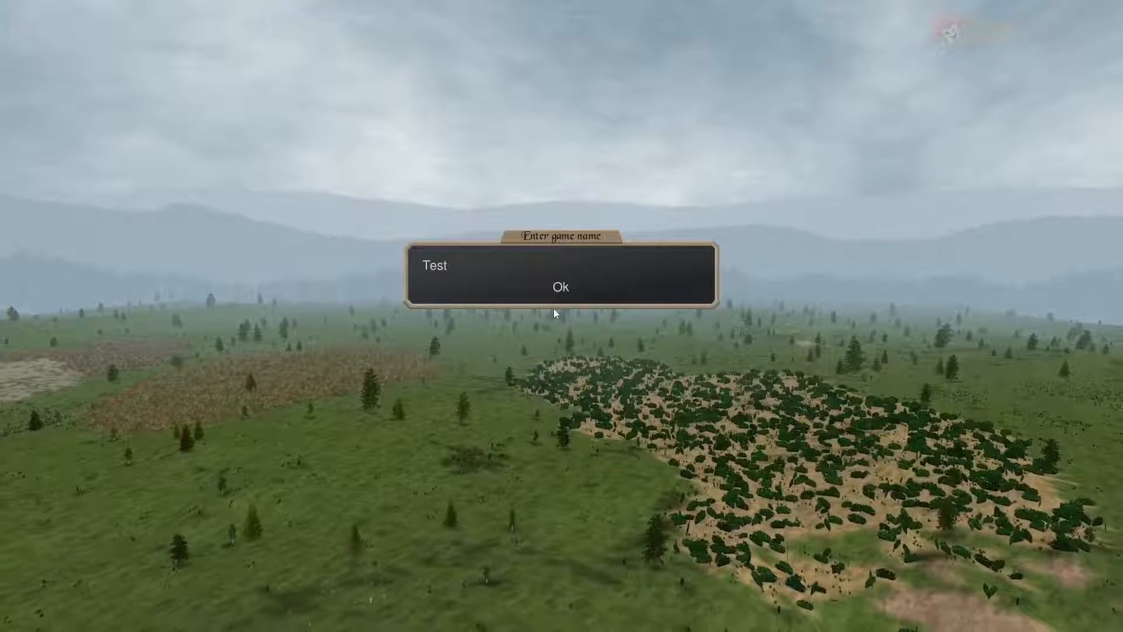
{"action": "left_click", "coordinate": [562, 287]}
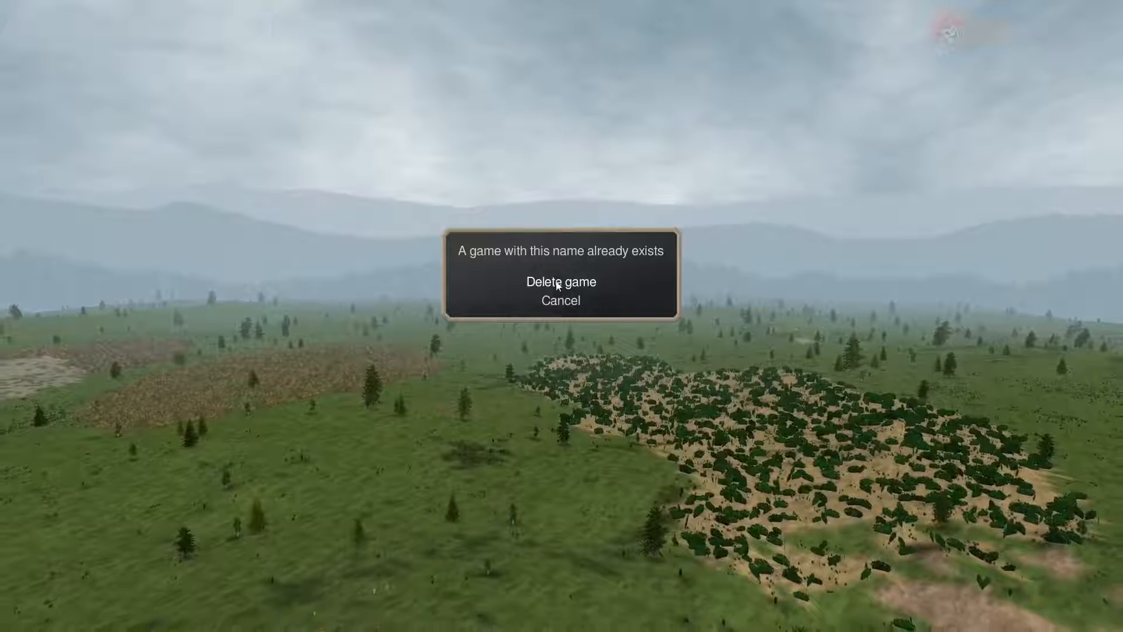
{"action": "left_click", "coordinate": [562, 285]}
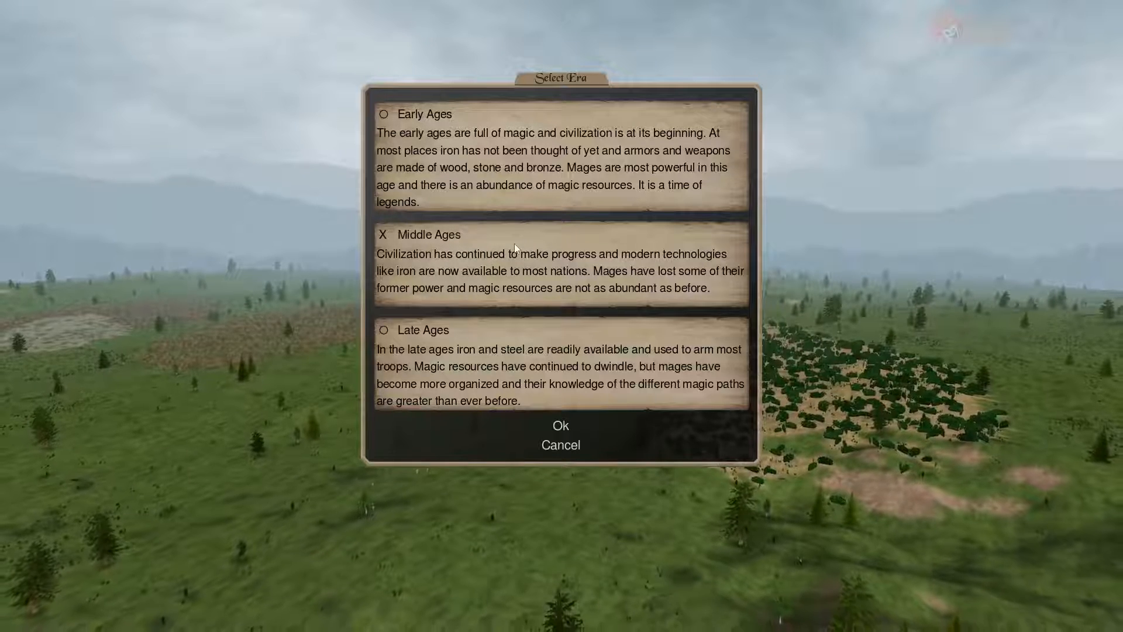
{"action": "left_click", "coordinate": [563, 425]}
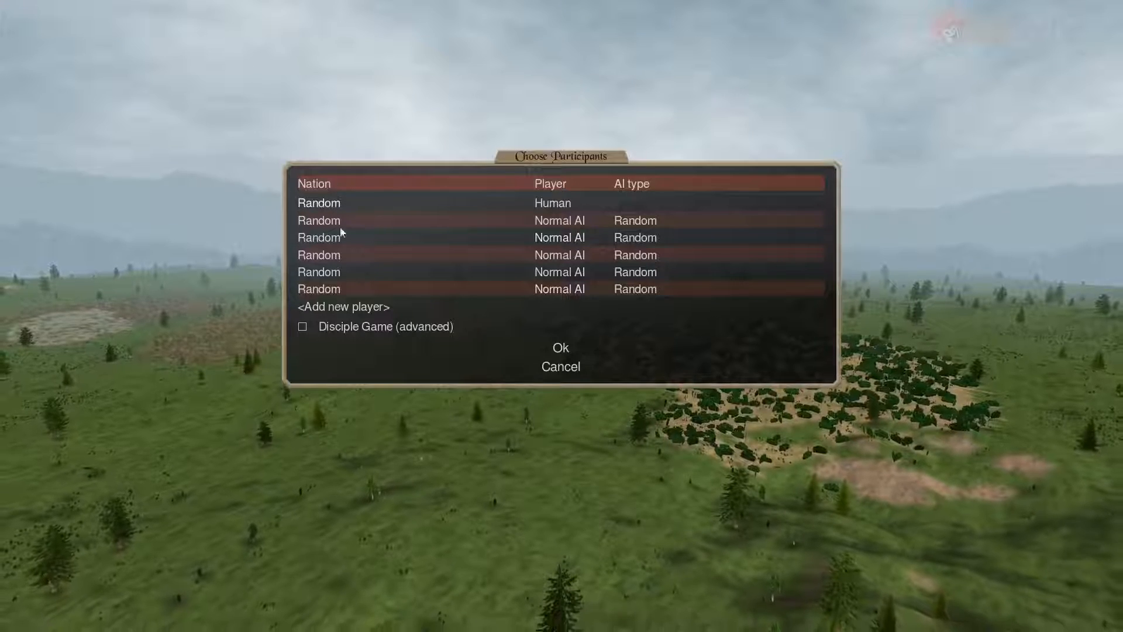
Remove four AI players and assign Pangaea, Age of Bronze to the human player
{"action": "right_click", "coordinate": [447, 286]}
{"action": "right_click", "coordinate": [448, 286]}
{"action": "right_click", "coordinate": [448, 286]}
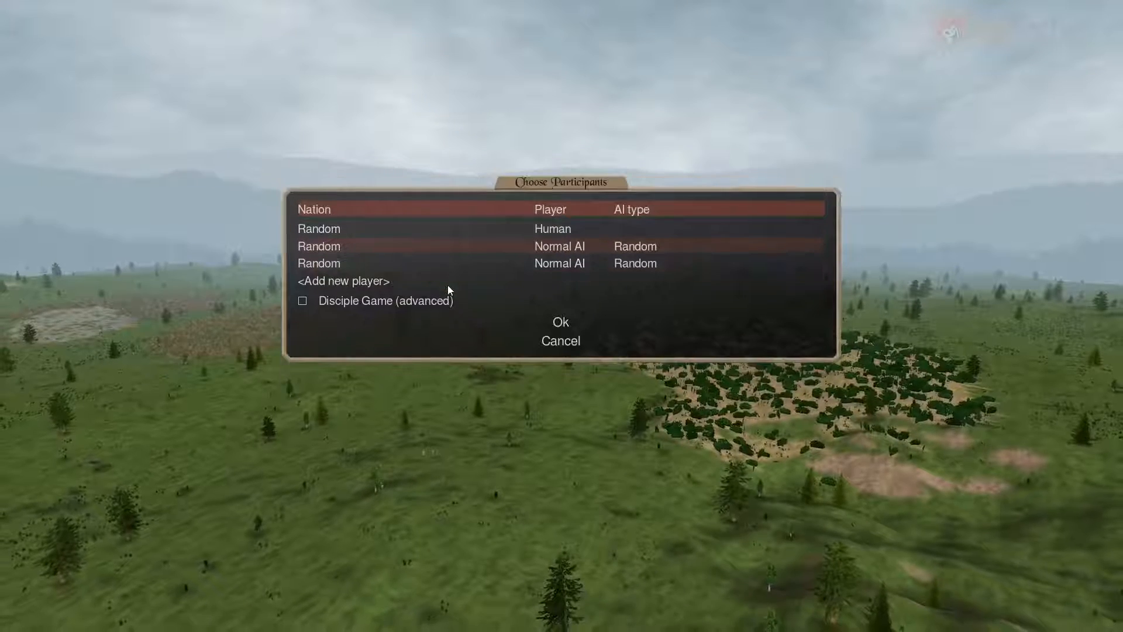
{"action": "right_click", "coordinate": [448, 285]}
{"action": "left_click", "coordinate": [323, 239]}
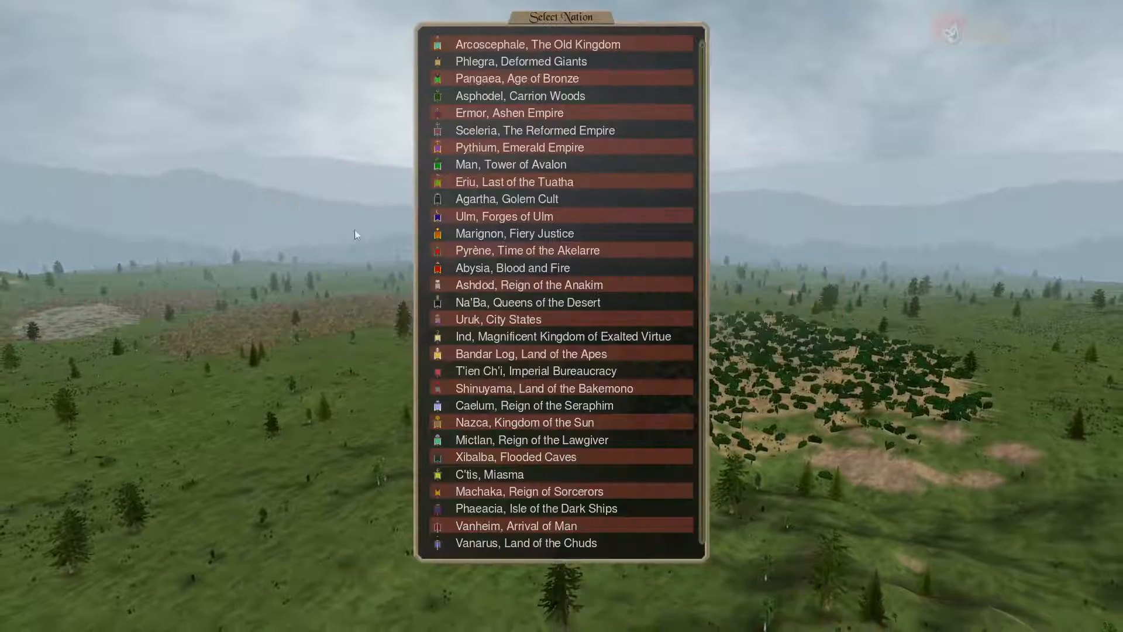
{"action": "left_click", "coordinate": [490, 79]}
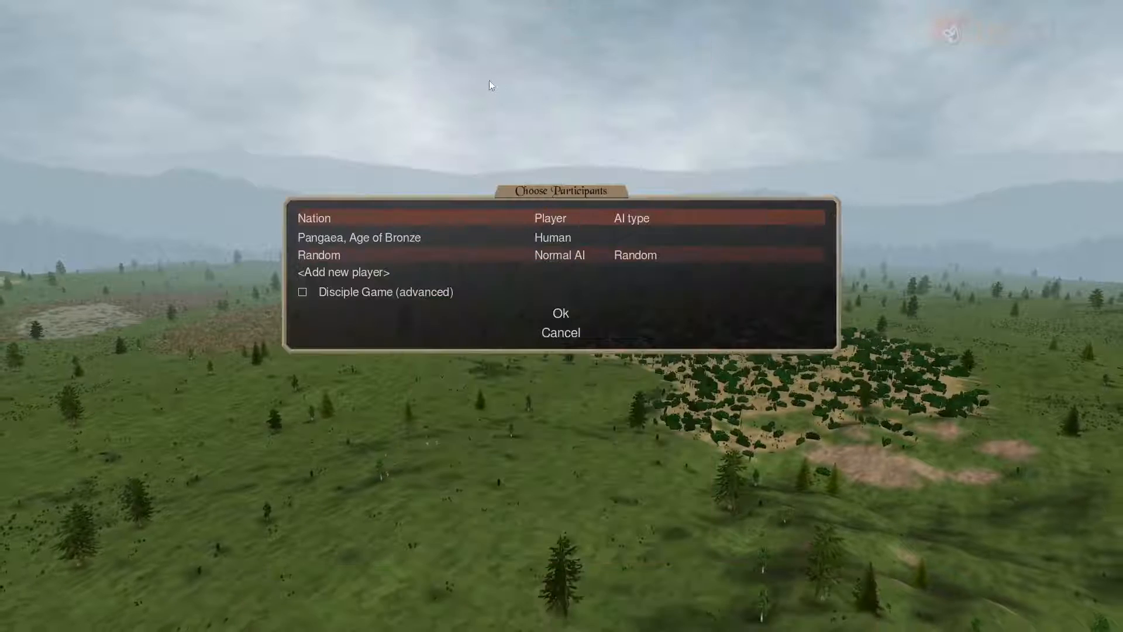
Make the second participant a human player with the nation Abysia, Blood and Fire, and accept the participants
{"action": "left_click", "coordinate": [566, 261]}
{"action": "left_click", "coordinate": [562, 259]}
{"action": "left_click", "coordinate": [334, 255]}
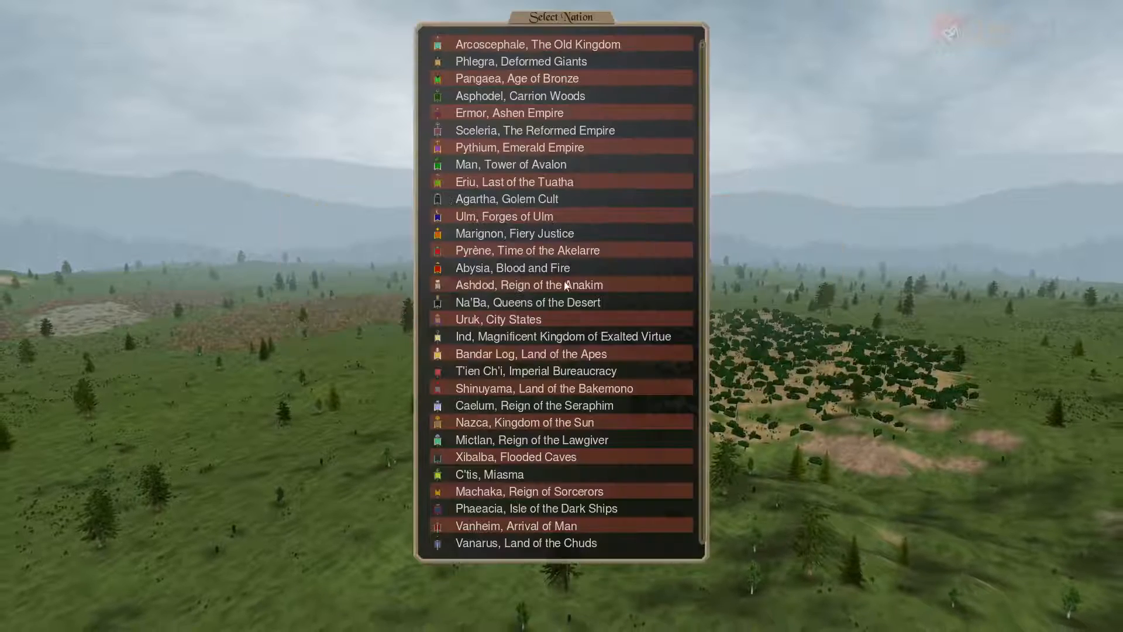
{"action": "mouse_move", "coordinate": [567, 286]}
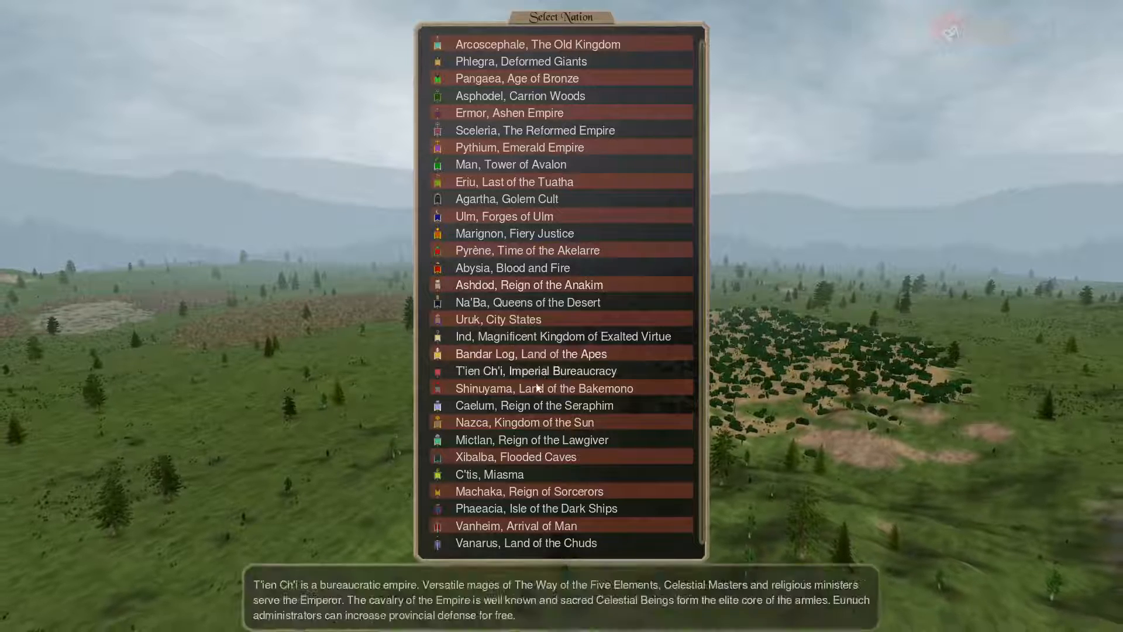
{"action": "left_click", "coordinate": [475, 268]}
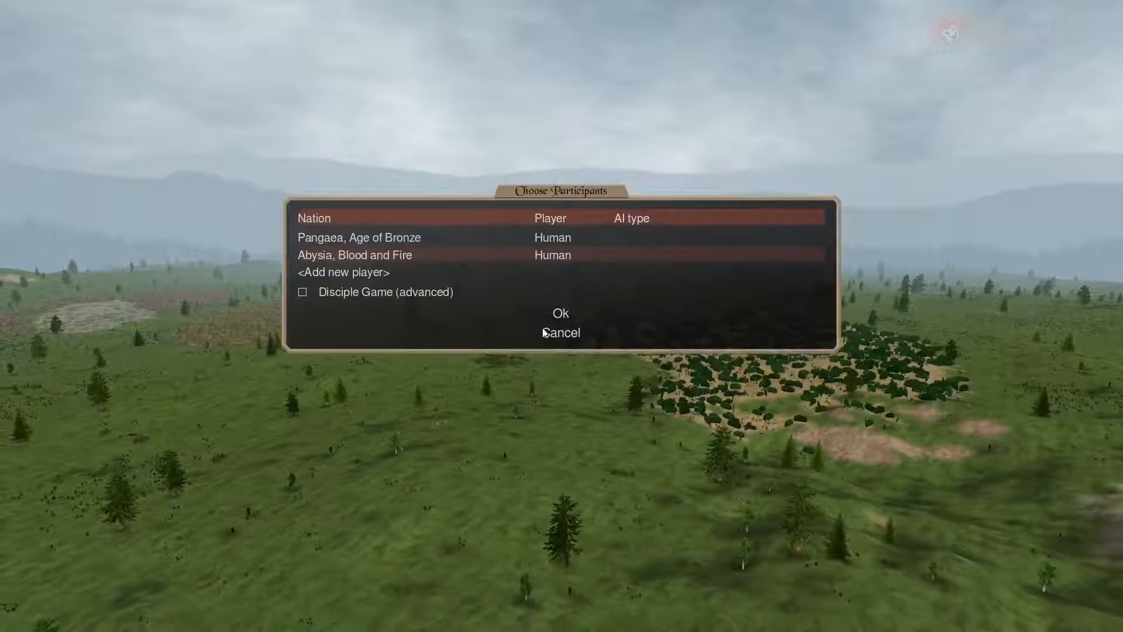
{"action": "left_click", "coordinate": [561, 314]}
Accept the offered gods for Pangaea and Abysia and create the game with the default game settings
{"action": "left_click", "coordinate": [560, 499]}
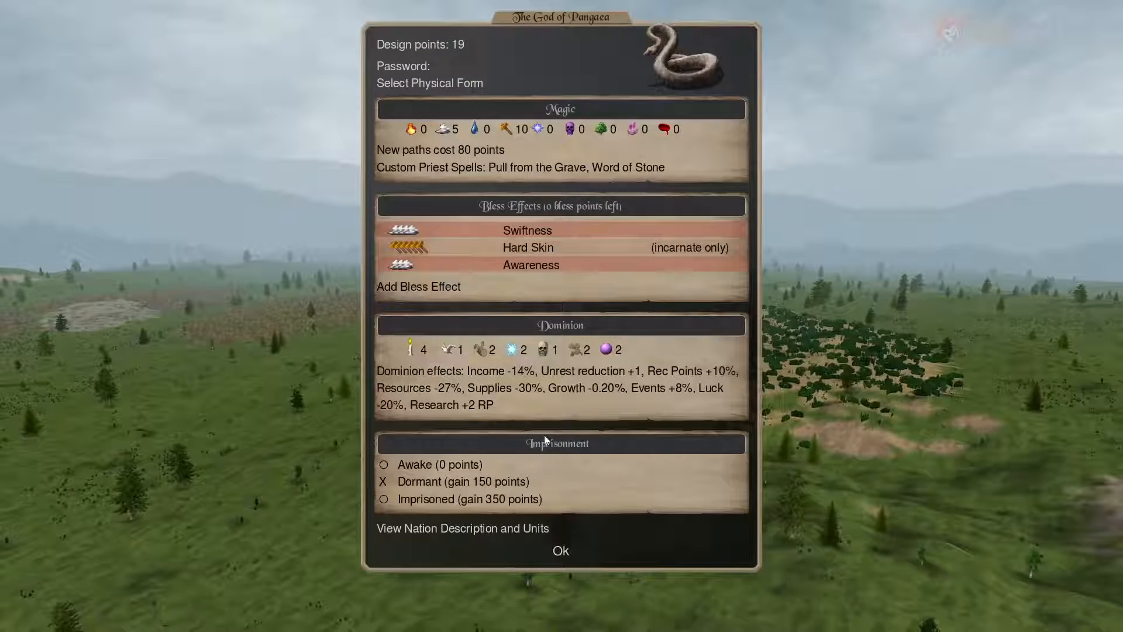
{"action": "left_click", "coordinate": [564, 551]}
{"action": "left_click", "coordinate": [564, 278]}
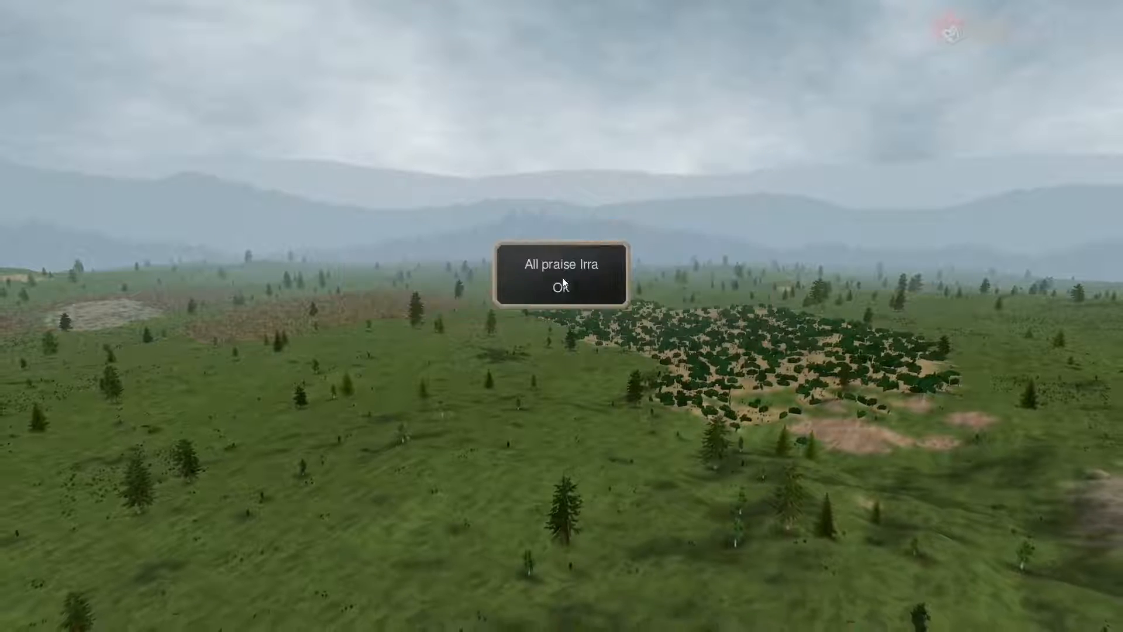
{"action": "left_click", "coordinate": [562, 562]}
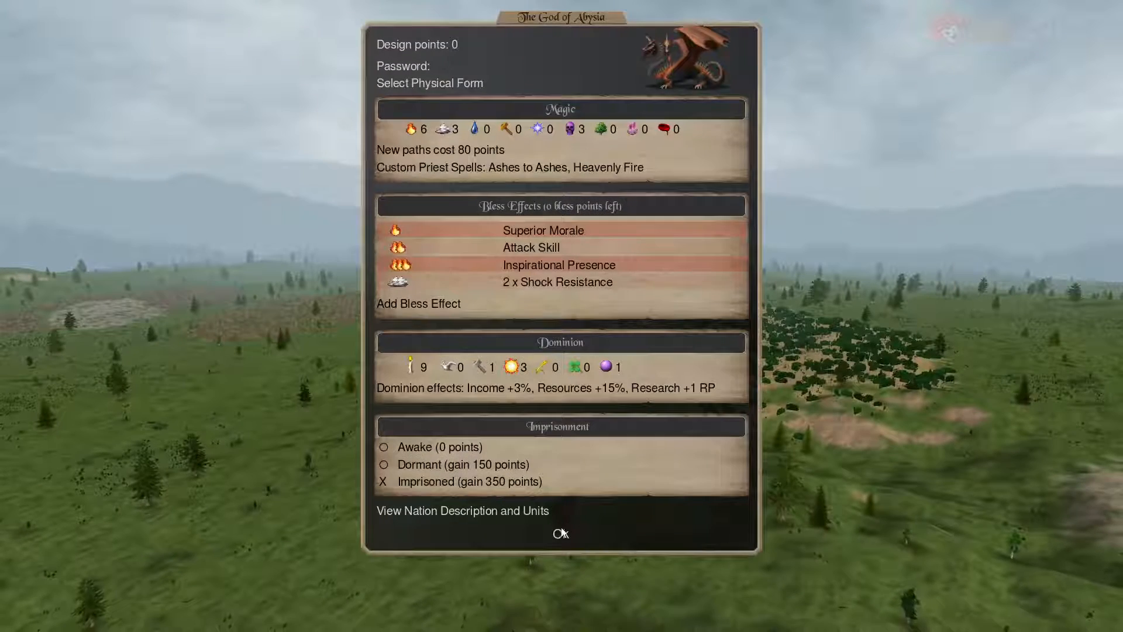
{"action": "left_click", "coordinate": [562, 535]}
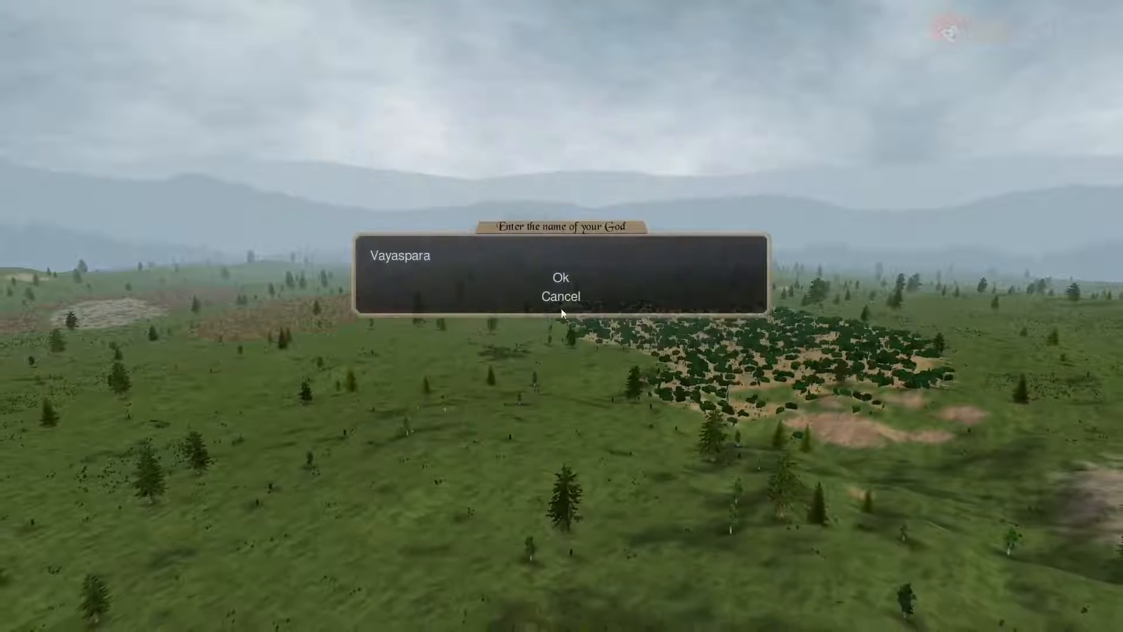
{"action": "left_click", "coordinate": [561, 278]}
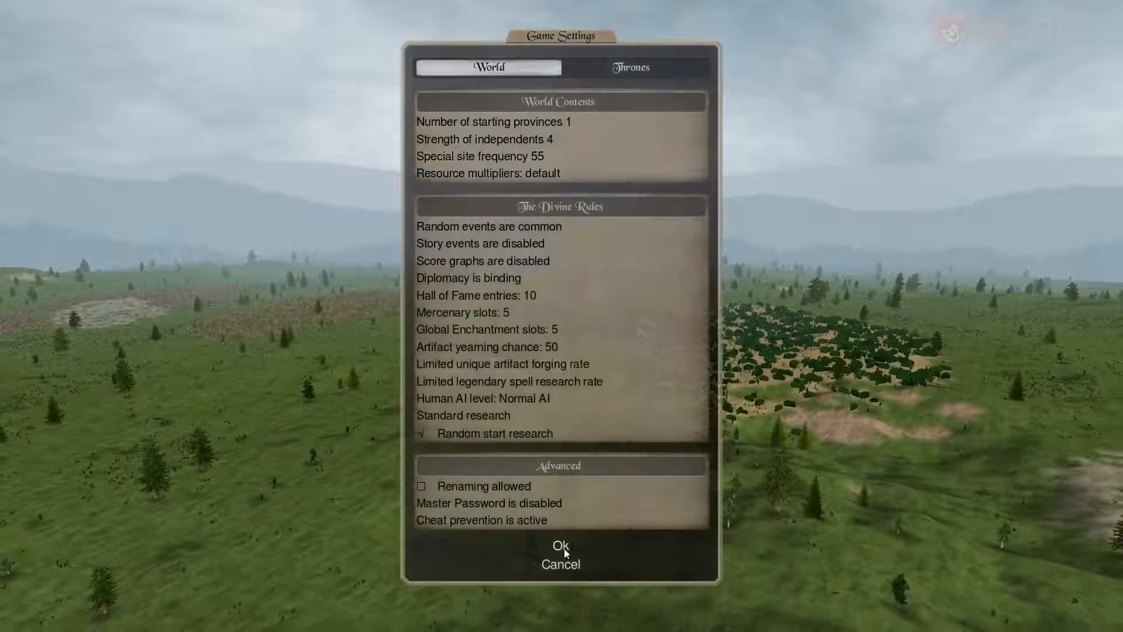
{"action": "left_click", "coordinate": [561, 545]}
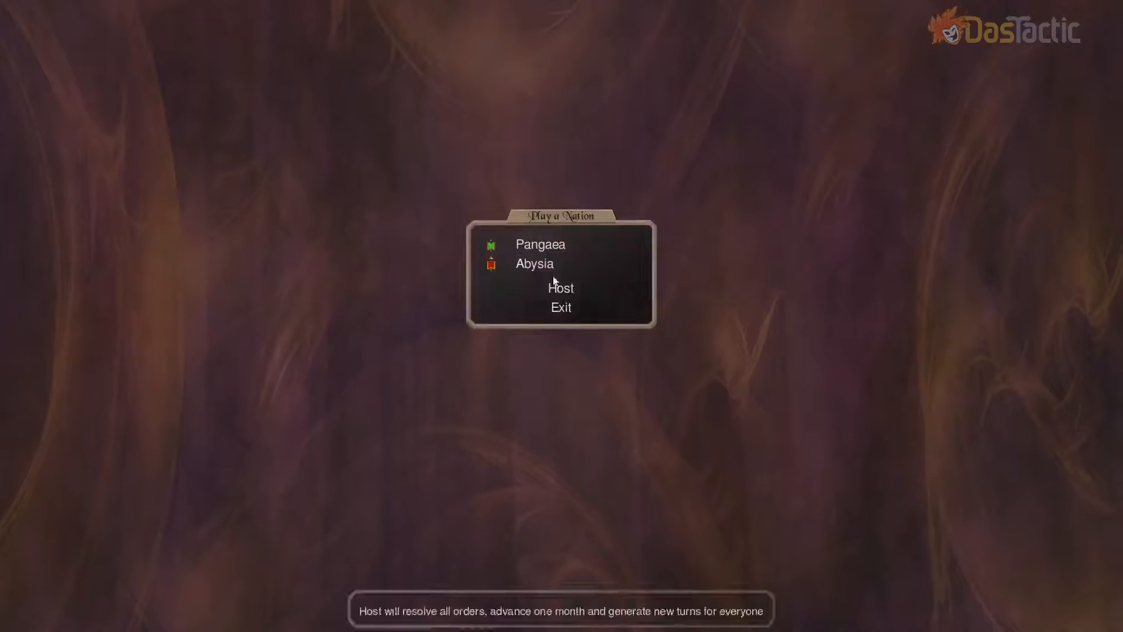
Open Pangaea's first turn, dismiss the messages and inspect the home province's terrain and dominion
{"action": "left_click", "coordinate": [545, 244]}
{"action": "left_click", "coordinate": [561, 323]}
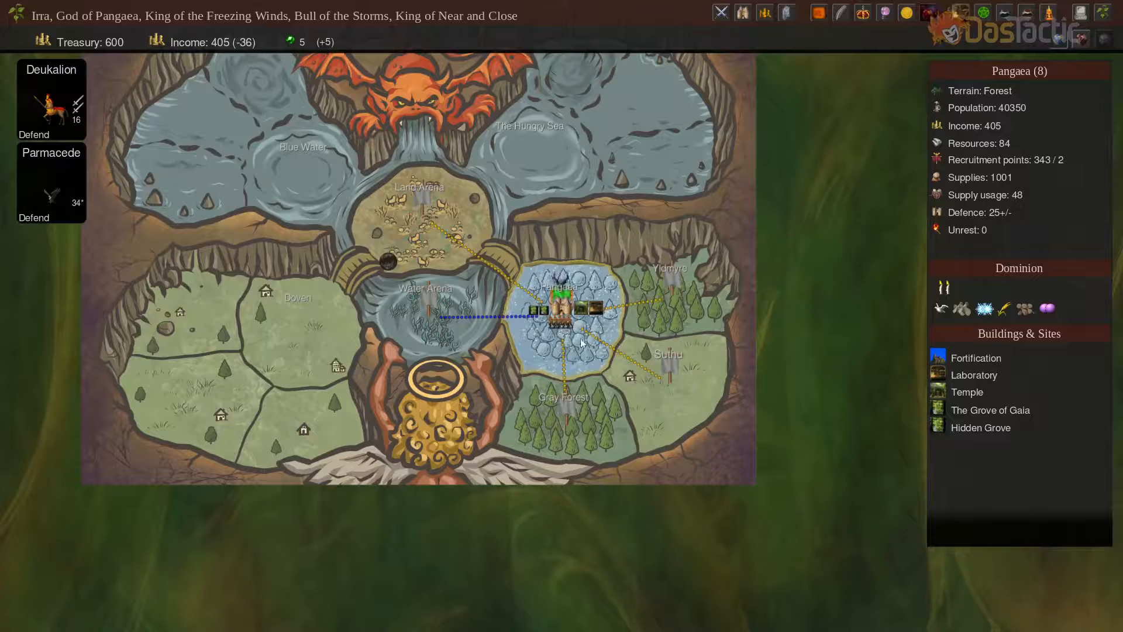
{"action": "scroll", "coordinate": [559, 347], "scroll_direction": "up", "scroll_amount": 3}
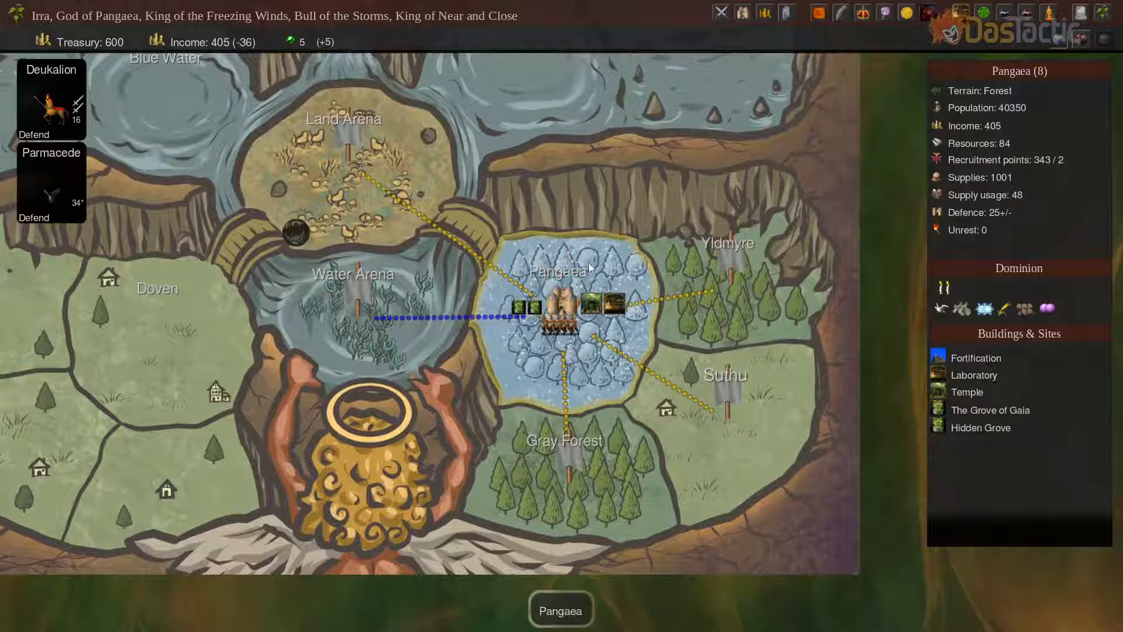
{"action": "mouse_move", "coordinate": [996, 93]}
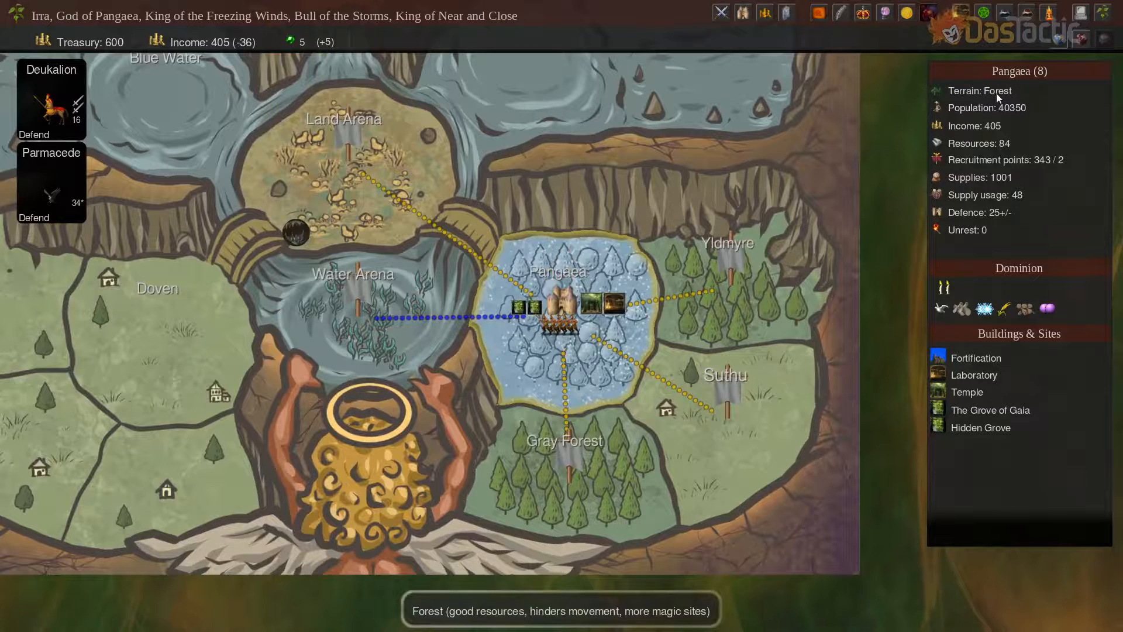
{"action": "mouse_move", "coordinate": [985, 314]}
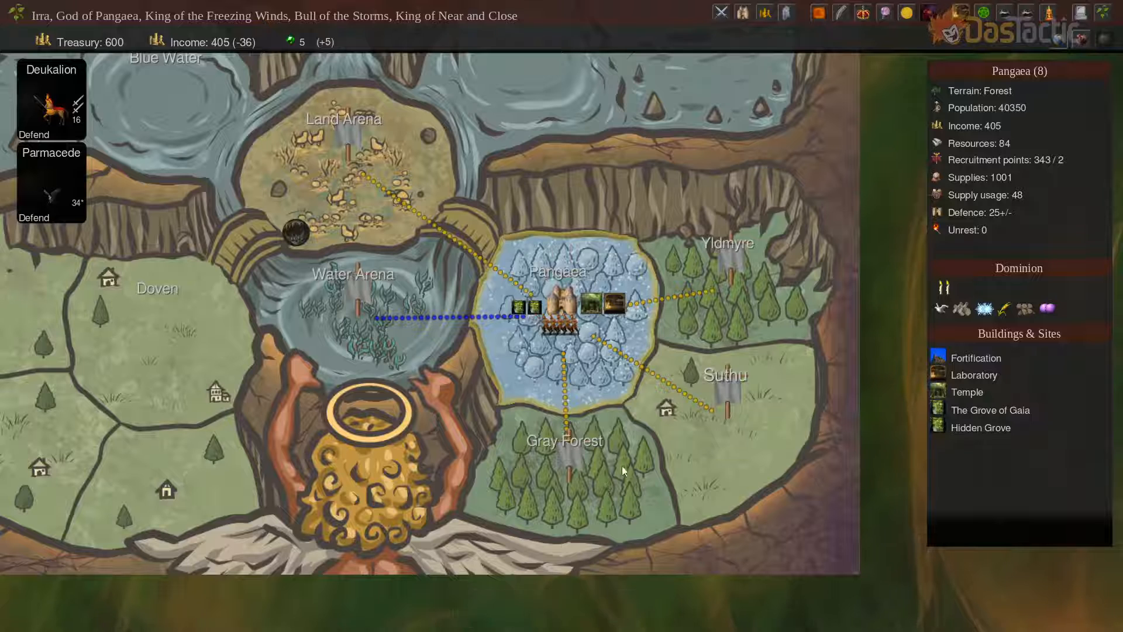
Inspect the provinces Gray Forest, Yldmyre, Suthu, Land Arena and Water Arena, and follow the cave entrance to Cave Arena
{"action": "left_click", "coordinate": [599, 479]}
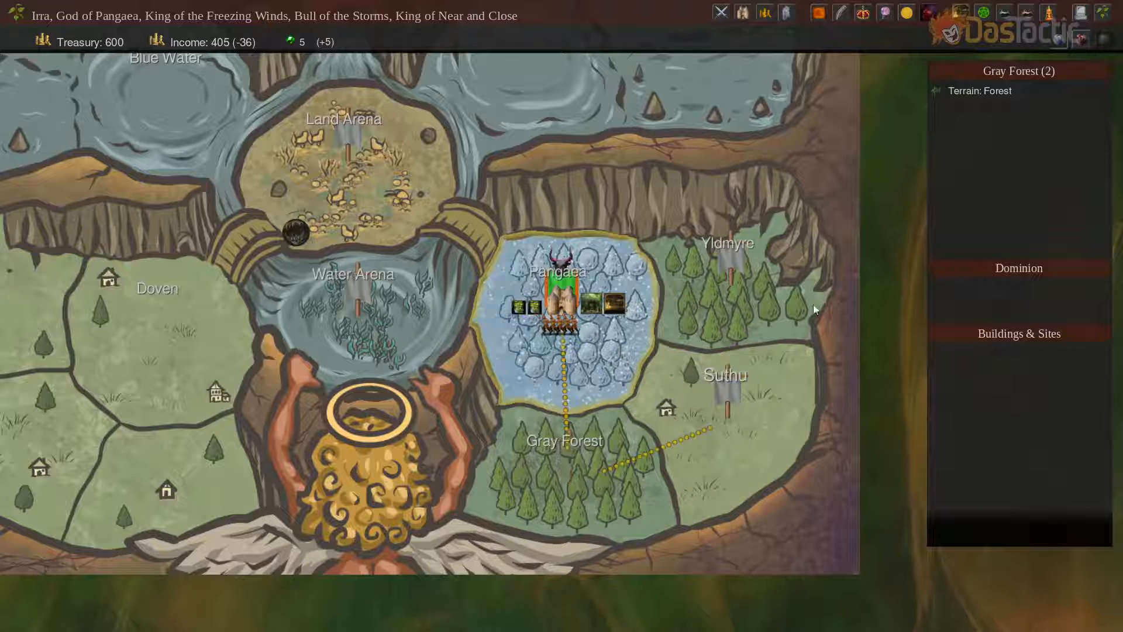
{"action": "left_click", "coordinate": [728, 297]}
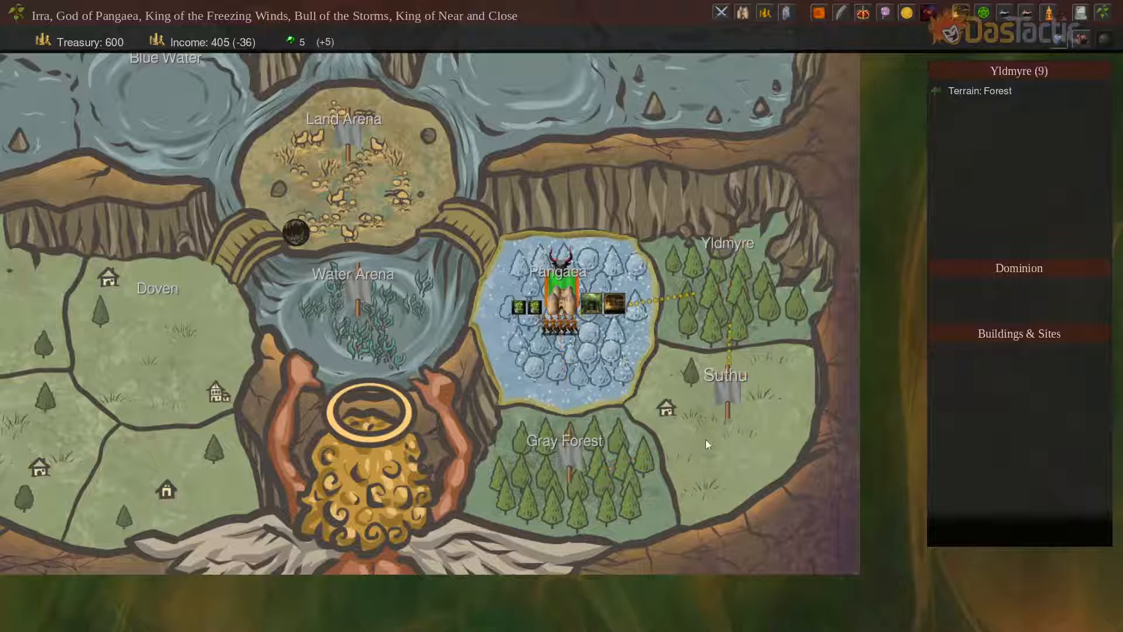
{"action": "left_click", "coordinate": [733, 430]}
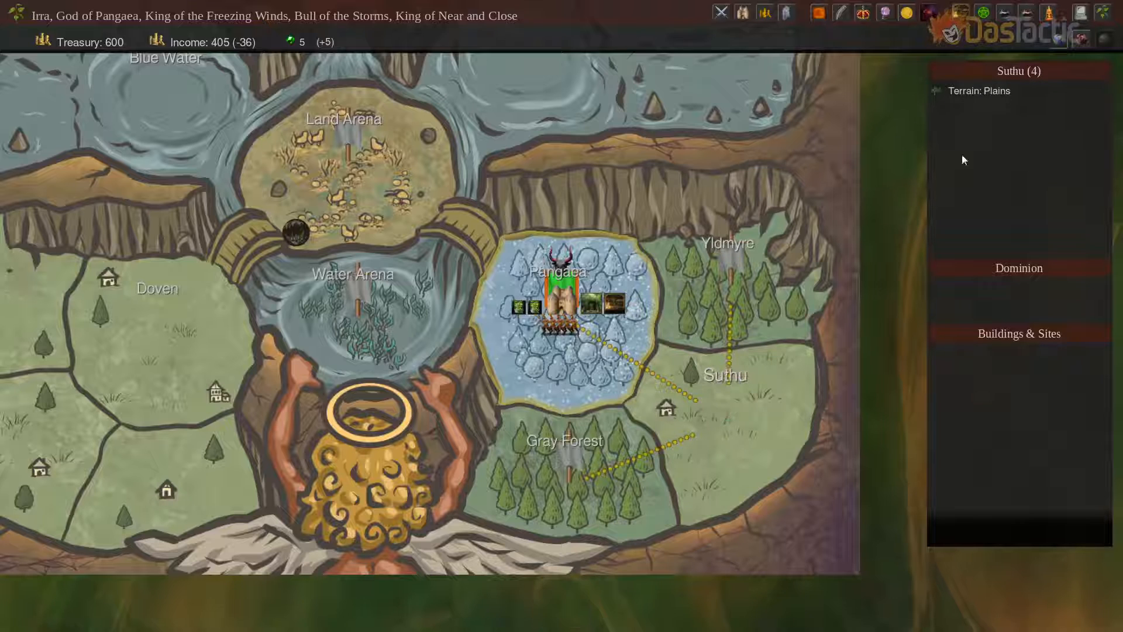
{"action": "left_click", "coordinate": [355, 172]}
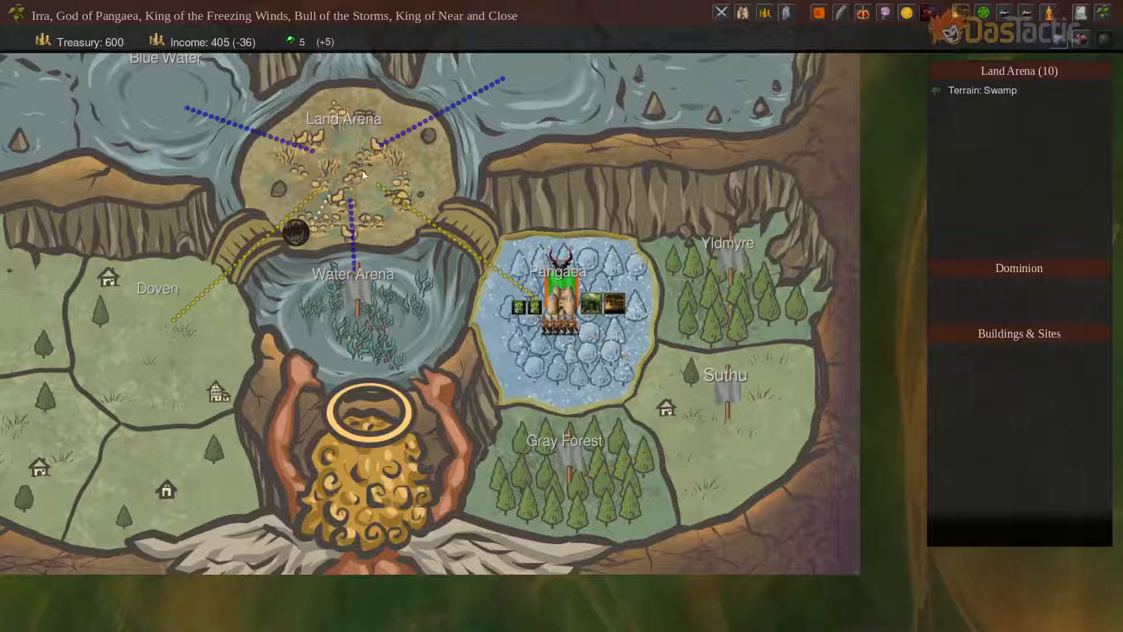
{"action": "left_click", "coordinate": [361, 336]}
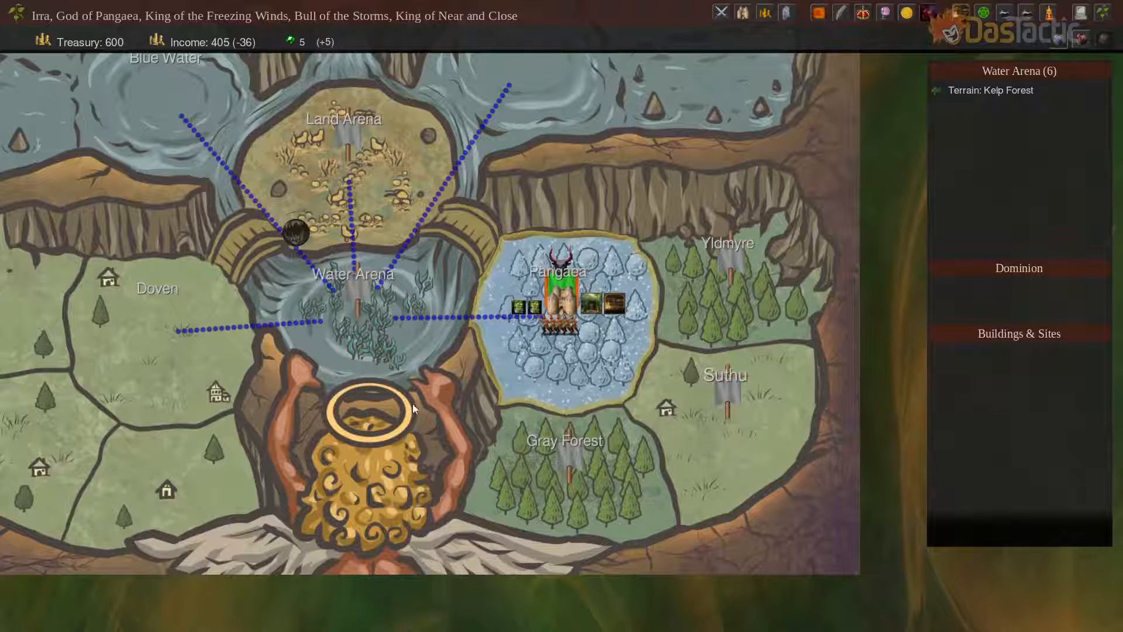
{"action": "scroll", "coordinate": [412, 404], "scroll_direction": "down", "scroll_amount": 3}
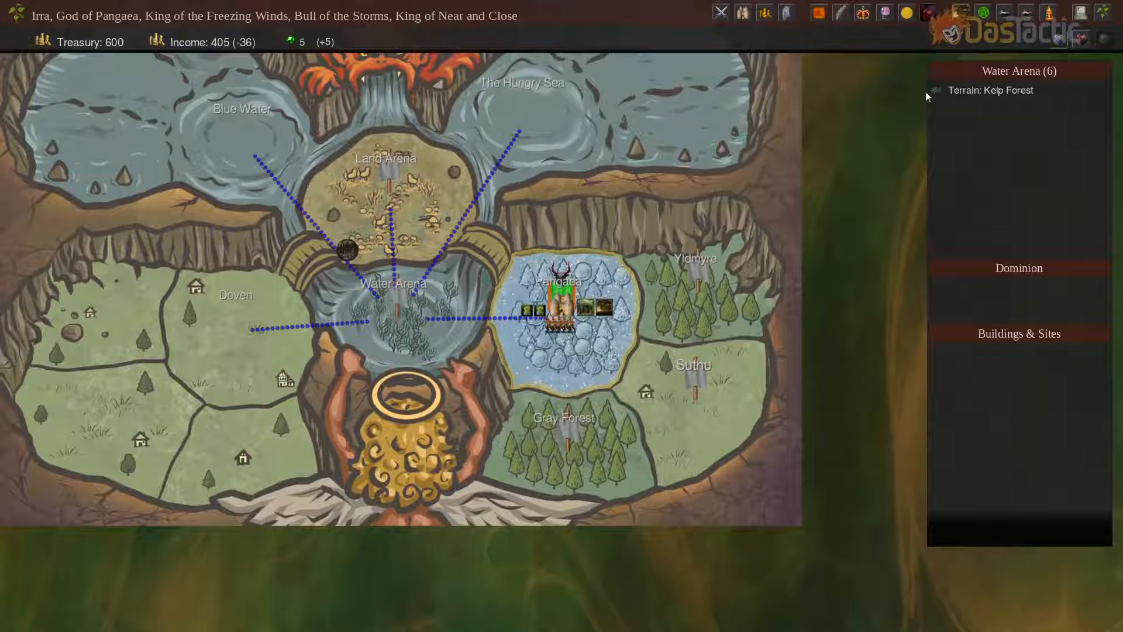
{"action": "left_click", "coordinate": [348, 252]}
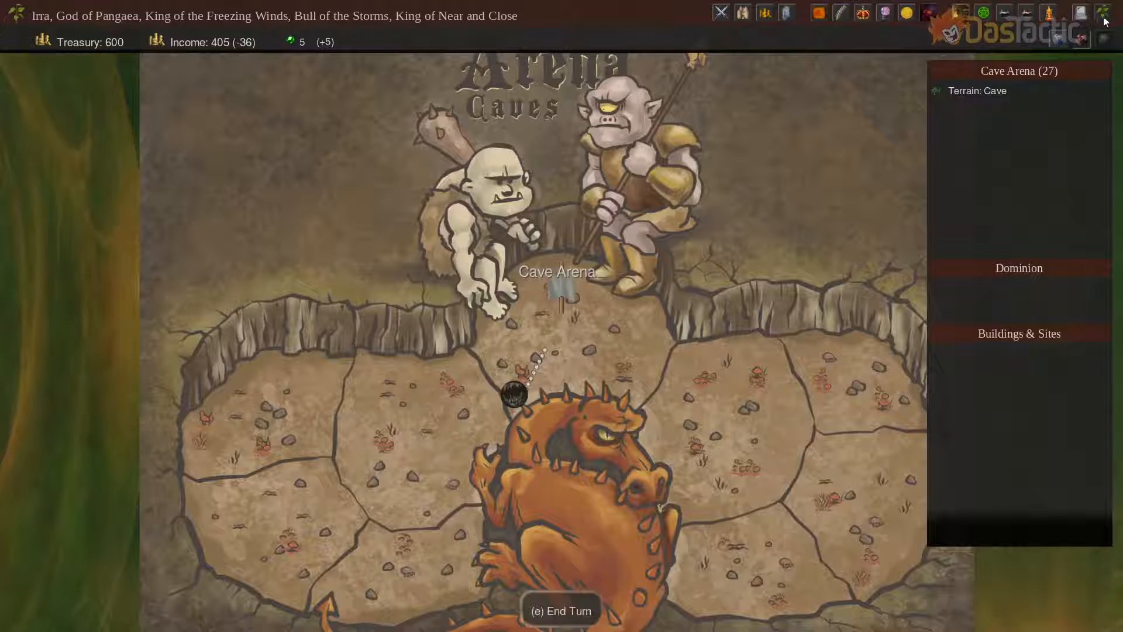
End Pangaea's turn and open Abysia's turn to view its underground starting province up close
{"action": "left_click", "coordinate": [1105, 18]}
{"action": "left_click", "coordinate": [558, 307]}
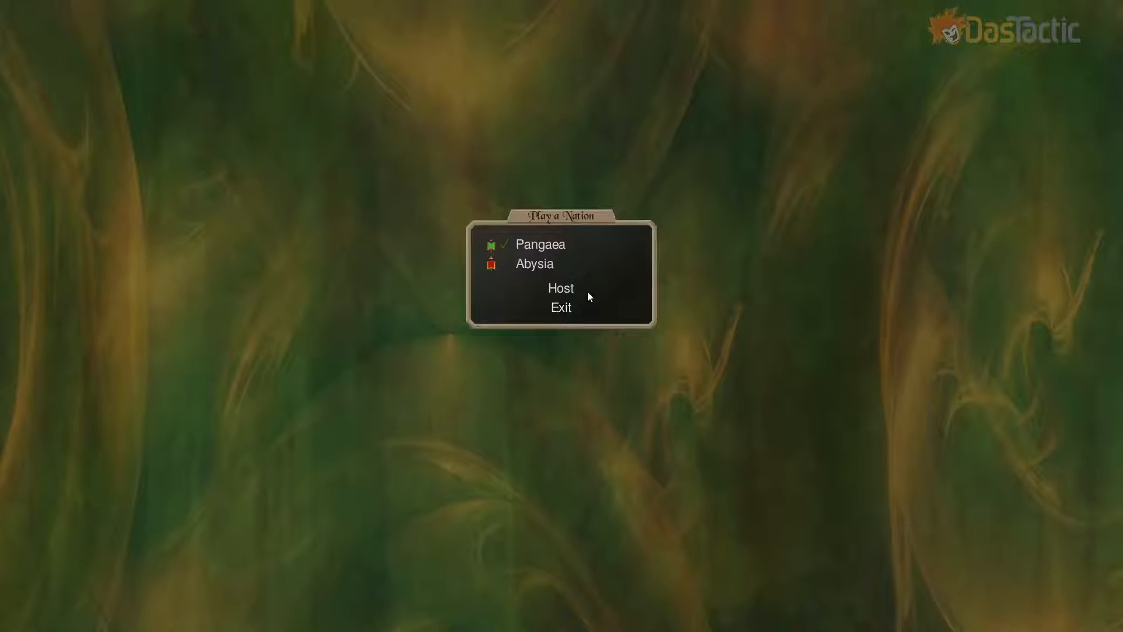
{"action": "left_click", "coordinate": [541, 265]}
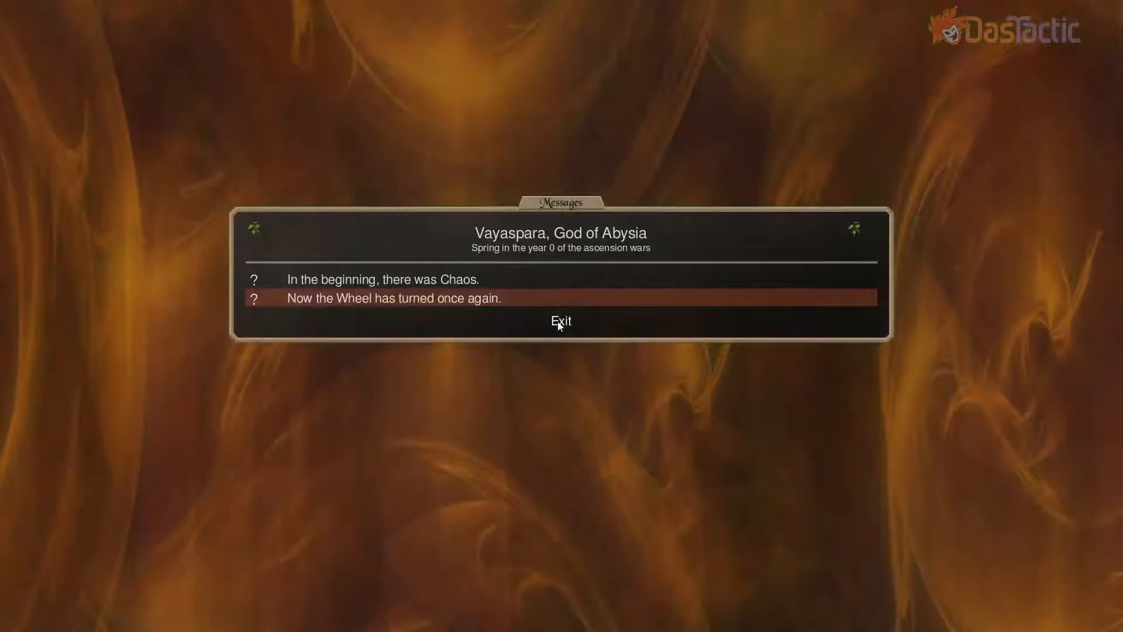
{"action": "left_click", "coordinate": [563, 323]}
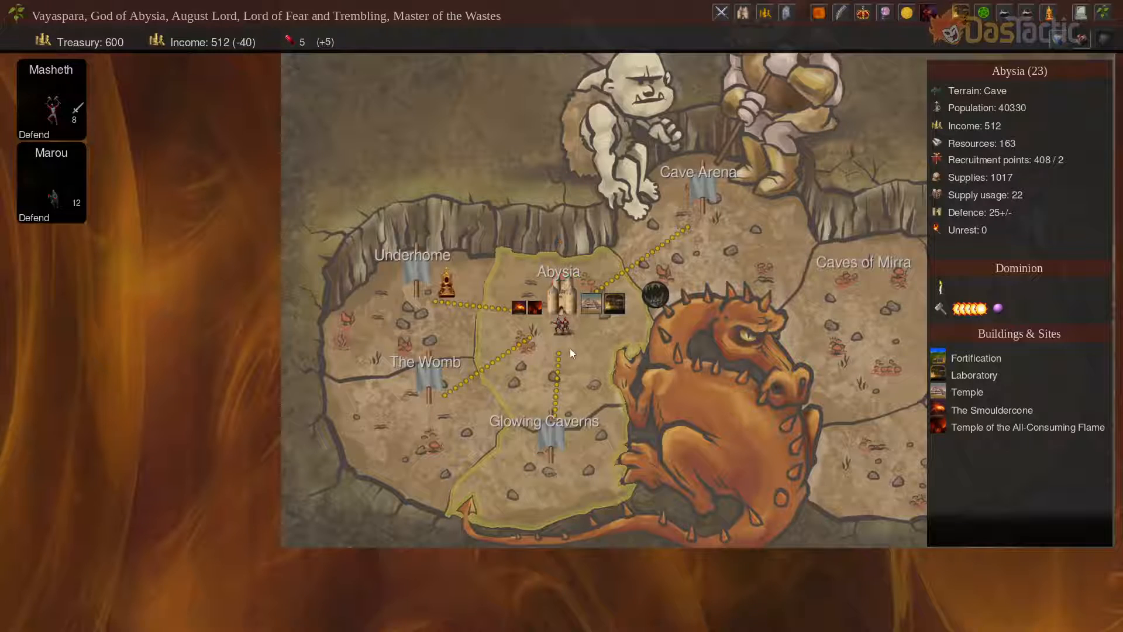
{"action": "scroll", "coordinate": [570, 349], "scroll_direction": "up", "scroll_amount": 2}
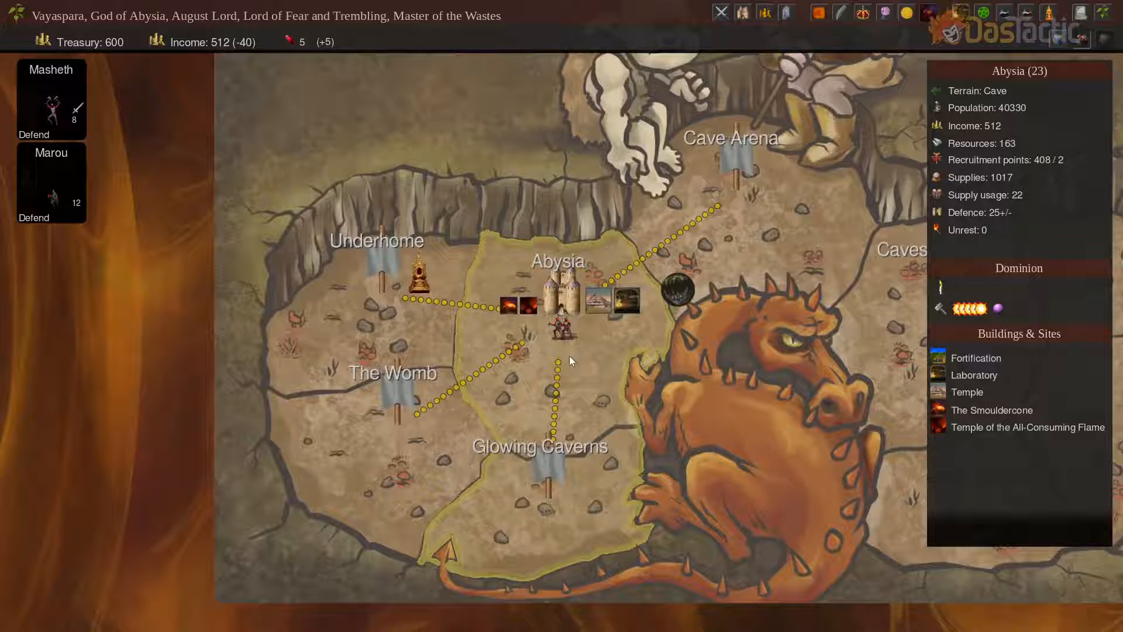
Inspect the cave provinces Underhome, The Womb, Glowing Caverns, Cave Arena and Caves of Mirra around Abysia's start
{"action": "left_click", "coordinate": [366, 332]}
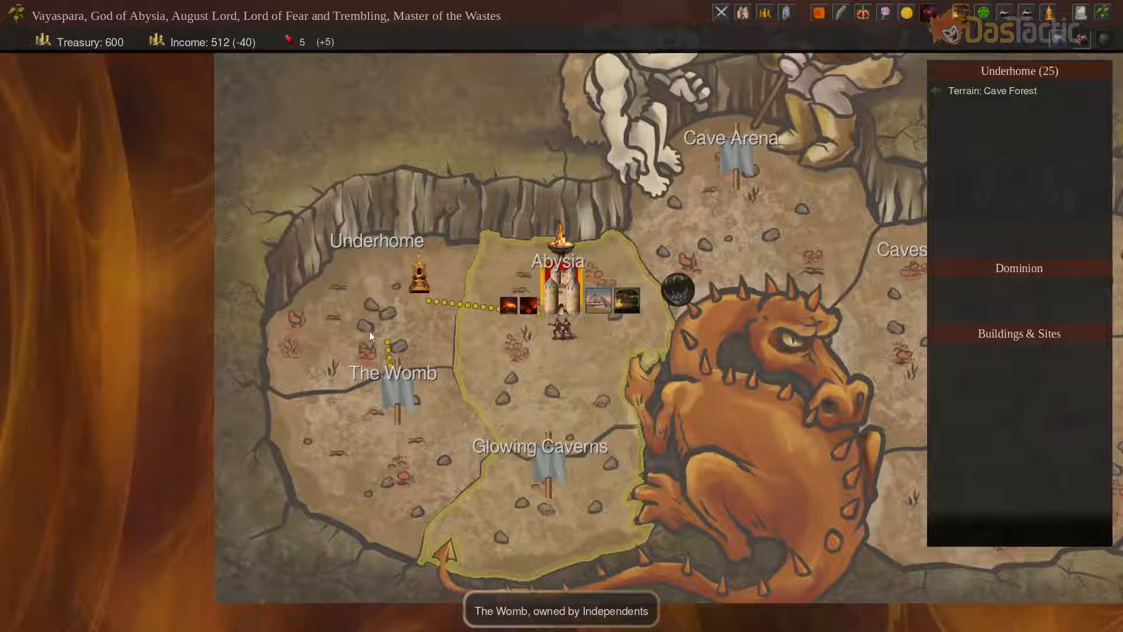
{"action": "left_click", "coordinate": [406, 453]}
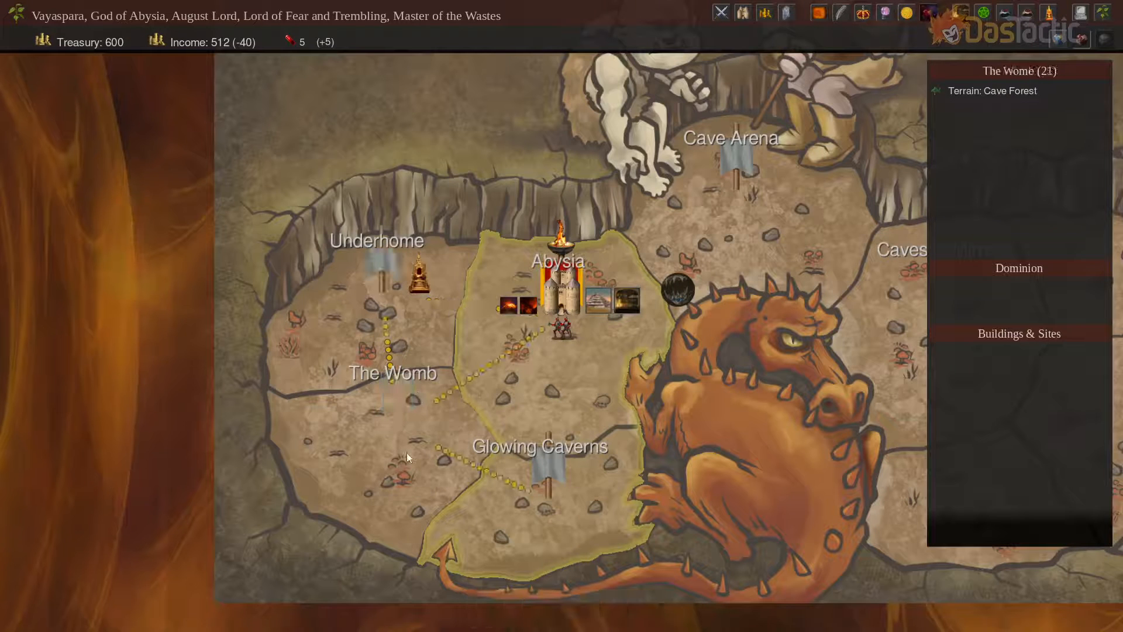
{"action": "left_click", "coordinate": [553, 500]}
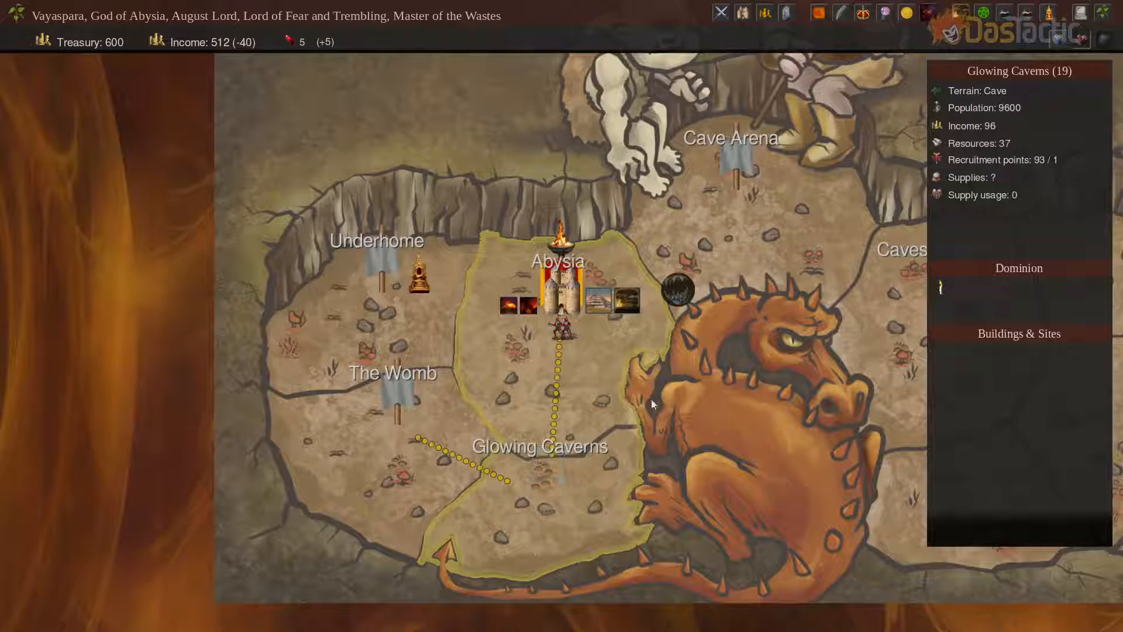
{"action": "left_click", "coordinate": [739, 209]}
{"action": "left_click", "coordinate": [889, 303]}
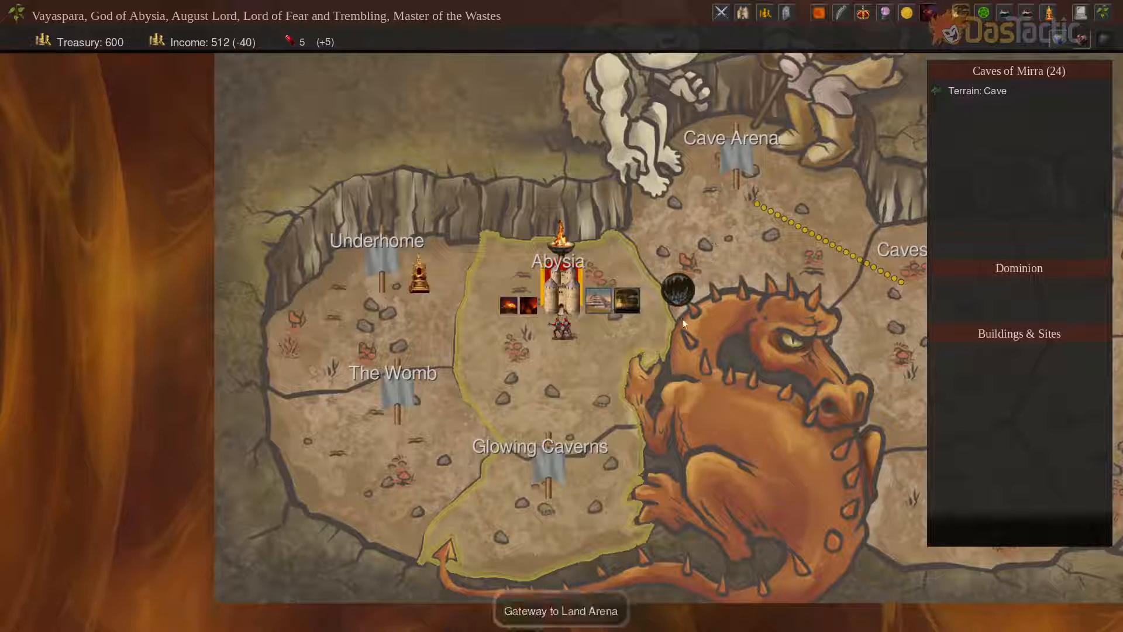
{"action": "scroll", "coordinate": [644, 324], "scroll_direction": "down", "scroll_amount": 5}
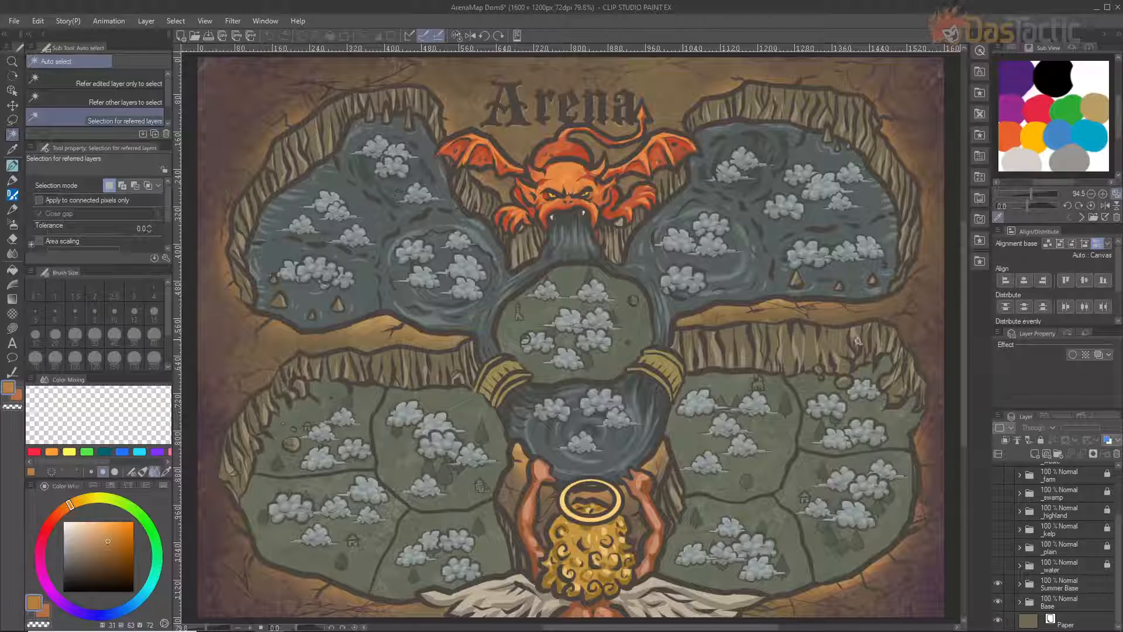
In the Clip Studio Paint artwork, examine the single white province-marker pixels in the eastern sea provinces and return to the whole map
{"action": "scroll", "coordinate": [846, 269], "scroll_direction": "up", "scroll_amount": 10}
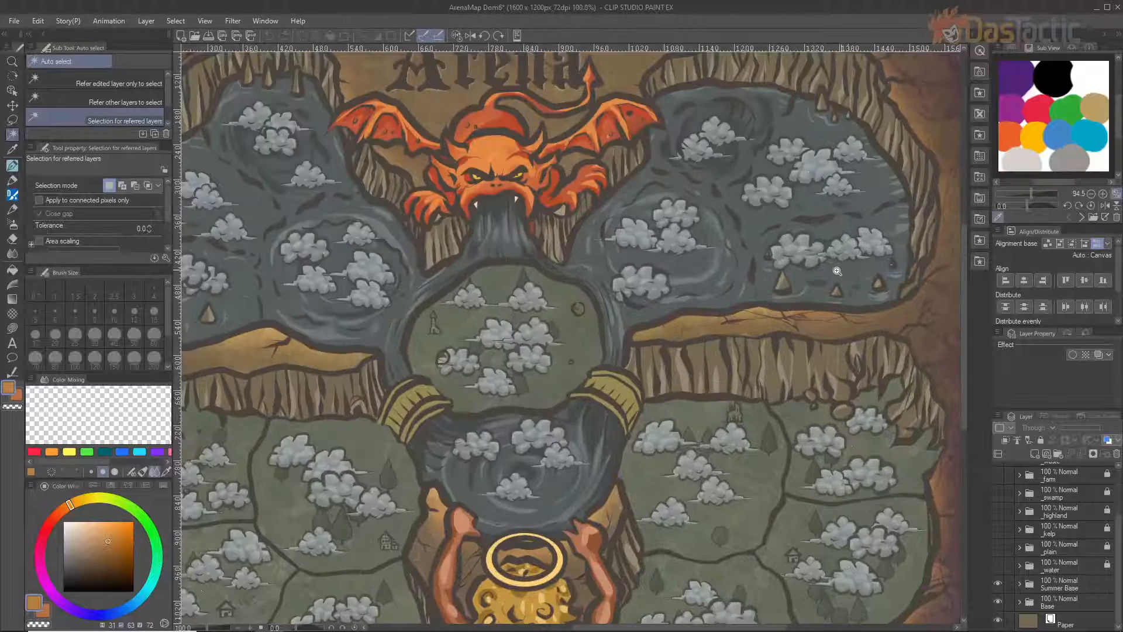
{"action": "scroll", "coordinate": [835, 243], "scroll_direction": "up", "scroll_amount": 5}
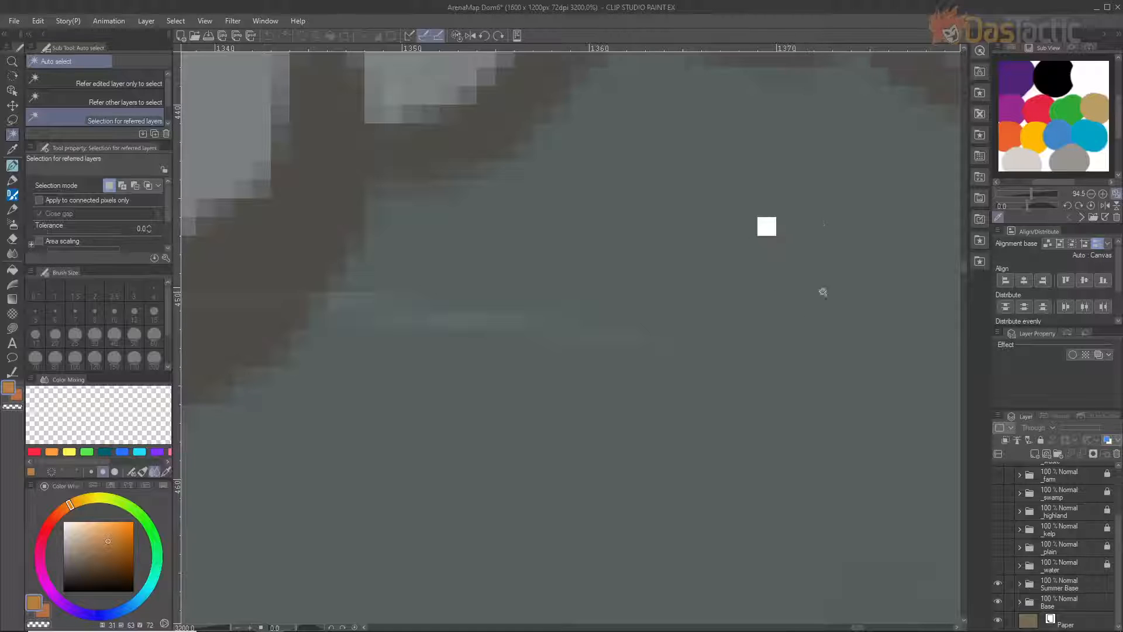
{"action": "scroll", "coordinate": [730, 336], "scroll_direction": "down", "scroll_amount": 6}
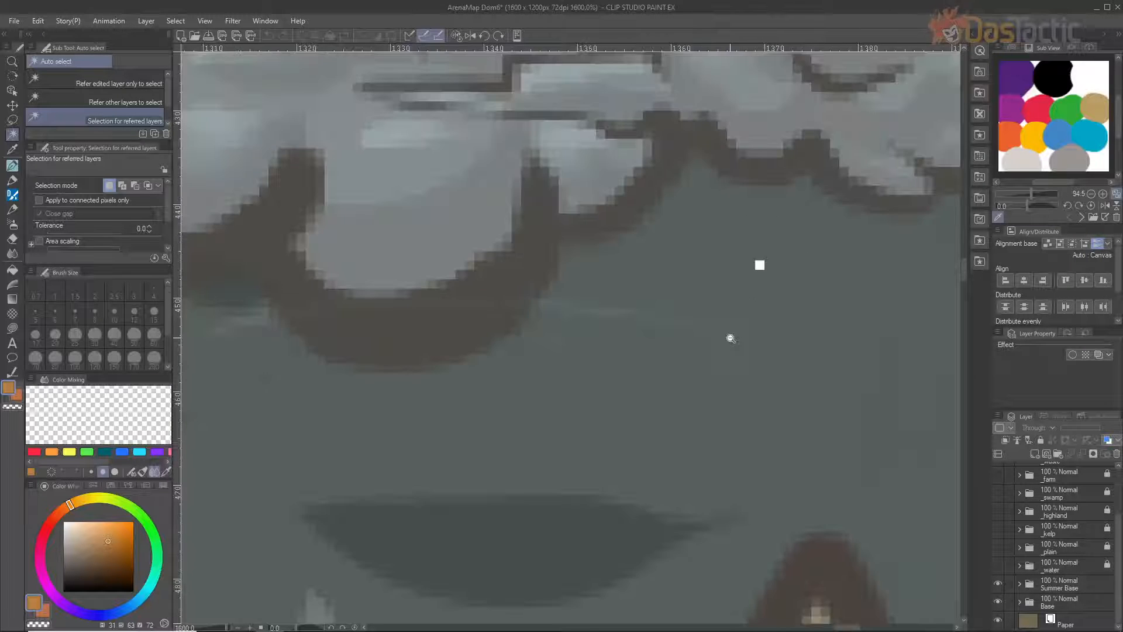
{"action": "scroll", "coordinate": [644, 385], "scroll_direction": "down", "scroll_amount": 3}
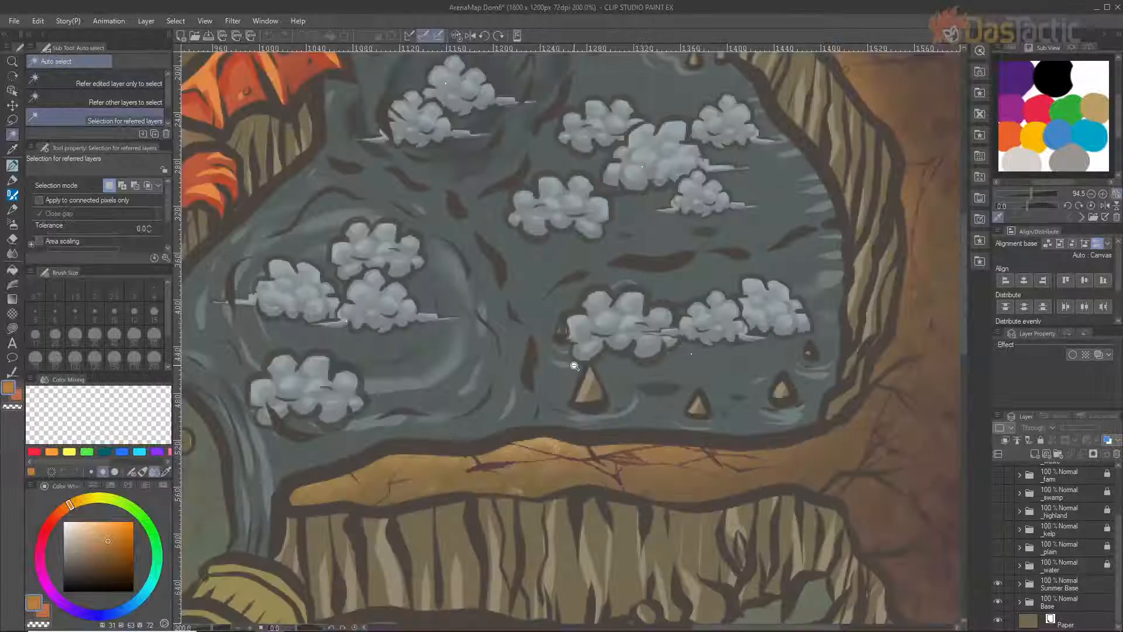
{"action": "scroll", "coordinate": [454, 386], "scroll_direction": "up", "scroll_amount": 4}
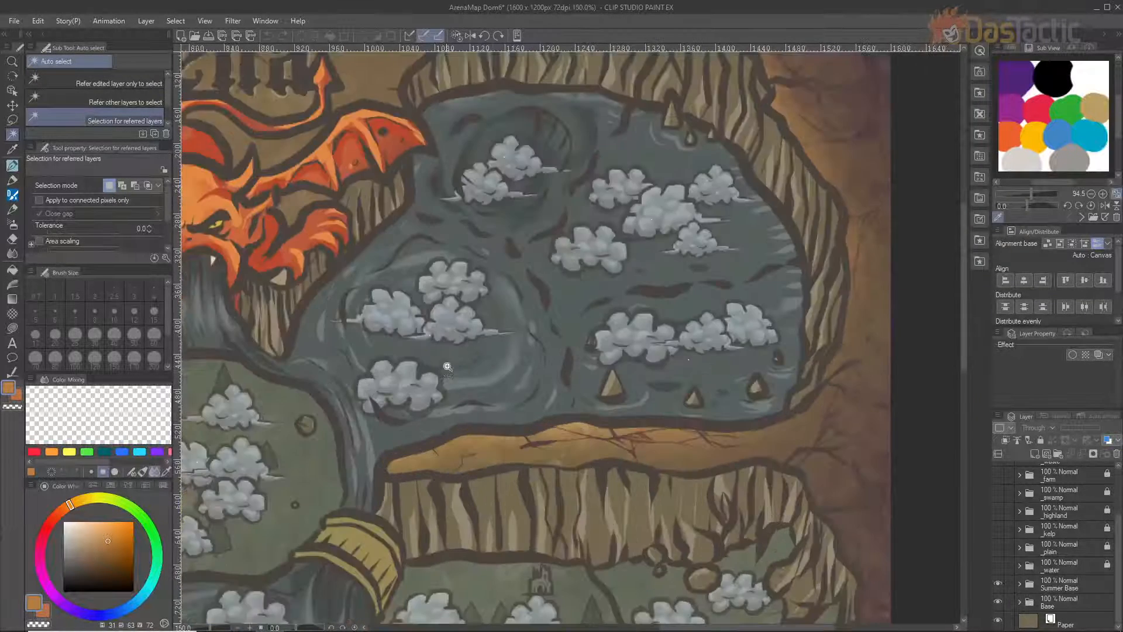
{"action": "scroll", "coordinate": [431, 335], "scroll_direction": "up", "scroll_amount": 1}
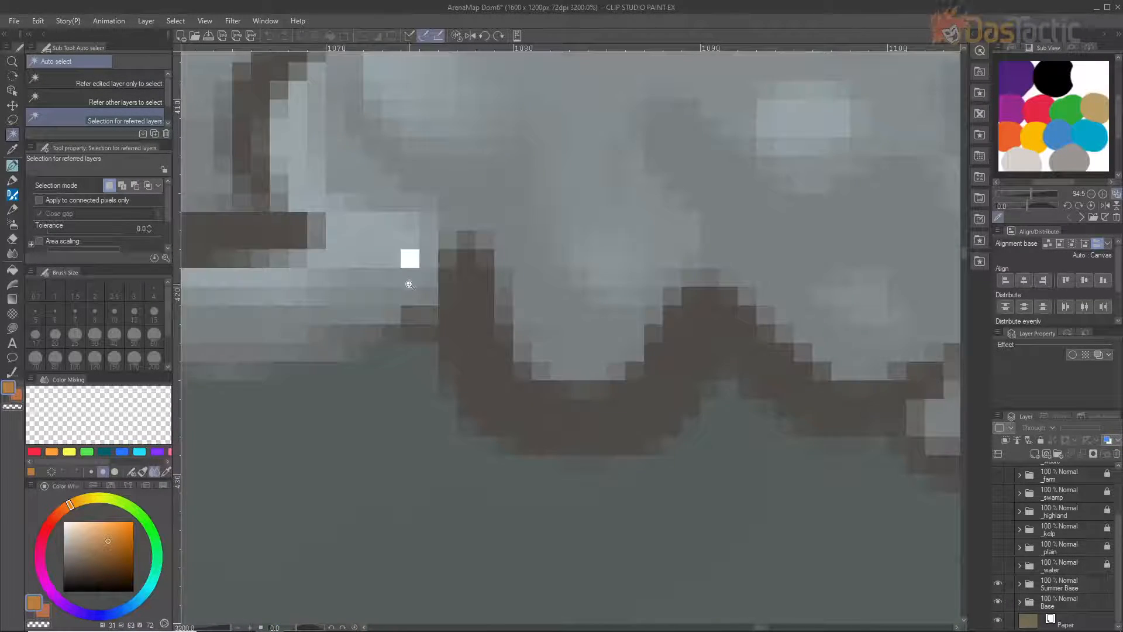
{"action": "scroll", "coordinate": [410, 322], "scroll_direction": "down", "scroll_amount": 4}
{"action": "scroll", "coordinate": [410, 322], "scroll_direction": "down", "scroll_amount": 5}
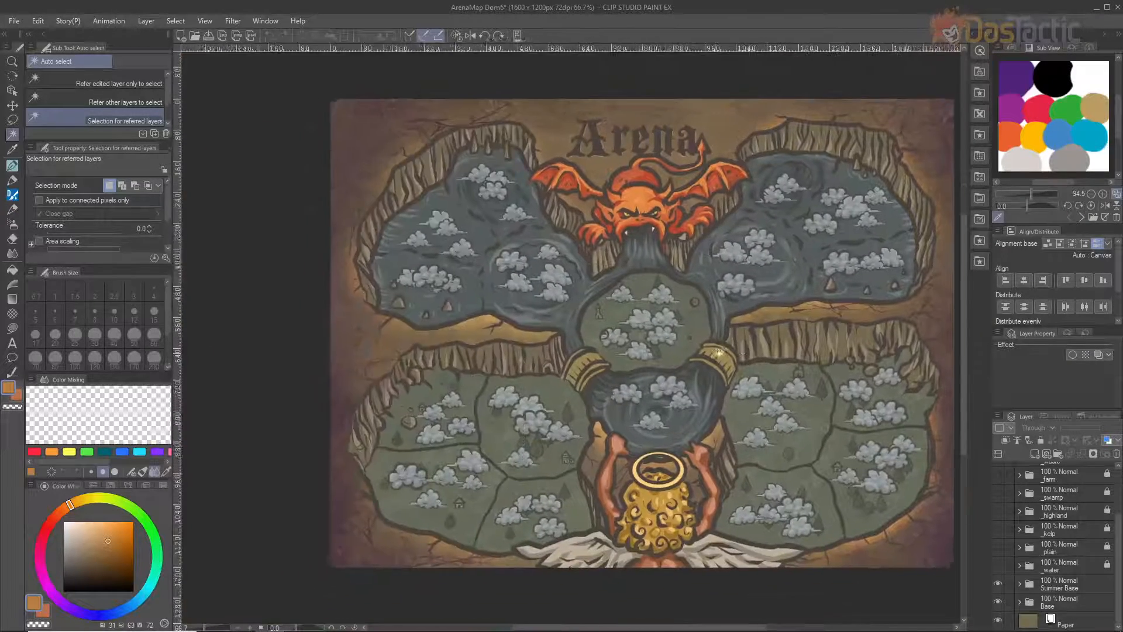
{"action": "left_click_drag", "start_coordinate": [719, 353], "coordinate": [677, 356]}
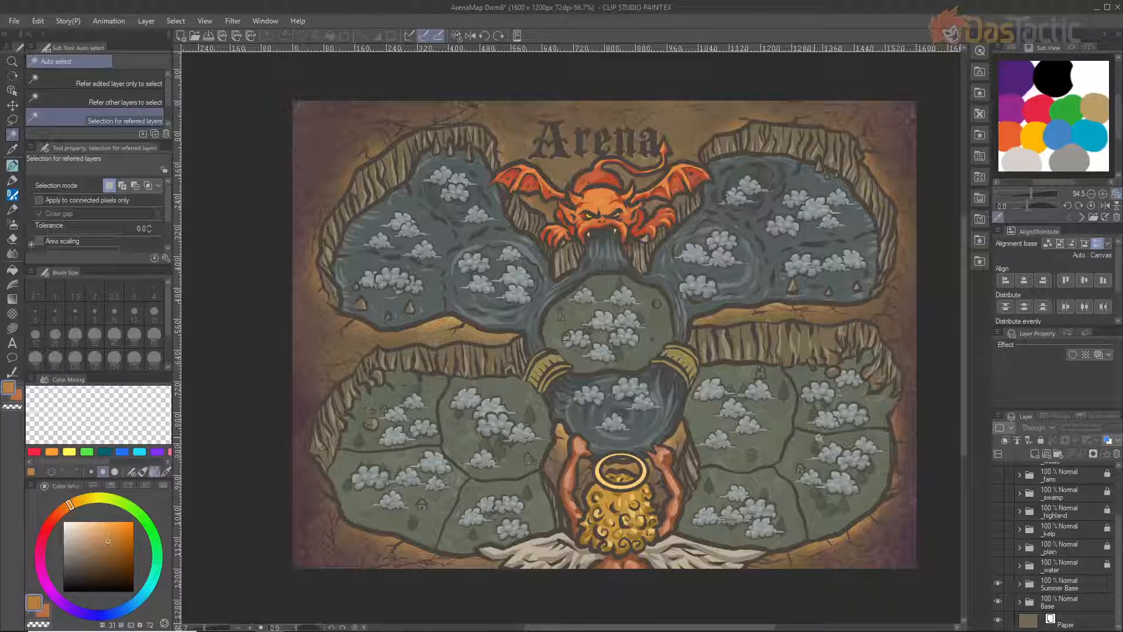
Show the _water and _plain layer folders and compare the map with _water hidden and shown again
{"action": "left_click", "coordinate": [999, 565]}
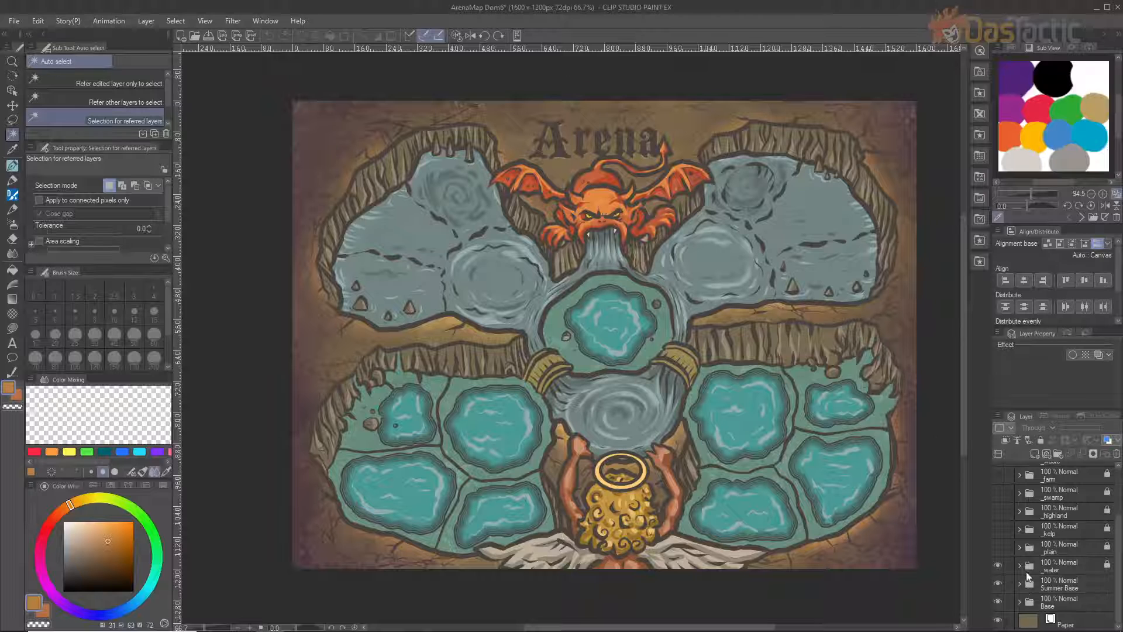
{"action": "left_click", "coordinate": [998, 551]}
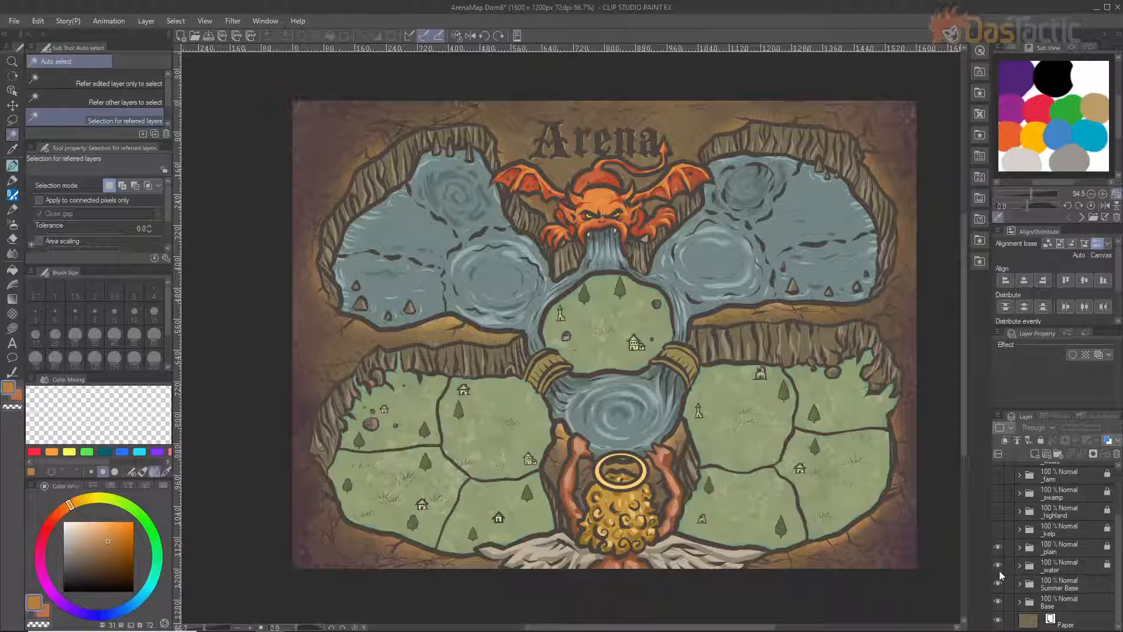
{"action": "left_click", "coordinate": [1000, 568]}
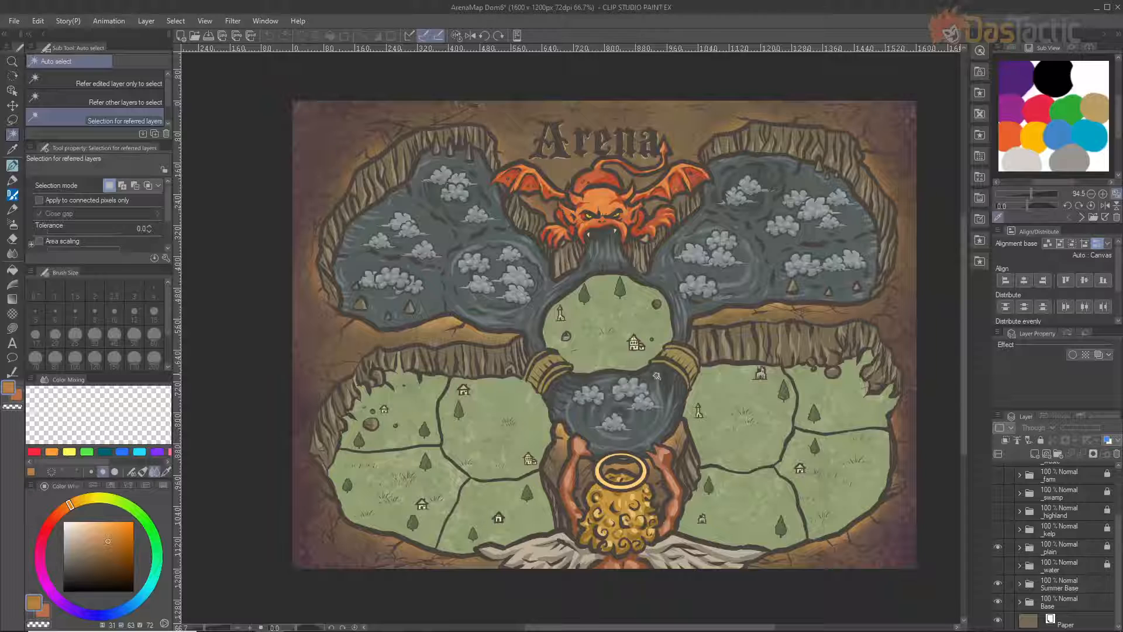
{"action": "left_click", "coordinate": [999, 567]}
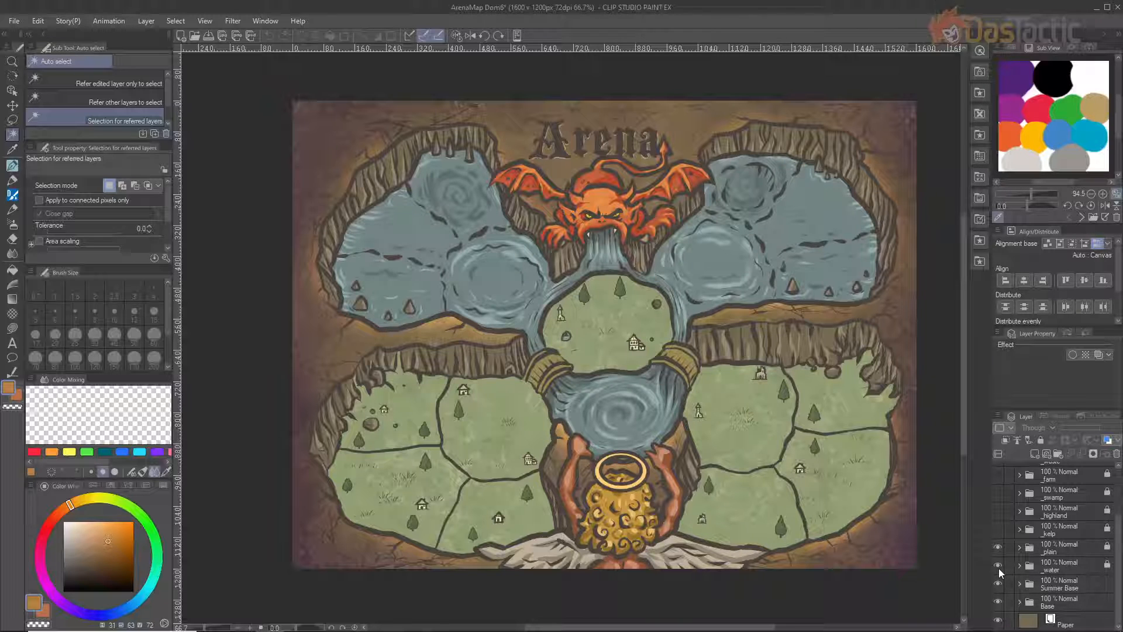
Preview the _kelp and _highland terrain folders separately, without _water and _plain, hiding each after viewing it
{"action": "left_click", "coordinate": [998, 530]}
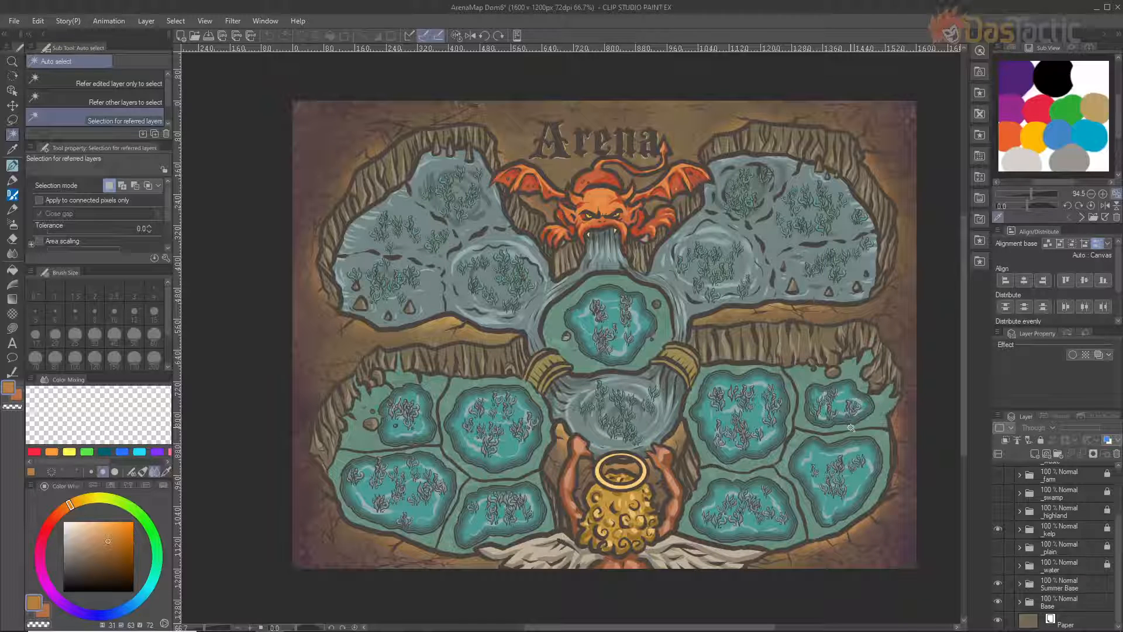
{"action": "left_click", "coordinate": [1000, 529]}
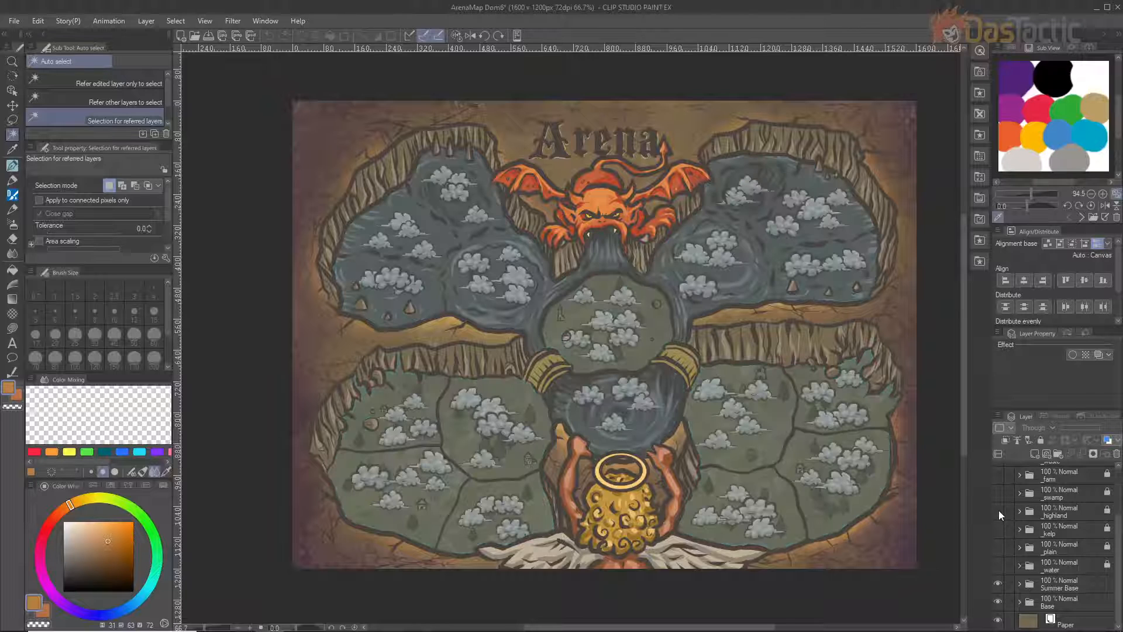
{"action": "left_click", "coordinate": [999, 510]}
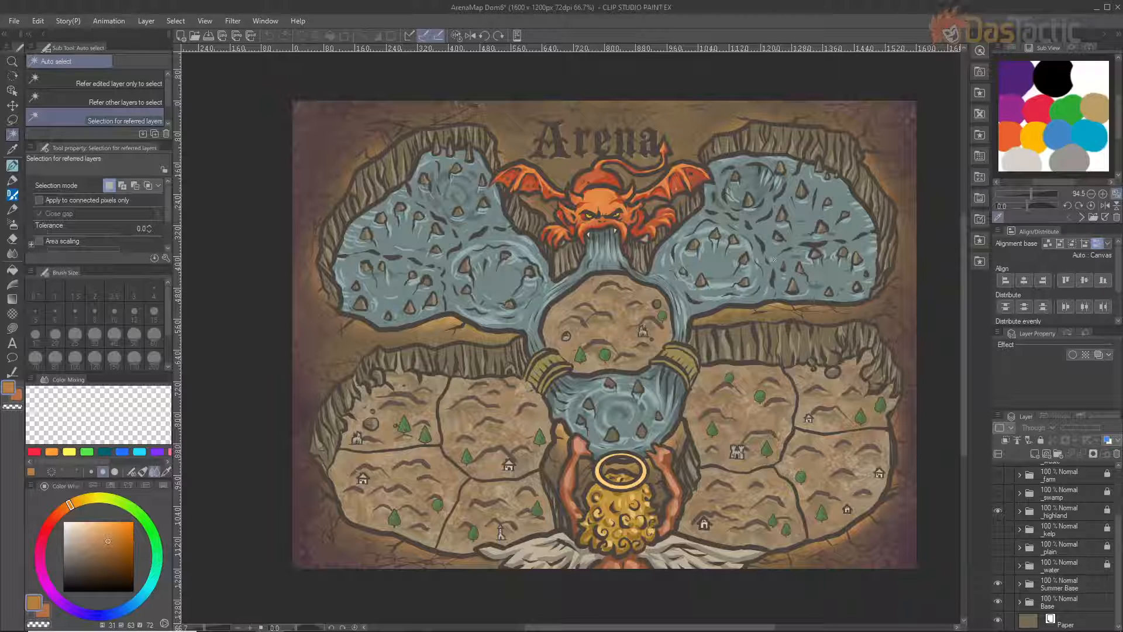
{"action": "left_click", "coordinate": [999, 512]}
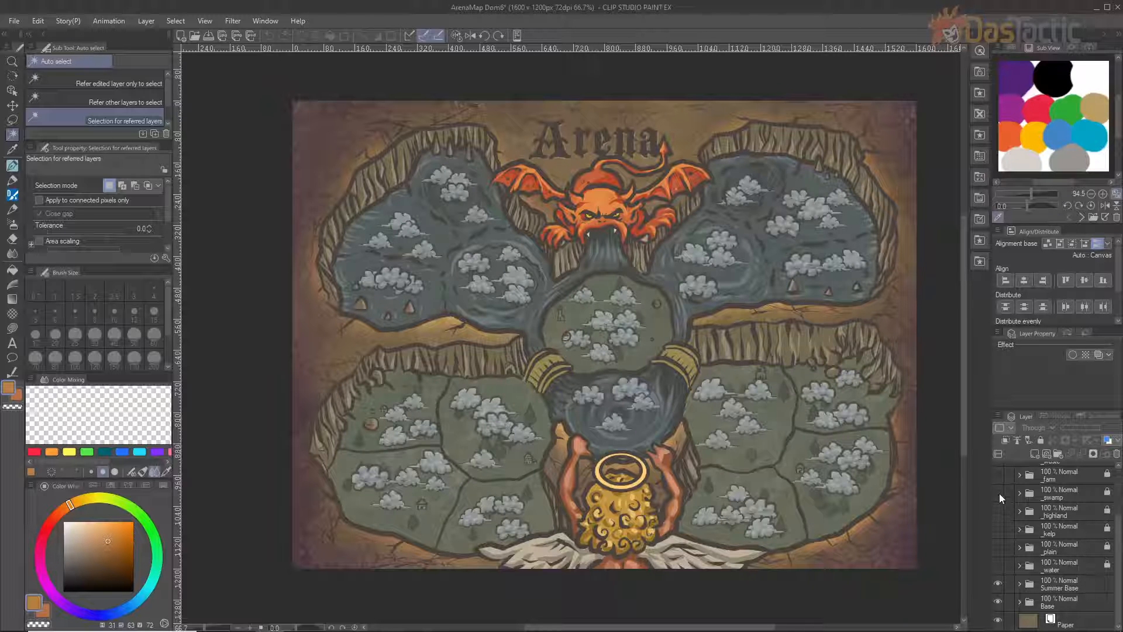
Preview the _swamp and _farm terrain folders one at a time, hiding each after viewing it
{"action": "left_click", "coordinate": [998, 493]}
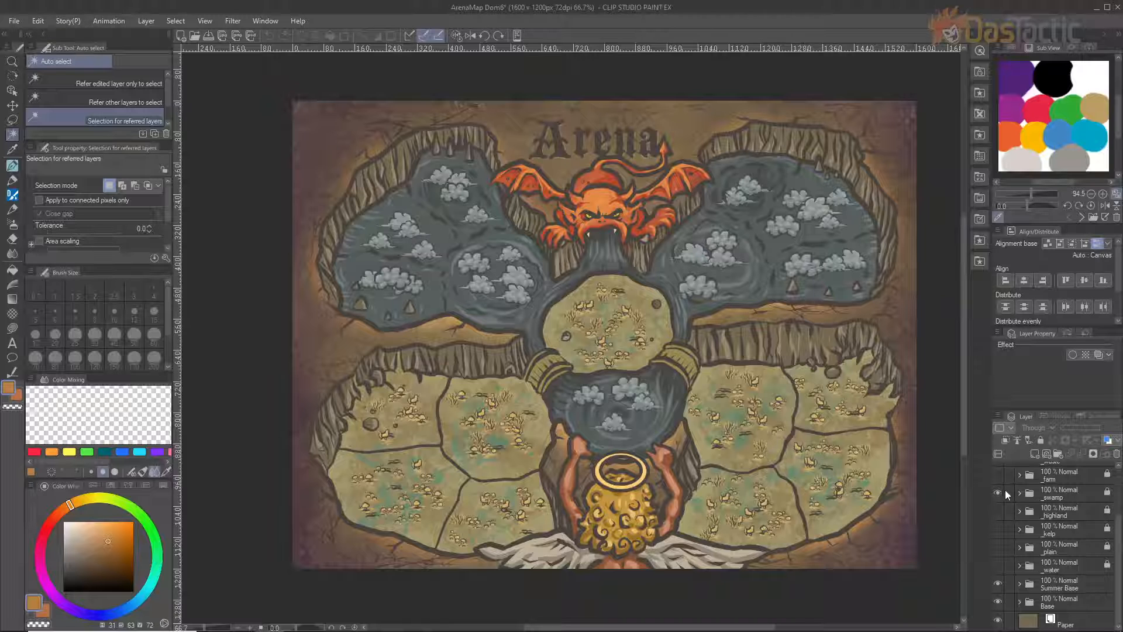
{"action": "scroll", "coordinate": [1005, 494], "scroll_direction": "up", "scroll_amount": 2}
{"action": "left_click", "coordinate": [998, 524]}
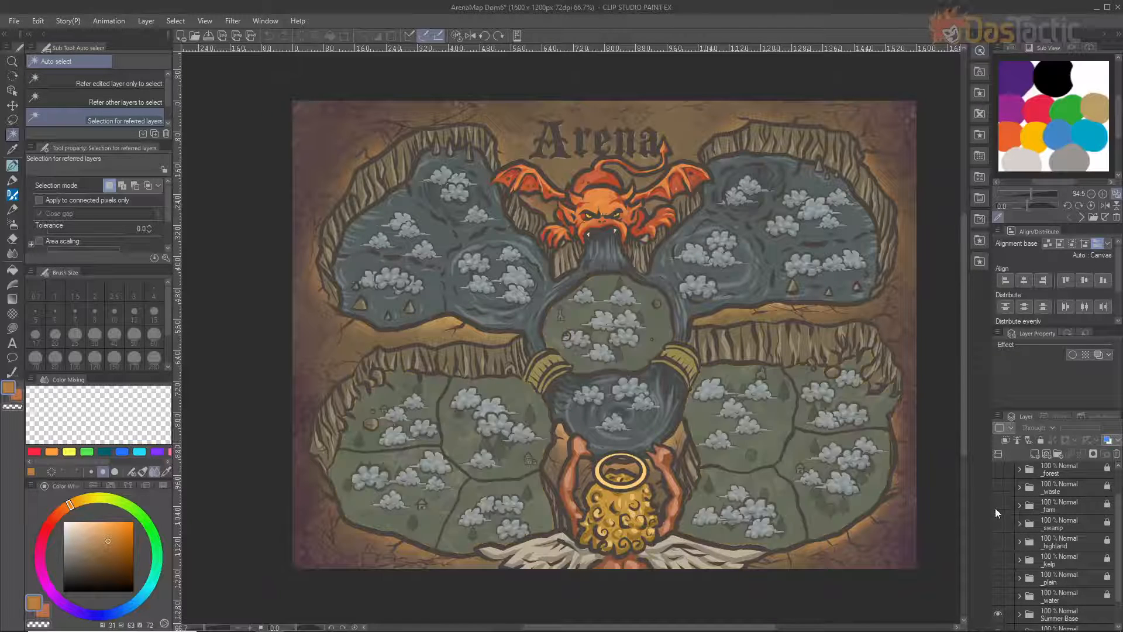
{"action": "left_click", "coordinate": [998, 506]}
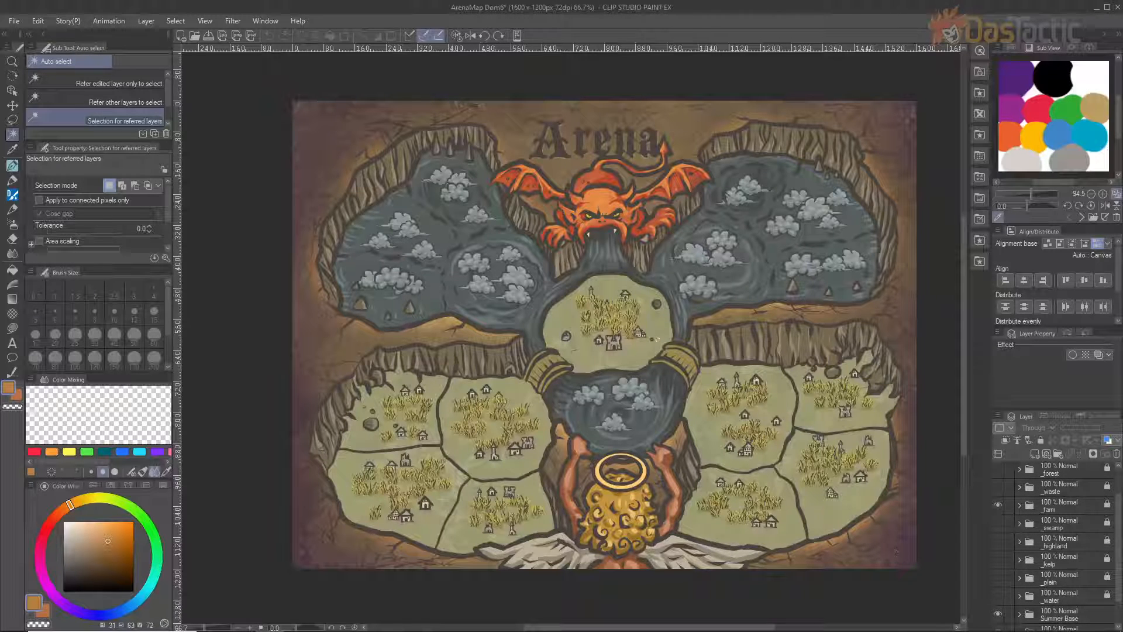
{"action": "scroll", "coordinate": [1047, 506], "scroll_direction": "up", "scroll_amount": 1}
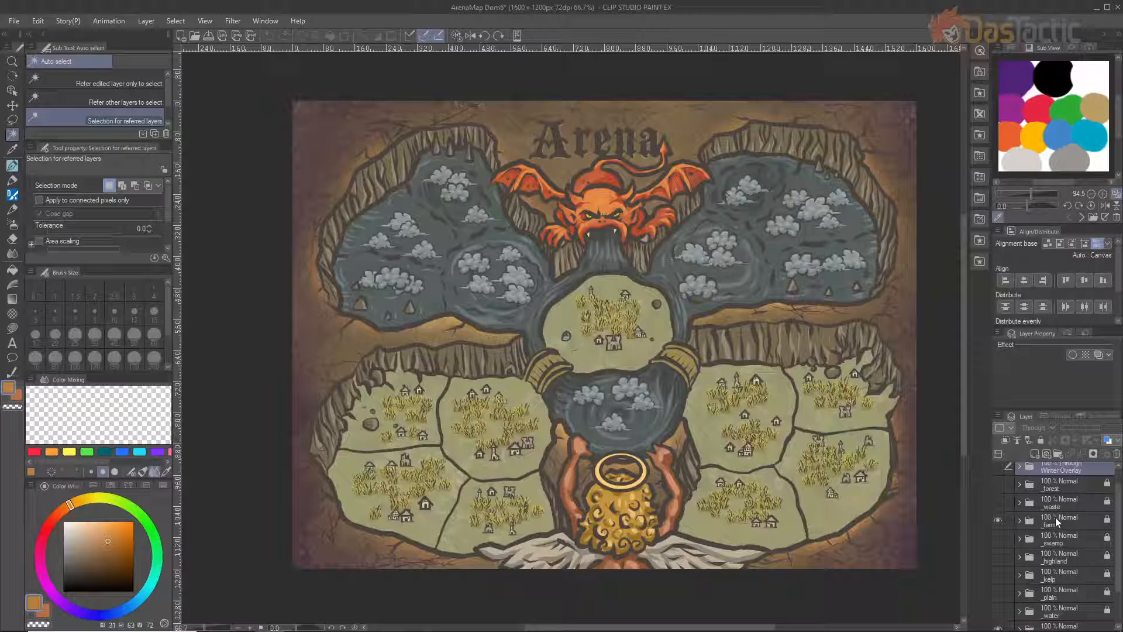
{"action": "left_click", "coordinate": [998, 520]}
Preview the _waste terrain folder on the land provinces and hide it again
{"action": "left_click", "coordinate": [997, 503]}
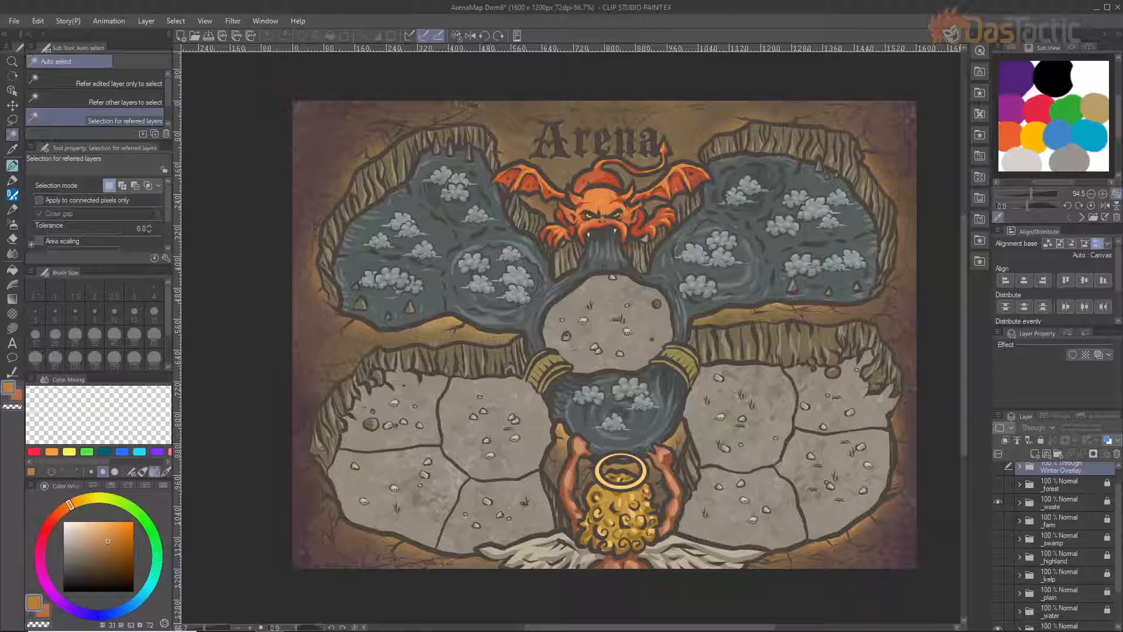
{"action": "scroll", "coordinate": [1020, 510], "scroll_direction": "up", "scroll_amount": 1}
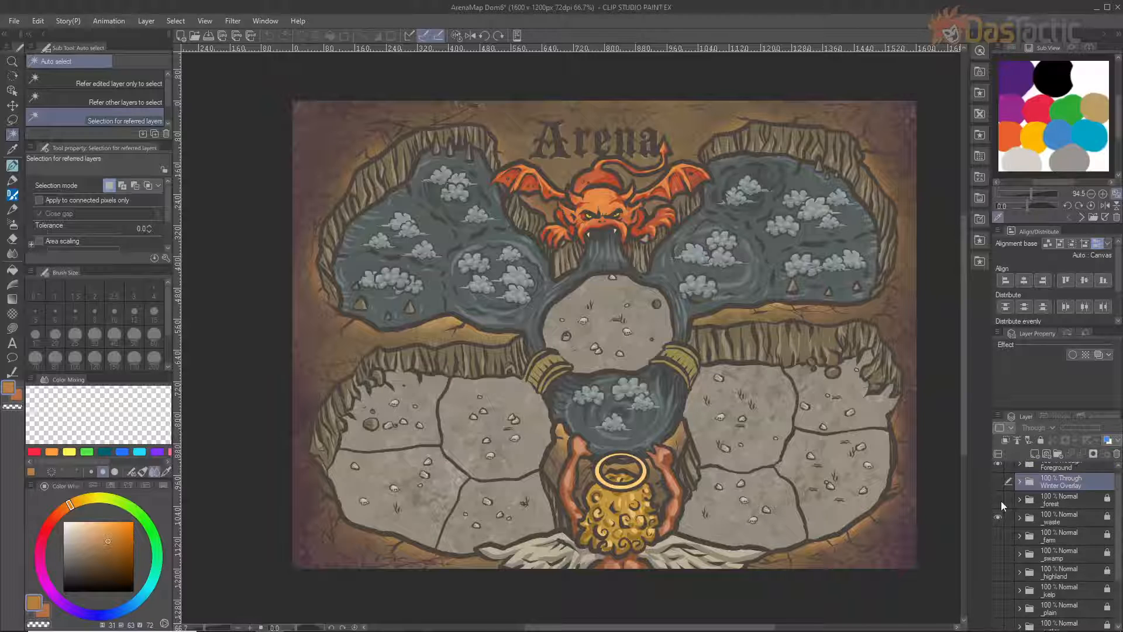
{"action": "left_click", "coordinate": [1000, 519]}
Show the _forest folder and turn on the Winter Overlay folder to view the forests in winter
{"action": "left_click", "coordinate": [998, 499]}
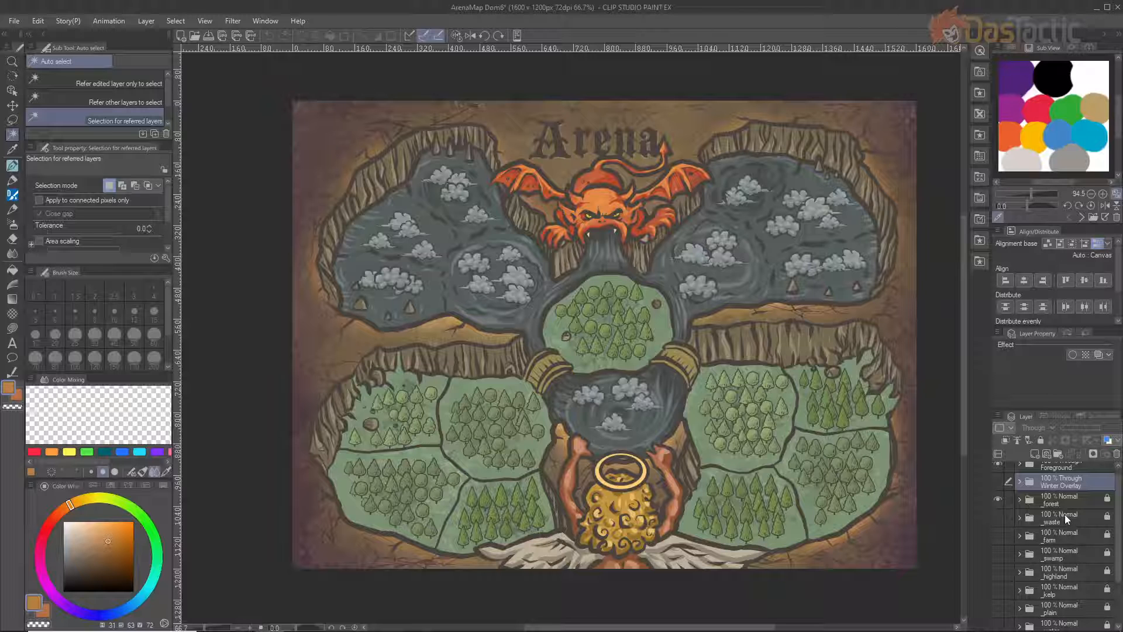
{"action": "scroll", "coordinate": [1065, 530], "scroll_direction": "up", "scroll_amount": 1}
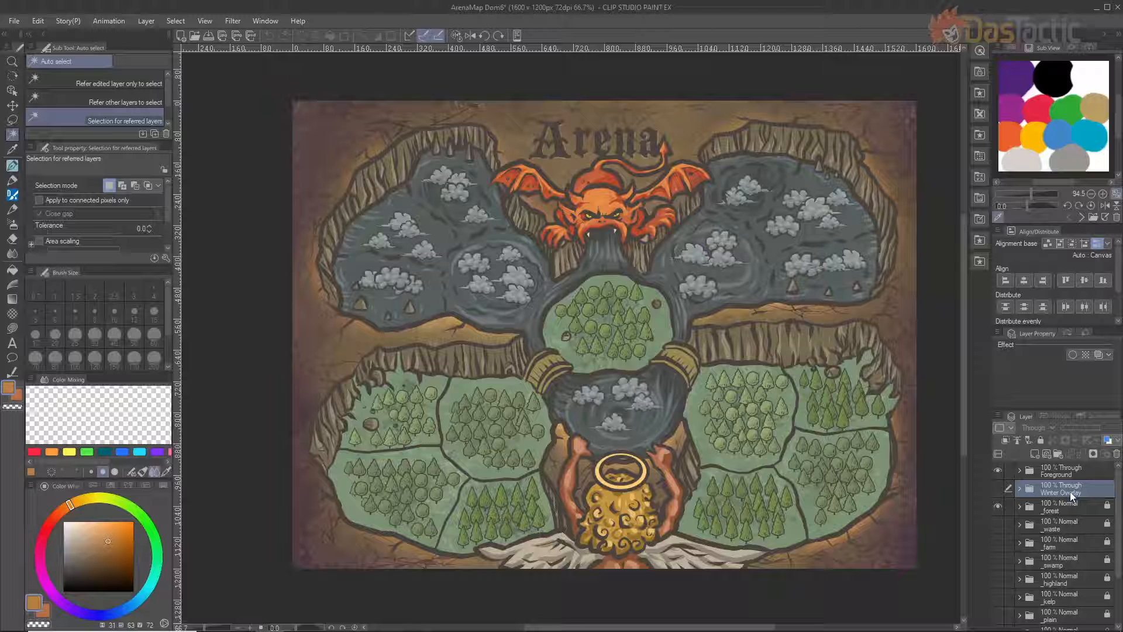
{"action": "left_click", "coordinate": [999, 490]}
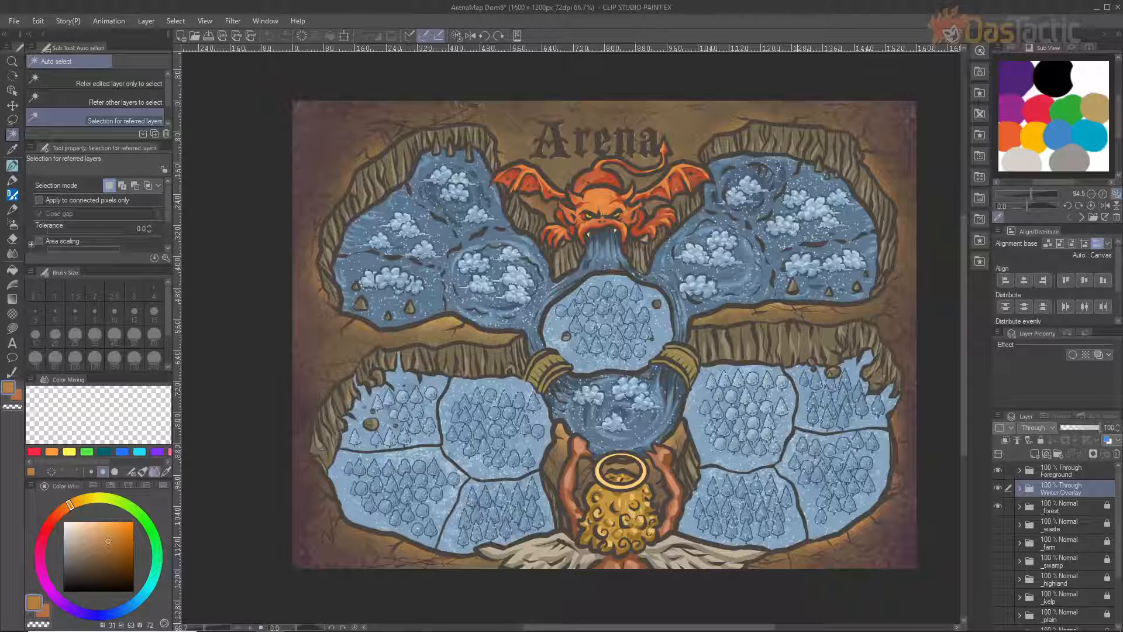
Replace the _forest folder with _water and _plain, view them under the Winter Overlay, and hide the overlay
{"action": "scroll", "coordinate": [1054, 578], "scroll_direction": "down", "scroll_amount": 3}
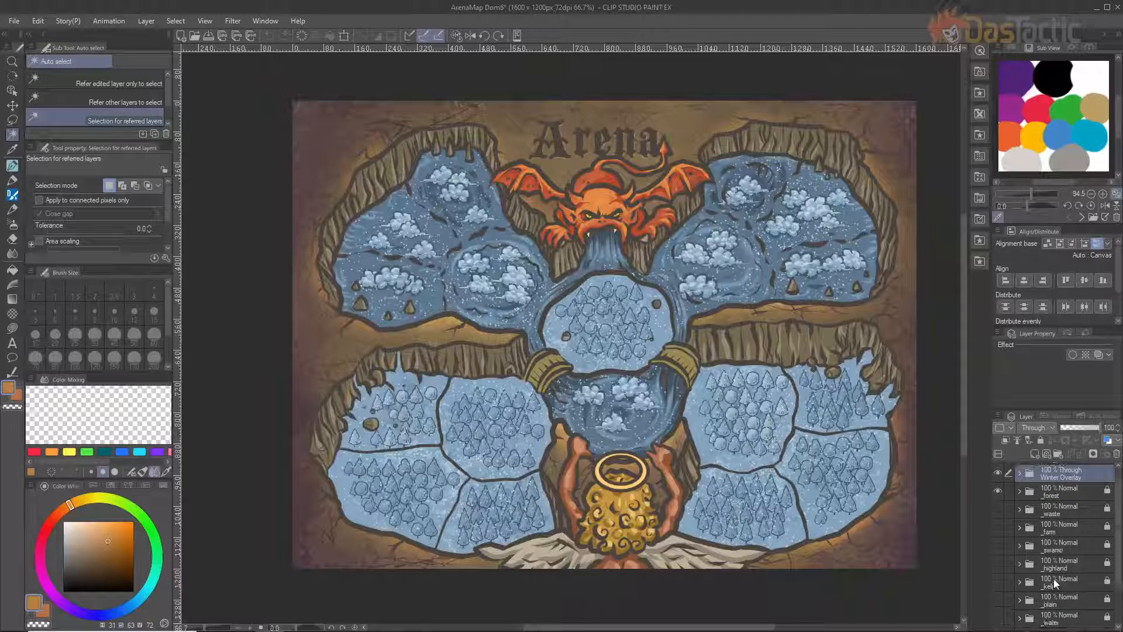
{"action": "left_click", "coordinate": [999, 587]}
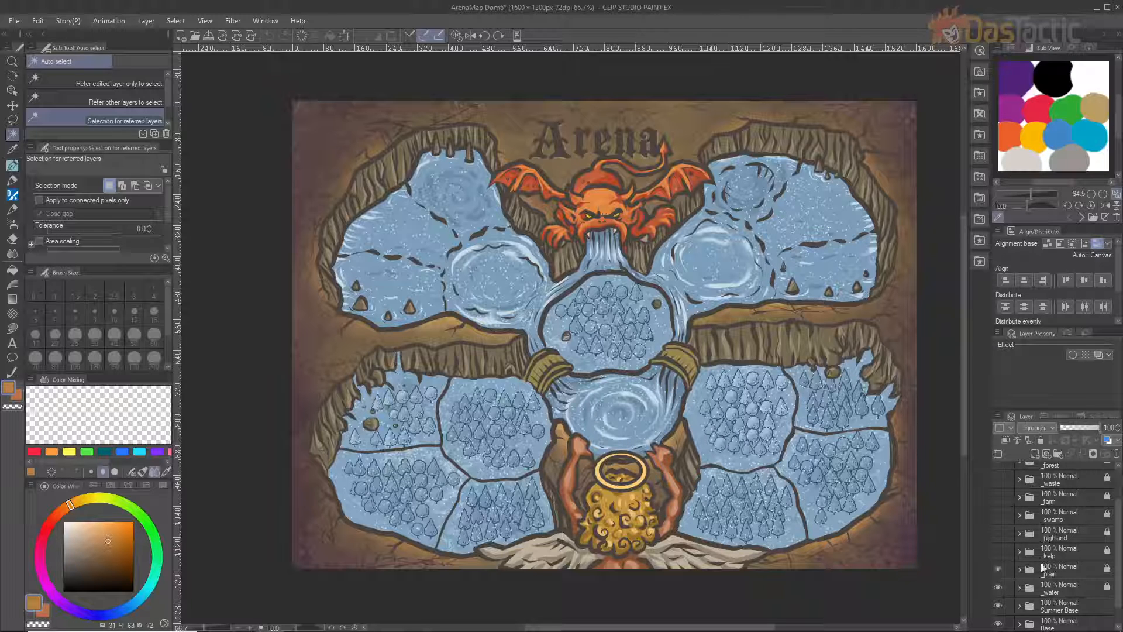
{"action": "scroll", "coordinate": [1068, 543], "scroll_direction": "up", "scroll_amount": 2}
{"action": "scroll", "coordinate": [1068, 543], "scroll_direction": "up", "scroll_amount": 1}
{"action": "left_click", "coordinate": [999, 505]}
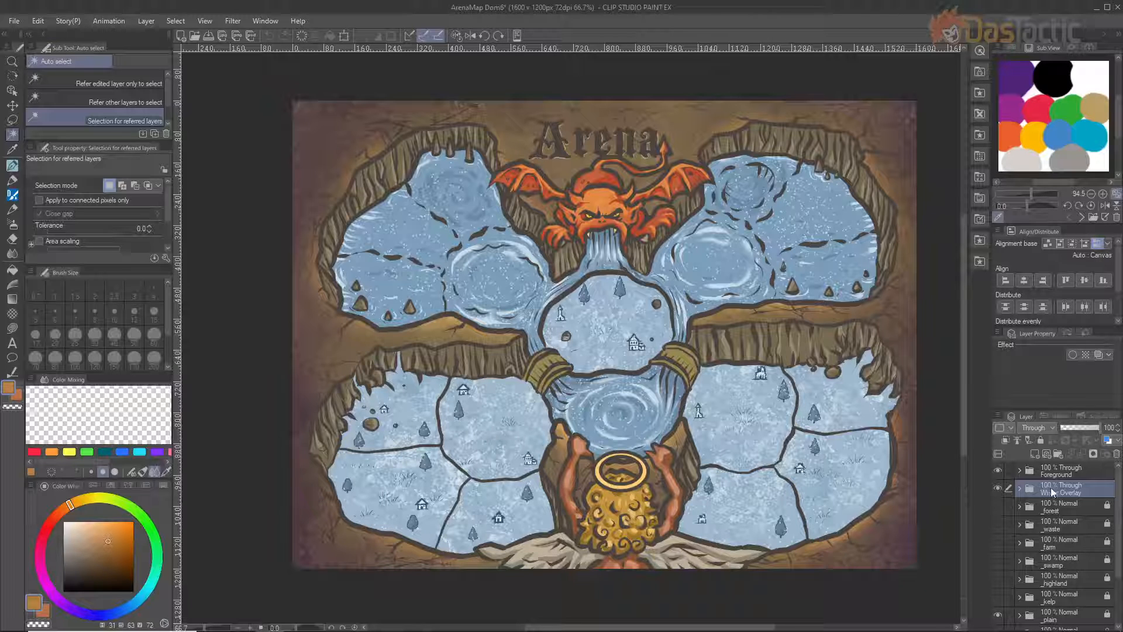
{"action": "left_click", "coordinate": [999, 489]}
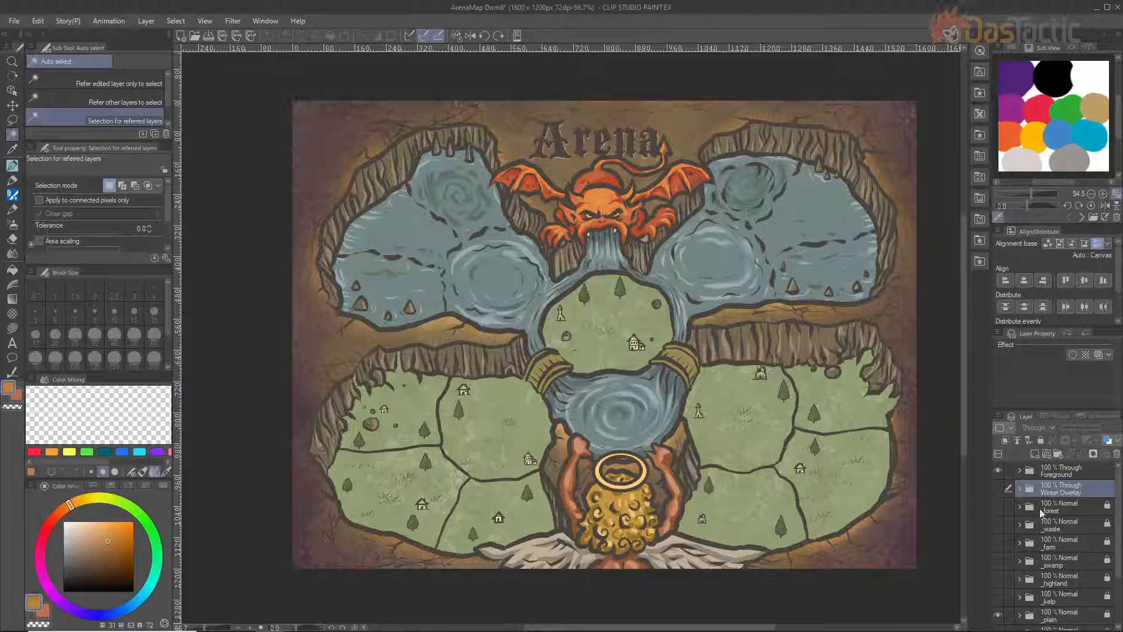
{"action": "scroll", "coordinate": [1040, 508], "scroll_direction": "down", "scroll_amount": 3}
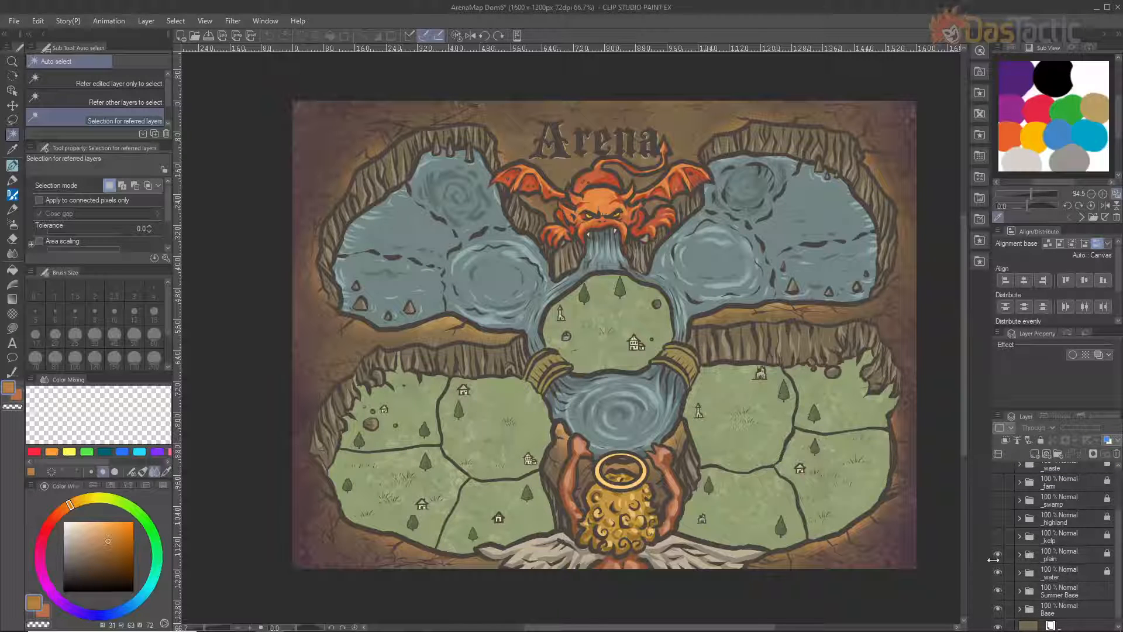
Hide the _plain and _water folders to view the base artwork beneath them, and show both folders again
{"action": "left_click", "coordinate": [995, 560]}
{"action": "left_click", "coordinate": [997, 572]}
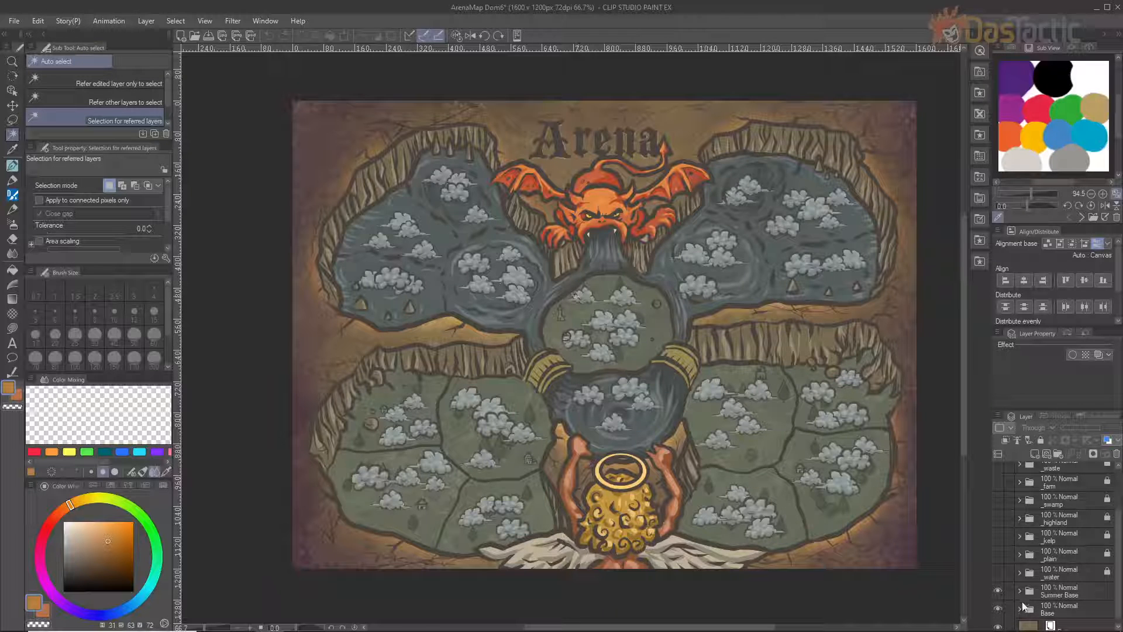
{"action": "left_click", "coordinate": [997, 572]}
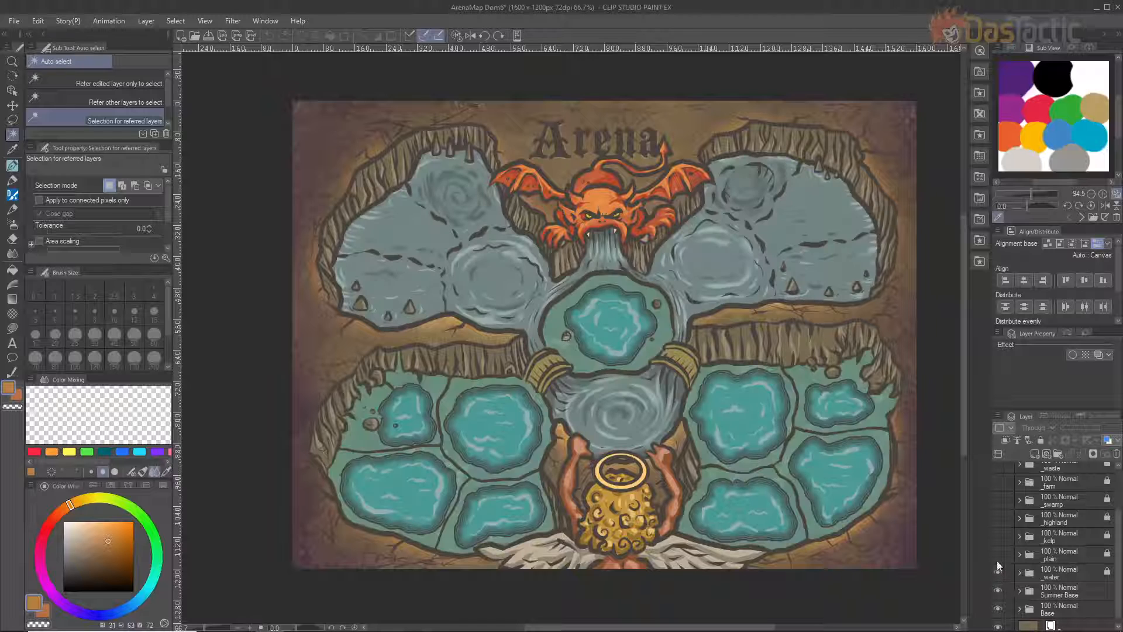
{"action": "left_click", "coordinate": [998, 553]}
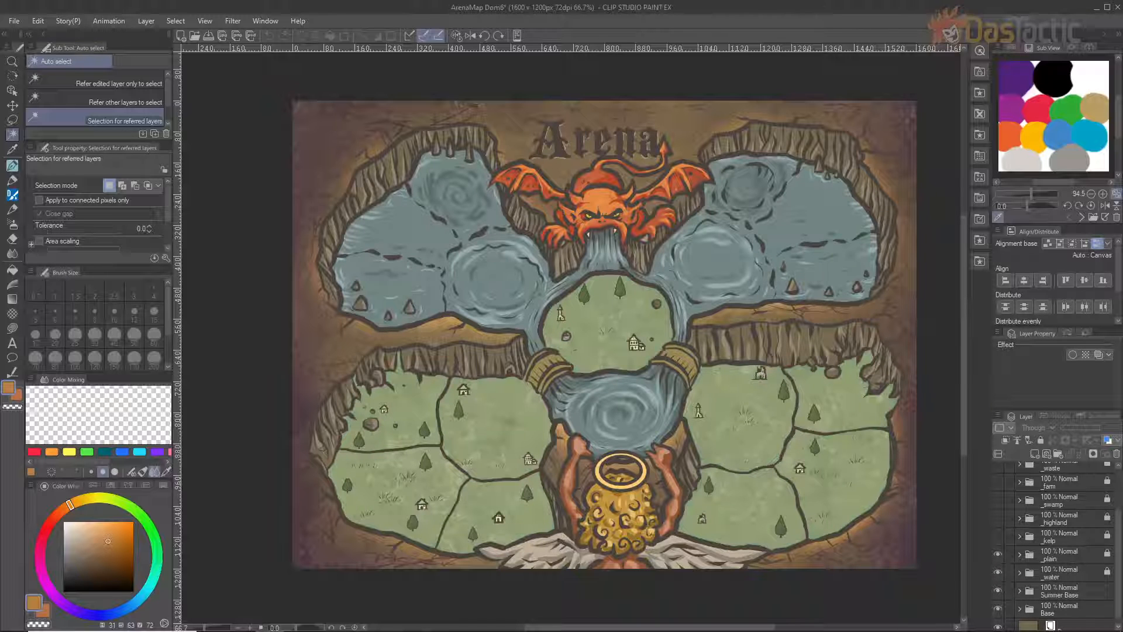
Hide the _plain, _water and Summer Base folders so only the line art and base background remain
{"action": "scroll", "coordinate": [1079, 567], "scroll_direction": "down", "scroll_amount": 1}
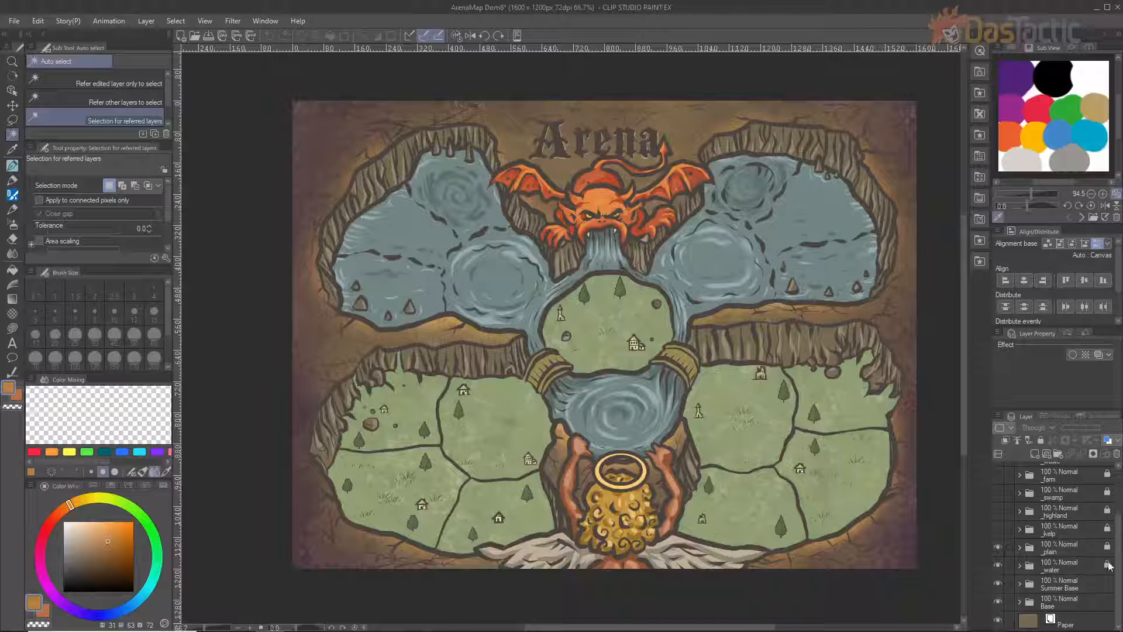
{"action": "left_click", "coordinate": [999, 550]}
{"action": "left_click", "coordinate": [999, 564]}
{"action": "left_click", "coordinate": [999, 582]}
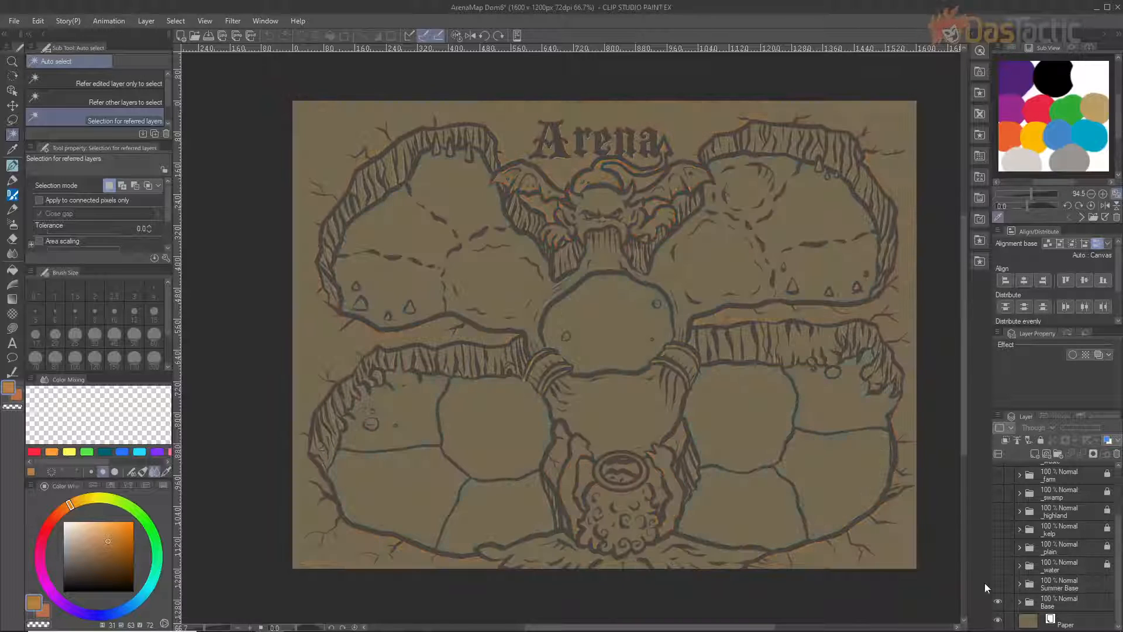
Expand the Foreground folder and move its Dots layer above the folder to the top of the layer stack
{"action": "scroll", "coordinate": [1040, 577], "scroll_direction": "up", "scroll_amount": 3}
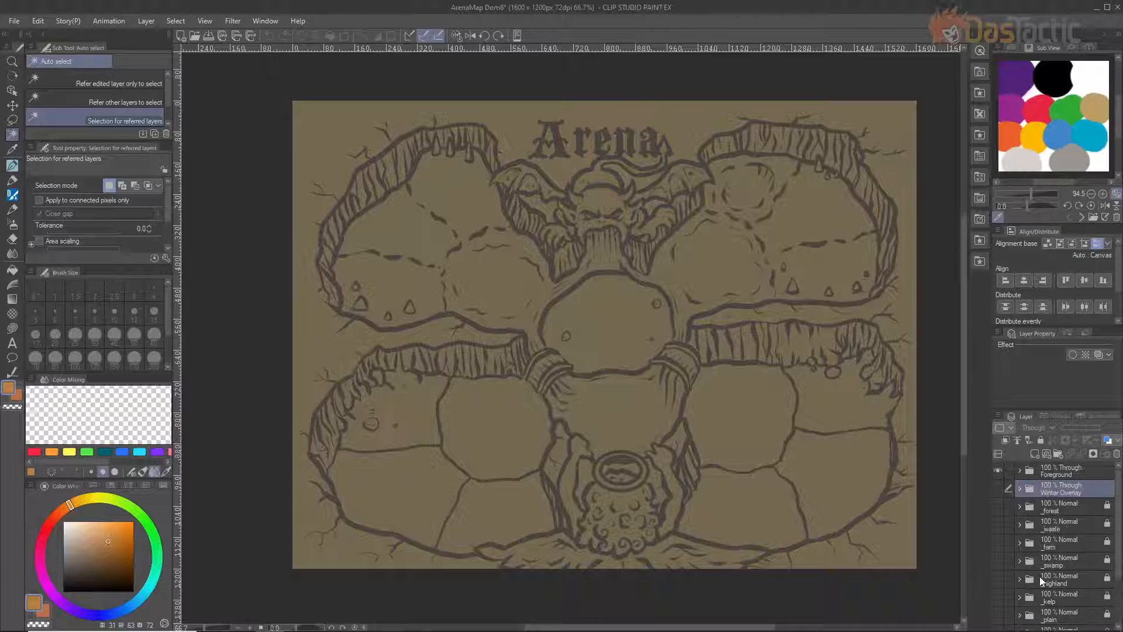
{"action": "left_click", "coordinate": [1020, 471]}
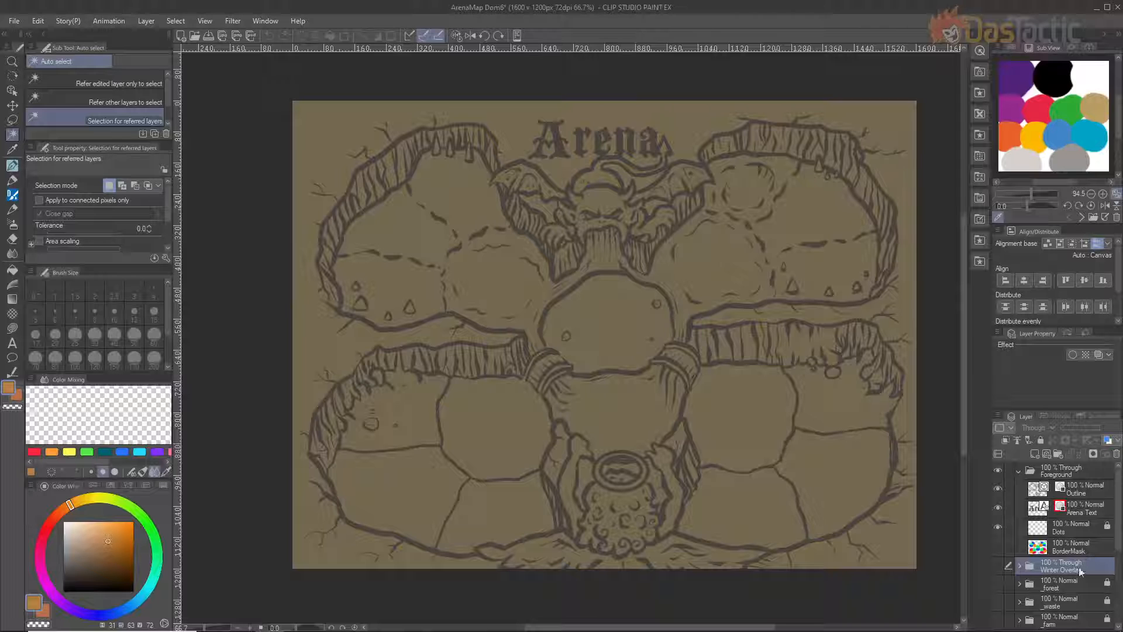
{"action": "left_click", "coordinate": [1076, 529]}
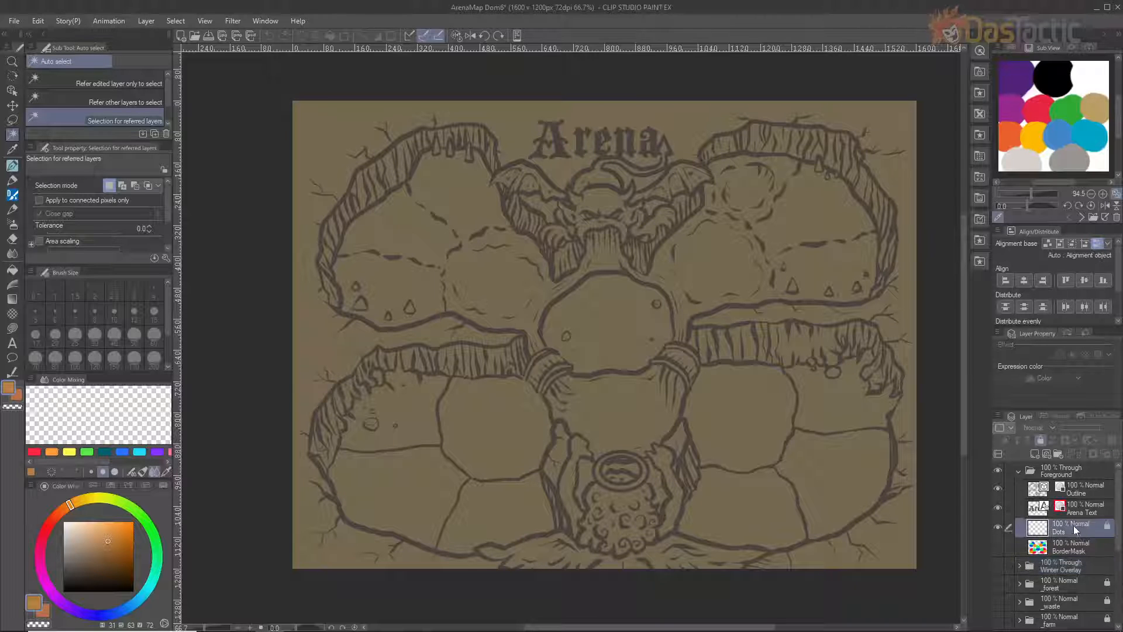
{"action": "left_click_drag", "start_coordinate": [1074, 525], "coordinate": [1063, 469]}
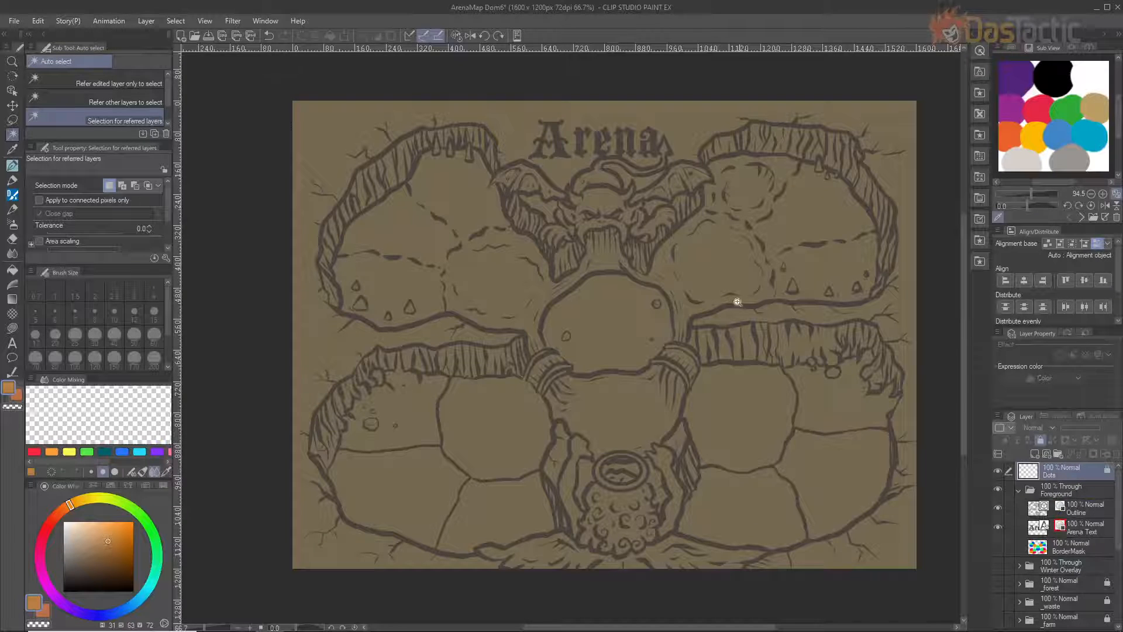
Unlock the Dots layer at a province pixel and select the Das Lino Cut brush with white as the drawing colour
{"action": "scroll", "coordinate": [738, 302], "scroll_direction": "up", "scroll_amount": 12}
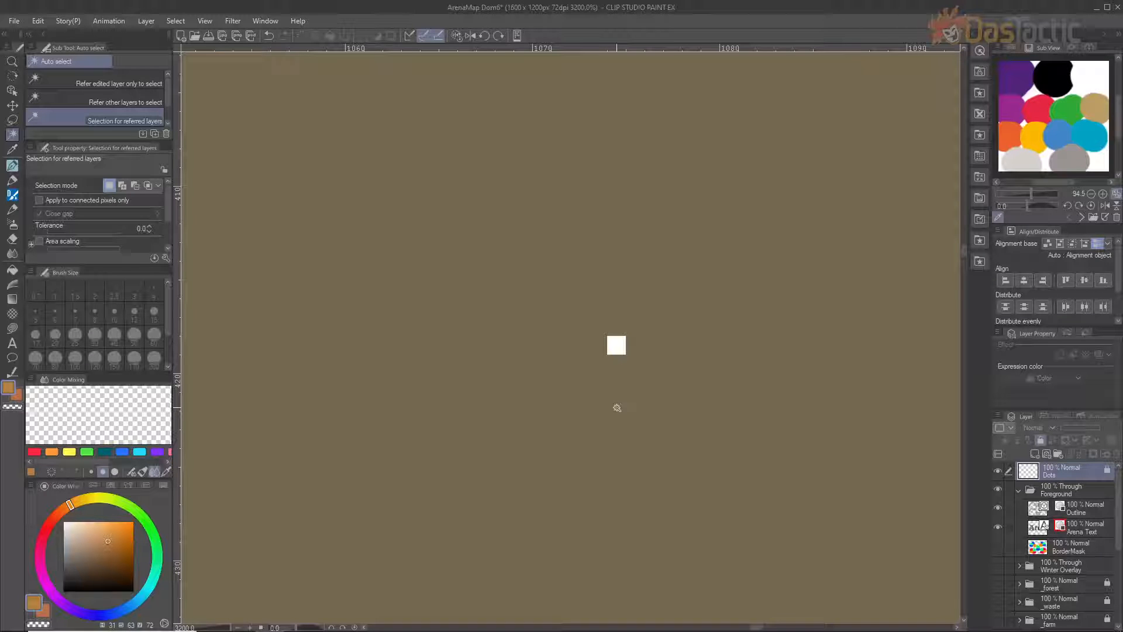
{"action": "left_click", "coordinate": [1041, 441]}
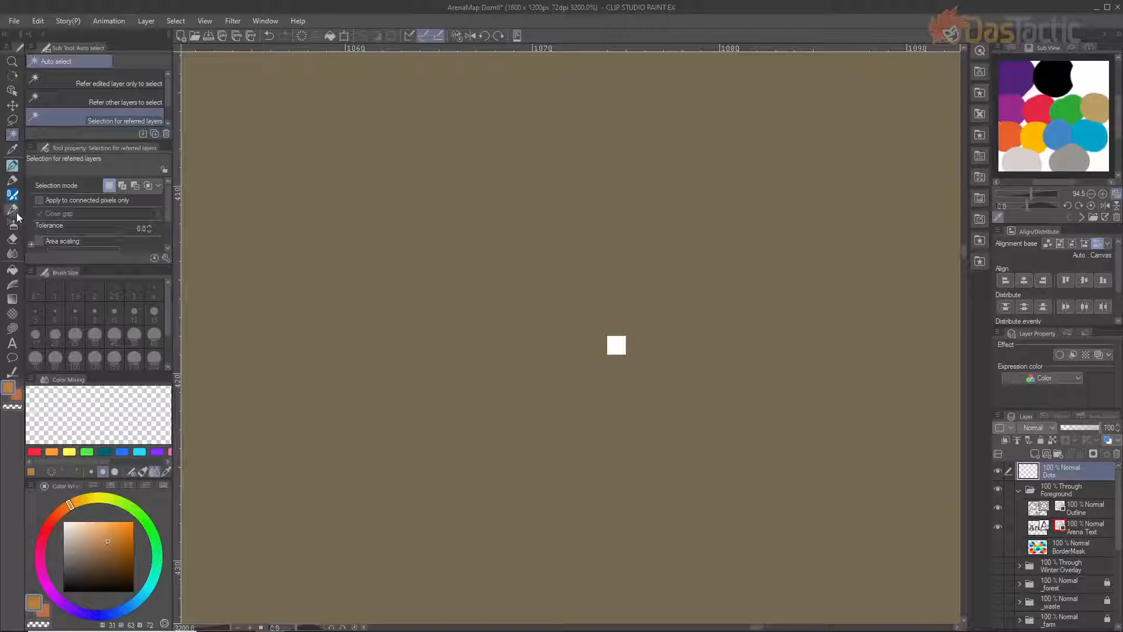
{"action": "left_click", "coordinate": [11, 167]}
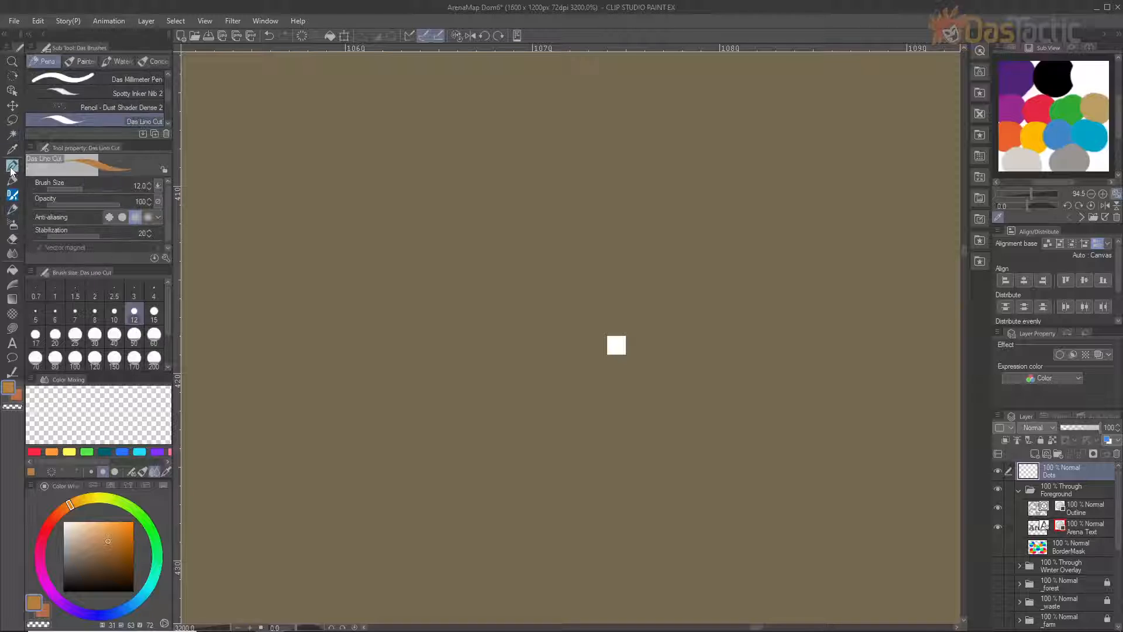
{"action": "left_click", "coordinate": [9, 398]}
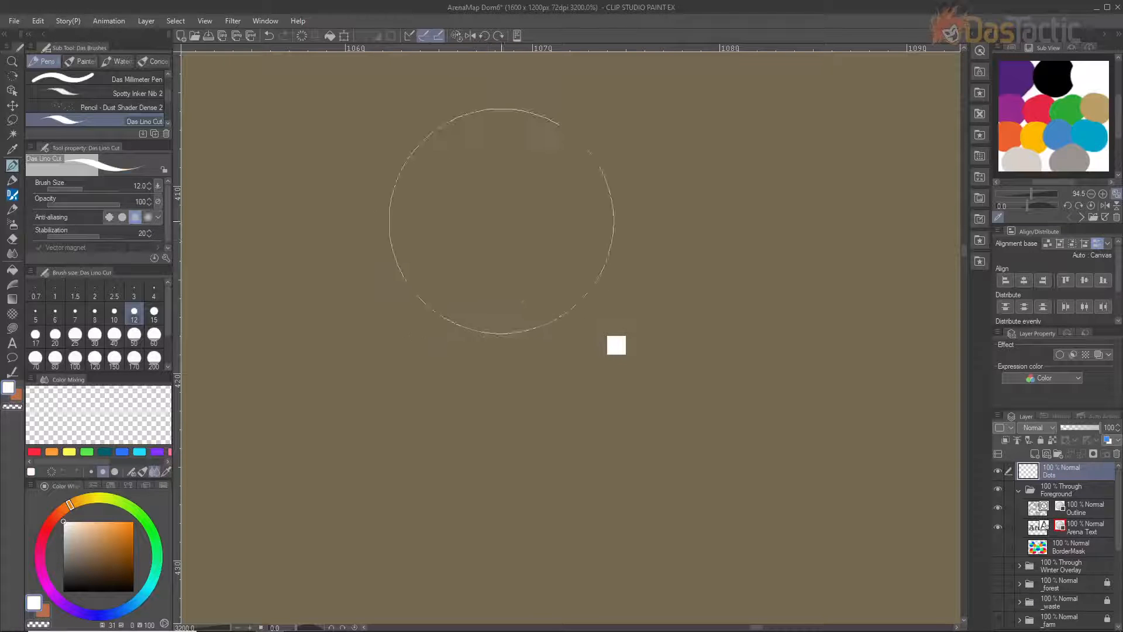
Reduce the Das Lino Cut brush size to 0.7, try a white test dot near the province pixel, and undo it
{"action": "key", "text": "bracketleft"}
{"action": "key", "text": "bracketleft"}
{"action": "key", "text": "bracketleft"}
{"action": "key", "text": "bracketleft"}
{"action": "key", "text": "bracketleft"}
{"action": "key", "text": "bracketleft"}
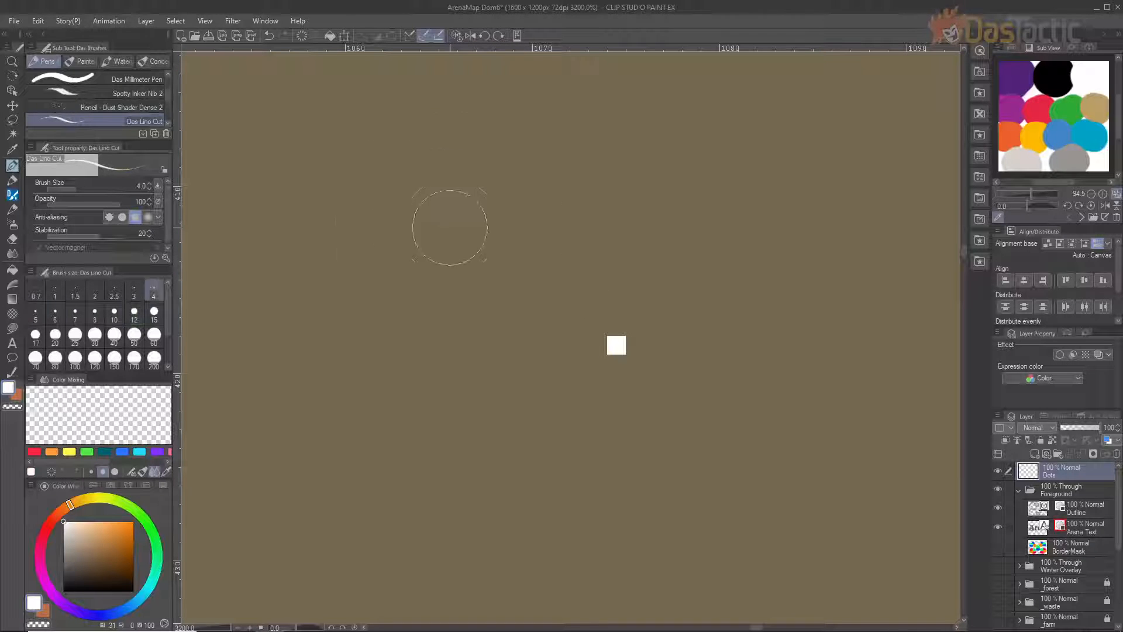
{"action": "key", "text": "bracketleft"}
{"action": "key", "text": "bracketleft"}
{"action": "key", "text": "bracketleft"}
{"action": "key", "text": "bracketleft"}
{"action": "key", "text": "bracketleft"}
{"action": "key", "text": "bracketleft"}
{"action": "mouse_move", "coordinate": [505, 268]}
{"action": "left_mouse_down"}
{"action": "mouse_move", "coordinate": [505, 408]}
{"action": "mouse_move", "coordinate": [526, 353]}
{"action": "mouse_move", "coordinate": [485, 273]}
{"action": "mouse_move", "coordinate": [494, 296]}
{"action": "left_mouse_up"}
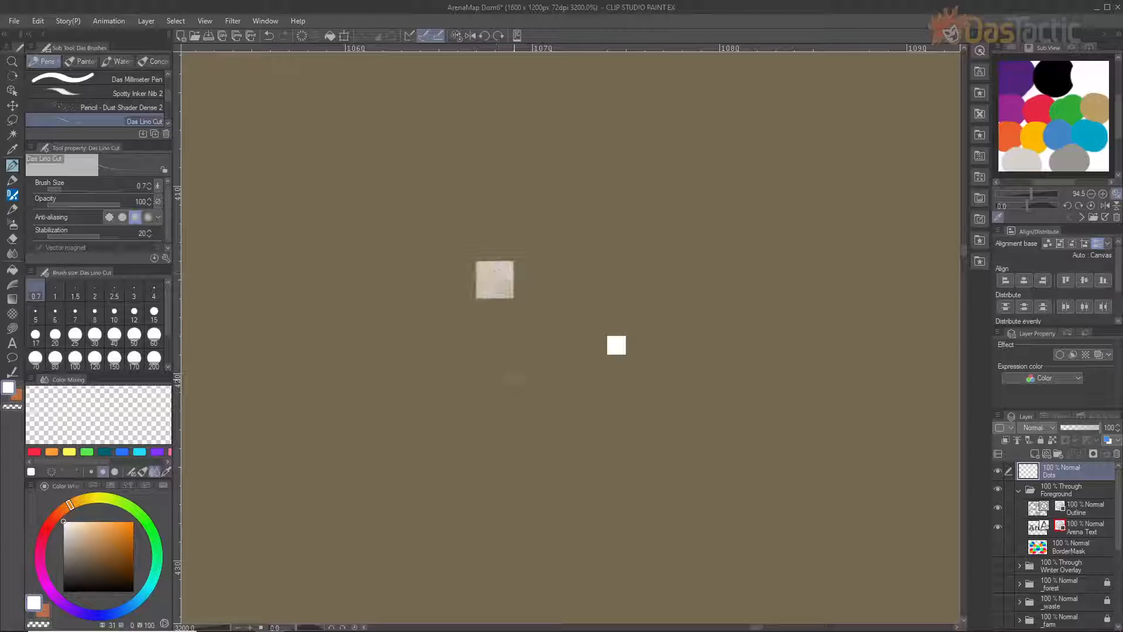
{"action": "key", "text": "ctrl+z"}
{"action": "key", "text": "ctrl+z"}
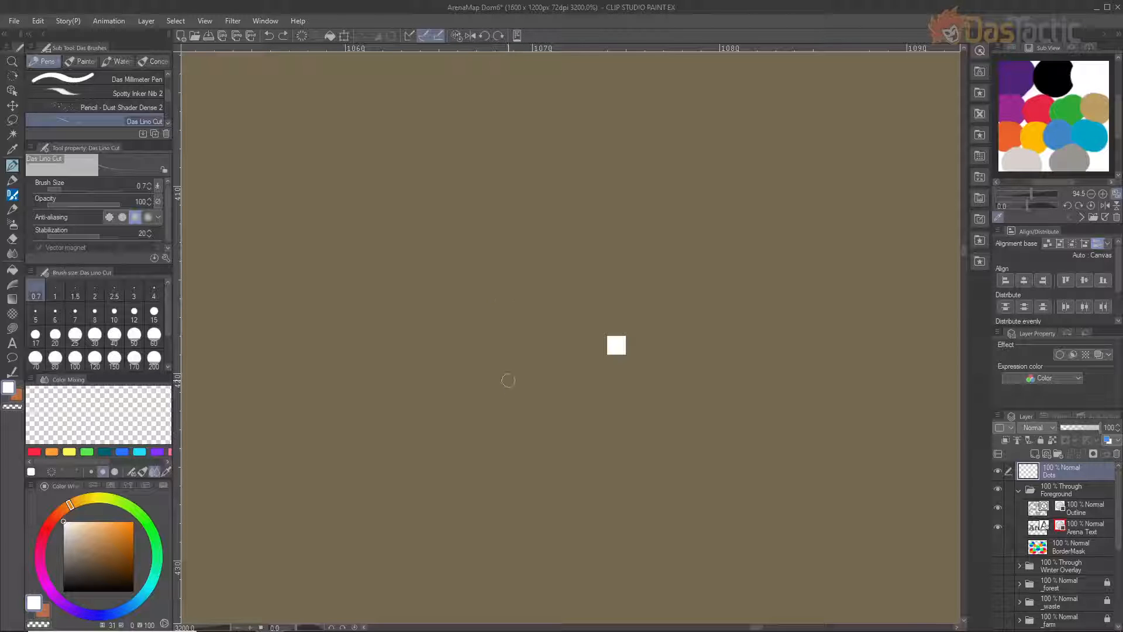
Paint one white test pixel with the Filling pen, check its HEX value FFFFFF in the colour settings, and undo the pixel
{"action": "left_click", "coordinate": [11, 179]}
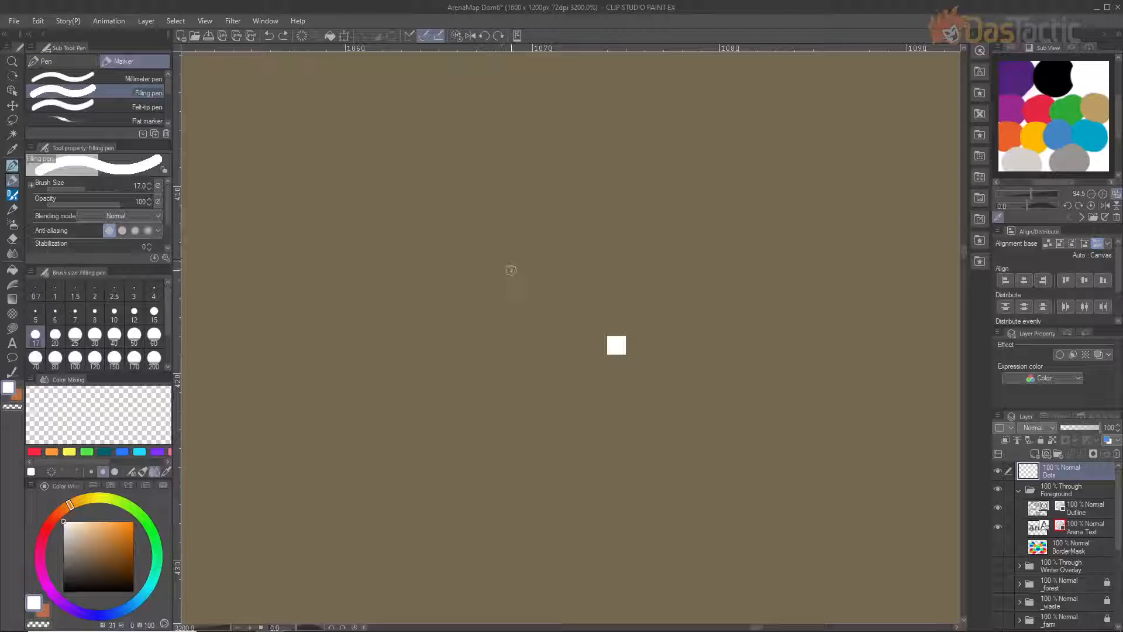
{"action": "left_click", "coordinate": [509, 270]}
{"action": "double_click", "coordinate": [34, 604]}
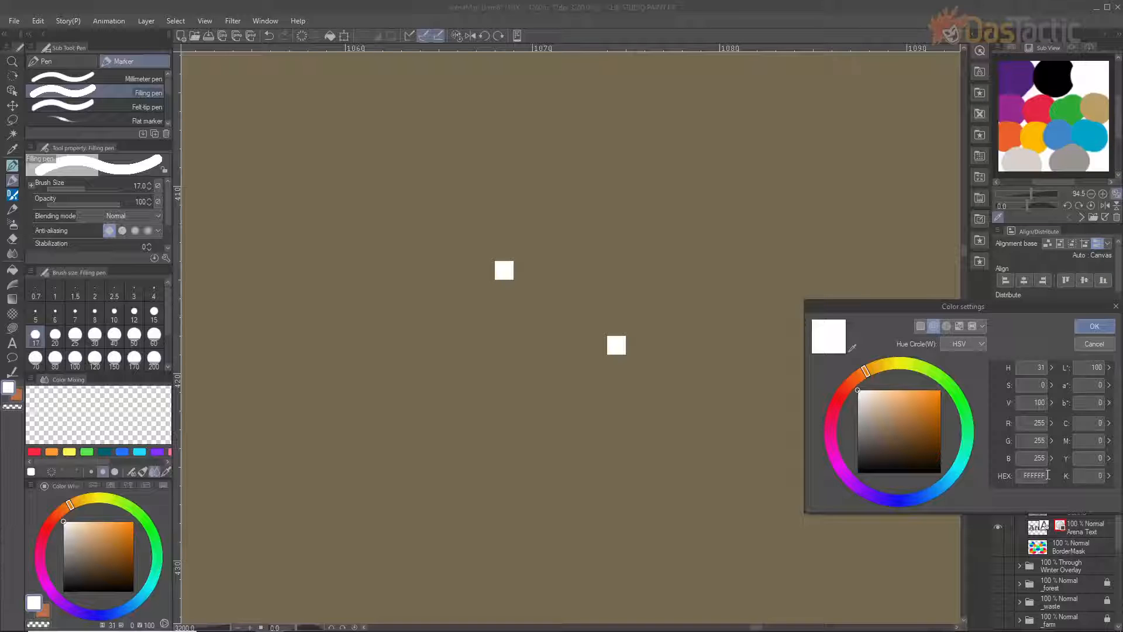
{"action": "left_click", "coordinate": [1106, 344]}
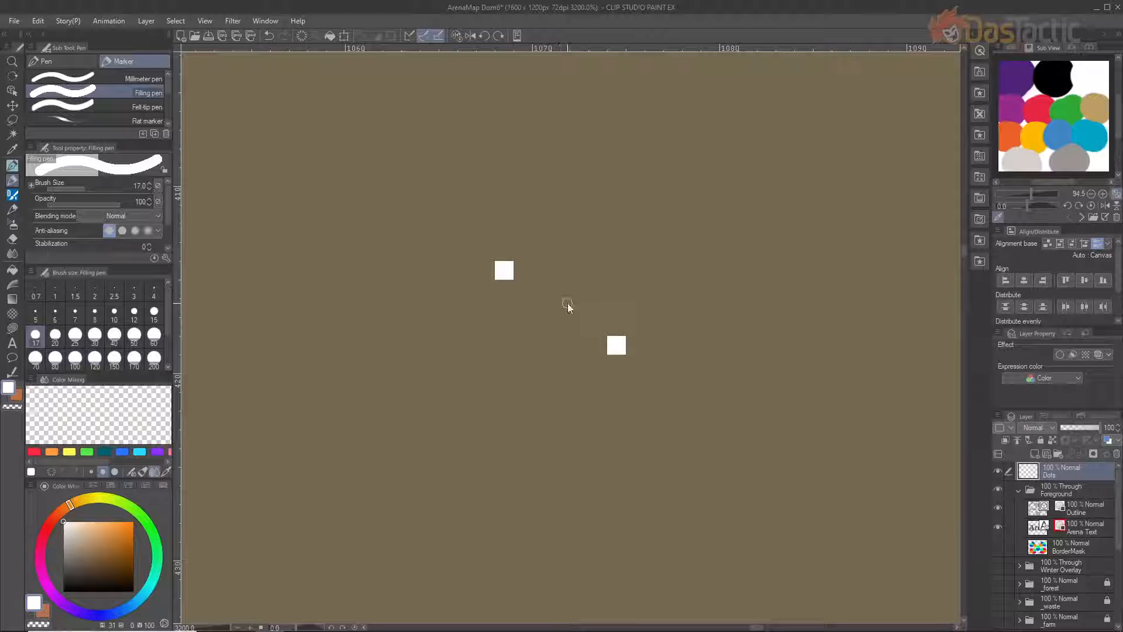
{"action": "key", "text": "ctrl+z"}
Inspect the white province pixel inside the central round province and return to the full map
{"action": "scroll", "coordinate": [612, 357], "scroll_direction": "down", "scroll_amount": 15}
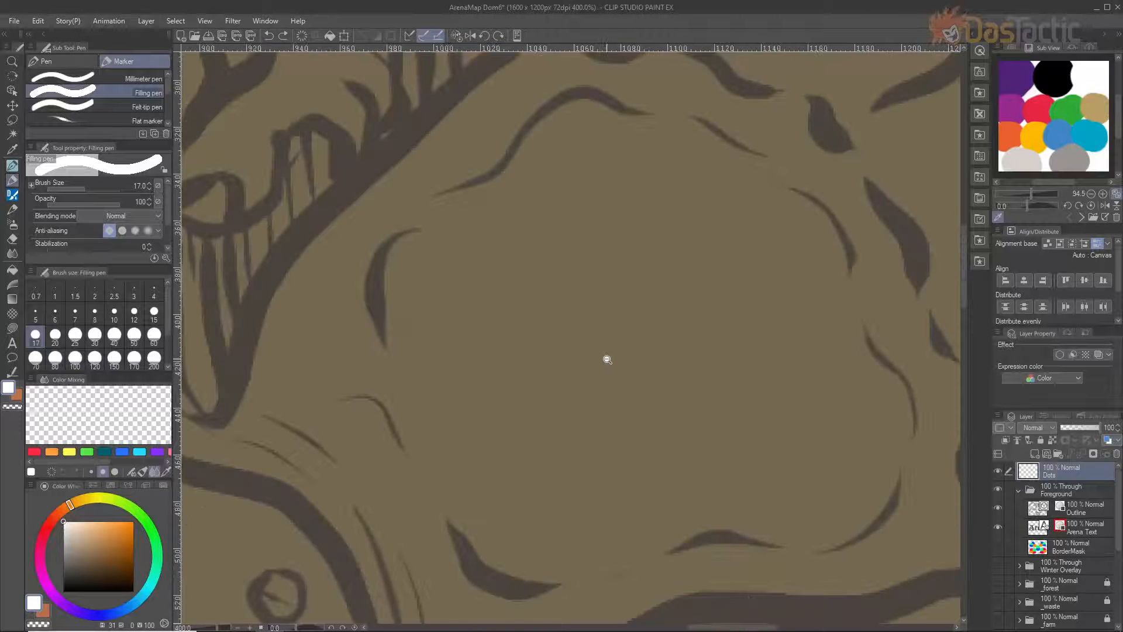
{"action": "scroll", "coordinate": [500, 430], "scroll_direction": "up", "scroll_amount": 5}
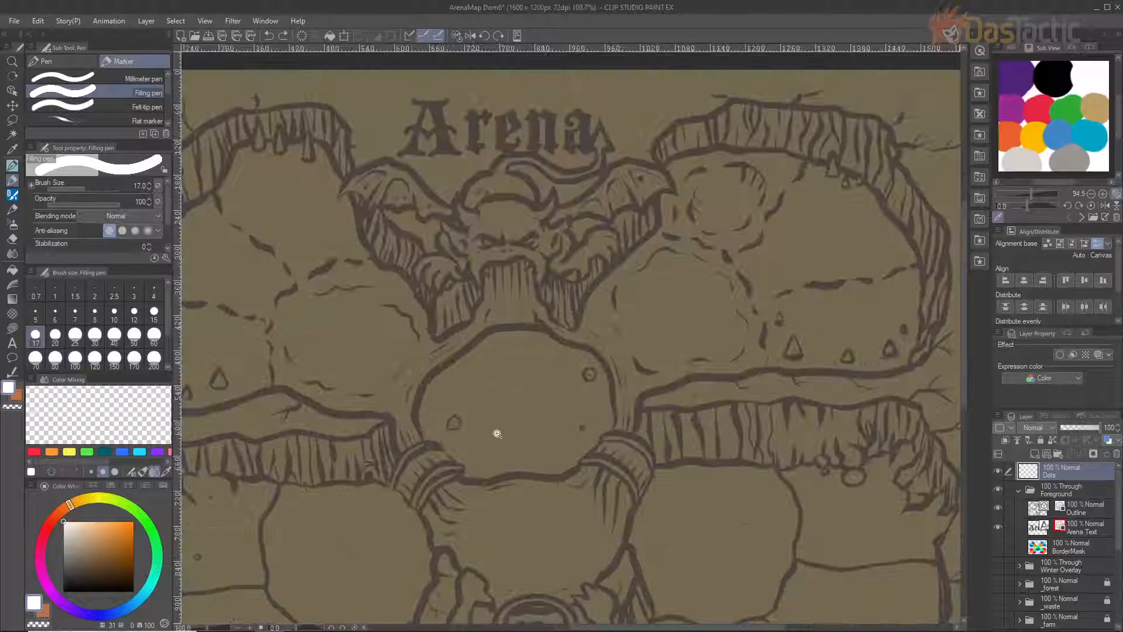
{"action": "scroll", "coordinate": [509, 400], "scroll_direction": "up", "scroll_amount": 10}
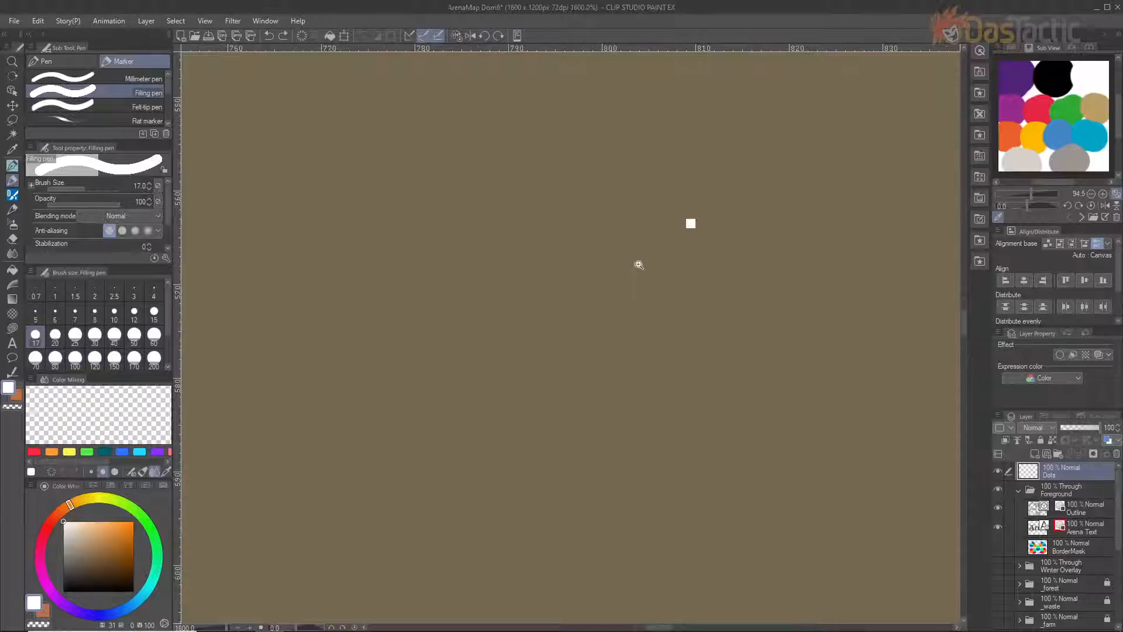
{"action": "scroll", "coordinate": [637, 261], "scroll_direction": "down", "scroll_amount": 12}
{"action": "scroll", "coordinate": [577, 361], "scroll_direction": "down", "scroll_amount": 5}
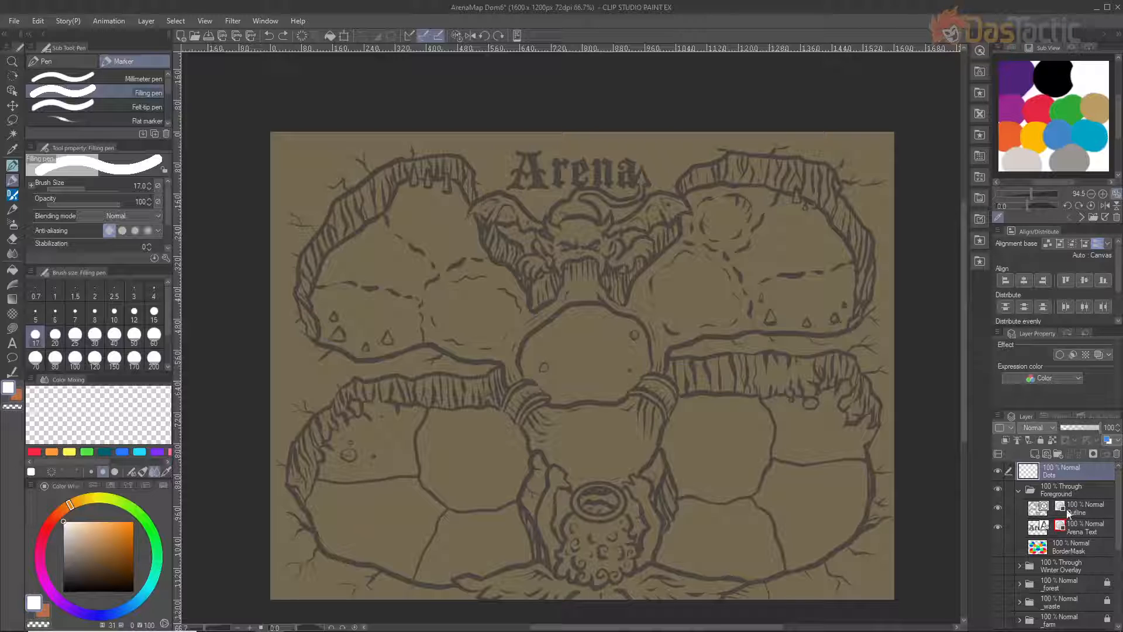
Hide and show the Outline and Arena Text layers in turn to see what each one contains
{"action": "right_click", "coordinate": [1000, 508]}
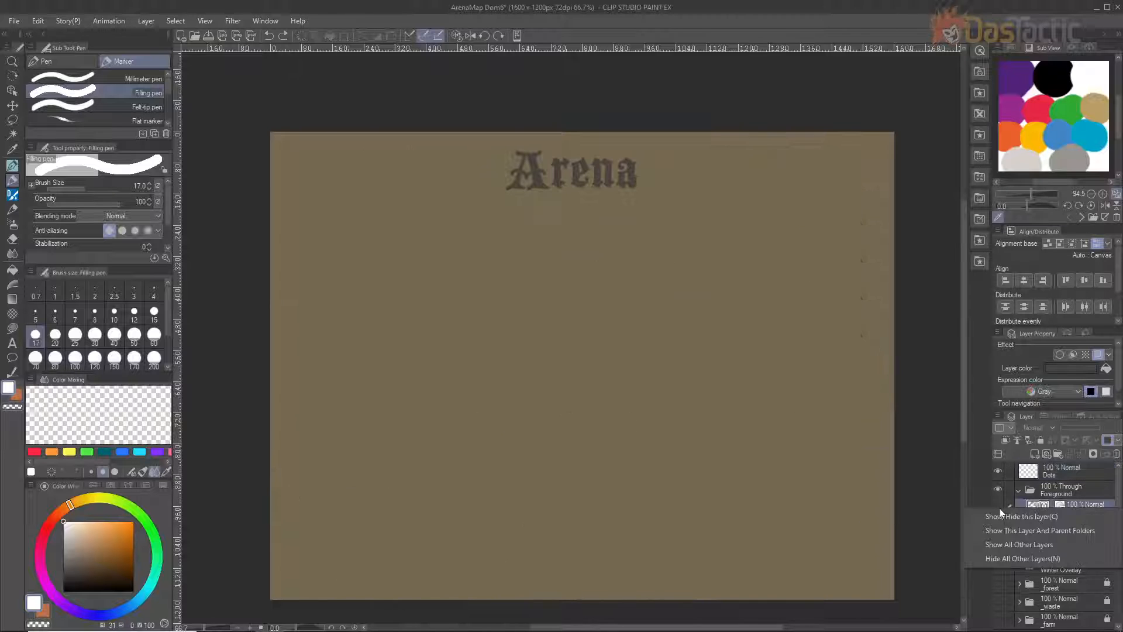
{"action": "left_click", "coordinate": [984, 496]}
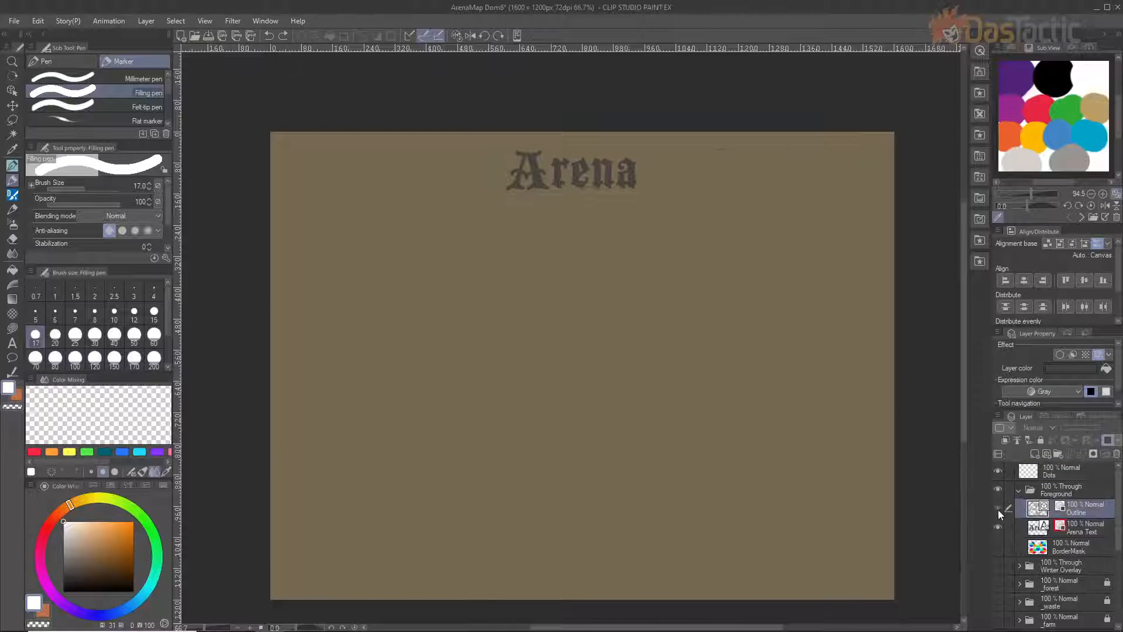
{"action": "left_click", "coordinate": [998, 509]}
{"action": "left_click", "coordinate": [999, 526]}
{"action": "left_click", "coordinate": [999, 527]}
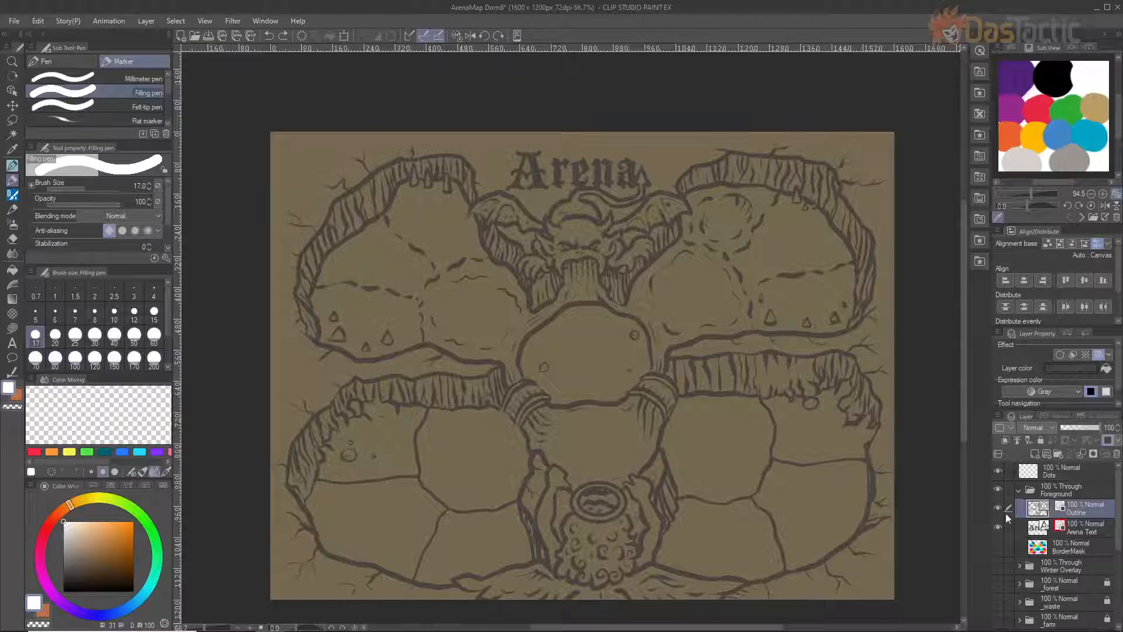
Hide the Outline and Arena Text layers and show the BorderMask layer to view the coloured province areas
{"action": "left_click", "coordinate": [999, 511]}
{"action": "left_click", "coordinate": [998, 526]}
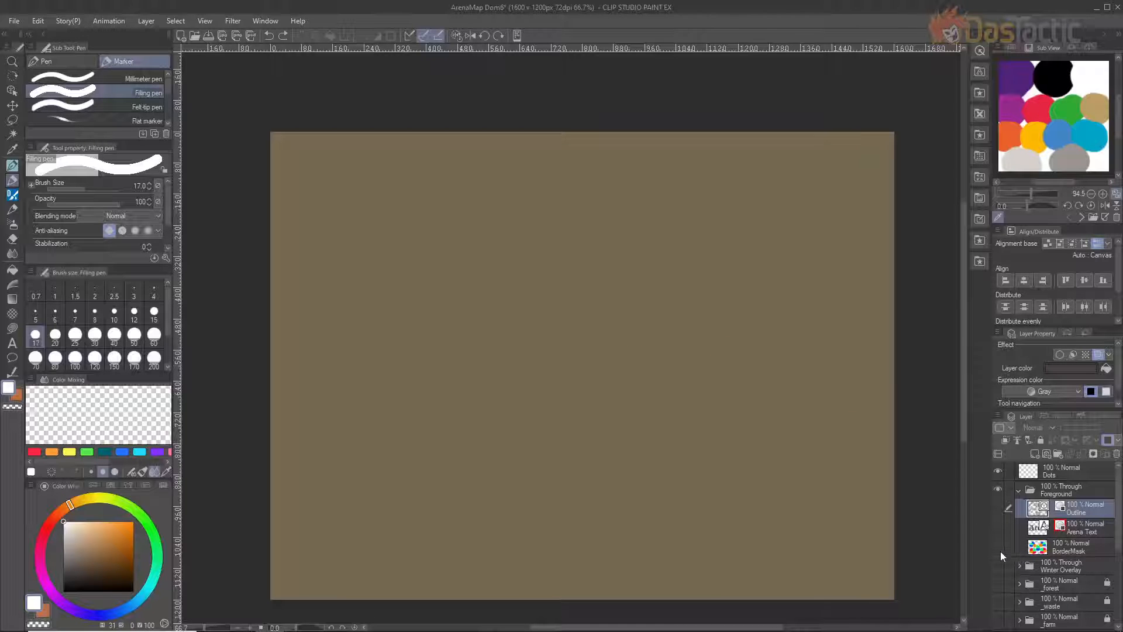
{"action": "left_click", "coordinate": [998, 547]}
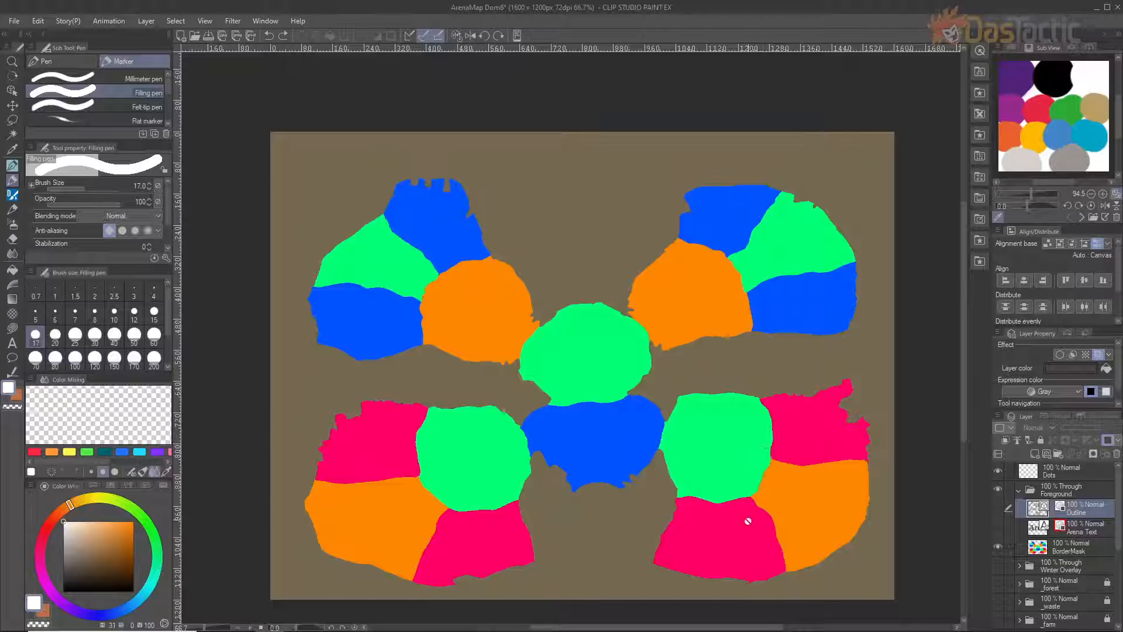
Show the Outline layer over the BorderMask to compare province borders with the line art, and hide it again
{"action": "left_click", "coordinate": [999, 509]}
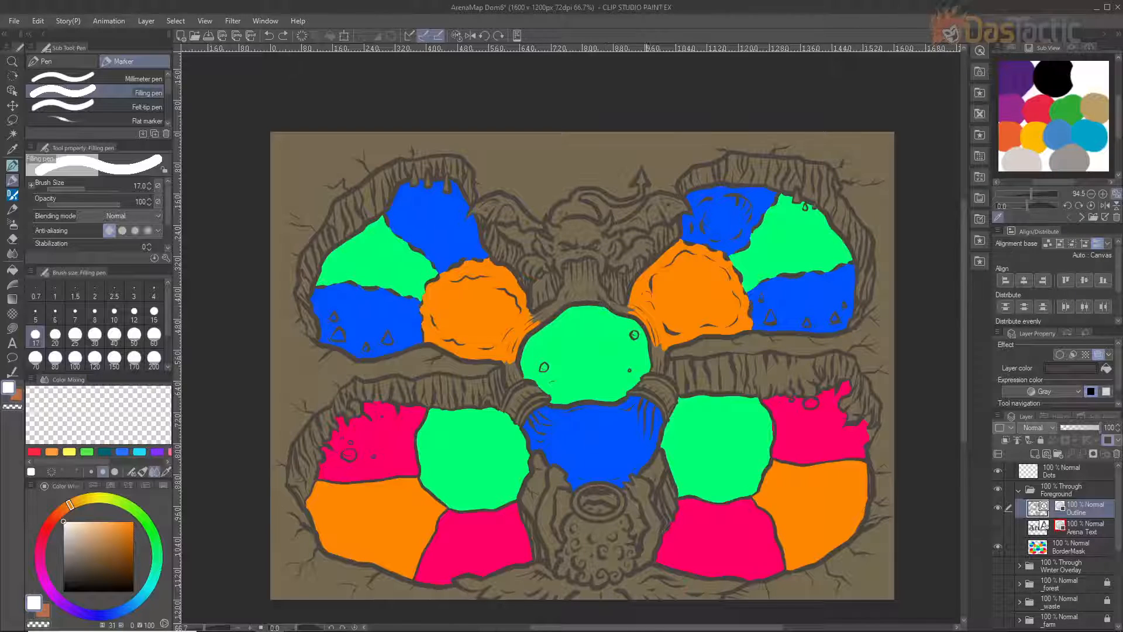
{"action": "right_click", "coordinate": [998, 509]}
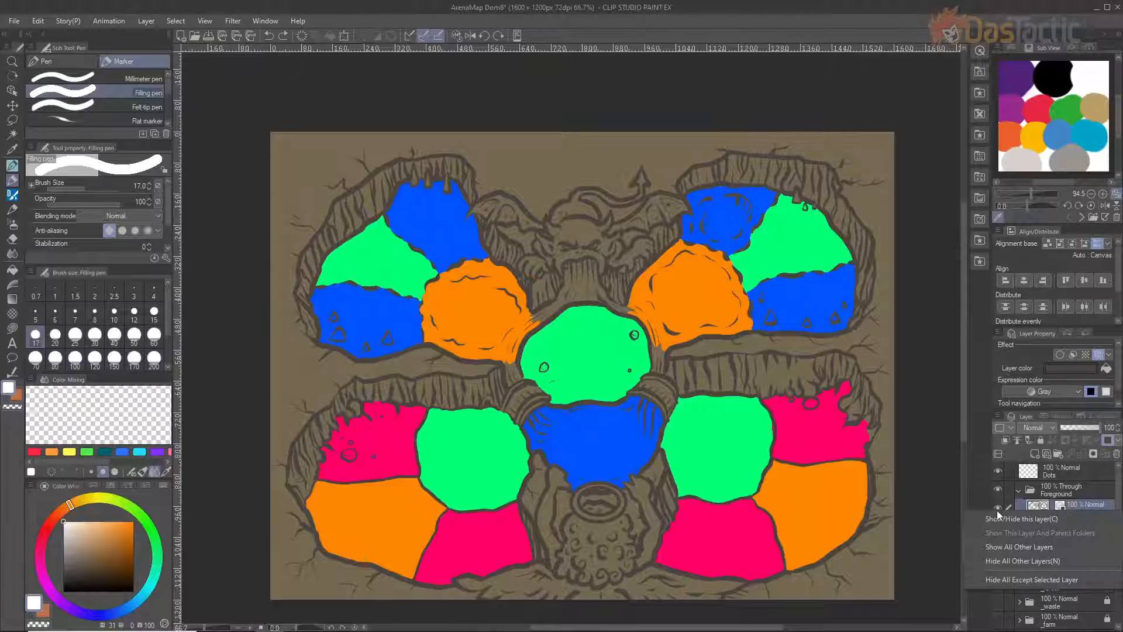
{"action": "left_click", "coordinate": [998, 510]}
{"action": "left_click", "coordinate": [998, 509]}
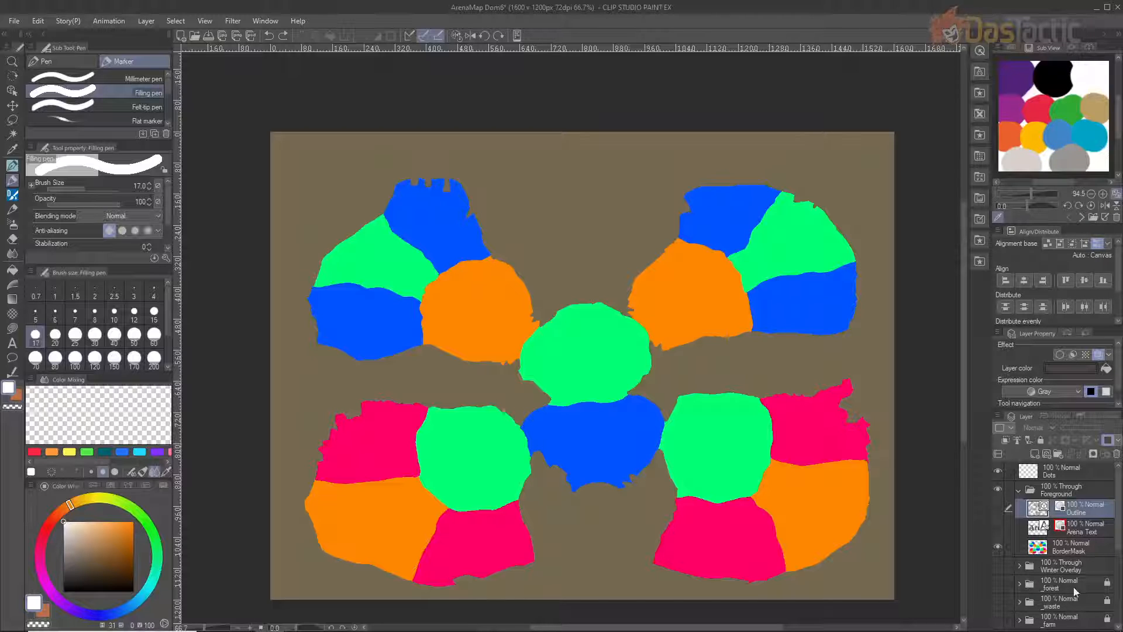
Show the Arena Text and Outline layers again and hide the BorderMask layer
{"action": "left_click", "coordinate": [999, 526]}
{"action": "left_click", "coordinate": [1000, 539]}
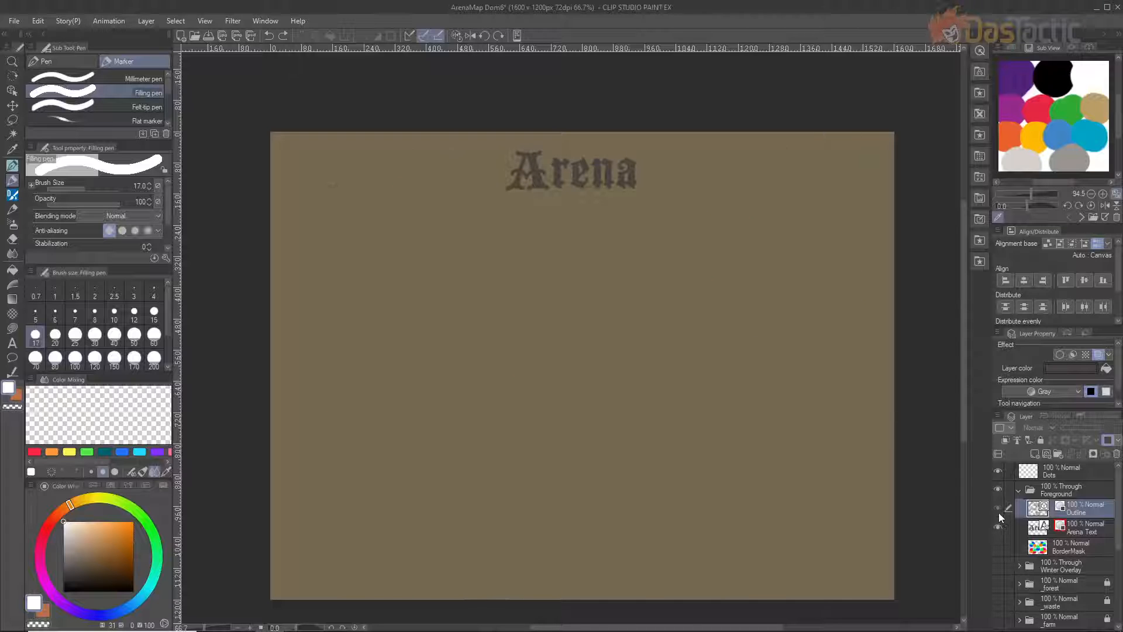
{"action": "left_click", "coordinate": [999, 513]}
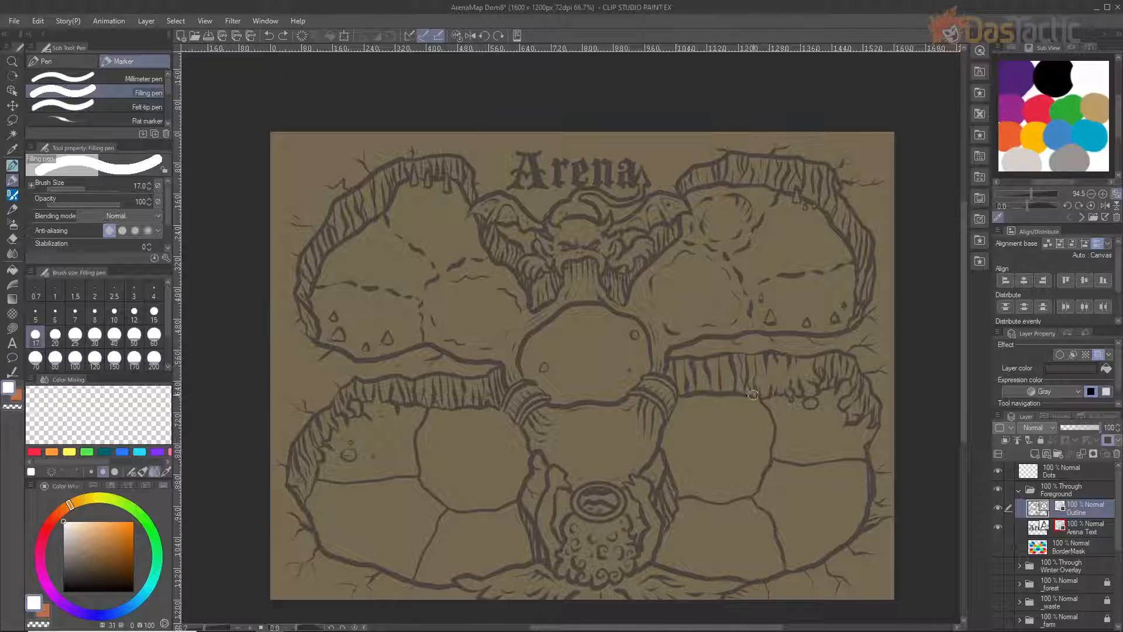
{"action": "scroll", "coordinate": [1069, 560], "scroll_direction": "down", "scroll_amount": 3}
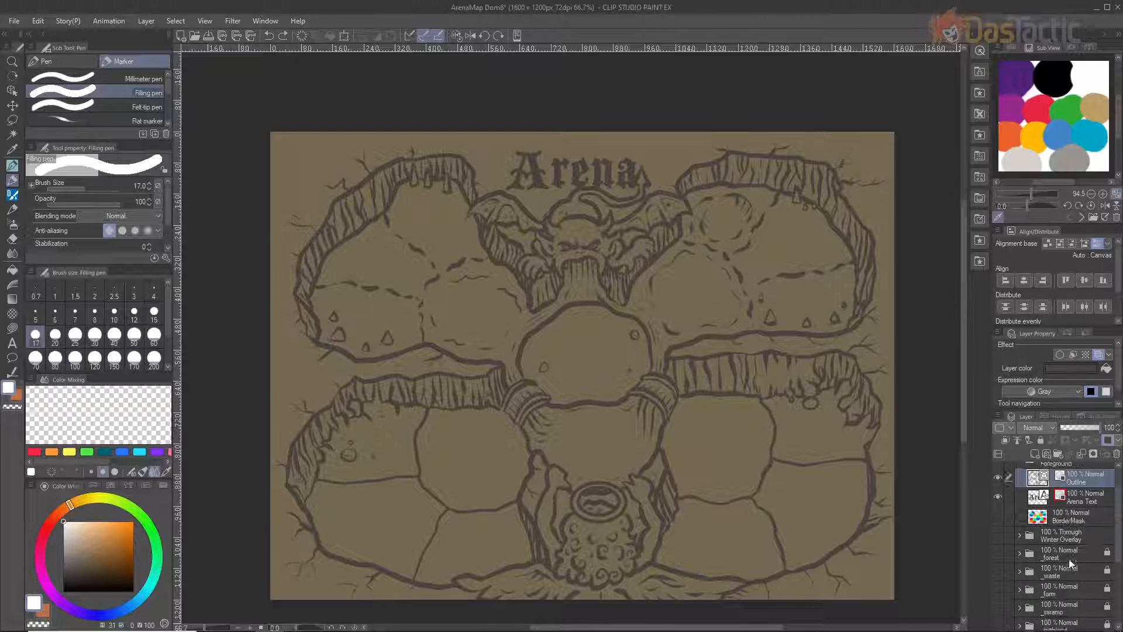
{"action": "scroll", "coordinate": [1067, 559], "scroll_direction": "down", "scroll_amount": 3}
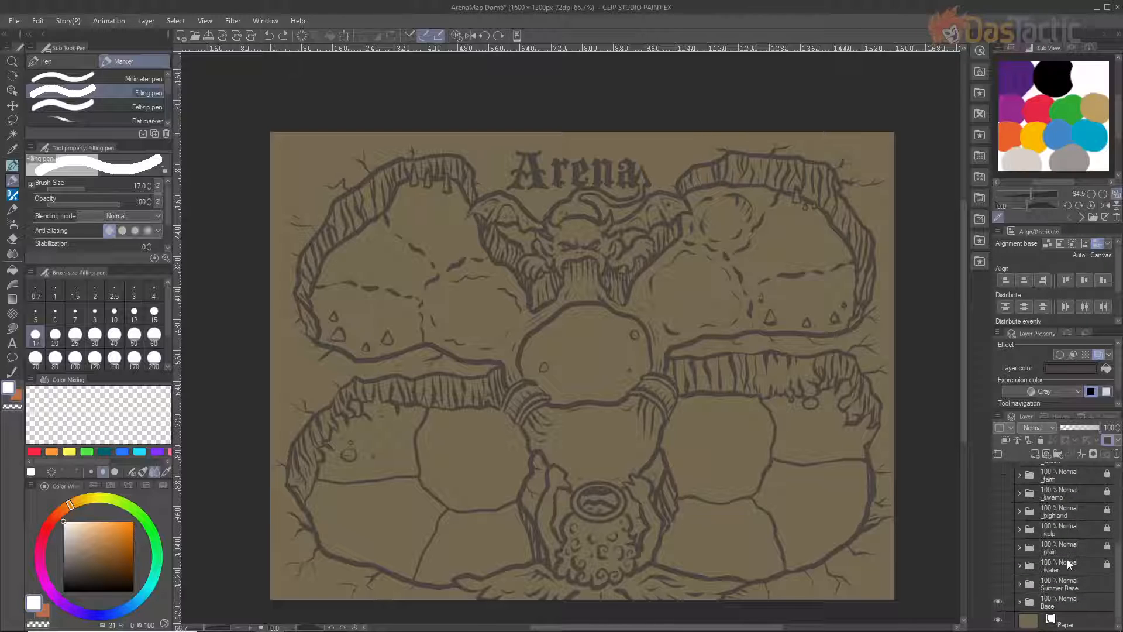
Expand the Base folder to see which layers it holds, collapse it again, and look over the other folders in the layer stack
{"action": "left_click", "coordinate": [1021, 603]}
{"action": "scroll", "coordinate": [1036, 577], "scroll_direction": "down", "scroll_amount": 2}
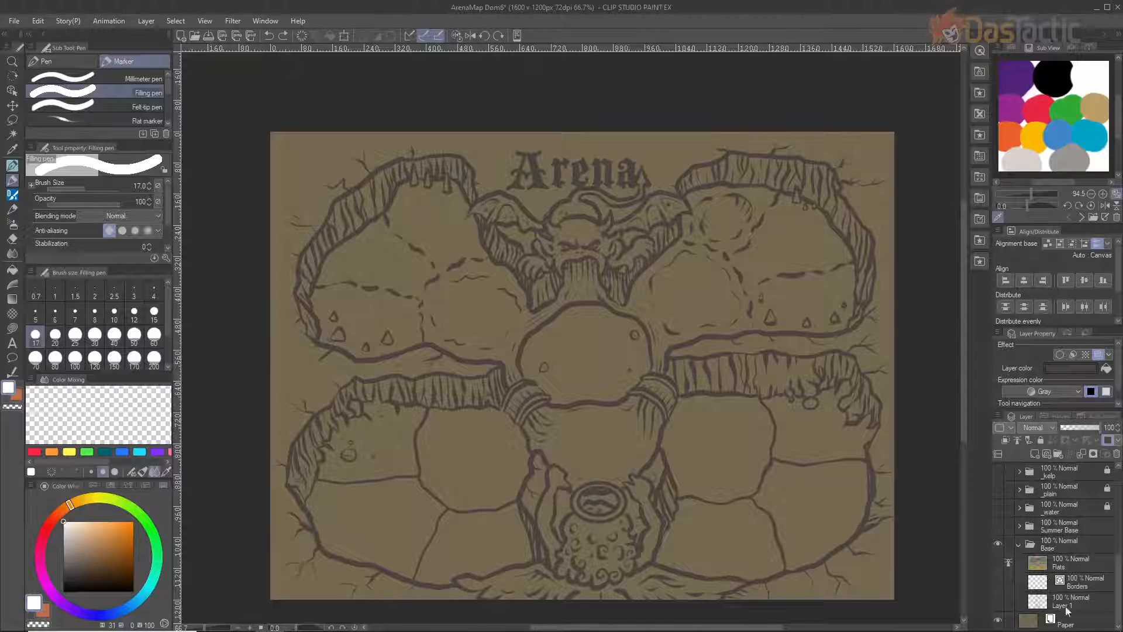
{"action": "left_click", "coordinate": [1019, 545]}
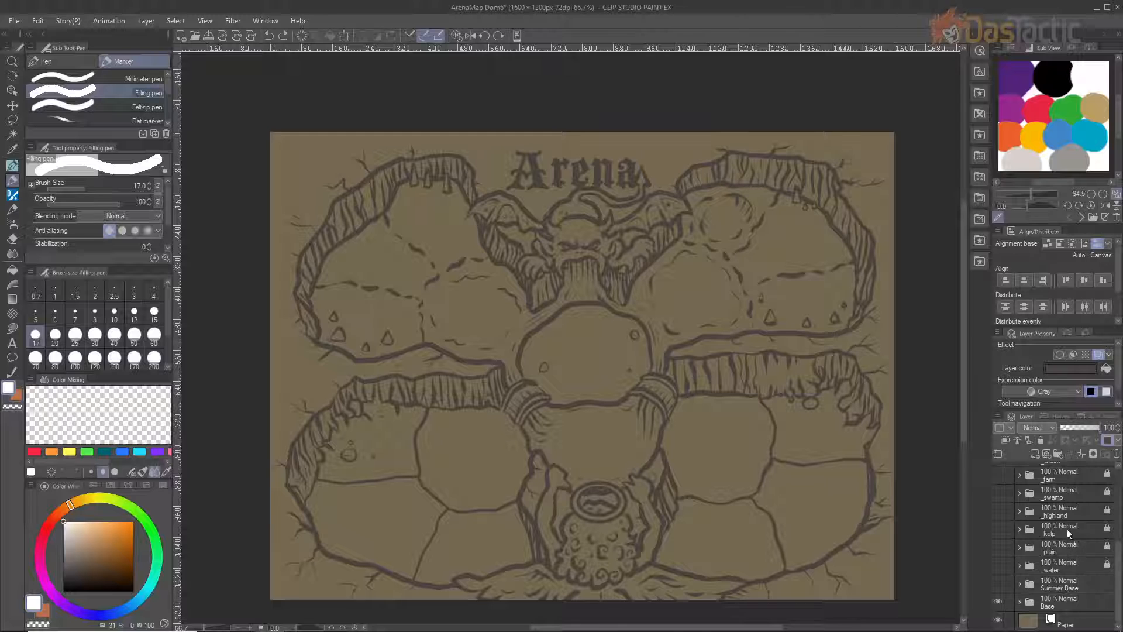
{"action": "scroll", "coordinate": [1068, 525], "scroll_direction": "up", "scroll_amount": 4}
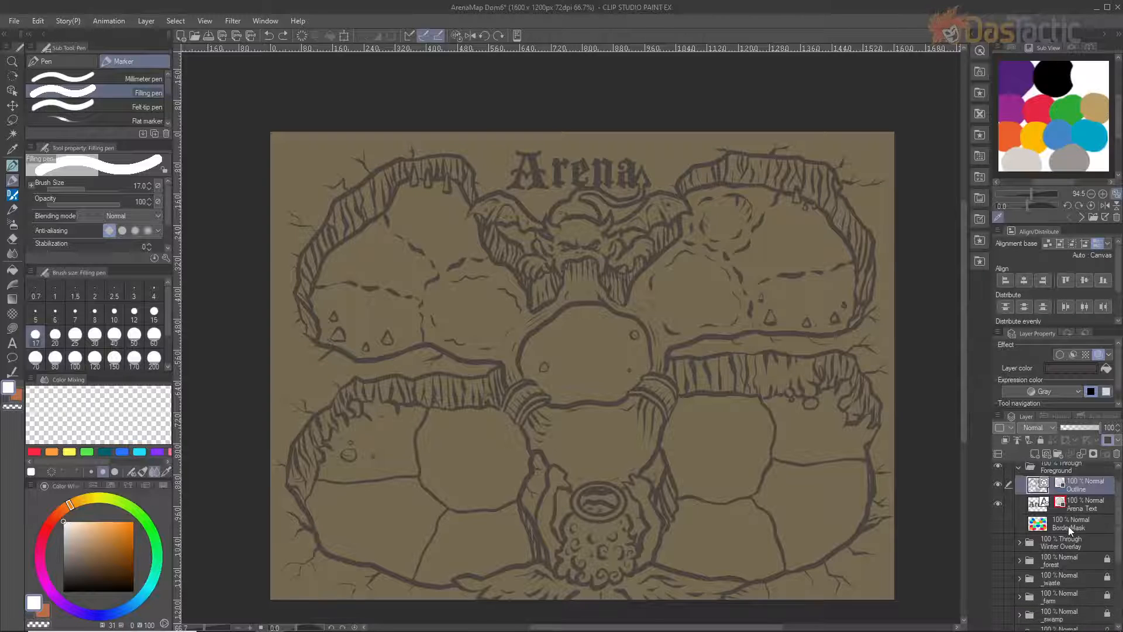
{"action": "scroll", "coordinate": [1068, 525], "scroll_direction": "down", "scroll_amount": 4}
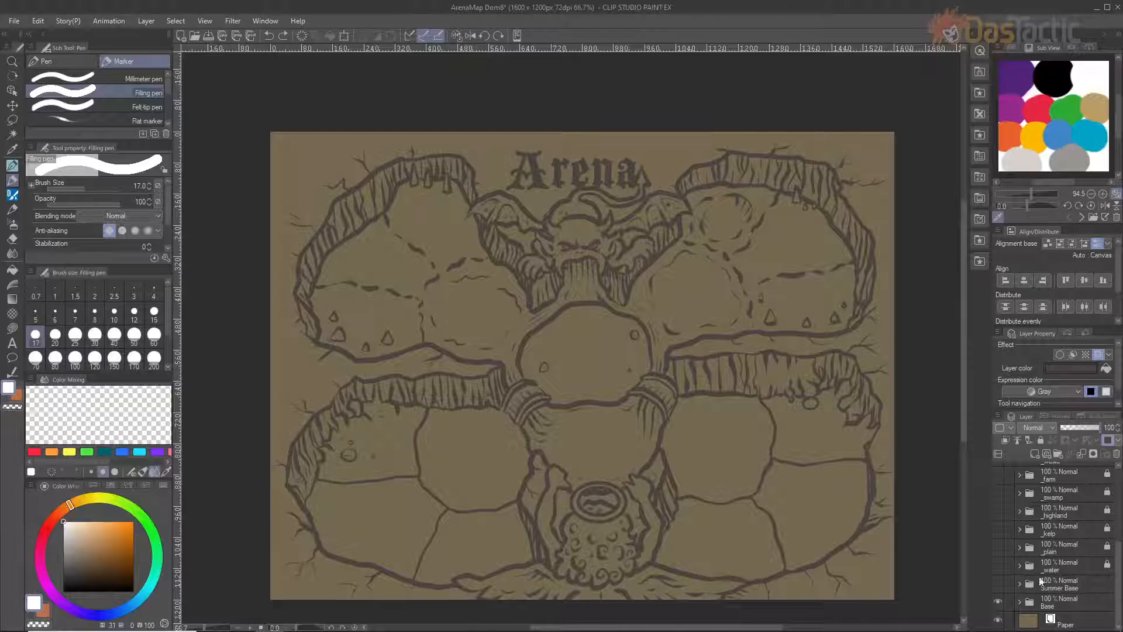
Show the _water folder's artwork, expand the folder, and select its Base Copy 7 and Colour Copy 3 layers in turn
{"action": "left_click", "coordinate": [1000, 567]}
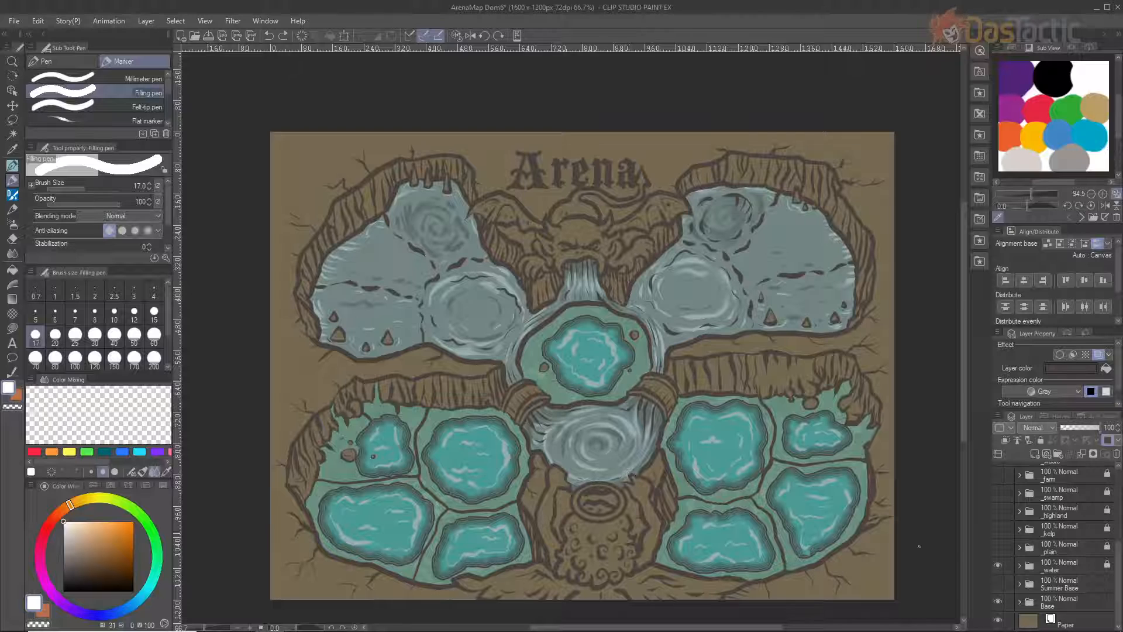
{"action": "left_click", "coordinate": [1020, 567]}
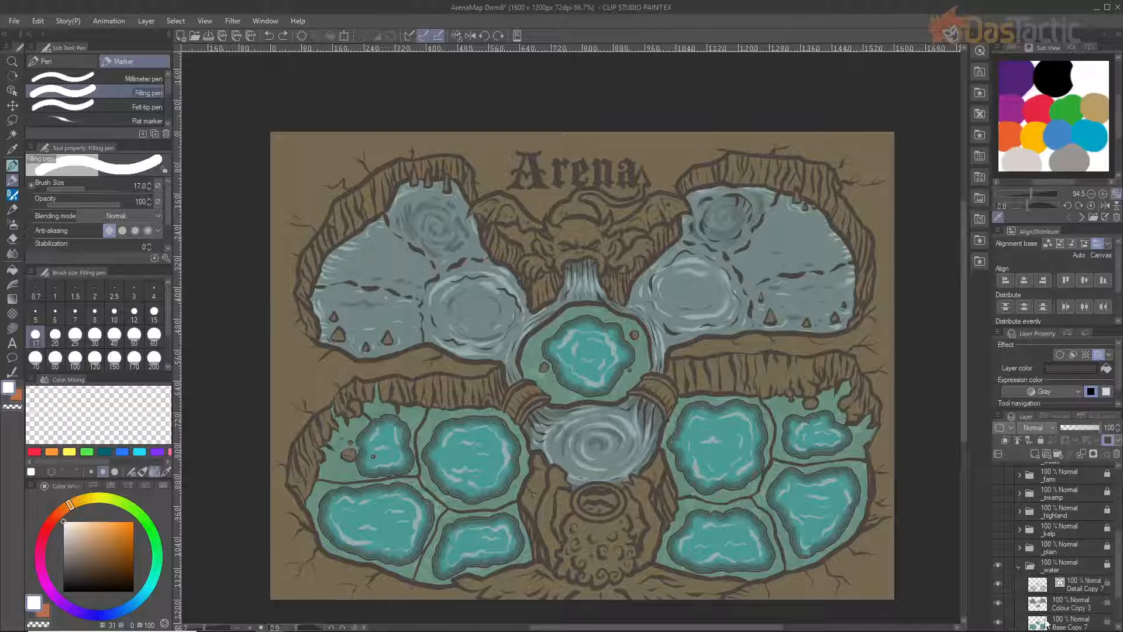
{"action": "scroll", "coordinate": [1072, 599], "scroll_direction": "down", "scroll_amount": 2}
{"action": "scroll", "coordinate": [1088, 592], "scroll_direction": "down", "scroll_amount": 1}
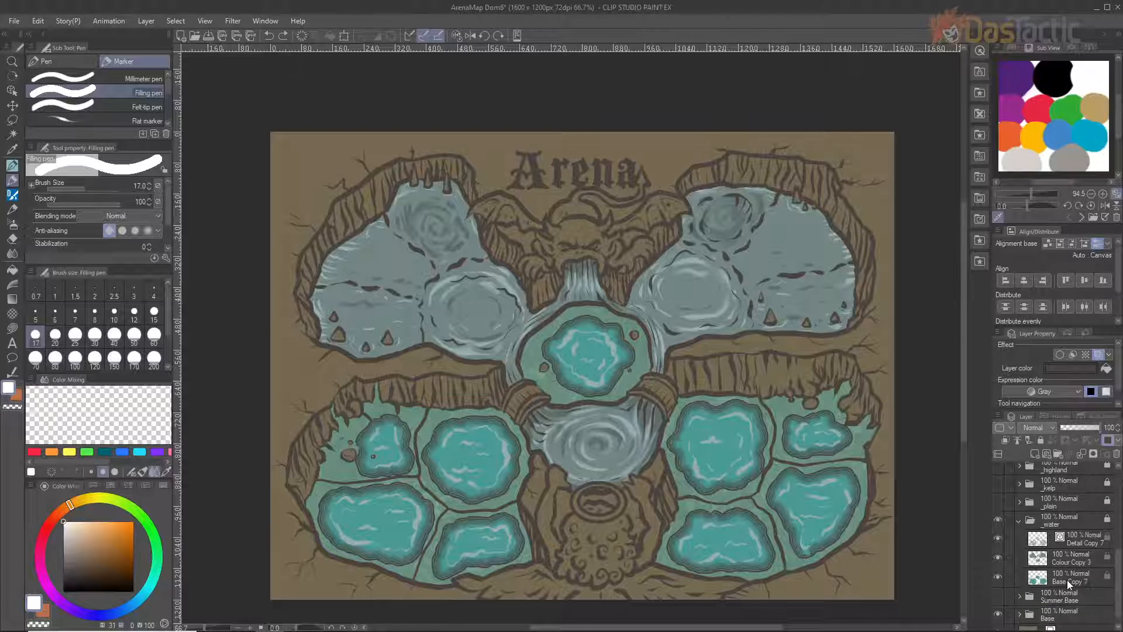
{"action": "left_click", "coordinate": [1066, 580]}
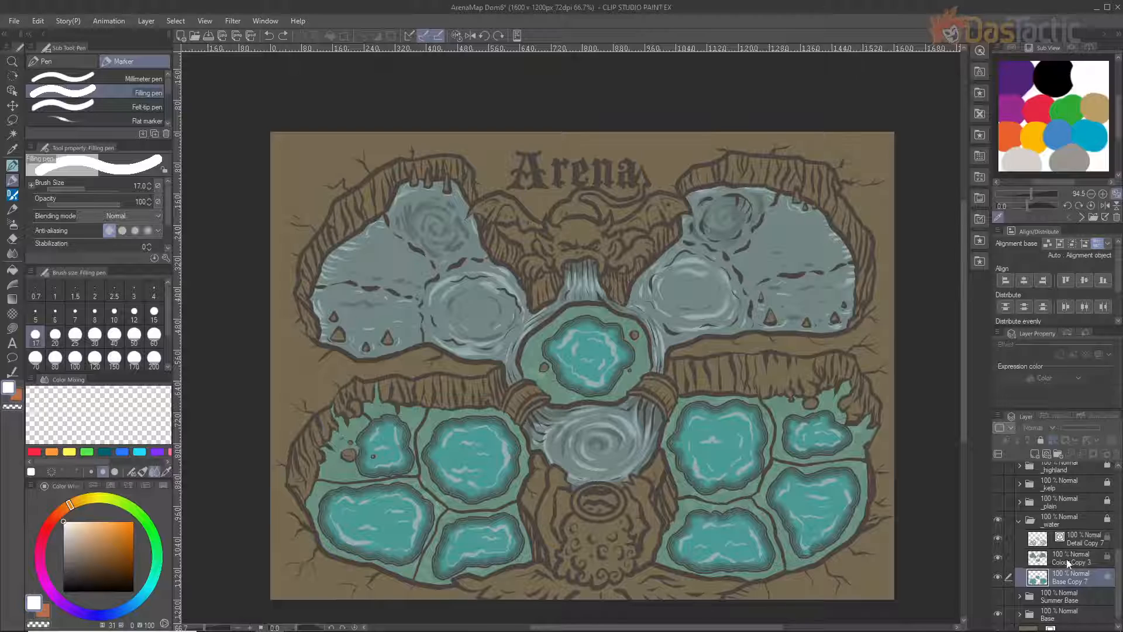
{"action": "left_click", "coordinate": [1069, 559]}
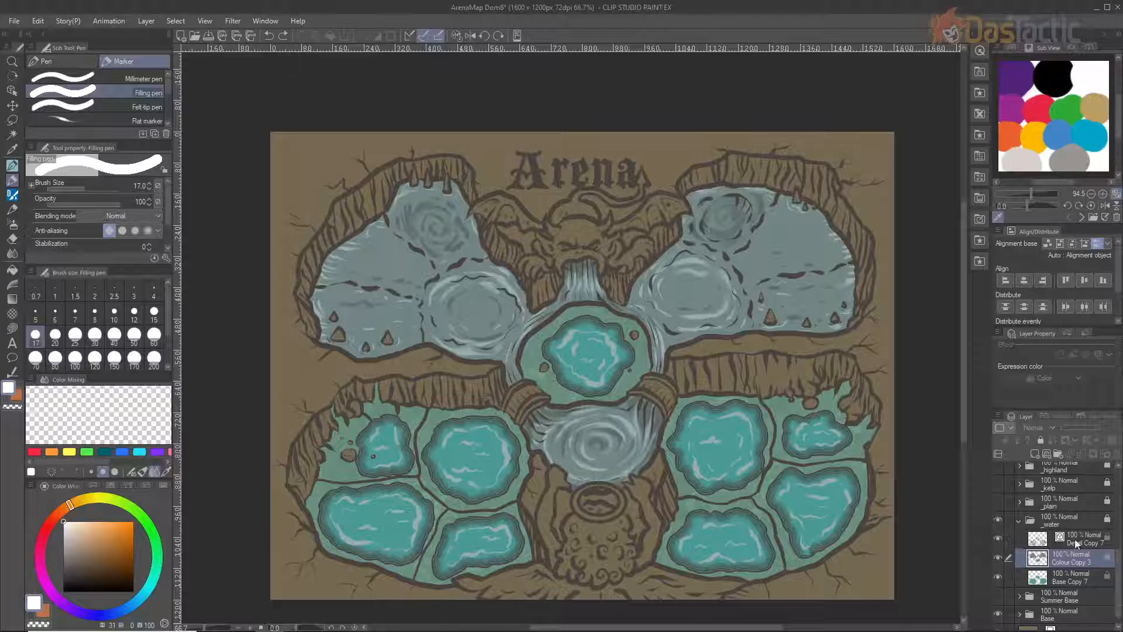
Select the Detail Copy 7 layer in the _water folder and hide and show it to see what it contains
{"action": "left_click", "coordinate": [999, 536]}
{"action": "left_click", "coordinate": [998, 536]}
{"action": "right_click", "coordinate": [999, 536]}
{"action": "left_click", "coordinate": [1003, 539]}
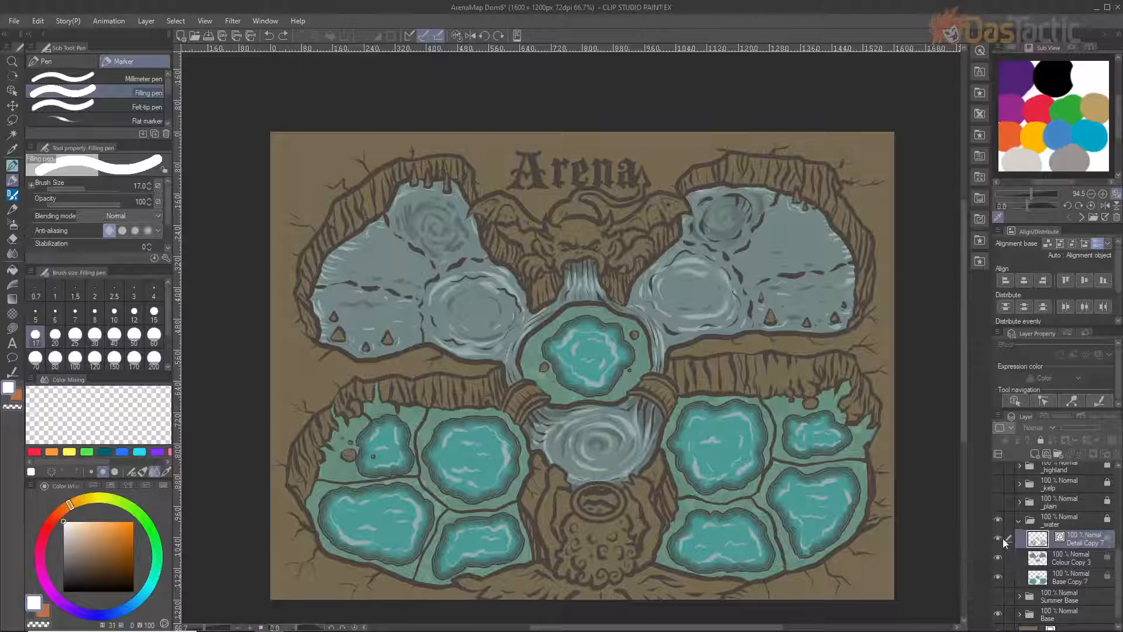
{"action": "left_click", "coordinate": [1000, 539]}
{"action": "left_click", "coordinate": [1001, 538]}
Hide and show the Colour Copy 3 and Base Copy 7 layers in turn to see what each adds to the water art
{"action": "left_click", "coordinate": [997, 559]}
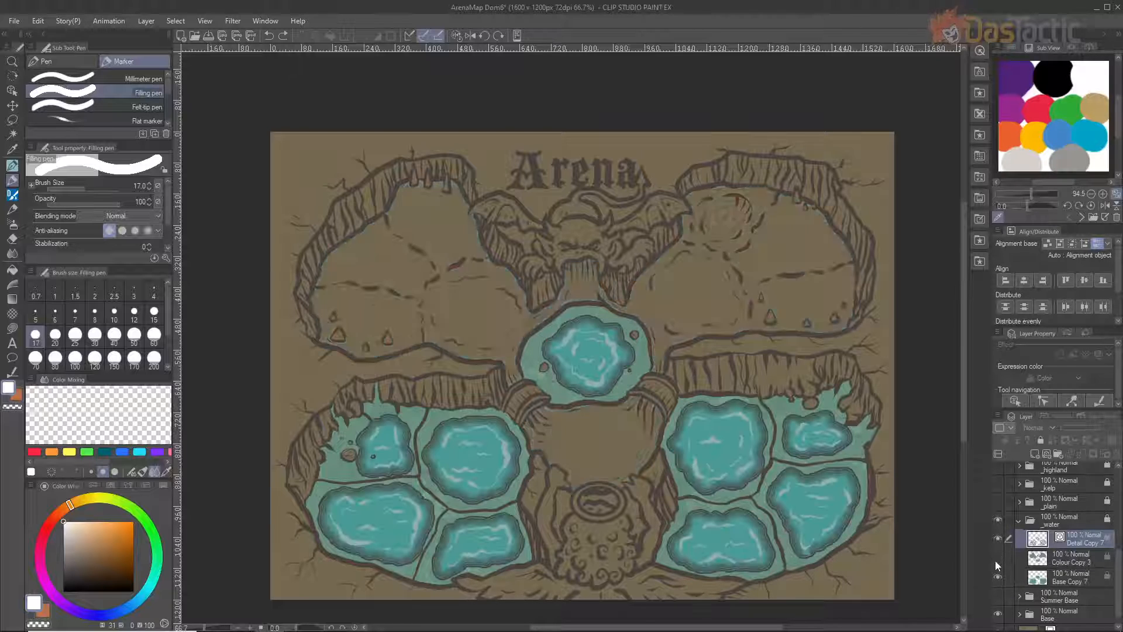
{"action": "left_click", "coordinate": [995, 560]}
{"action": "left_click", "coordinate": [997, 577]}
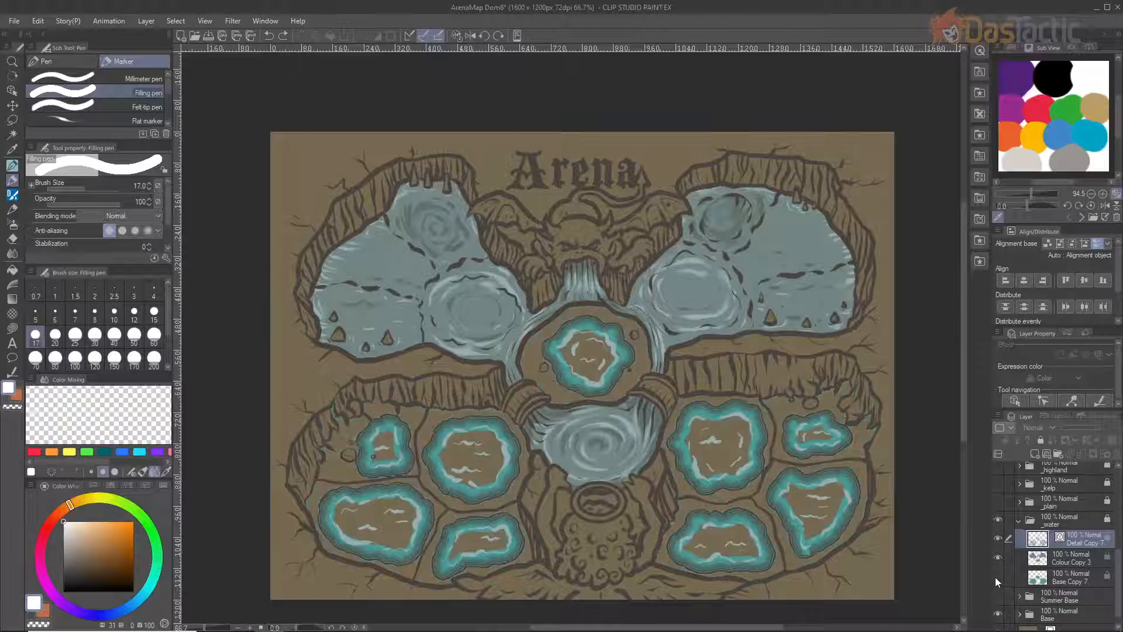
{"action": "left_click", "coordinate": [997, 577]}
{"action": "left_click", "coordinate": [997, 577]}
{"action": "left_click", "coordinate": [997, 577]}
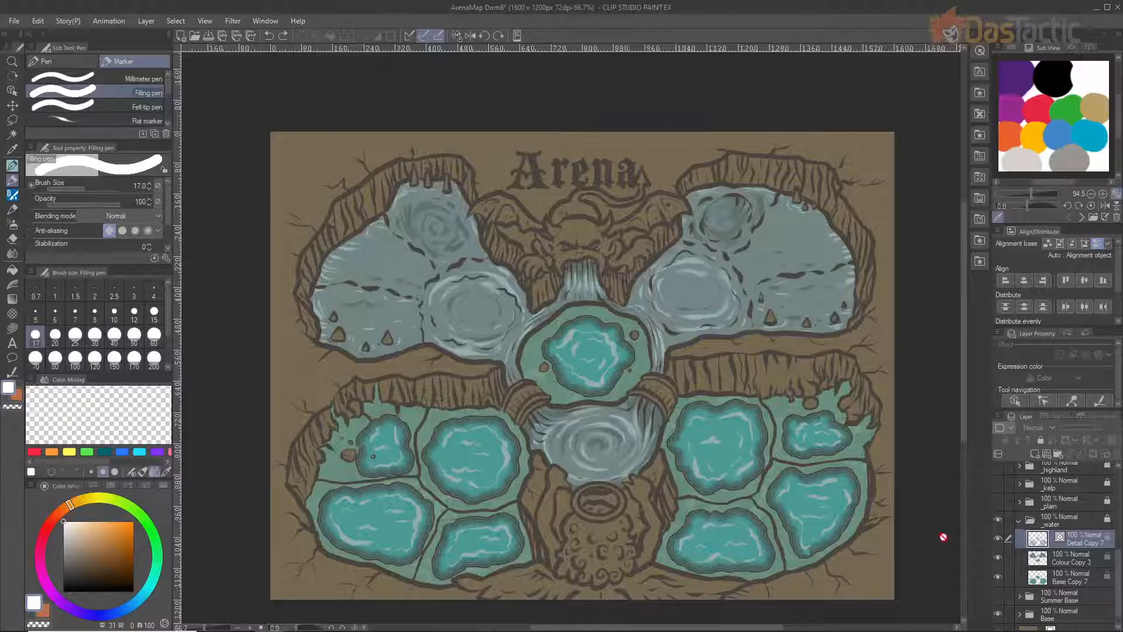
Collapse and hide the _water folder, and show and expand the _plain folder
{"action": "left_click", "coordinate": [1019, 519]}
{"action": "left_click", "coordinate": [999, 565]}
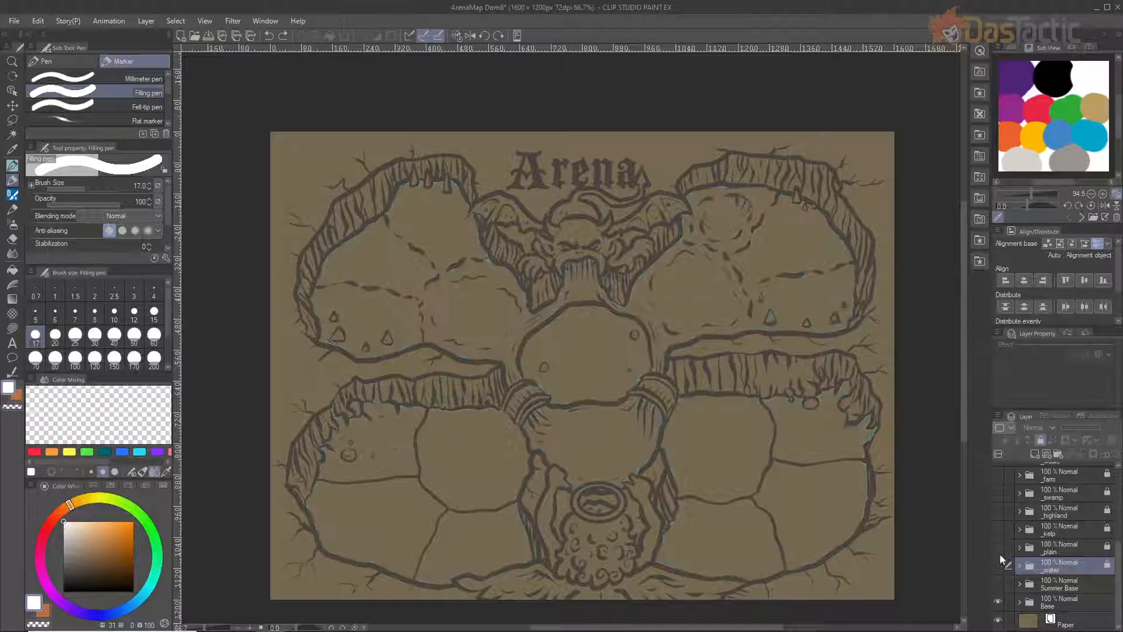
{"action": "left_click", "coordinate": [999, 547]}
{"action": "left_click", "coordinate": [1019, 548]}
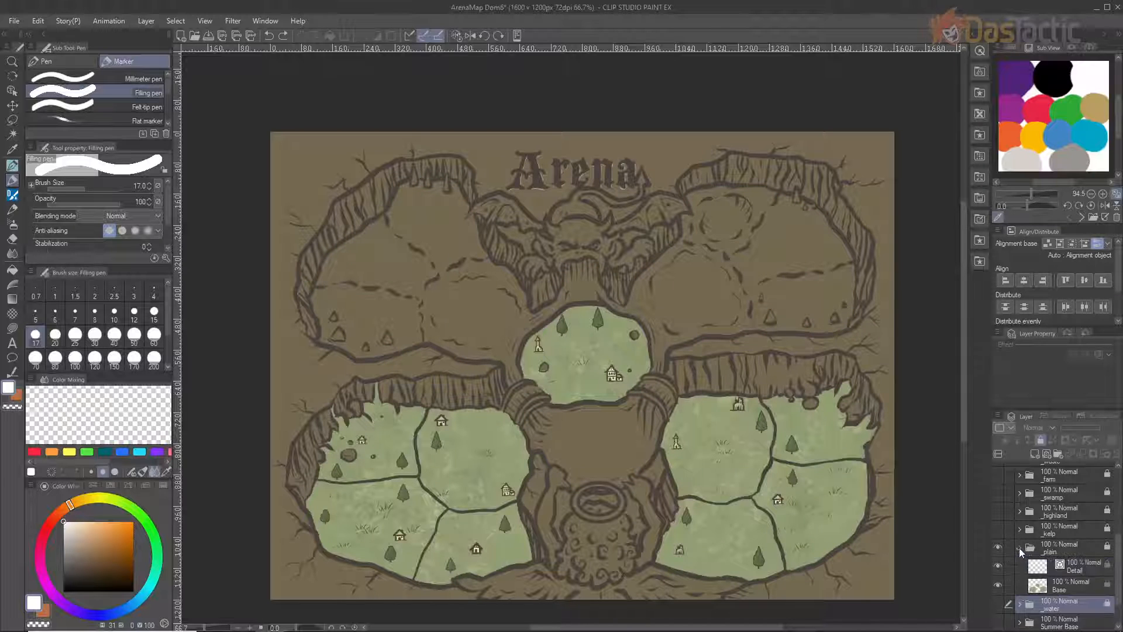
Hide and show the _plain folder's Base layer, and examine the houses, trees and grass of its Detail layer up close
{"action": "left_click", "coordinate": [998, 584]}
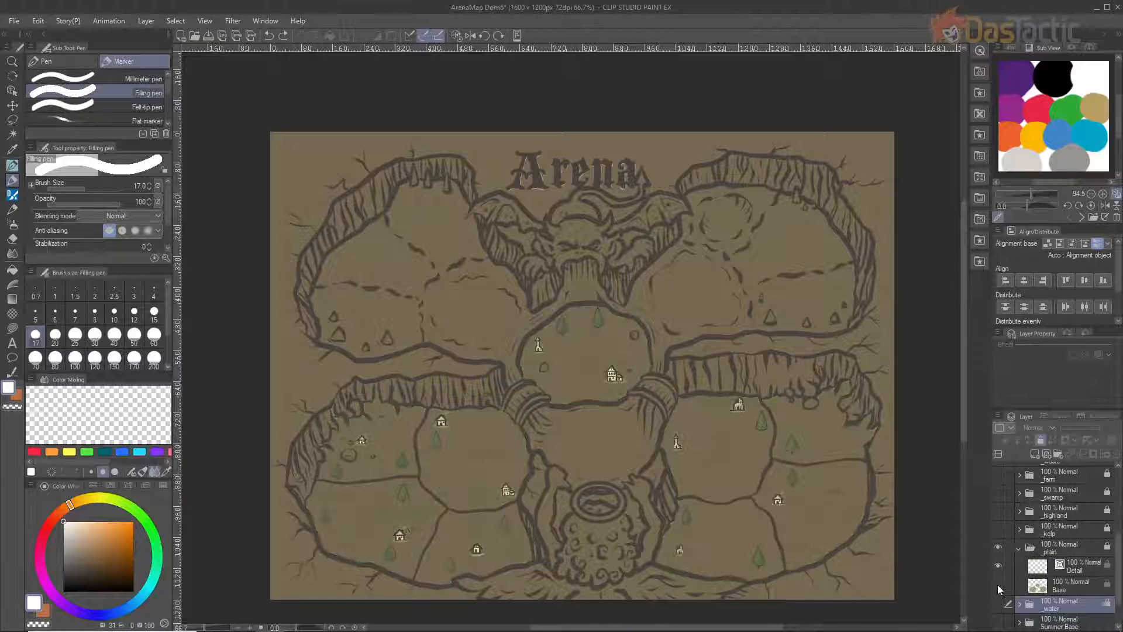
{"action": "left_click", "coordinate": [998, 584]}
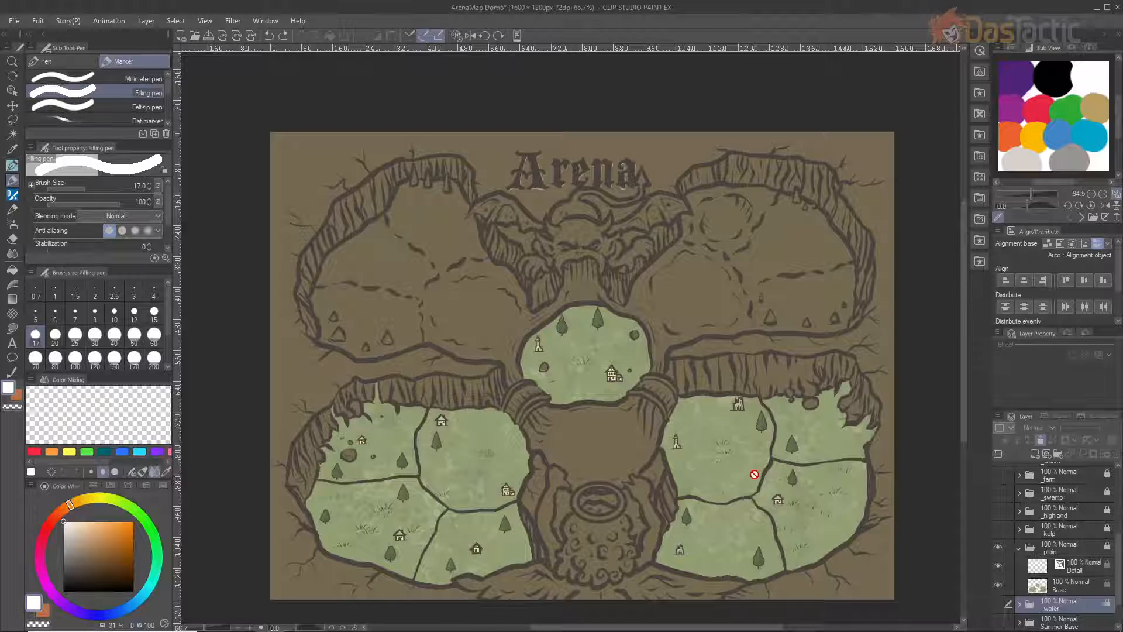
{"action": "scroll", "coordinate": [761, 459], "scroll_direction": "up", "scroll_amount": 3}
{"action": "left_click_drag", "start_coordinate": [745, 526], "coordinate": [647, 352]}
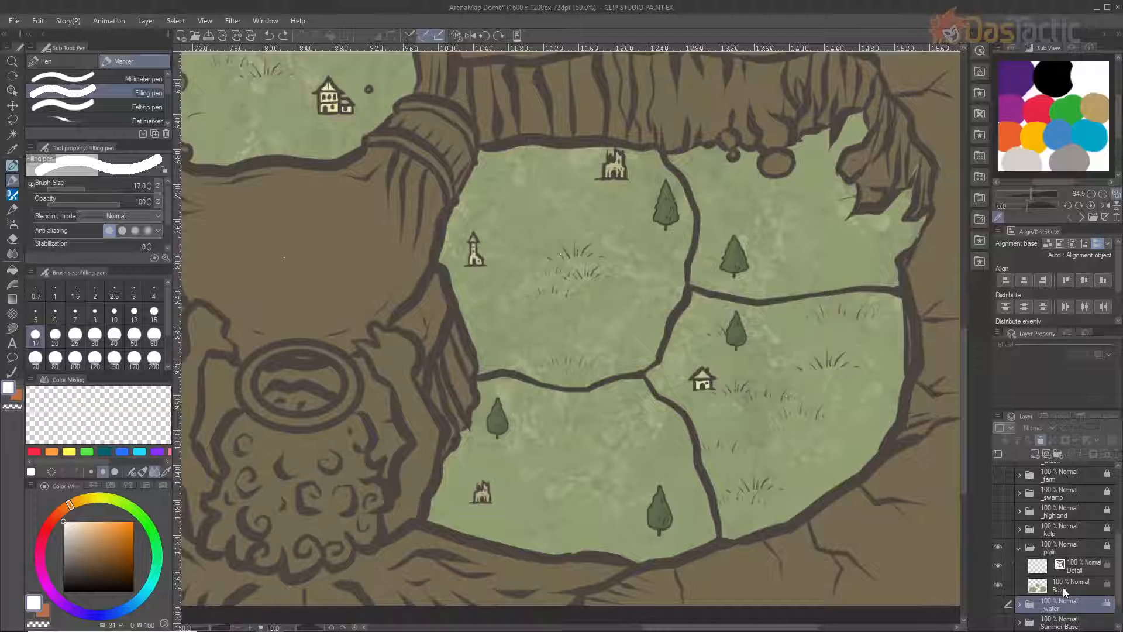
{"action": "left_click", "coordinate": [999, 565]}
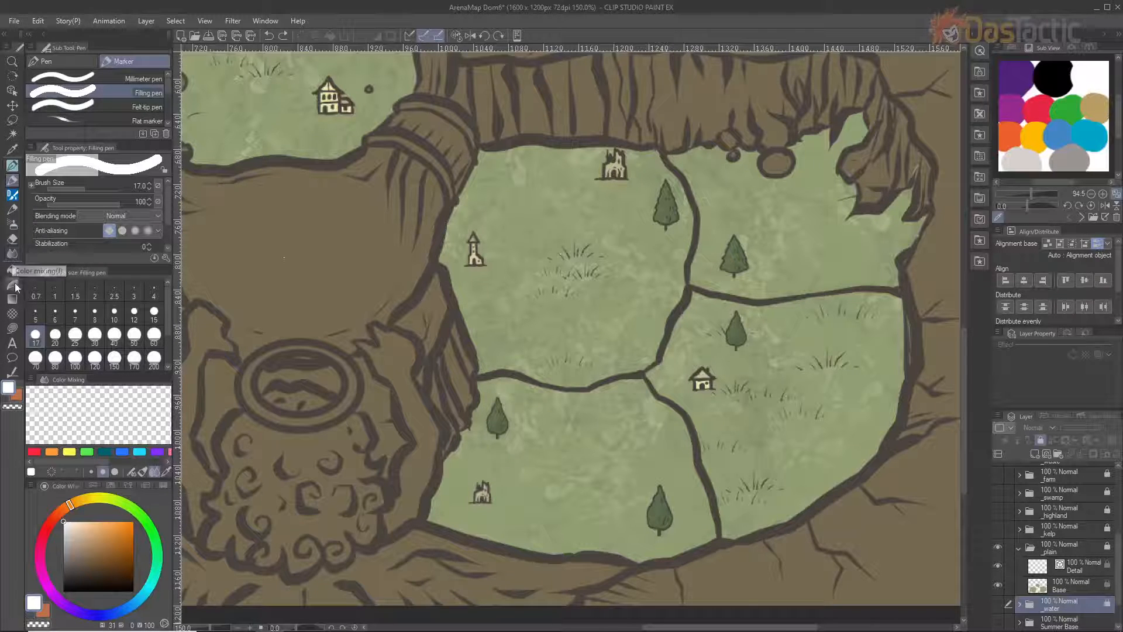
Choose the Map Houses 1 brush from the Map group of the Decoration tool
{"action": "left_click", "coordinate": [12, 314]}
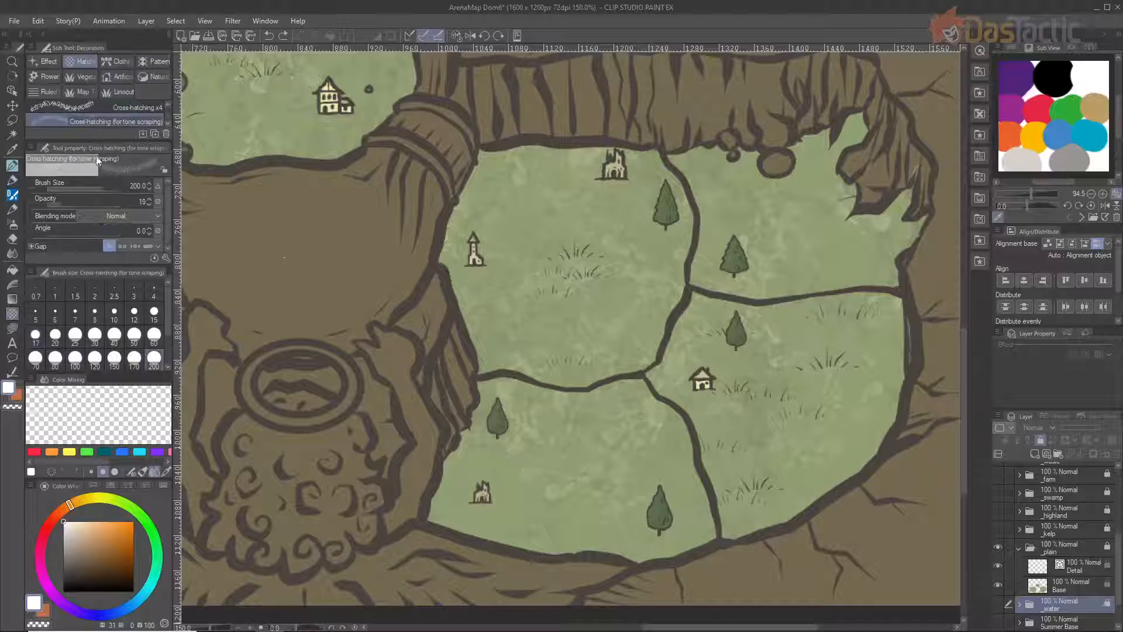
{"action": "left_click", "coordinate": [85, 92]}
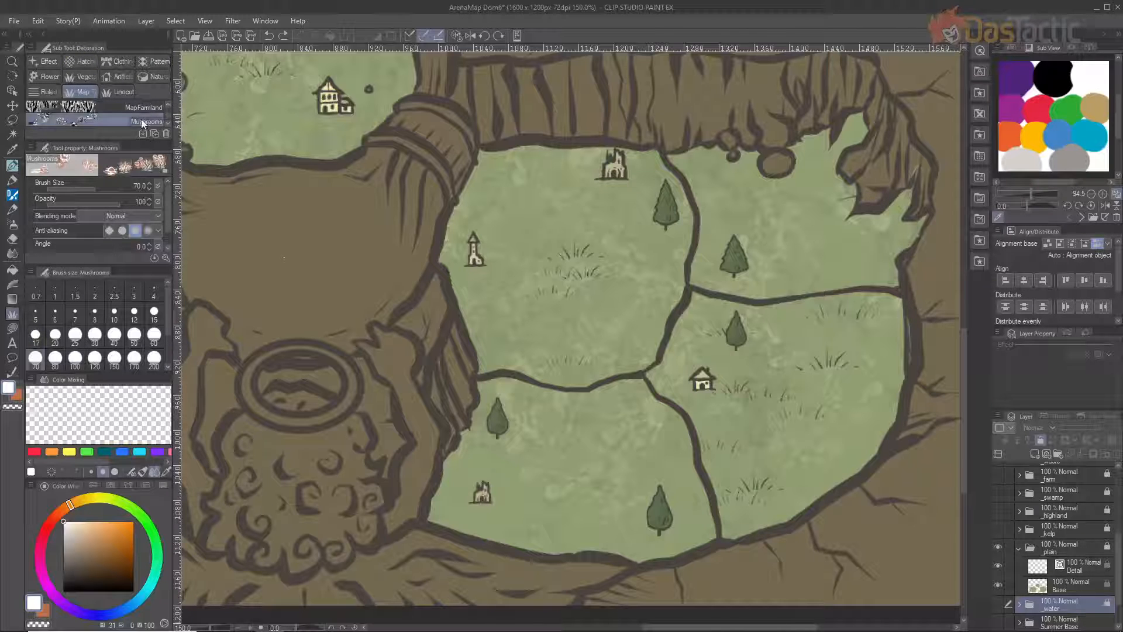
{"action": "scroll", "coordinate": [97, 115], "scroll_direction": "up", "scroll_amount": 1}
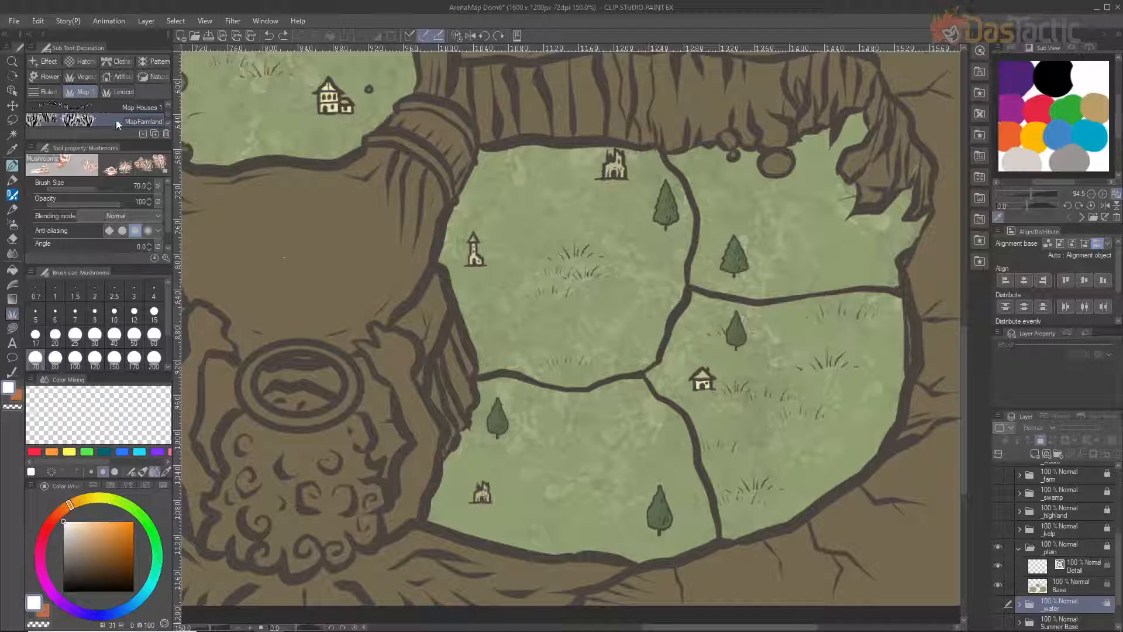
{"action": "left_click", "coordinate": [86, 108]}
Set the secondary colour to yellow and sample the dark outline colour from the map as the main colour
{"action": "key", "text": "x"}
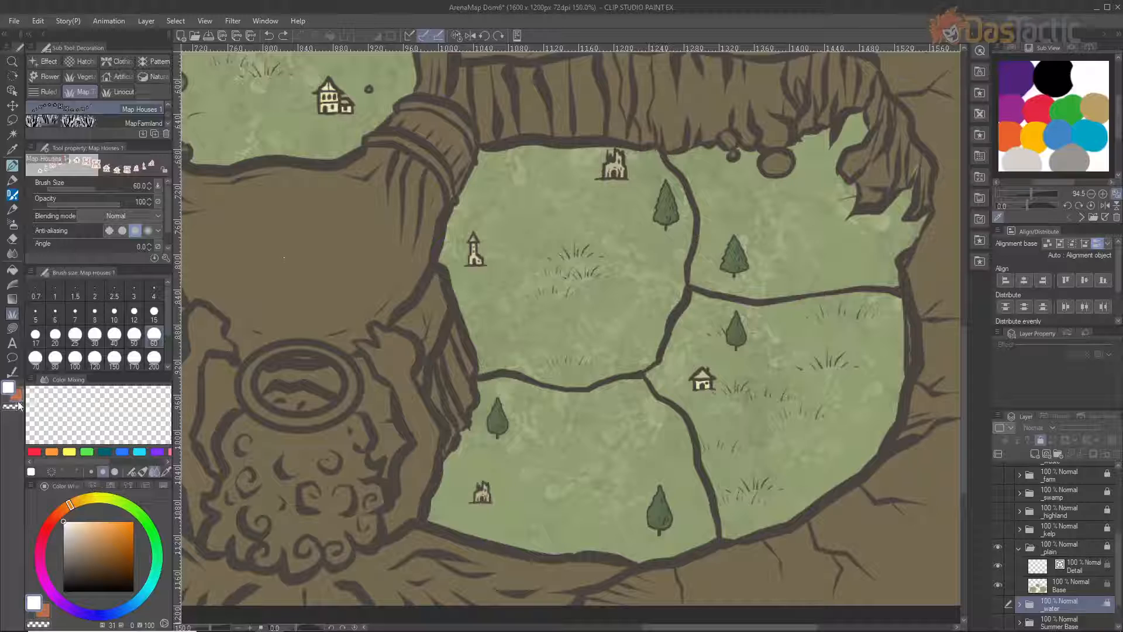
{"action": "mouse_move", "coordinate": [88, 537]}
{"action": "left_mouse_down"}
{"action": "mouse_move", "coordinate": [88, 497]}
{"action": "mouse_move", "coordinate": [105, 531]}
{"action": "left_mouse_up"}
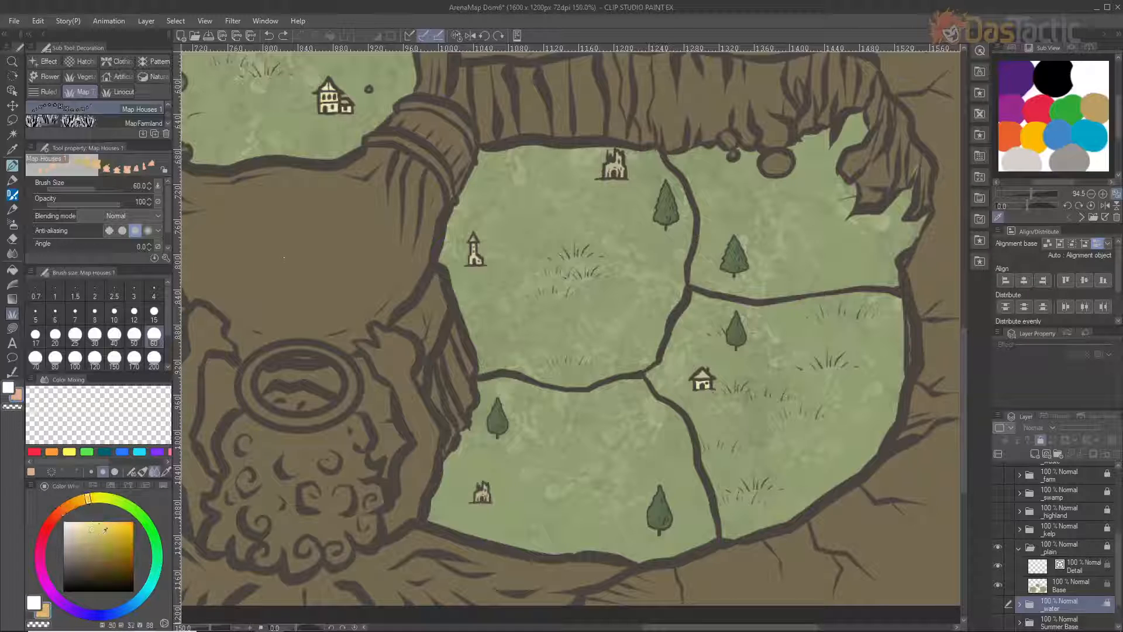
{"action": "left_click", "coordinate": [9, 387]}
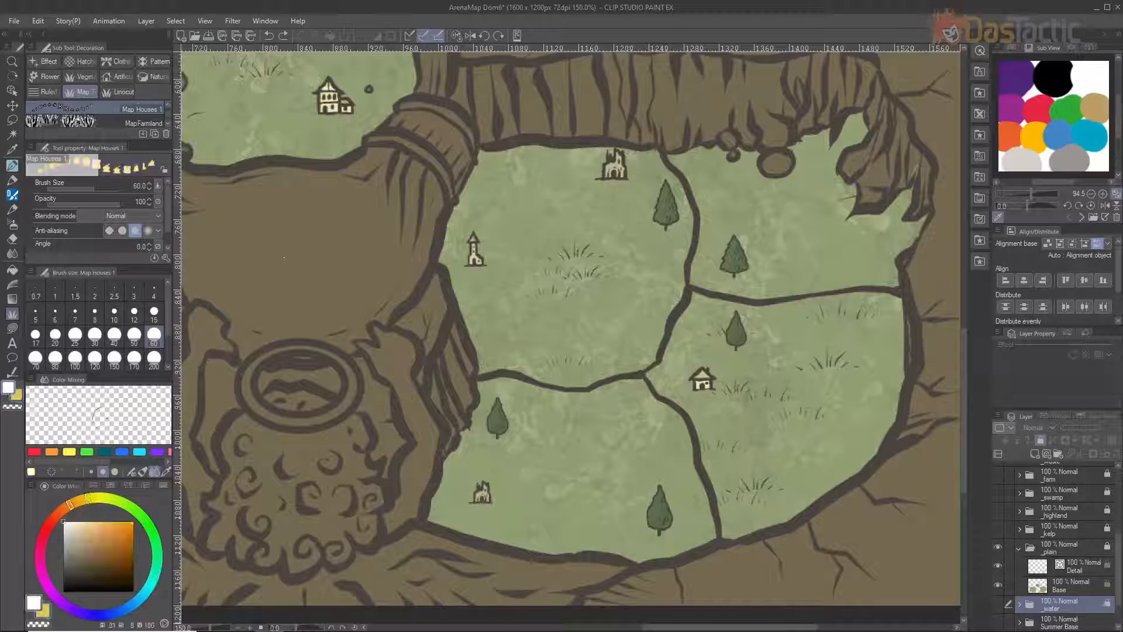
{"action": "left_click", "coordinate": [345, 393], "text": "alt"}
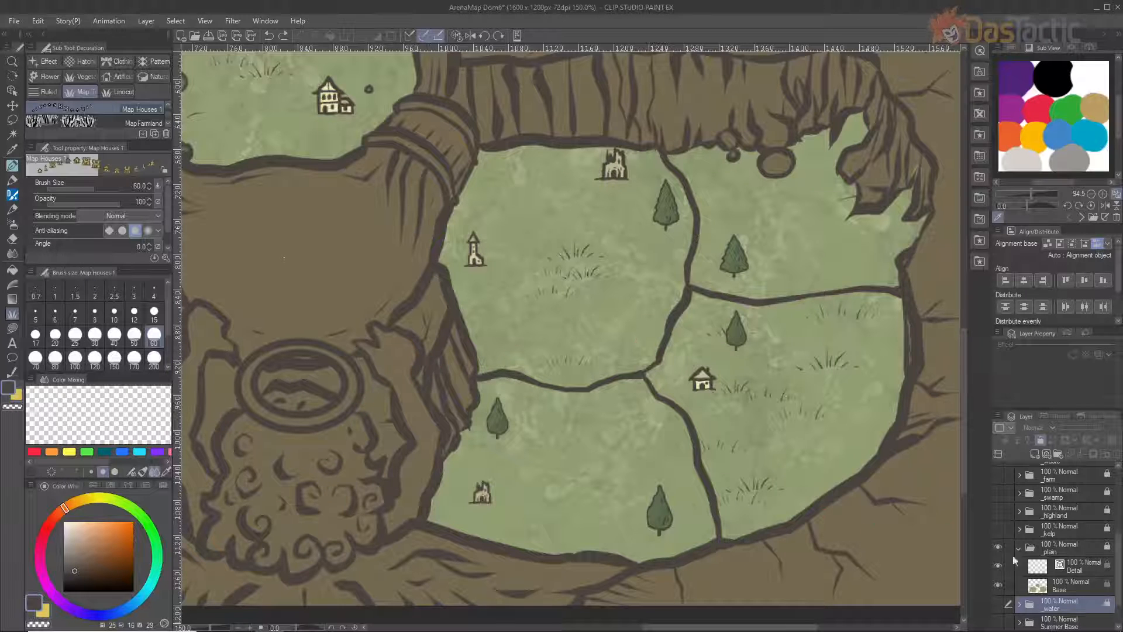
Unlock the _plain folder and make its Detail layer the active layer
{"action": "left_click", "coordinate": [1083, 566]}
{"action": "left_click", "coordinate": [1071, 552]}
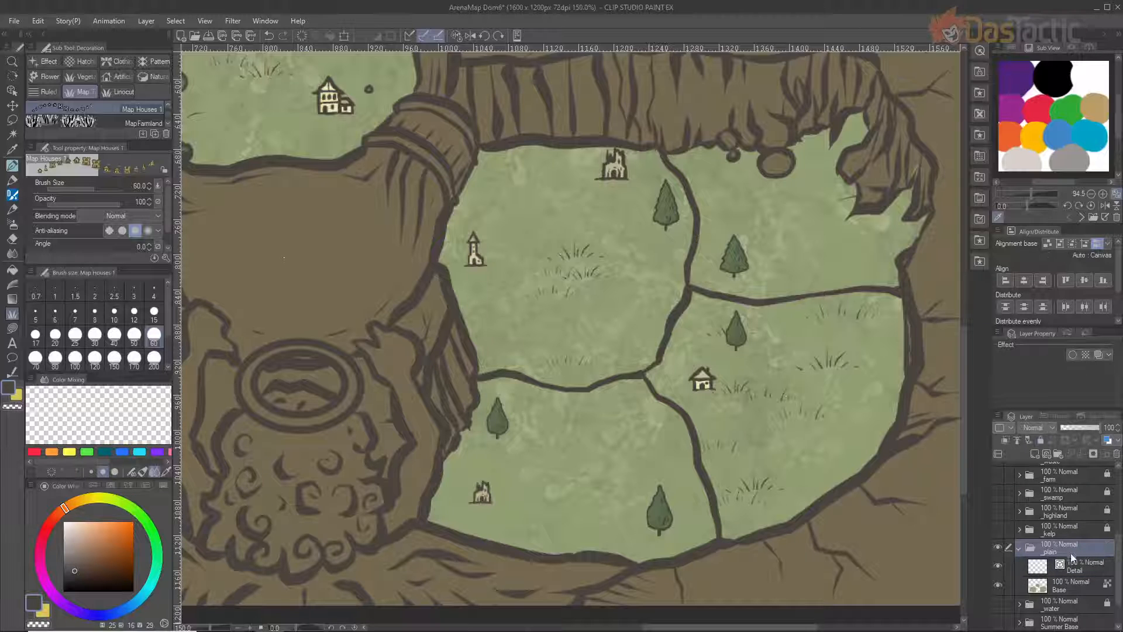
{"action": "left_click", "coordinate": [1081, 571]}
Stamp two single houses and a row of houses across the lower plain provinces as a brush demonstration, and undo all three strokes
{"action": "left_click", "coordinate": [531, 313]}
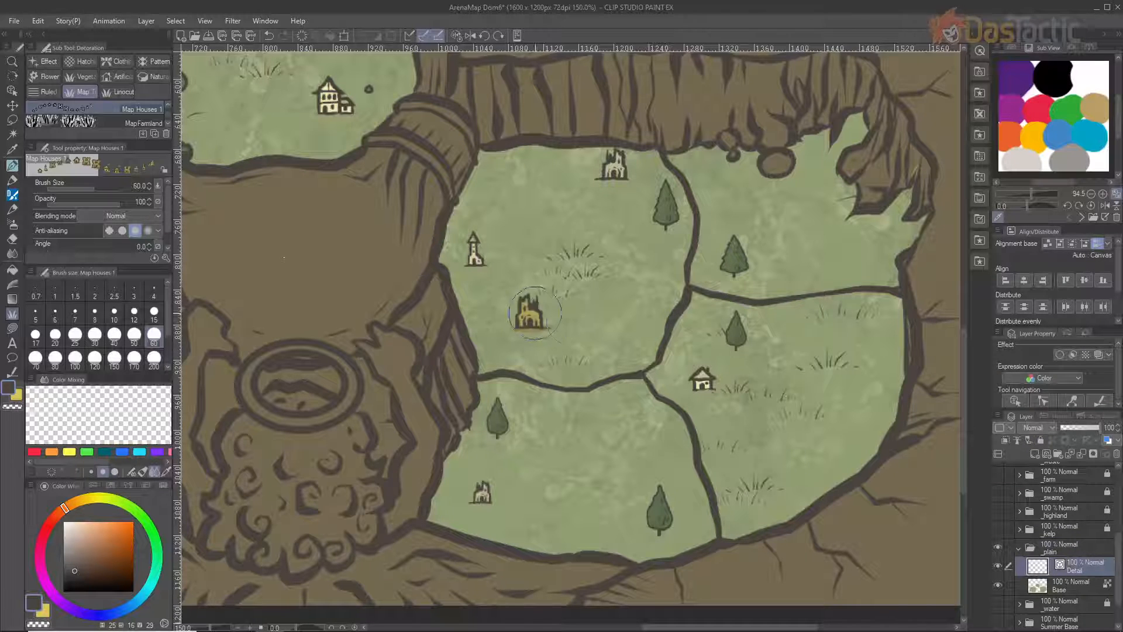
{"action": "left_click", "coordinate": [635, 258]}
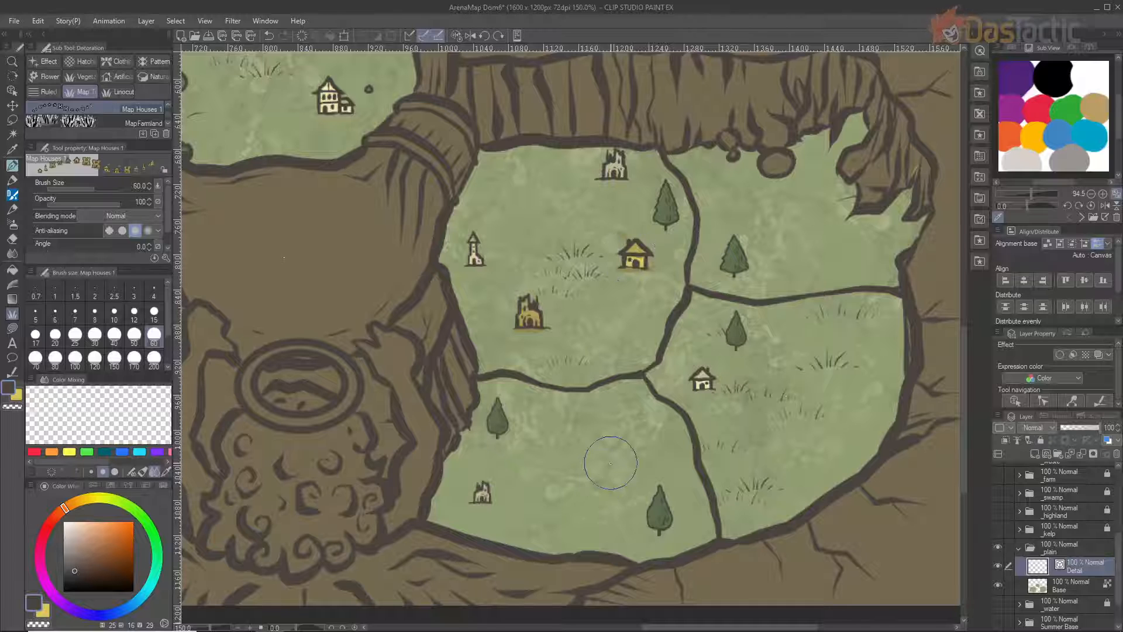
{"action": "left_click_drag", "start_coordinate": [537, 468], "coordinate": [845, 438]}
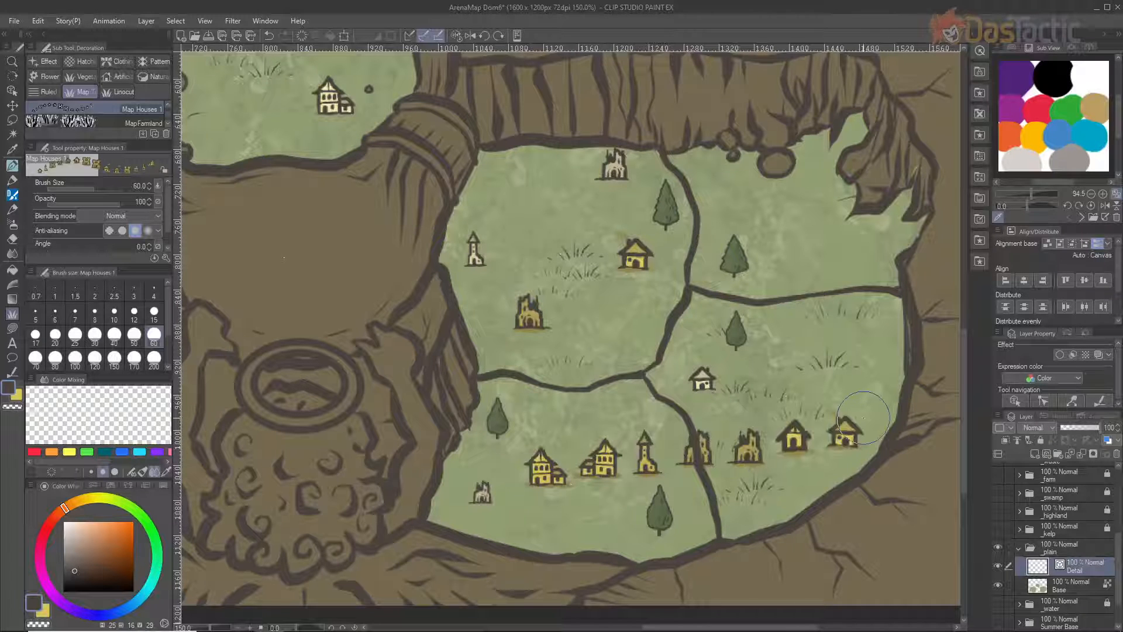
{"action": "key", "text": "ctrl+z"}
{"action": "key", "text": "ctrl+z"}
{"action": "key", "text": "ctrl+z"}
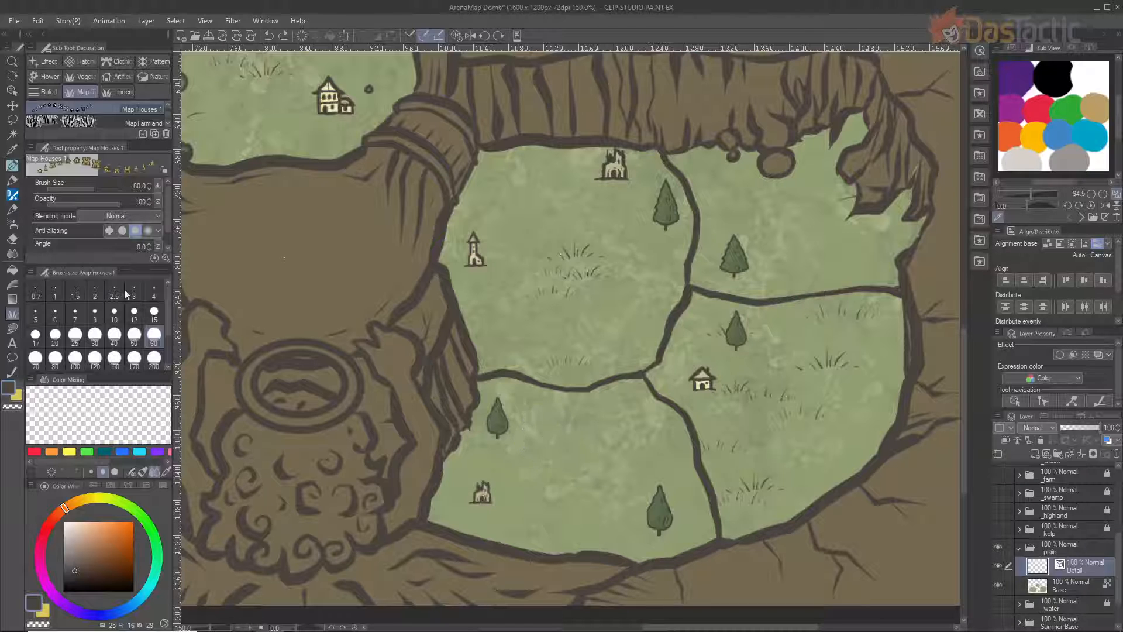
Paint a cluster of yellow trees with the Map Trees 1 brush in the plain province beside the horned statue's curly beard
{"action": "scroll", "coordinate": [95, 109], "scroll_direction": "up", "scroll_amount": 1}
{"action": "scroll", "coordinate": [96, 111], "scroll_direction": "up", "scroll_amount": 4}
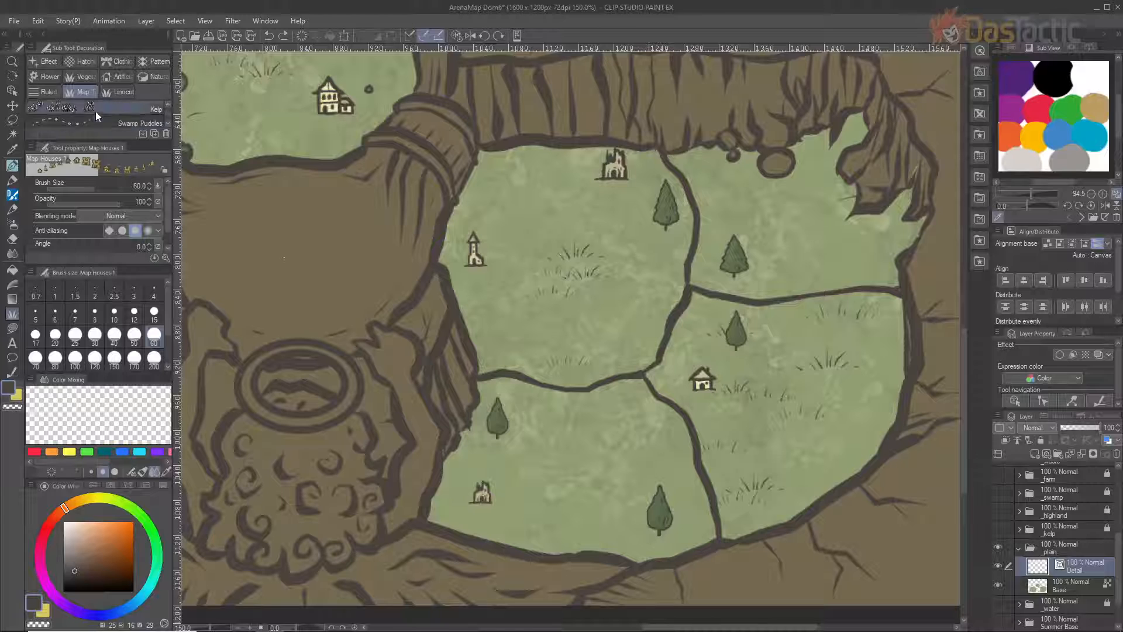
{"action": "scroll", "coordinate": [101, 121], "scroll_direction": "down", "scroll_amount": 2}
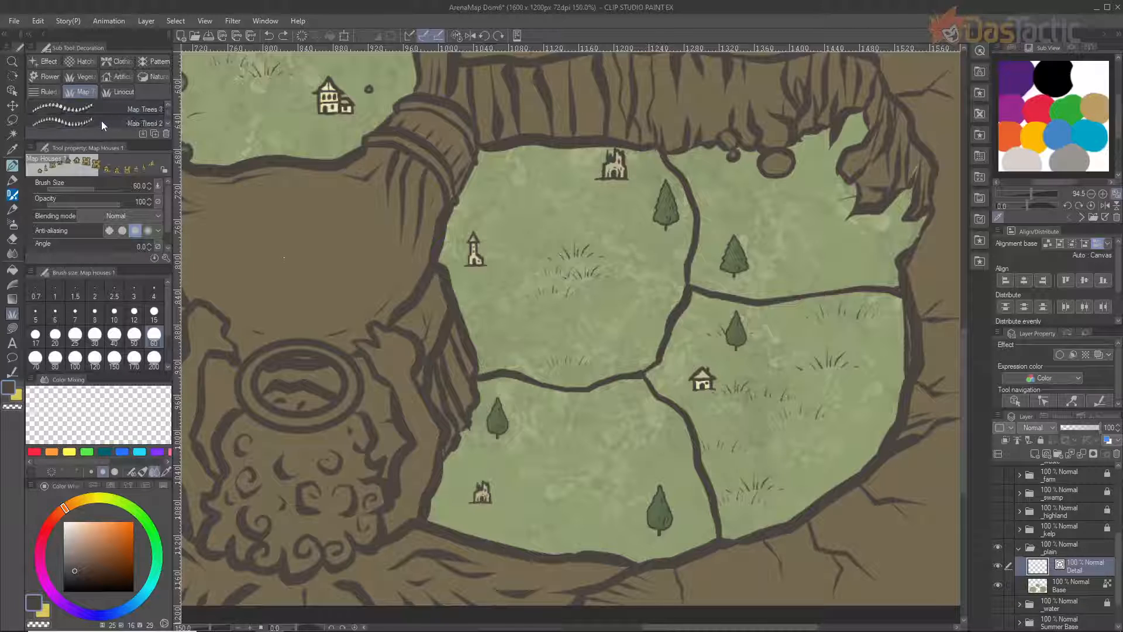
{"action": "left_click", "coordinate": [93, 110]}
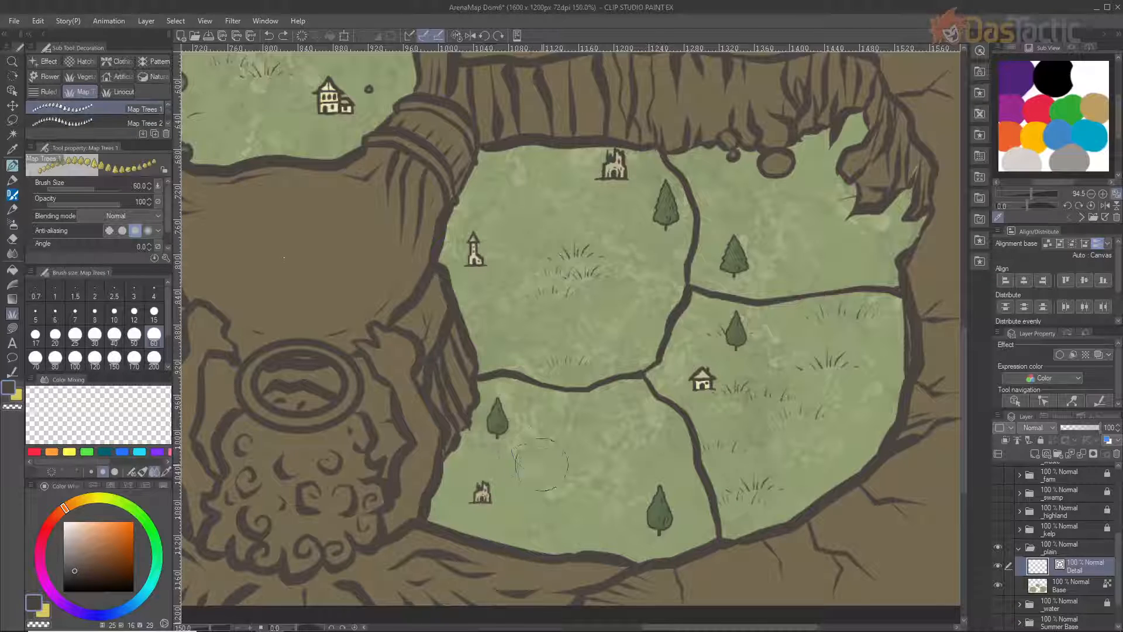
{"action": "mouse_move", "coordinate": [541, 436]}
{"action": "left_mouse_down"}
{"action": "mouse_move", "coordinate": [573, 425]}
{"action": "mouse_move", "coordinate": [648, 441]}
{"action": "mouse_move", "coordinate": [599, 466]}
{"action": "mouse_move", "coordinate": [524, 472]}
{"action": "mouse_move", "coordinate": [538, 488]}
{"action": "mouse_move", "coordinate": [647, 503]}
{"action": "left_mouse_up"}
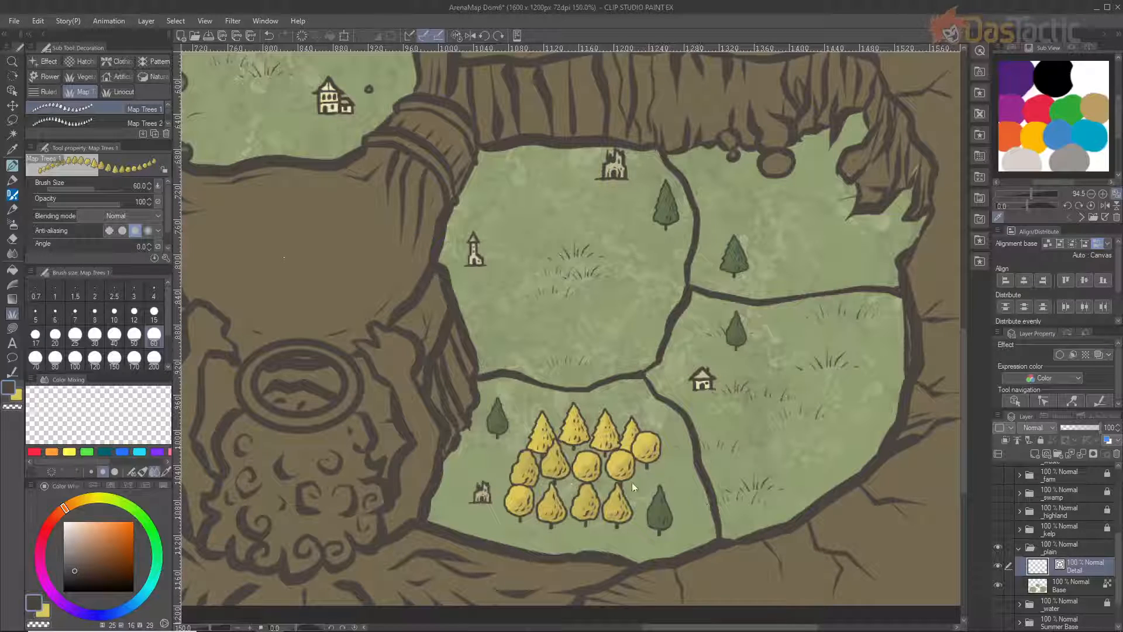
Paint a row of yellow trees across the border between two plain provinces, and undo both tree strokes
{"action": "left_click_drag", "start_coordinate": [488, 322], "coordinate": [740, 325]}
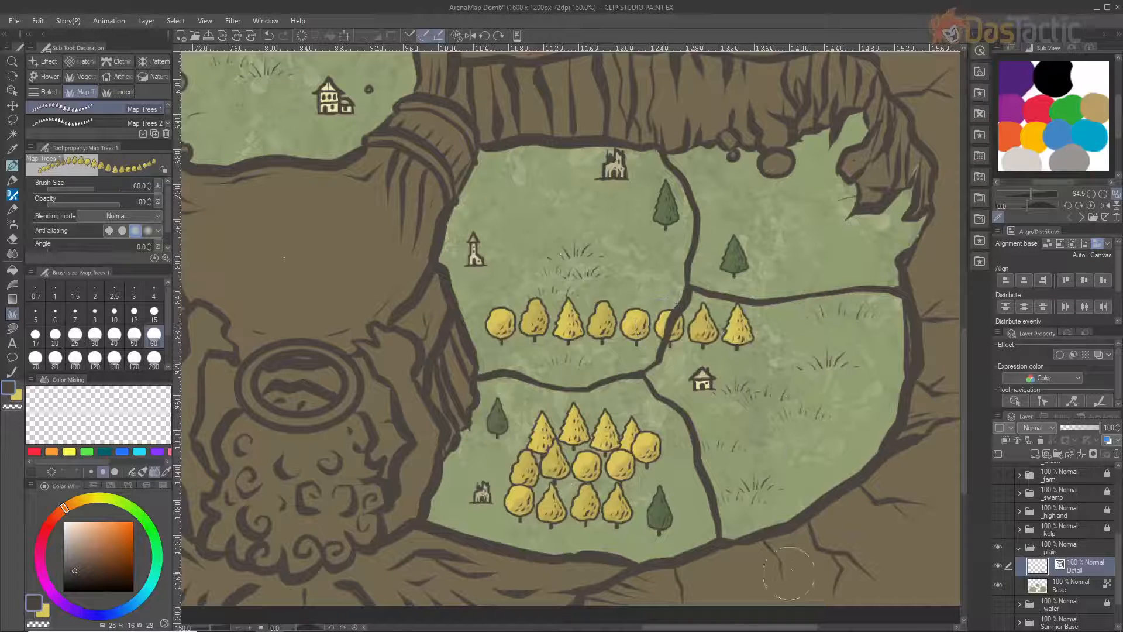
{"action": "key", "text": "ctrl+z"}
{"action": "key", "text": "ctrl+z"}
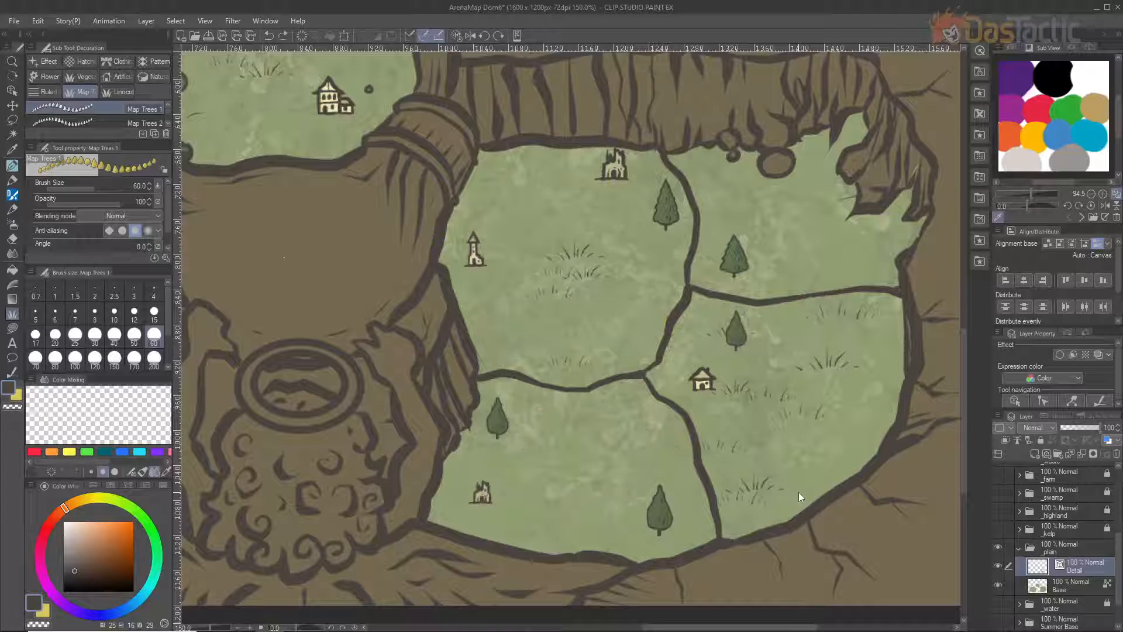
Select the tower, ruin and tree strokes one by one with the Object tool, and nudge the end point of the stroke ending at the grass
{"action": "left_click", "coordinate": [12, 90]}
{"action": "left_click", "coordinate": [470, 266]}
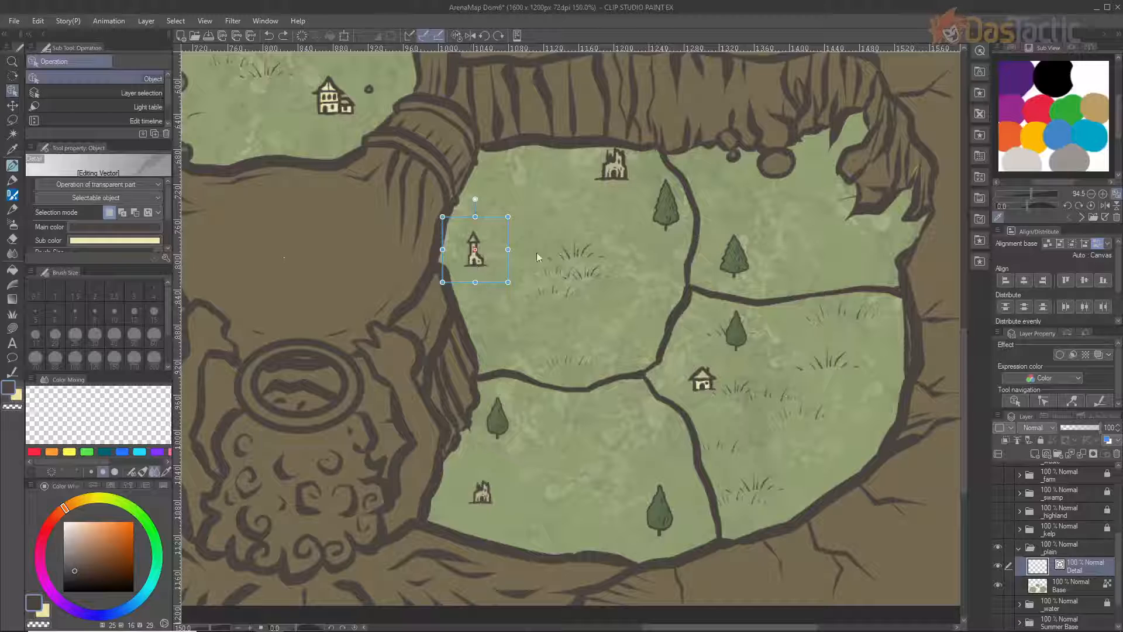
{"action": "left_click", "coordinate": [619, 170]}
{"action": "left_click", "coordinate": [662, 217]}
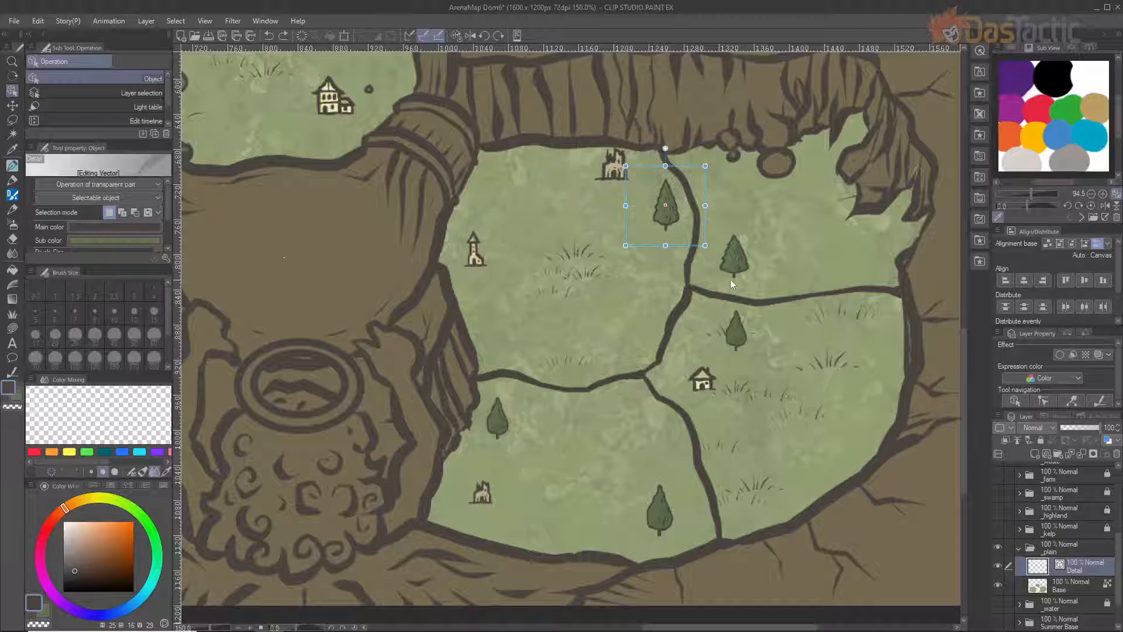
{"action": "left_click", "coordinate": [733, 265]}
{"action": "left_click", "coordinate": [736, 348]}
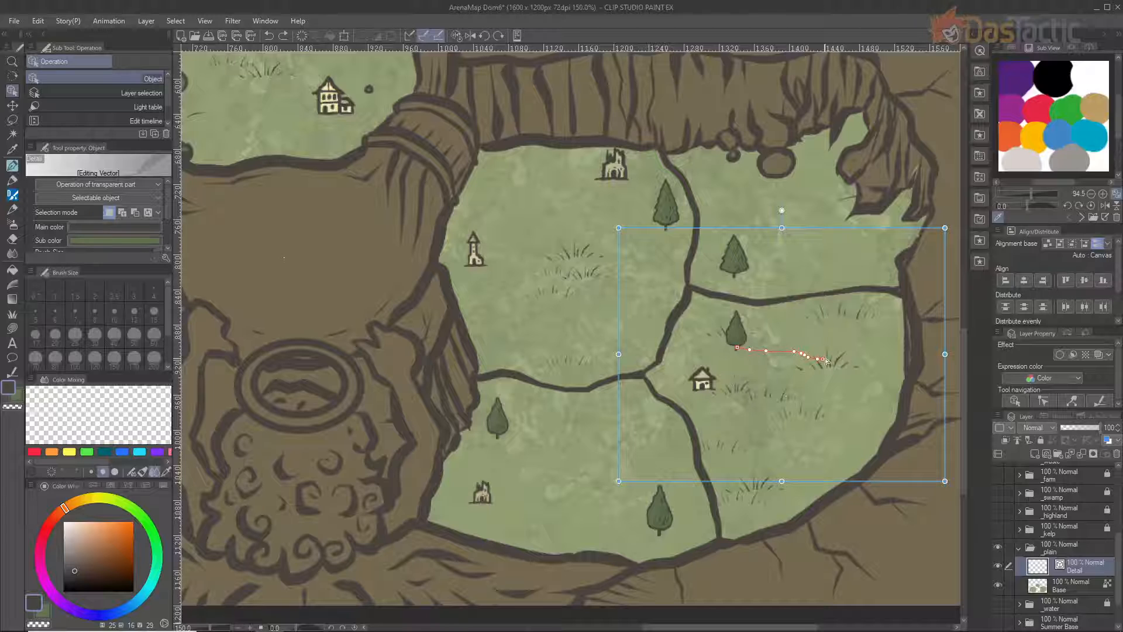
{"action": "mouse_move", "coordinate": [824, 359]}
{"action": "left_mouse_down"}
{"action": "mouse_move", "coordinate": [887, 330]}
{"action": "mouse_move", "coordinate": [827, 363]}
{"action": "left_mouse_up"}
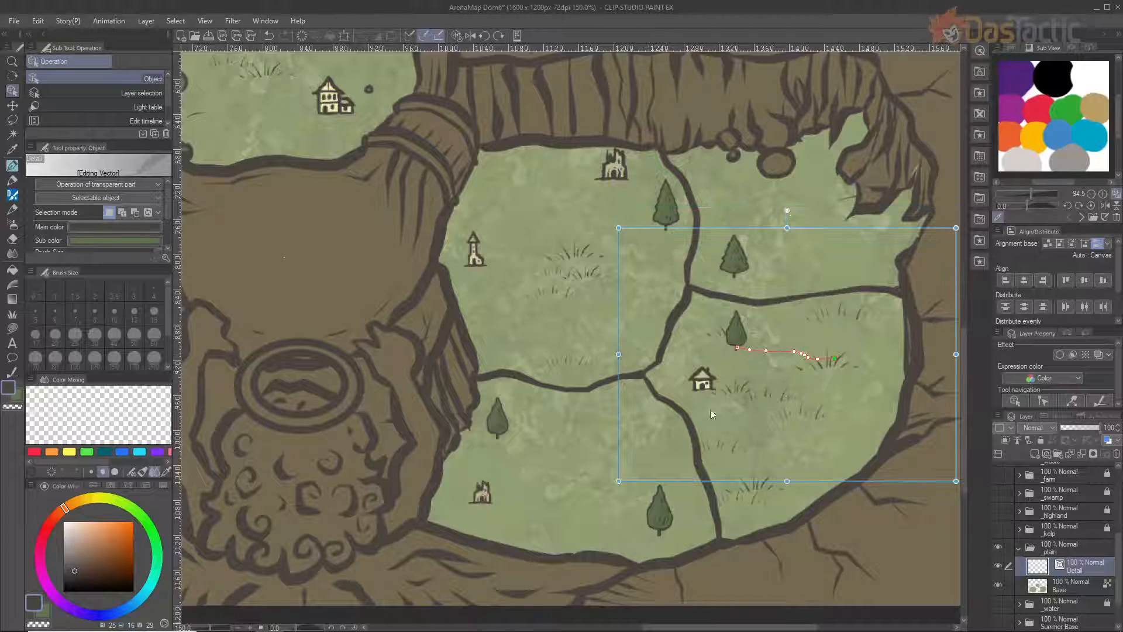
Select the house, small ruin and two tree strokes in the lower plain provinces individually to inspect them as vector objects
{"action": "left_click", "coordinate": [710, 391]}
{"action": "left_click", "coordinate": [489, 500]}
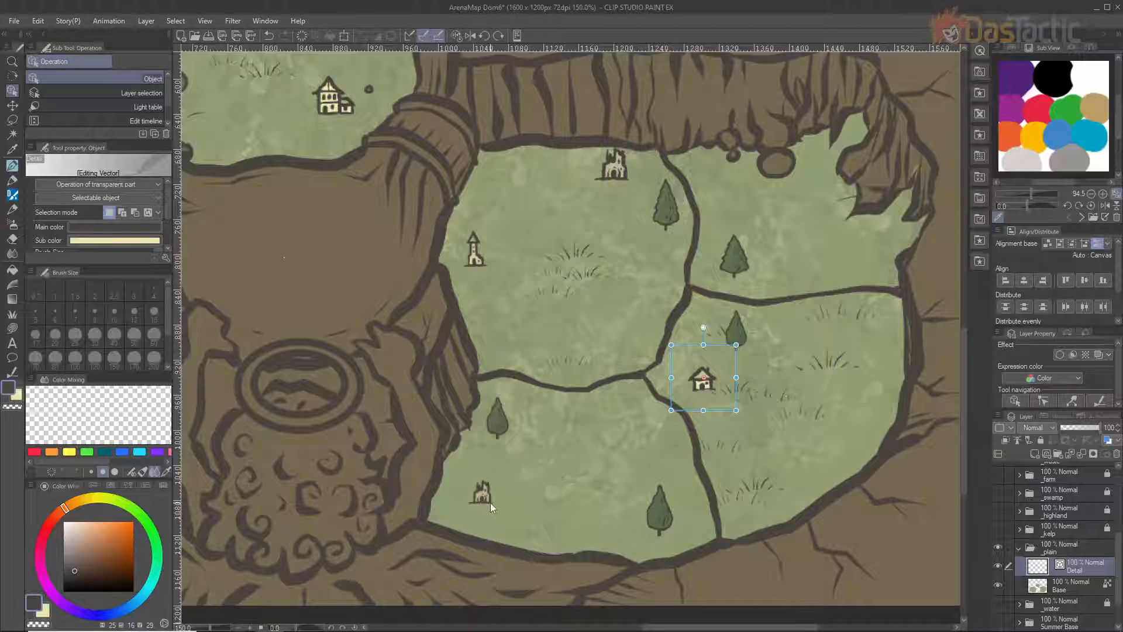
{"action": "left_click", "coordinate": [500, 424]}
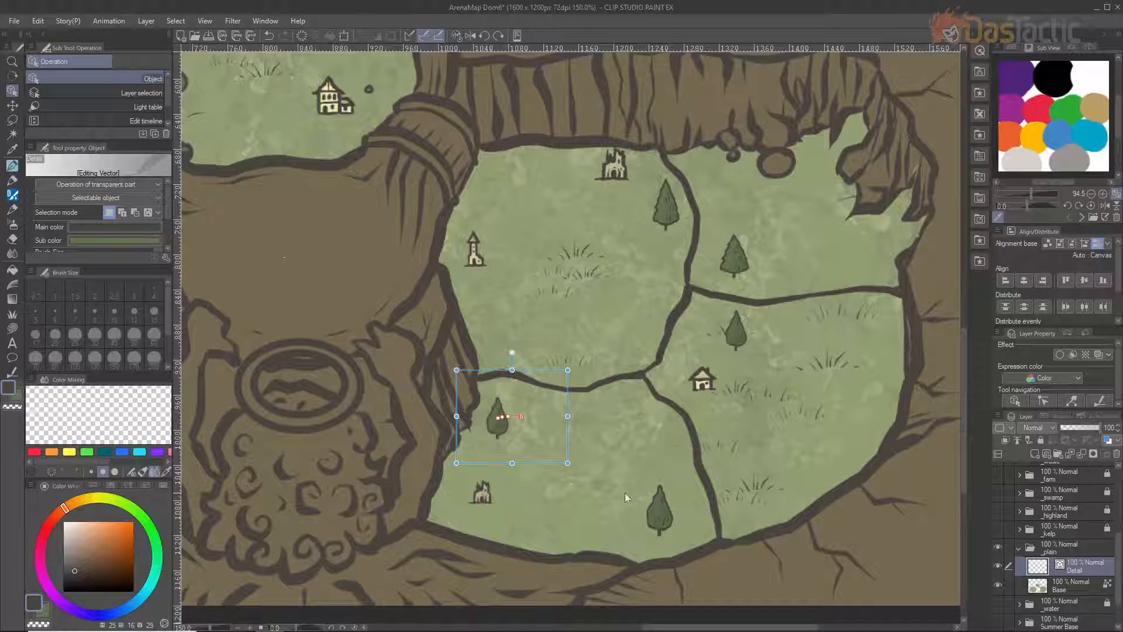
{"action": "left_click", "coordinate": [664, 512]}
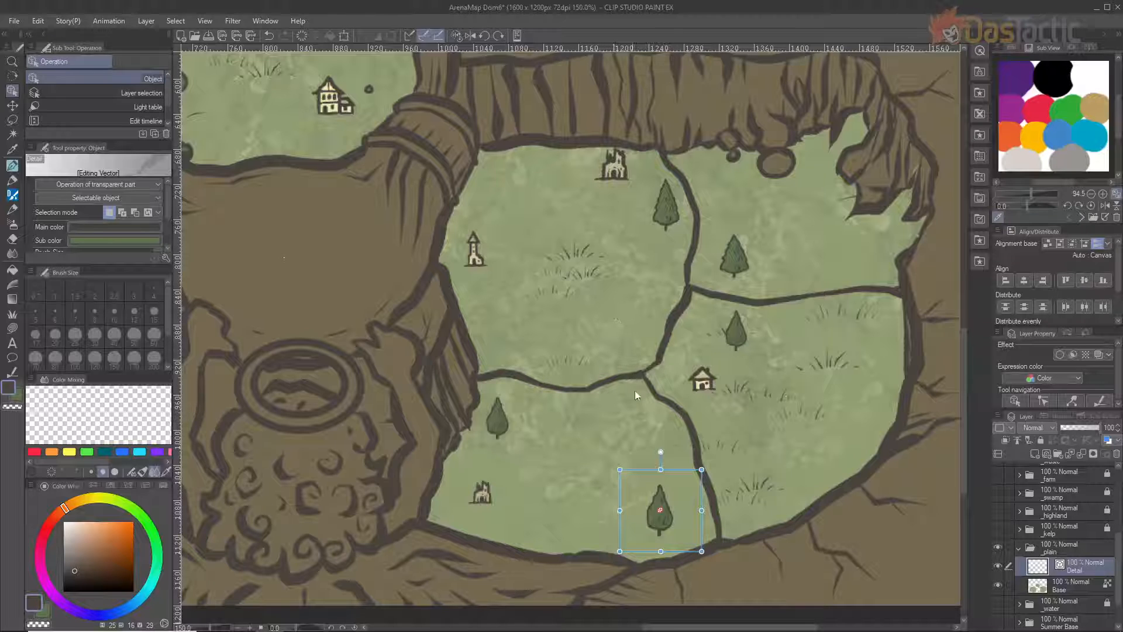
Lock the _plain folder and collapse it
{"action": "left_click", "coordinate": [1076, 546]}
{"action": "left_click", "coordinate": [1042, 442]}
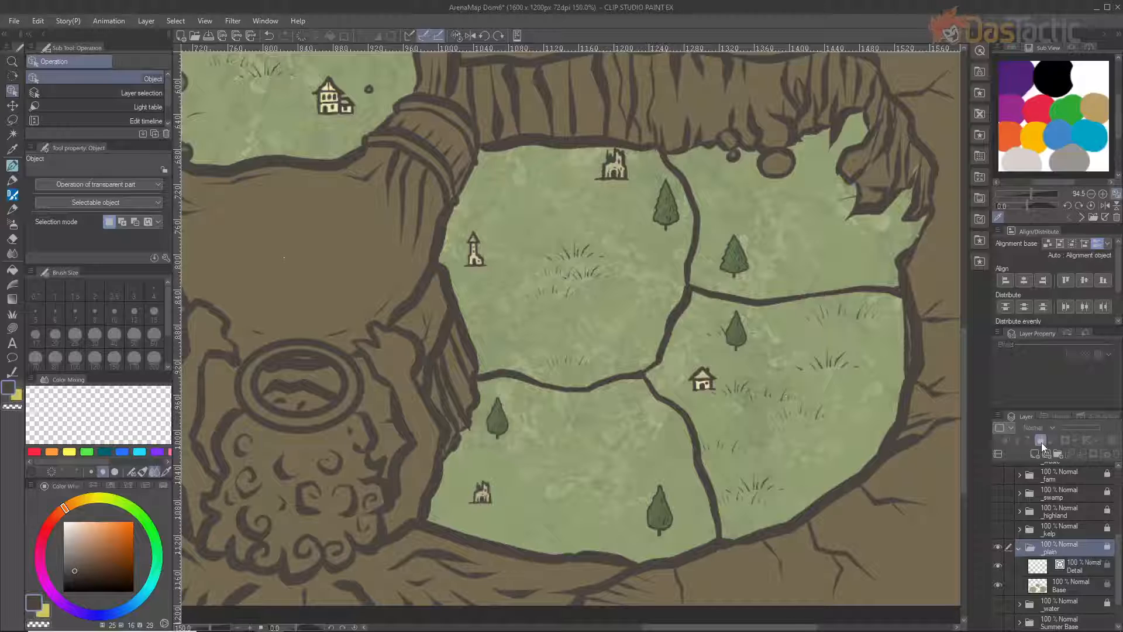
{"action": "left_click", "coordinate": [1020, 548]}
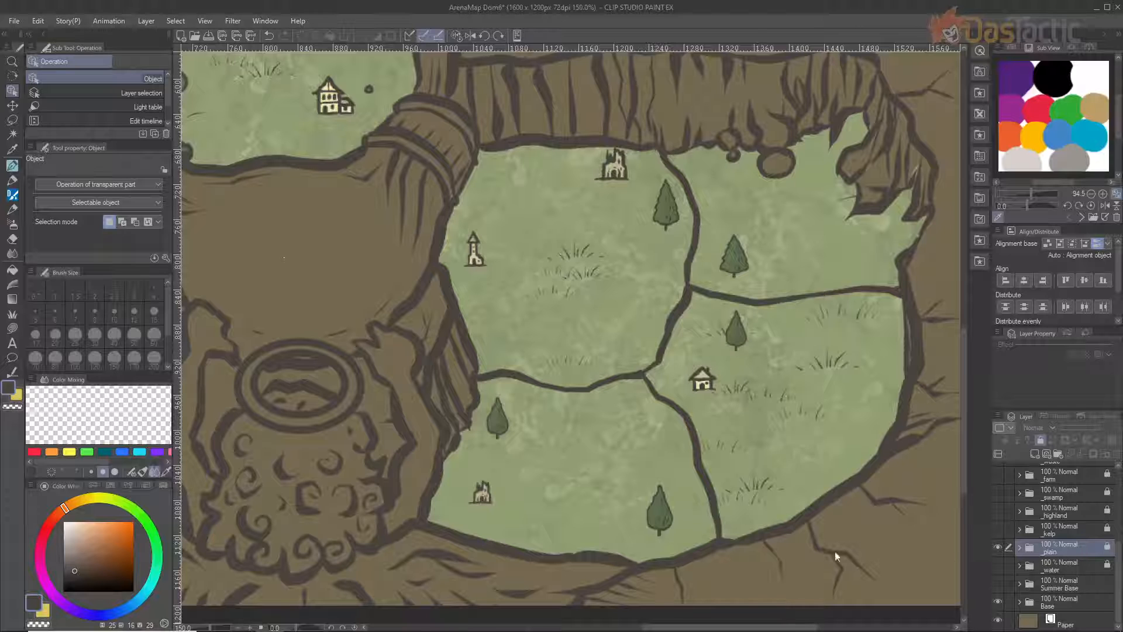
Show the Summer Base folder, view the whole map with its painted background, and hide the folder again
{"action": "scroll", "coordinate": [366, 403], "scroll_direction": "down", "scroll_amount": 4}
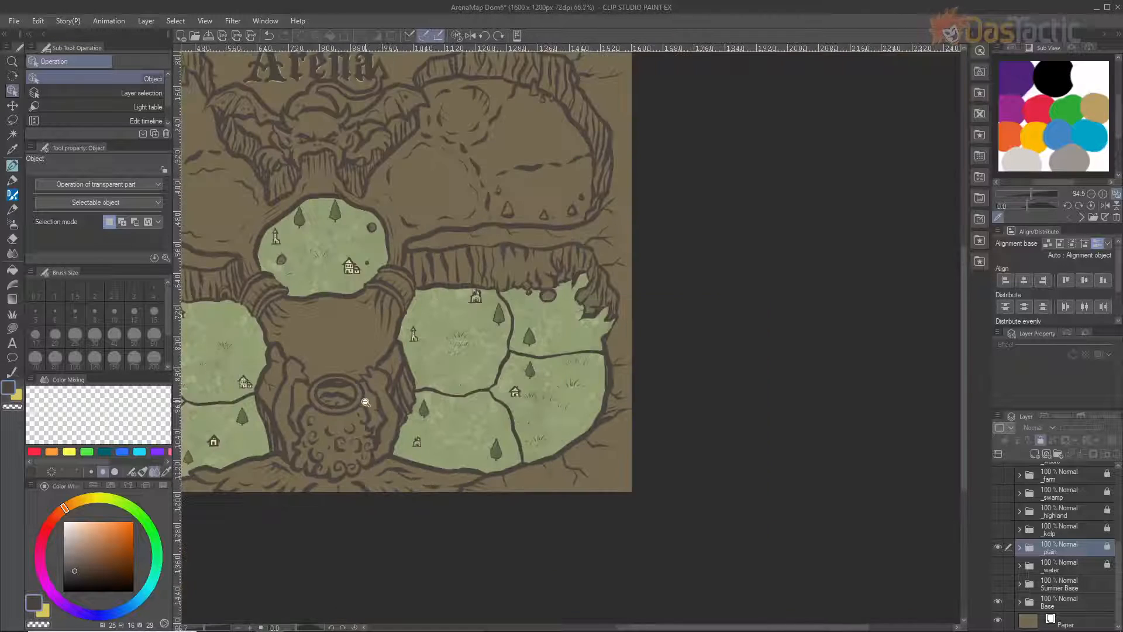
{"action": "scroll", "coordinate": [360, 401], "scroll_direction": "left", "scroll_amount": 4}
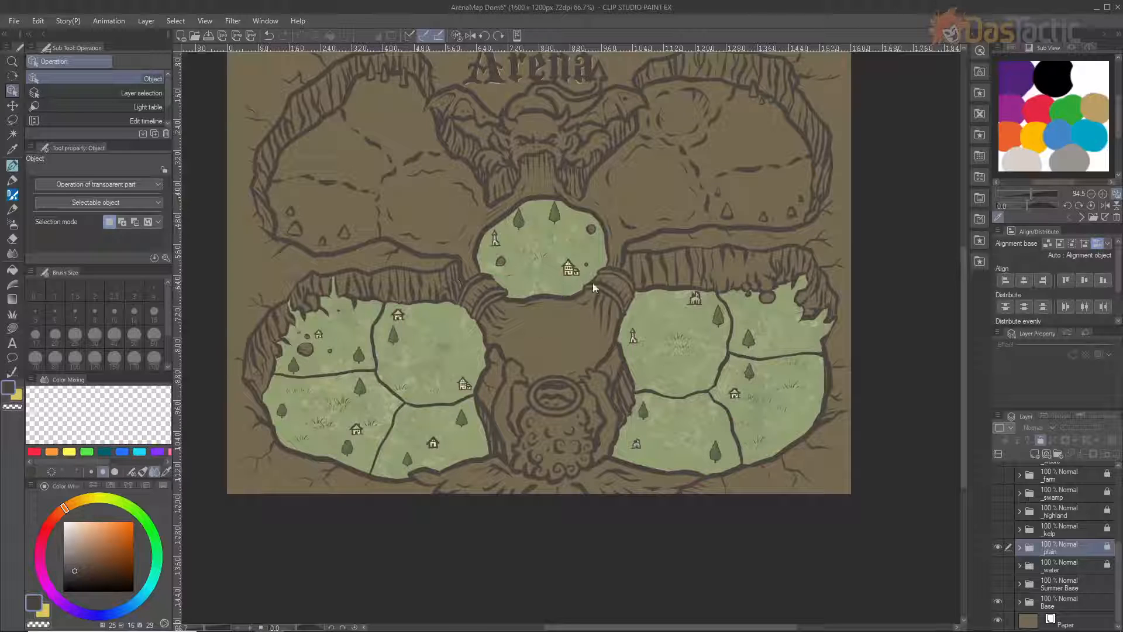
{"action": "scroll", "coordinate": [634, 234], "scroll_direction": "up", "scroll_amount": 2}
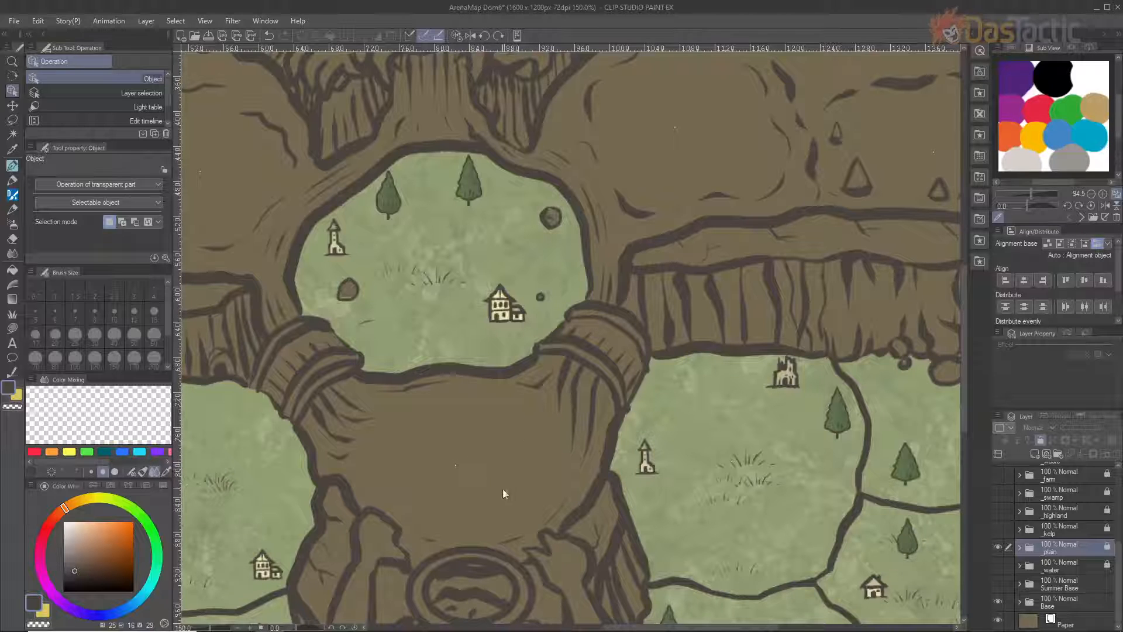
{"action": "scroll", "coordinate": [436, 444], "scroll_direction": "down", "scroll_amount": 1}
{"action": "left_click_drag", "start_coordinate": [513, 478], "coordinate": [616, 359]}
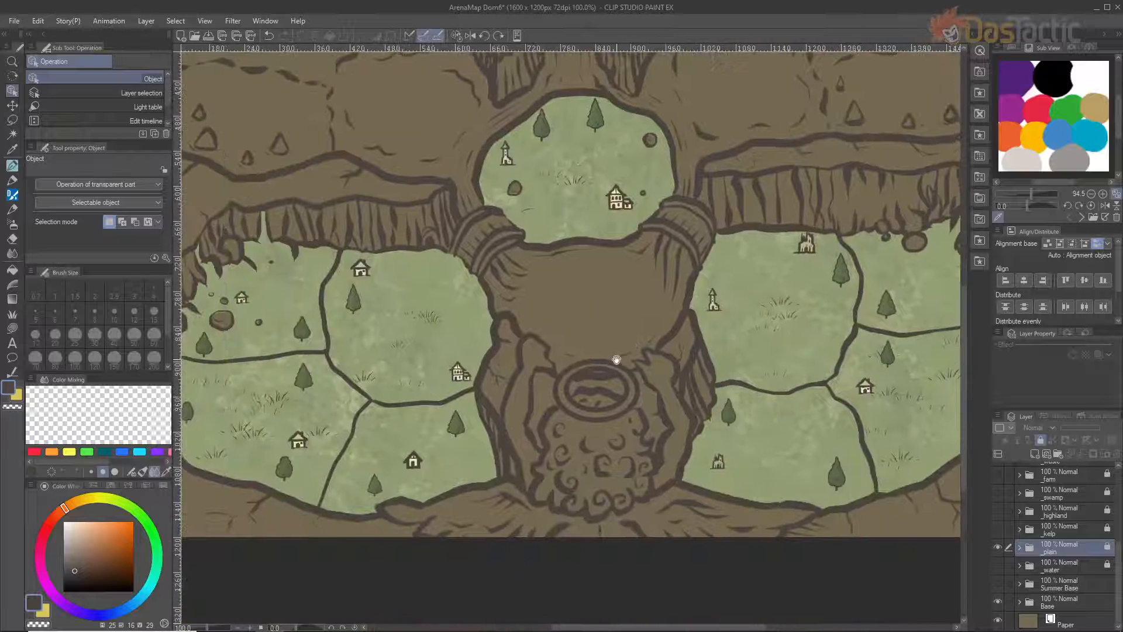
{"action": "left_click", "coordinate": [999, 583]}
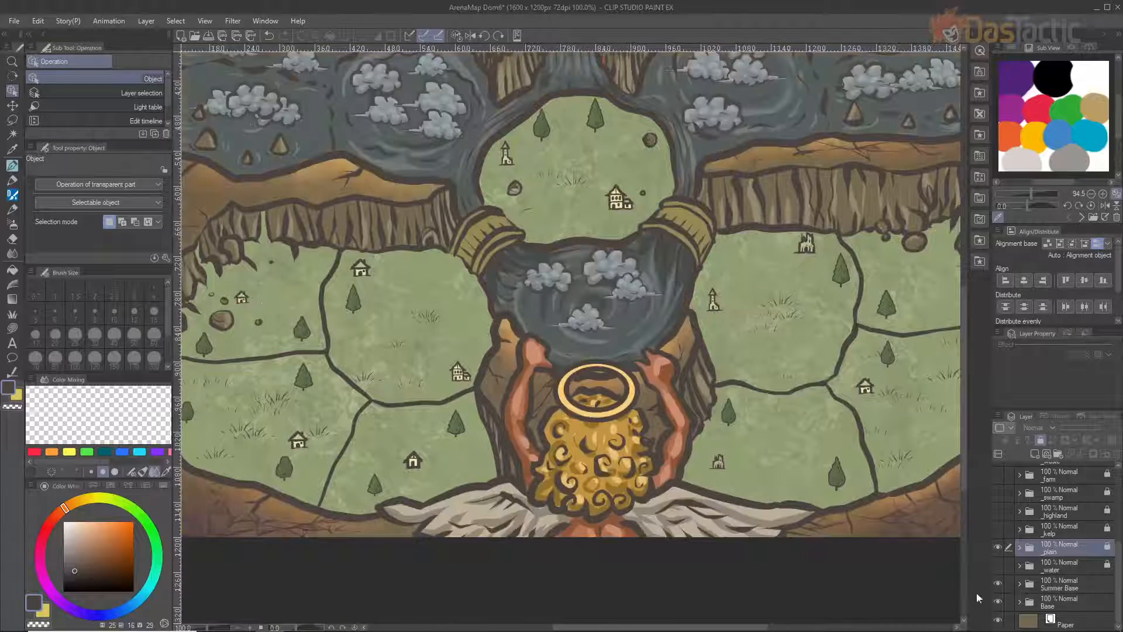
{"action": "scroll", "coordinate": [616, 355], "scroll_direction": "down", "scroll_amount": 2}
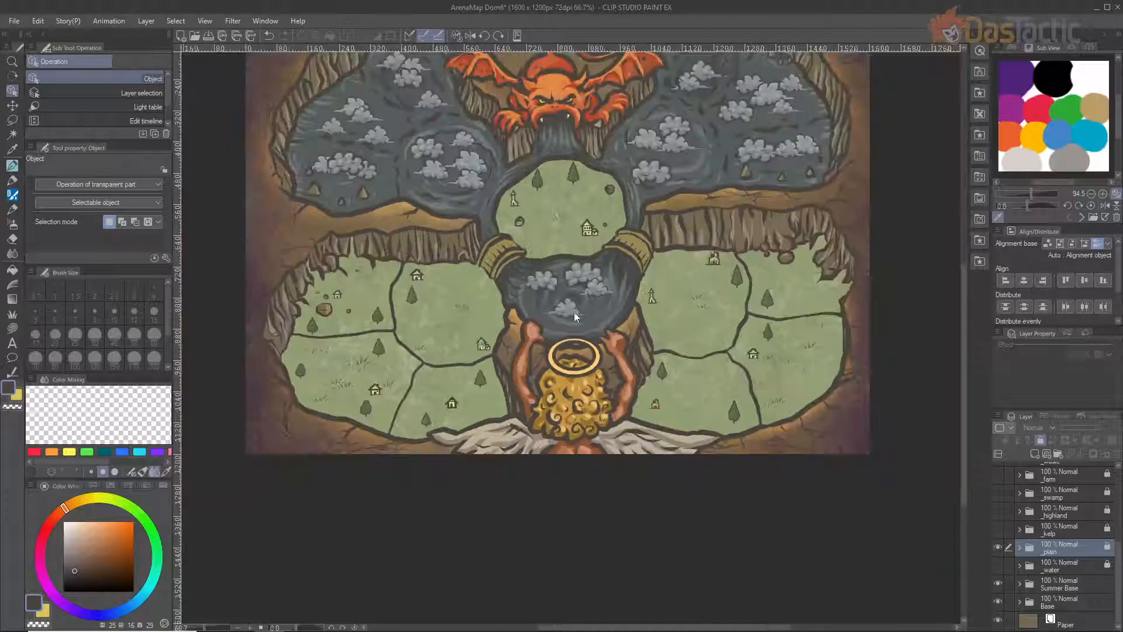
{"action": "left_click_drag", "start_coordinate": [591, 337], "coordinate": [580, 354]}
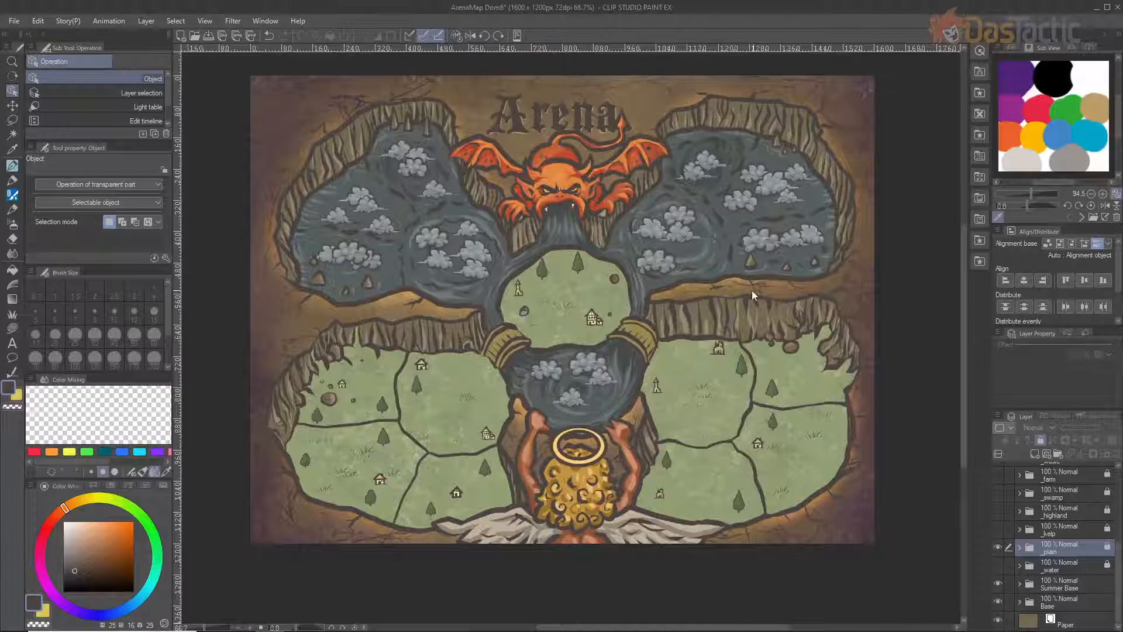
{"action": "left_click", "coordinate": [996, 583]}
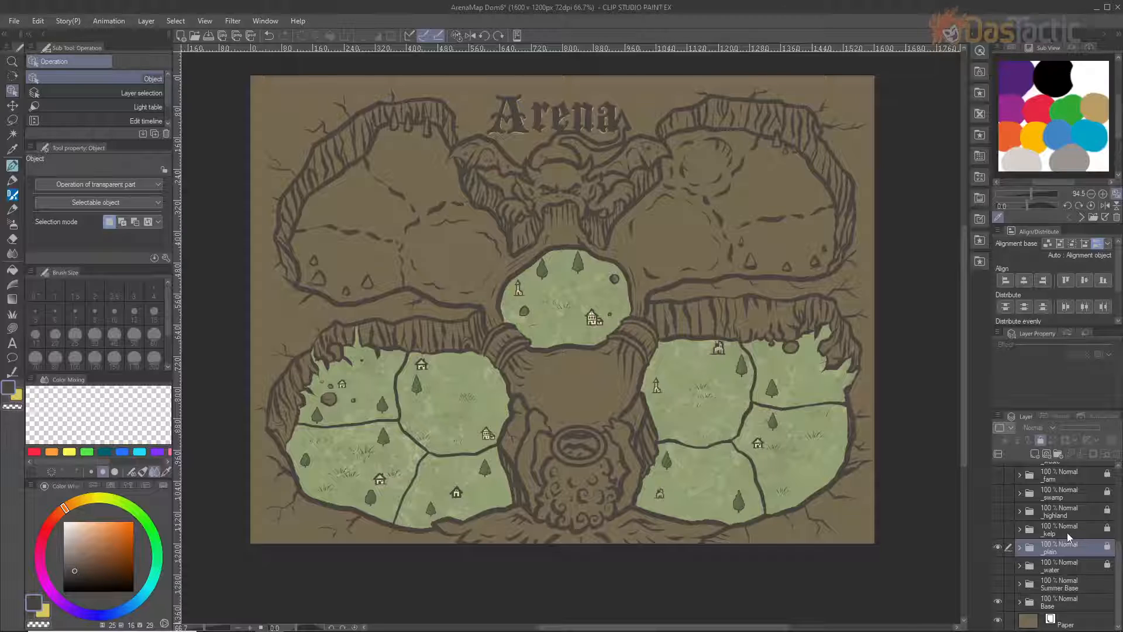
Hide the _plain folder so that only the outlines and base remain
{"action": "scroll", "coordinate": [1067, 543], "scroll_direction": "up", "scroll_amount": 2}
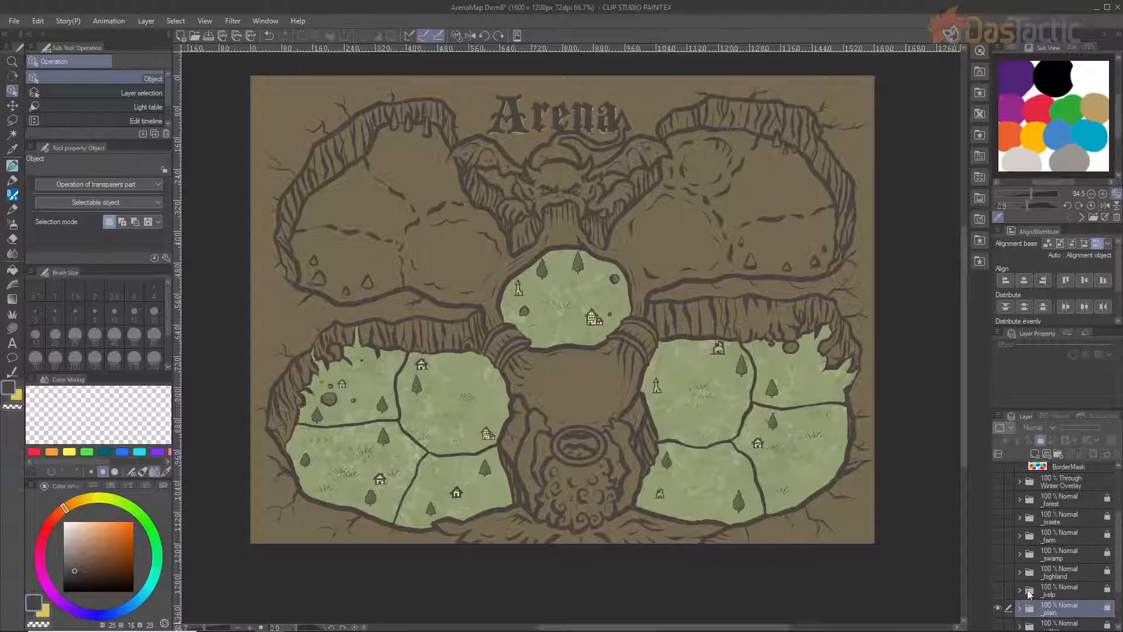
{"action": "left_click", "coordinate": [998, 563]}
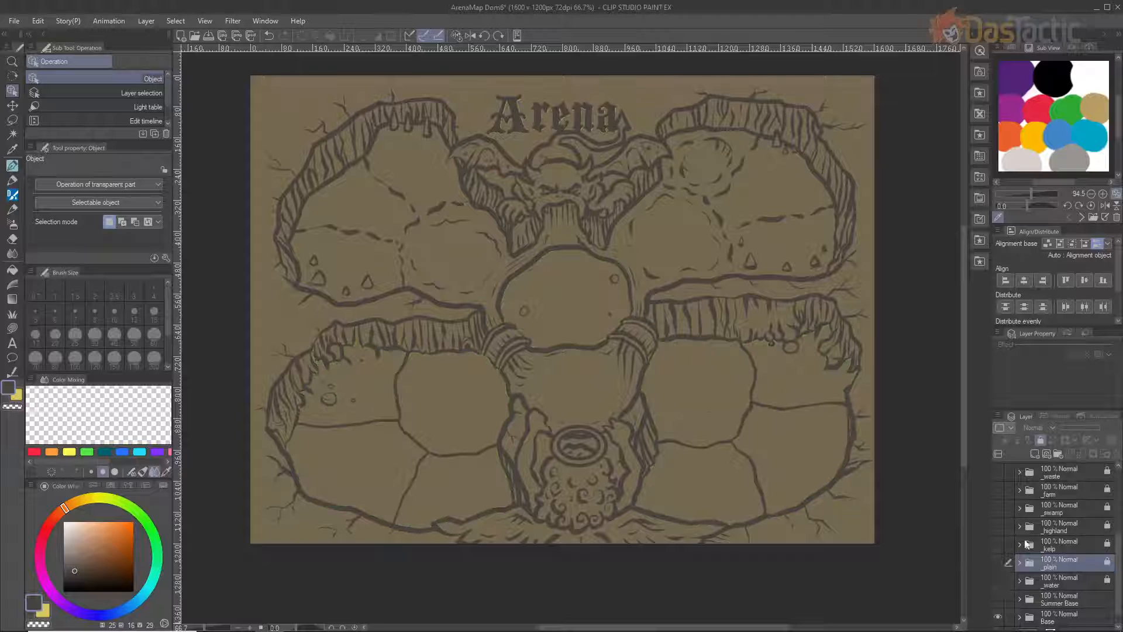
Show the BorderMask layer to examine the province colours, hide it again and collapse the Foreground folder
{"action": "scroll", "coordinate": [1039, 543], "scroll_direction": "up", "scroll_amount": 5}
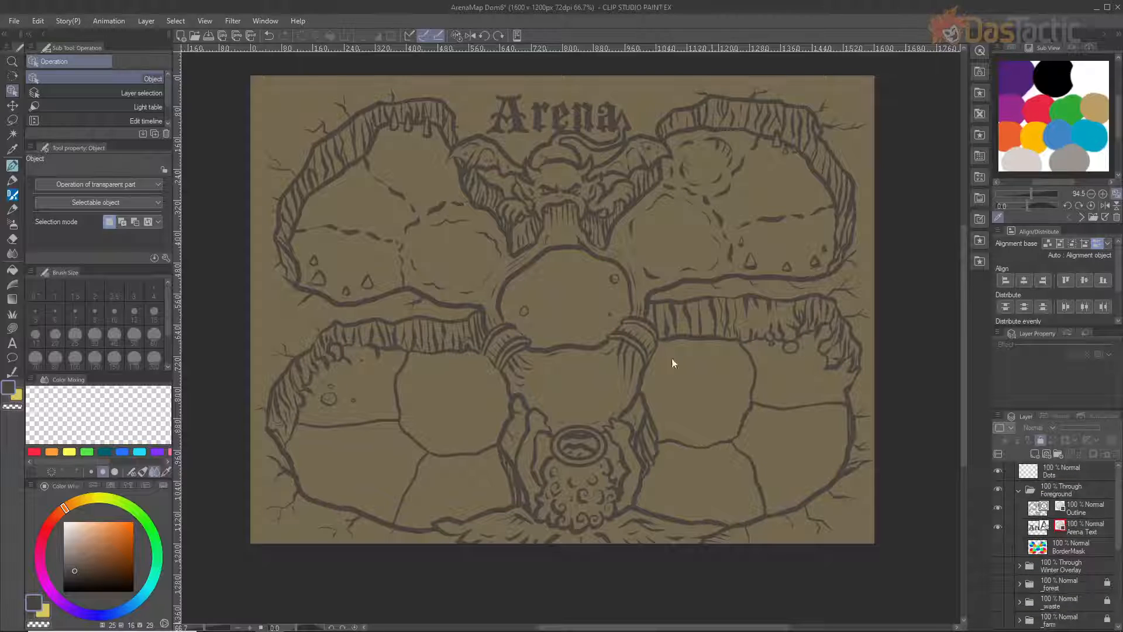
{"action": "left_click", "coordinate": [998, 546]}
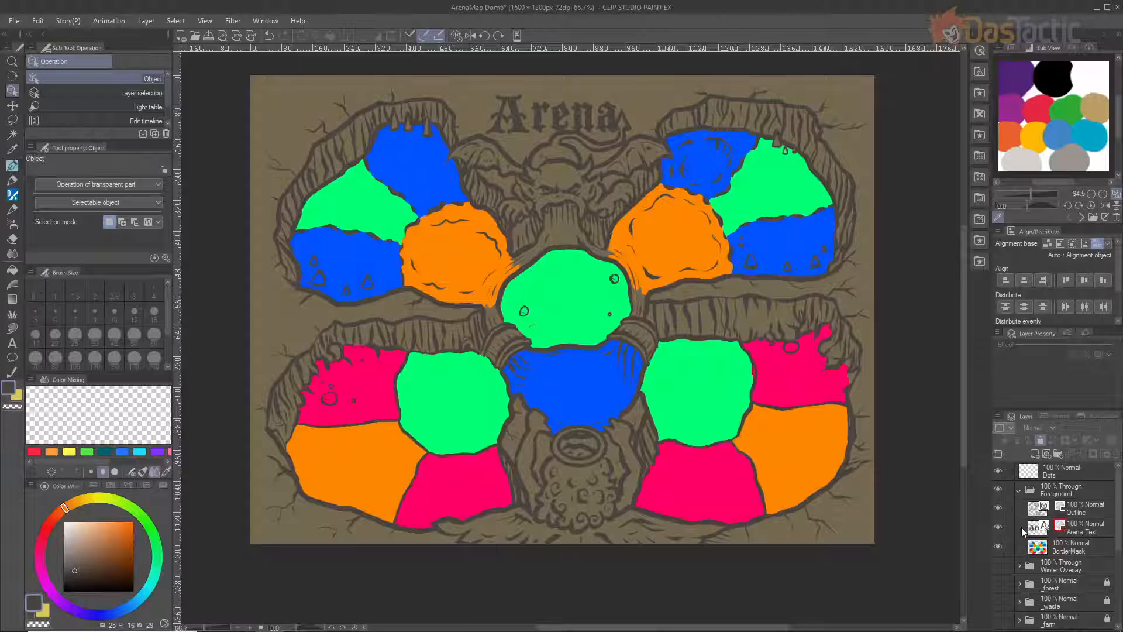
{"action": "left_click", "coordinate": [1020, 492]}
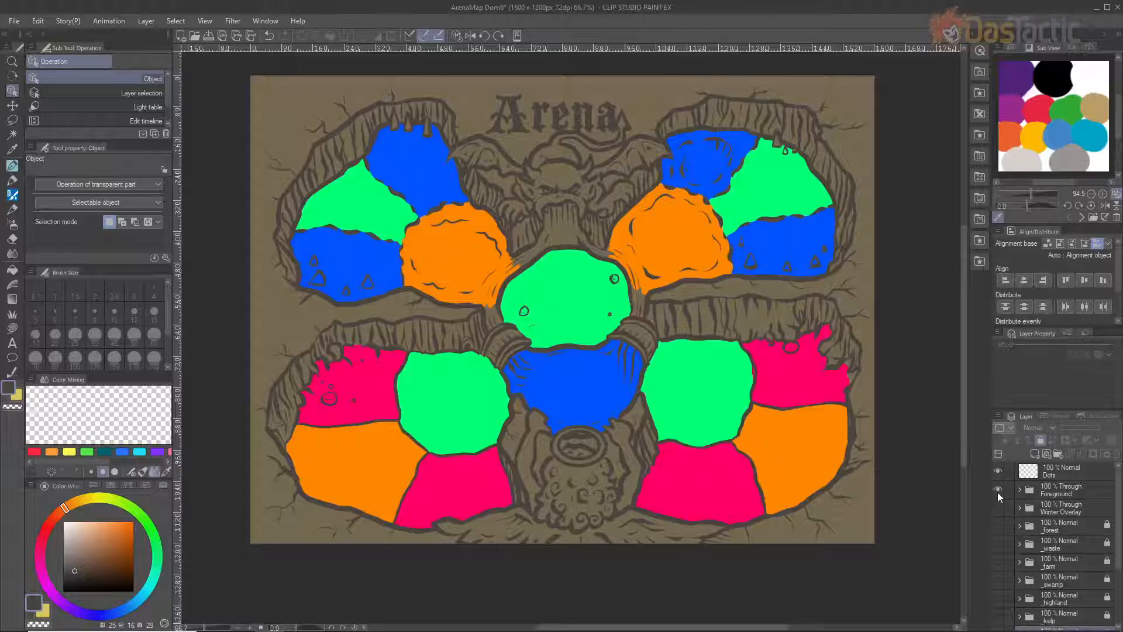
{"action": "left_click", "coordinate": [1018, 490]}
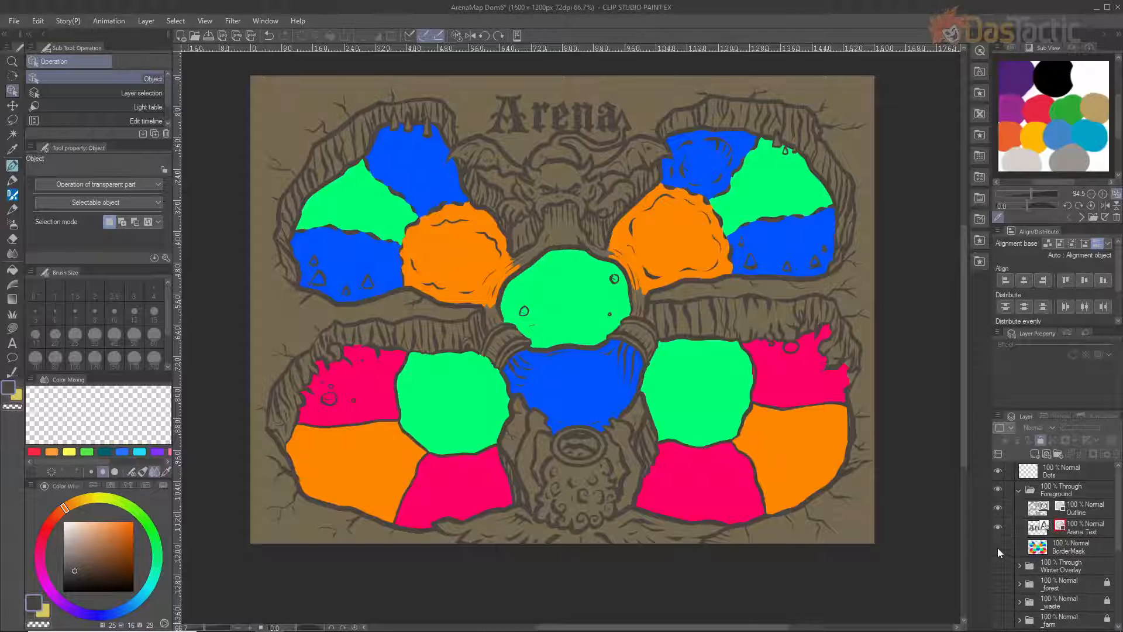
{"action": "left_click", "coordinate": [998, 547]}
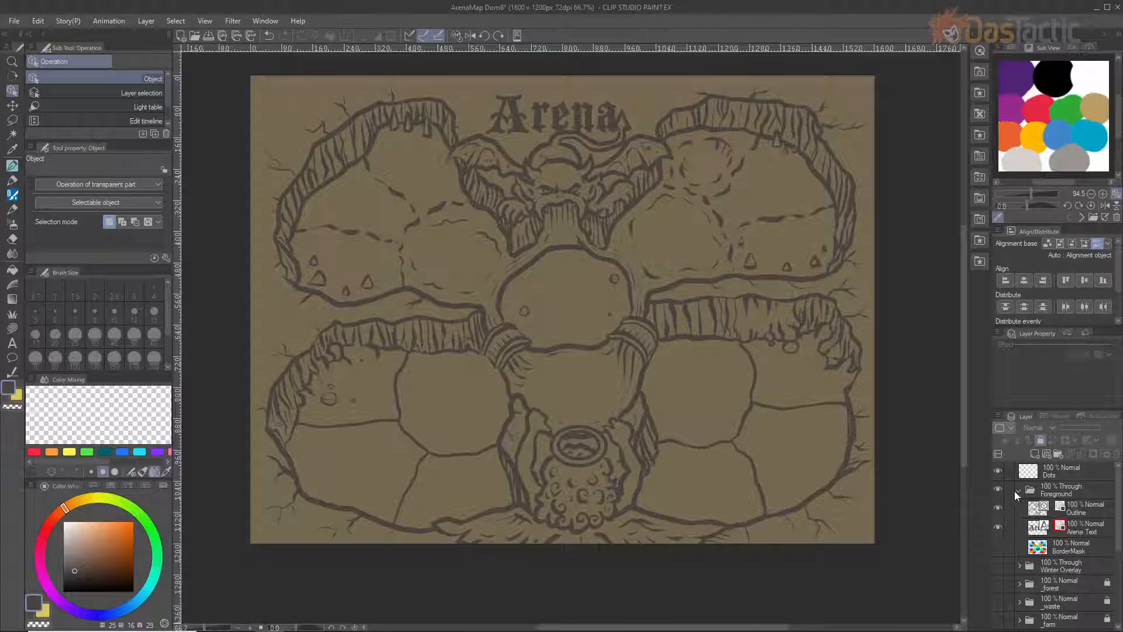
{"action": "left_click", "coordinate": [1019, 493]}
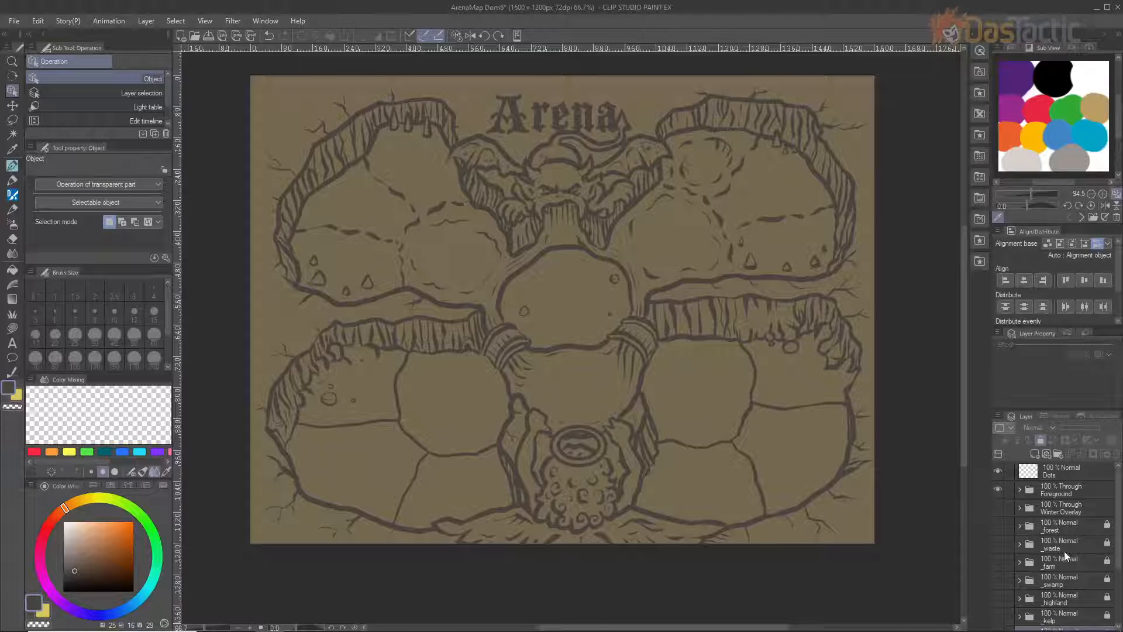
Show the _waste terrain folder with the Winter Overlay folder above it, and examine the snowy provinces up close
{"action": "left_click", "coordinate": [998, 544]}
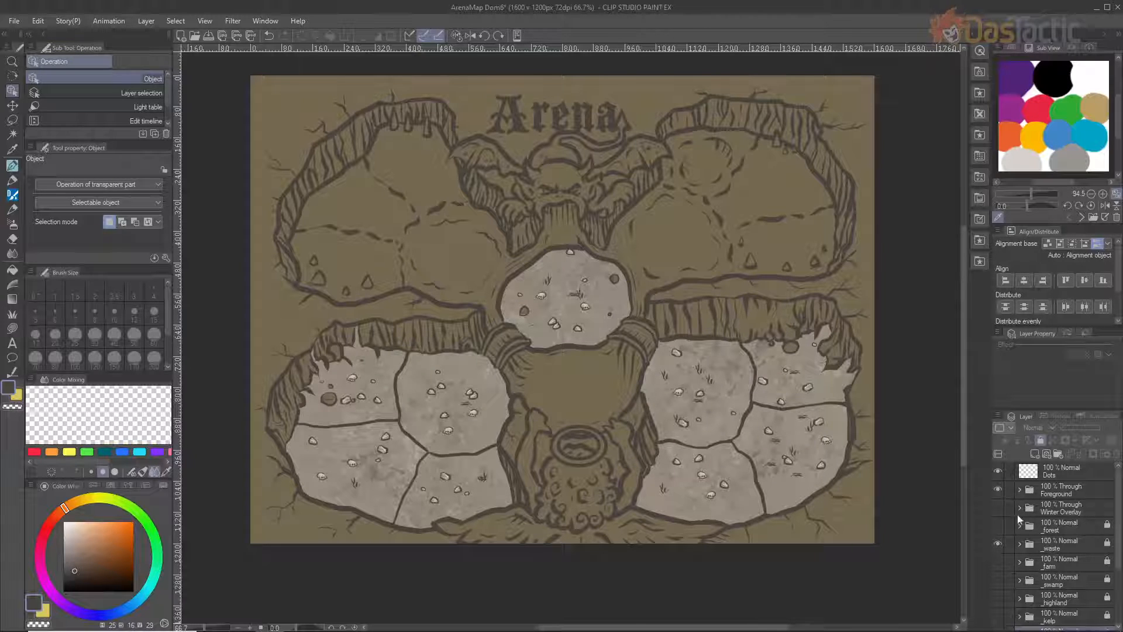
{"action": "left_click", "coordinate": [998, 508]}
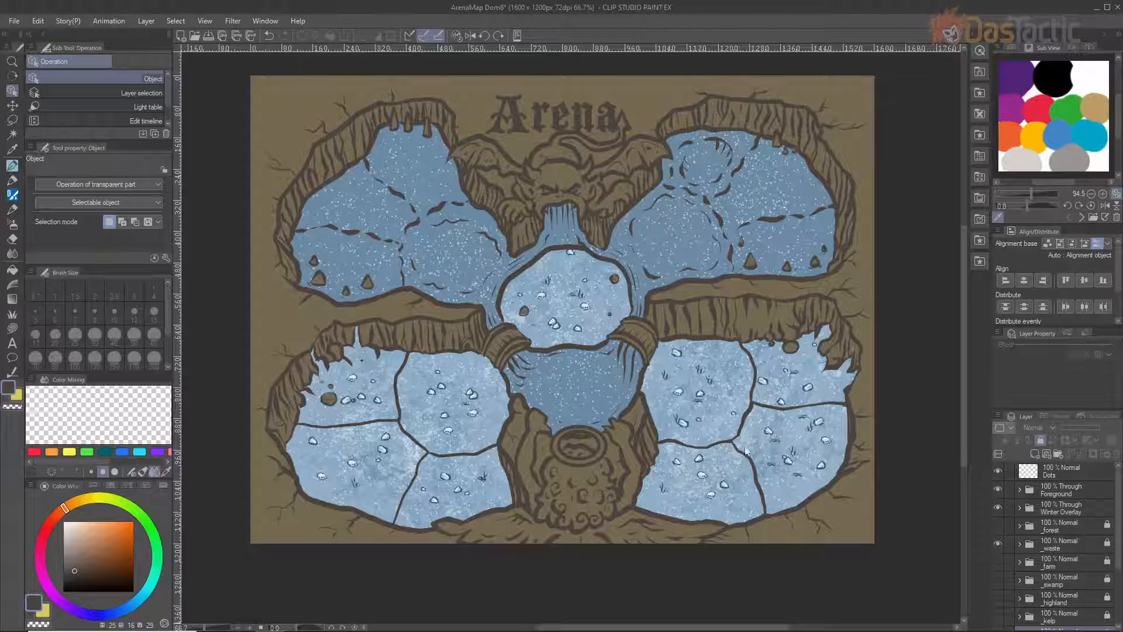
{"action": "scroll", "coordinate": [720, 407], "scroll_direction": "up", "scroll_amount": 3}
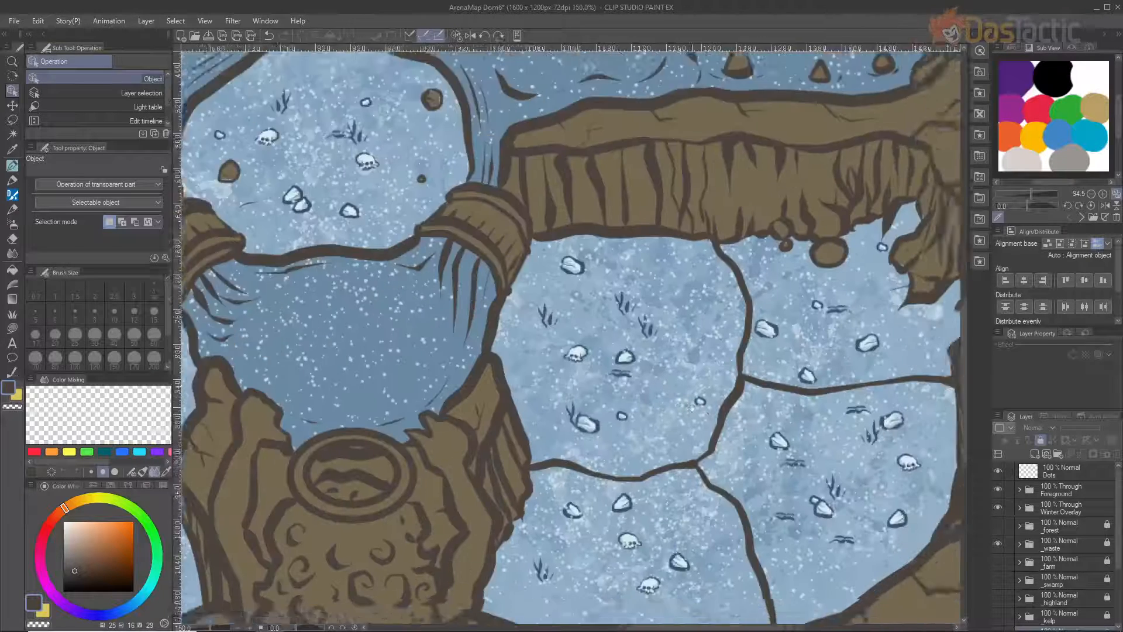
{"action": "left_click_drag", "start_coordinate": [693, 407], "coordinate": [592, 335]}
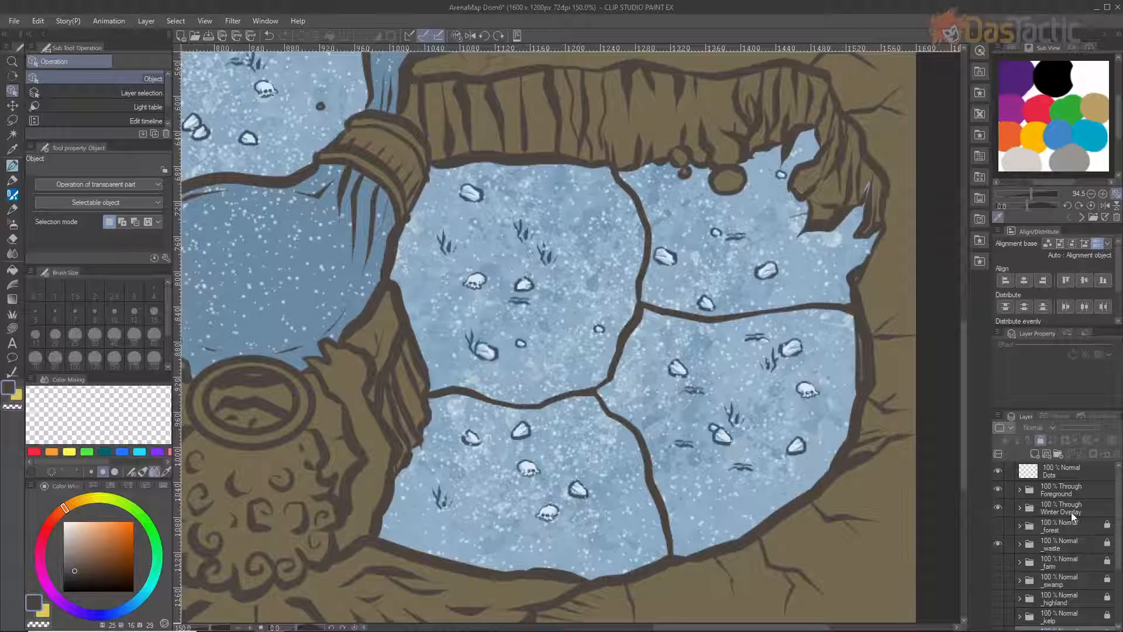
Expand the Winter Overlay folder and toggle its gradient map layer repeatedly to compare the provinces with and without the winter tint
{"action": "left_click", "coordinate": [1021, 507]}
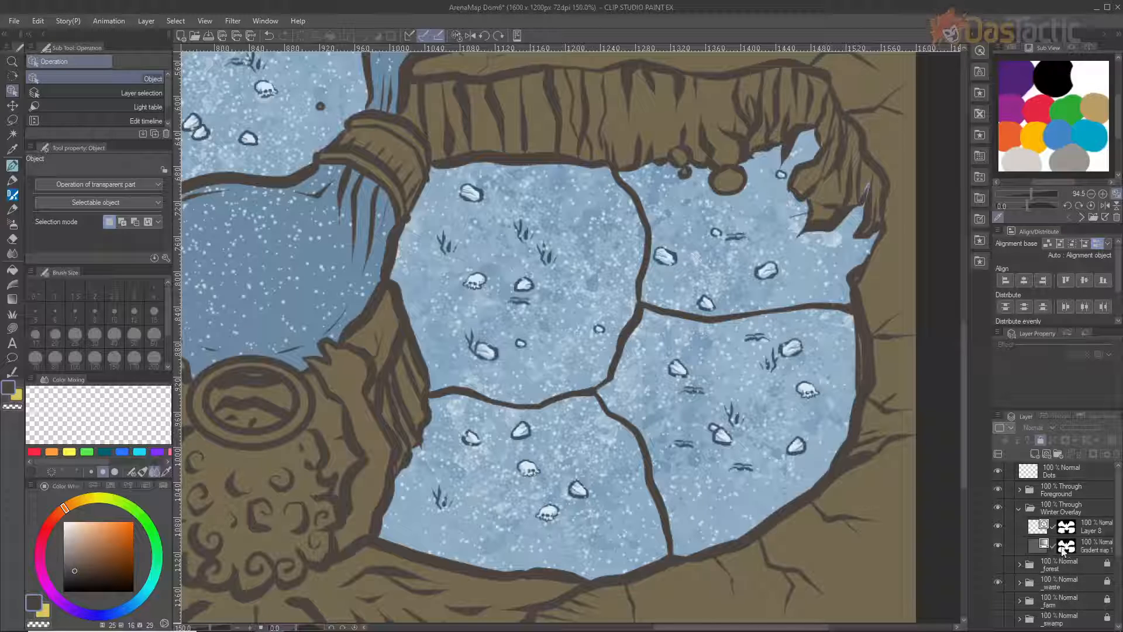
{"action": "left_click", "coordinate": [999, 546]}
{"action": "left_click", "coordinate": [1000, 546]}
{"action": "left_click", "coordinate": [1000, 545]}
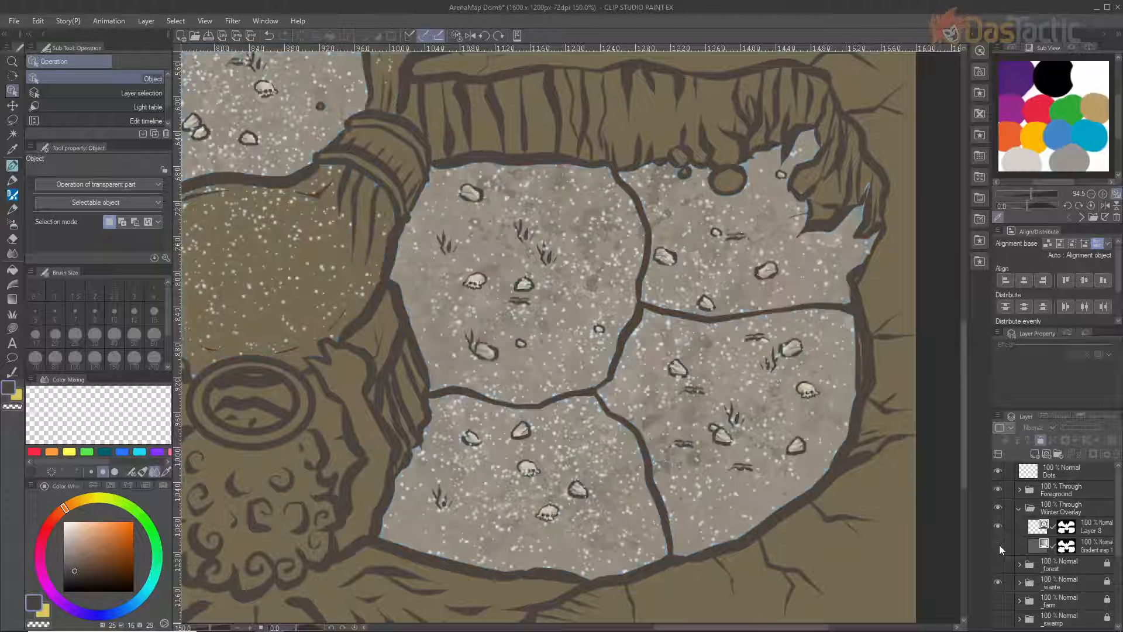
{"action": "left_click", "coordinate": [999, 546]}
{"action": "left_click", "coordinate": [1000, 545]}
{"action": "left_click", "coordinate": [1002, 549]}
{"action": "left_click", "coordinate": [1002, 548]}
{"action": "left_click", "coordinate": [1001, 549]}
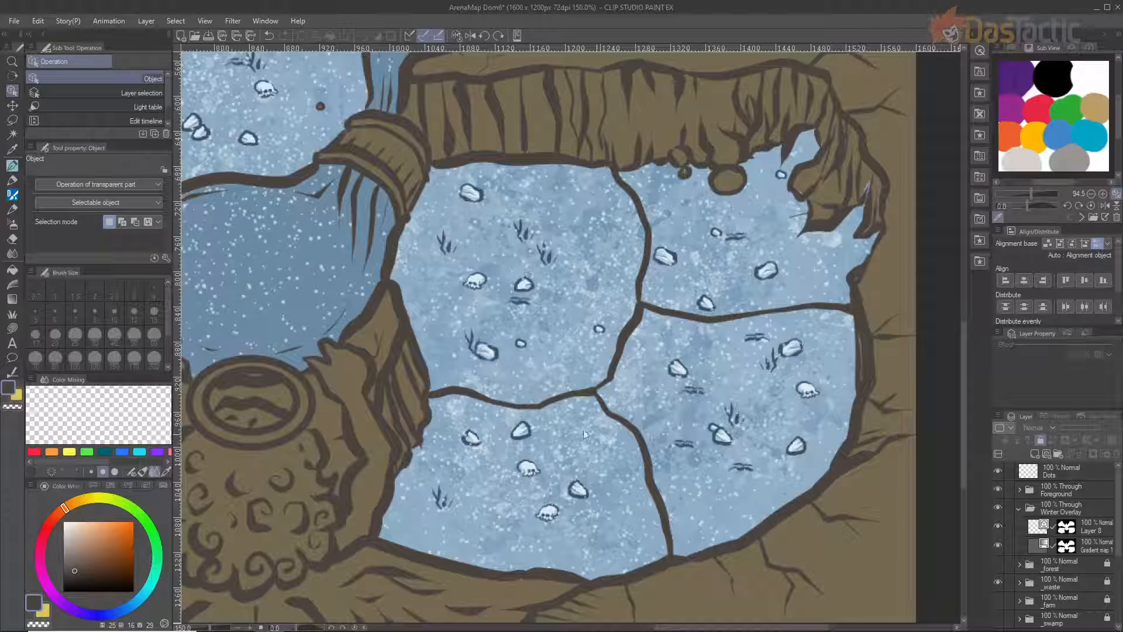
{"action": "left_click", "coordinate": [370, 351], "text": "ctrl+alt"}
{"action": "left_click", "coordinate": [370, 351], "text": "alt"}
{"action": "left_click_drag", "start_coordinate": [332, 353], "coordinate": [539, 428]}
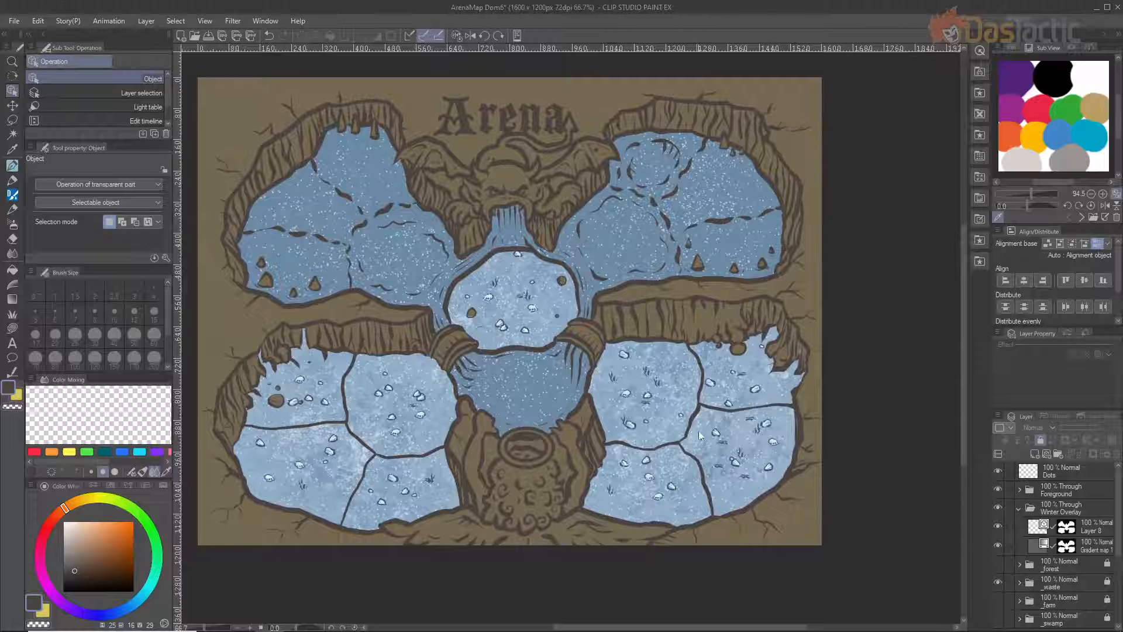
Hide the _waste terrain folder, show the _farm folder under the Winter Overlay and examine the snowy farm provinces up close
{"action": "left_click", "coordinate": [999, 583]}
{"action": "left_click", "coordinate": [999, 600]}
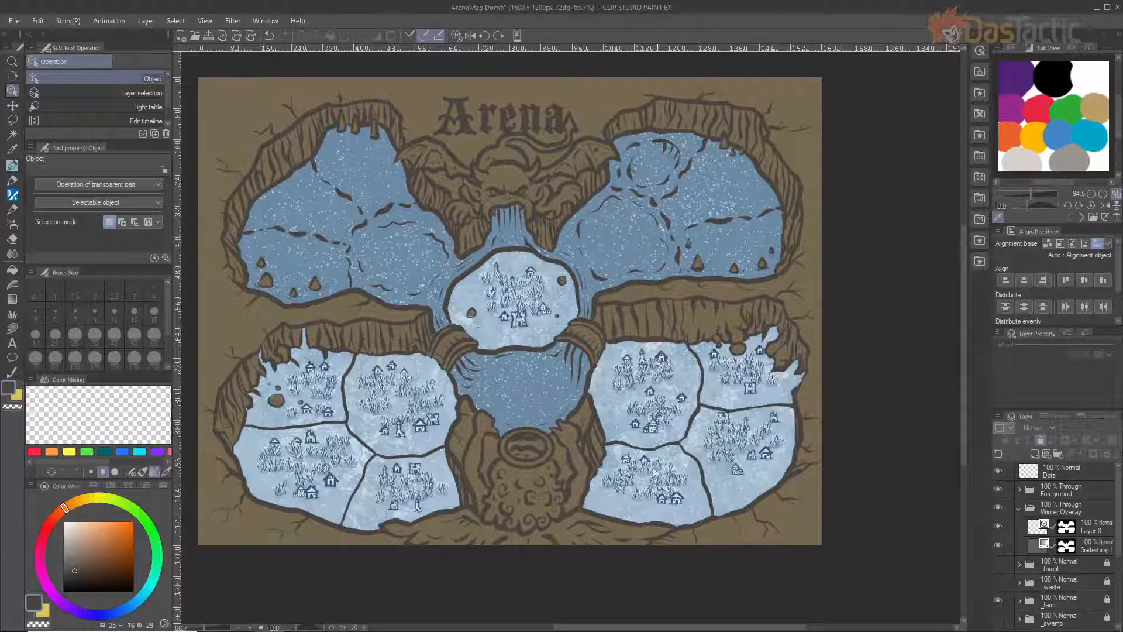
{"action": "scroll", "coordinate": [654, 472], "scroll_direction": "up", "scroll_amount": 3}
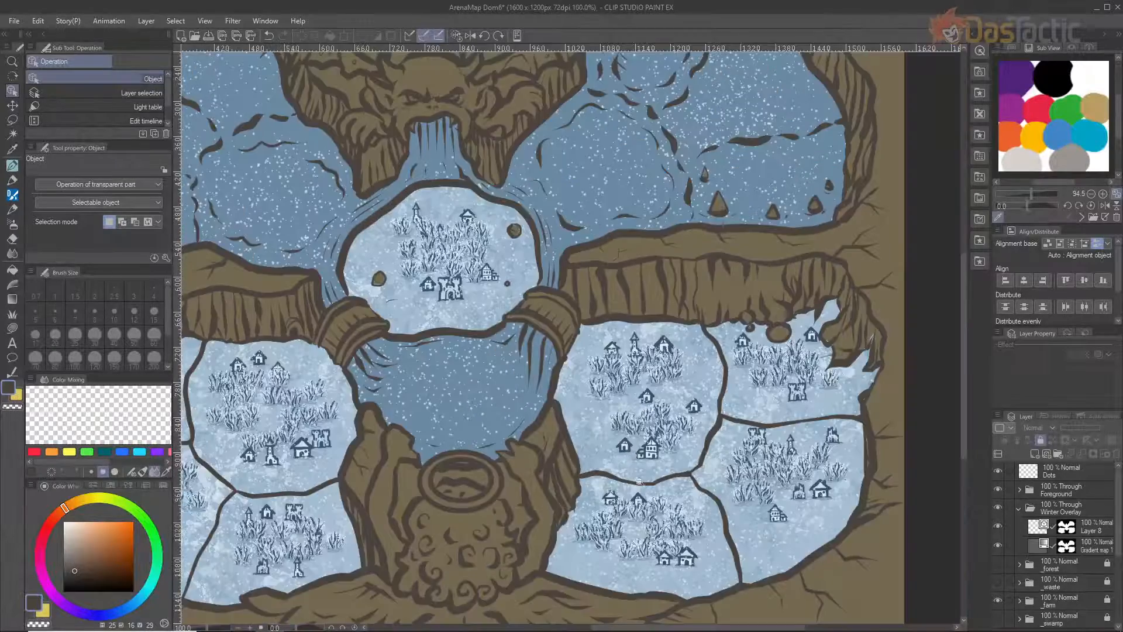
{"action": "left_click_drag", "start_coordinate": [639, 481], "coordinate": [646, 360]}
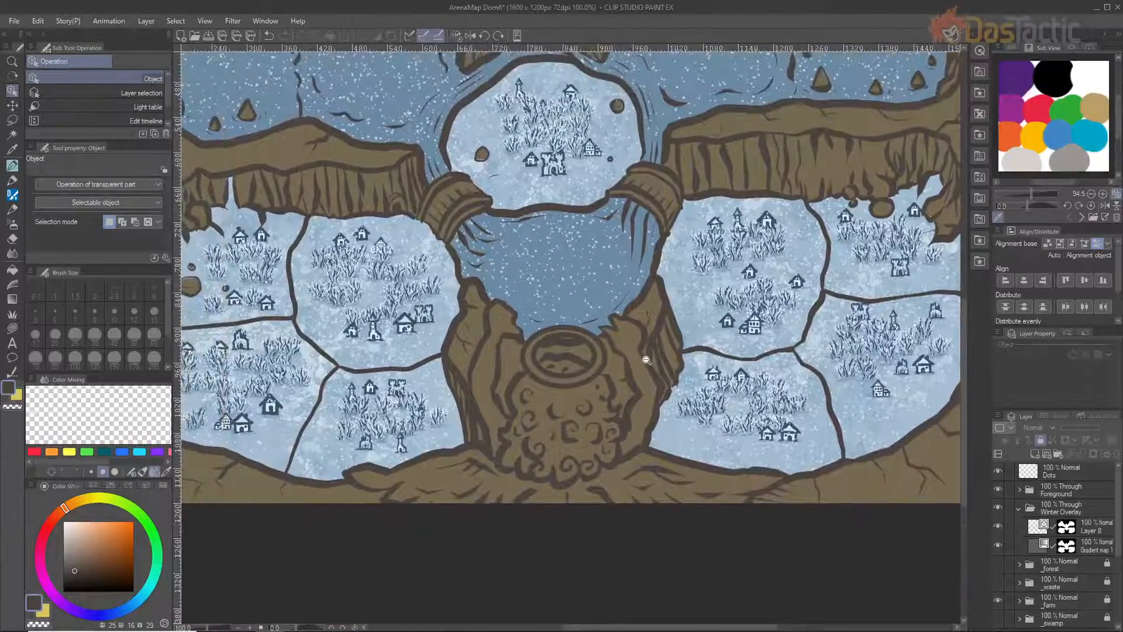
{"action": "scroll", "coordinate": [646, 360], "scroll_direction": "down", "scroll_amount": 2}
{"action": "scroll", "coordinate": [650, 357], "scroll_direction": "down", "scroll_amount": 1}
{"action": "left_click_drag", "start_coordinate": [650, 404], "coordinate": [668, 447]}
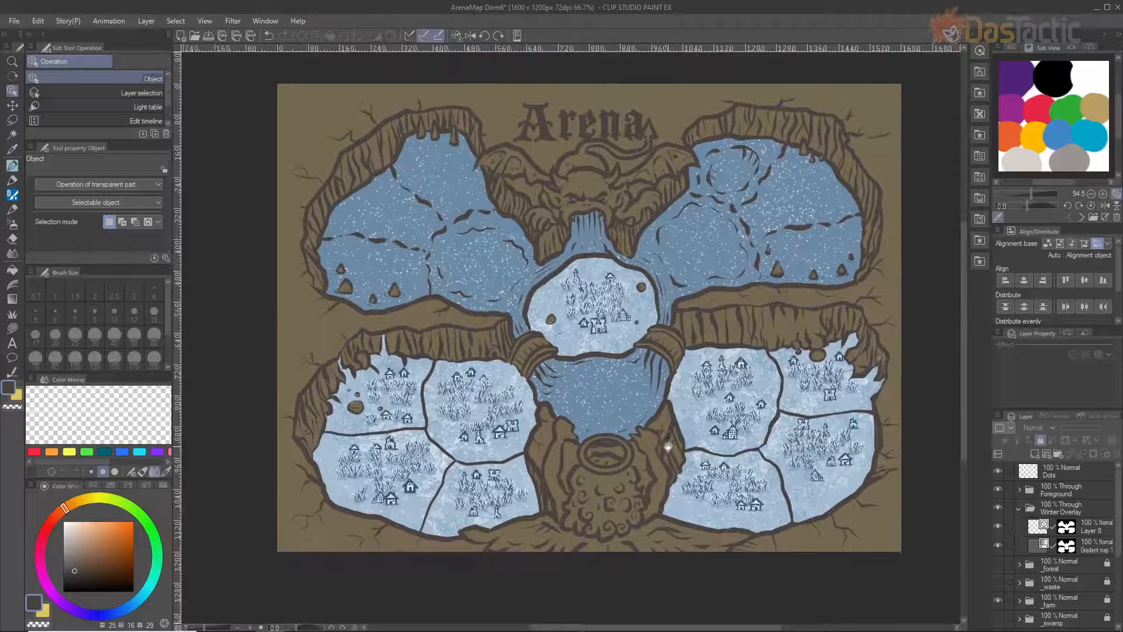
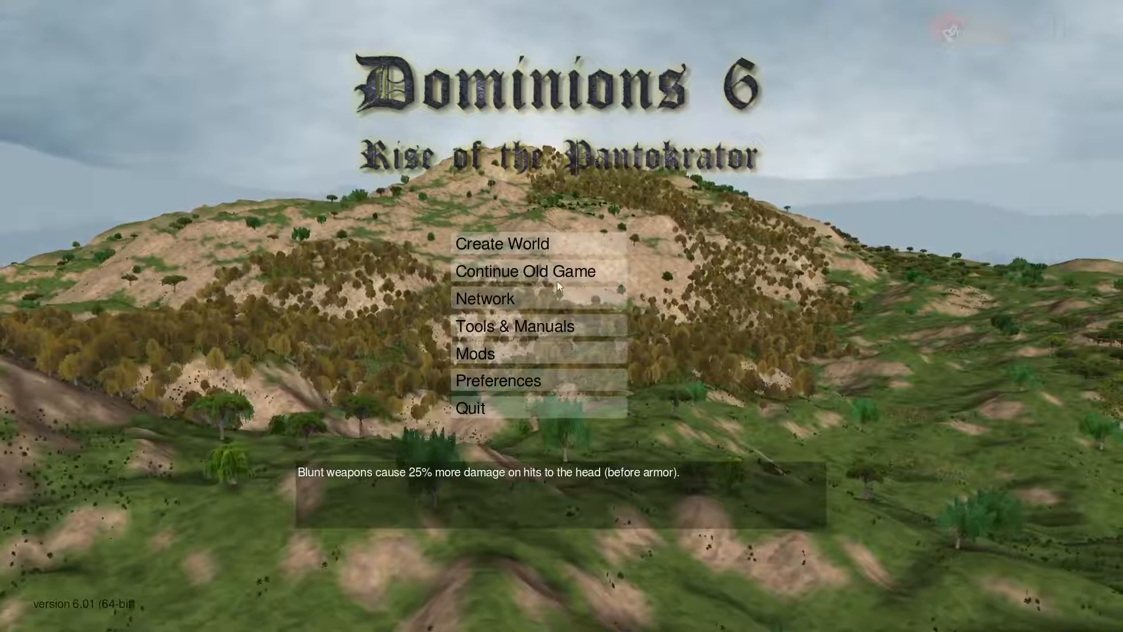
Switch to Dominions 6, open its user data directory in a file window and go into the maps folder
{"action": "left_click", "coordinate": [526, 325]}
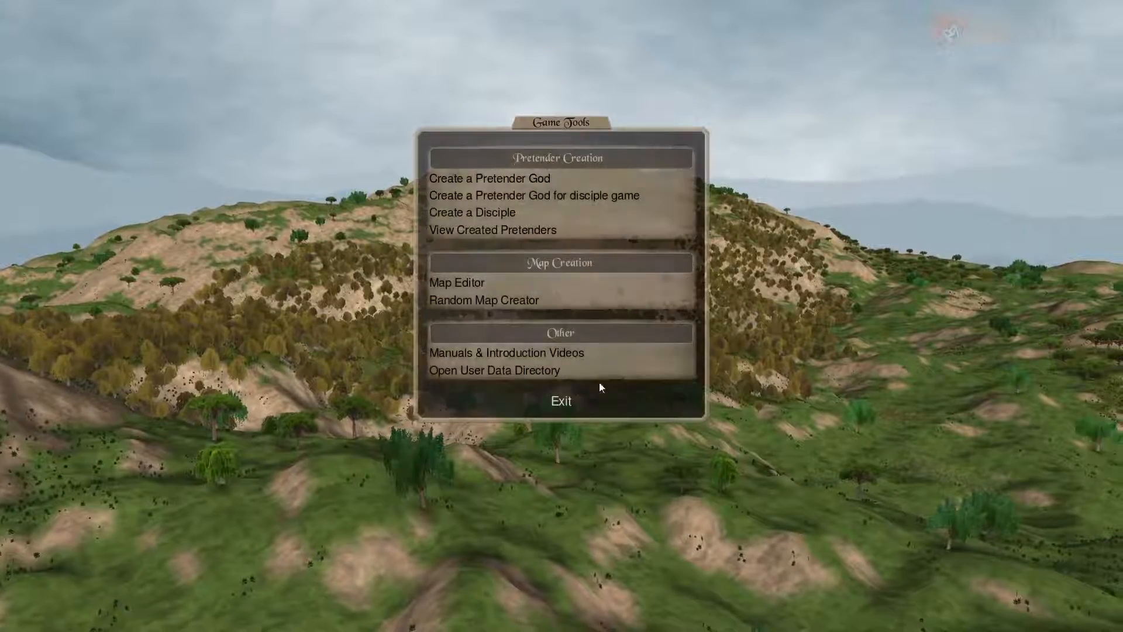
{"action": "left_click", "coordinate": [516, 371]}
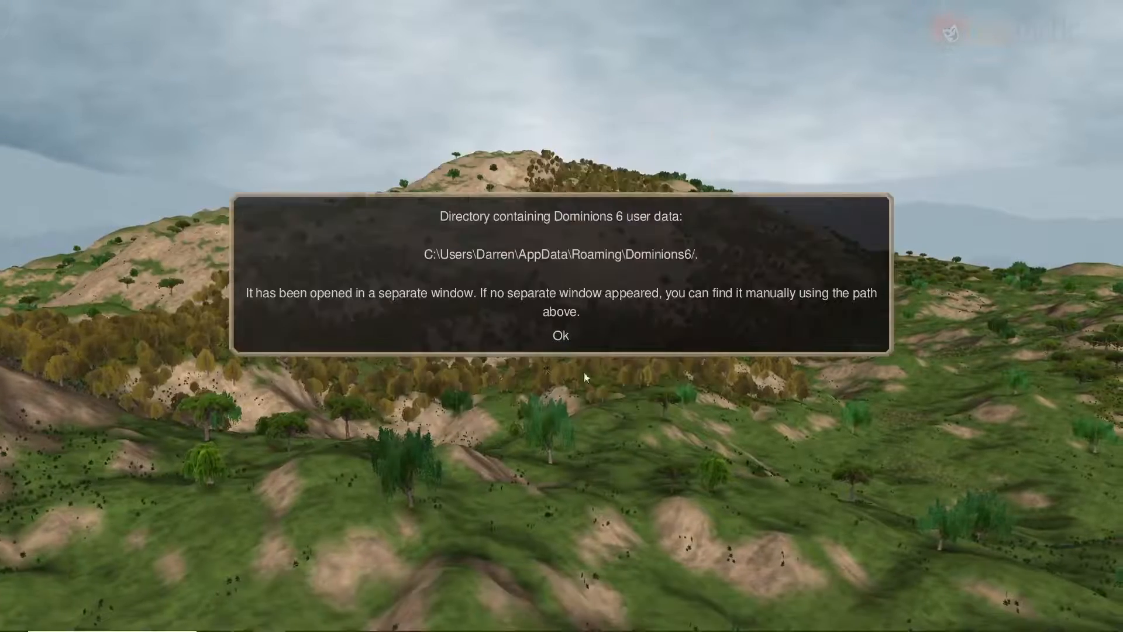
{"action": "left_click_drag", "start_coordinate": [391, 179], "coordinate": [878, 220]}
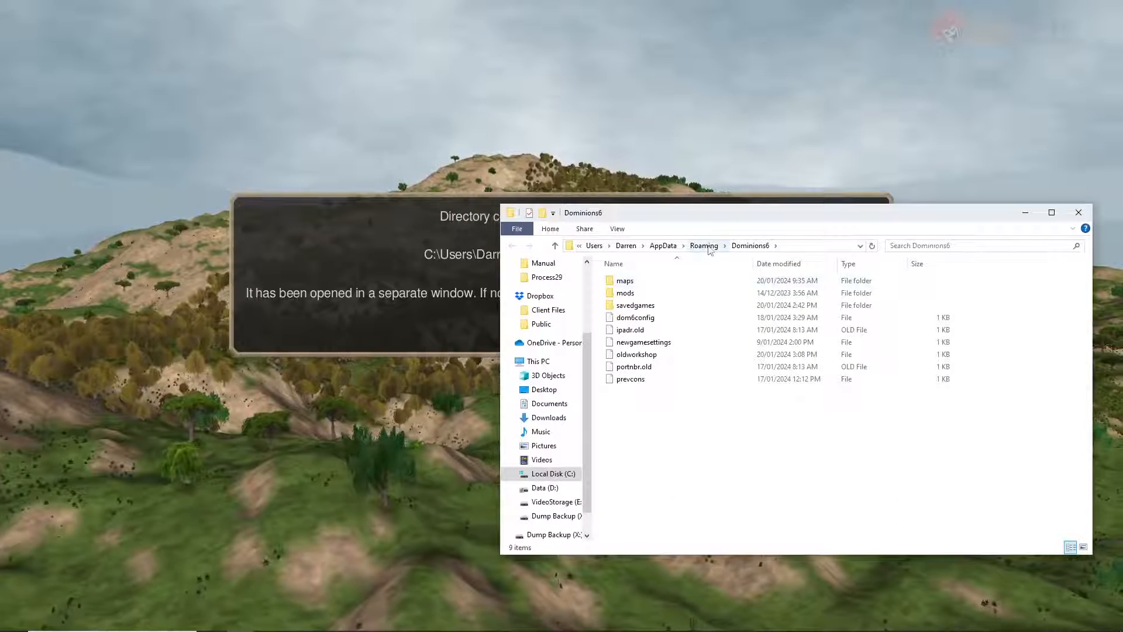
{"action": "double_click", "coordinate": [631, 285]}
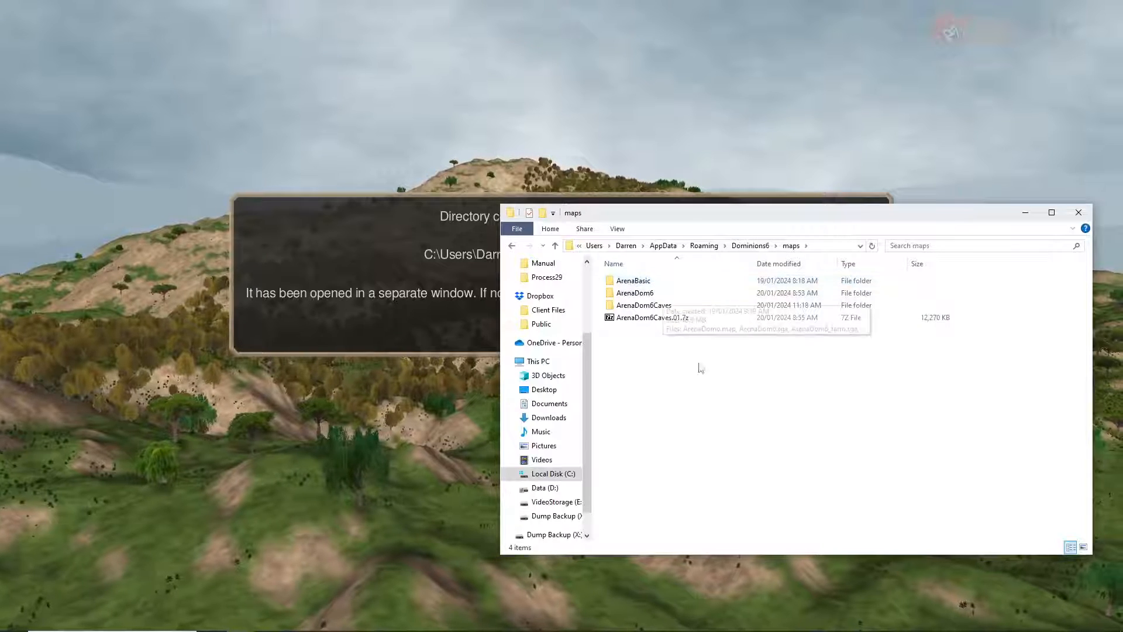
Create a new folder named Test inside the maps folder
{"action": "right_click", "coordinate": [646, 372]}
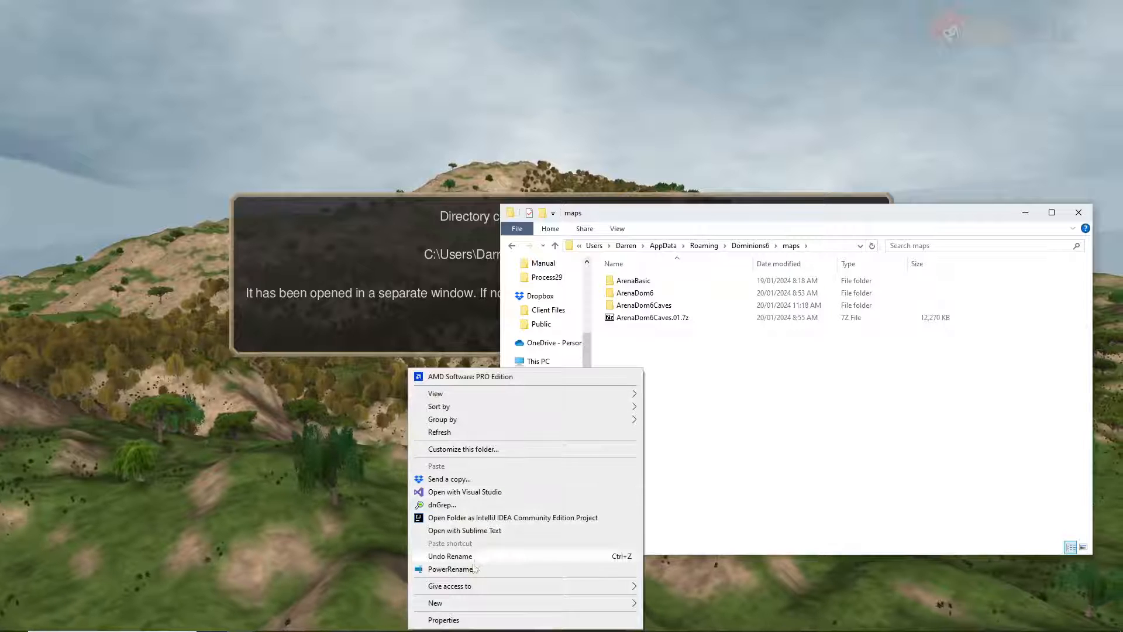
{"action": "mouse_move", "coordinate": [438, 603]}
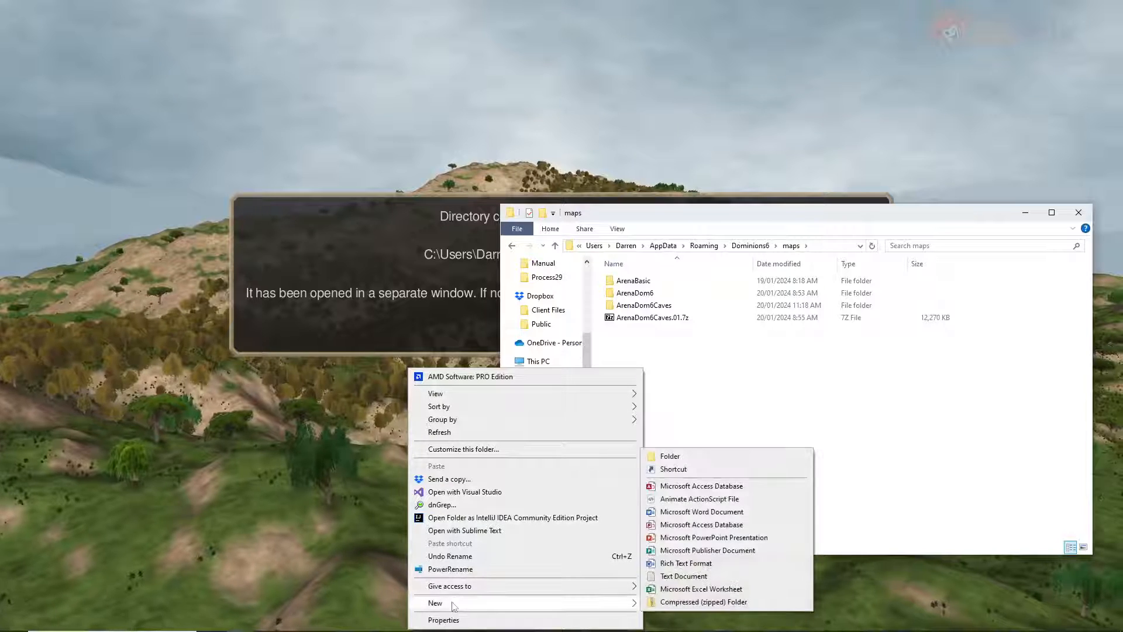
{"action": "left_click", "coordinate": [670, 456]}
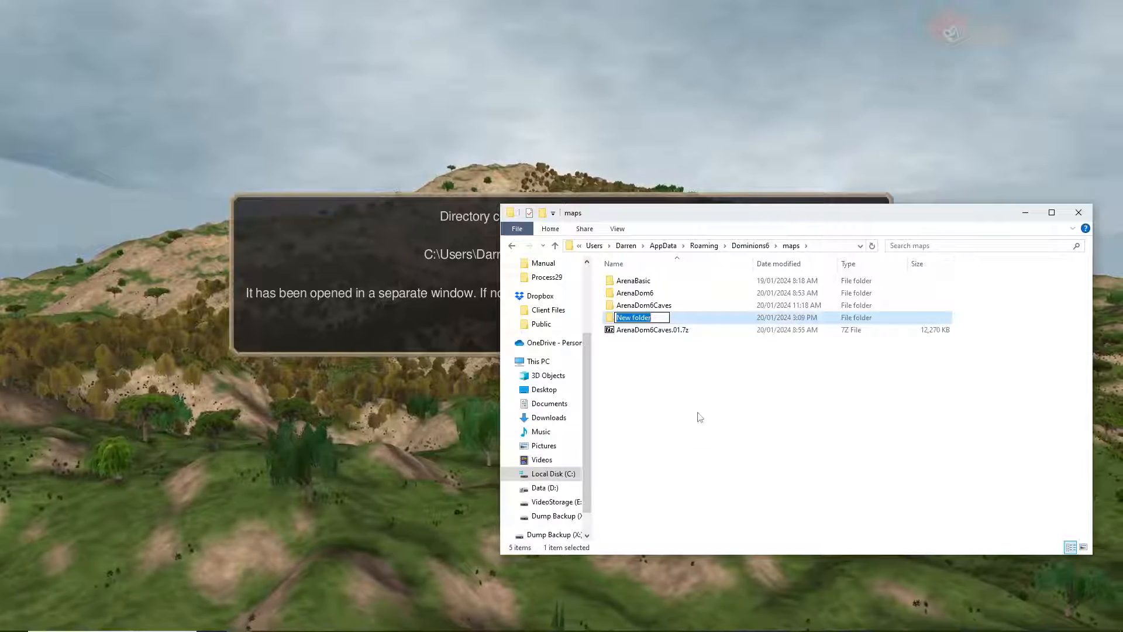
{"action": "type", "text": "Test"}
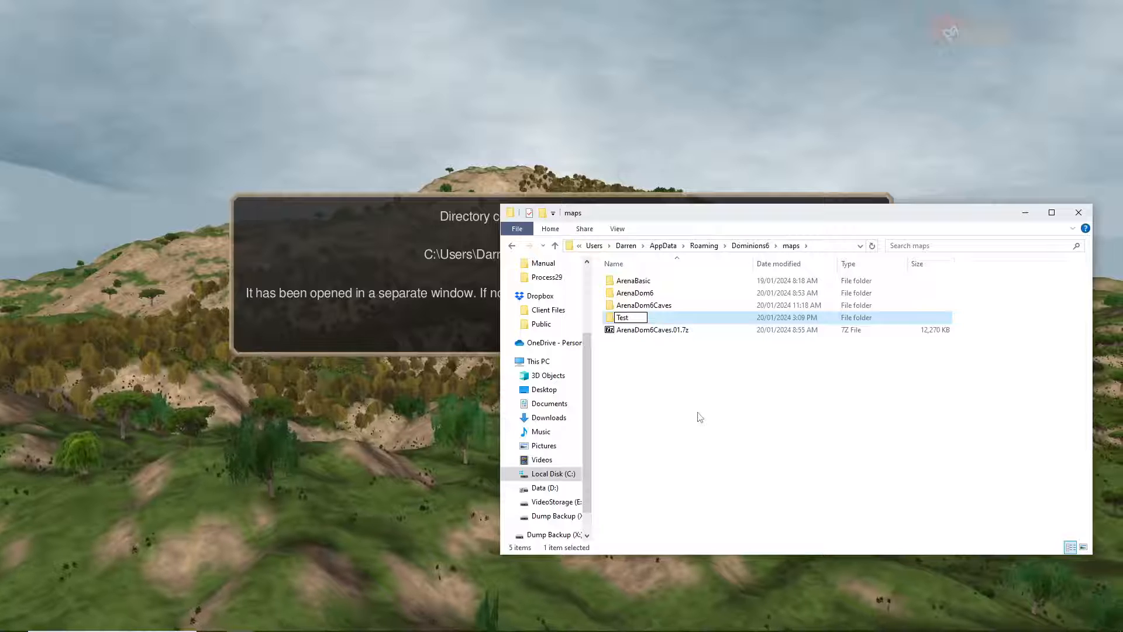
{"action": "key", "text": "Return"}
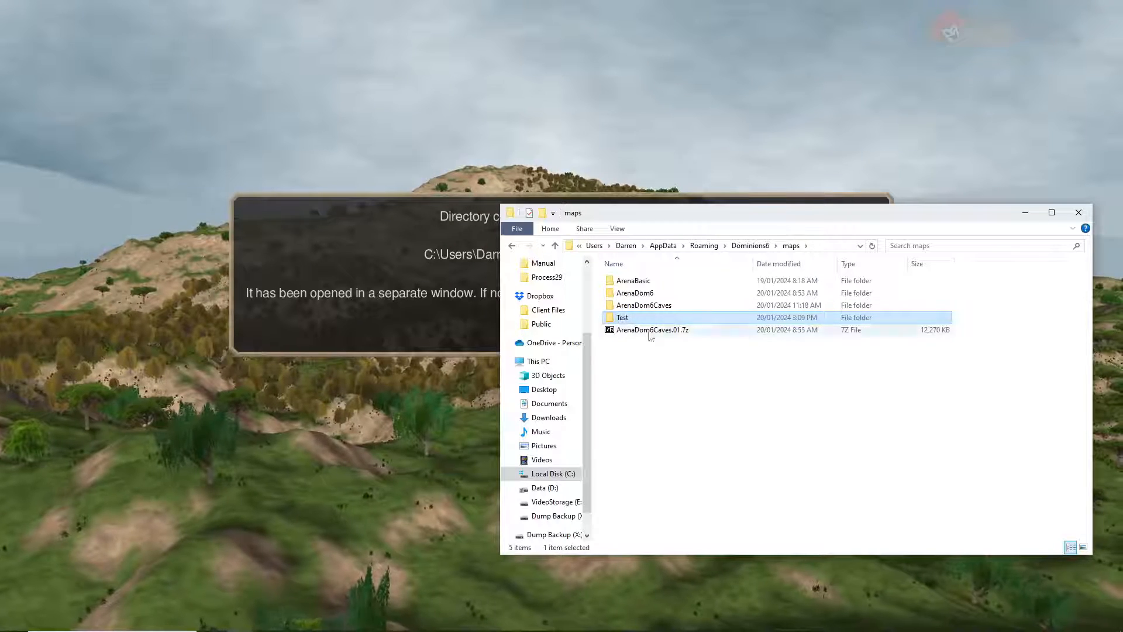
{"action": "left_click", "coordinate": [659, 400]}
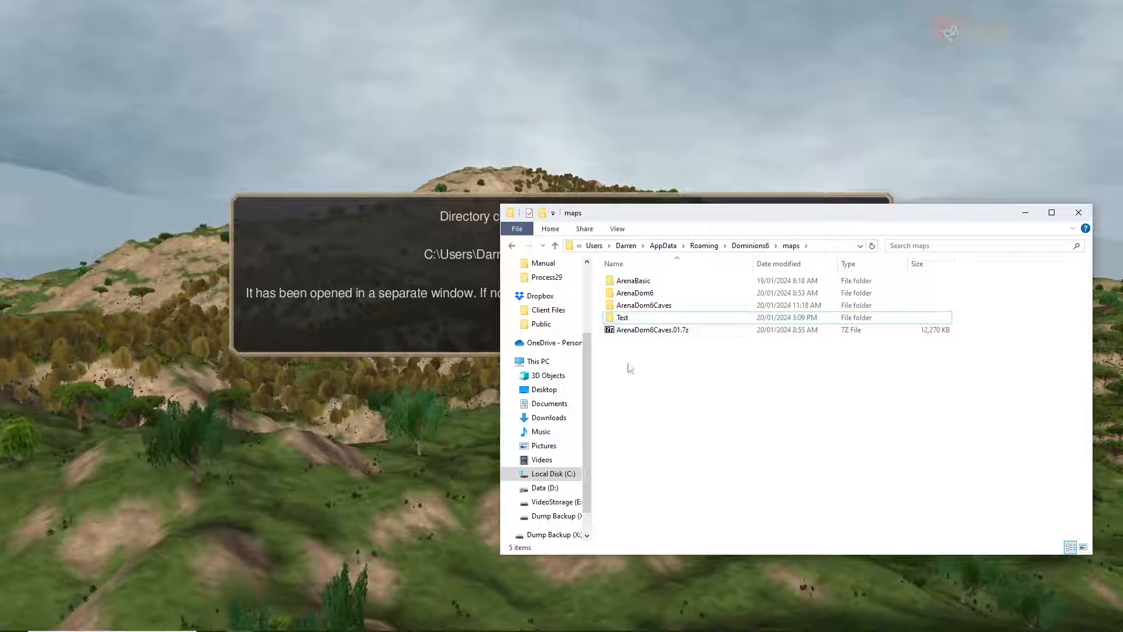
Go into the Test folder, open ArenaDom6.tga in IrfanView and widen the viewer window
{"action": "double_click", "coordinate": [623, 318]}
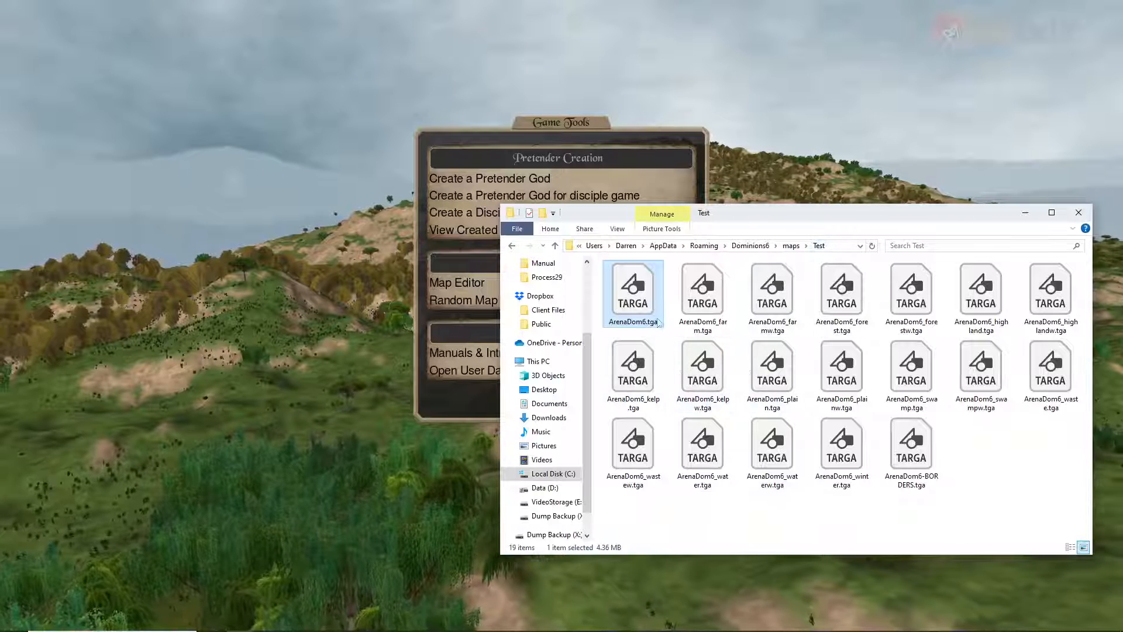
{"action": "right_click", "coordinate": [640, 296]}
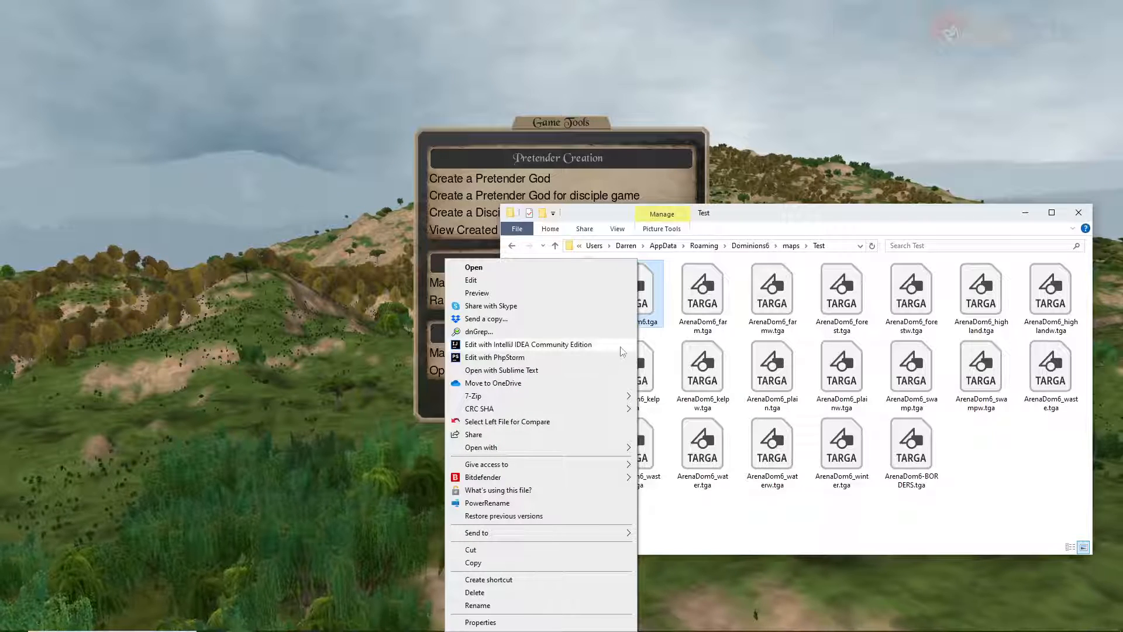
{"action": "mouse_move", "coordinate": [485, 450]}
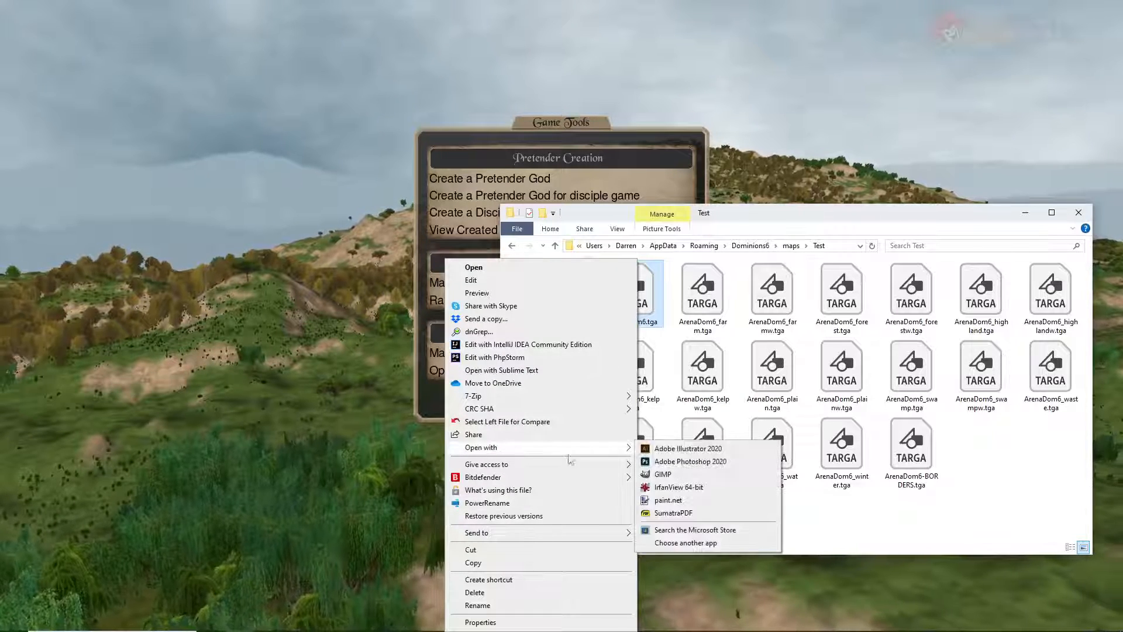
{"action": "left_click", "coordinate": [676, 487]}
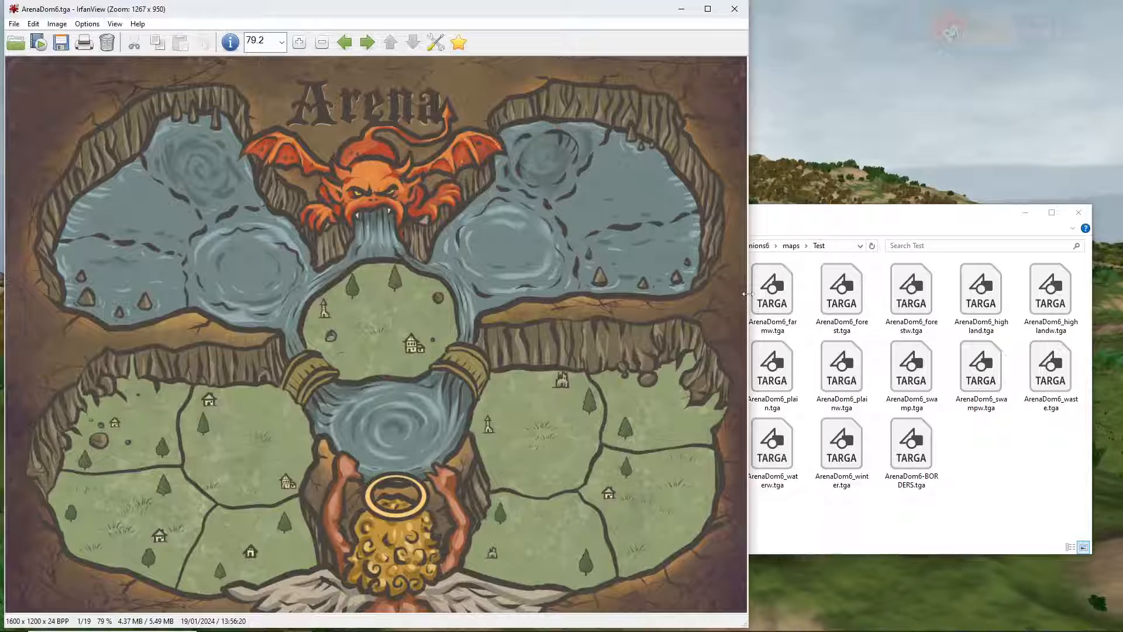
{"action": "left_click_drag", "start_coordinate": [748, 298], "coordinate": [784, 305]}
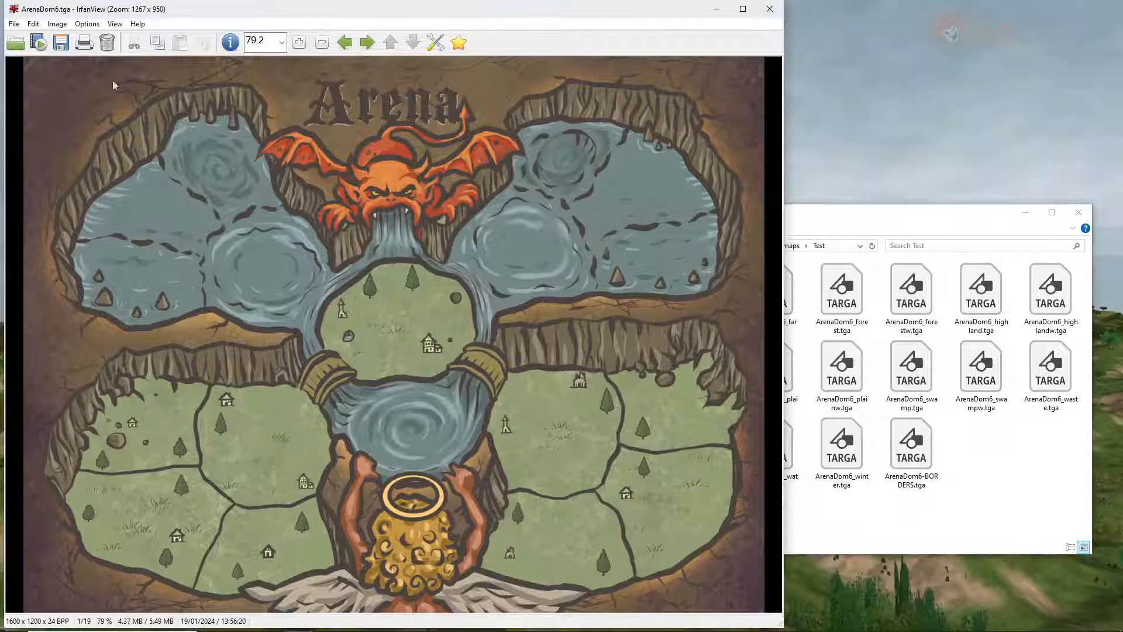
Browse forward through the Arena map images, from ArenaDom6_farm.tga to ArenaDom6_winter.tga, examining each terrain and its winter version
{"action": "left_click", "coordinate": [367, 44]}
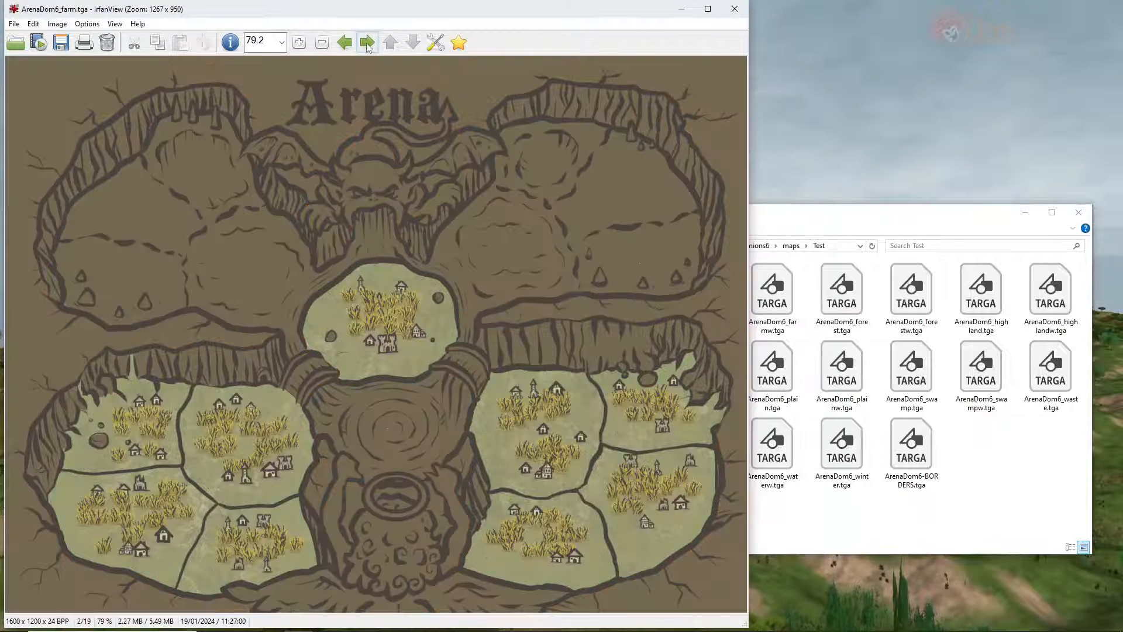
{"action": "left_click", "coordinate": [367, 43]}
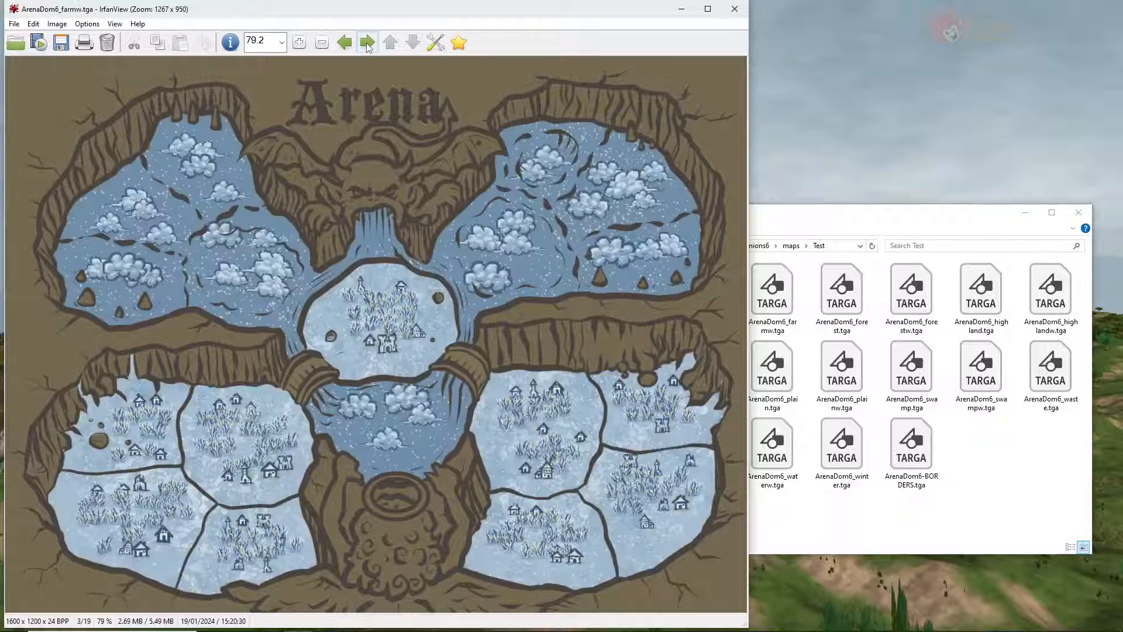
{"action": "left_click", "coordinate": [367, 43]}
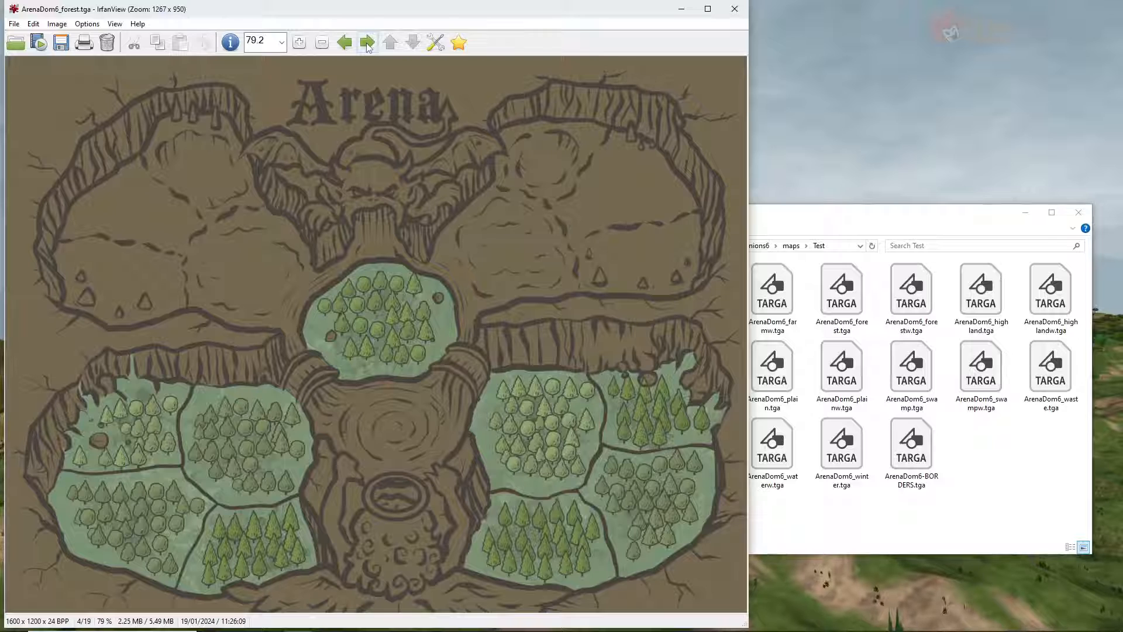
{"action": "left_click", "coordinate": [366, 43]}
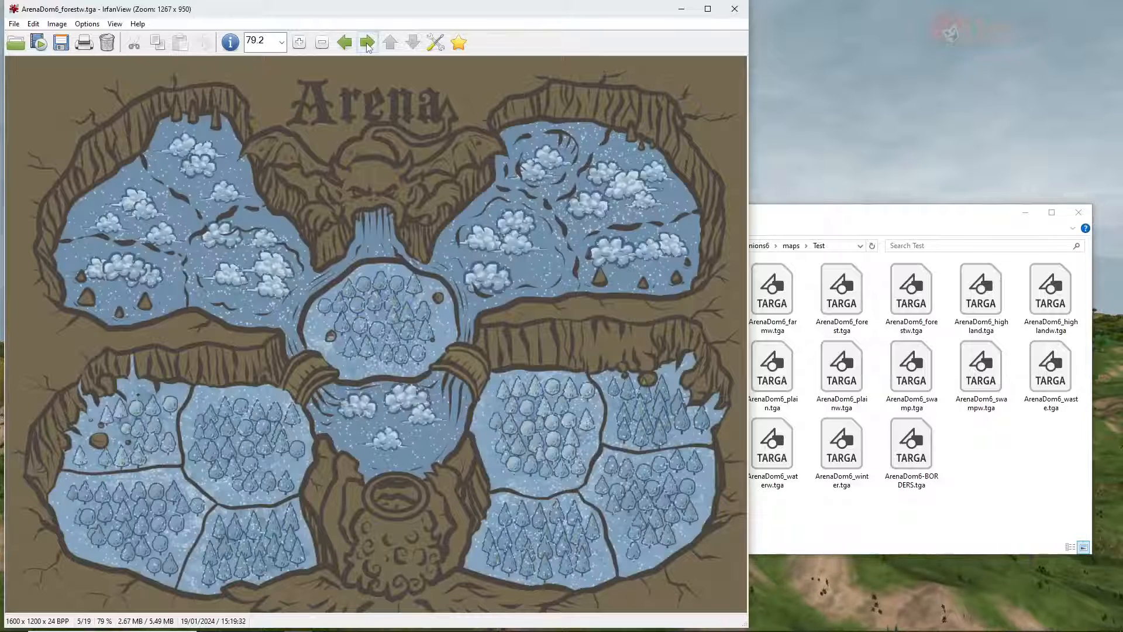
{"action": "left_click", "coordinate": [366, 43]}
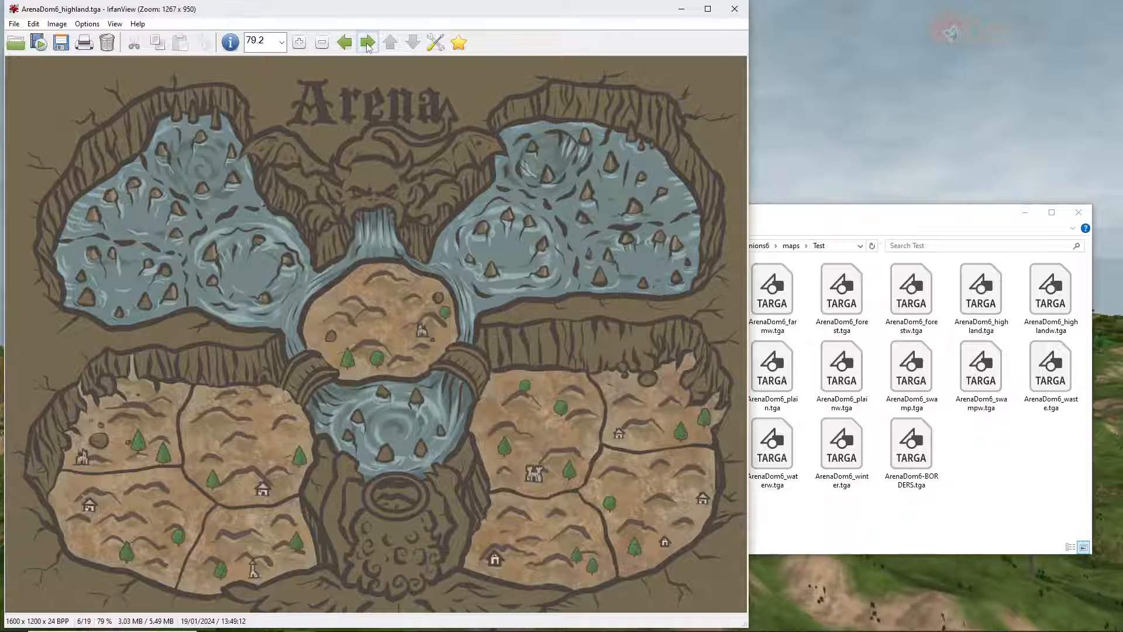
{"action": "left_click", "coordinate": [367, 43]}
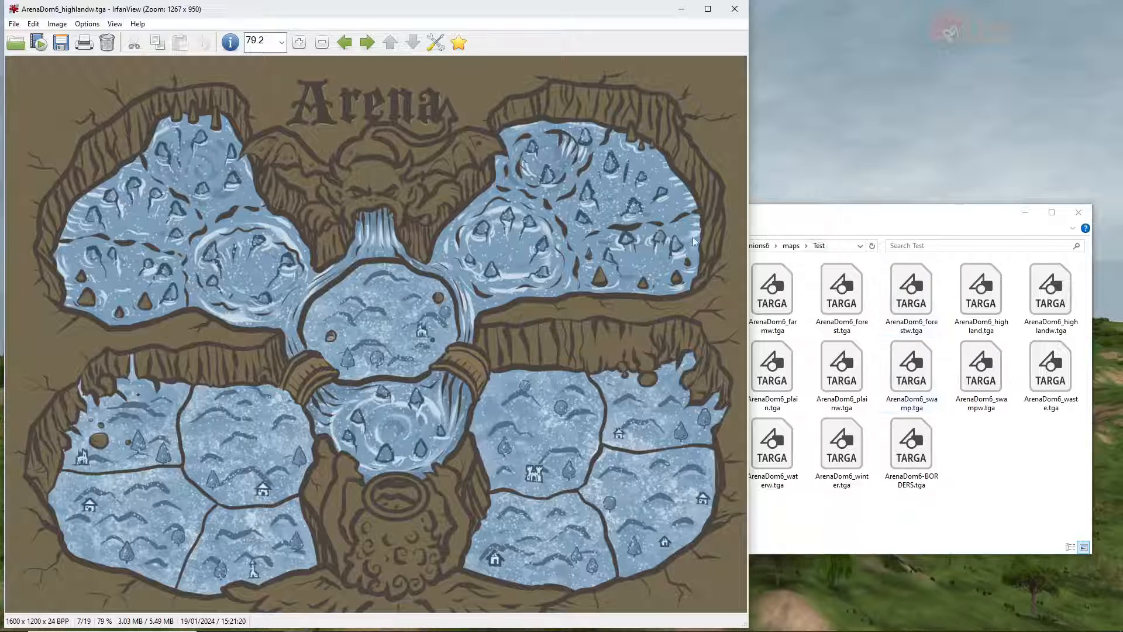
{"action": "left_click", "coordinate": [368, 43]}
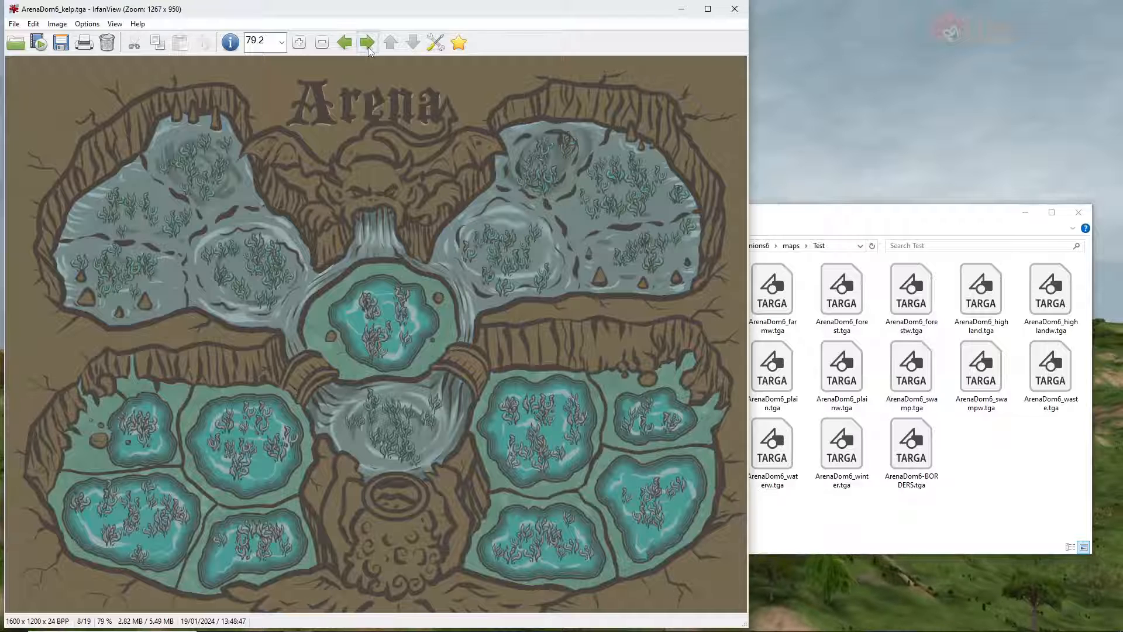
{"action": "left_click", "coordinate": [367, 43]}
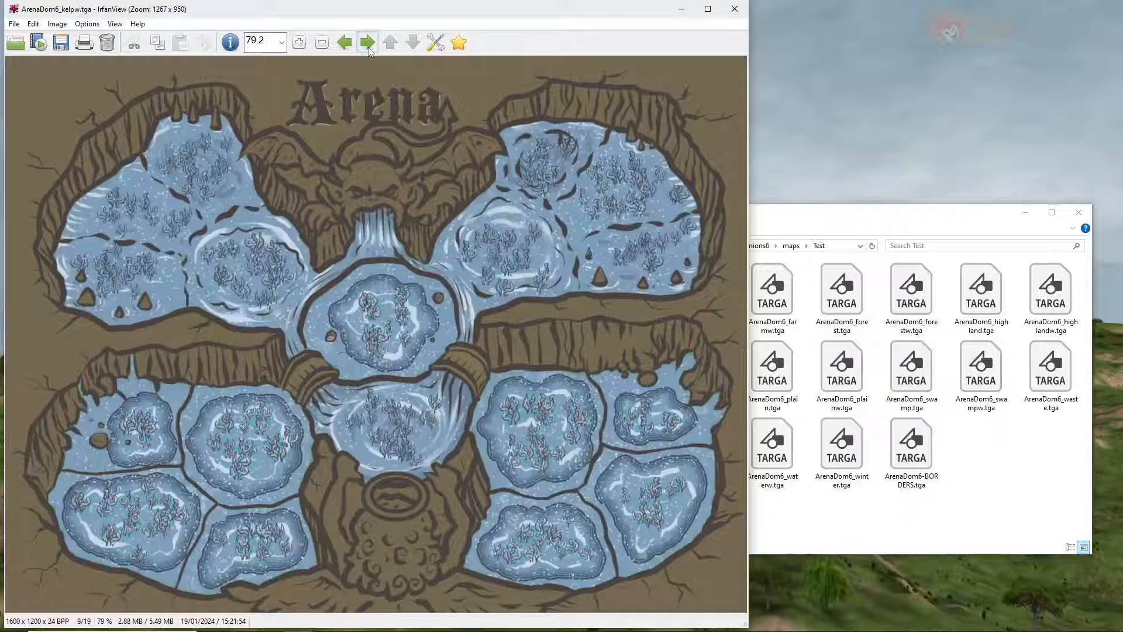
{"action": "left_click", "coordinate": [369, 51]}
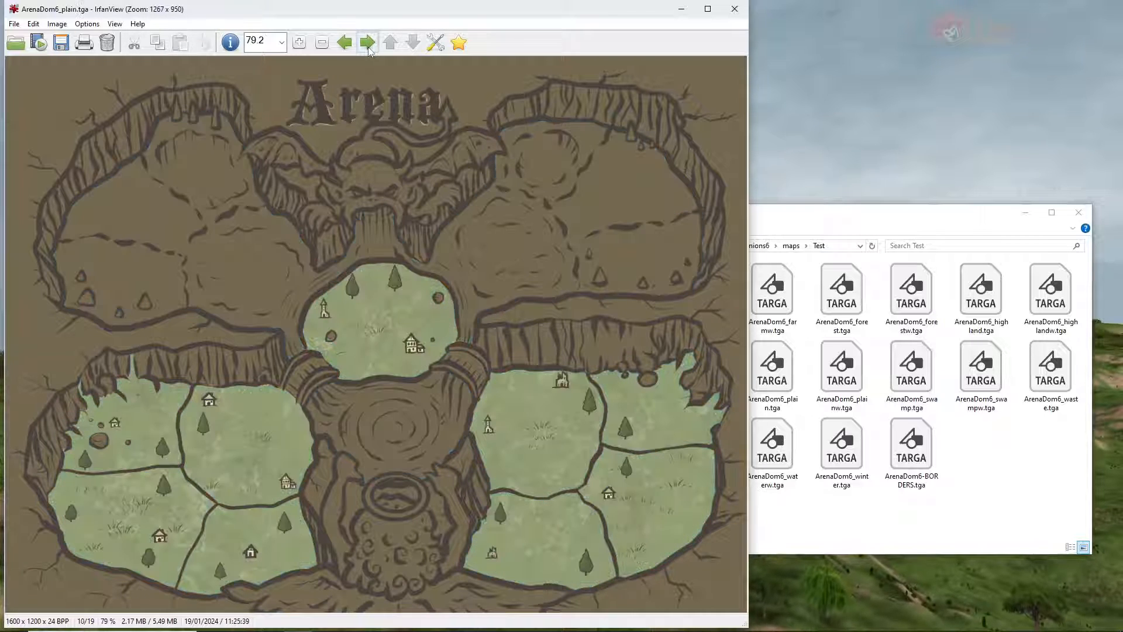
{"action": "left_click", "coordinate": [368, 51]}
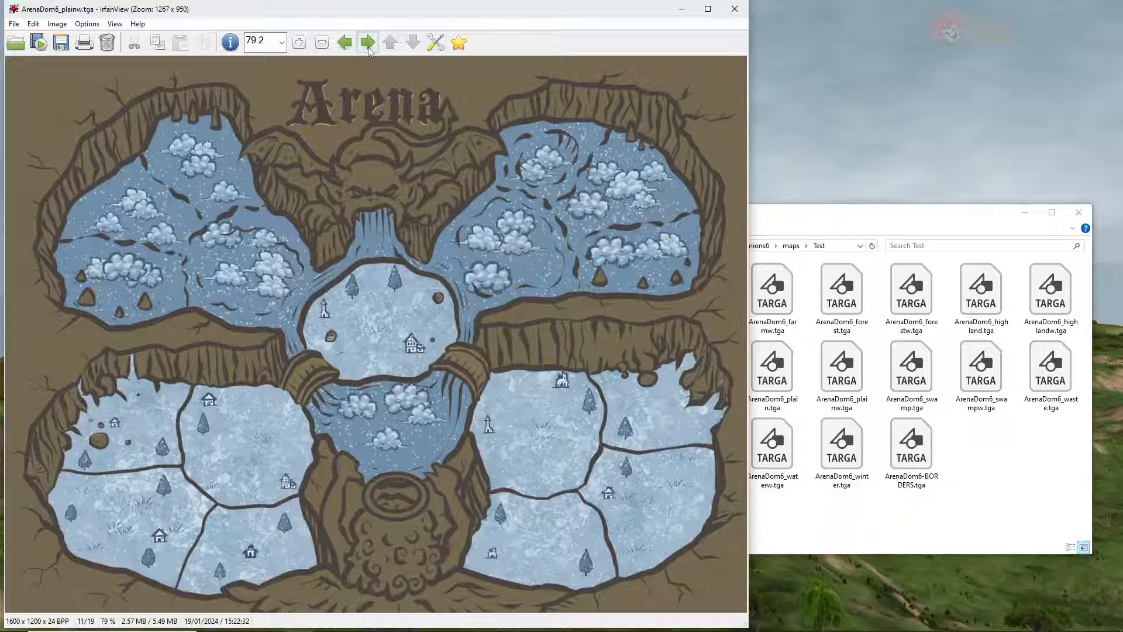
{"action": "left_click", "coordinate": [369, 51]}
{"action": "left_click", "coordinate": [369, 51]}
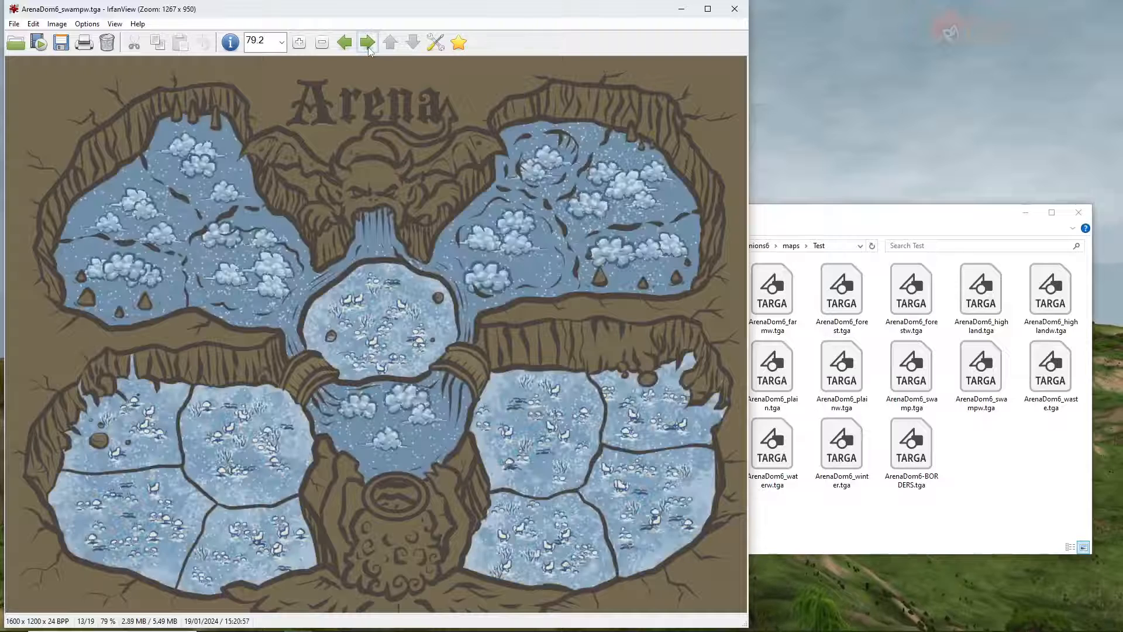
{"action": "left_click", "coordinate": [369, 51]}
{"action": "left_click", "coordinate": [369, 51]}
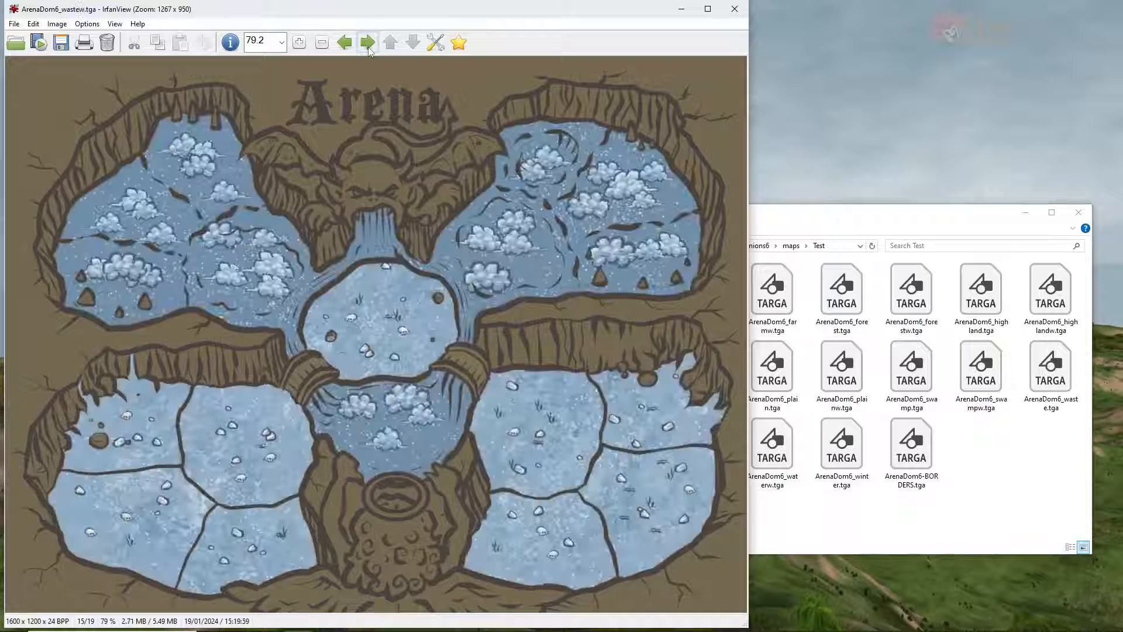
{"action": "left_click", "coordinate": [369, 51]}
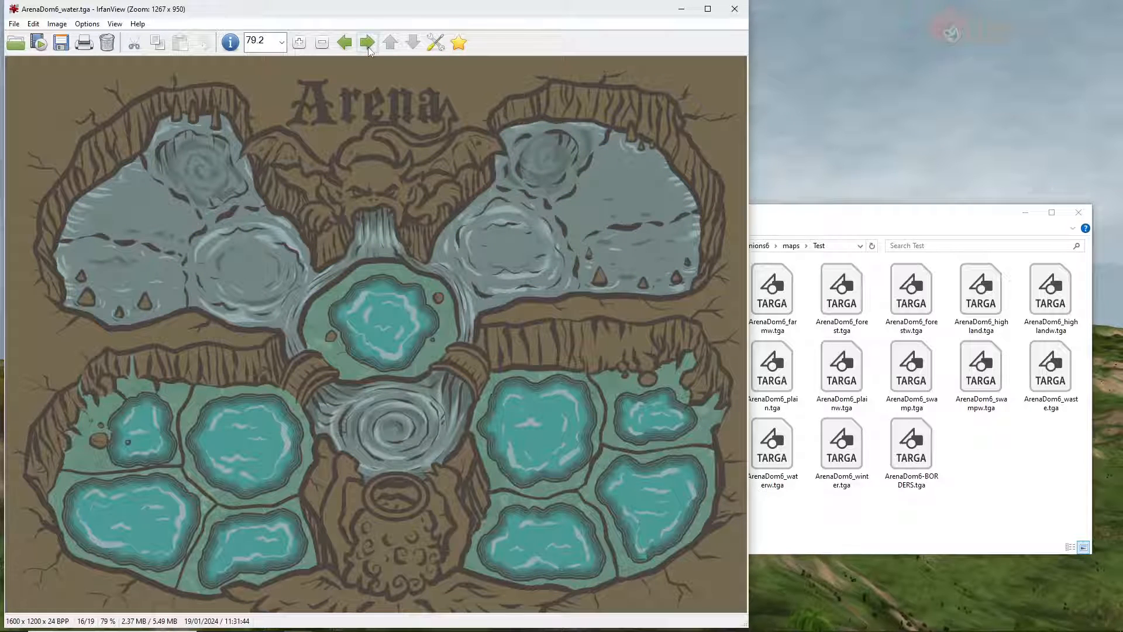
{"action": "left_click", "coordinate": [368, 51]}
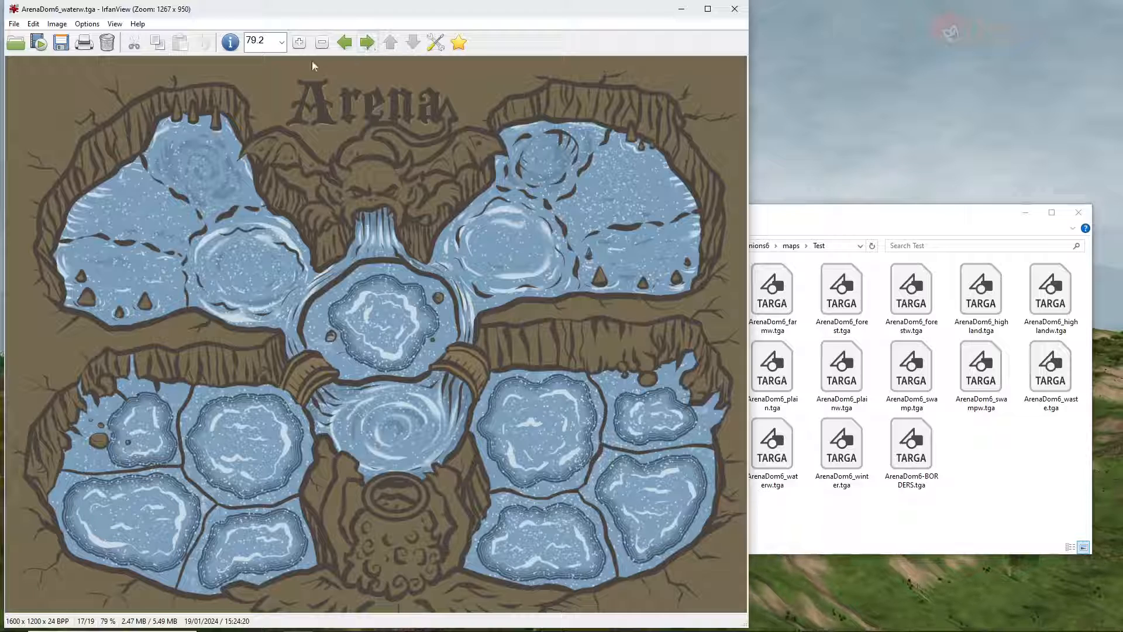
{"action": "left_click", "coordinate": [367, 43]}
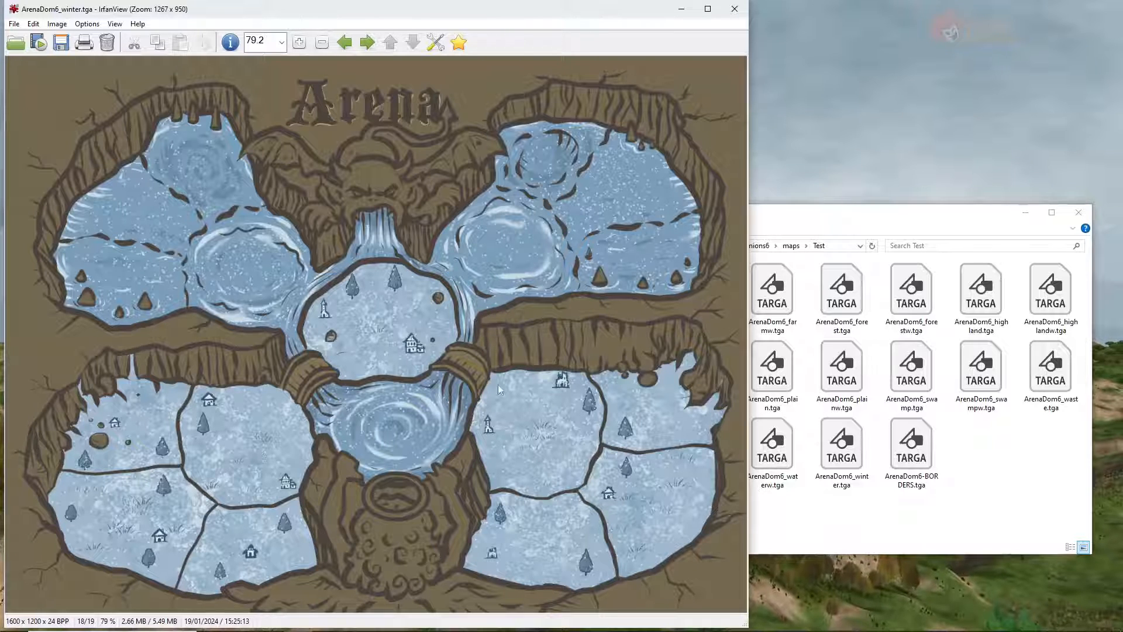
Advance to ArenaDom6-BORDERS.tga, examine the coloured province areas, and close the image viewer
{"action": "left_click", "coordinate": [368, 42]}
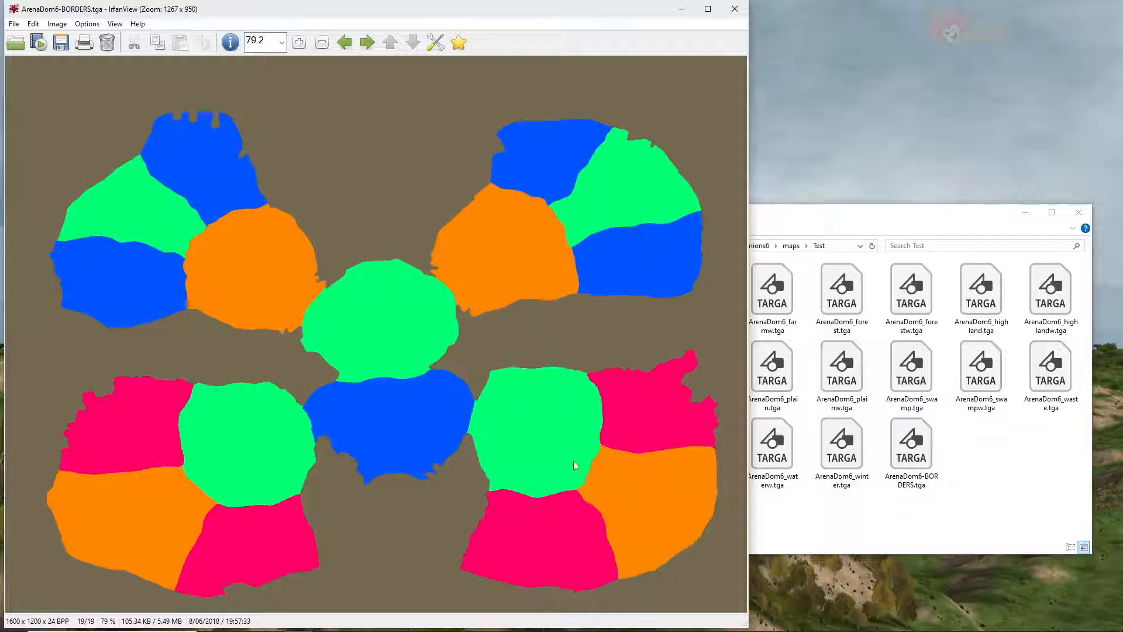
{"action": "left_click", "coordinate": [367, 43]}
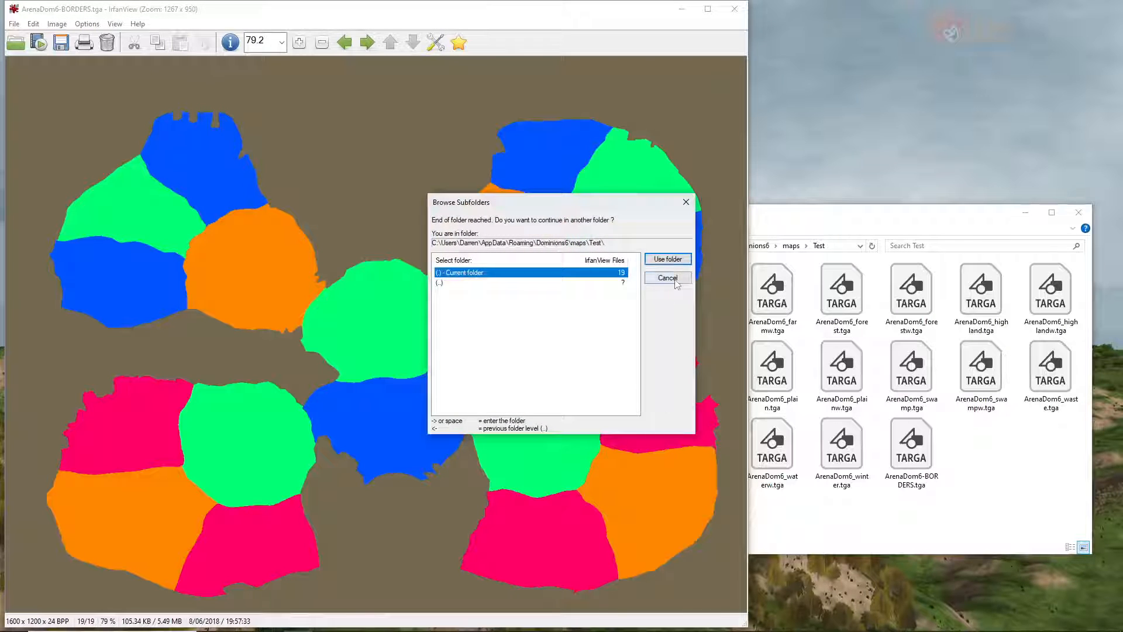
{"action": "left_click", "coordinate": [668, 277]}
{"action": "left_click", "coordinate": [735, 9]}
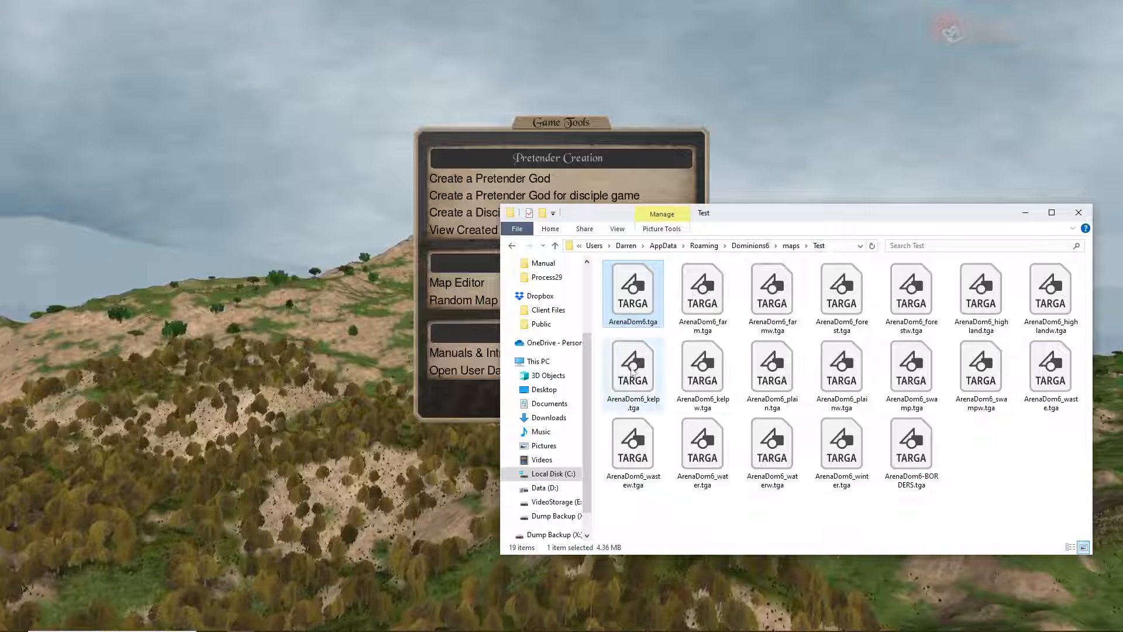
Open ReNamer and load all the ArenaDom6 TGA files from the Test folder into it
{"action": "mouse_move", "coordinate": [609, 5]}
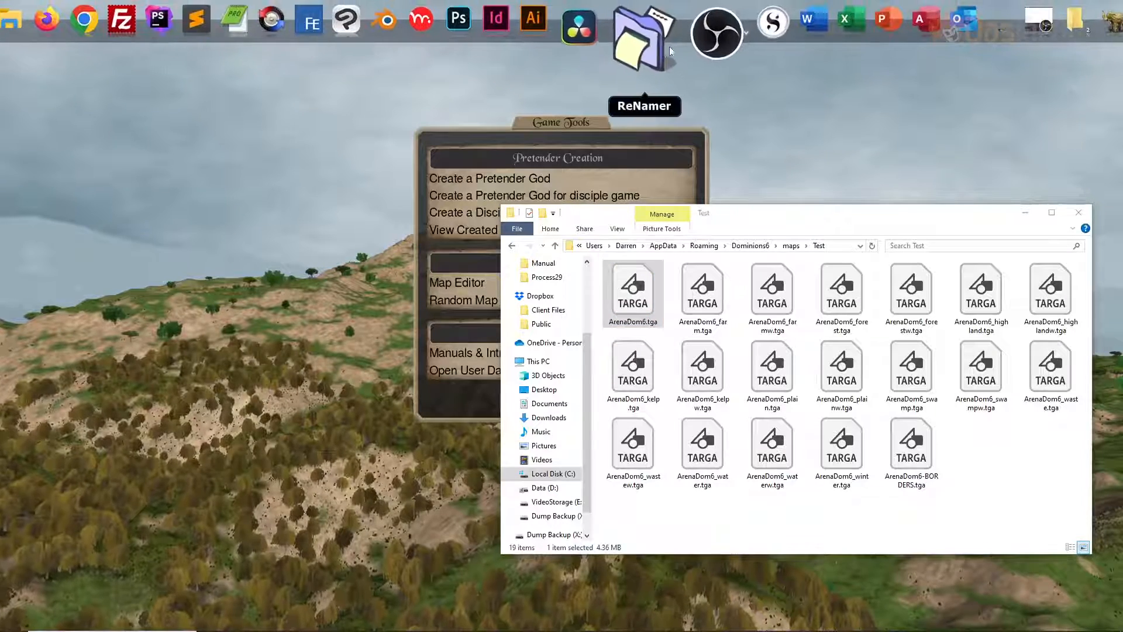
{"action": "left_click", "coordinate": [657, 47]}
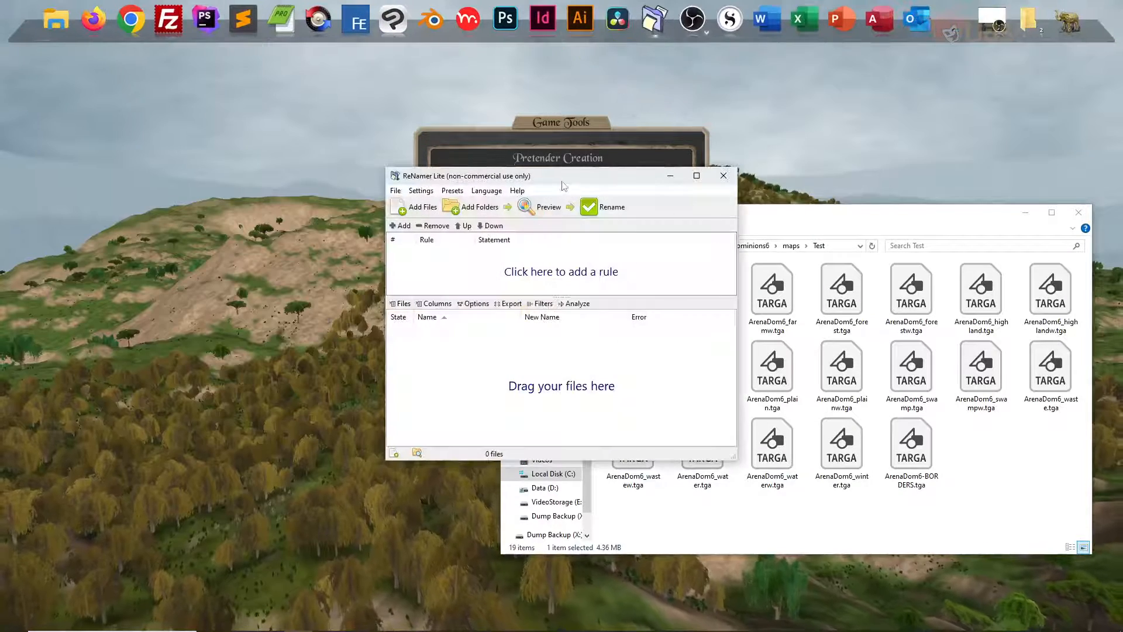
{"action": "left_click", "coordinate": [645, 293]}
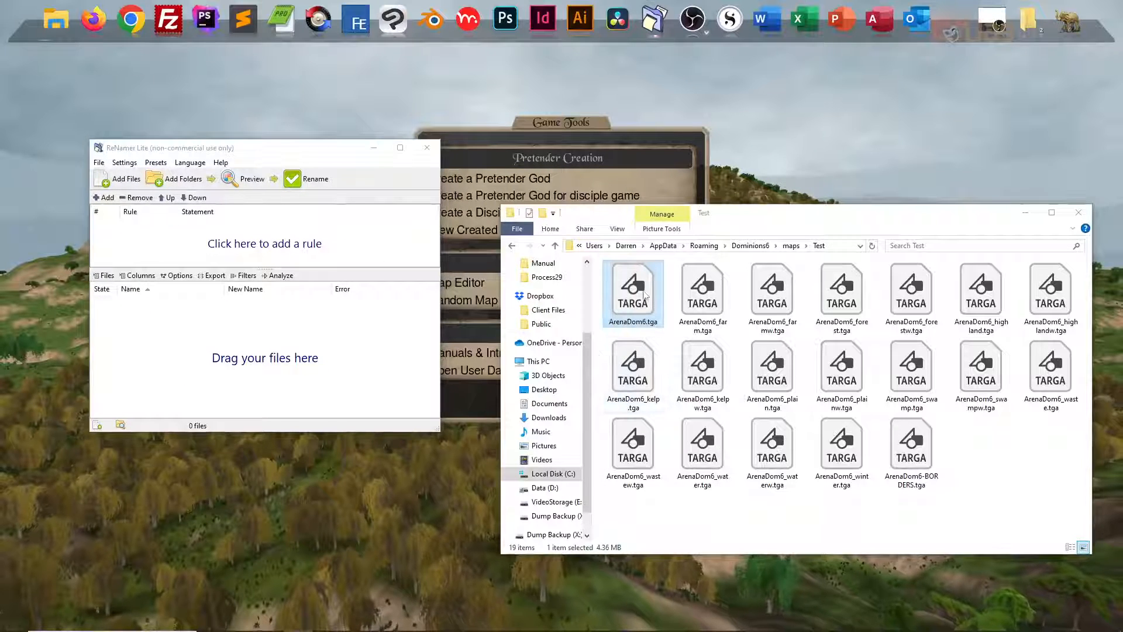
{"action": "left_click", "coordinate": [917, 456], "text": "shift"}
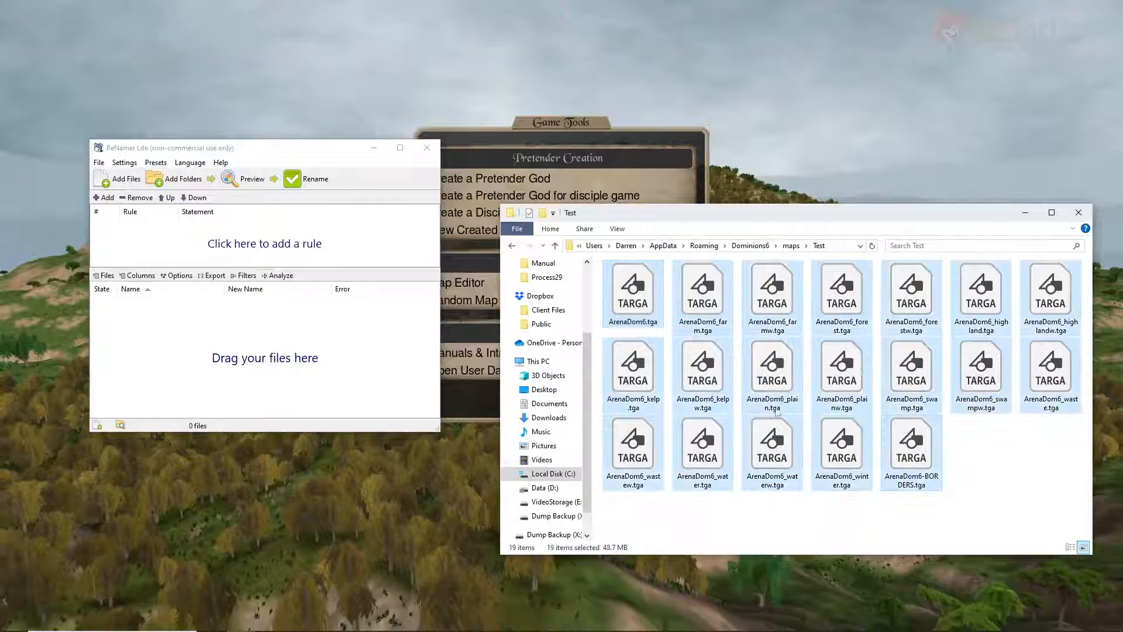
{"action": "left_click_drag", "start_coordinate": [641, 301], "coordinate": [262, 345]}
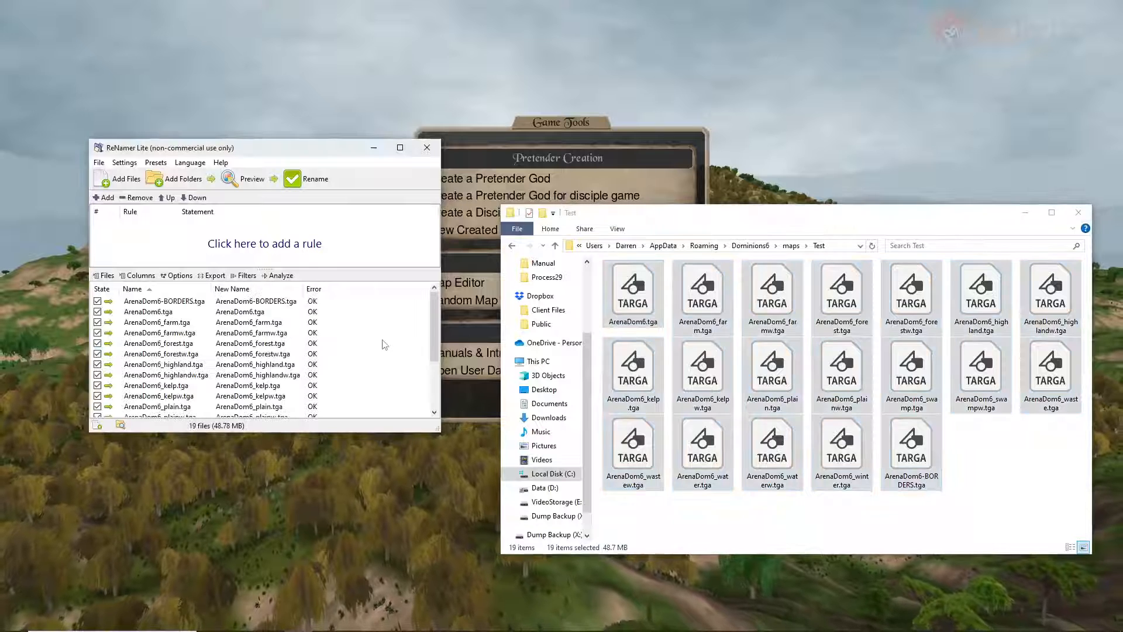
Add a Replace rule that changes every ArenaDom6 in the file names to Test, skipping the extension
{"action": "left_click", "coordinate": [245, 248]}
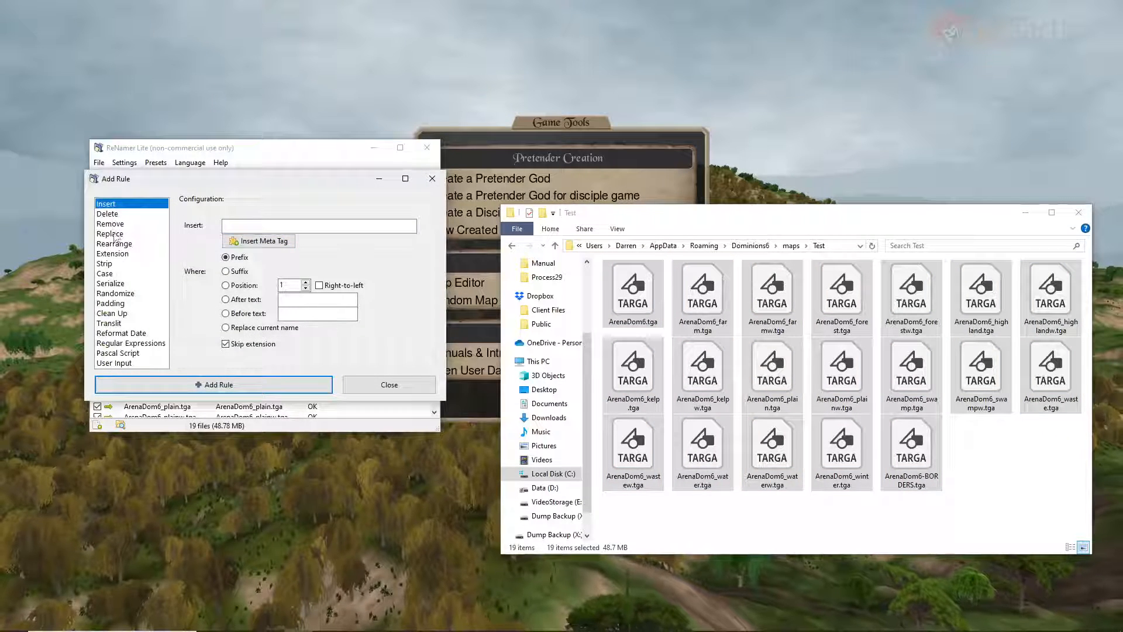
{"action": "left_click", "coordinate": [110, 233]}
{"action": "left_click", "coordinate": [237, 226]}
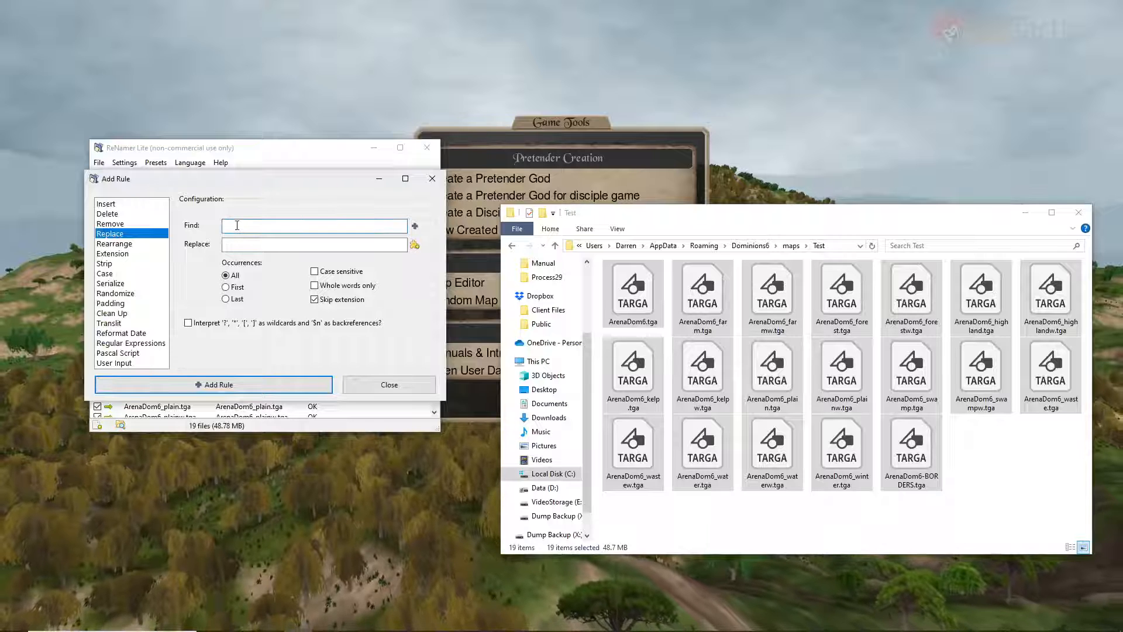
{"action": "type", "text": "ArenaDom6"}
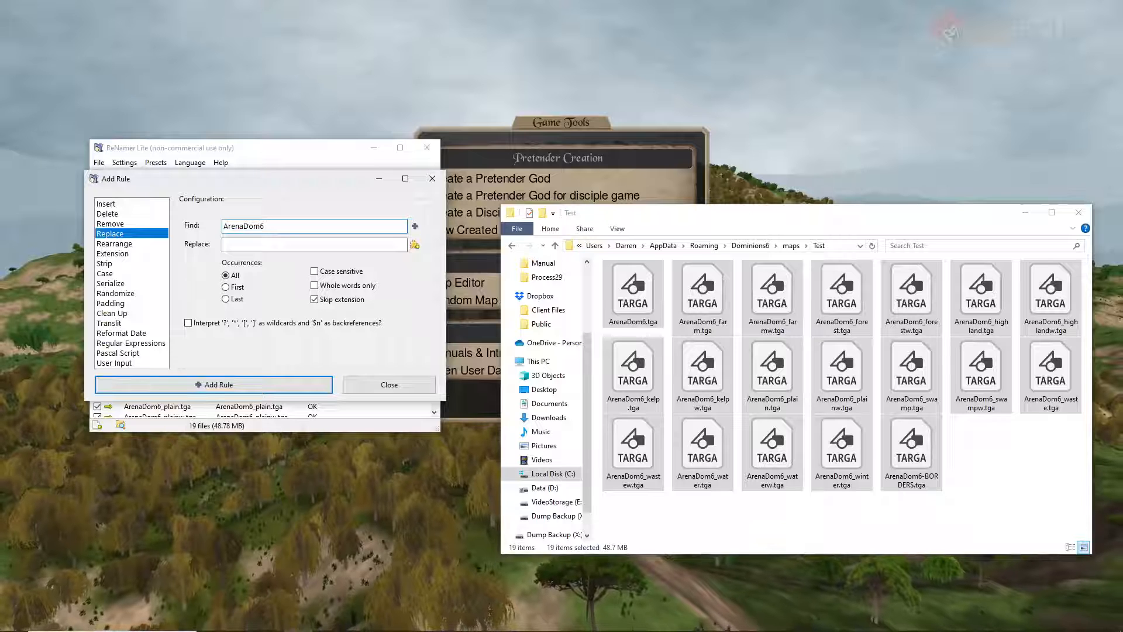
{"action": "left_click", "coordinate": [245, 244]}
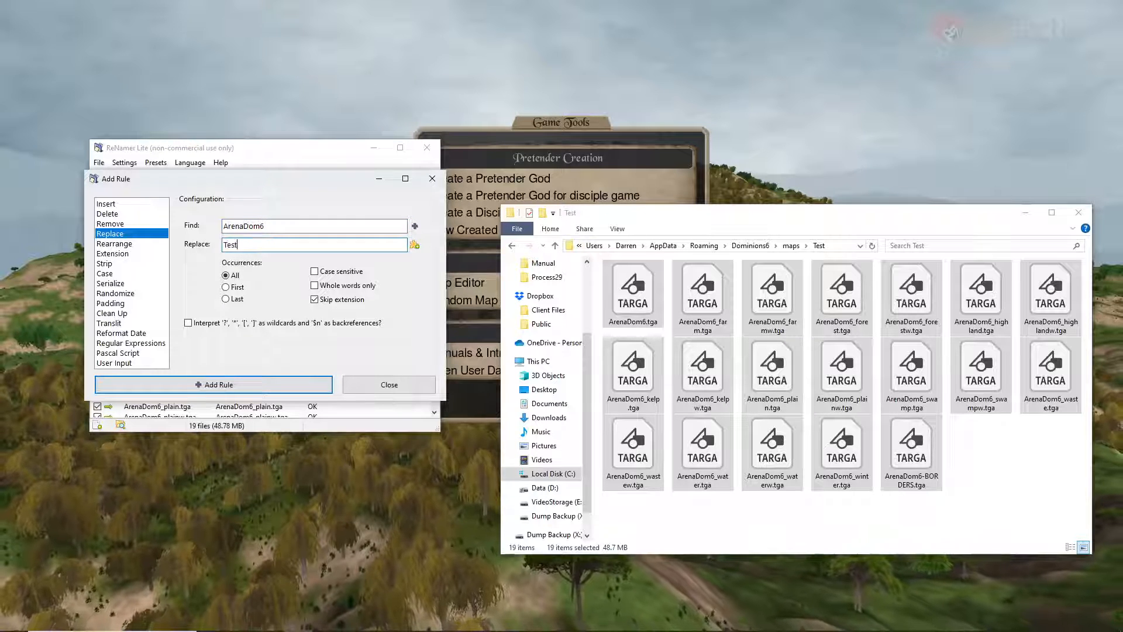
{"action": "left_click", "coordinate": [271, 387]}
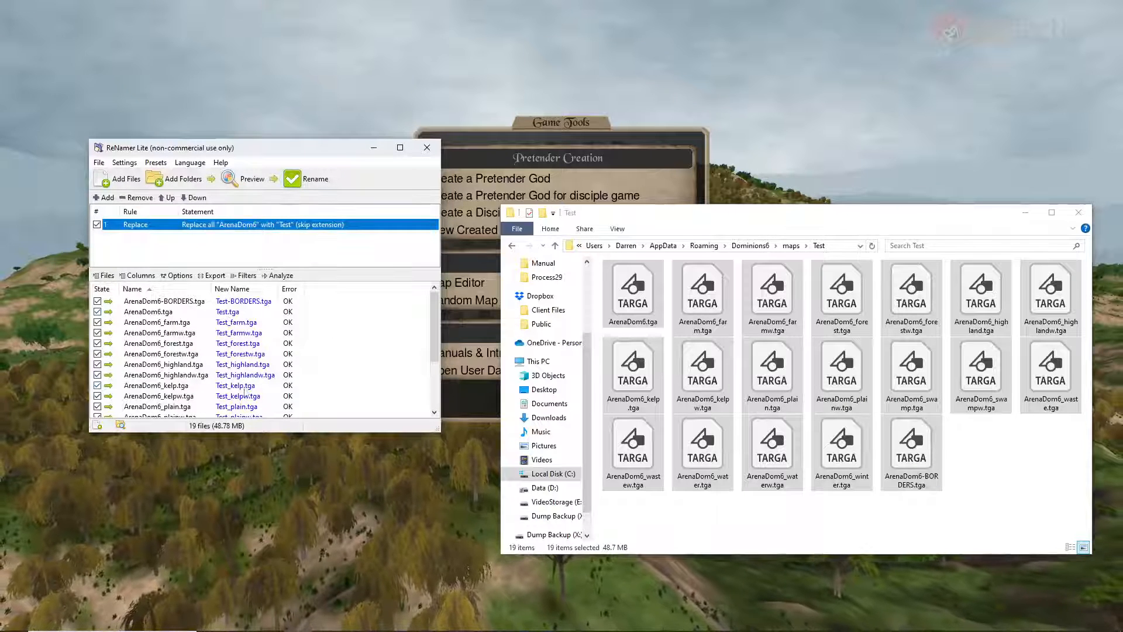
Apply the rename to all the loaded files and close ReNamer
{"action": "left_click", "coordinate": [294, 180]}
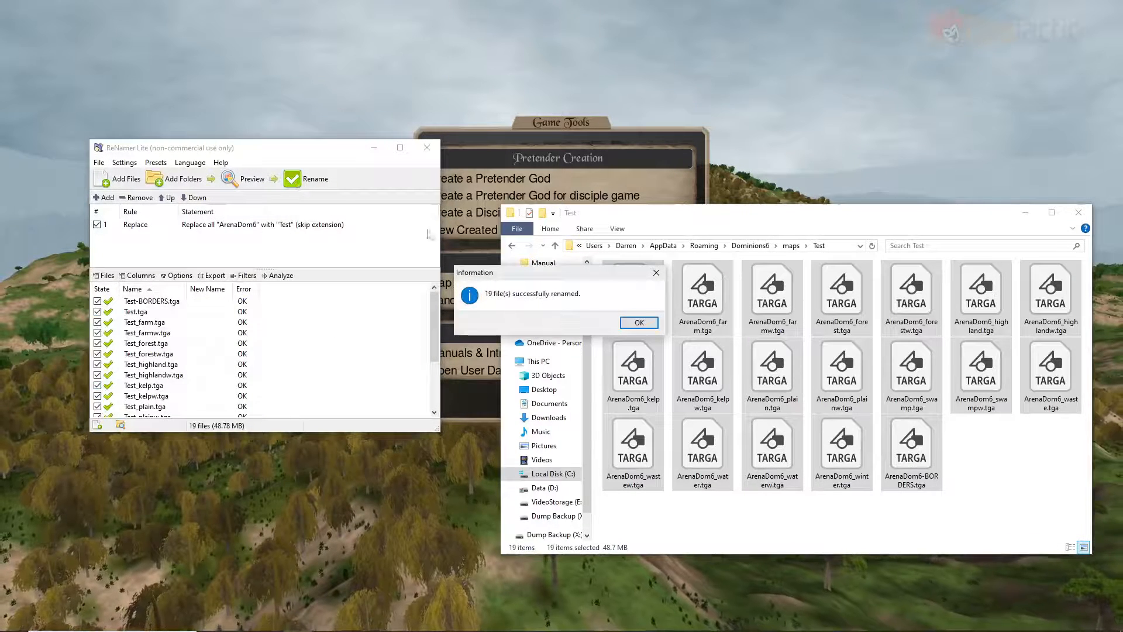
{"action": "left_click", "coordinate": [639, 322]}
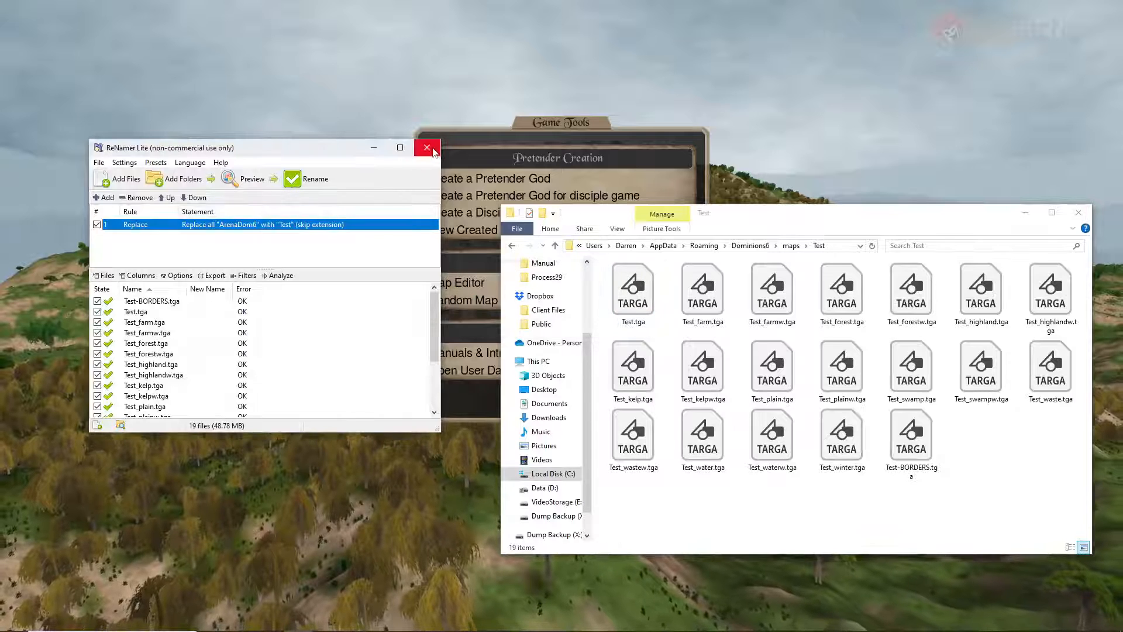
{"action": "left_click", "coordinate": [432, 151]}
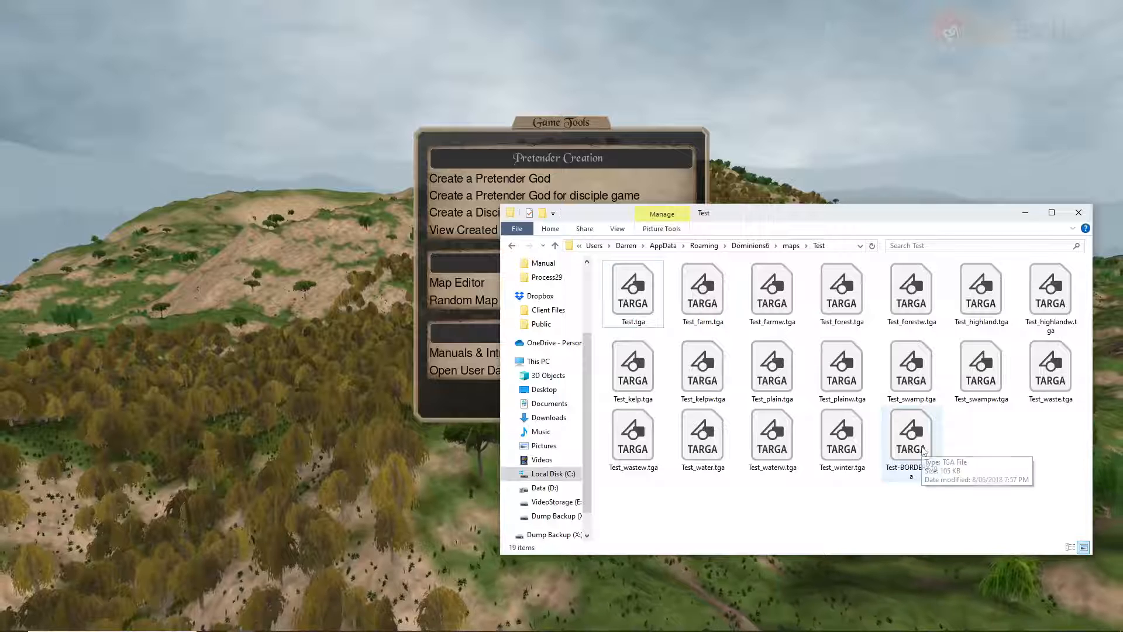
Rename the file Test.tga as Test DEFAULT.tga
{"action": "left_click", "coordinate": [635, 331]}
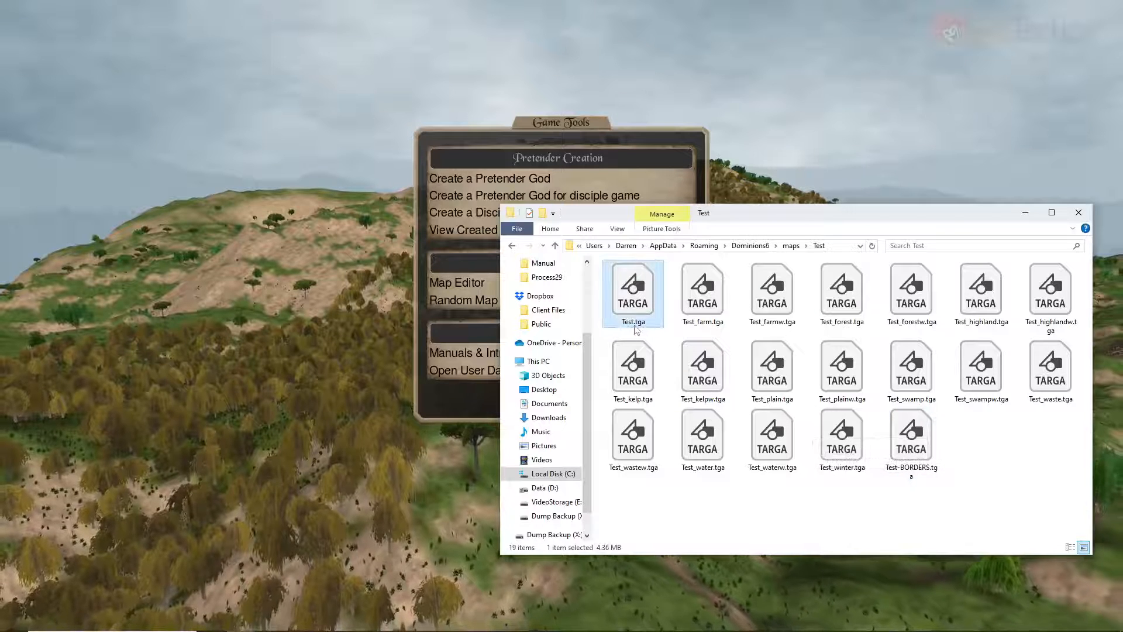
{"action": "left_click", "coordinate": [636, 323]}
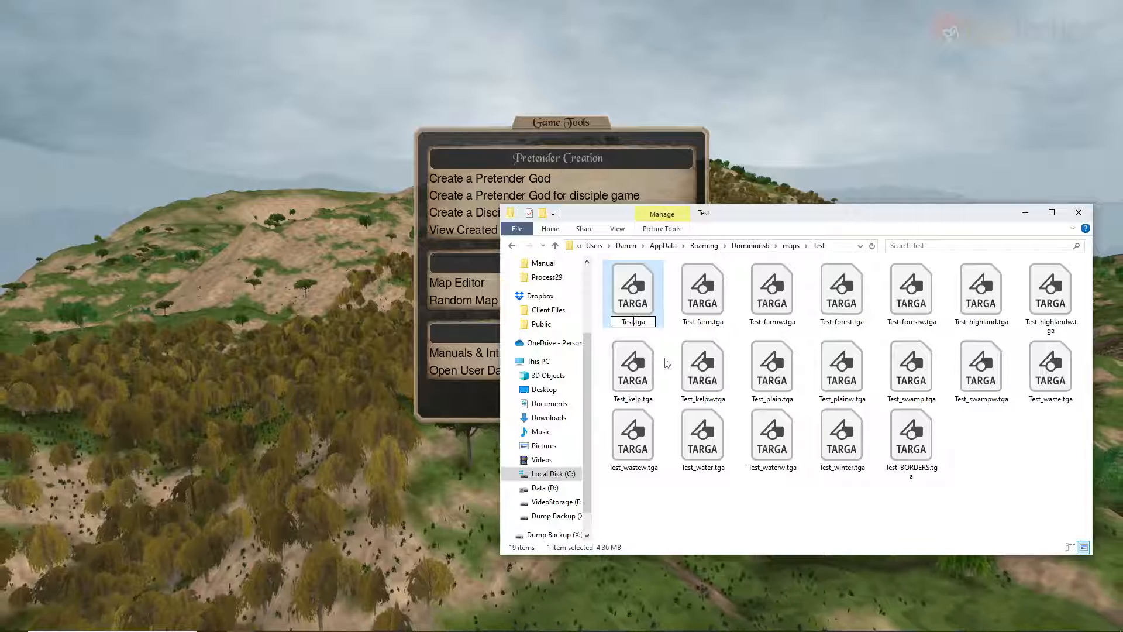
{"action": "type", "text": "DEFAUL"}
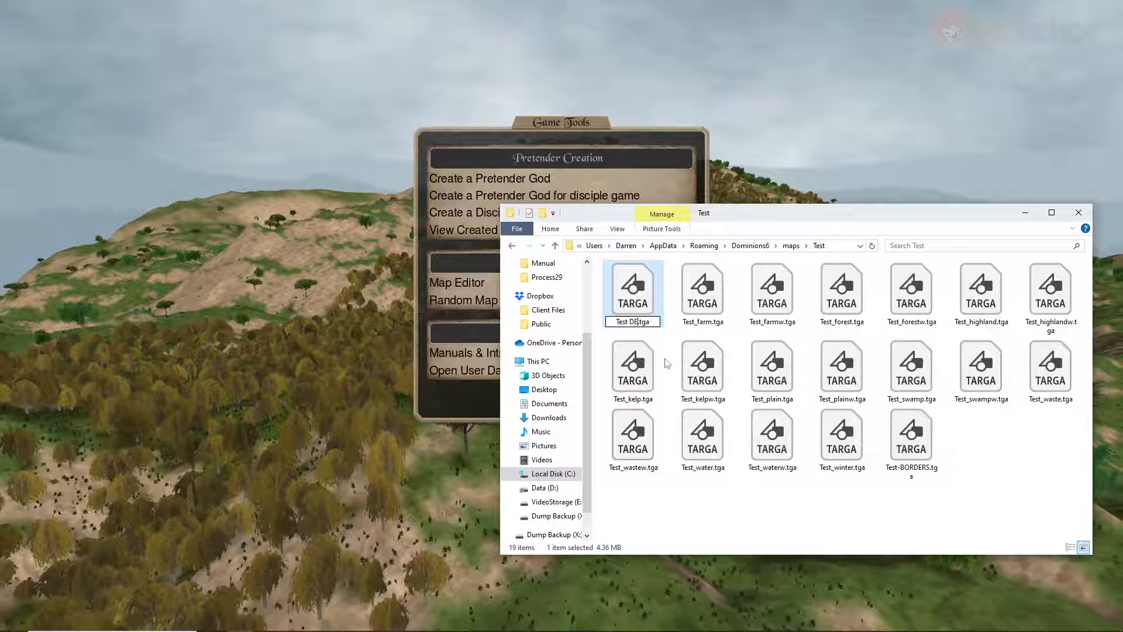
{"action": "type", "text": "T"}
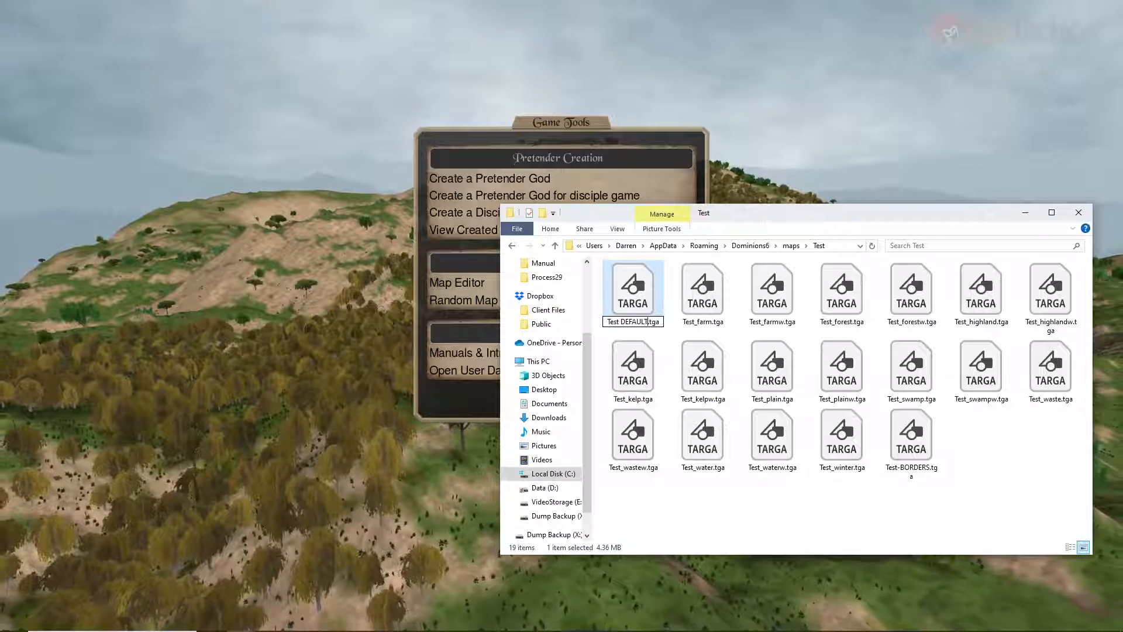
{"action": "key", "text": "Return"}
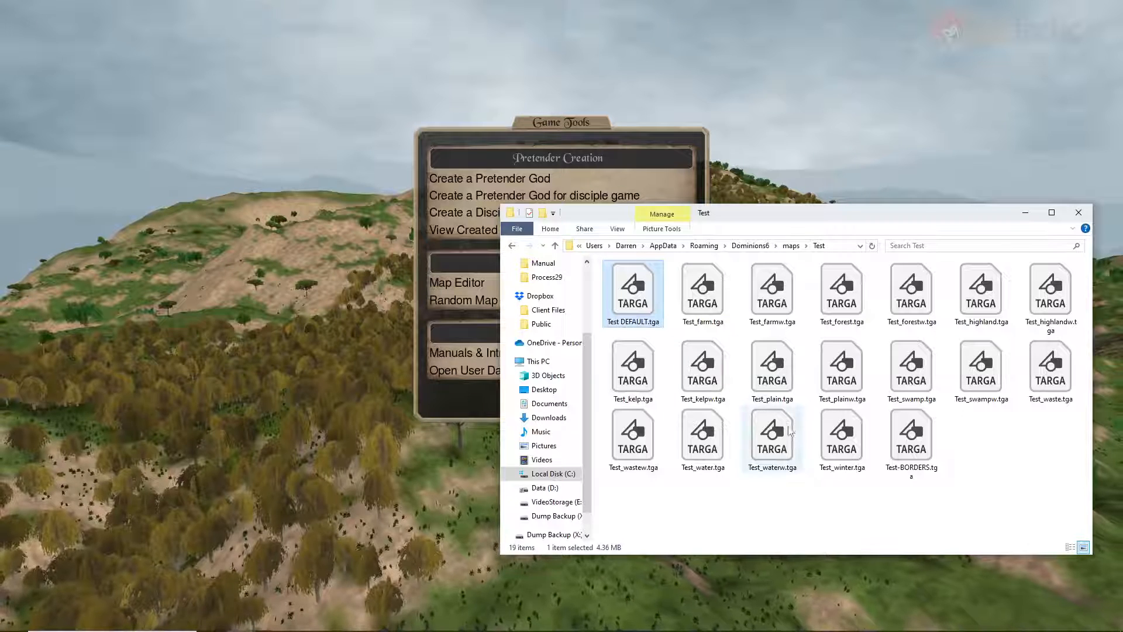
{"action": "left_click", "coordinate": [912, 472]}
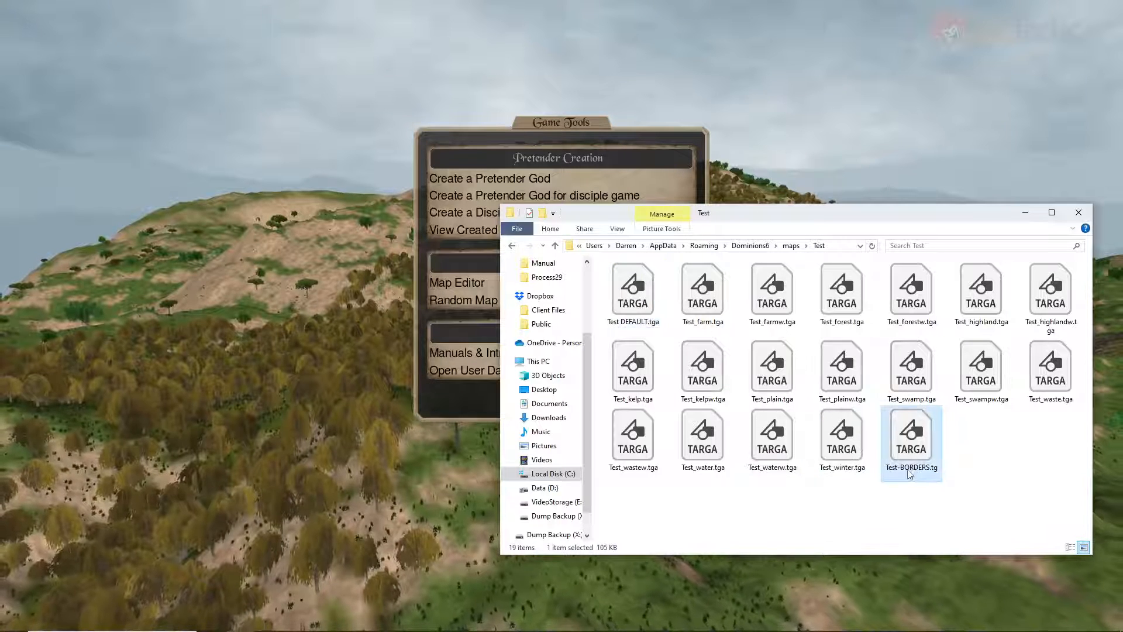
{"action": "left_click", "coordinate": [910, 472]}
{"action": "left_click_drag", "start_coordinate": [895, 467], "coordinate": [902, 468]}
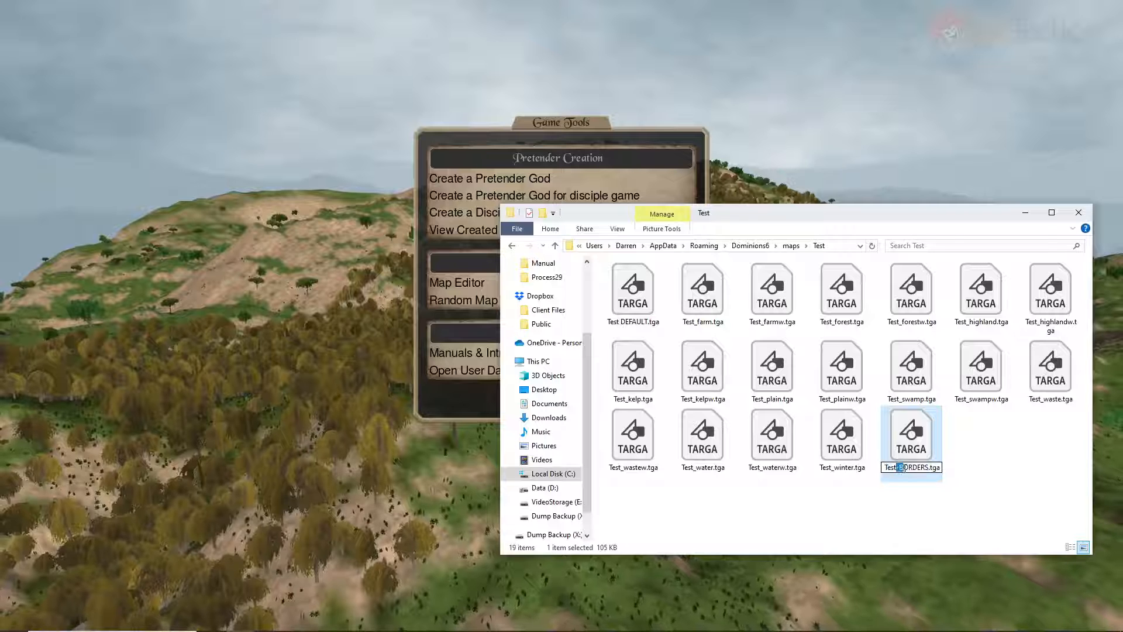
{"action": "right_click", "coordinate": [918, 468]}
{"action": "left_click", "coordinate": [948, 464]}
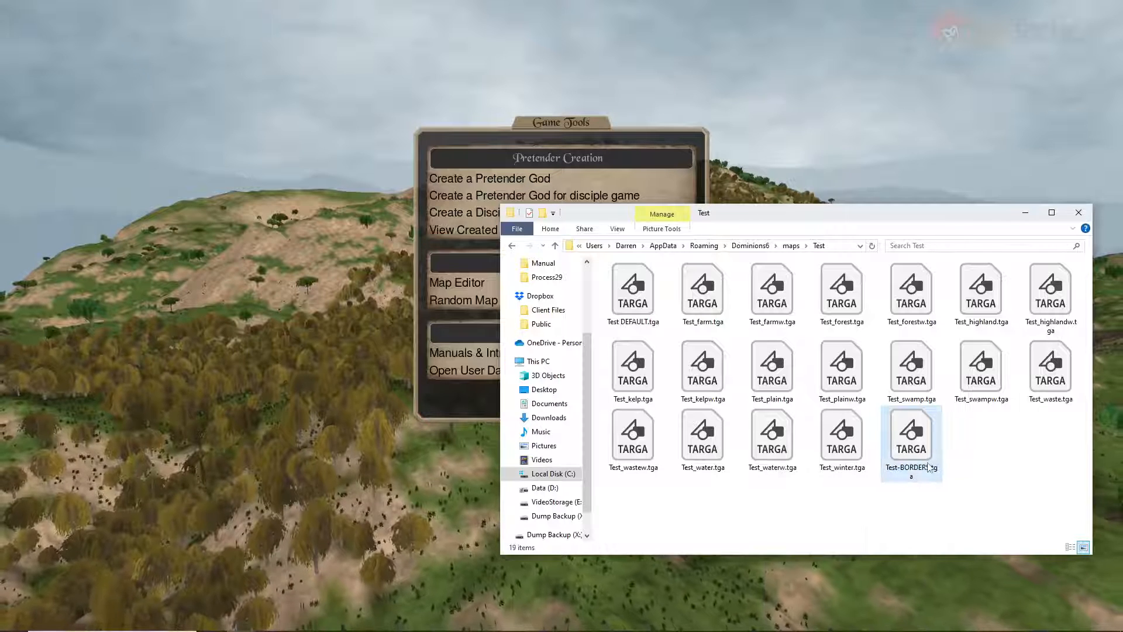
Rename Test-BORDERS.tga as Test.tga by removing the -BORDERS part of its name
{"action": "left_click", "coordinate": [895, 468]}
{"action": "left_click", "coordinate": [896, 468]}
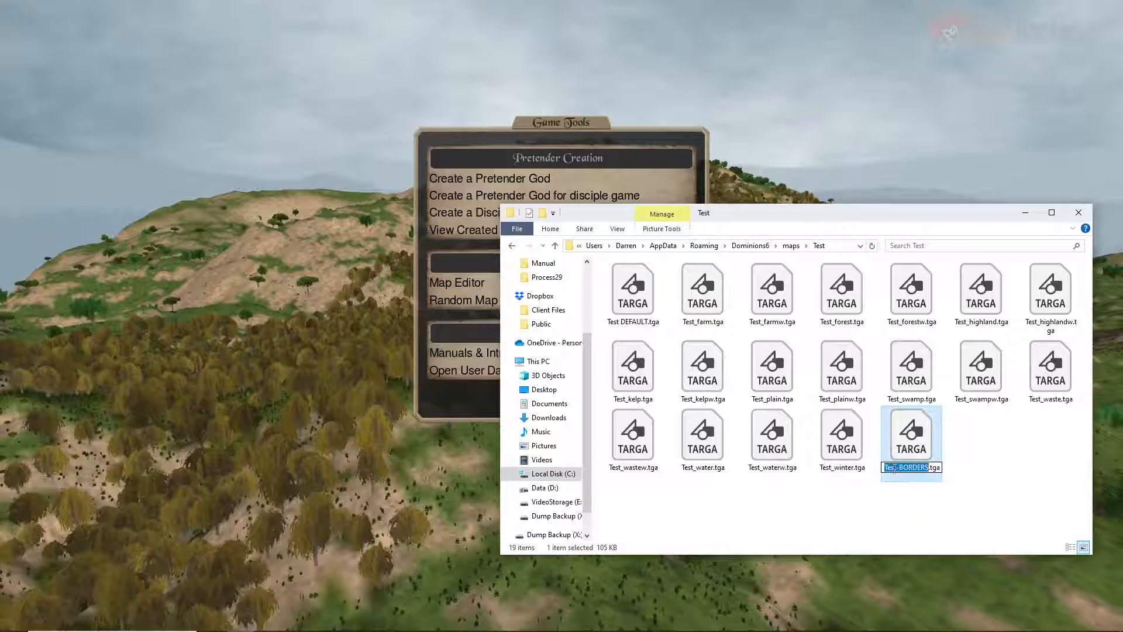
{"action": "left_click_drag", "start_coordinate": [897, 467], "coordinate": [909, 467]}
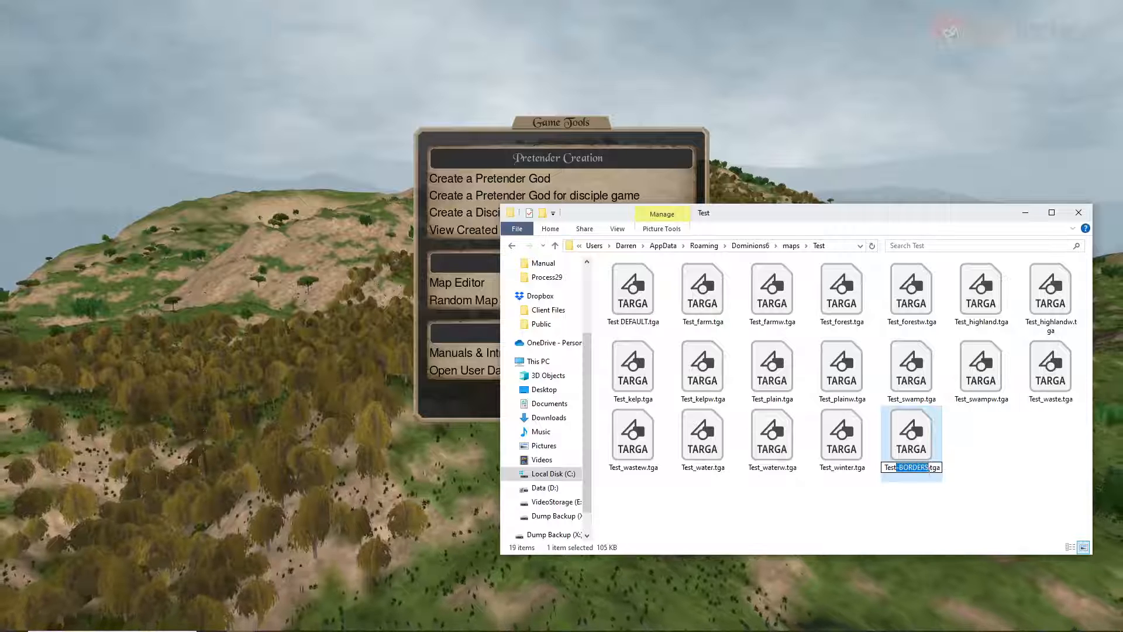
{"action": "key", "text": "BackSpace"}
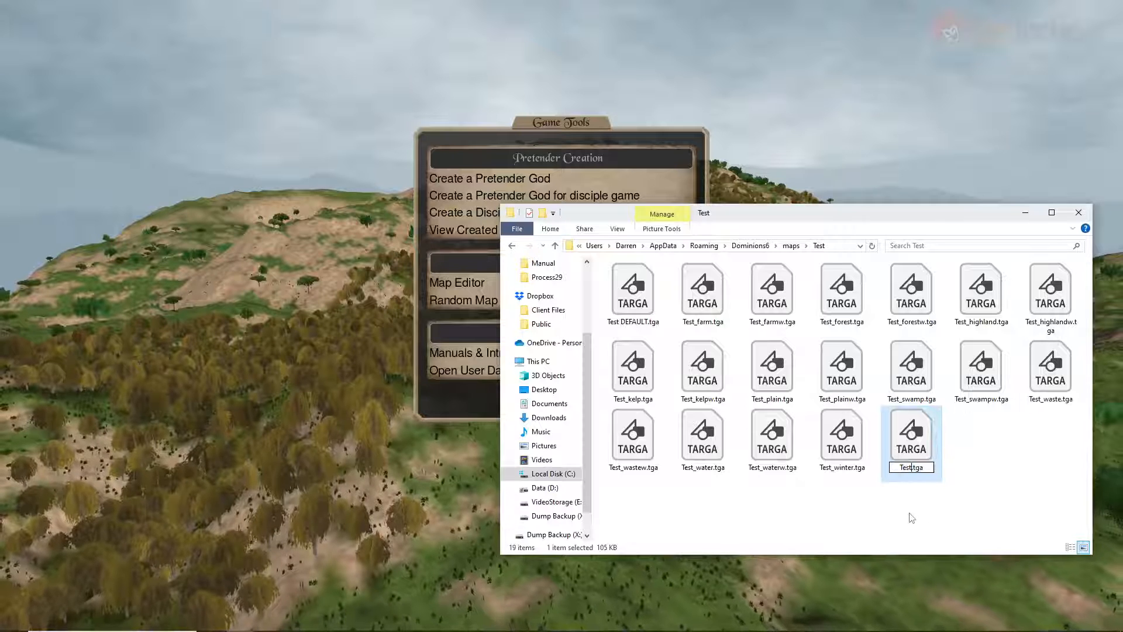
{"action": "left_click", "coordinate": [986, 466]}
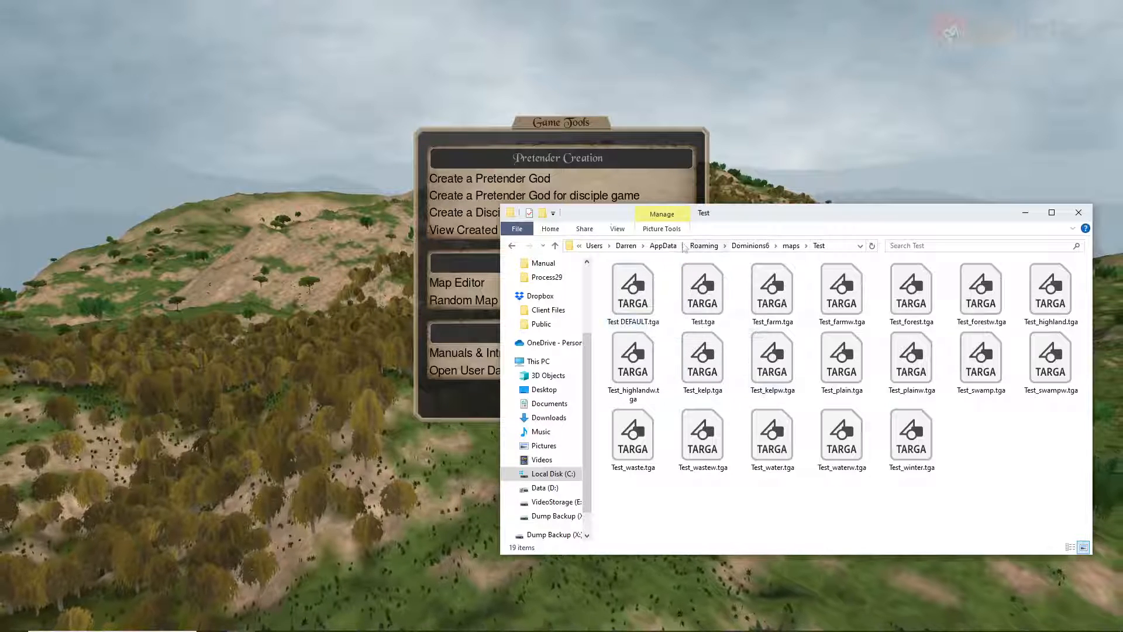
Show the Test folder's files in the Details layout and check the size and date of Test.tga
{"action": "left_click", "coordinate": [618, 229]}
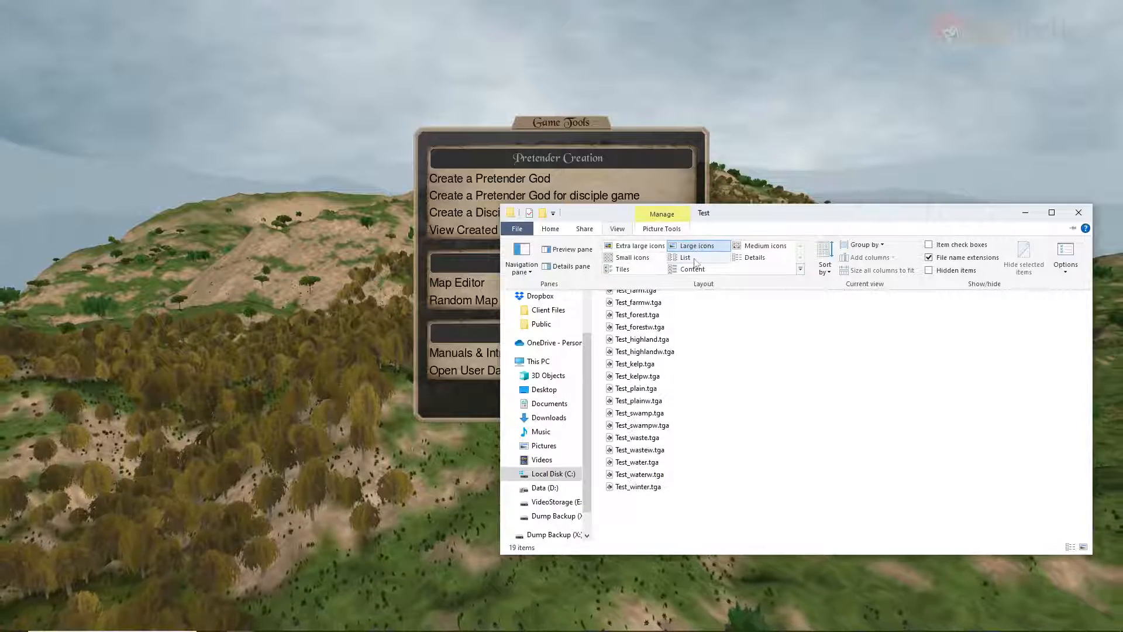
{"action": "left_click", "coordinate": [754, 257]}
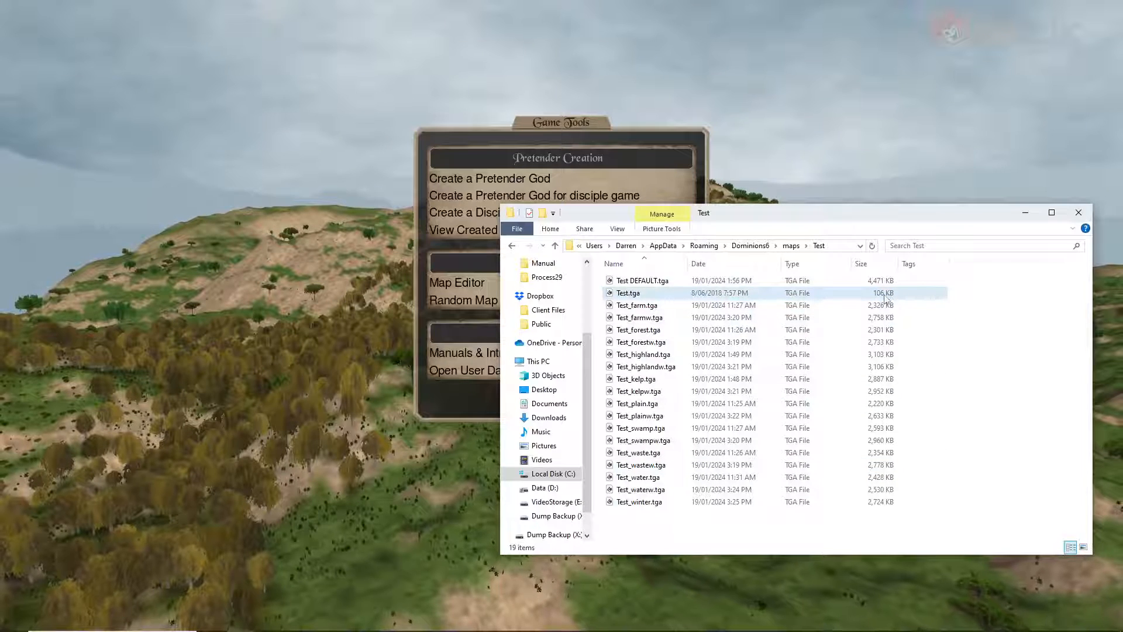
{"action": "left_click", "coordinate": [646, 294]}
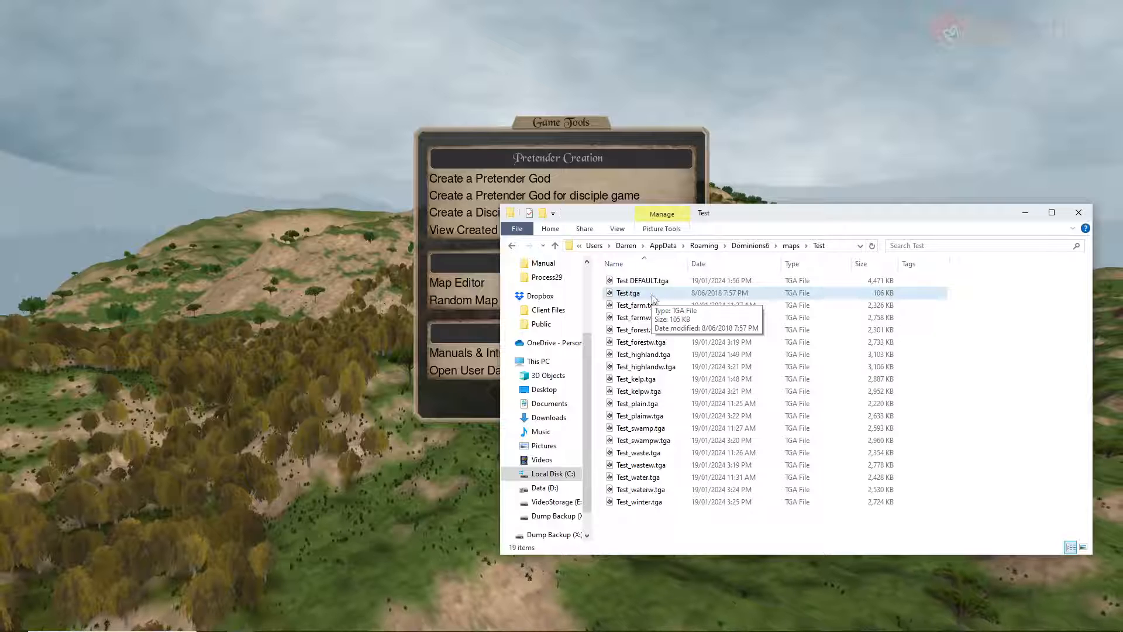
Display the files in the Test map folder as large icons, and close the folder window
{"action": "left_click", "coordinate": [652, 297], "text": "ctrl"}
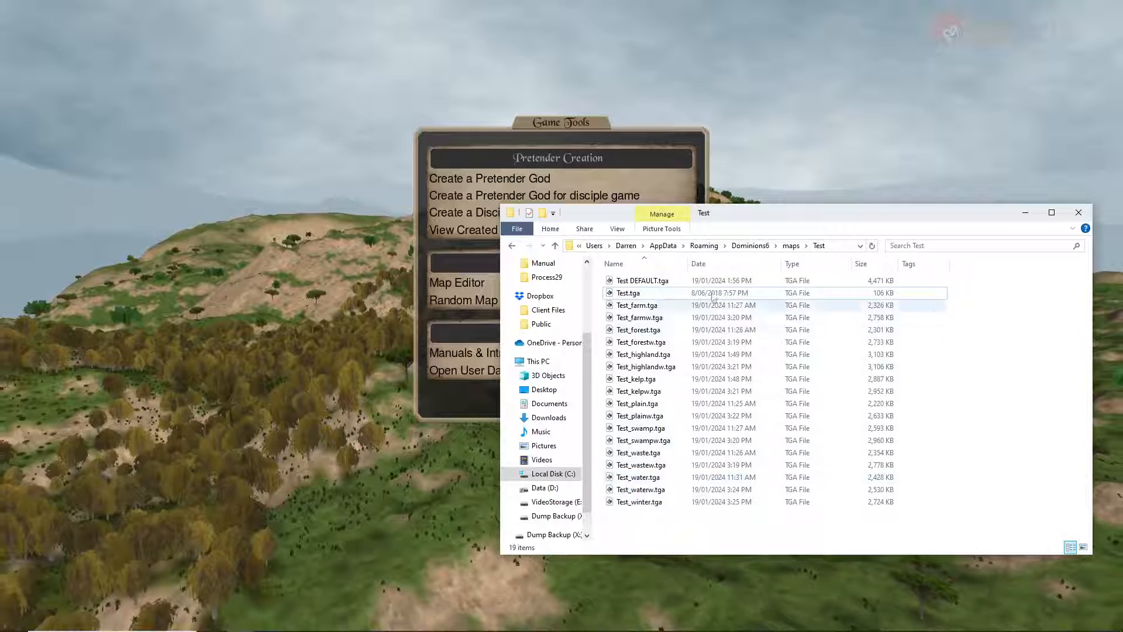
{"action": "left_click", "coordinate": [620, 229]}
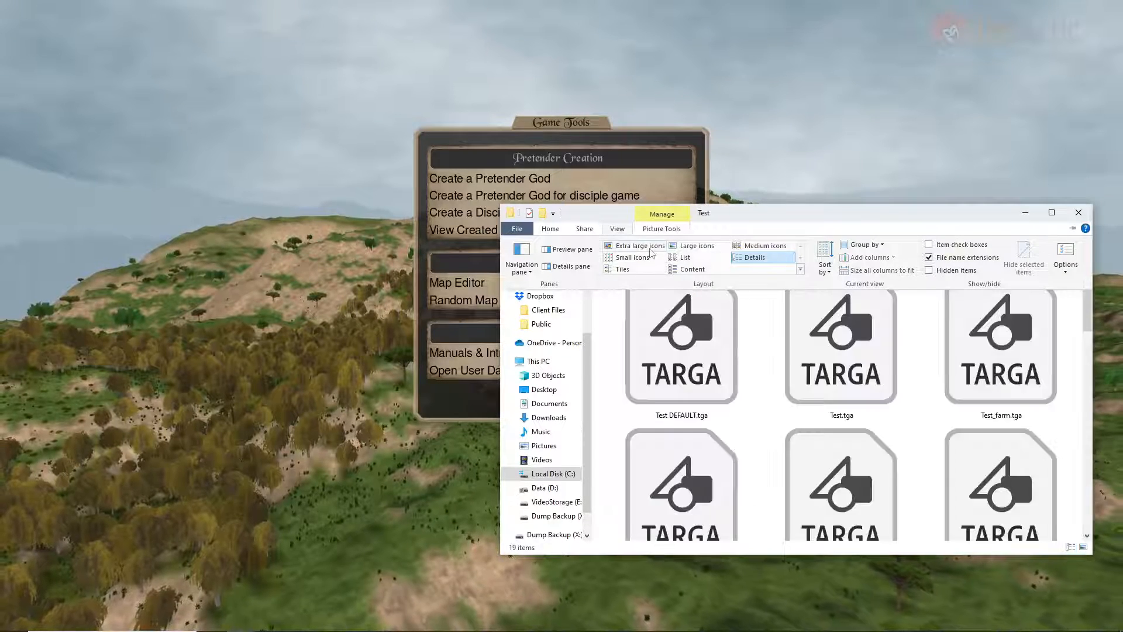
{"action": "left_click", "coordinate": [695, 245]}
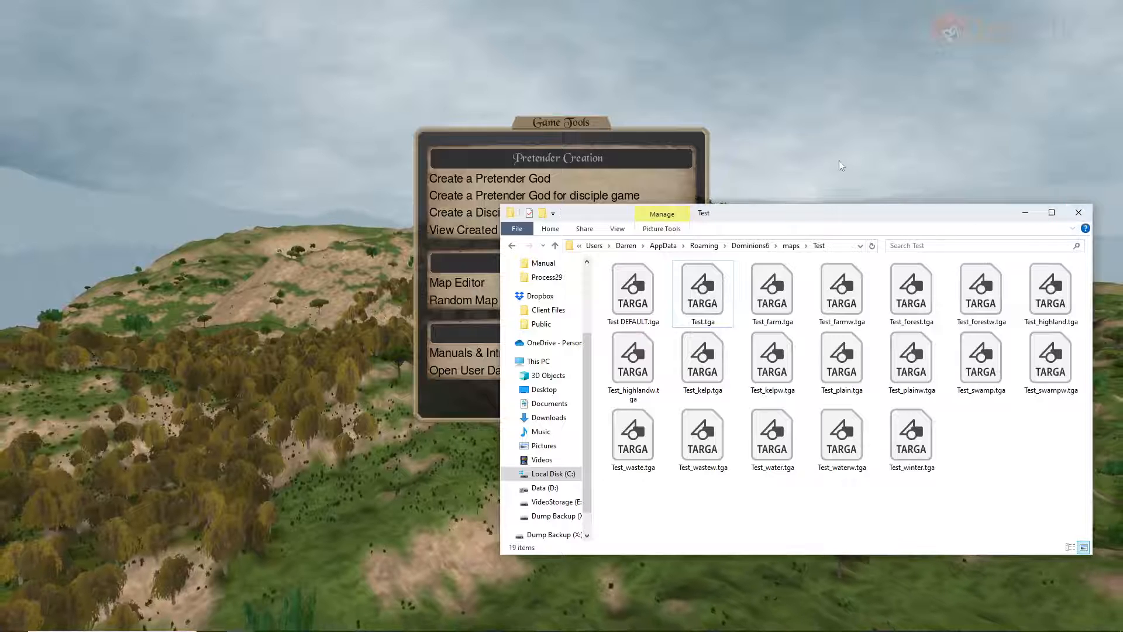
{"action": "left_click", "coordinate": [1079, 214]}
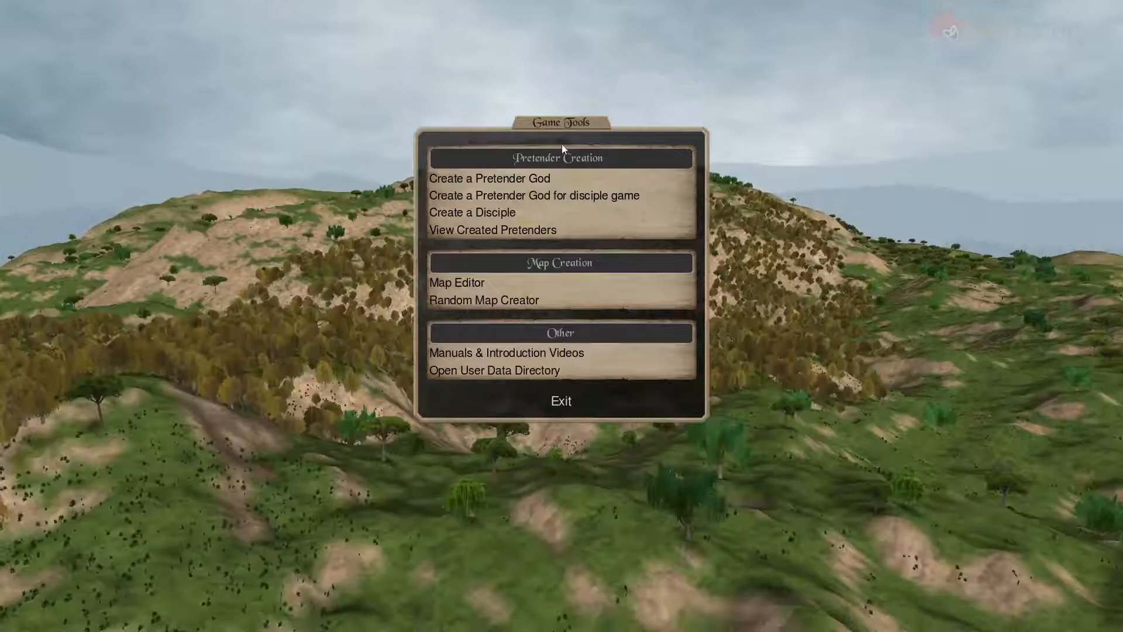
{"action": "left_click", "coordinate": [561, 402]}
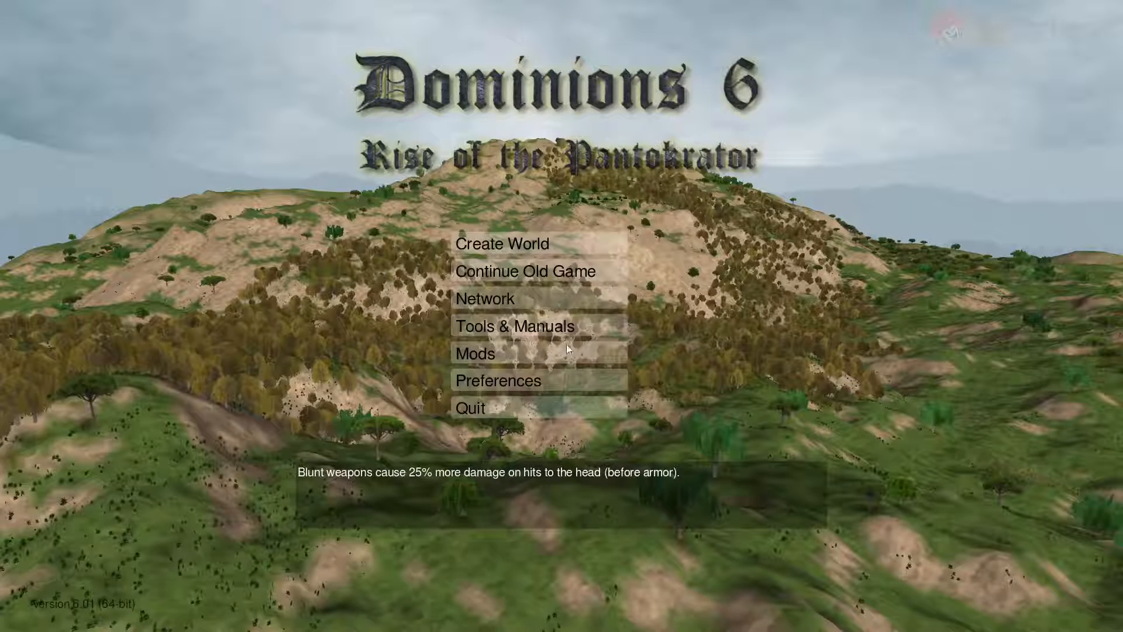
{"action": "left_click", "coordinate": [489, 328]}
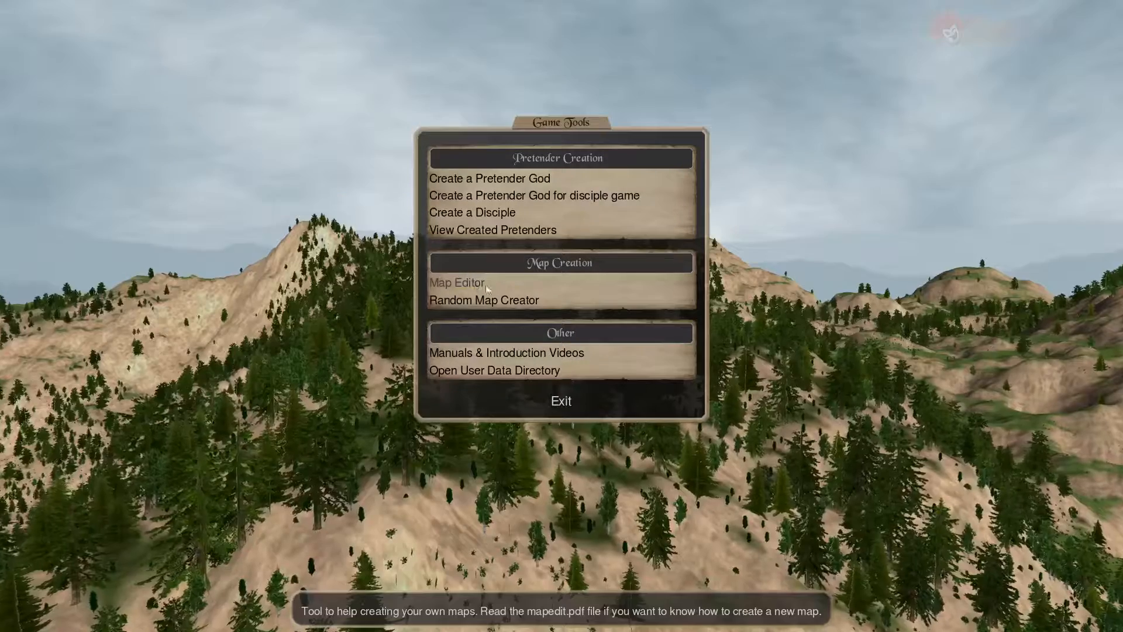
{"action": "left_click", "coordinate": [462, 284]}
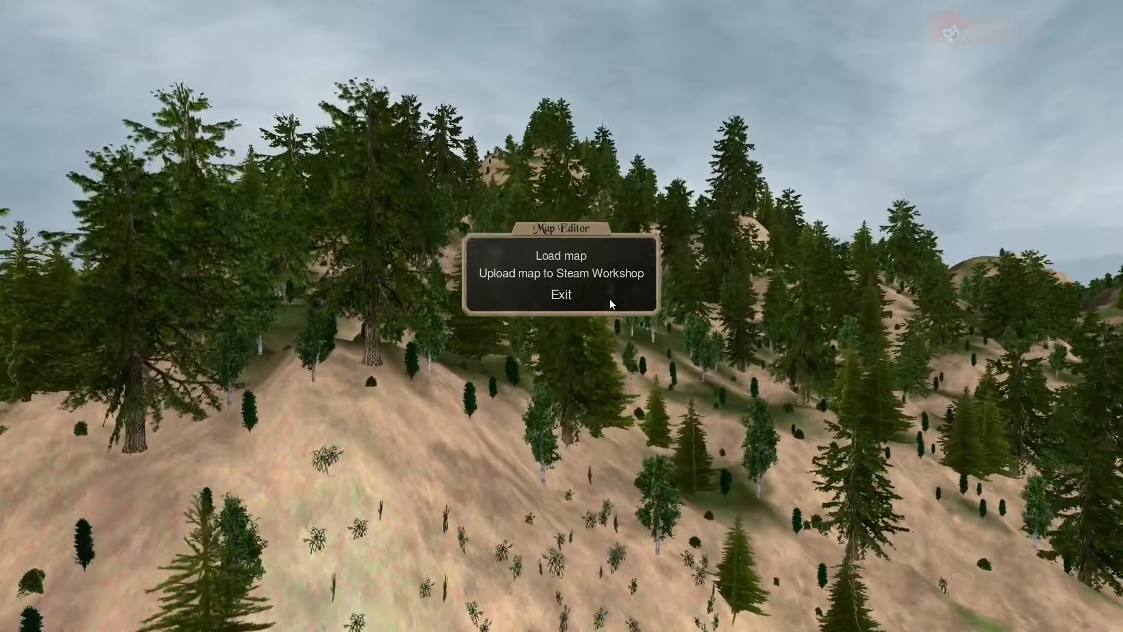
{"action": "left_click", "coordinate": [564, 295]}
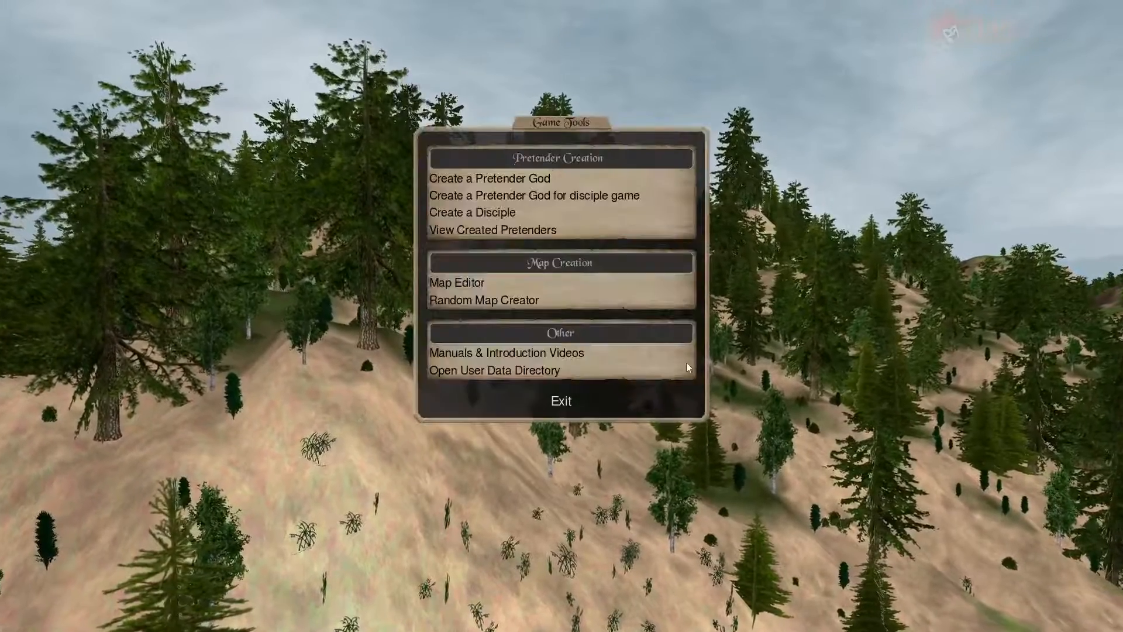
Open Test.map from the Test folder in Sublime Text, set its title to "Test Map", and save and close the file
{"action": "key", "text": "alt+Tab"}
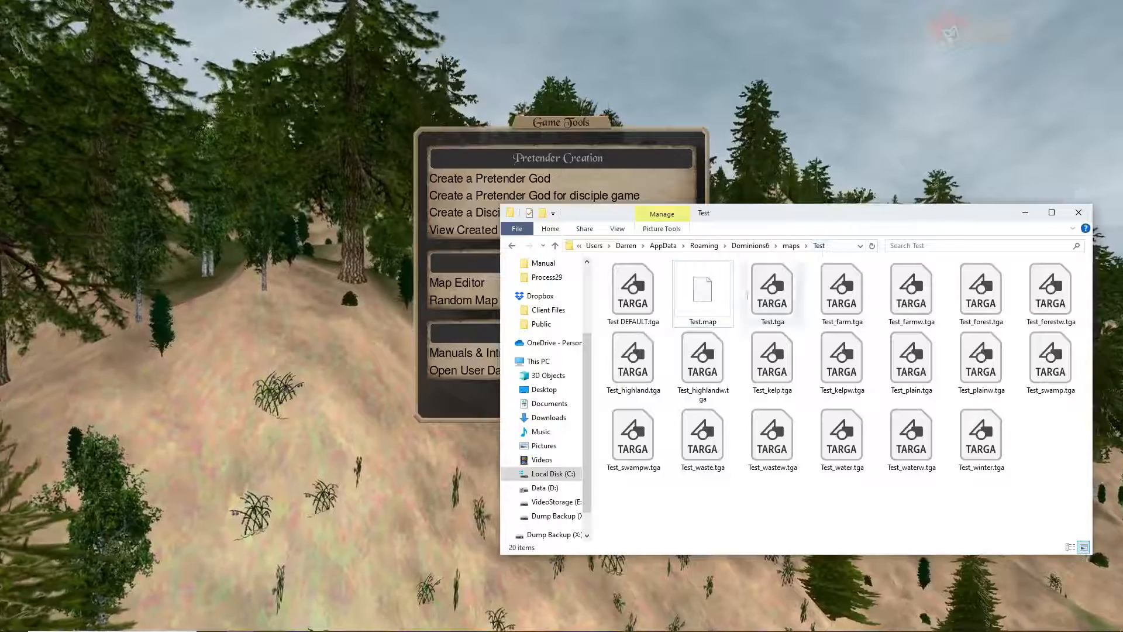
{"action": "right_click", "coordinate": [708, 302]}
{"action": "left_click", "coordinate": [571, 371]}
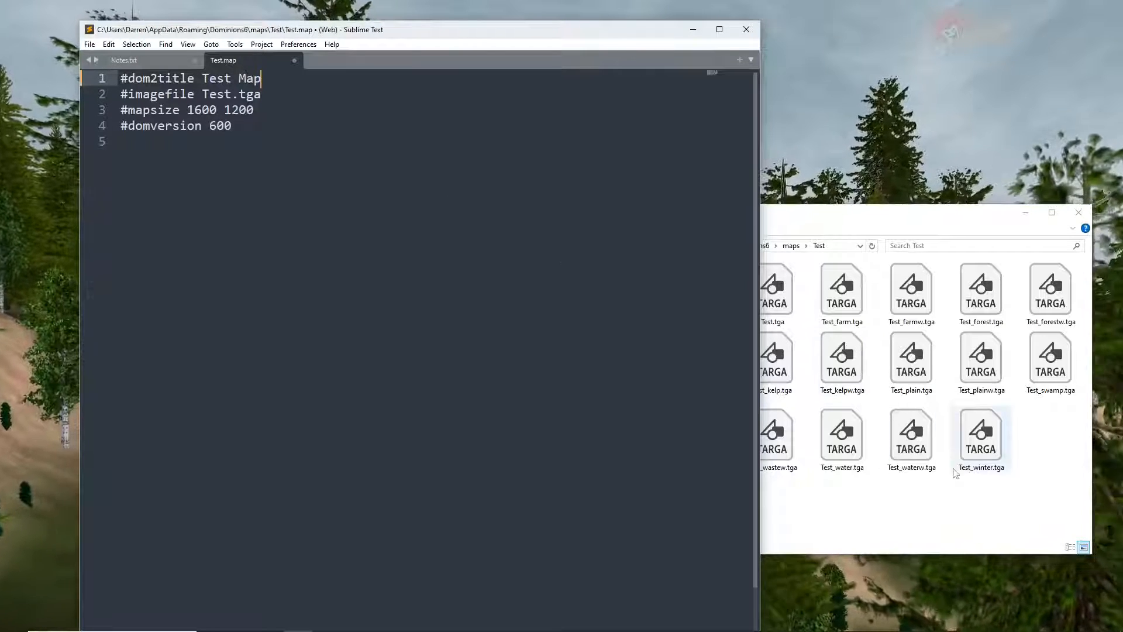
{"action": "left_click", "coordinate": [841, 225]}
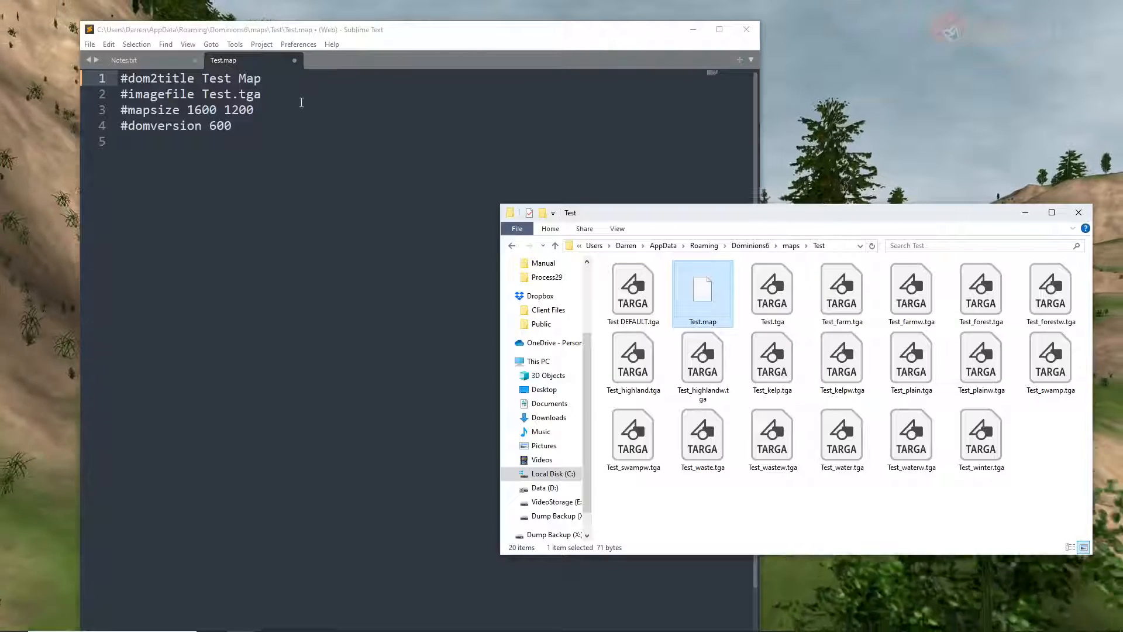
{"action": "left_click", "coordinate": [294, 60]}
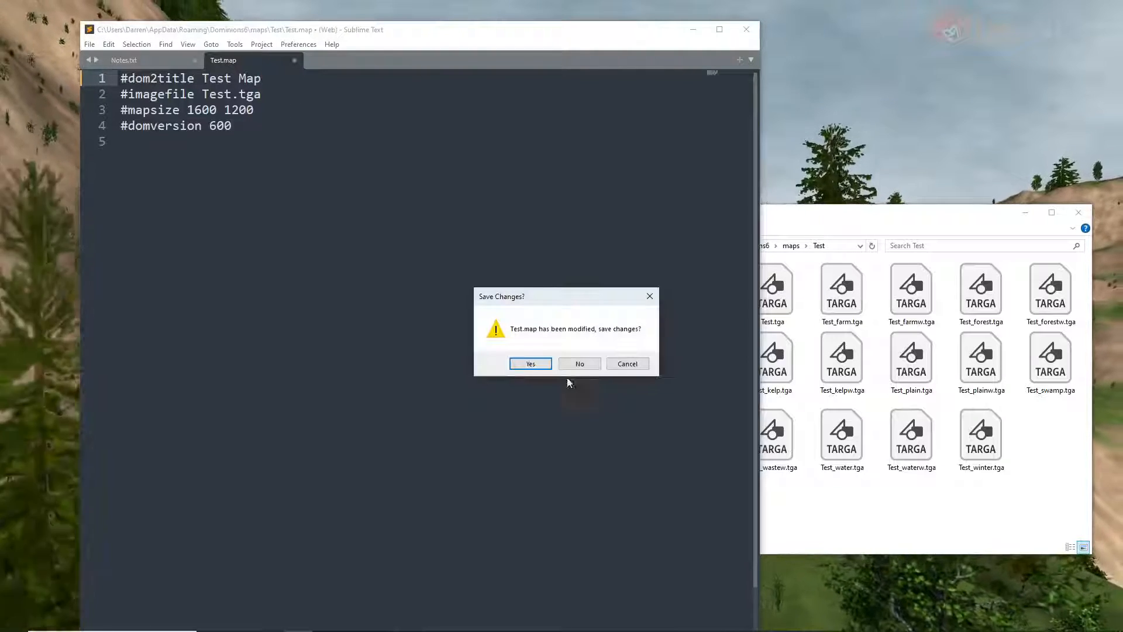
{"action": "left_click", "coordinate": [531, 363]}
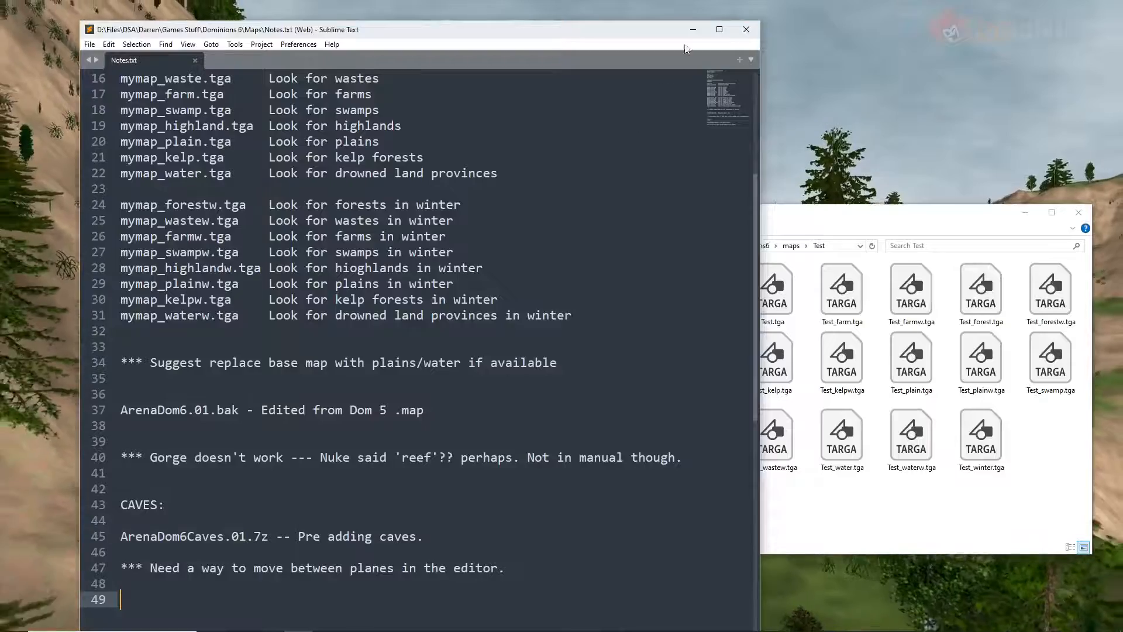
{"action": "left_click", "coordinate": [693, 32]}
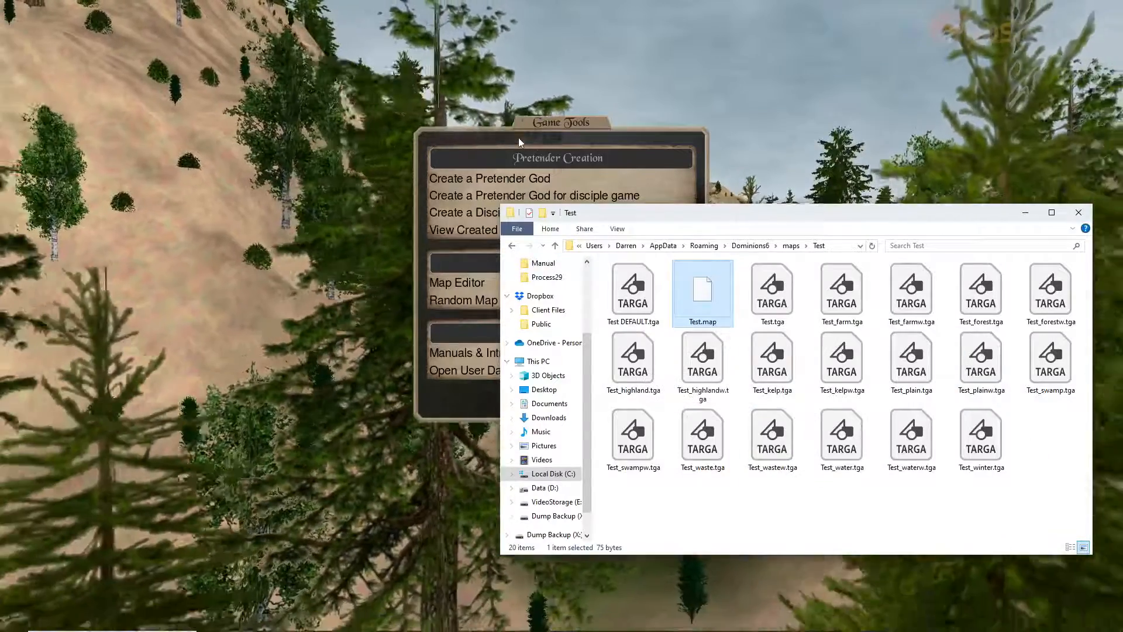
Return to the Dominions 6 game tools and load Test.map from the Test folder in the Map Editor
{"action": "left_click", "coordinate": [518, 138]}
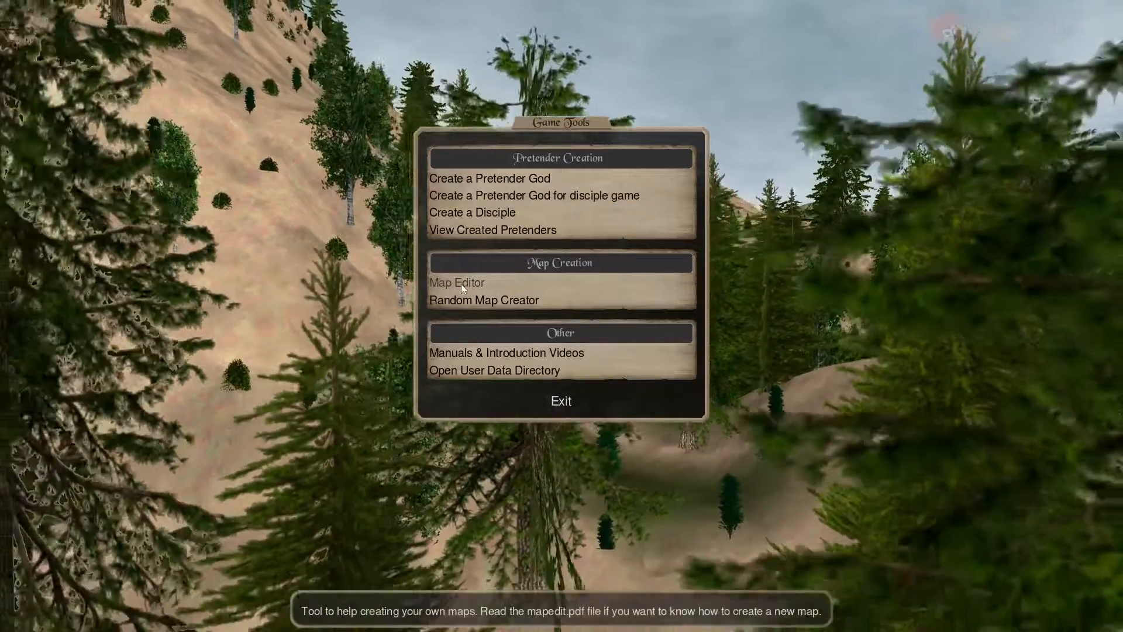
{"action": "left_click", "coordinate": [461, 283]}
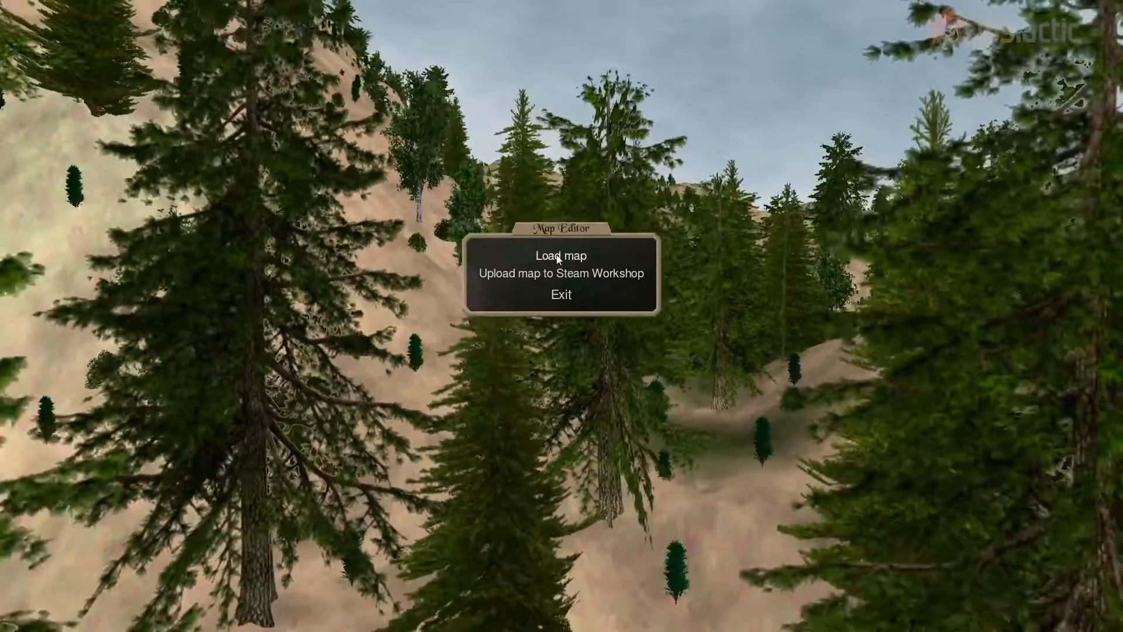
{"action": "left_click", "coordinate": [556, 255]}
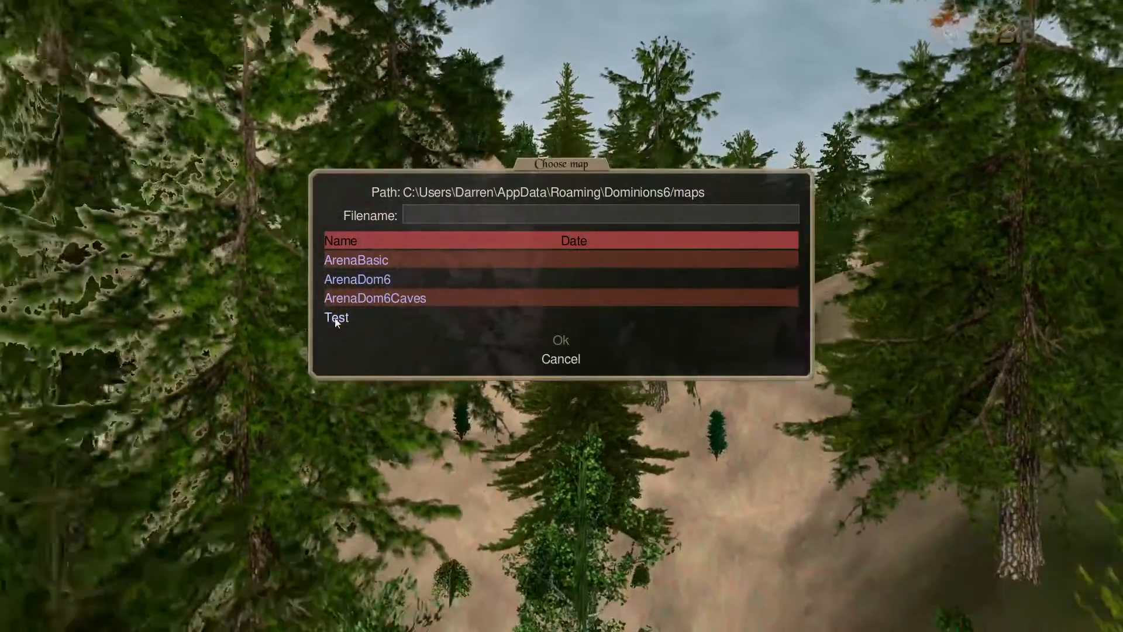
{"action": "left_click", "coordinate": [330, 317]}
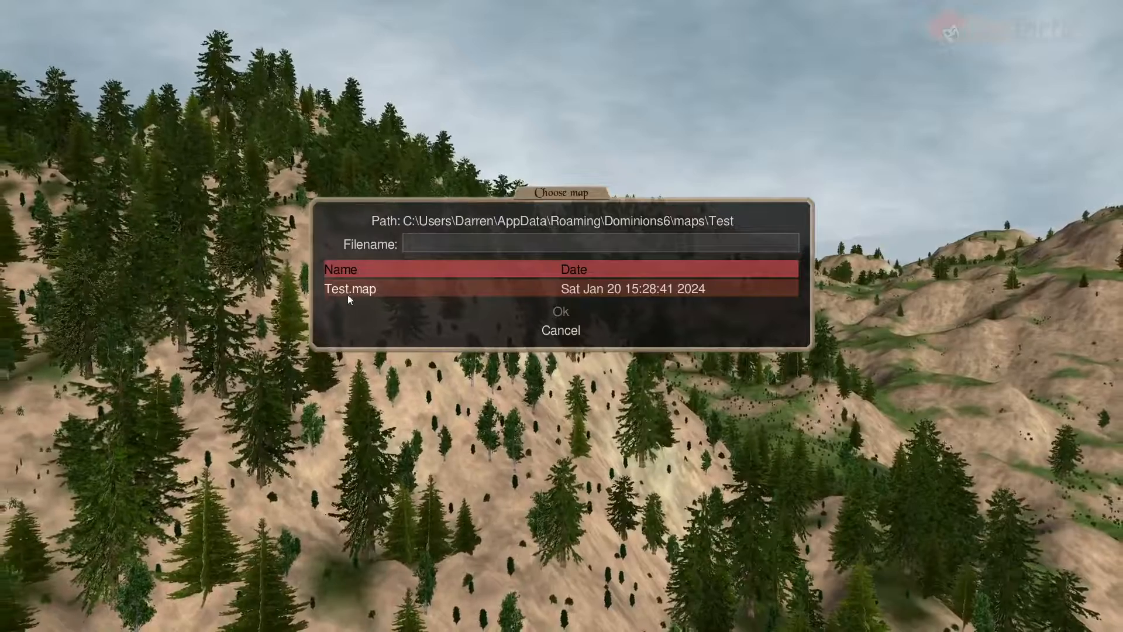
{"action": "left_click", "coordinate": [339, 291]}
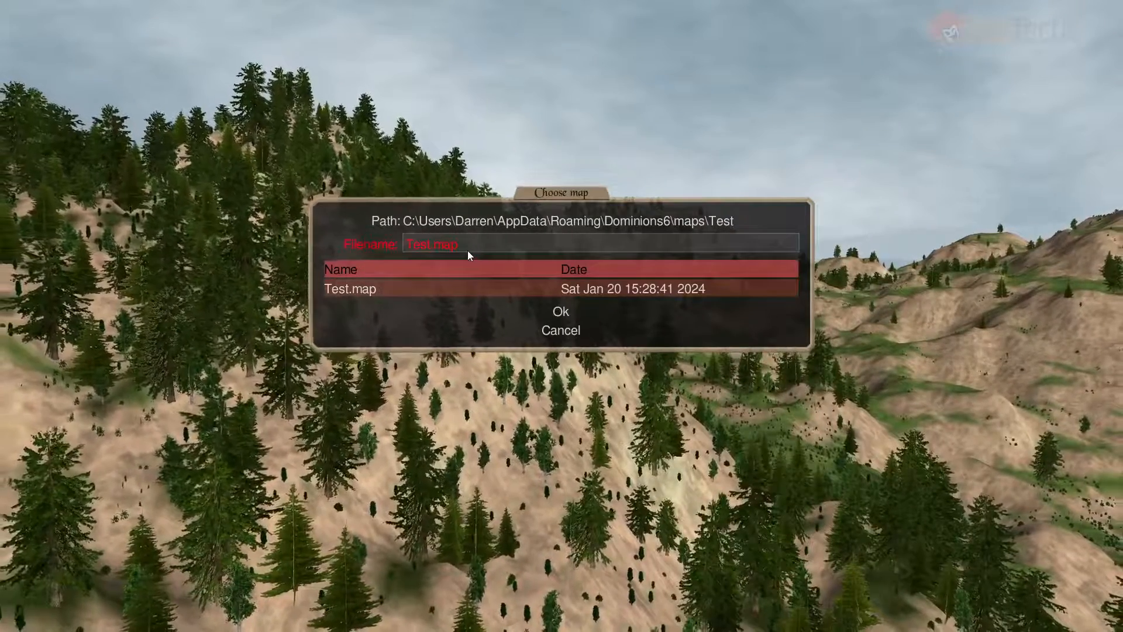
{"action": "left_click", "coordinate": [562, 311]}
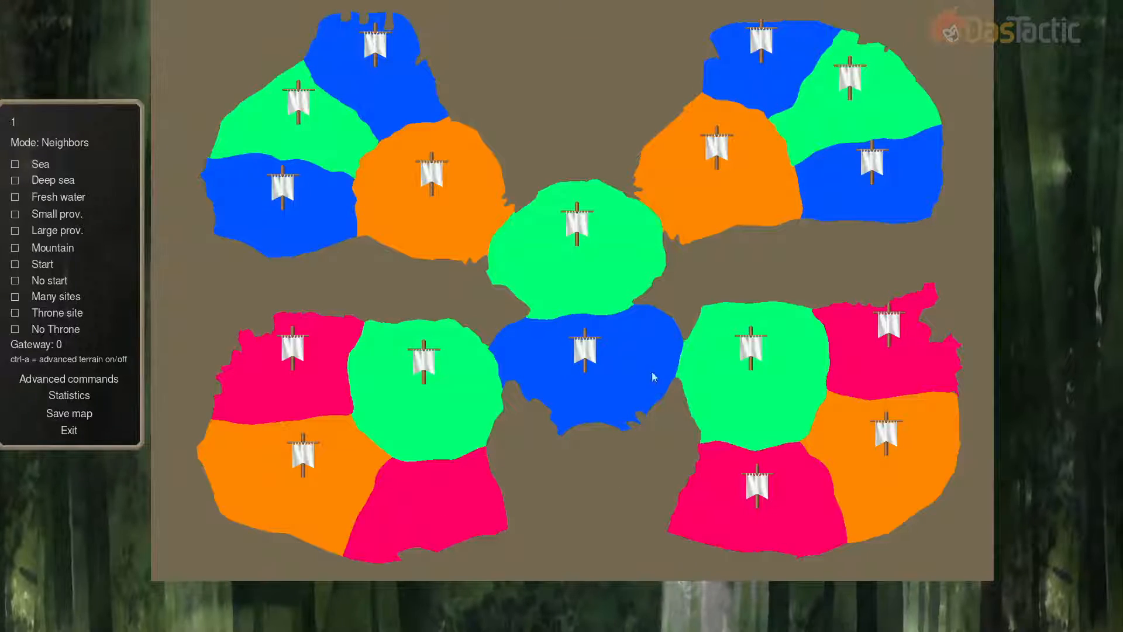
Review the Map Editor controls reference, from neighbor selection down to the miscellaneous commands
{"action": "left_click_drag", "start_coordinate": [736, 275], "coordinate": [750, 331]}
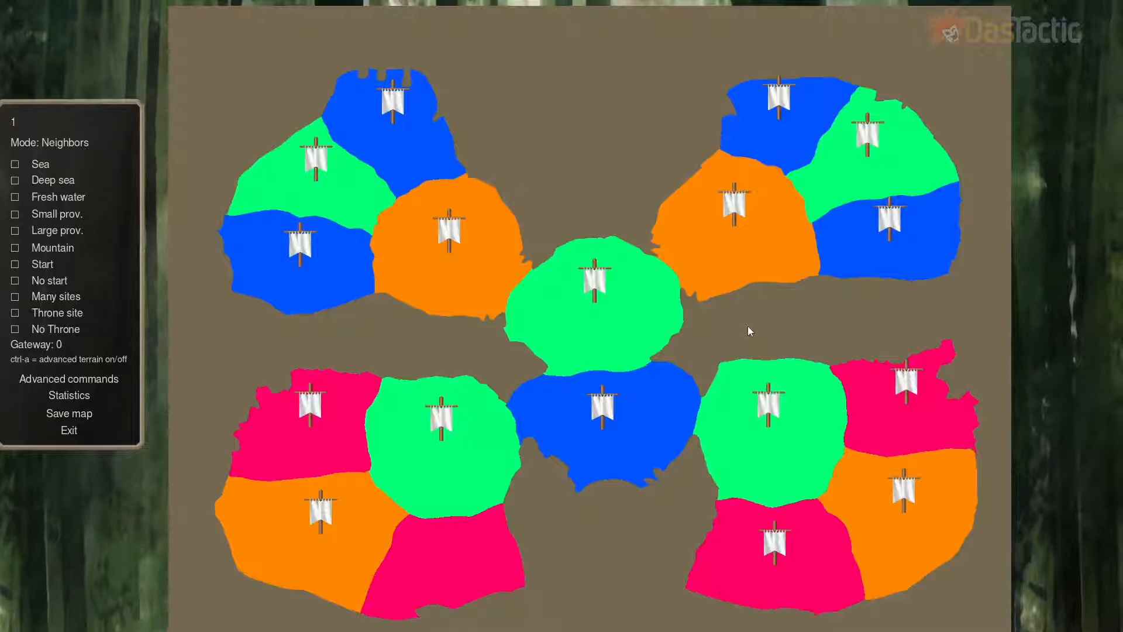
{"action": "key", "text": "F1"}
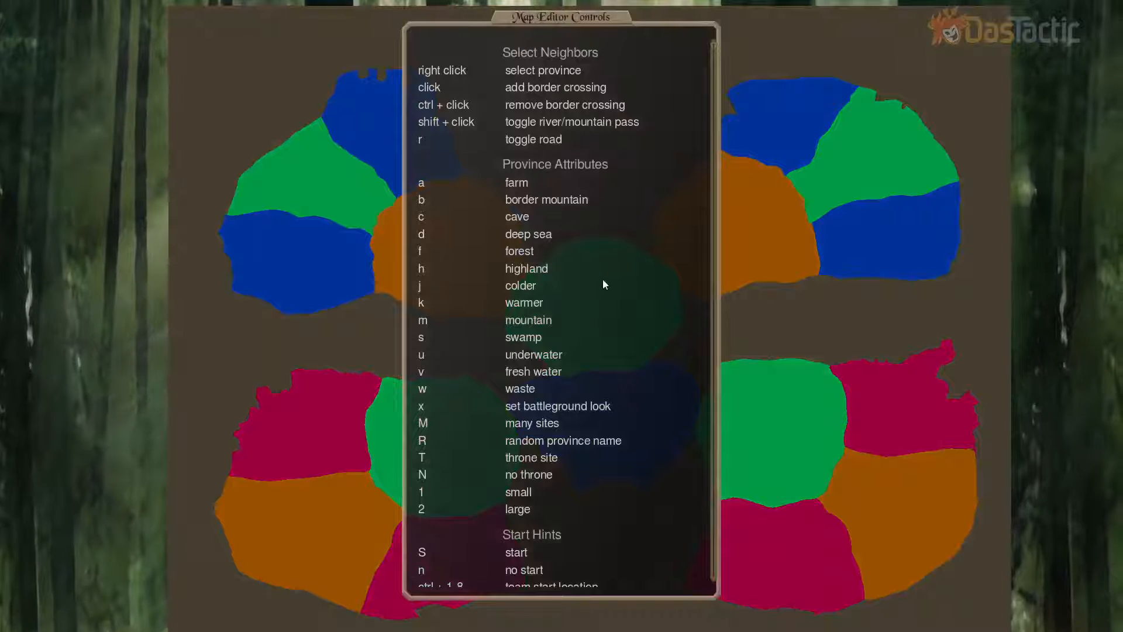
{"action": "scroll", "coordinate": [637, 336], "scroll_direction": "down", "scroll_amount": 6}
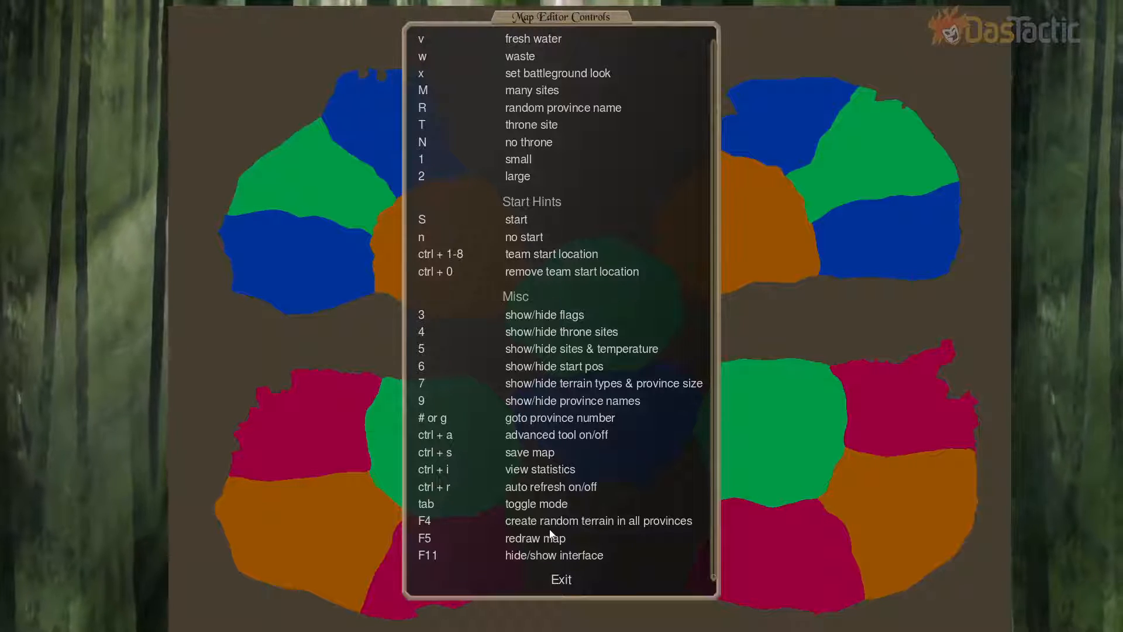
{"action": "key", "text": "Escape"}
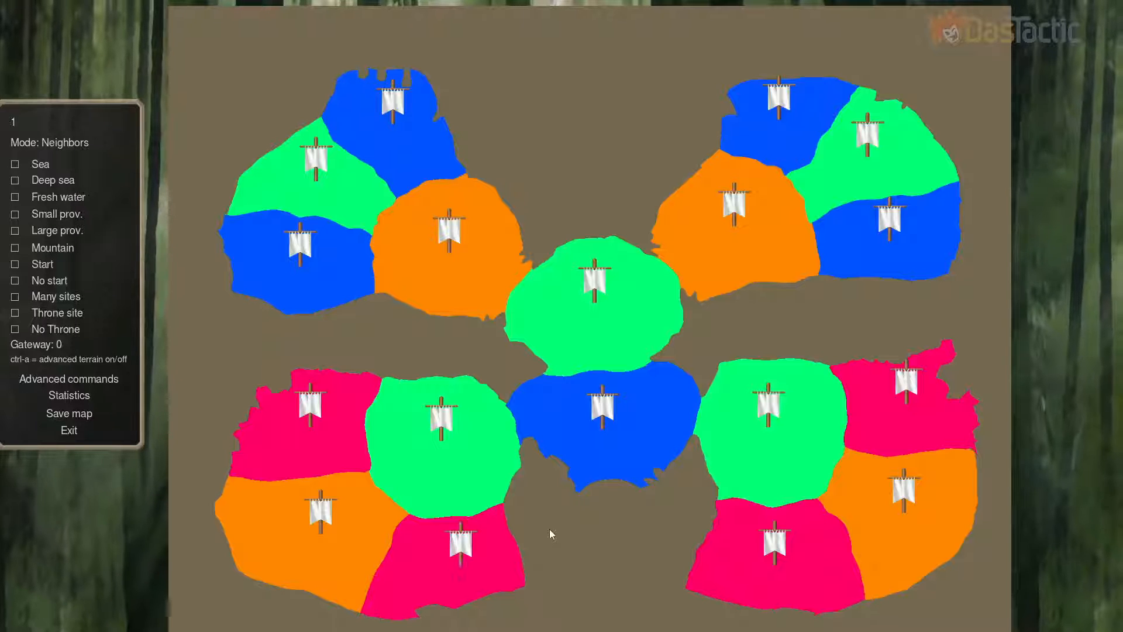
Turn on the advanced terrain tool, create random terrain in all provinces, and check the editor controls reference again
{"action": "key", "text": "ctrl+a"}
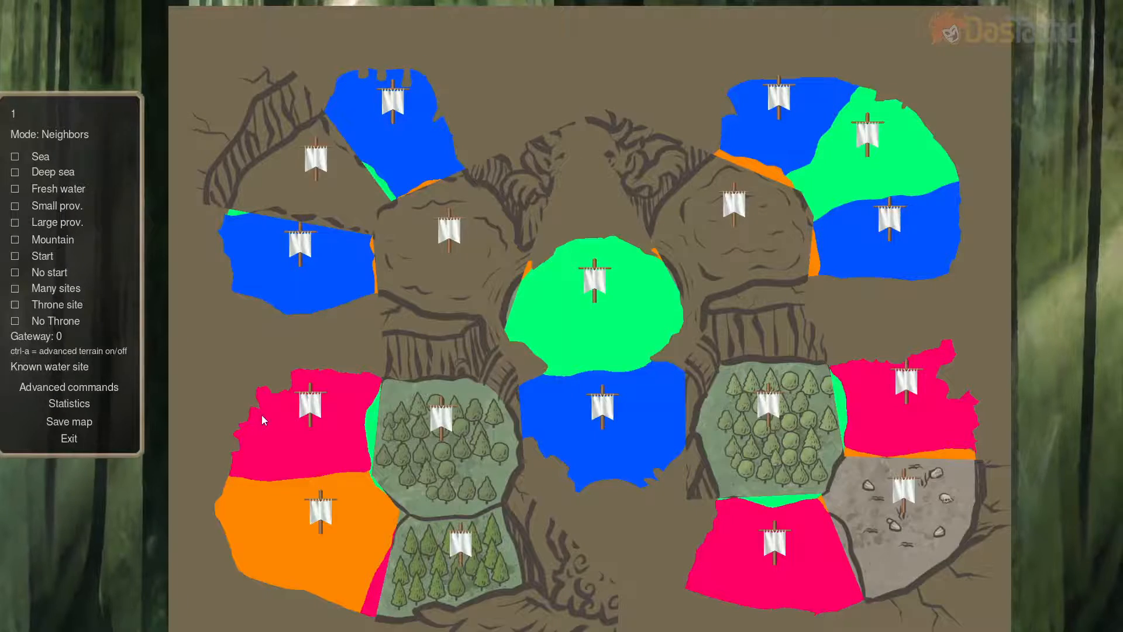
{"action": "key", "text": "F1"}
{"action": "scroll", "coordinate": [527, 421], "scroll_direction": "down", "scroll_amount": 5}
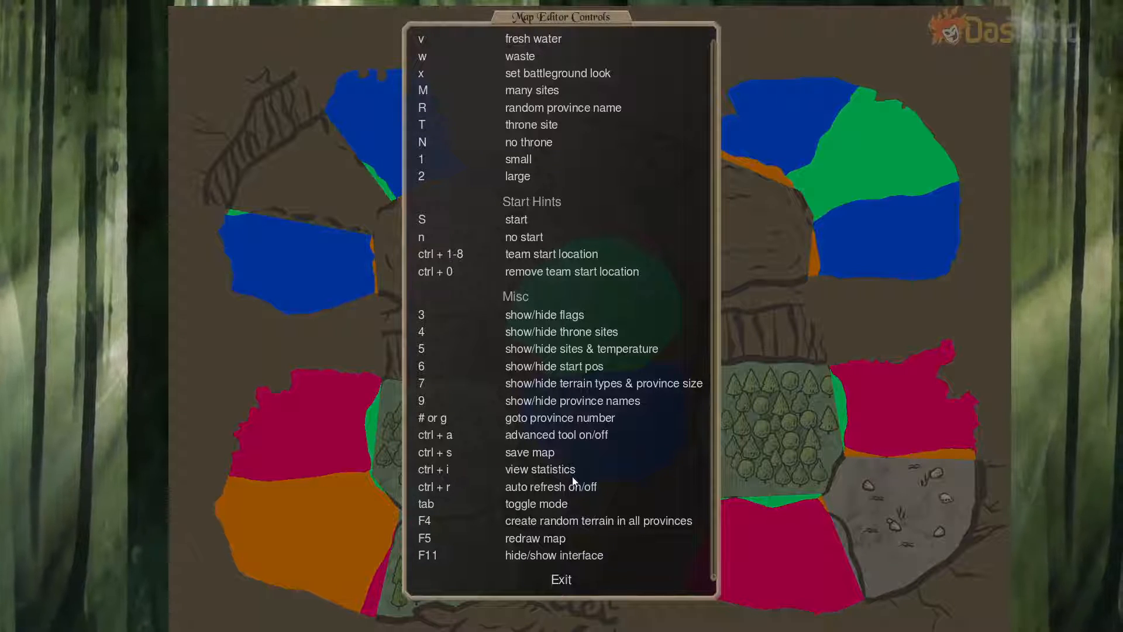
{"action": "scroll", "coordinate": [575, 431], "scroll_direction": "up", "scroll_amount": 5}
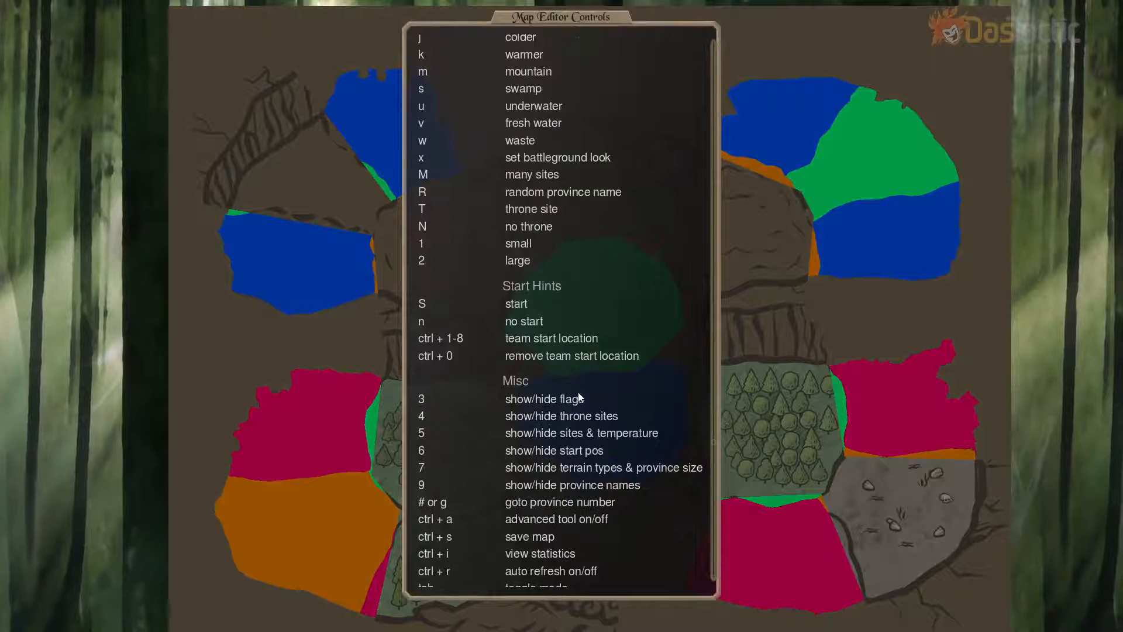
{"action": "scroll", "coordinate": [578, 398], "scroll_direction": "up", "scroll_amount": 1}
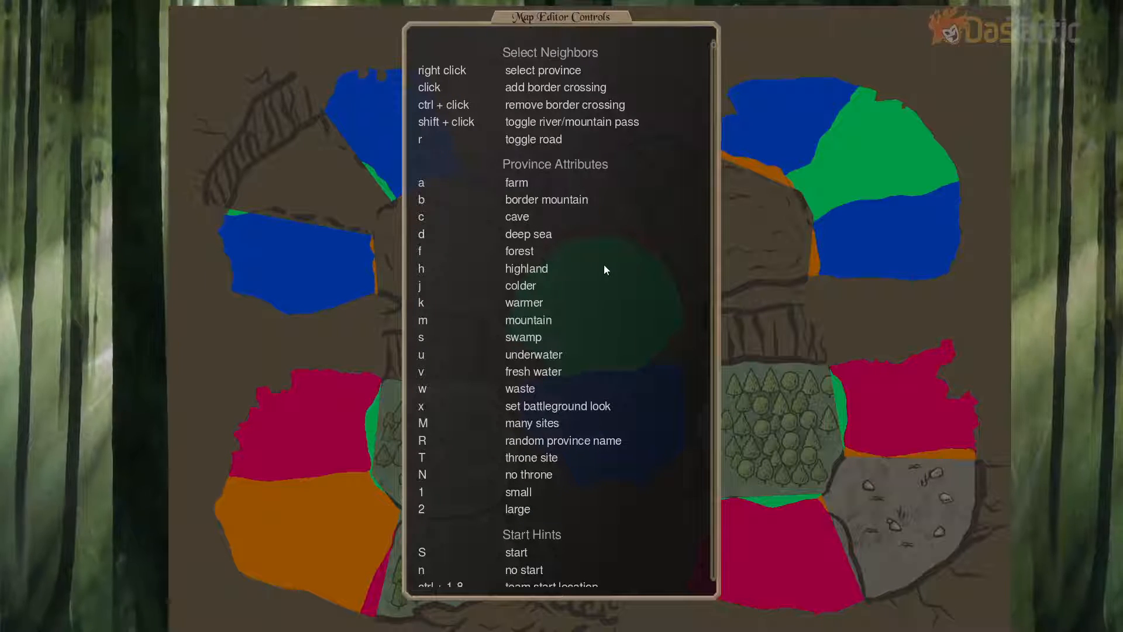
{"action": "left_click", "coordinate": [574, 219]}
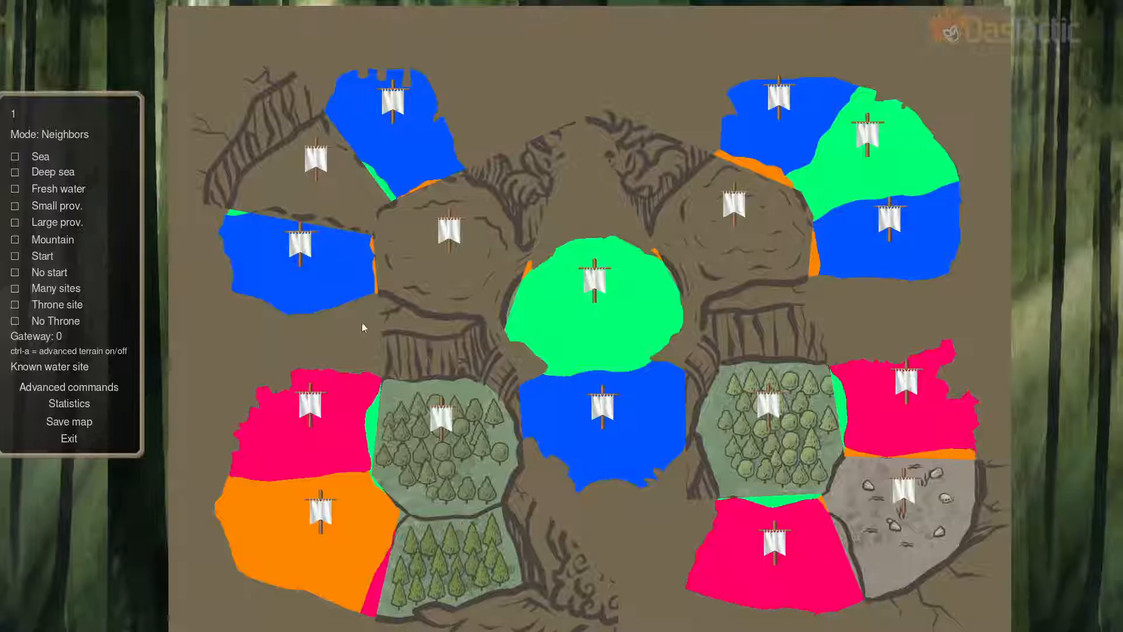
Exit the map without saving and reload Test.map in the Map Editor to discard the random terrain
{"action": "left_click", "coordinate": [68, 445]}
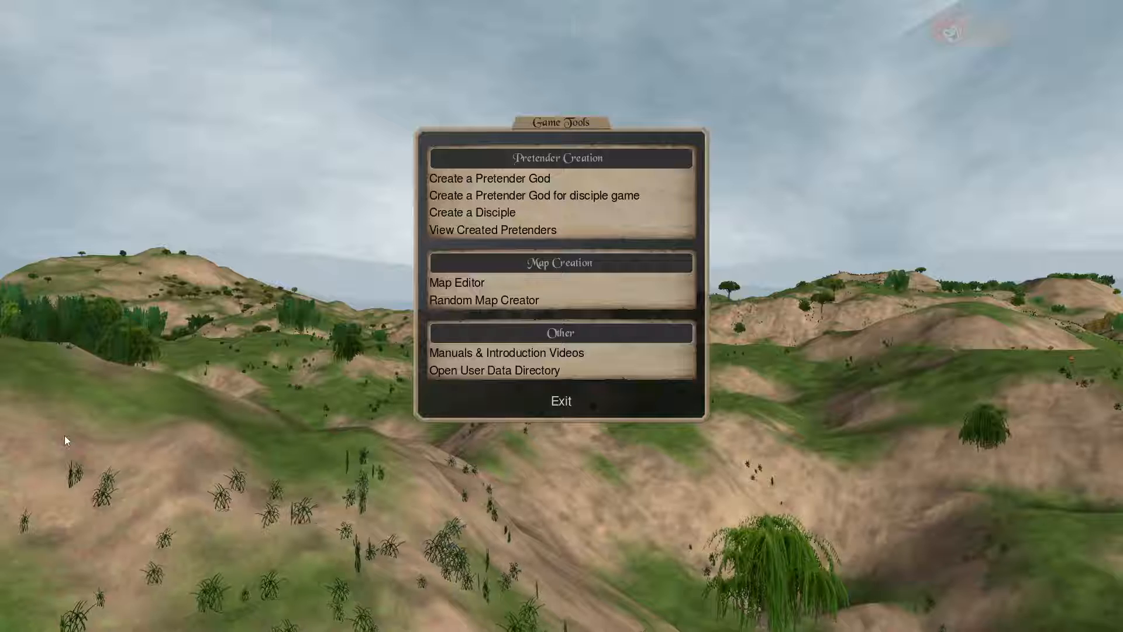
{"action": "left_click", "coordinate": [469, 286]}
{"action": "left_click", "coordinate": [561, 257]}
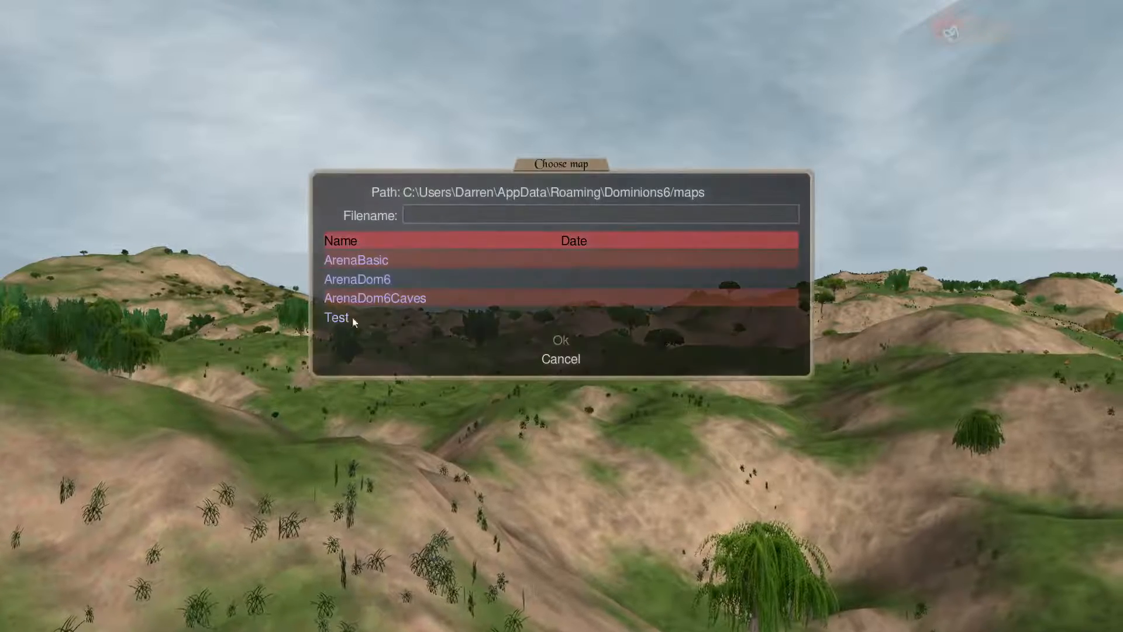
{"action": "left_click", "coordinate": [351, 318]}
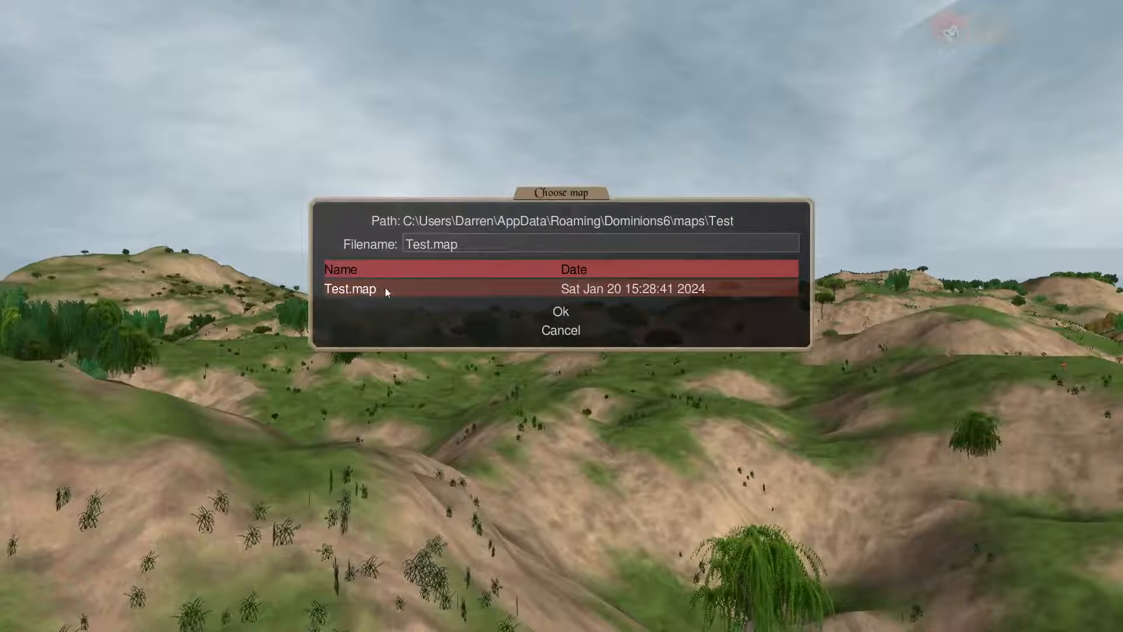
{"action": "left_click", "coordinate": [563, 311]}
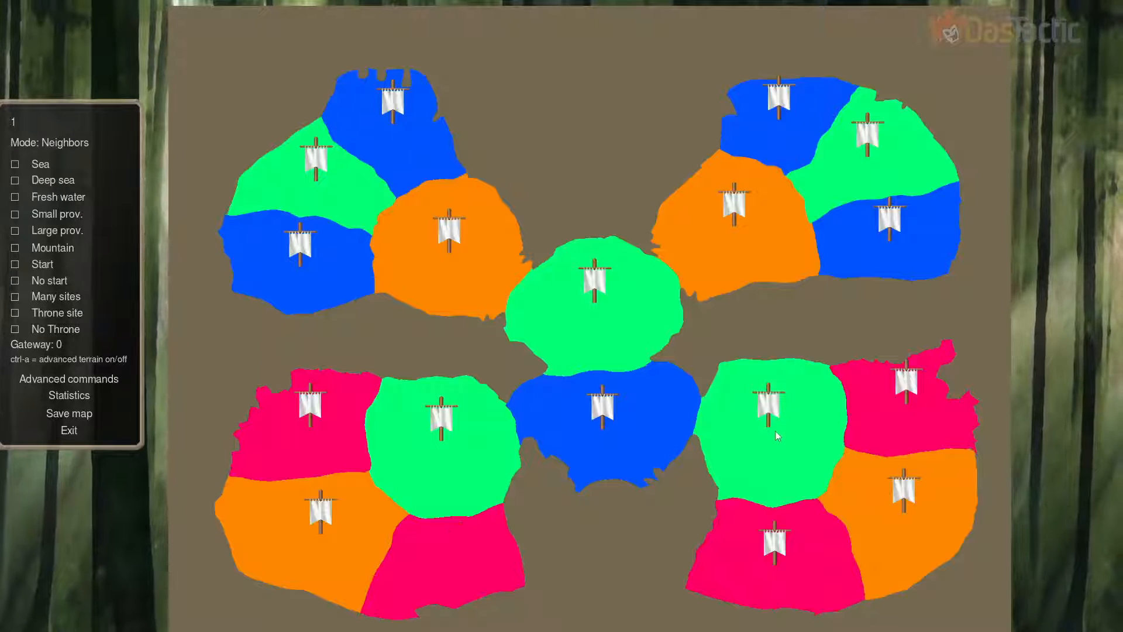
Switch the map editing mode from Neighbors to Province Areas
{"action": "mouse_move", "coordinate": [68, 147]}
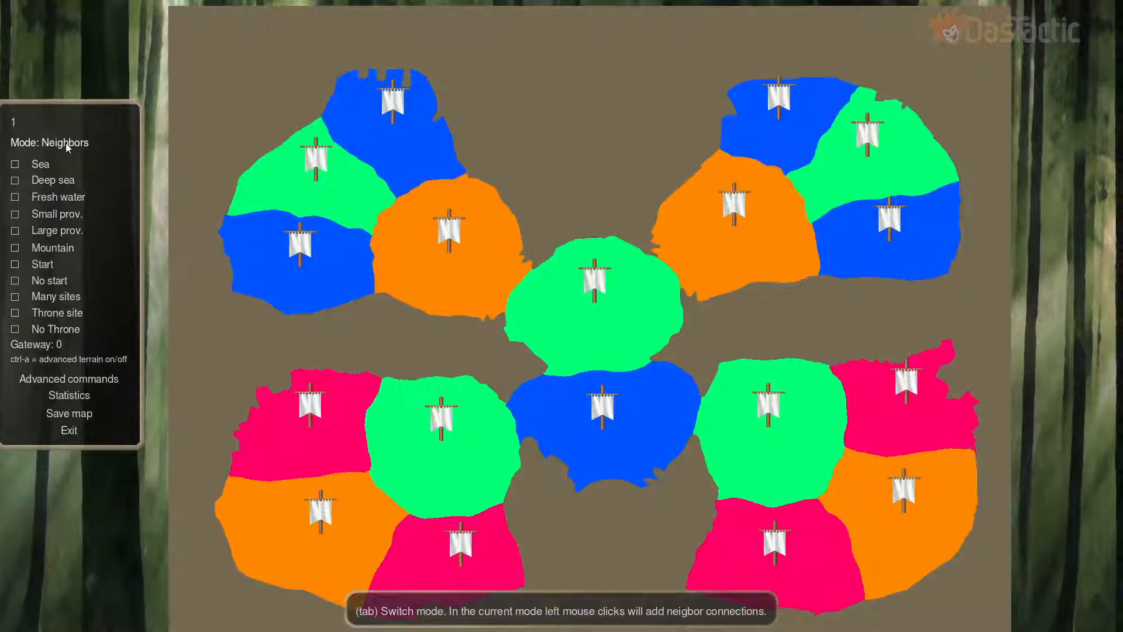
{"action": "left_click", "coordinate": [68, 146]}
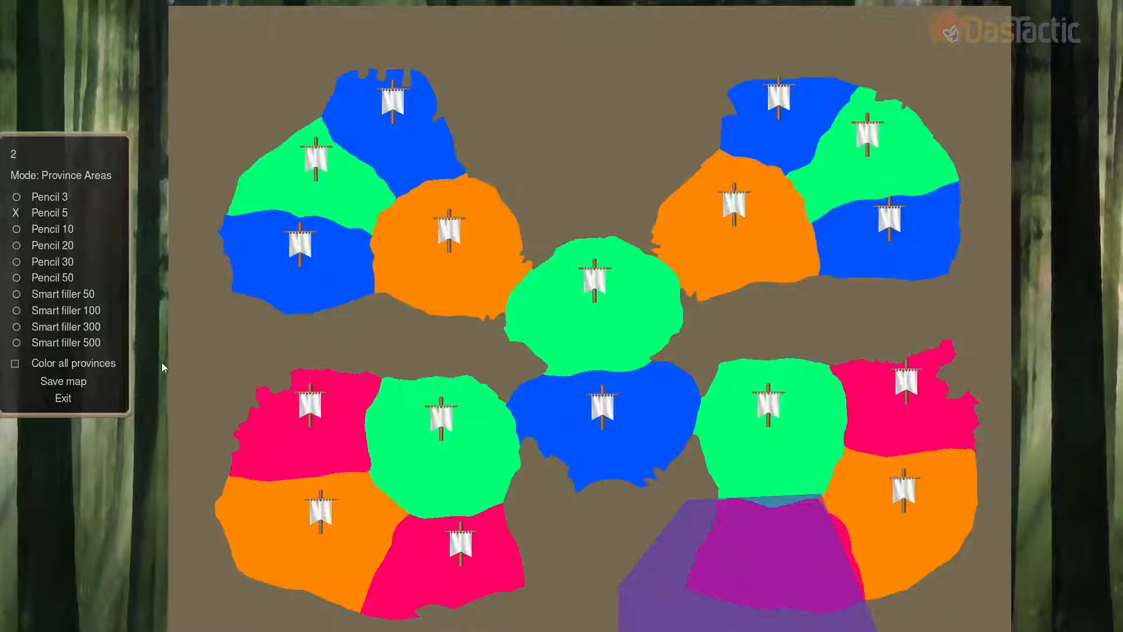
Check the controls reference for Province Areas mode, close it and select the central province
{"action": "key", "text": "F1"}
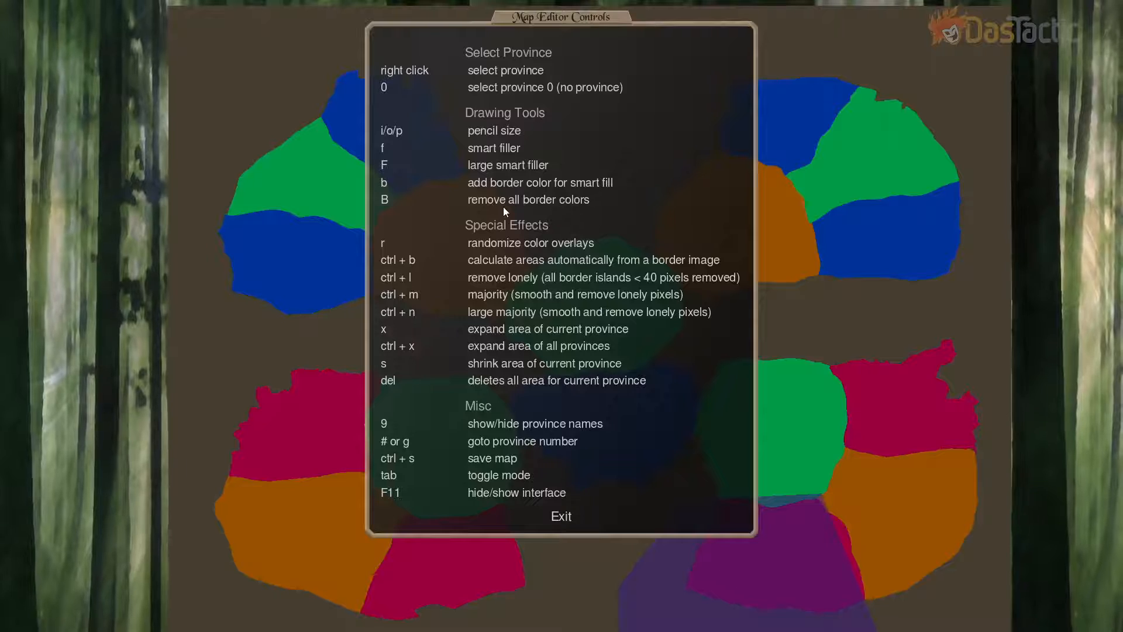
{"action": "key", "text": "Escape"}
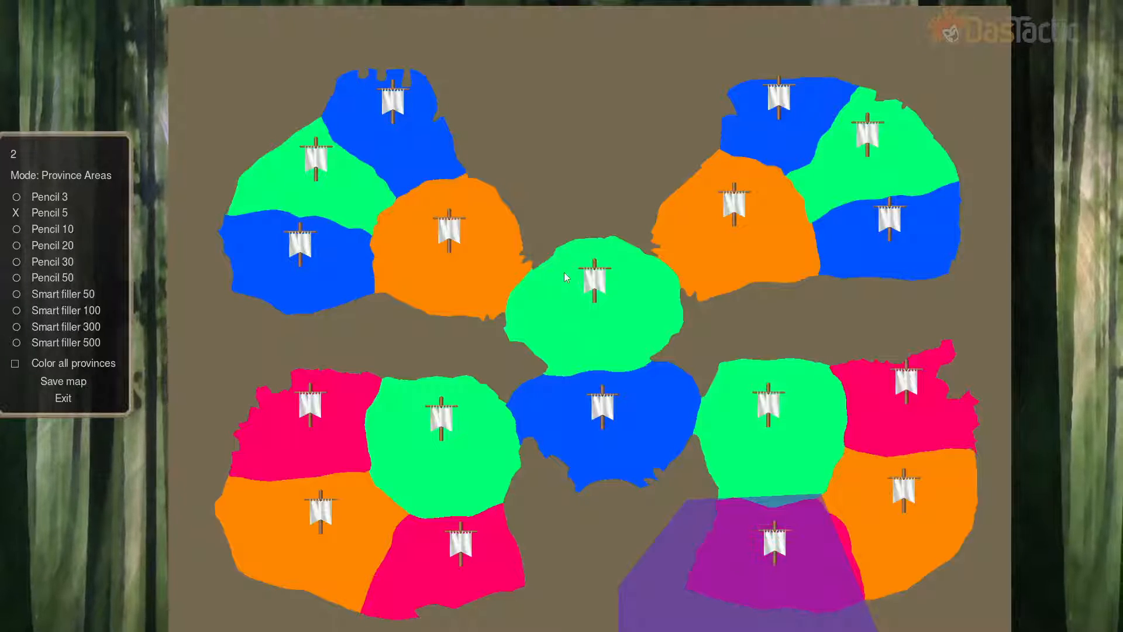
{"action": "left_click", "coordinate": [609, 310]}
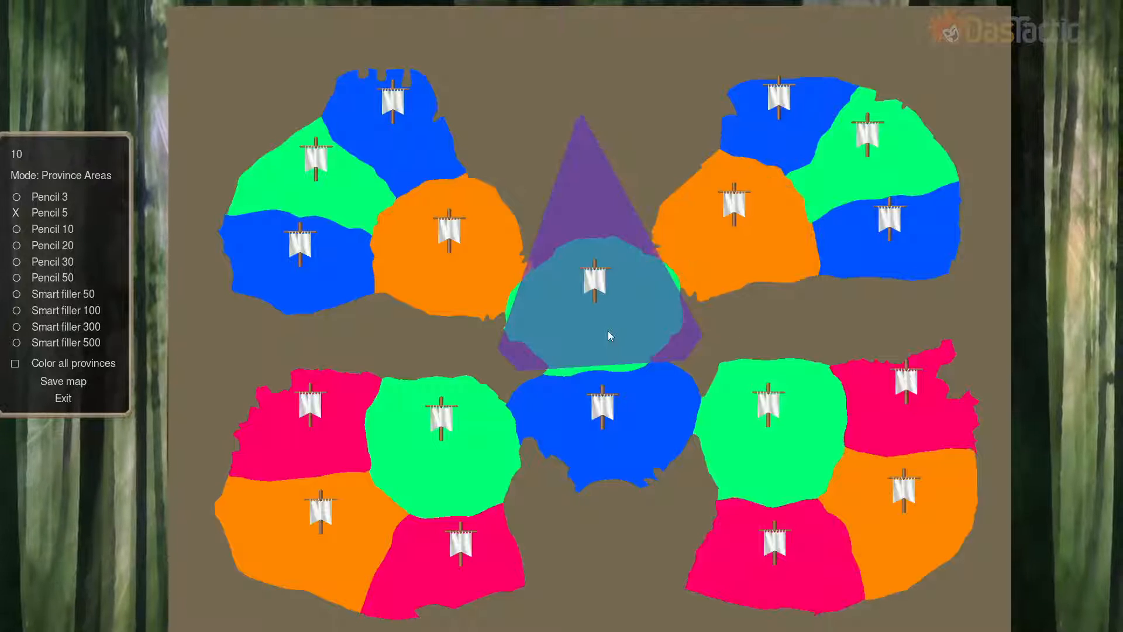
Calculate the province areas automatically, using Test.tga from the Test map folder as the border image
{"action": "key", "text": "b"}
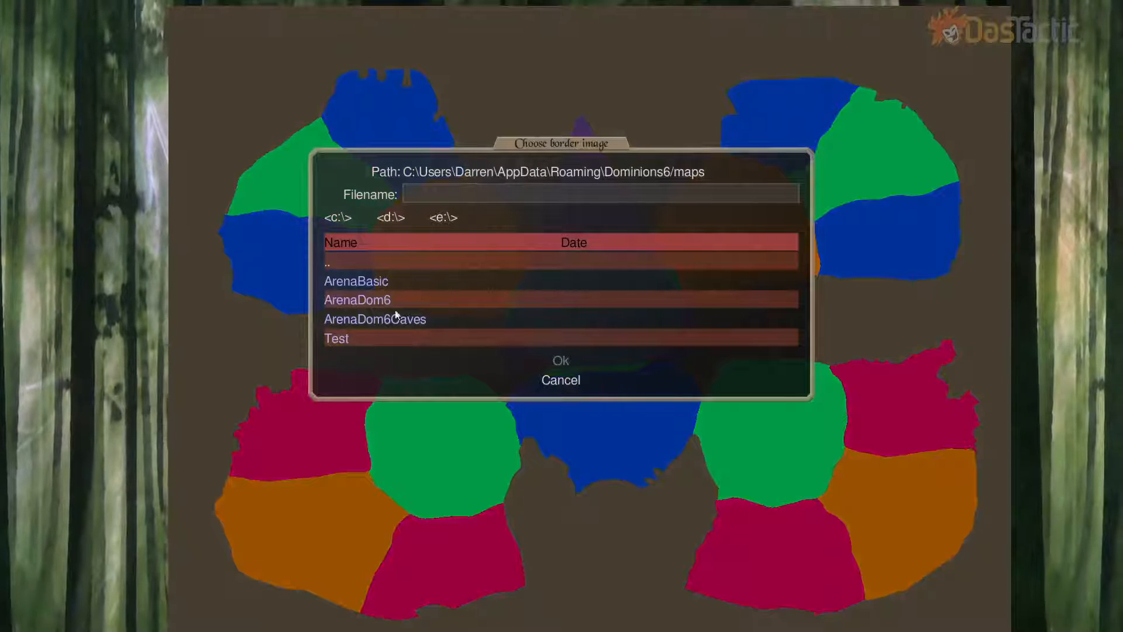
{"action": "left_click", "coordinate": [346, 338]}
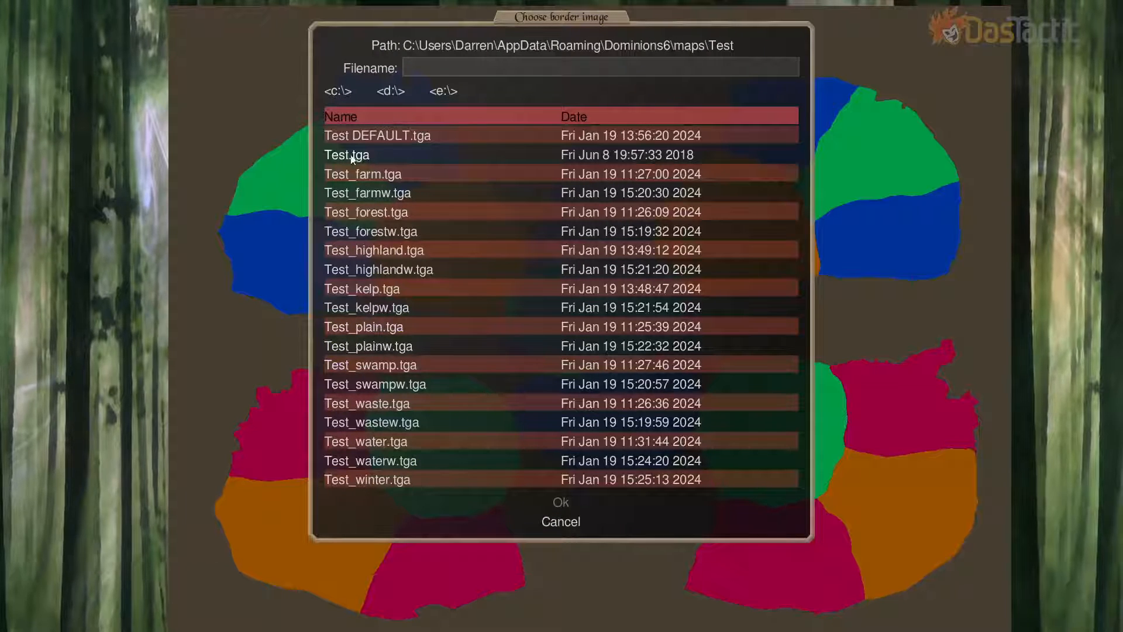
{"action": "left_click", "coordinate": [571, 504]}
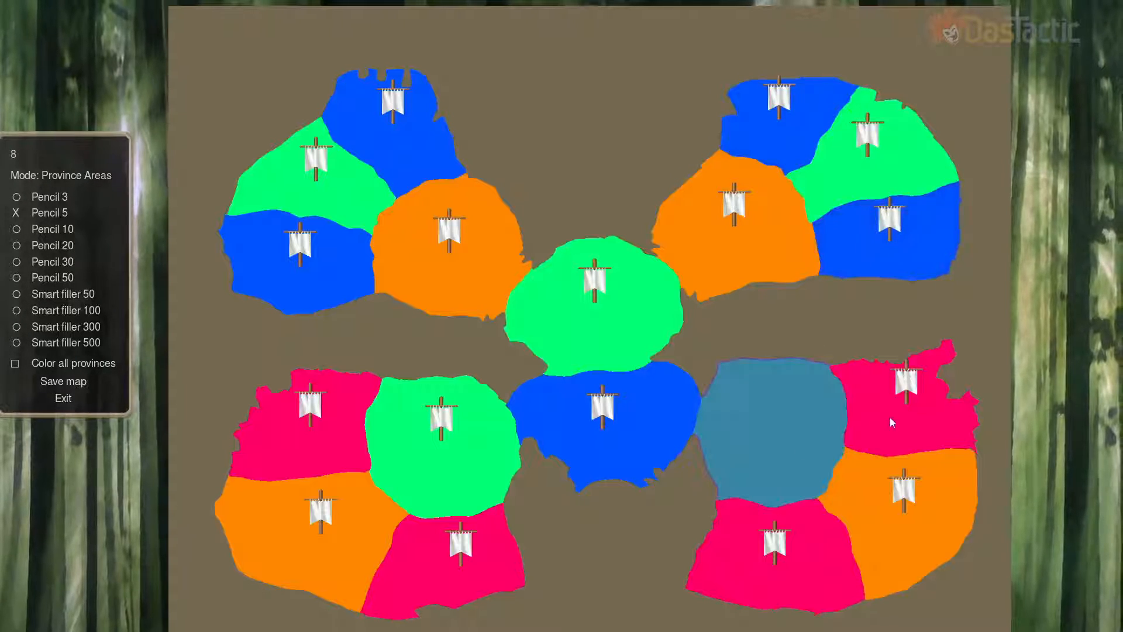
Inspect the recalculated province borders up close, selecting the red province 7 and its green neighbor in the southwest
{"action": "scroll", "coordinate": [819, 448], "scroll_direction": "up", "scroll_amount": 5}
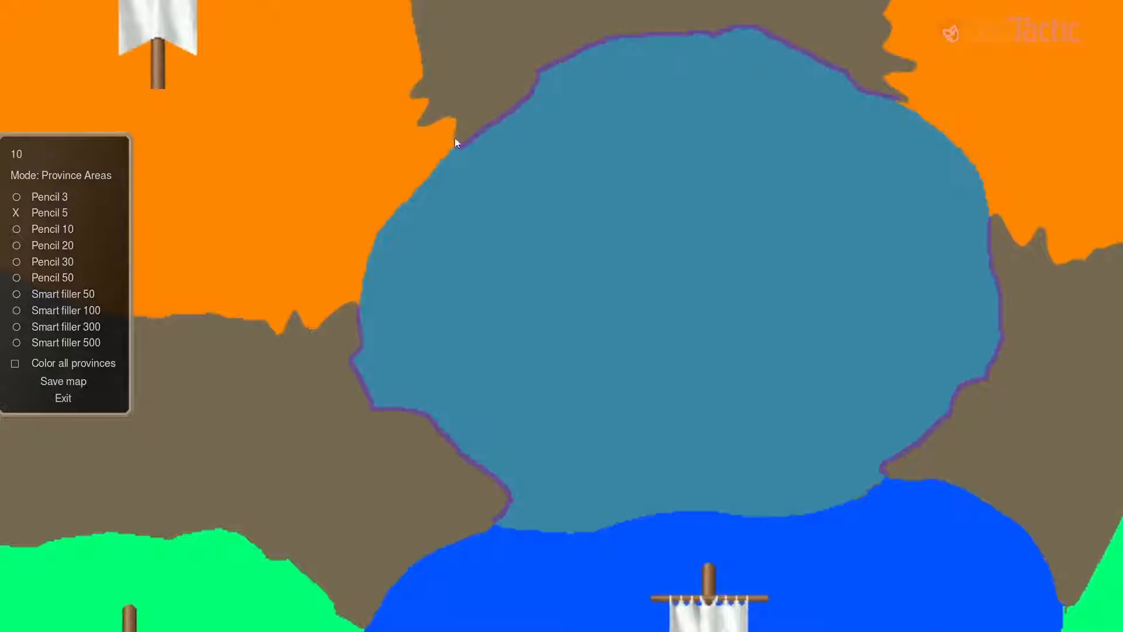
{"action": "scroll", "coordinate": [352, 169], "scroll_direction": "down", "scroll_amount": 3}
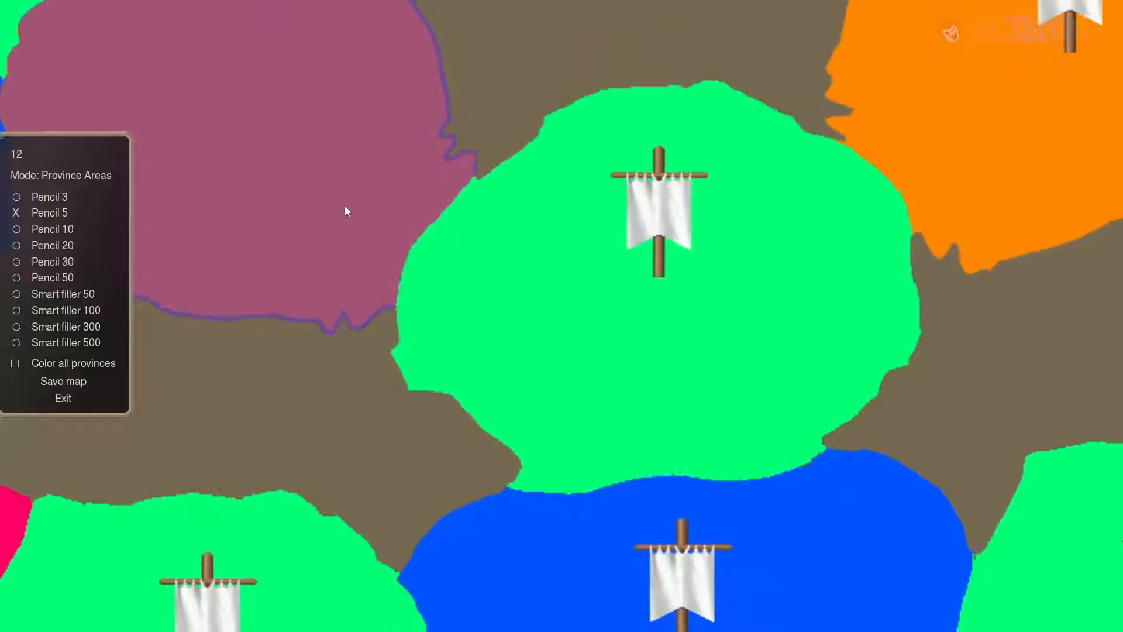
{"action": "scroll", "coordinate": [345, 211], "scroll_direction": "down", "scroll_amount": 2}
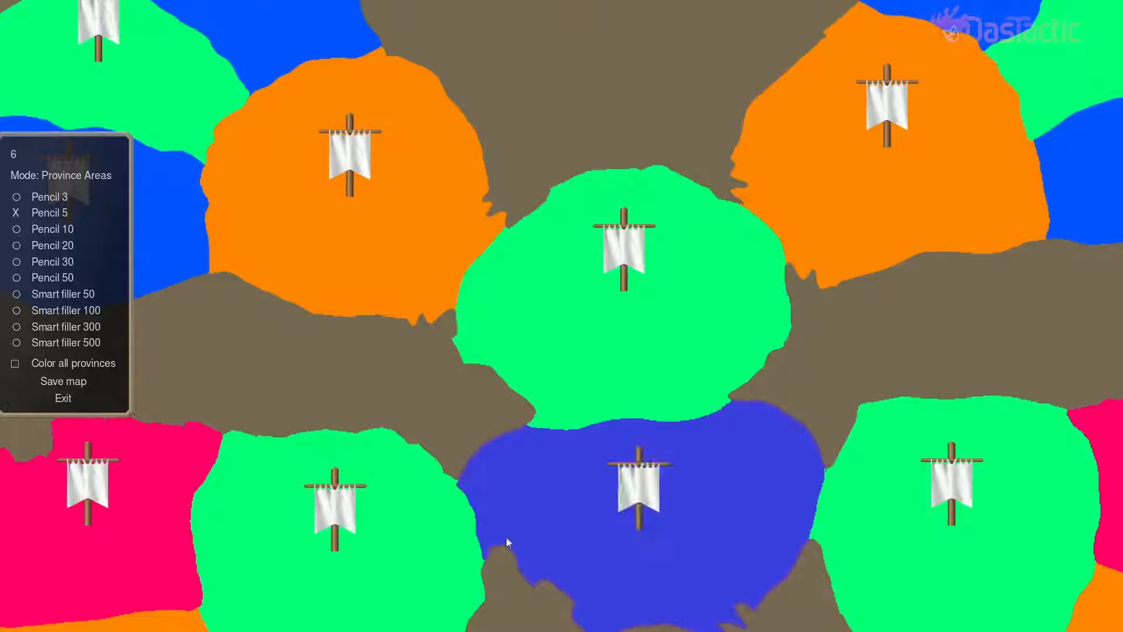
{"action": "left_click", "coordinate": [183, 466]}
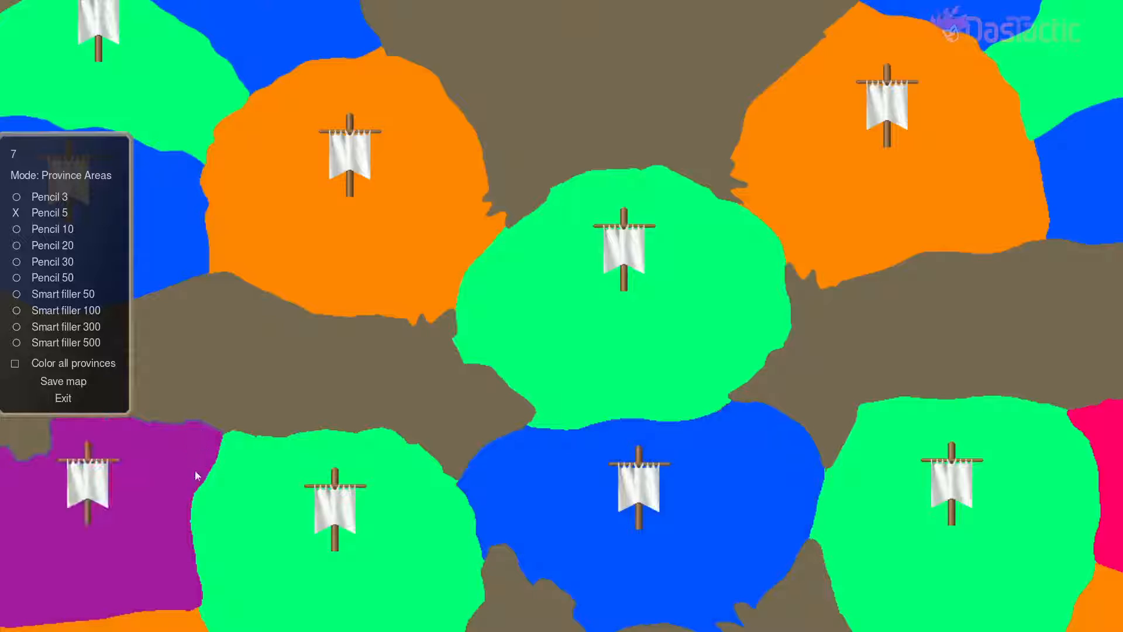
{"action": "left_click", "coordinate": [256, 508]}
{"action": "left_click", "coordinate": [152, 511]}
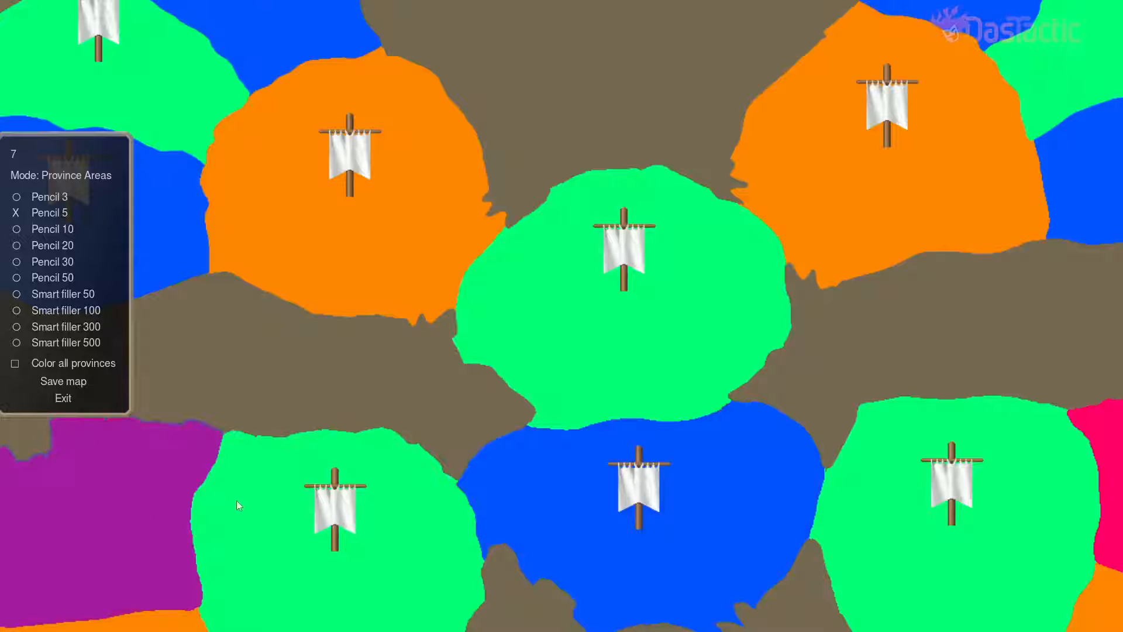
{"action": "left_click", "coordinate": [238, 486]}
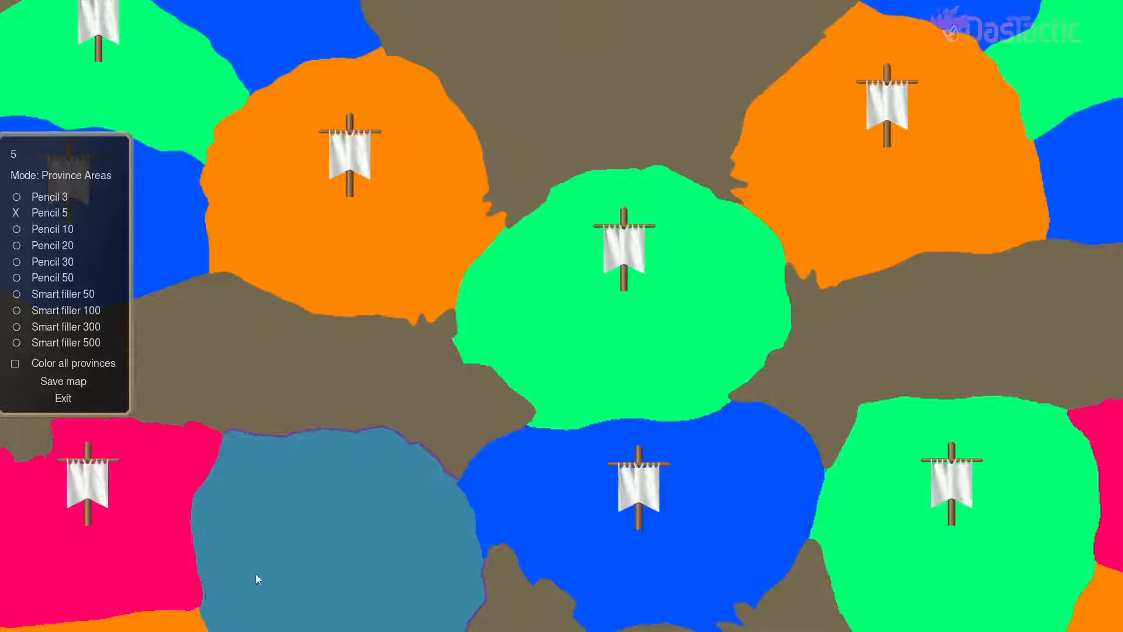
Paint the area of province 5 over its western border into provinces 7 and 3 with Pencil 50
{"action": "left_click_drag", "start_coordinate": [388, 553], "coordinate": [638, 282]}
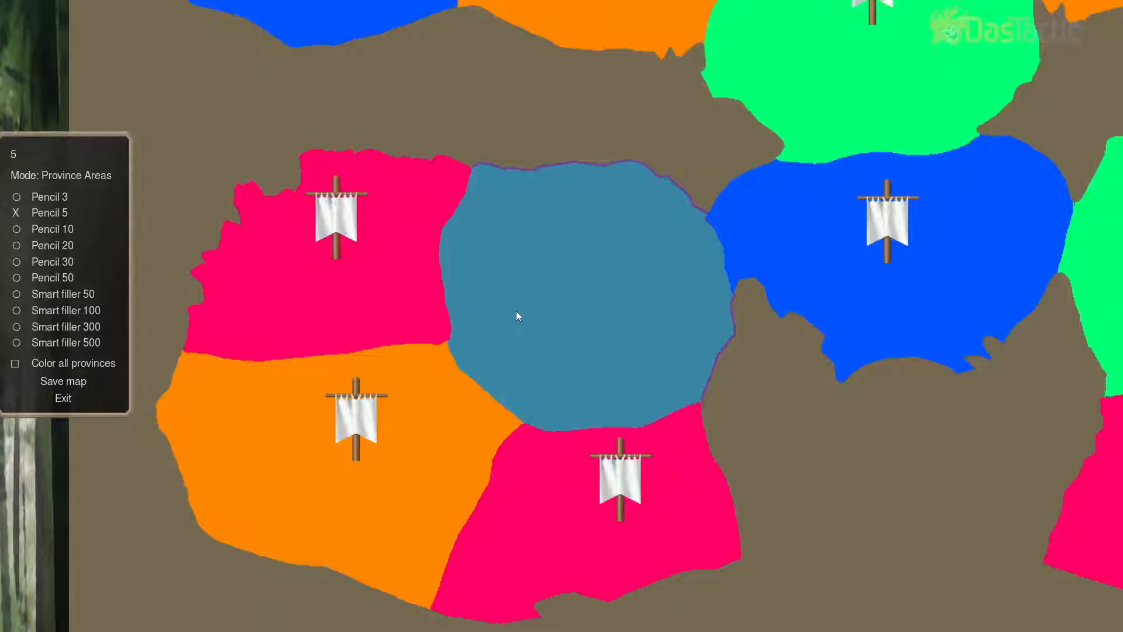
{"action": "left_click", "coordinate": [53, 277]}
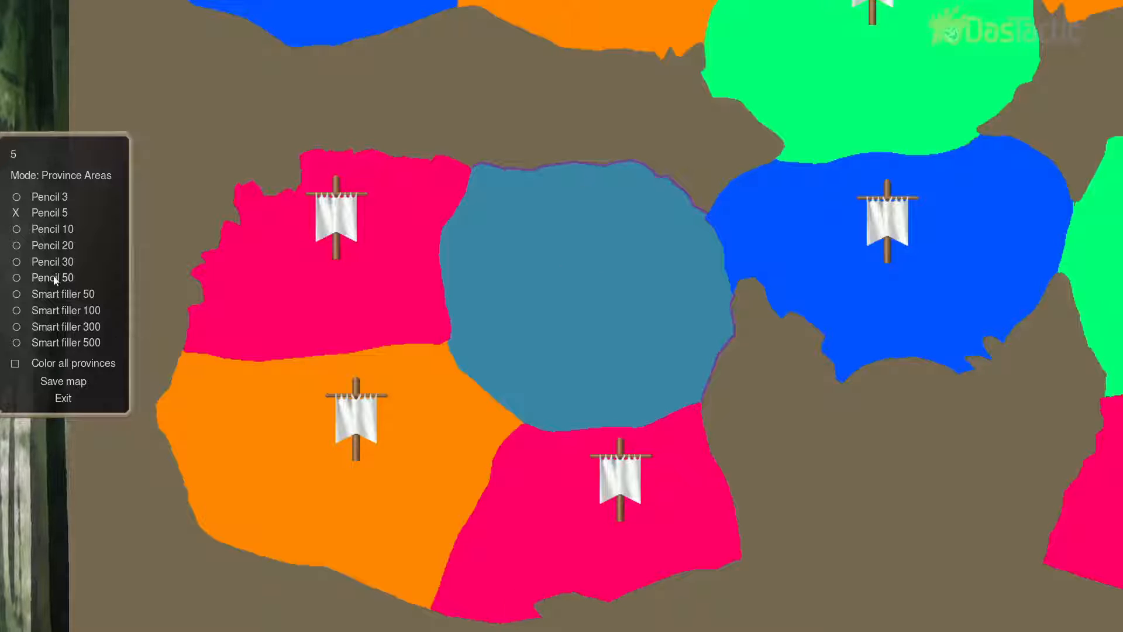
{"action": "mouse_move", "coordinate": [443, 275]}
{"action": "left_mouse_down"}
{"action": "mouse_move", "coordinate": [464, 307]}
{"action": "mouse_move", "coordinate": [456, 336]}
{"action": "mouse_move", "coordinate": [480, 348]}
{"action": "left_mouse_up"}
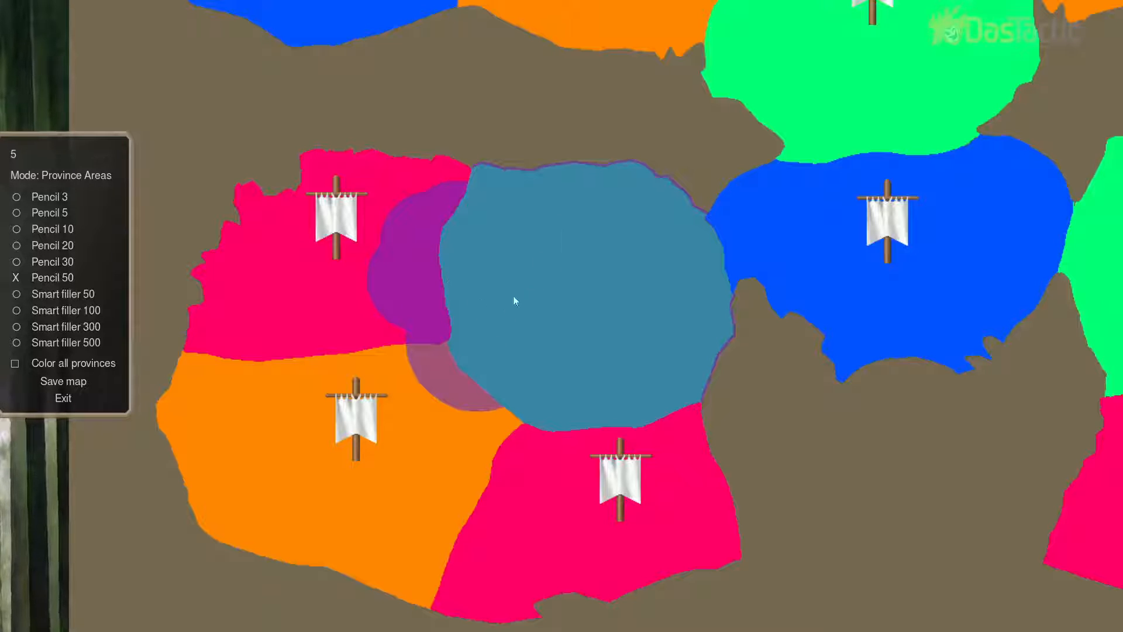
Reclaim the overpainted parts of provinces 7 and 3 for their original owners, using Smart filler 500
{"action": "left_click", "coordinate": [289, 289]}
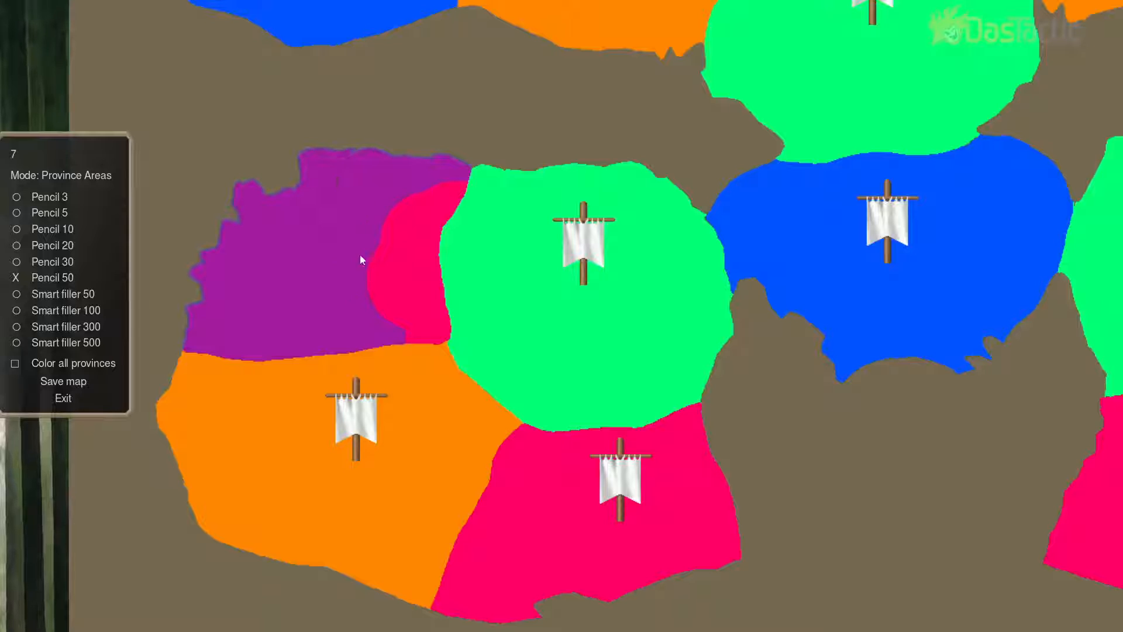
{"action": "left_click", "coordinate": [361, 481]}
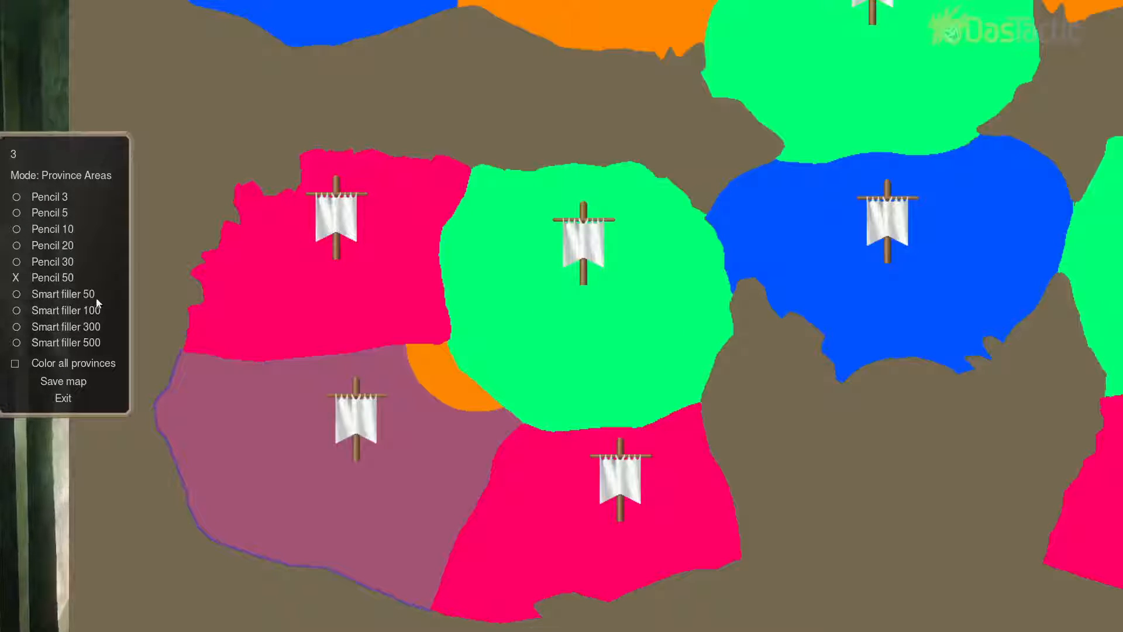
{"action": "left_click", "coordinate": [68, 343]}
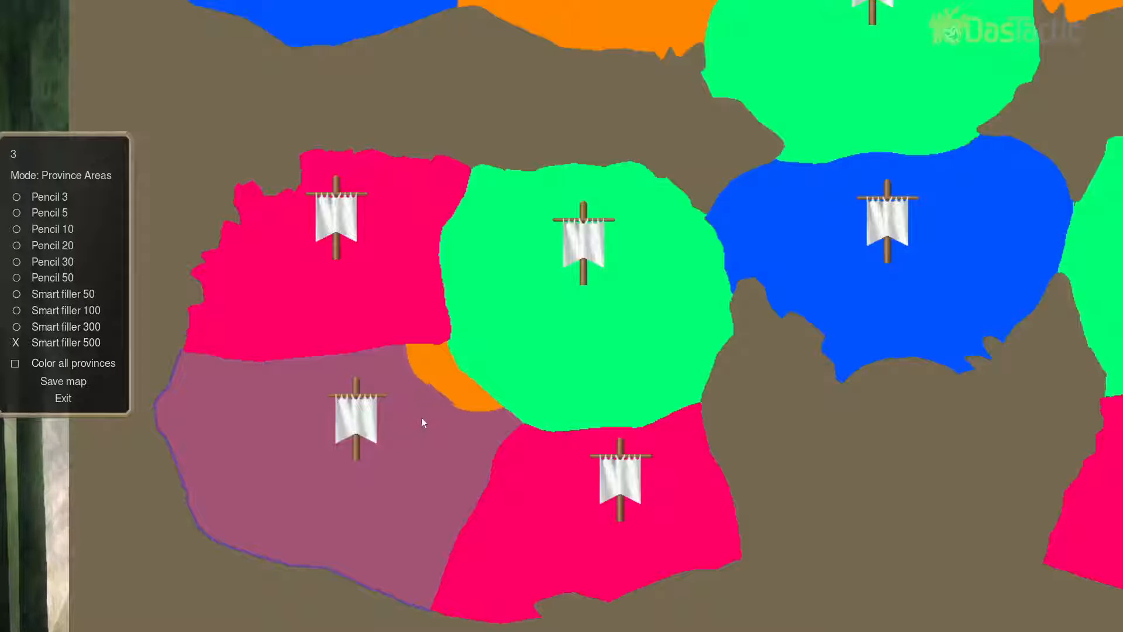
{"action": "mouse_move", "coordinate": [423, 422]}
{"action": "left_mouse_down"}
{"action": "mouse_move", "coordinate": [472, 426]}
{"action": "mouse_move", "coordinate": [436, 402]}
{"action": "mouse_move", "coordinate": [431, 371]}
{"action": "left_mouse_up"}
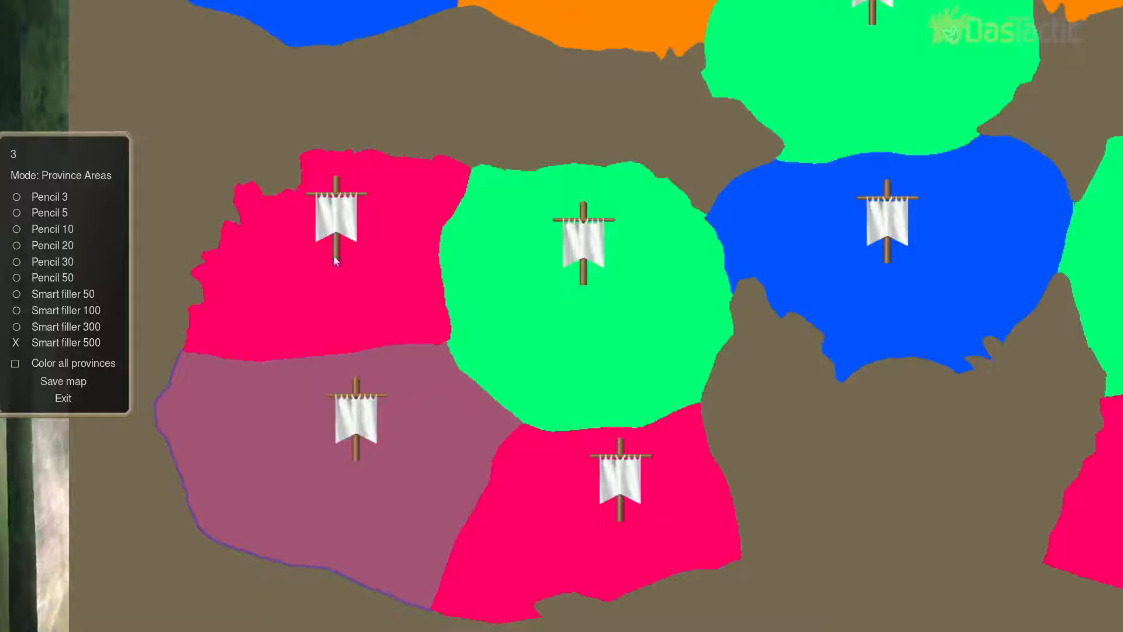
{"action": "mouse_move", "coordinate": [336, 261]}
{"action": "left_mouse_down"}
{"action": "mouse_move", "coordinate": [327, 251]}
{"action": "mouse_move", "coordinate": [364, 291]}
{"action": "mouse_move", "coordinate": [426, 317]}
{"action": "mouse_move", "coordinate": [406, 275]}
{"action": "mouse_move", "coordinate": [416, 221]}
{"action": "mouse_move", "coordinate": [440, 200]}
{"action": "mouse_move", "coordinate": [409, 268]}
{"action": "left_mouse_up"}
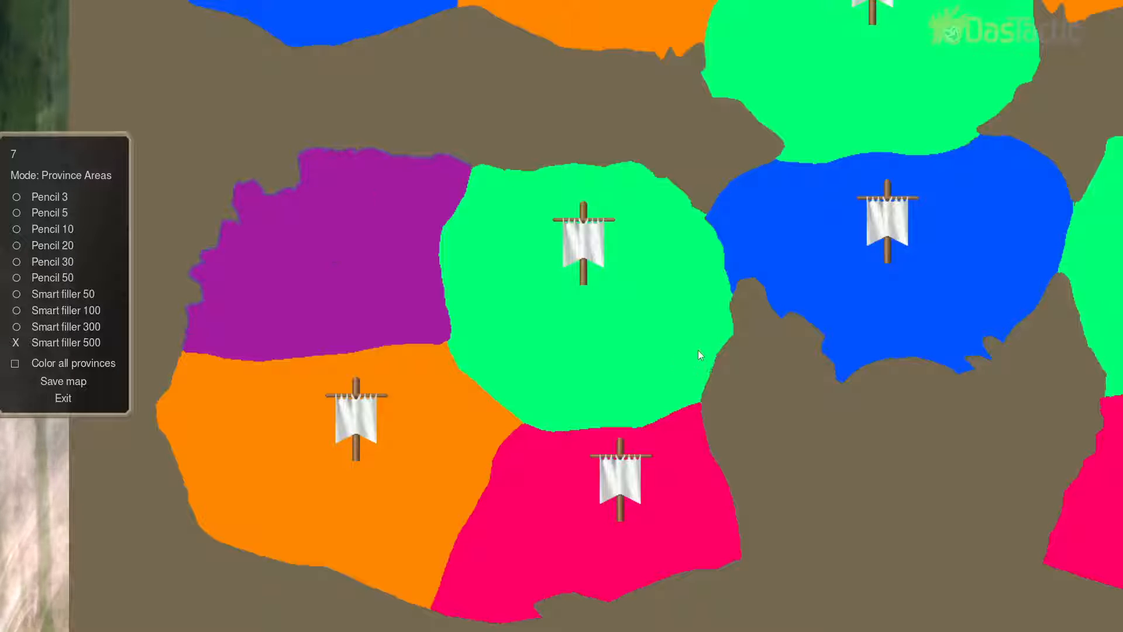
Select the provinces one after another across the whole map to check that each area matches its borders
{"action": "scroll", "coordinate": [697, 333], "scroll_direction": "down", "scroll_amount": 6}
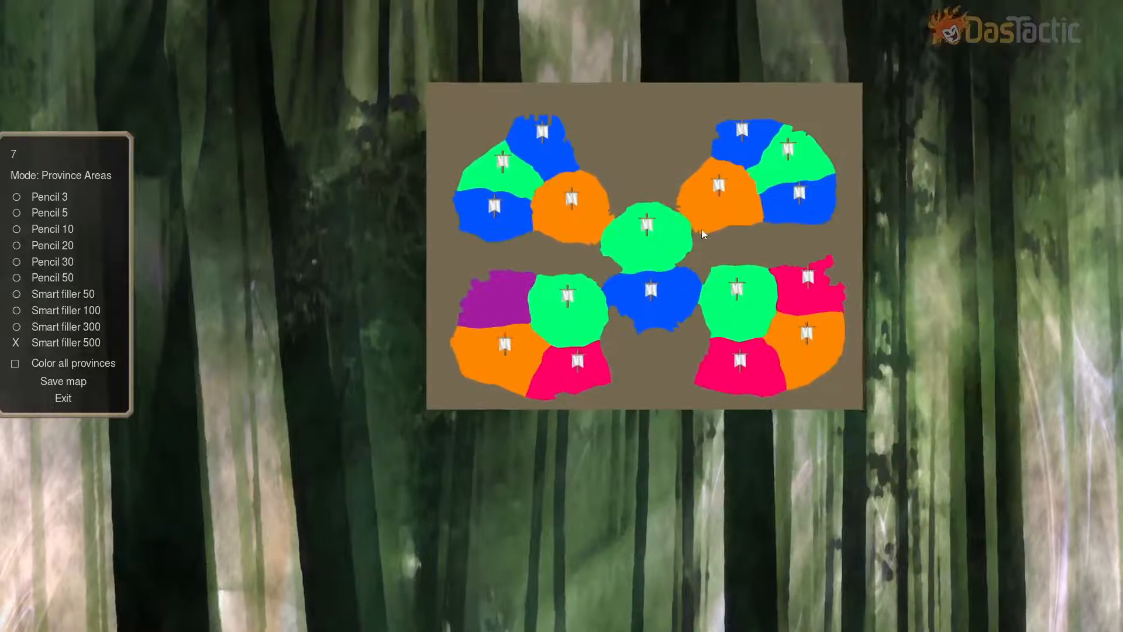
{"action": "scroll", "coordinate": [701, 229], "scroll_direction": "up", "scroll_amount": 4}
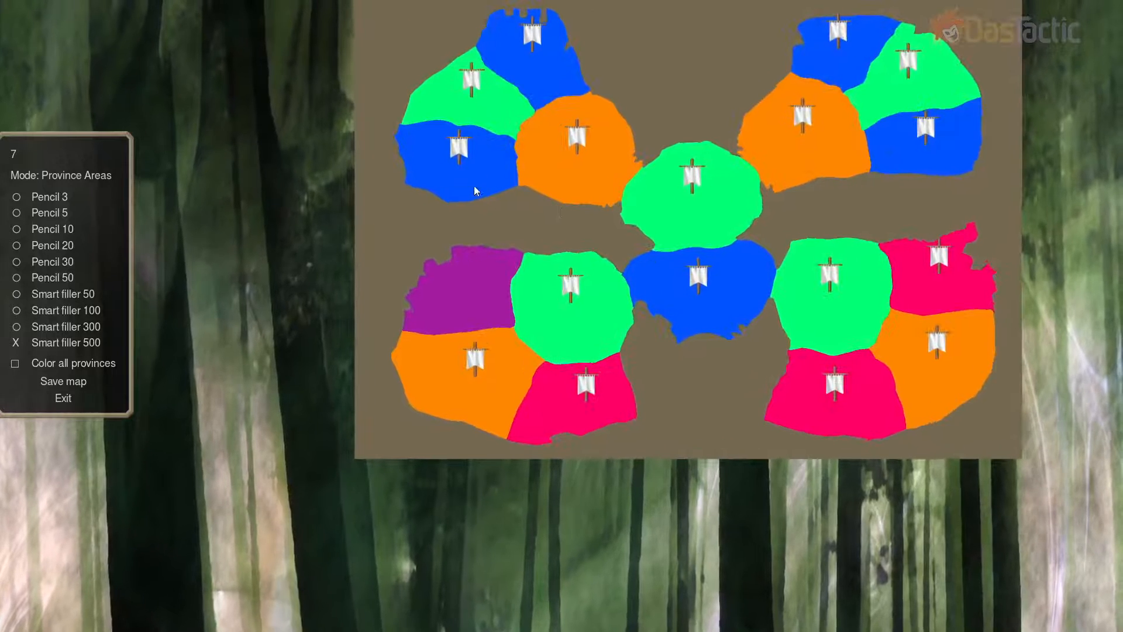
{"action": "left_click", "coordinate": [468, 167]}
{"action": "left_click", "coordinate": [483, 110]}
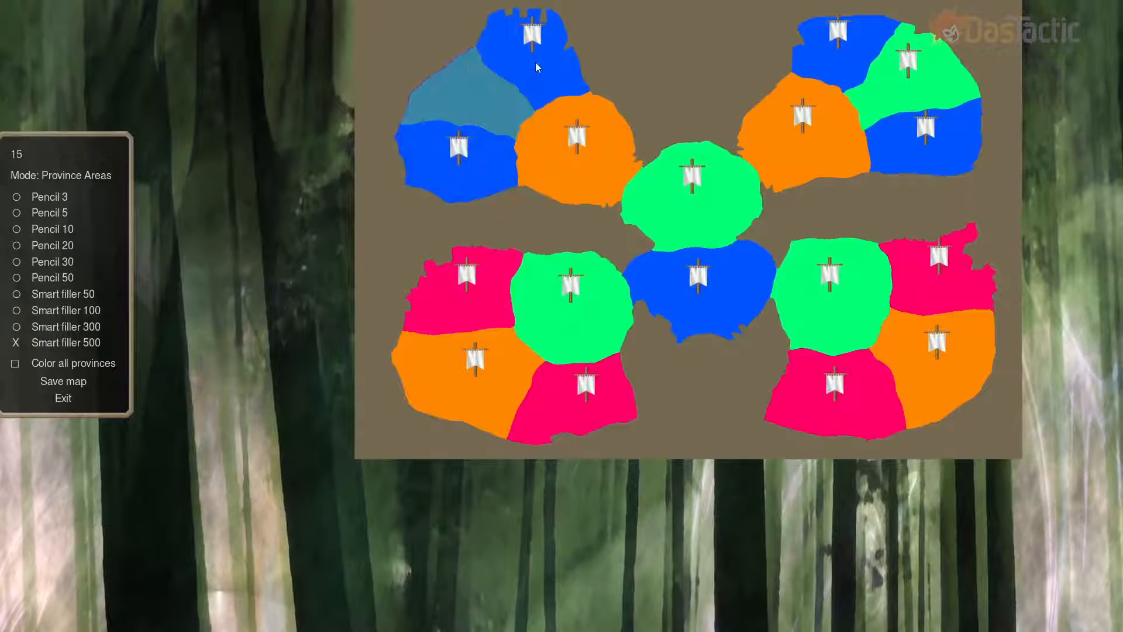
{"action": "left_click", "coordinate": [535, 62]}
{"action": "left_click", "coordinate": [608, 128]}
{"action": "left_click", "coordinate": [703, 207]}
{"action": "left_click", "coordinate": [807, 135]}
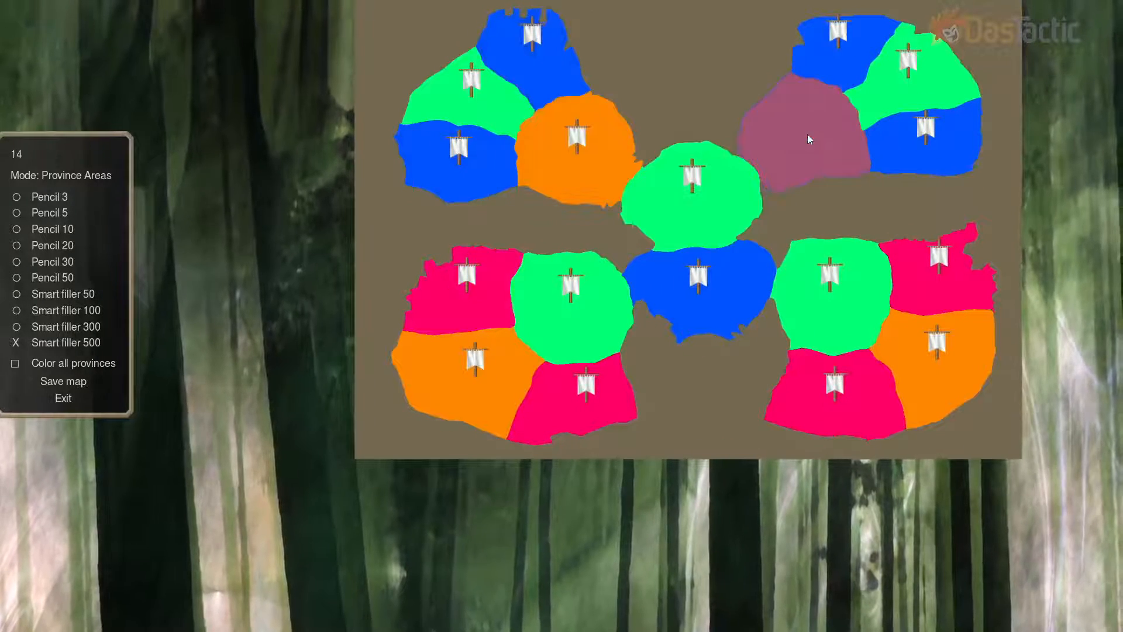
{"action": "left_click", "coordinate": [853, 47]}
{"action": "left_click", "coordinate": [913, 76]}
{"action": "left_click", "coordinate": [930, 140]}
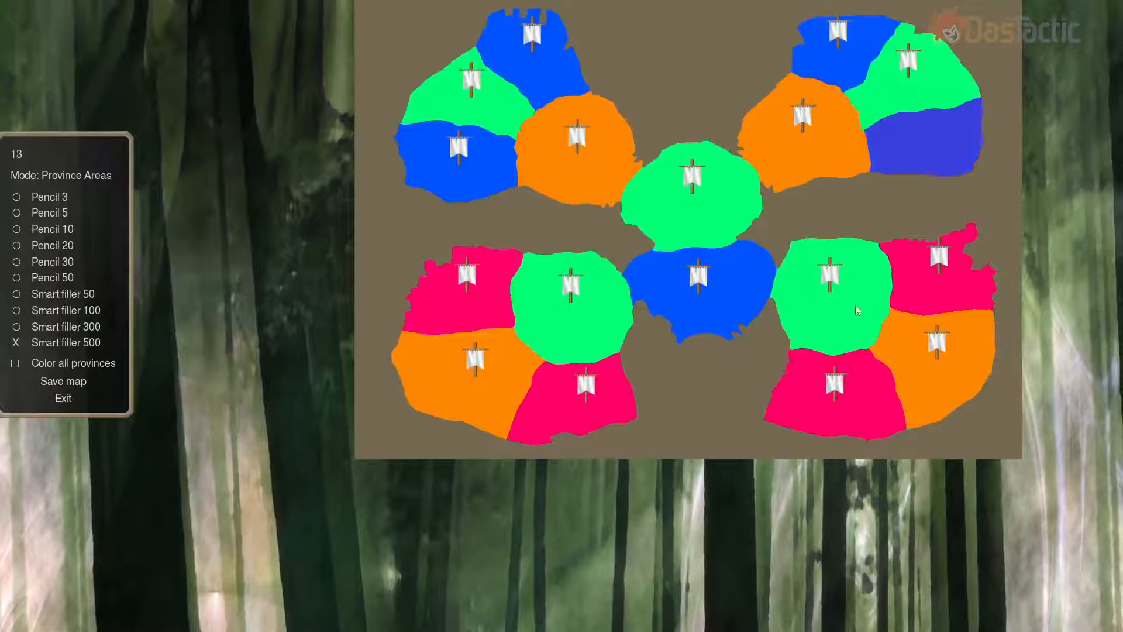
{"action": "left_click", "coordinate": [857, 310]}
{"action": "left_click", "coordinate": [929, 295]}
{"action": "left_click", "coordinate": [923, 360]}
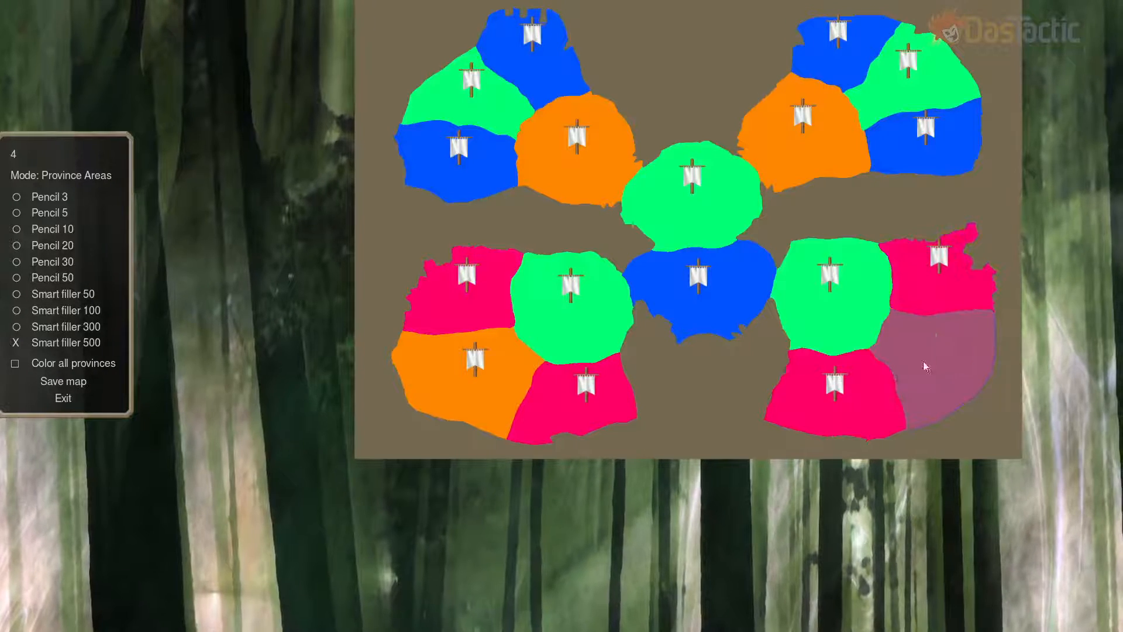
{"action": "left_click", "coordinate": [838, 399]}
{"action": "left_click", "coordinate": [691, 317]}
{"action": "left_click", "coordinate": [581, 309]}
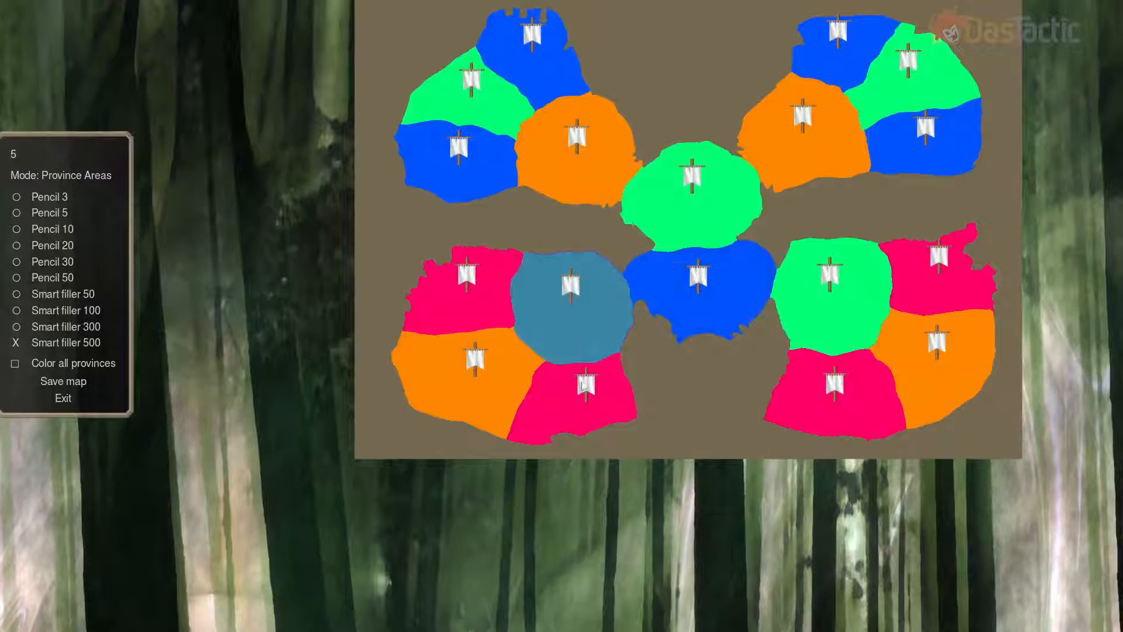
{"action": "left_click", "coordinate": [583, 386]}
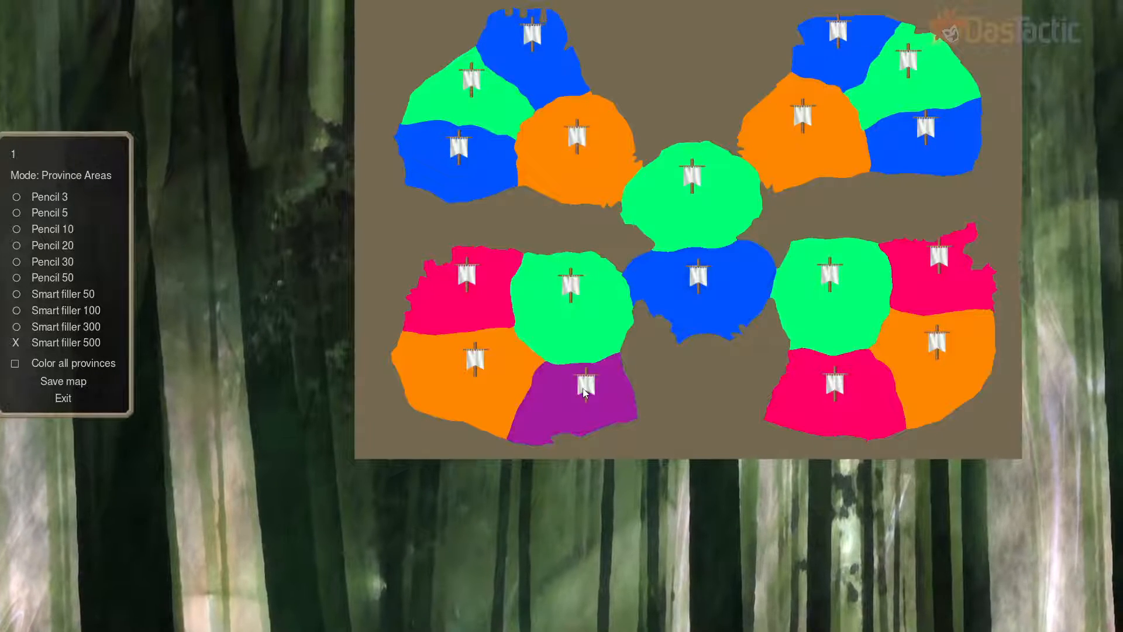
Save the map as Test and exit the Map Editor
{"action": "left_click", "coordinate": [65, 382]}
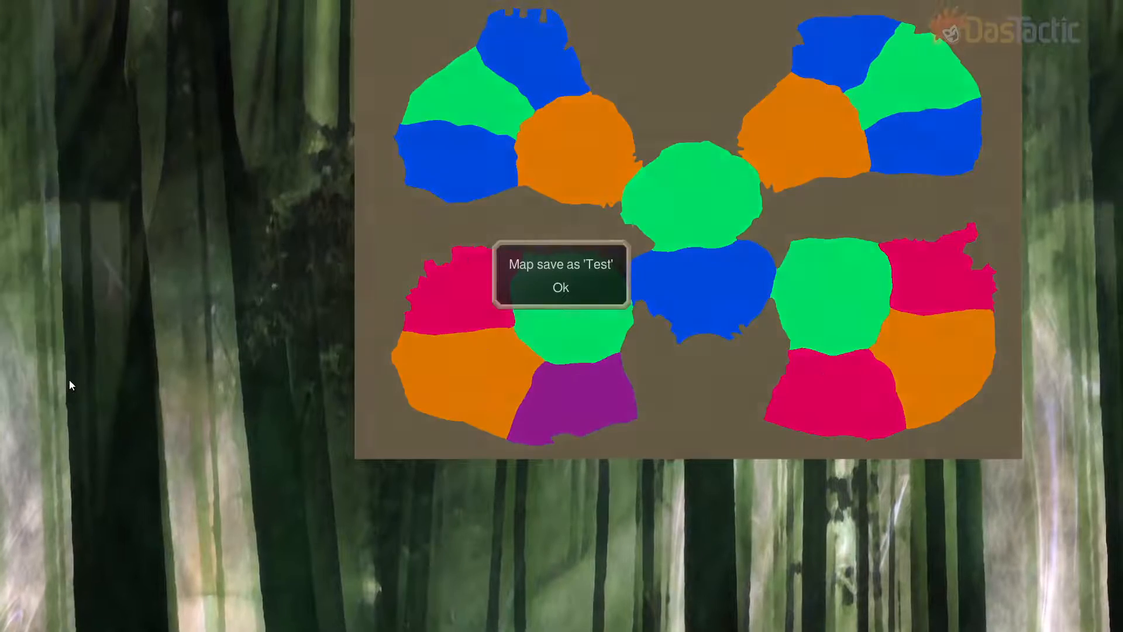
{"action": "left_click", "coordinate": [566, 289]}
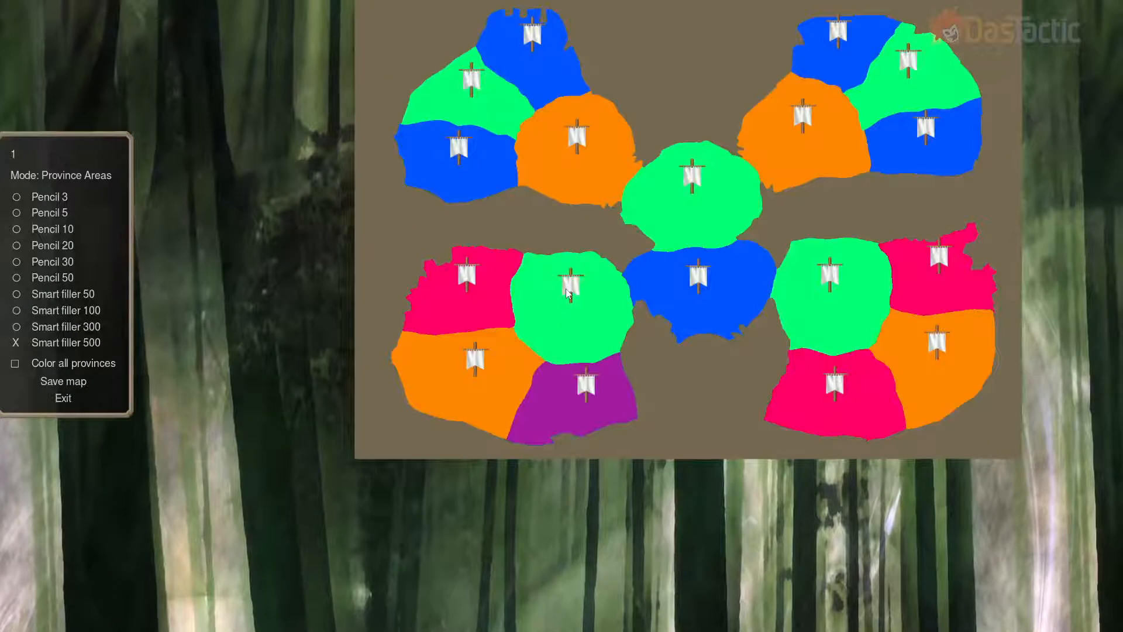
{"action": "left_click", "coordinate": [63, 399]}
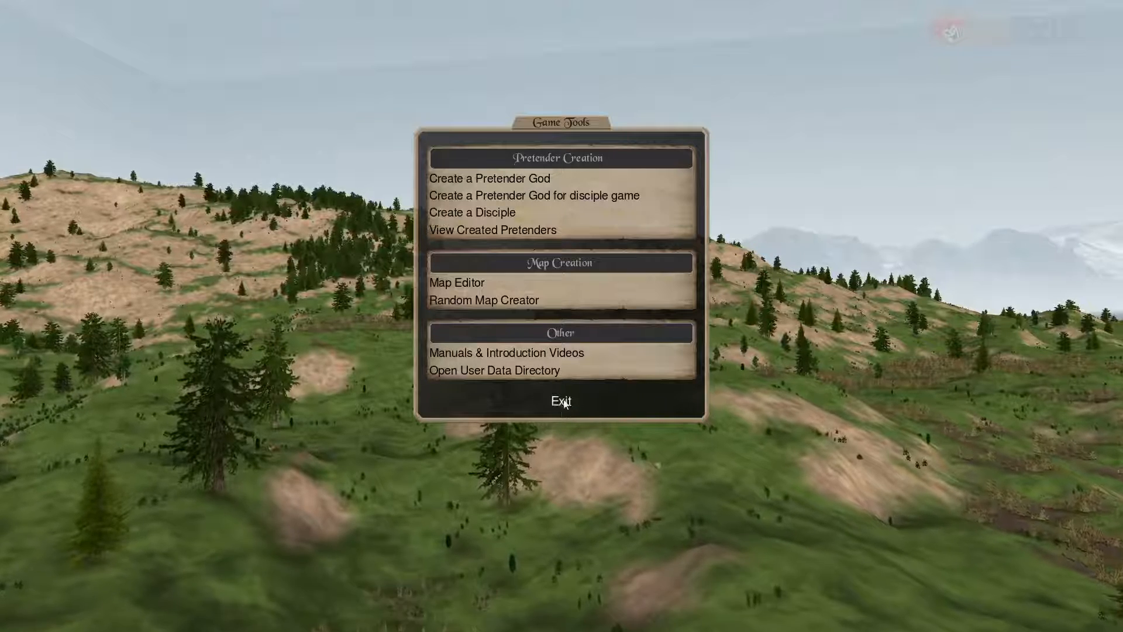
Switch to the Test folder in File Explorer and open Test.map in Sublime Text to review its terrain and border entries
{"action": "key", "text": "alt+Tab"}
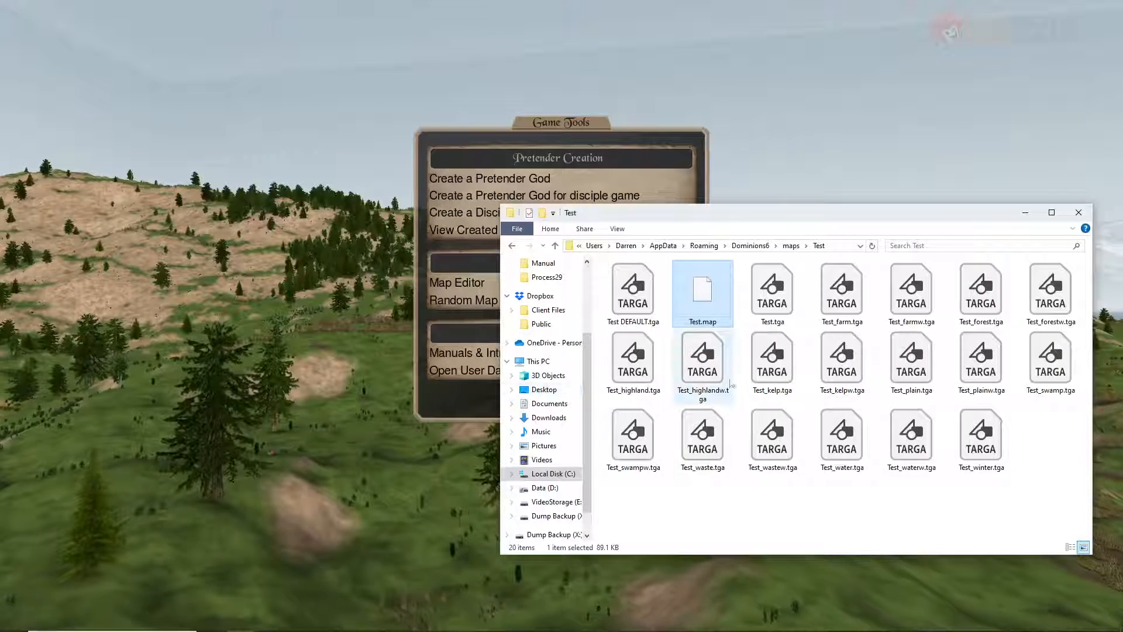
{"action": "right_click", "coordinate": [707, 299]}
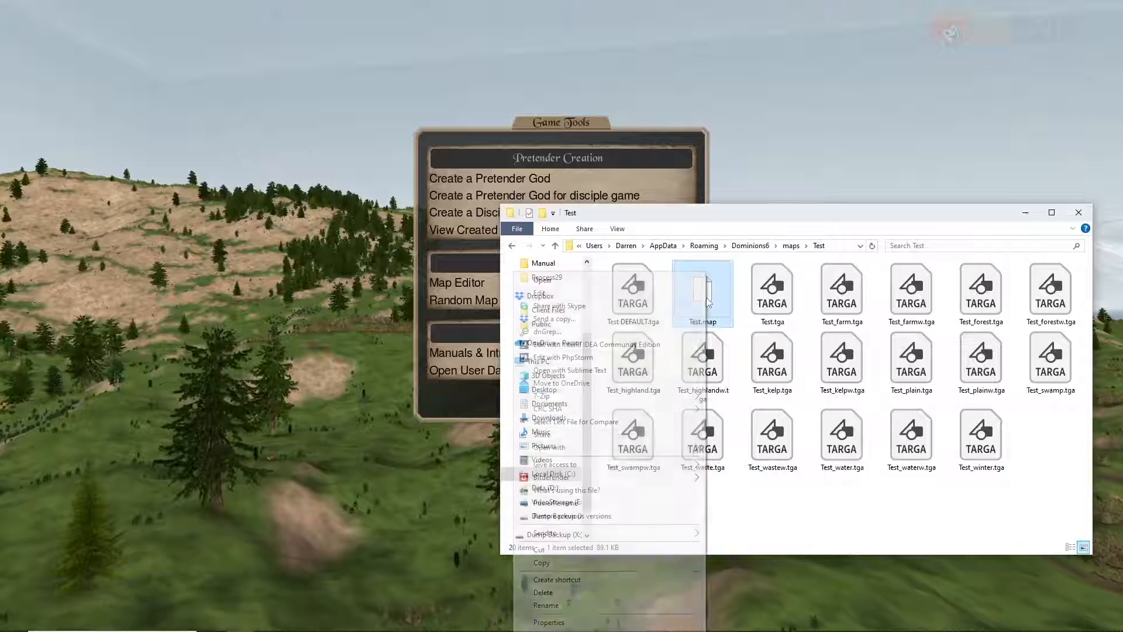
{"action": "left_click", "coordinate": [620, 371]}
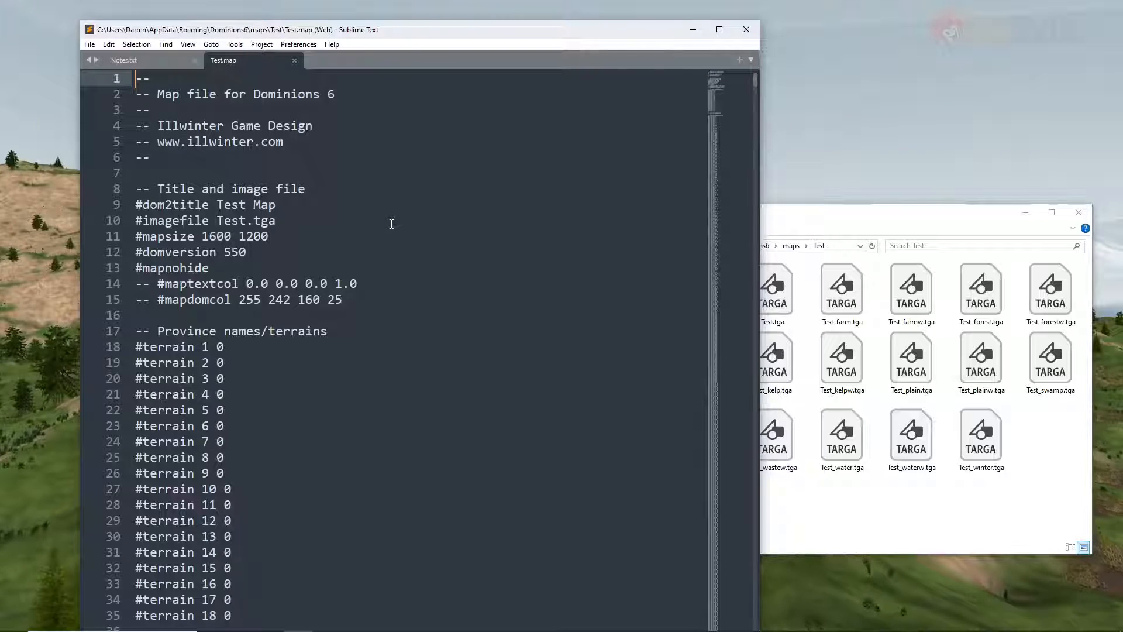
{"action": "scroll", "coordinate": [426, 195], "scroll_direction": "down", "scroll_amount": 4}
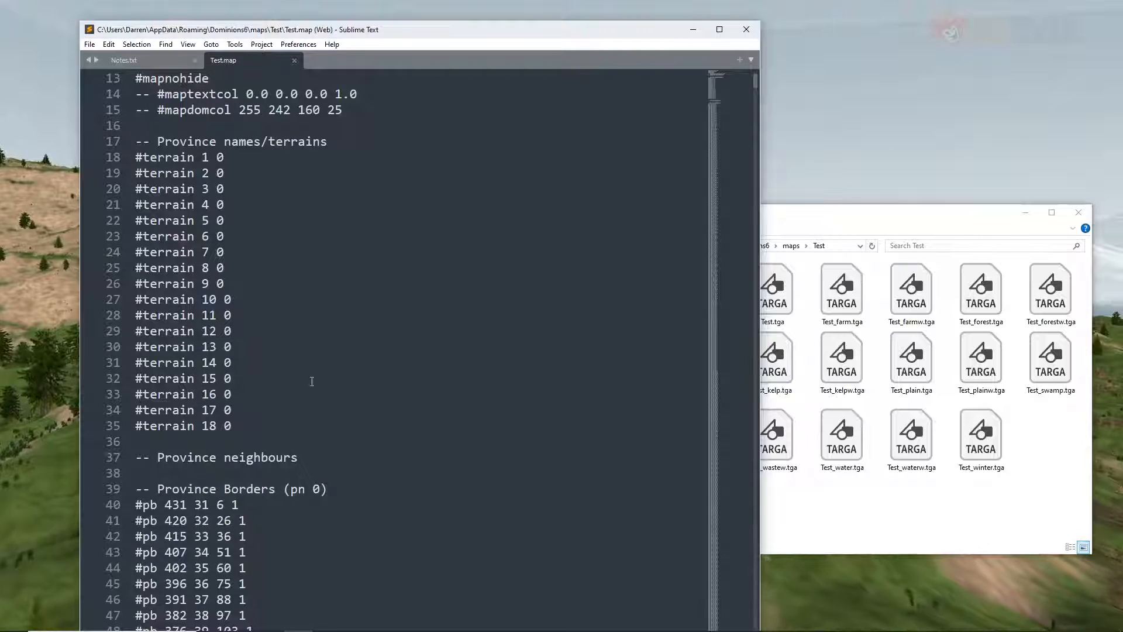
Read through Test.map's province border entries down to the special per province commands section, then return to the title and terrain entries
{"action": "scroll", "coordinate": [462, 350], "scroll_direction": "down", "scroll_amount": 6}
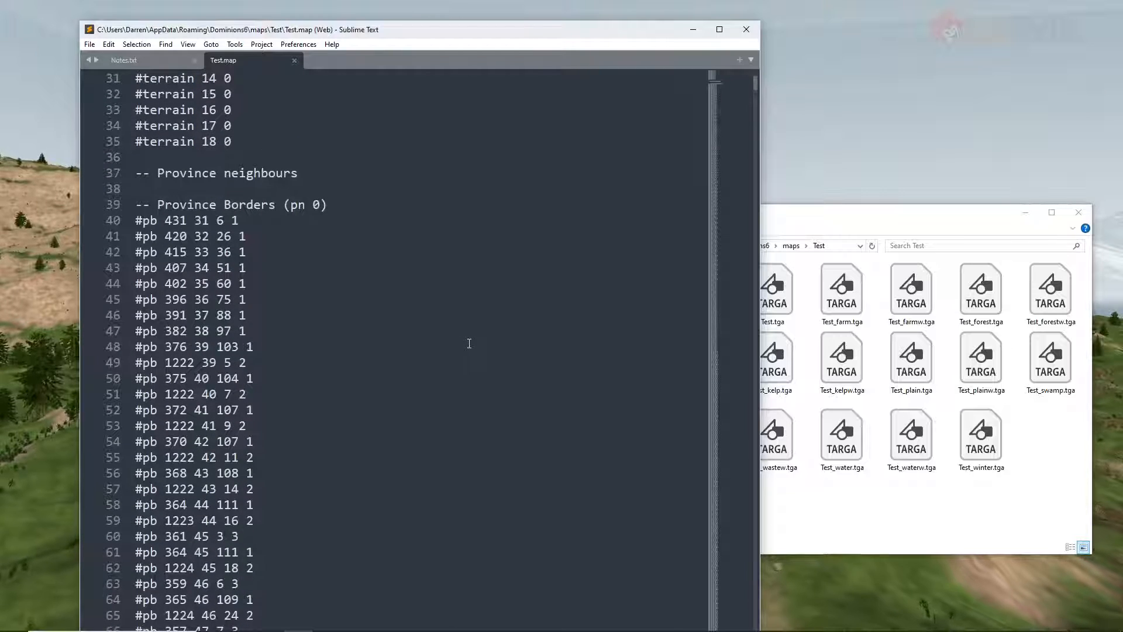
{"action": "scroll", "coordinate": [433, 338], "scroll_direction": "down", "scroll_amount": 1}
{"action": "scroll", "coordinate": [334, 234], "scroll_direction": "down", "scroll_amount": 17}
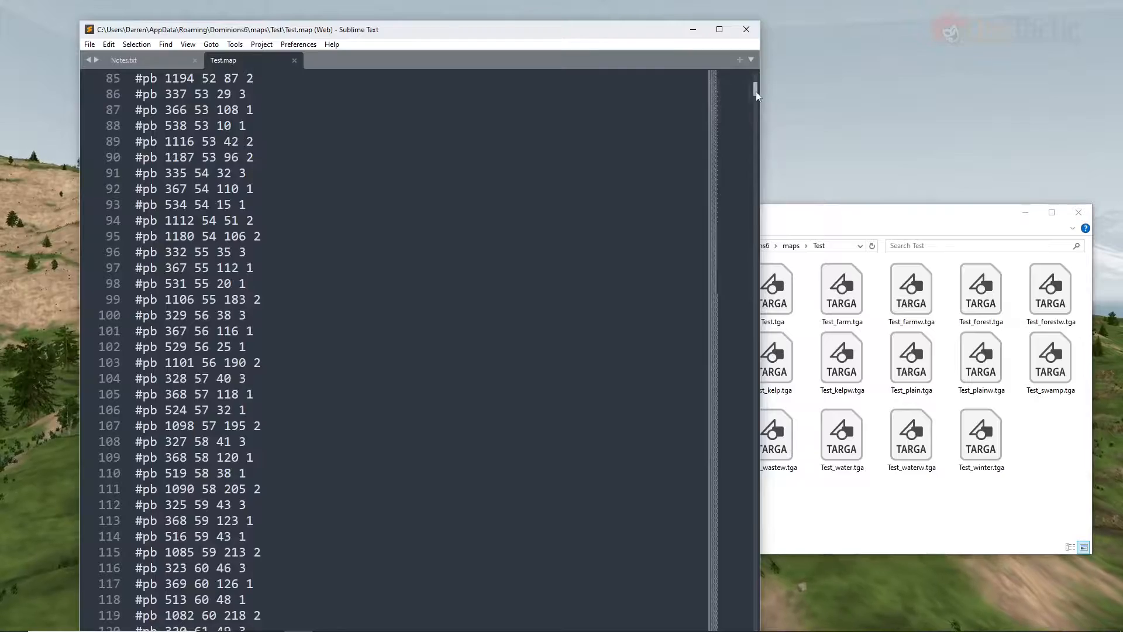
{"action": "left_click_drag", "start_coordinate": [756, 91], "coordinate": [752, 625]}
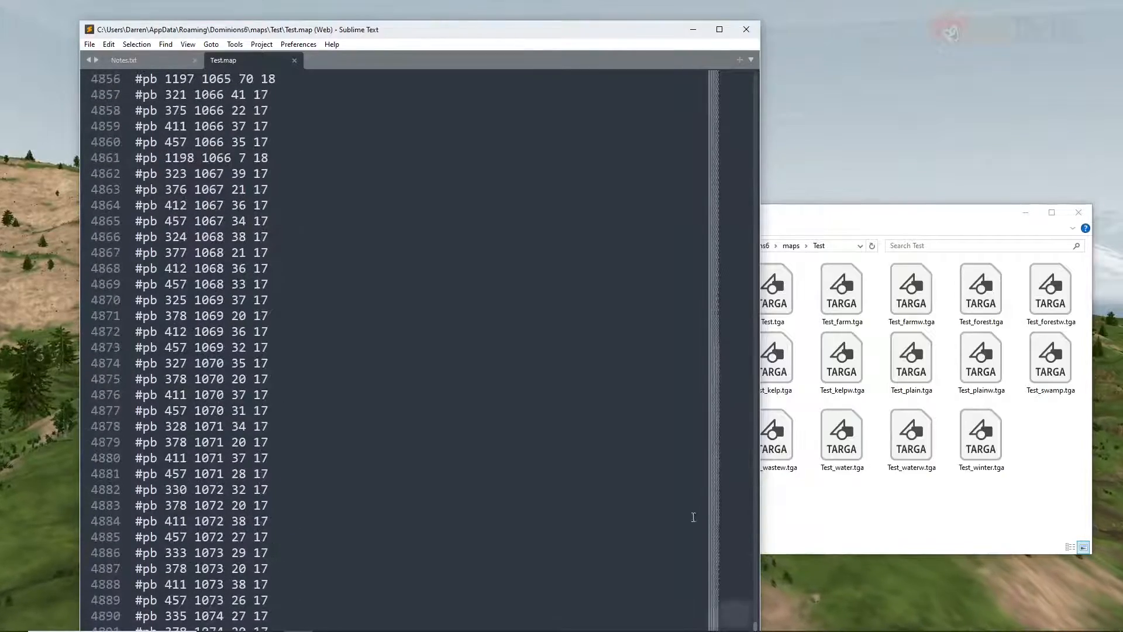
{"action": "left_click_drag", "start_coordinate": [438, 23], "coordinate": [401, 47]}
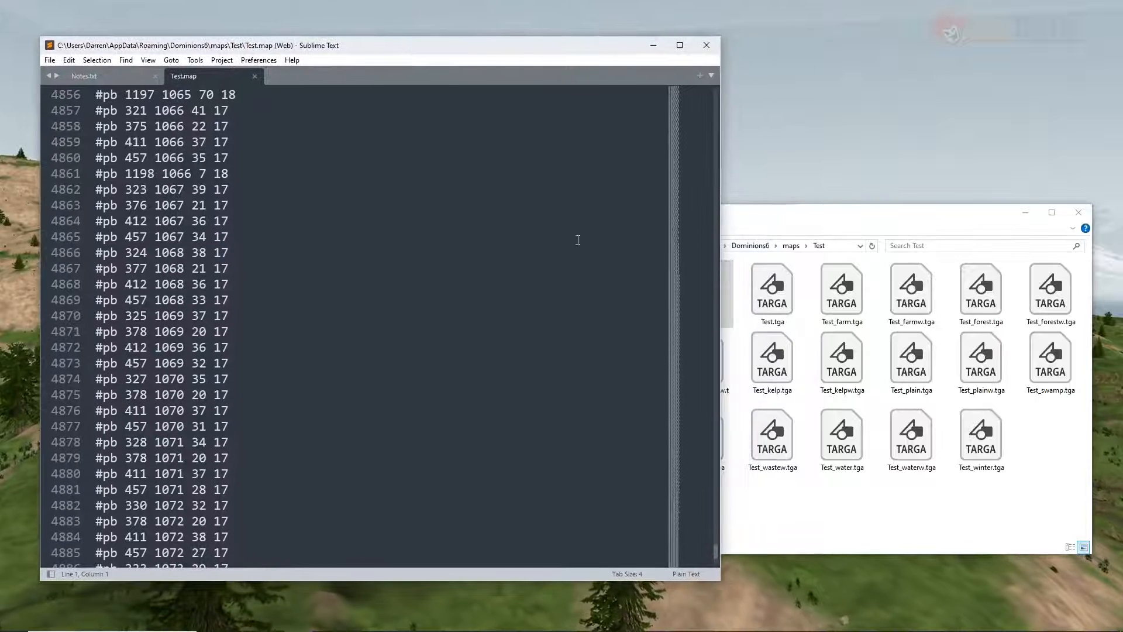
{"action": "left_click_drag", "start_coordinate": [715, 555], "coordinate": [720, 572]}
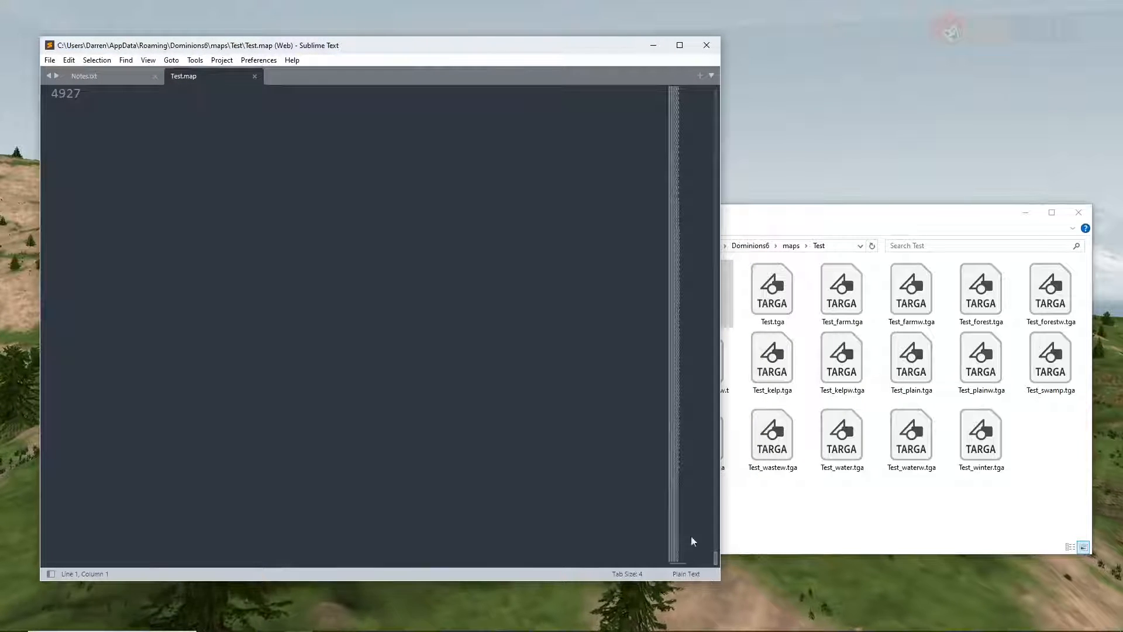
{"action": "scroll", "coordinate": [176, 293], "scroll_direction": "up", "scroll_amount": 5}
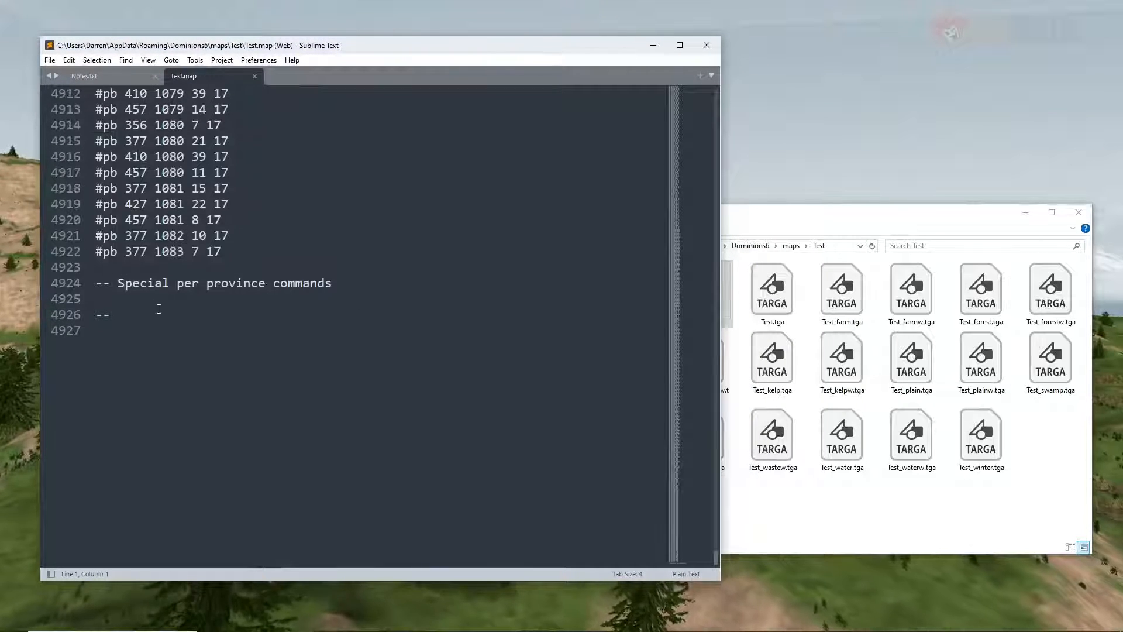
{"action": "scroll", "coordinate": [159, 308], "scroll_direction": "up", "scroll_amount": 20}
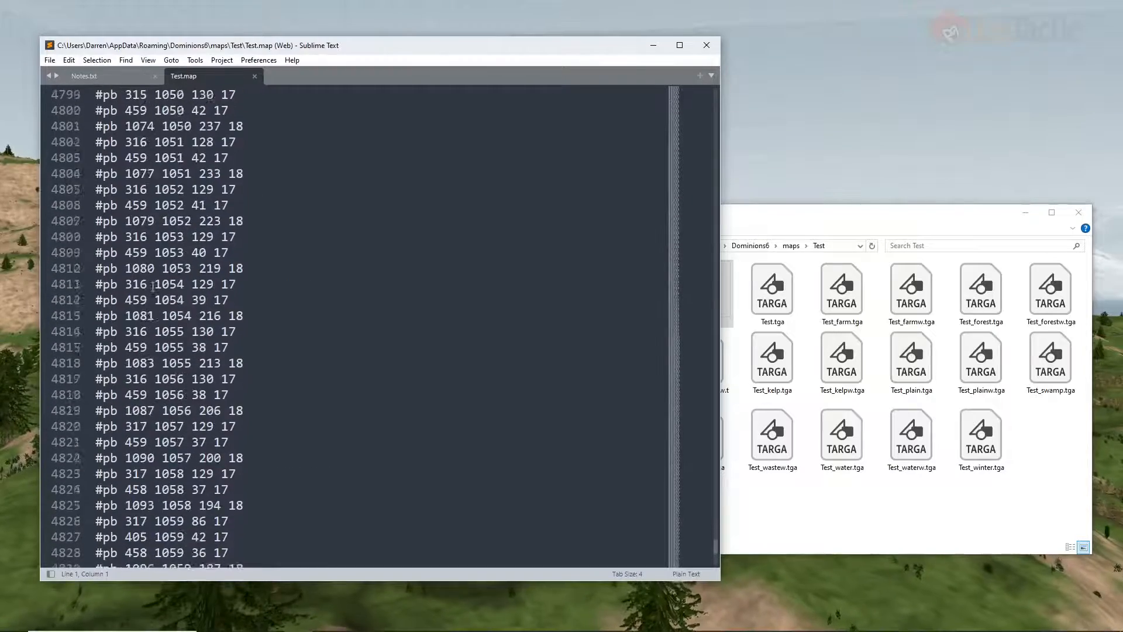
{"action": "scroll", "coordinate": [152, 286], "scroll_direction": "up", "scroll_amount": 20}
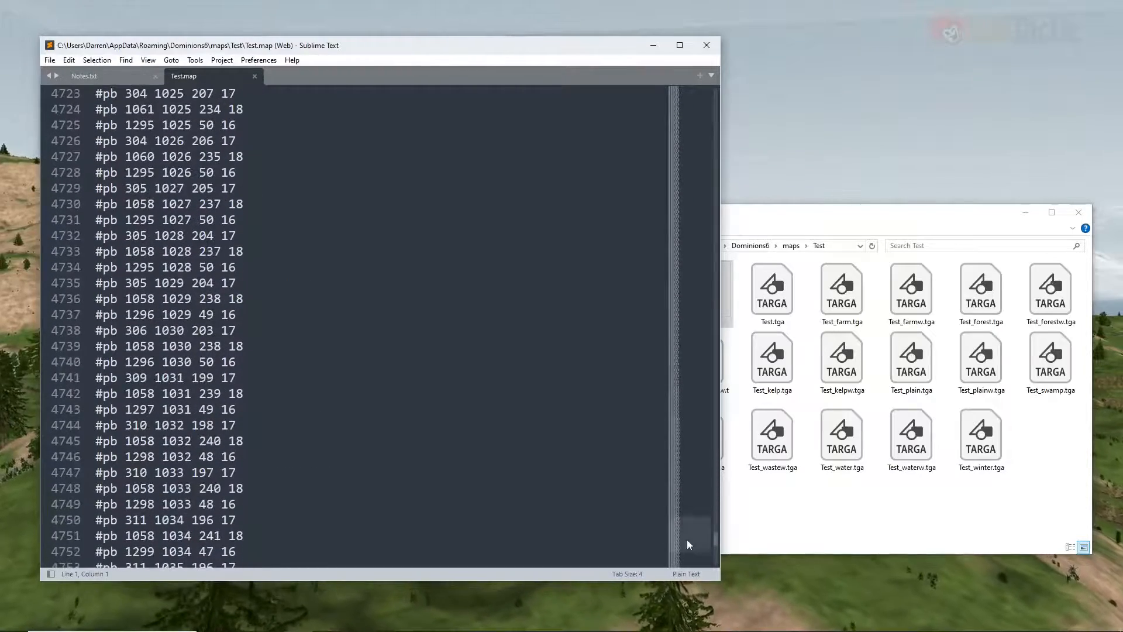
{"action": "left_click_drag", "start_coordinate": [716, 541], "coordinate": [716, 91]}
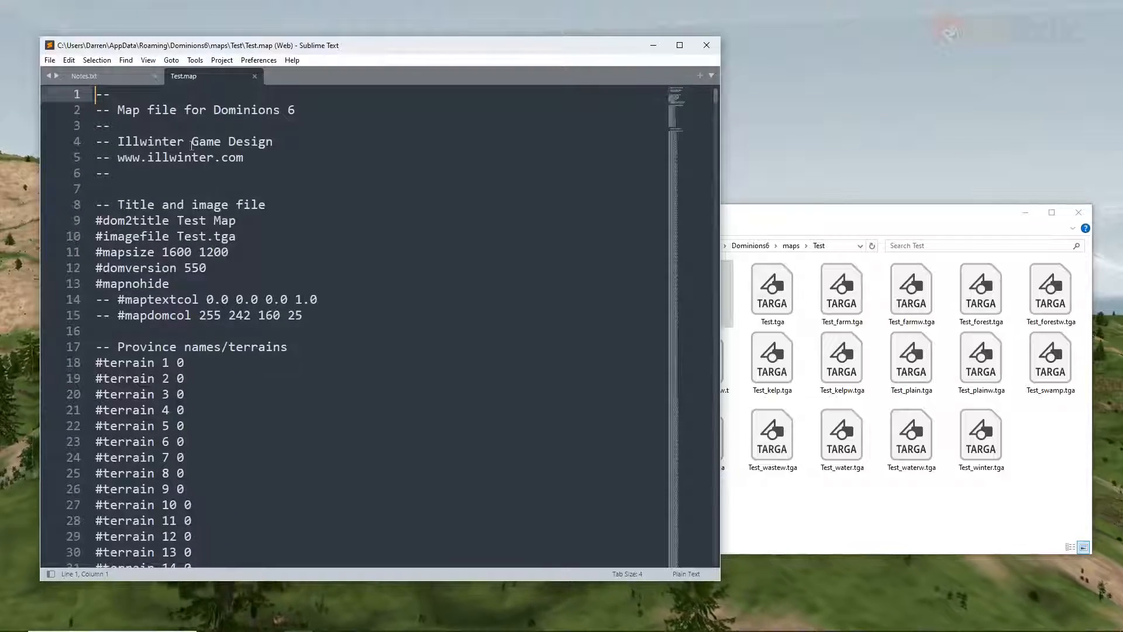
{"action": "scroll", "coordinate": [313, 396], "scroll_direction": "down", "scroll_amount": 6}
{"action": "scroll", "coordinate": [314, 398], "scroll_direction": "up", "scroll_amount": 6}
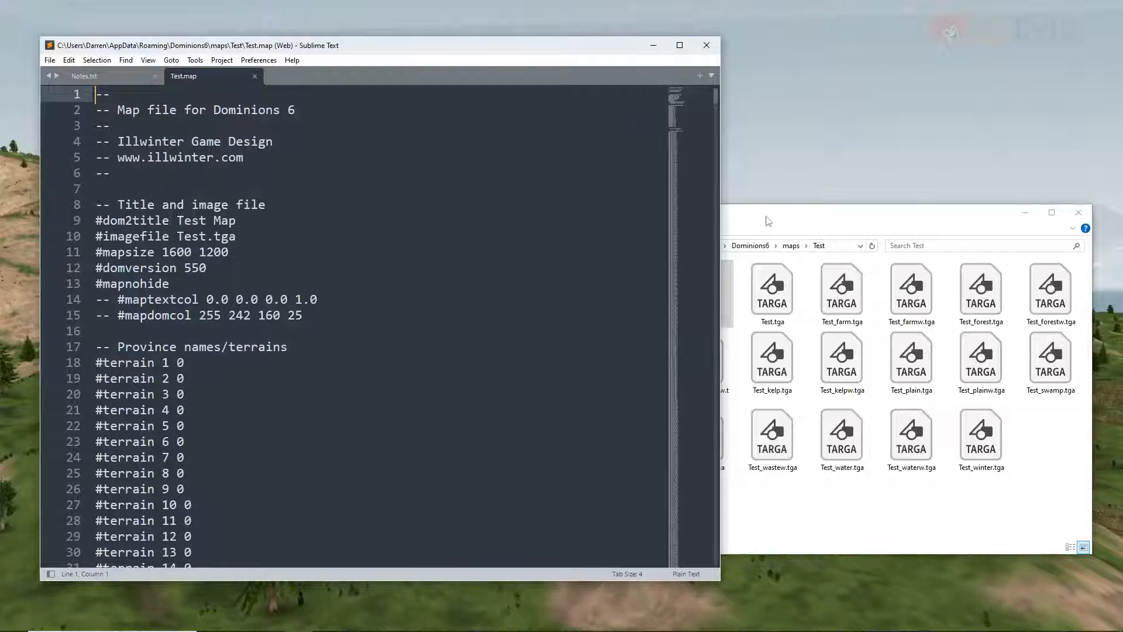
Back up Test.map in the Test folder by duplicating it and renaming the copy as Test - 01.bak
{"action": "left_click", "coordinate": [728, 299]}
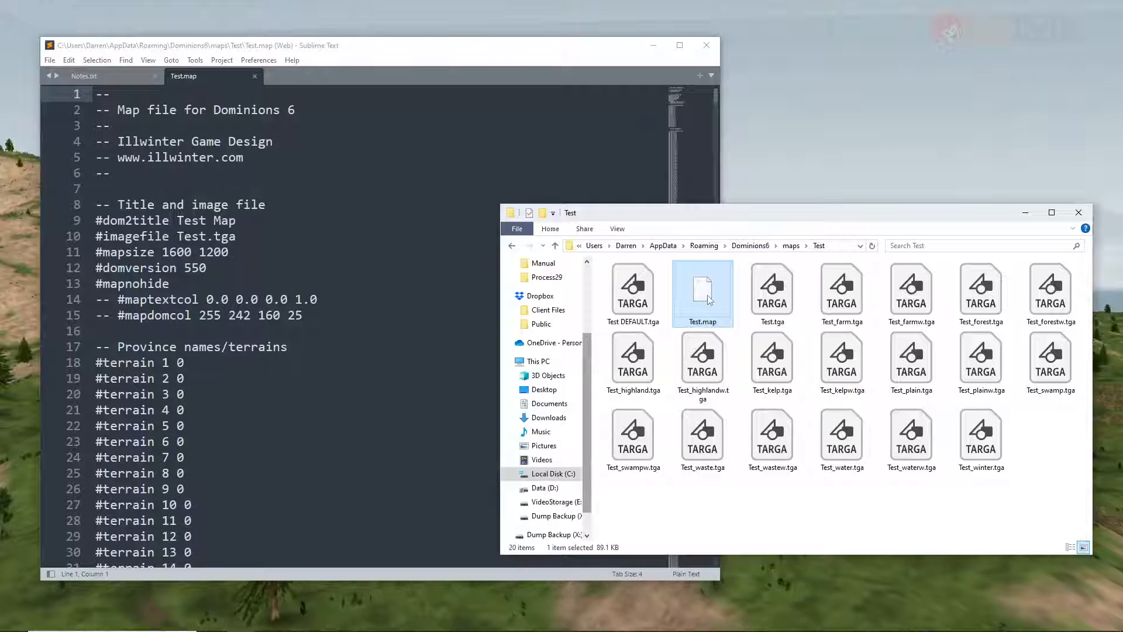
{"action": "key", "text": "ctrl+c"}
{"action": "key", "text": "ctrl+v"}
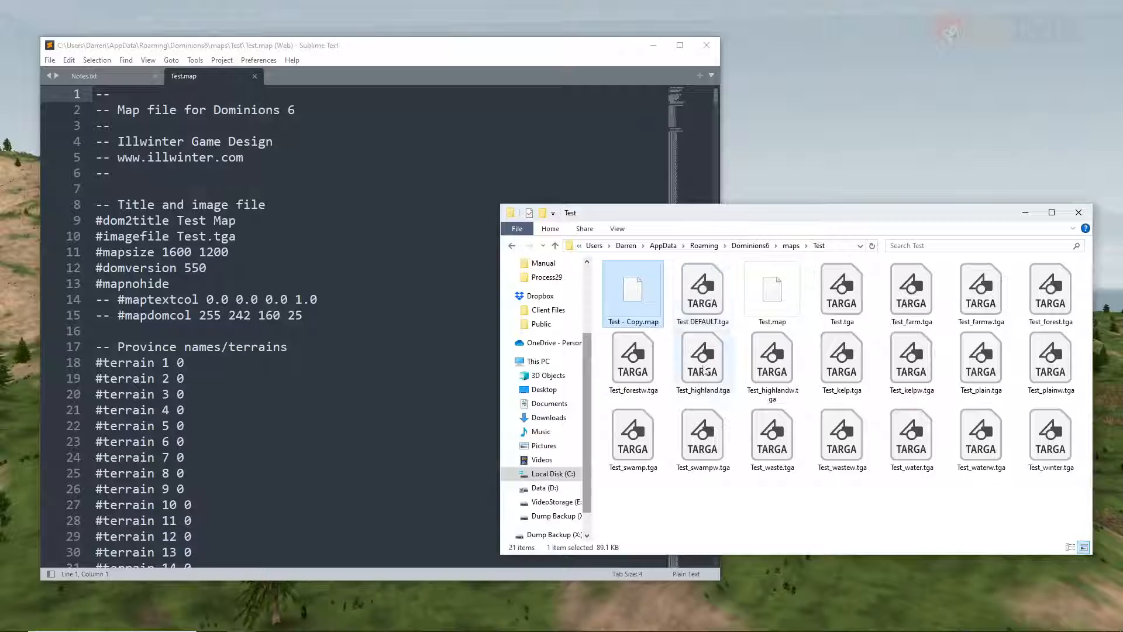
{"action": "left_click", "coordinate": [625, 323]}
{"action": "left_click", "coordinate": [630, 321]}
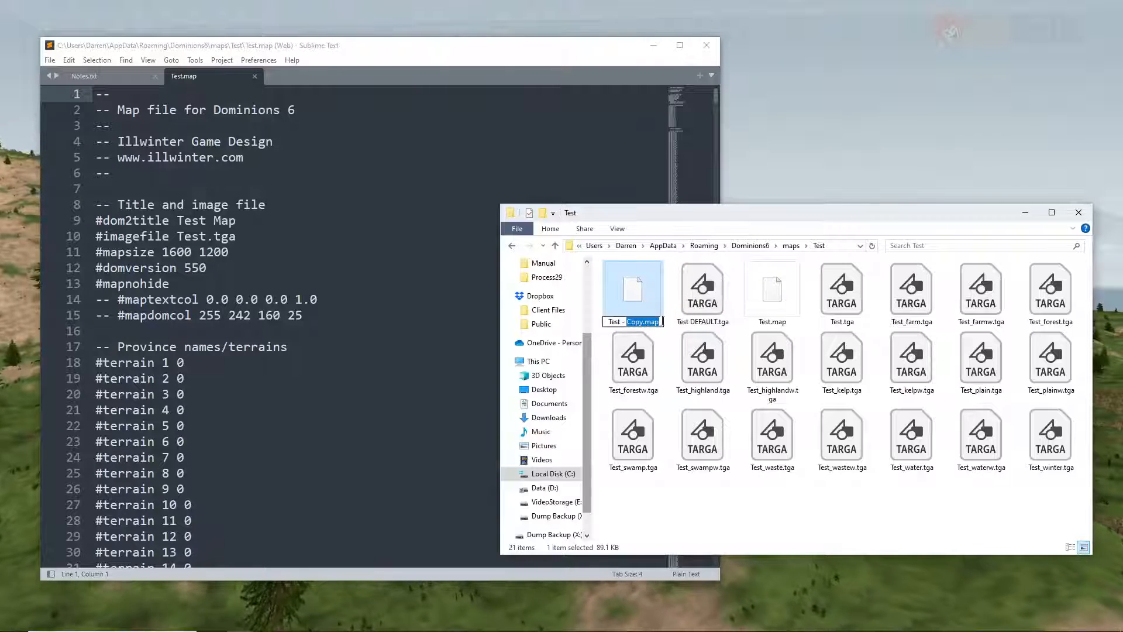
{"action": "type", "text": "01."}
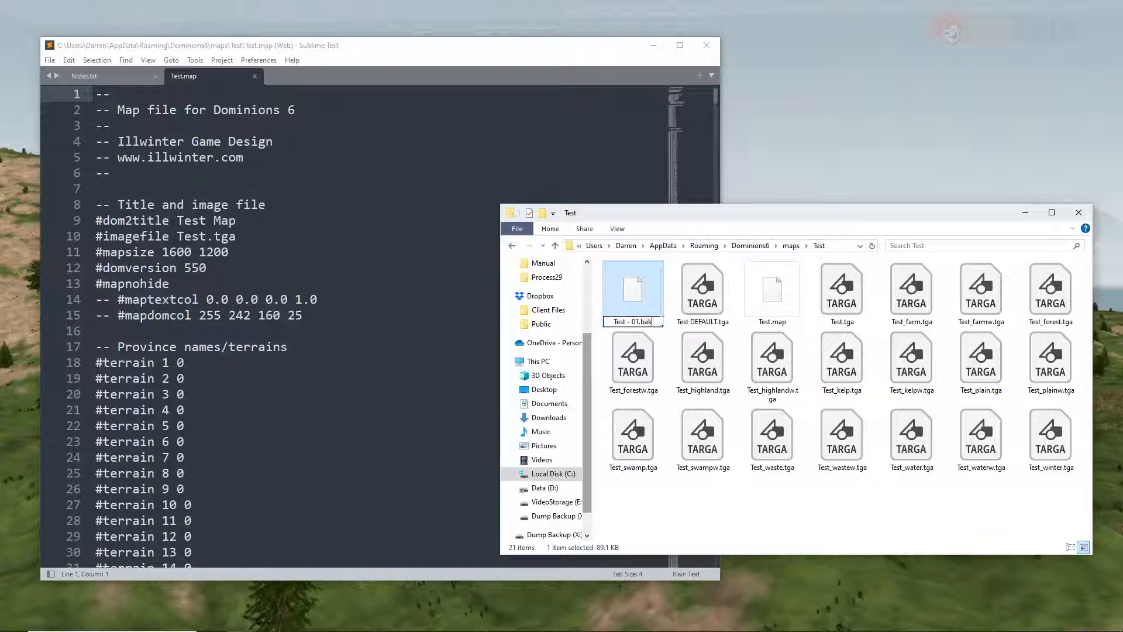
{"action": "type", "text": "bak"}
{"action": "key", "text": "Return"}
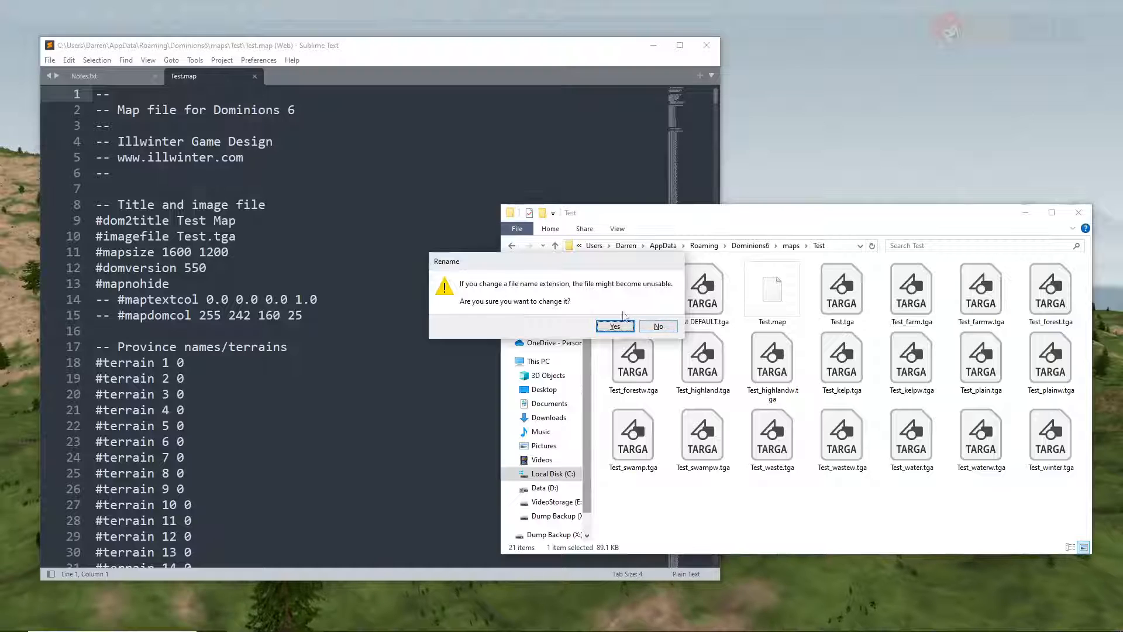
{"action": "left_click", "coordinate": [617, 328]}
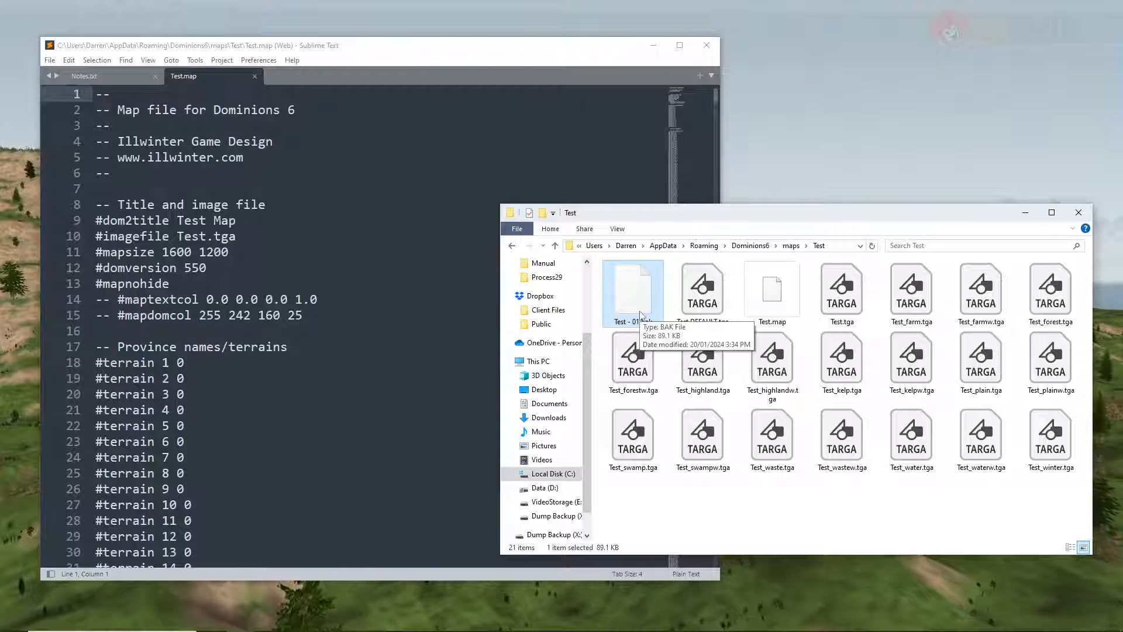
Switch to Dominions 6 and load Test.map from the Test folder in the Map Editor
{"action": "left_click", "coordinate": [838, 156]}
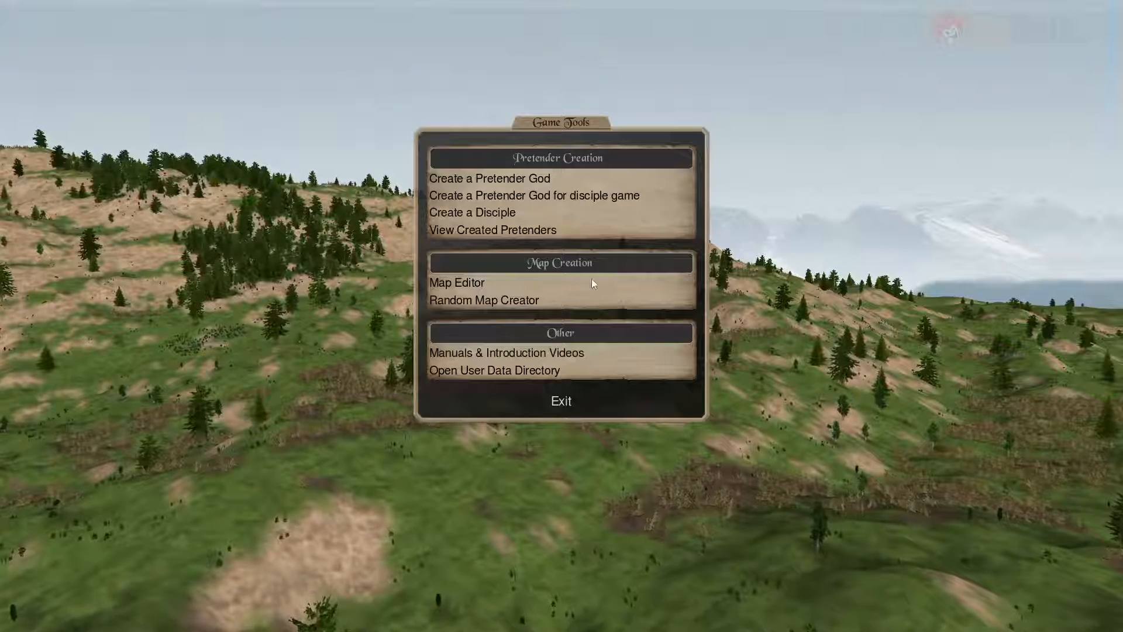
{"action": "left_click", "coordinate": [479, 286]}
{"action": "left_click", "coordinate": [562, 251]}
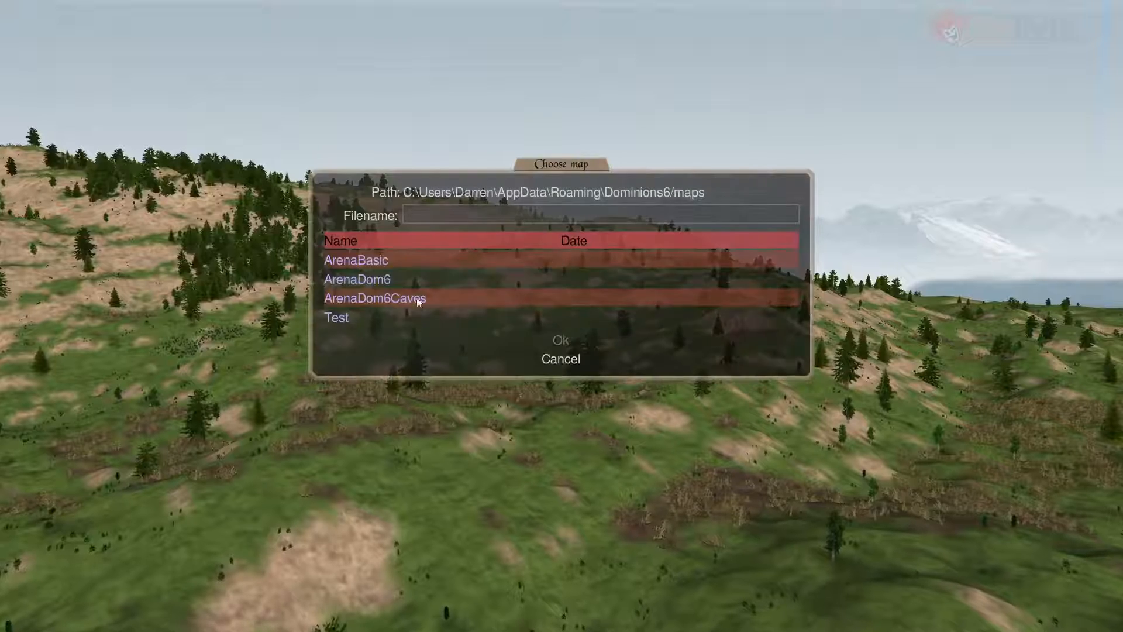
{"action": "left_click", "coordinate": [341, 319]}
{"action": "left_click", "coordinate": [372, 291]}
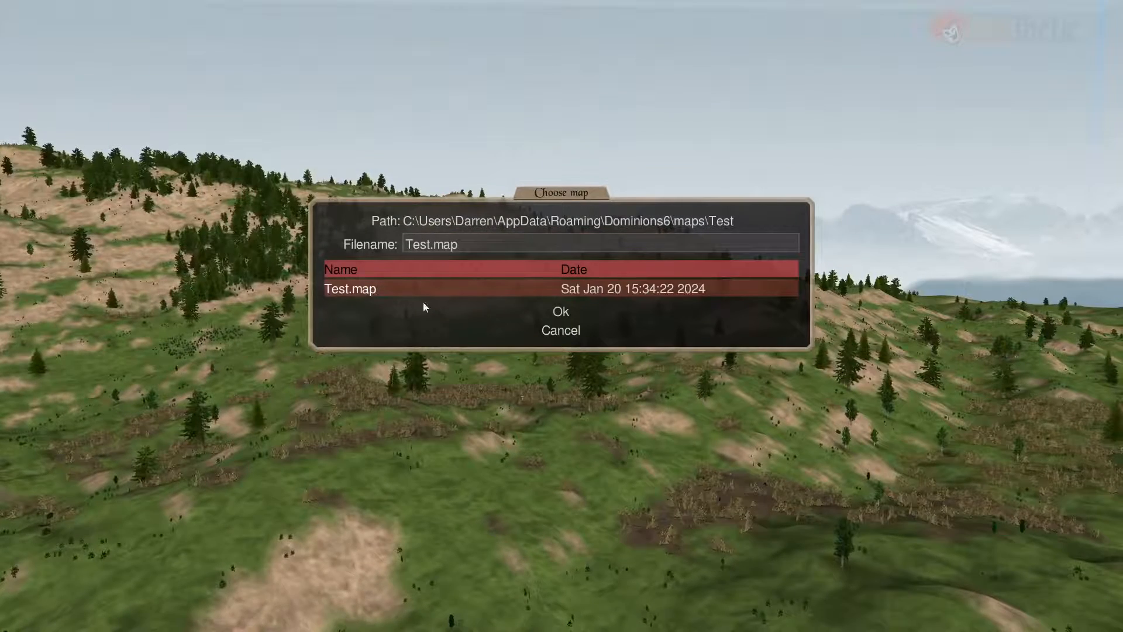
{"action": "left_click", "coordinate": [562, 312]}
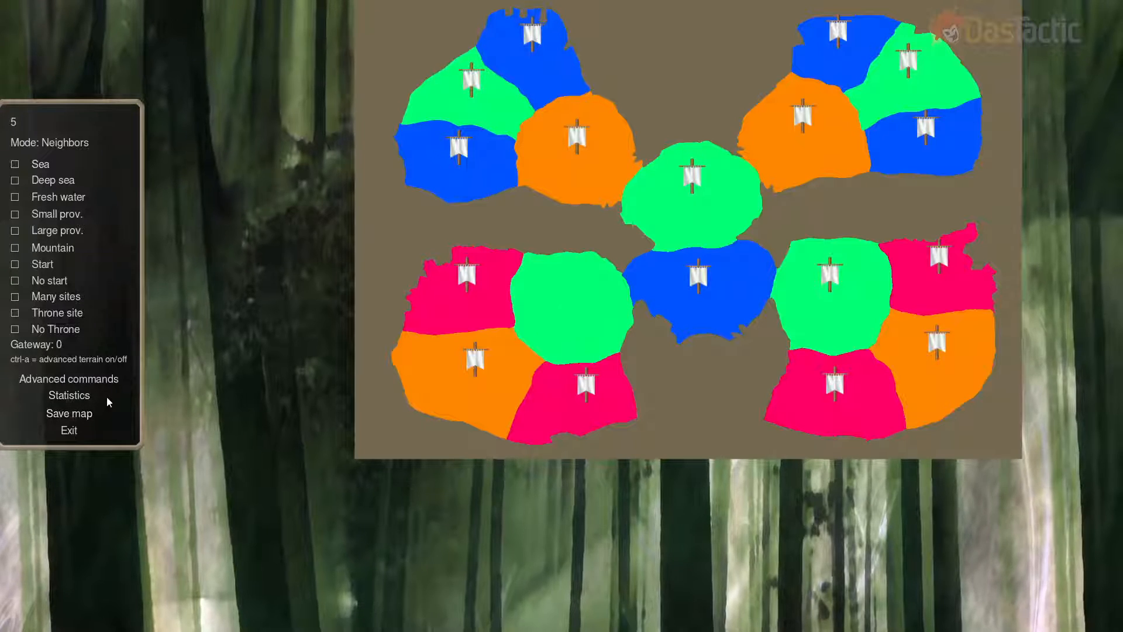
Inspect the map's coloured province areas in Province Areas mode and exit the Map Editor without saving
{"action": "left_click", "coordinate": [75, 148]}
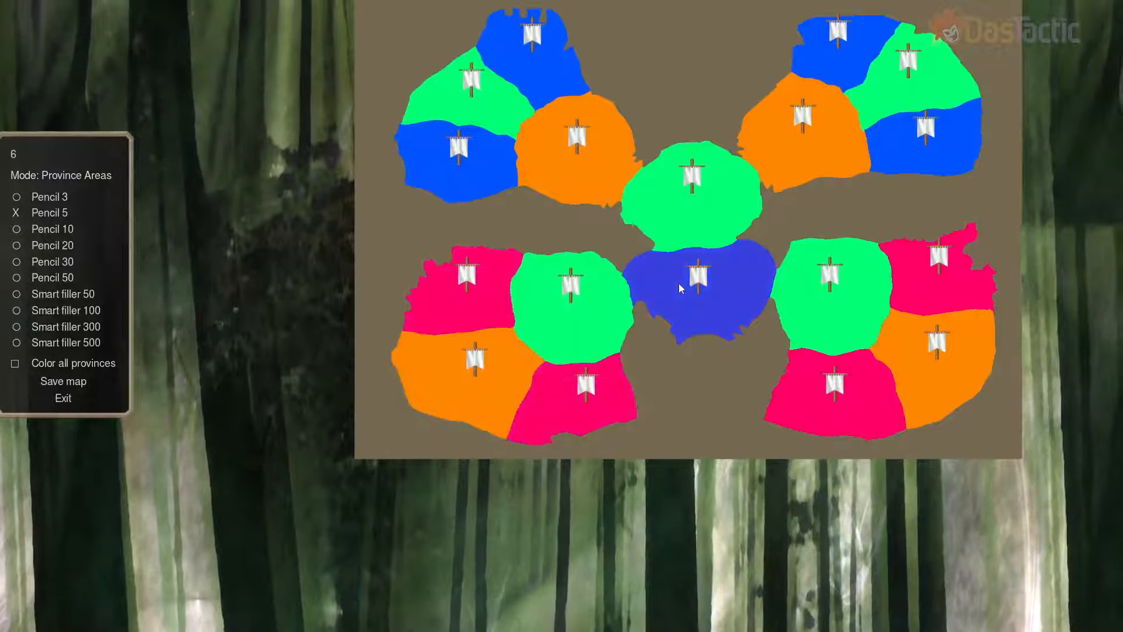
{"action": "left_click", "coordinate": [717, 218]}
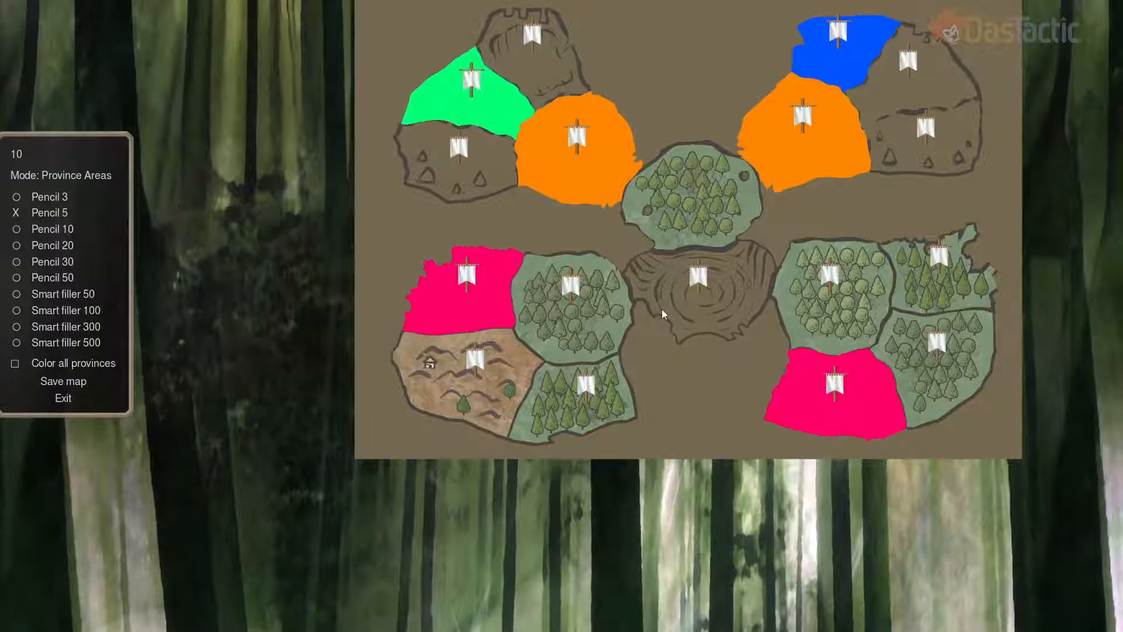
{"action": "left_click", "coordinate": [61, 398]}
Switch to the Test folder in File Explorer and delete the placeholder image Test.tga
{"action": "key", "text": "alt+Tab"}
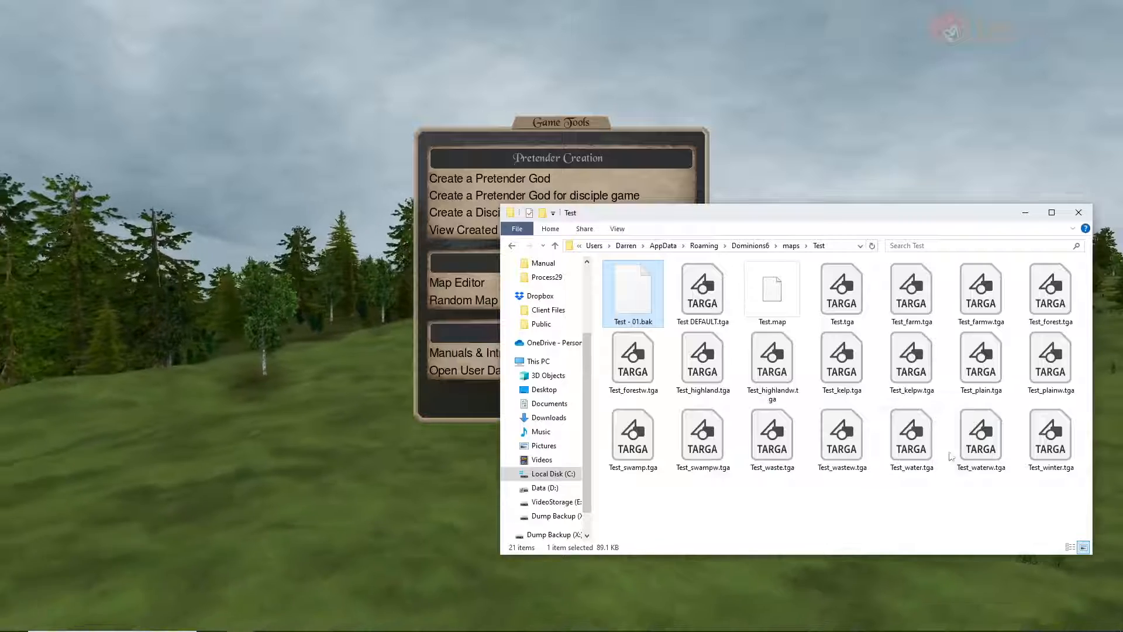
{"action": "left_click", "coordinate": [896, 503]}
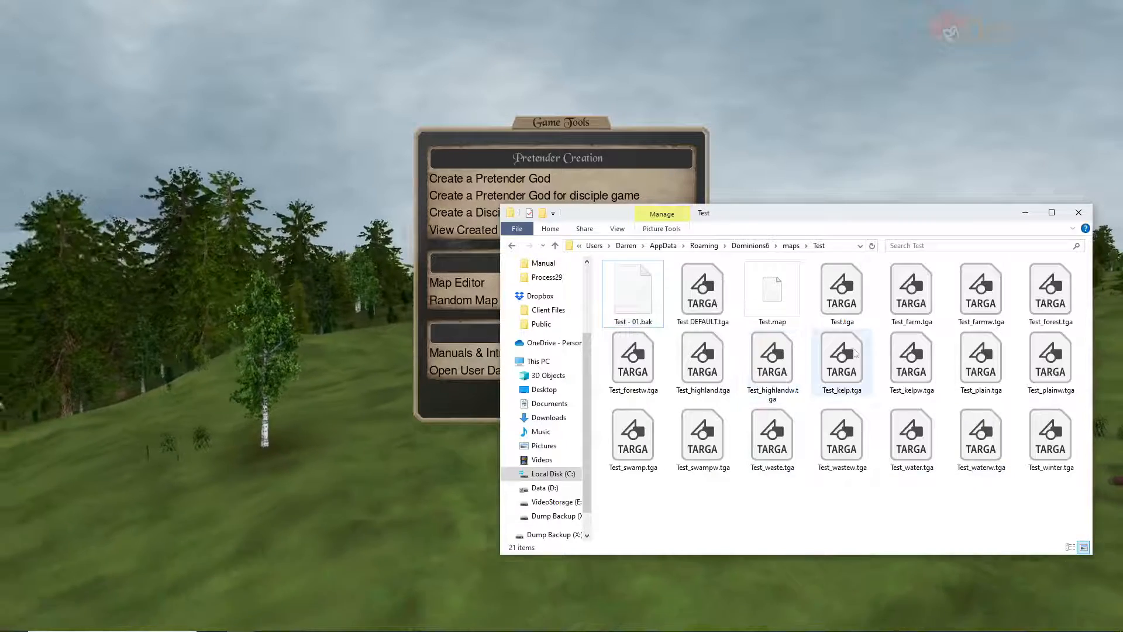
{"action": "left_click", "coordinate": [845, 298]}
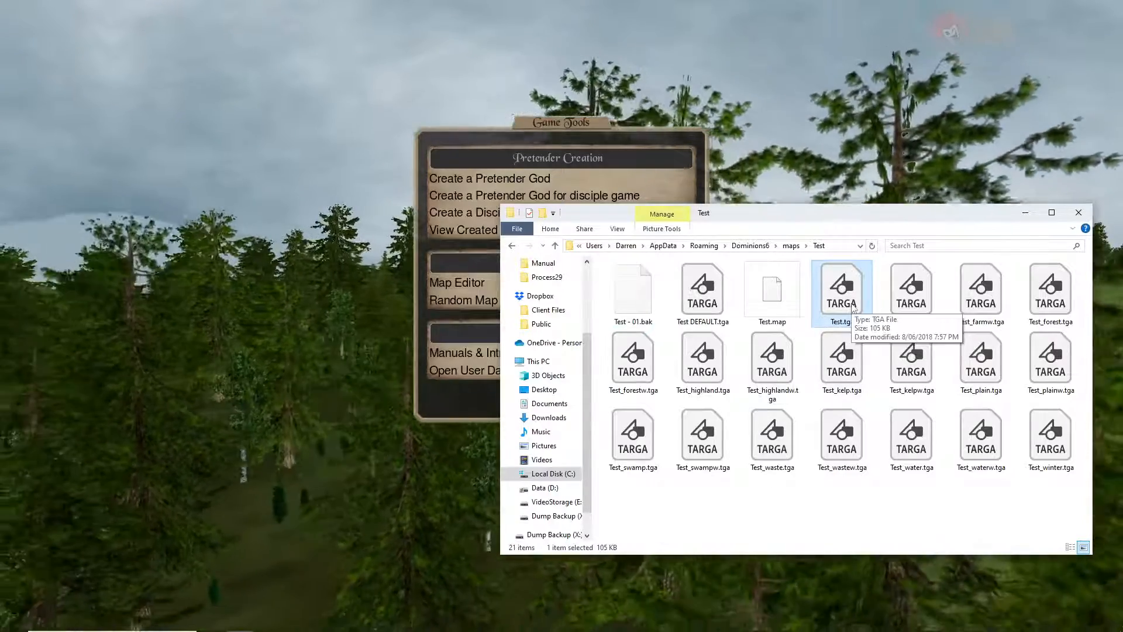
{"action": "key", "text": "Delete"}
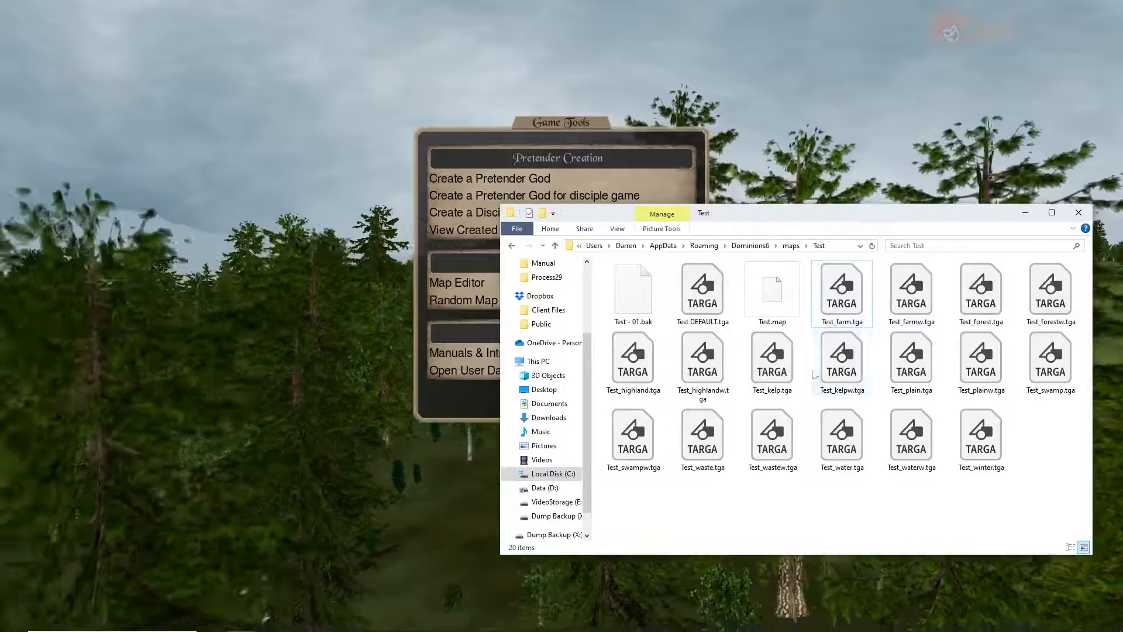
Rename the image file Test DEFAULT.tga as Test.tga
{"action": "left_click", "coordinate": [708, 325]}
{"action": "left_click", "coordinate": [707, 323]}
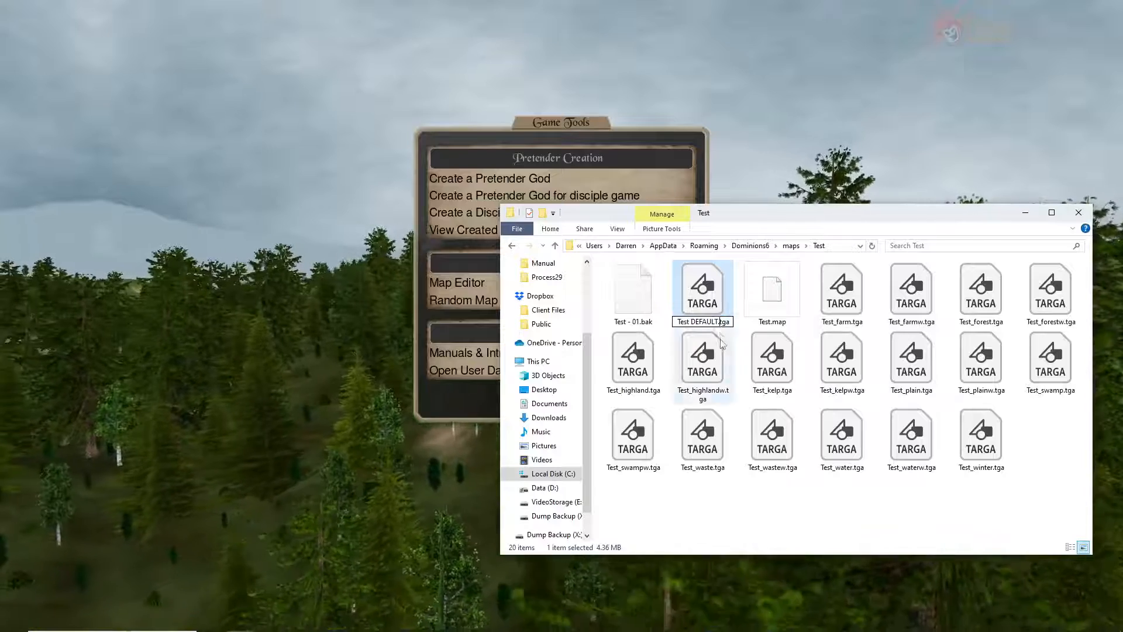
{"action": "key", "text": "Return"}
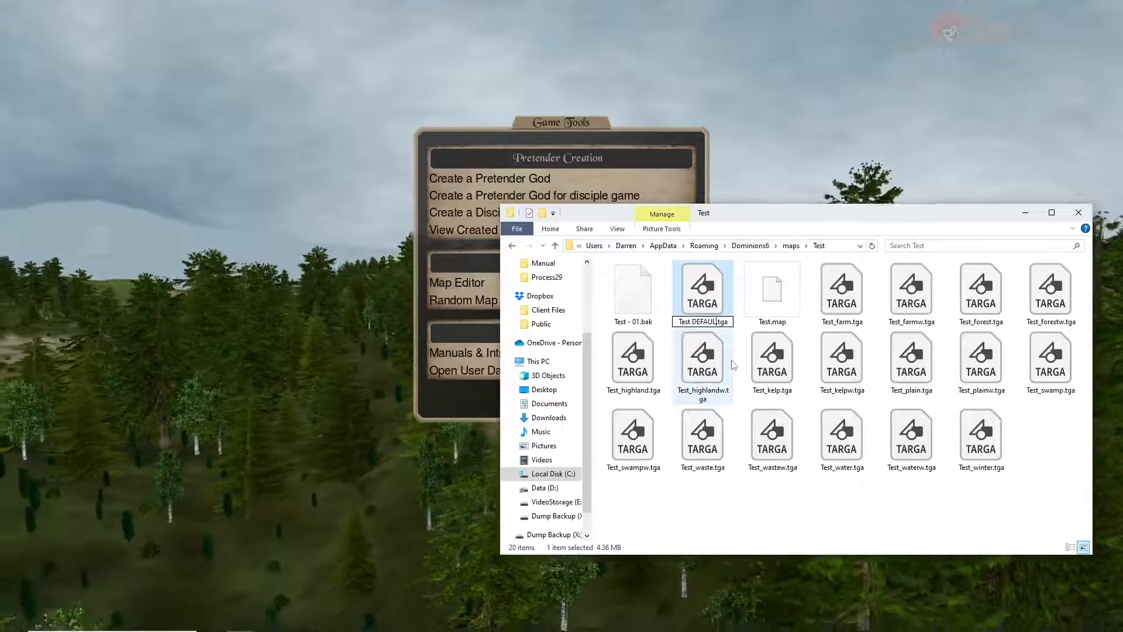
{"action": "key", "text": "F2"}
{"action": "type", "text": "Test"}
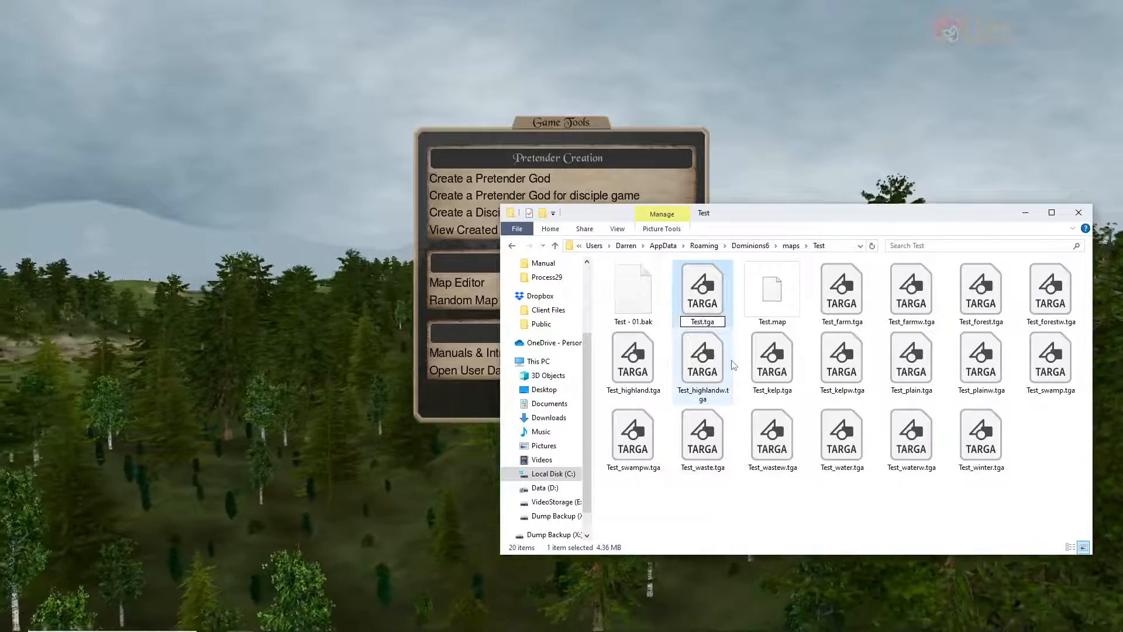
{"action": "key", "text": "Return"}
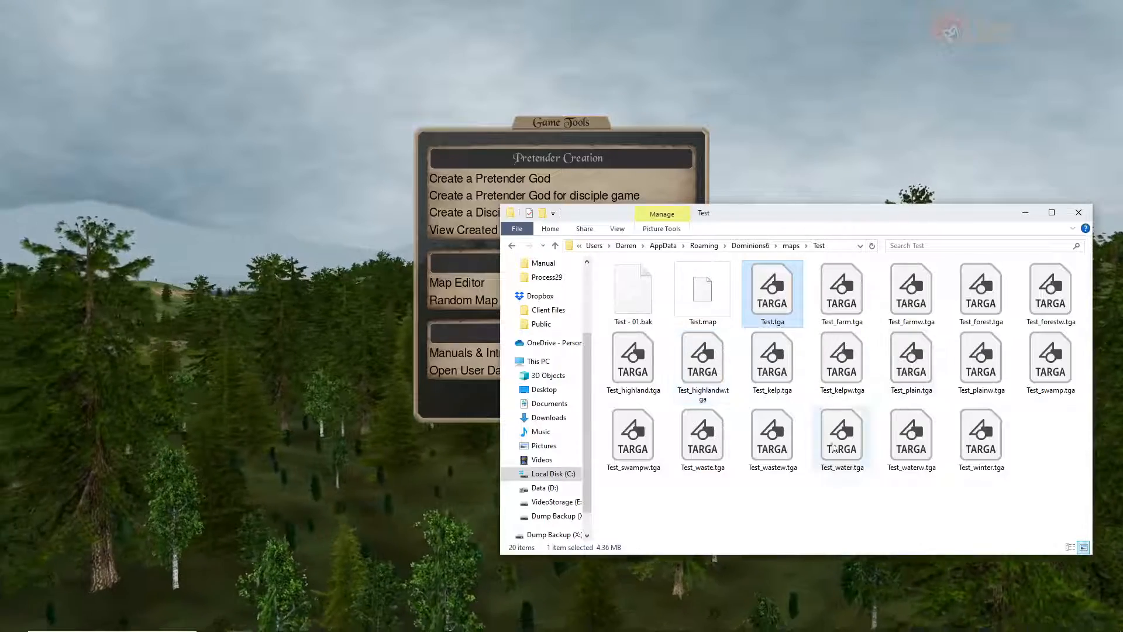
Return to Dominions 6 and reopen Test.map in the Map Editor to view it with the replaced base image
{"action": "left_click", "coordinate": [332, 319]}
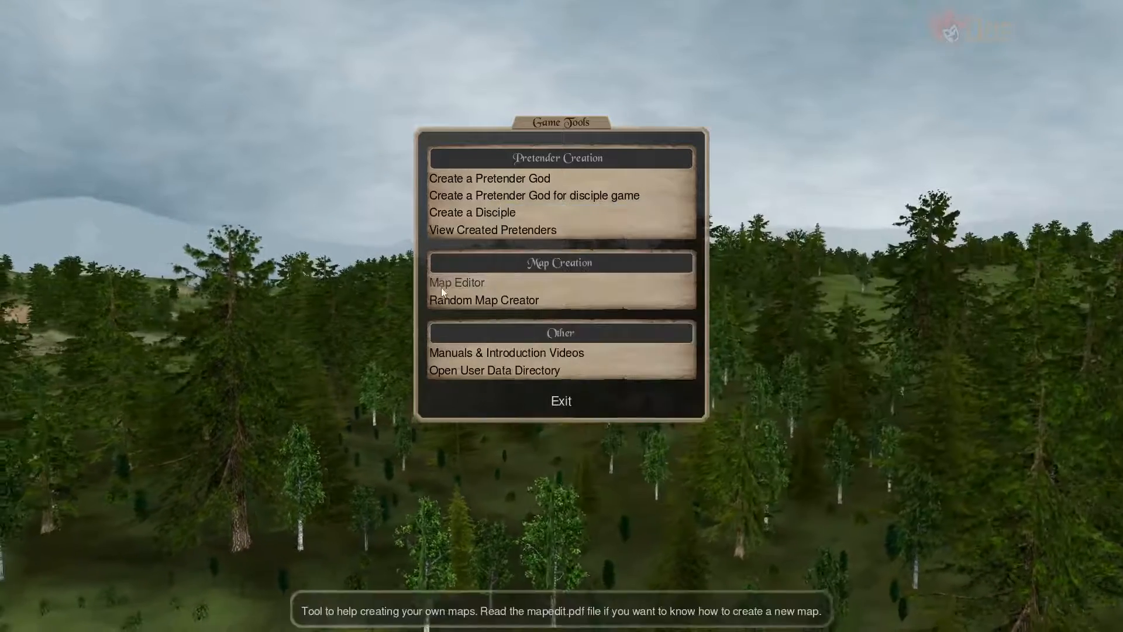
{"action": "left_click", "coordinate": [446, 286]}
{"action": "left_click", "coordinate": [549, 255]}
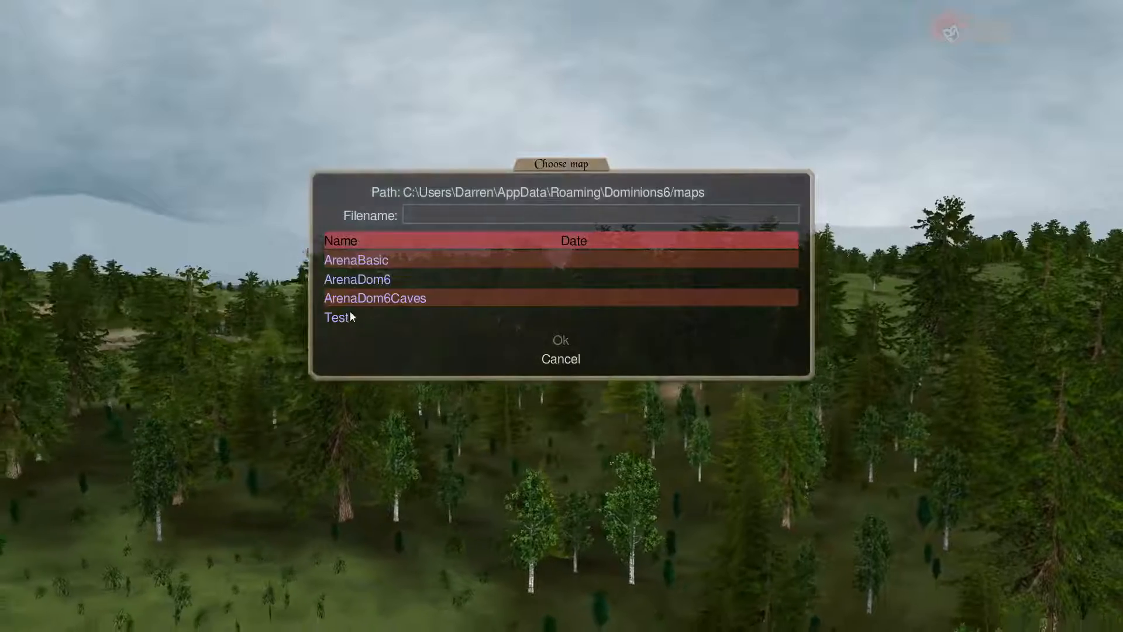
{"action": "left_click", "coordinate": [338, 317]}
{"action": "left_click", "coordinate": [356, 290]}
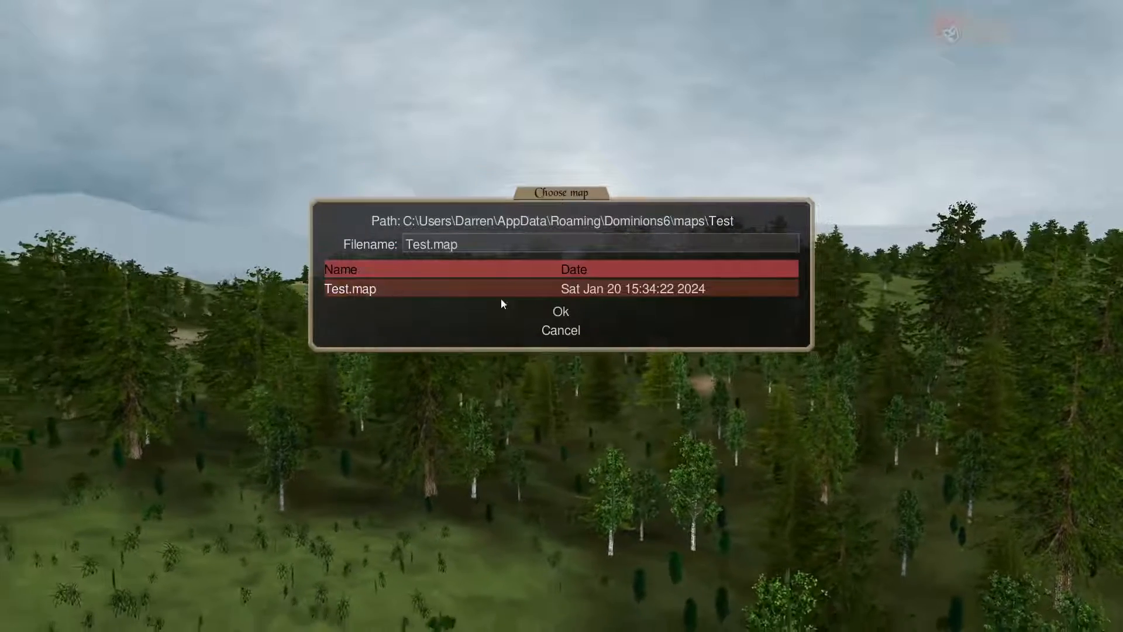
{"action": "left_click", "coordinate": [562, 312]}
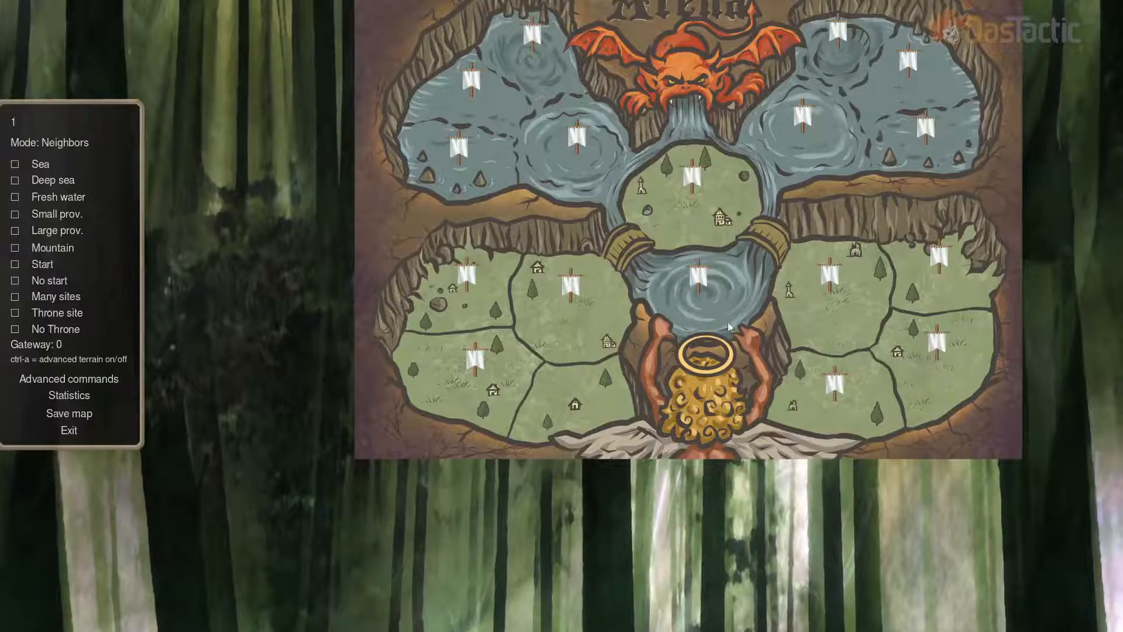
{"action": "scroll", "coordinate": [697, 356], "scroll_direction": "up", "scroll_amount": 2}
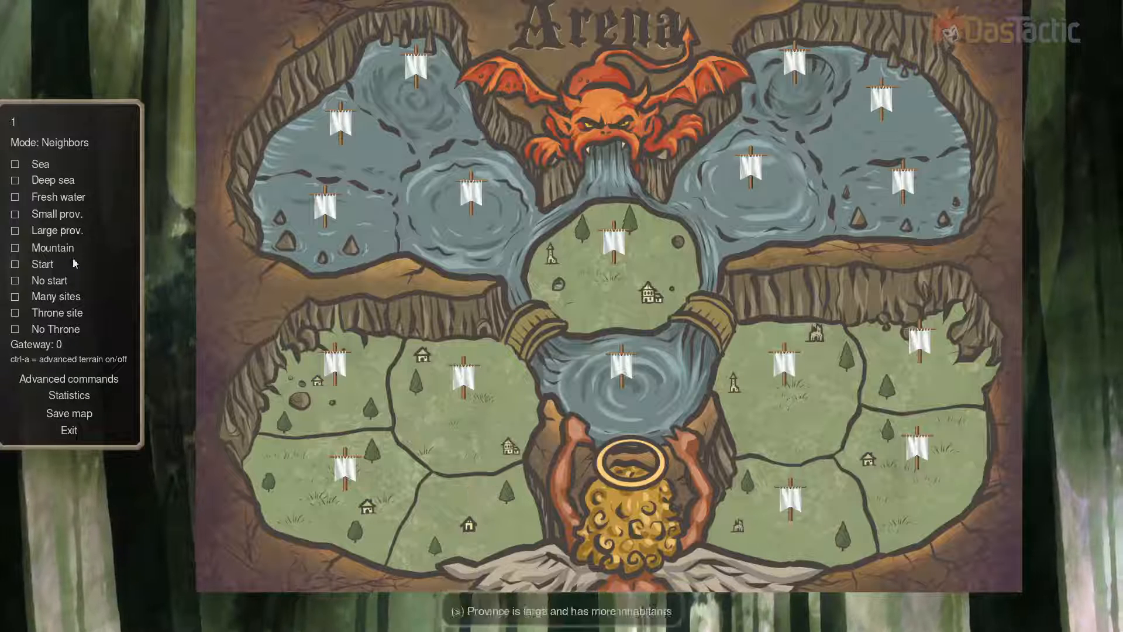
Inspect the shaded area of each land and water province in Province Areas mode
{"action": "left_click", "coordinate": [59, 145]}
{"action": "left_click", "coordinate": [451, 416]}
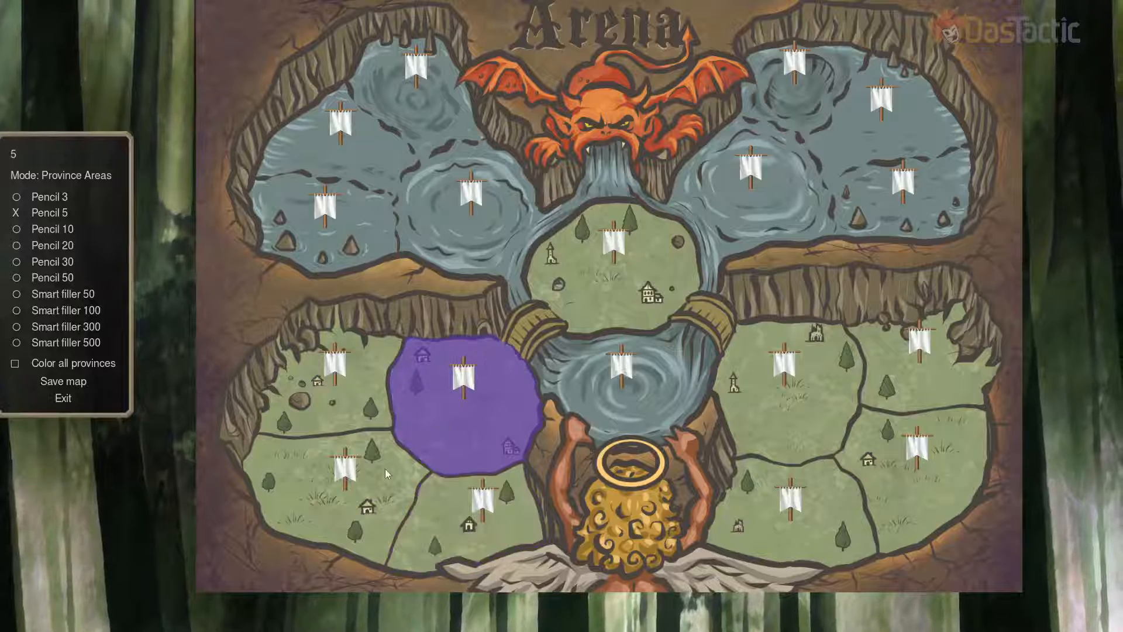
{"action": "left_click", "coordinate": [385, 469]}
{"action": "left_click", "coordinate": [346, 393]}
{"action": "left_click", "coordinate": [434, 402]}
{"action": "left_click", "coordinate": [594, 298]}
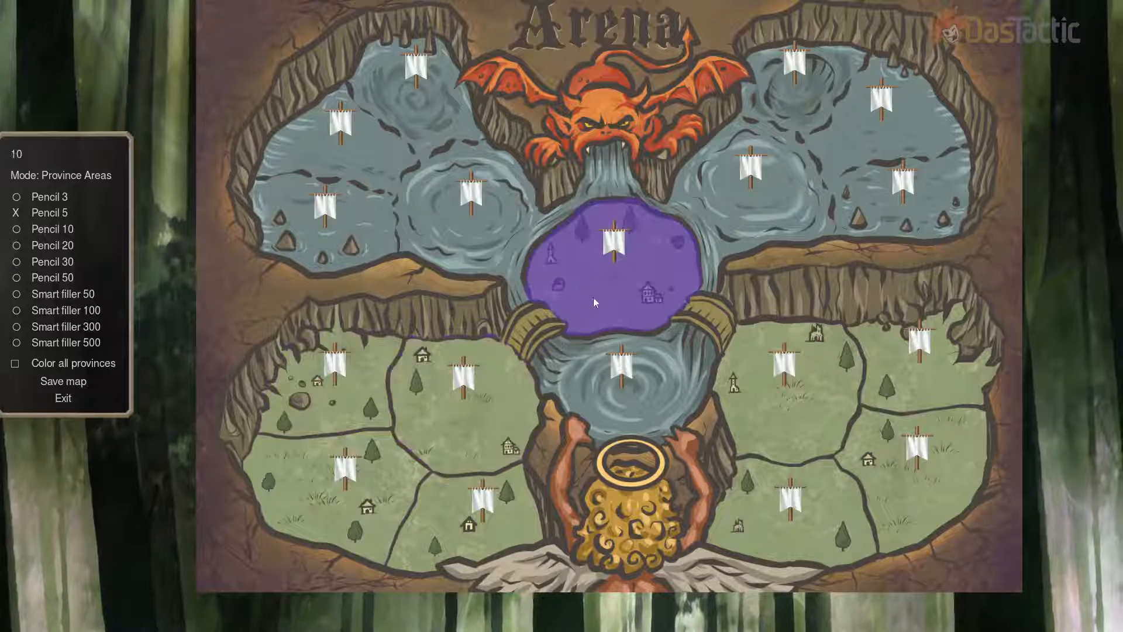
{"action": "left_click", "coordinate": [637, 387]}
{"action": "left_click", "coordinate": [784, 365]}
{"action": "left_click", "coordinate": [790, 485]}
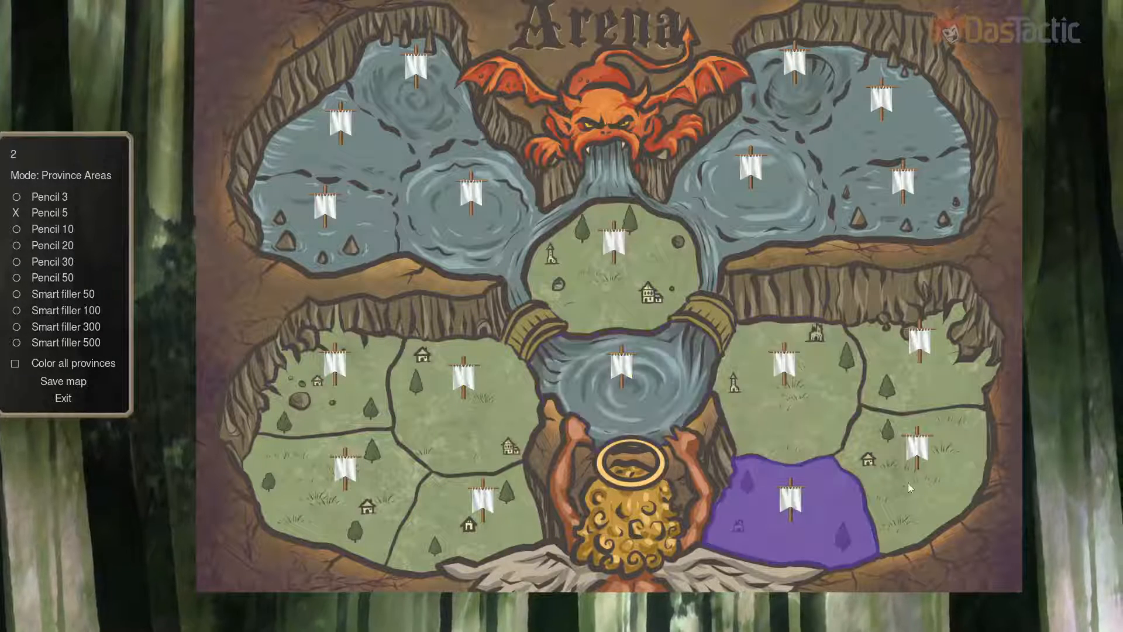
{"action": "left_click", "coordinate": [908, 482]}
{"action": "left_click", "coordinate": [922, 374]}
{"action": "left_click", "coordinate": [771, 184]}
{"action": "left_click", "coordinate": [891, 192]}
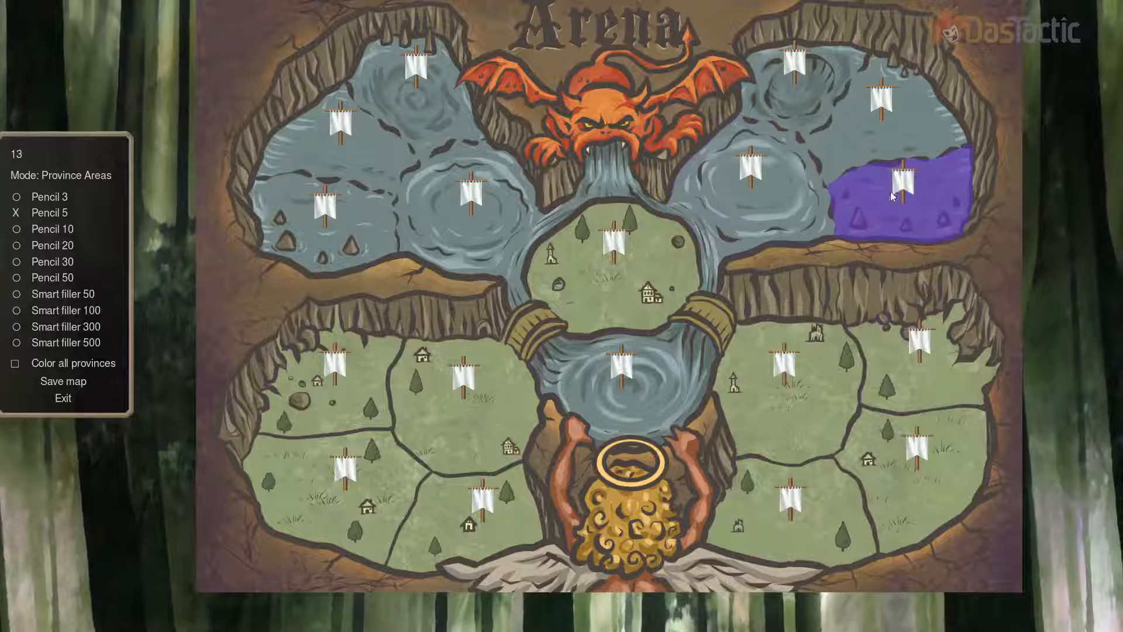
{"action": "left_click", "coordinate": [869, 135]}
{"action": "left_click", "coordinate": [799, 88]}
{"action": "left_click", "coordinate": [800, 89]}
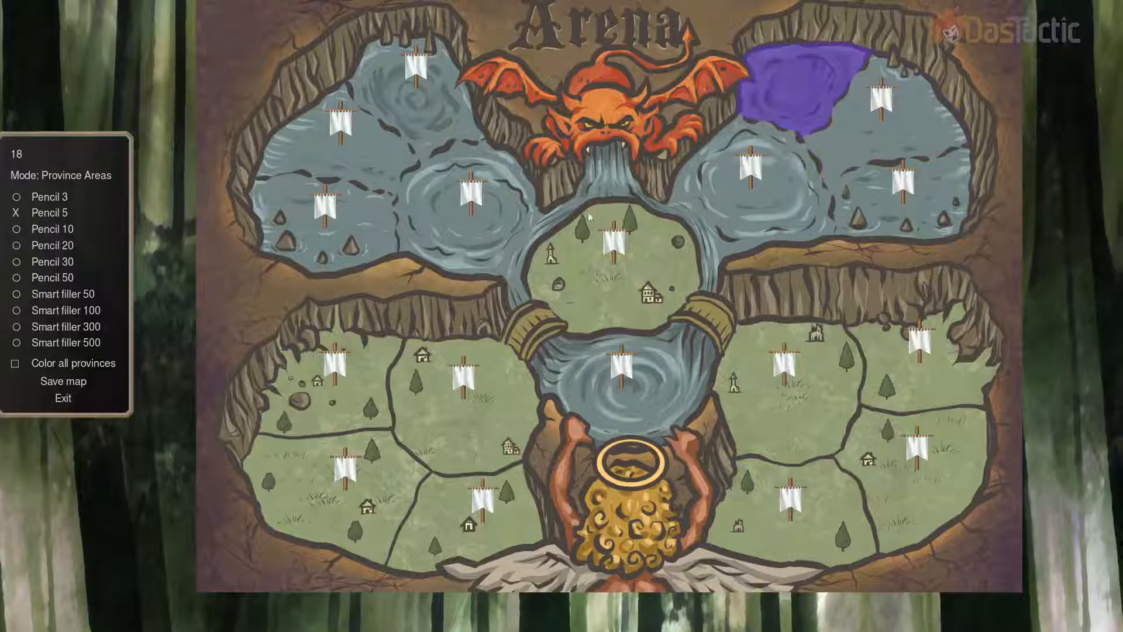
{"action": "left_click", "coordinate": [470, 204]}
{"action": "left_click", "coordinate": [363, 152]}
{"action": "left_click", "coordinate": [337, 221]}
{"action": "left_click", "coordinate": [426, 95]}
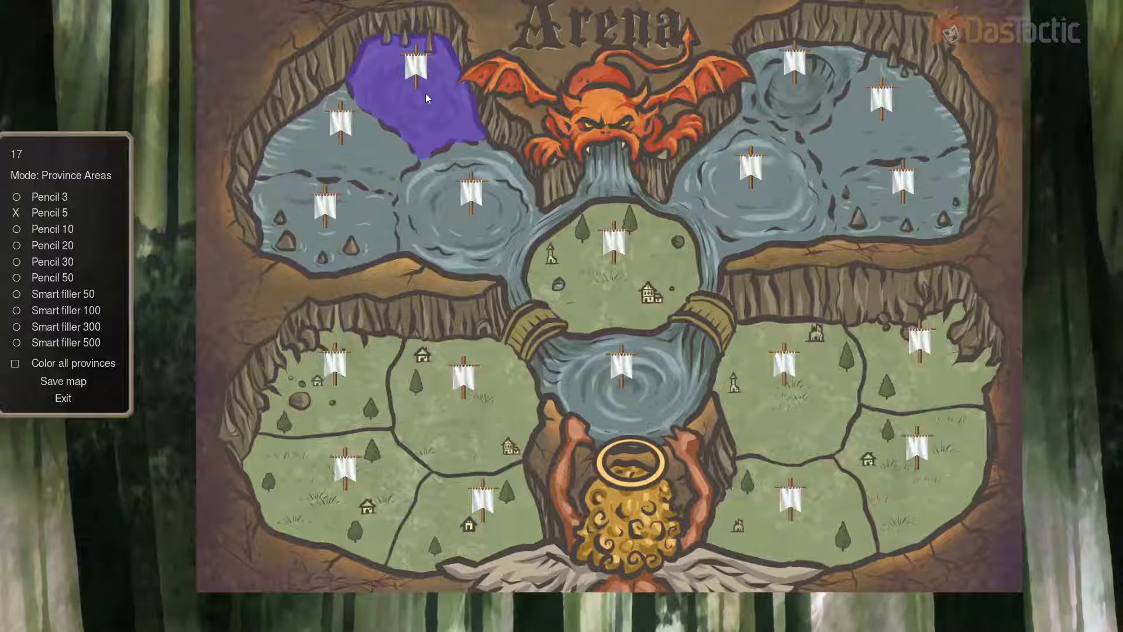
{"action": "left_click", "coordinate": [634, 295]}
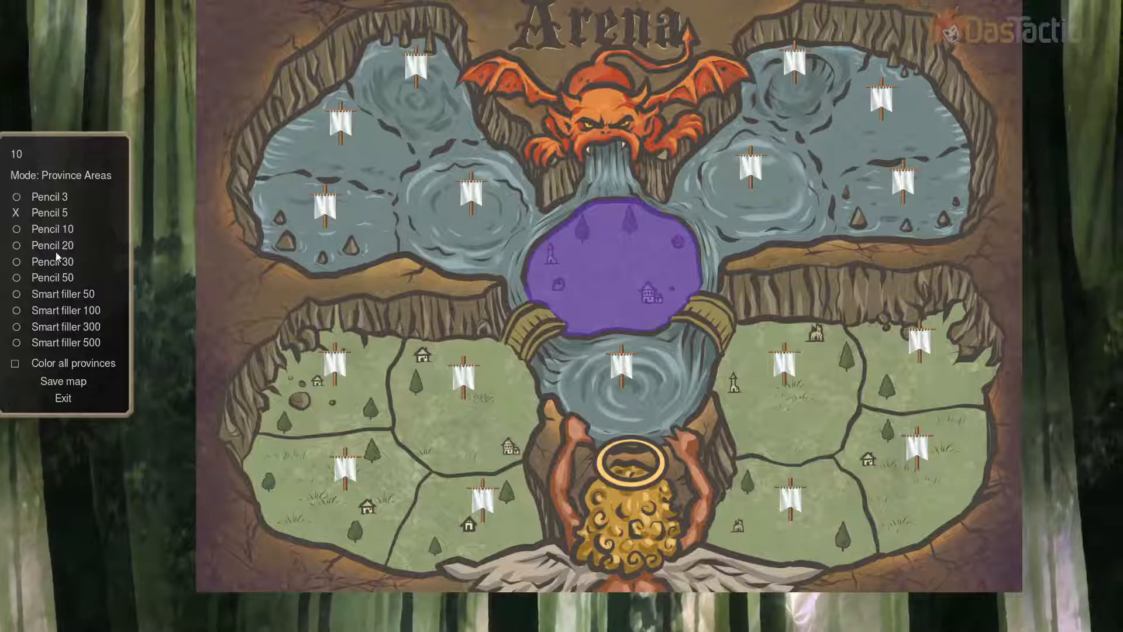
Return to Neighbors mode and review the Map Editor controls for borders, province attributes and start hints
{"action": "key", "text": "Tab"}
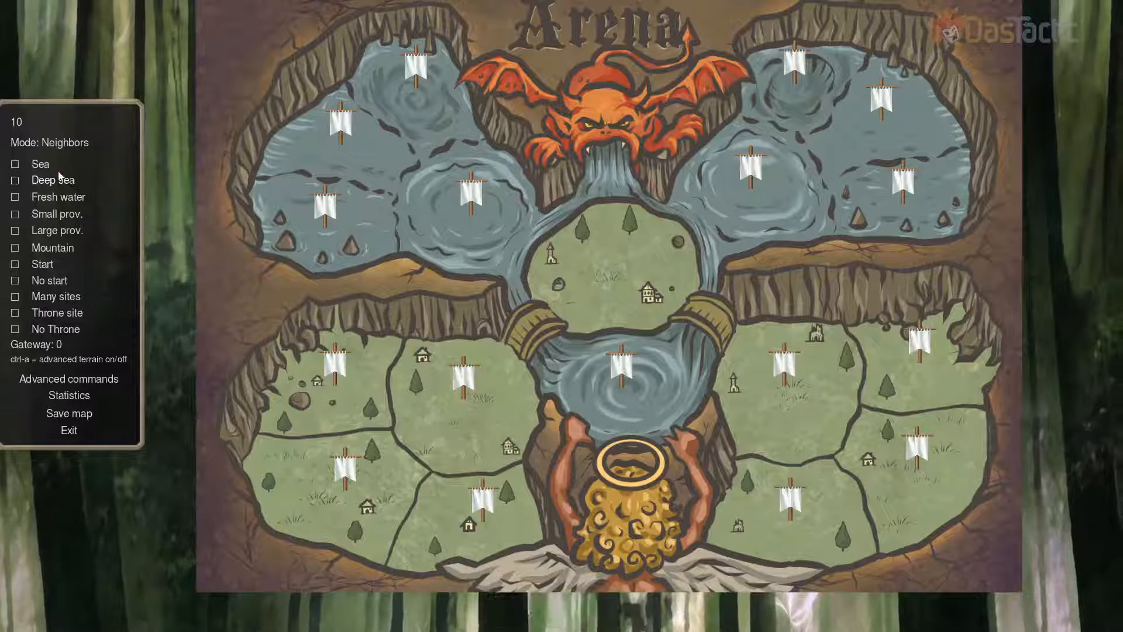
{"action": "mouse_move", "coordinate": [69, 150]}
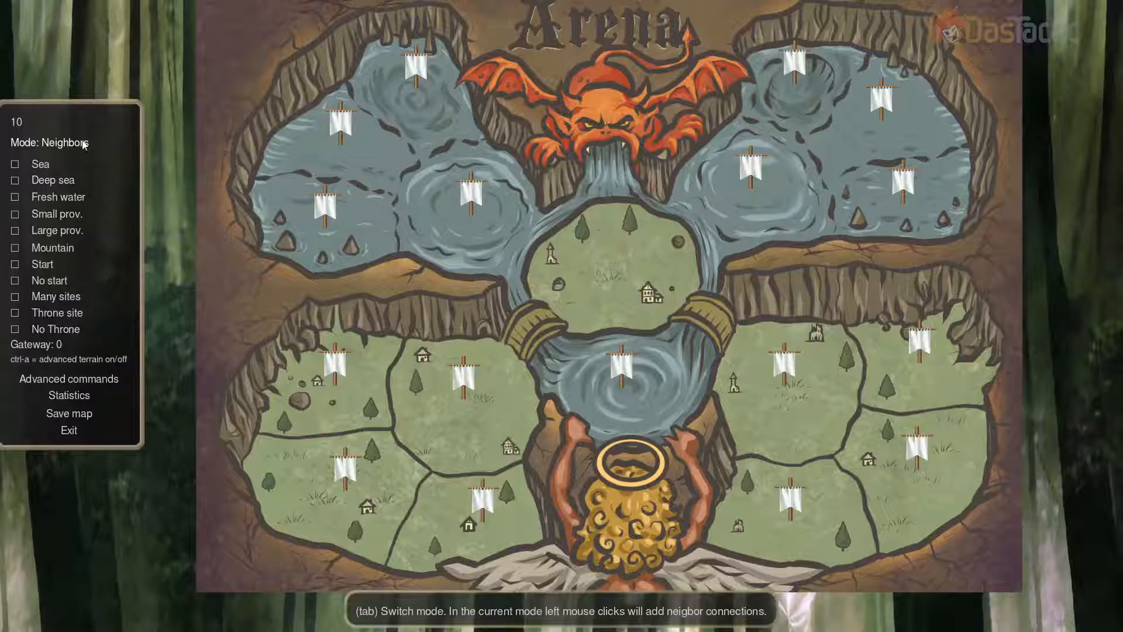
{"action": "key", "text": "F1"}
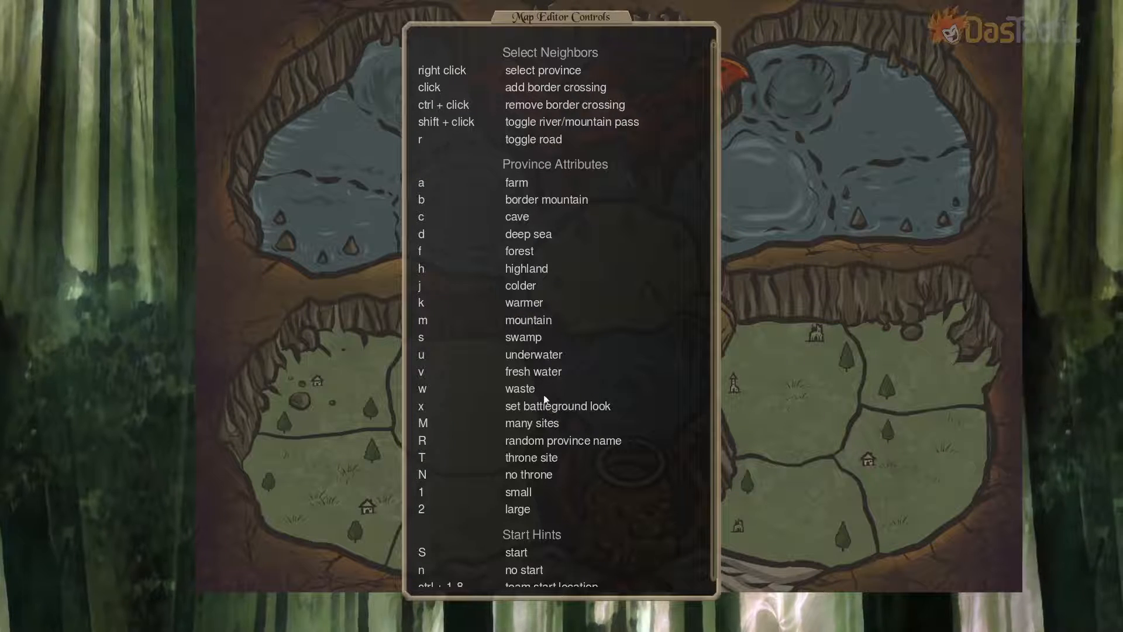
{"action": "left_click", "coordinate": [554, 445]}
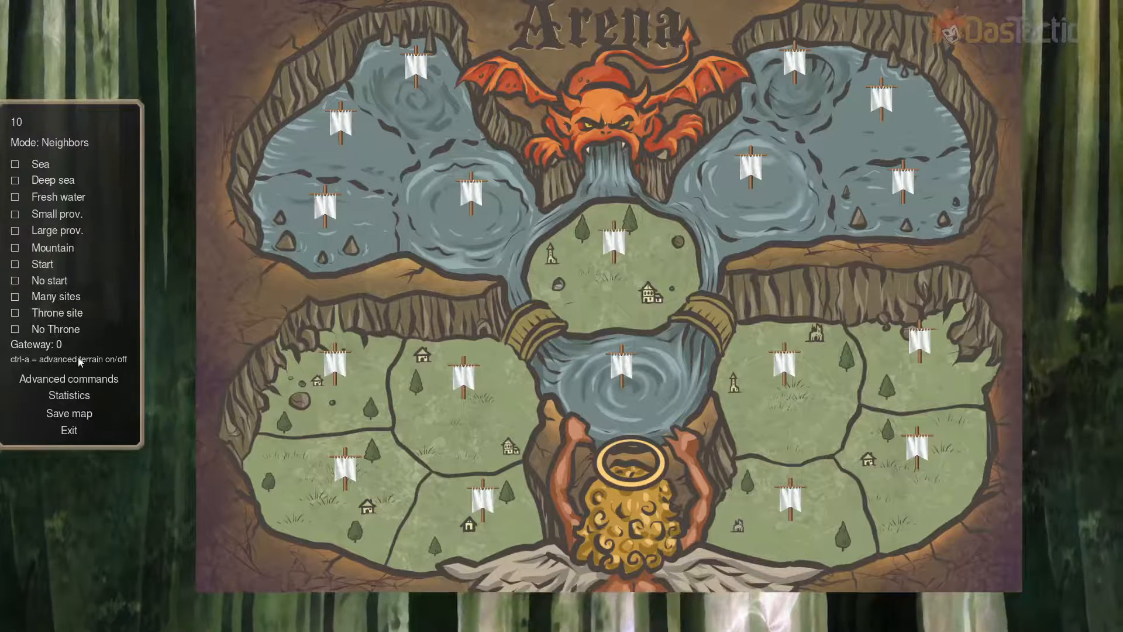
{"action": "key", "text": "ctrl+a"}
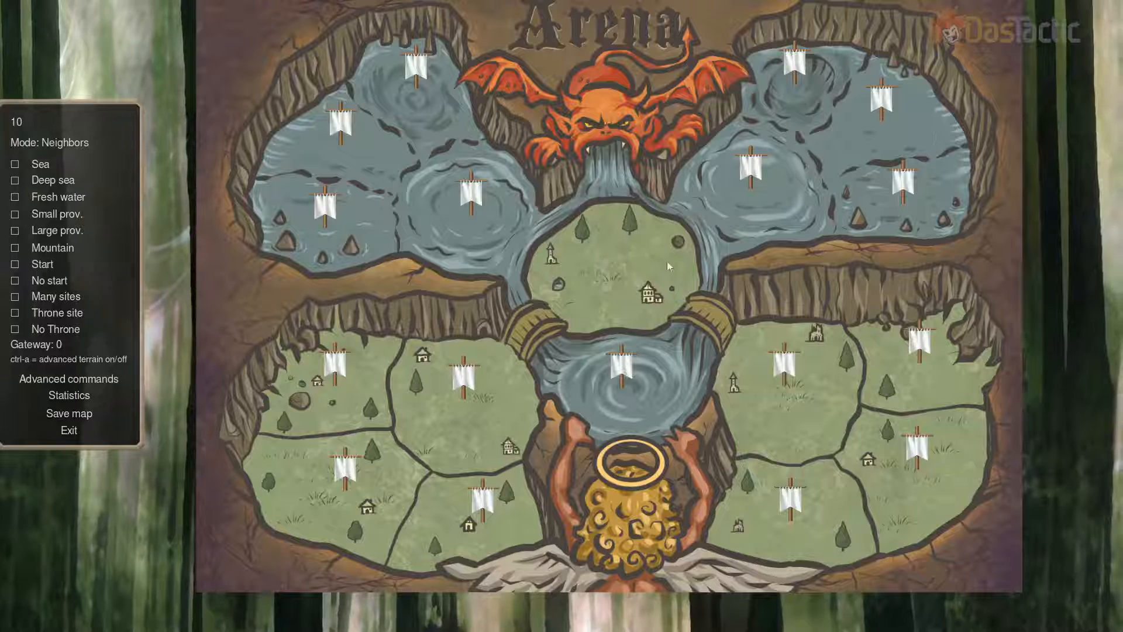
Set all the water provinces as Sea and review the land and sea provinces in the map statistics
{"action": "left_click", "coordinate": [335, 225]}
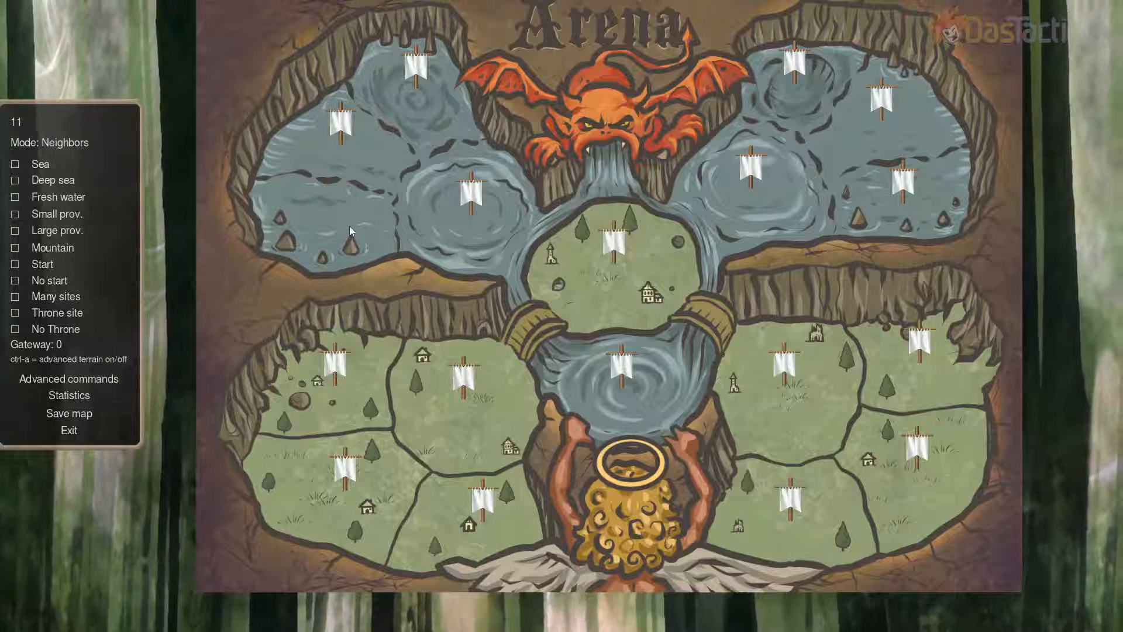
{"action": "left_click", "coordinate": [399, 122]}
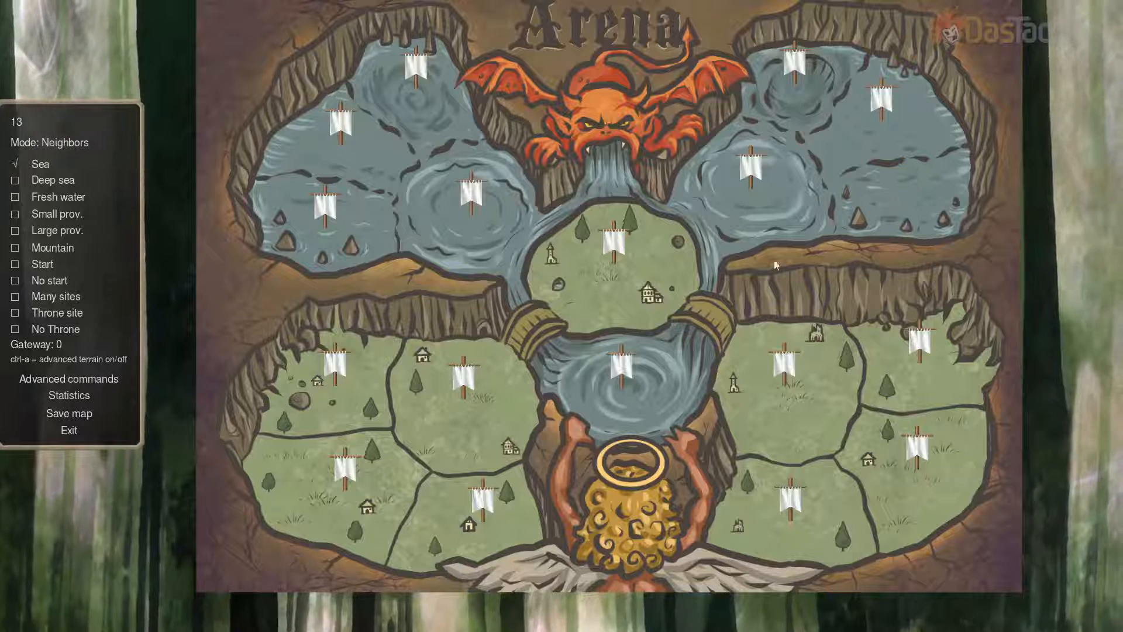
{"action": "left_click", "coordinate": [89, 395]}
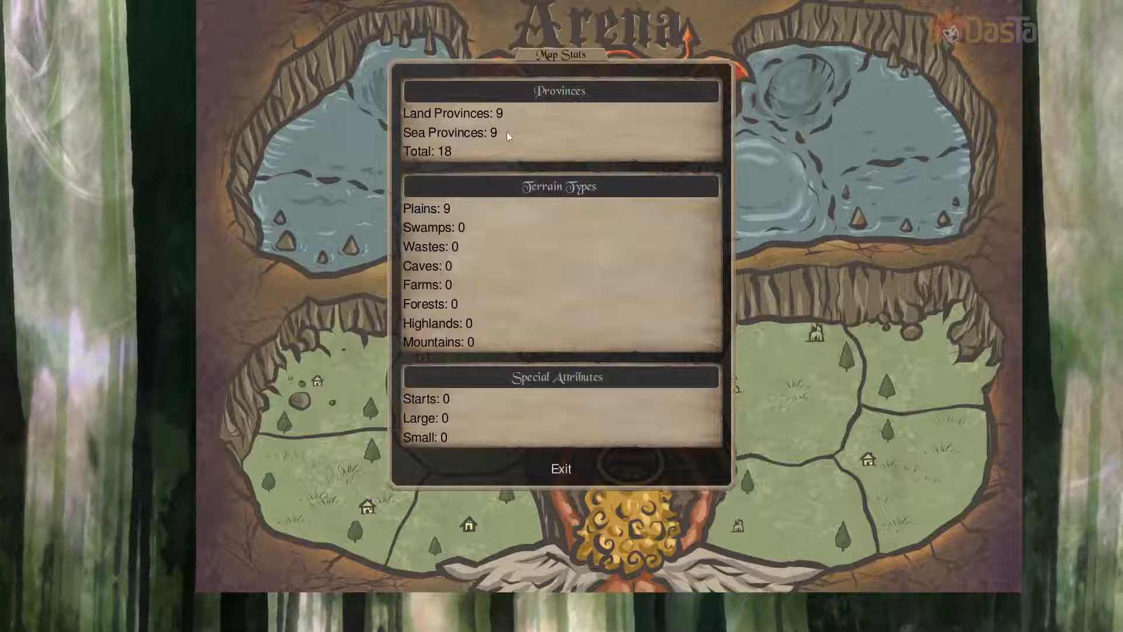
{"action": "left_click", "coordinate": [564, 469]}
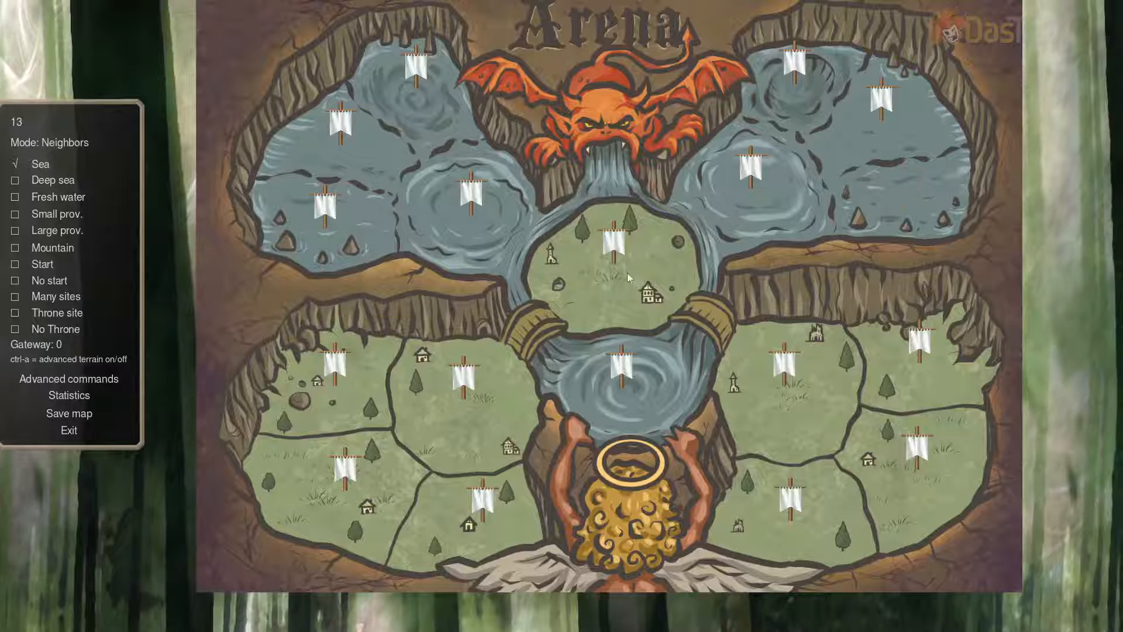
Set the two northernmost water provinces, 17 and 18, as Deep sea
{"action": "left_click", "coordinate": [427, 97]}
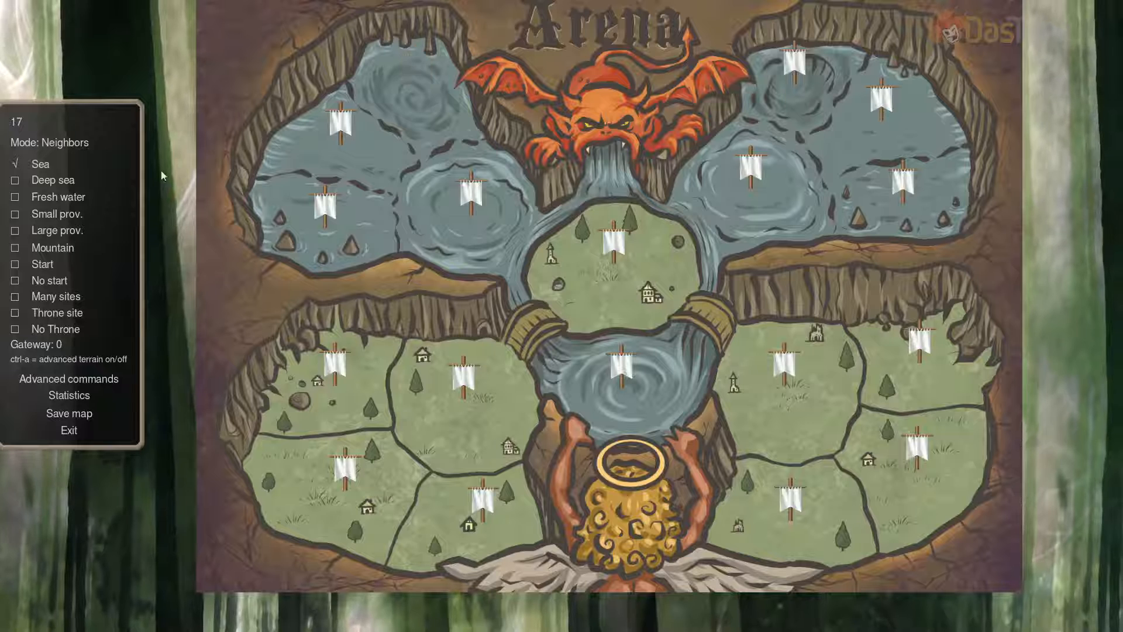
{"action": "left_click", "coordinate": [117, 180]}
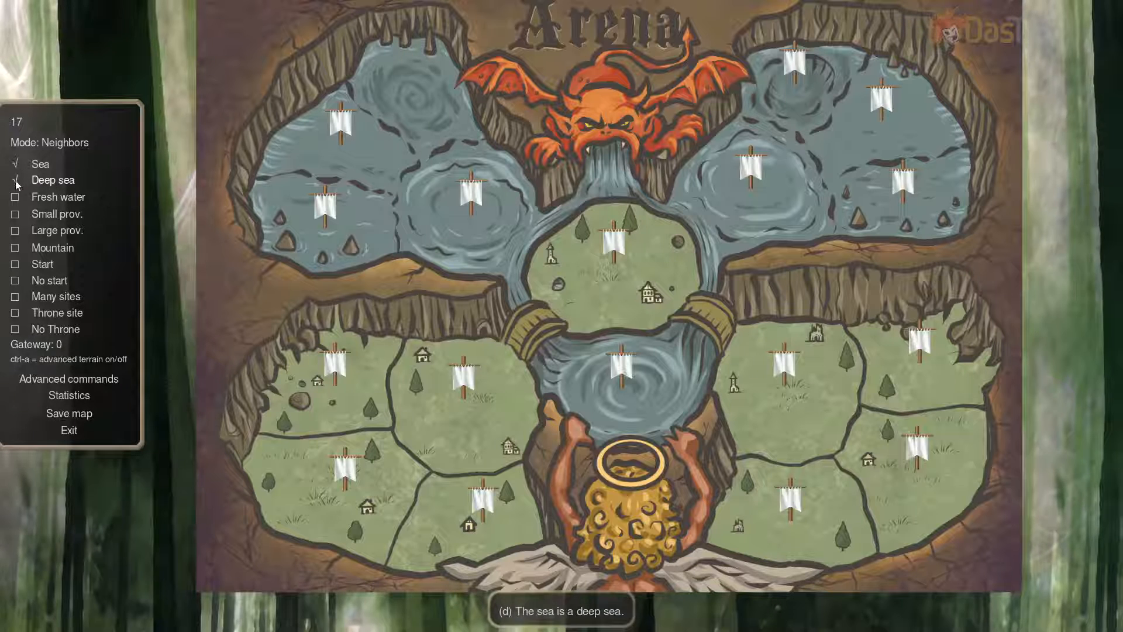
{"action": "left_click", "coordinate": [796, 88]}
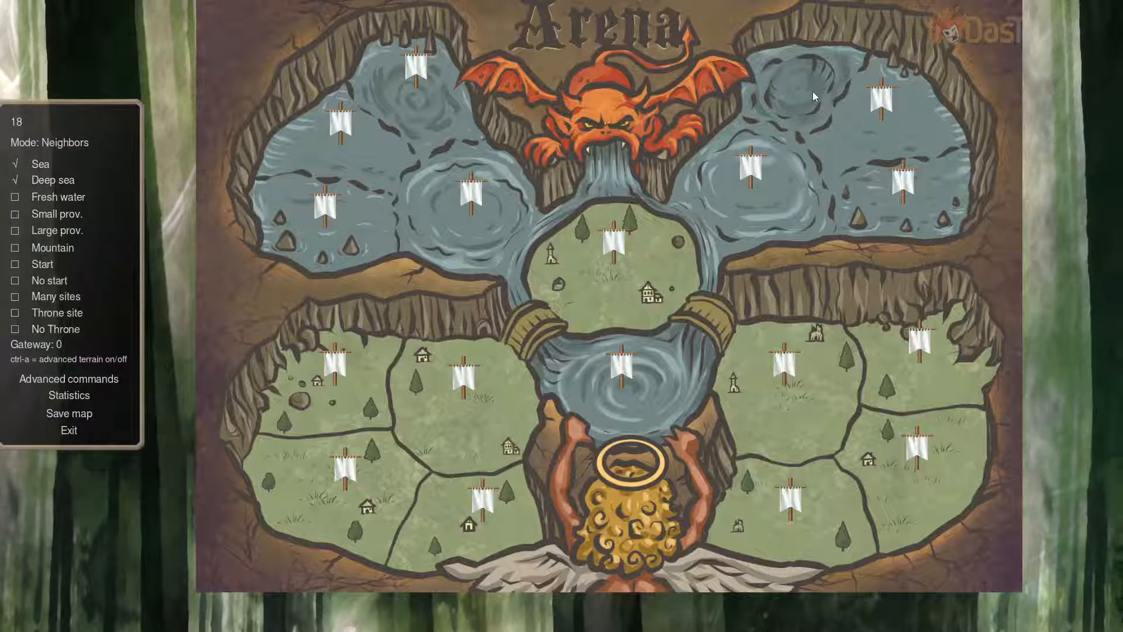
Turn on the editor's map icons for throne sites, many sites, start positions and terrain type, keeping the Deep caves plane enabled
{"action": "left_click", "coordinate": [84, 381]}
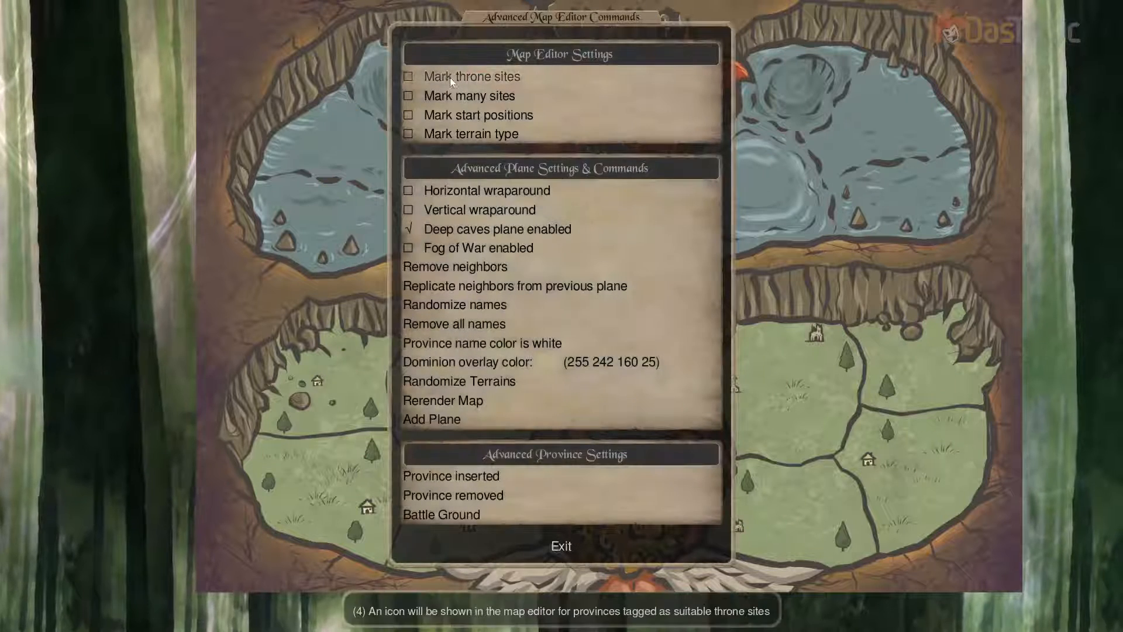
{"action": "left_click", "coordinate": [409, 76]}
{"action": "left_click", "coordinate": [409, 95]}
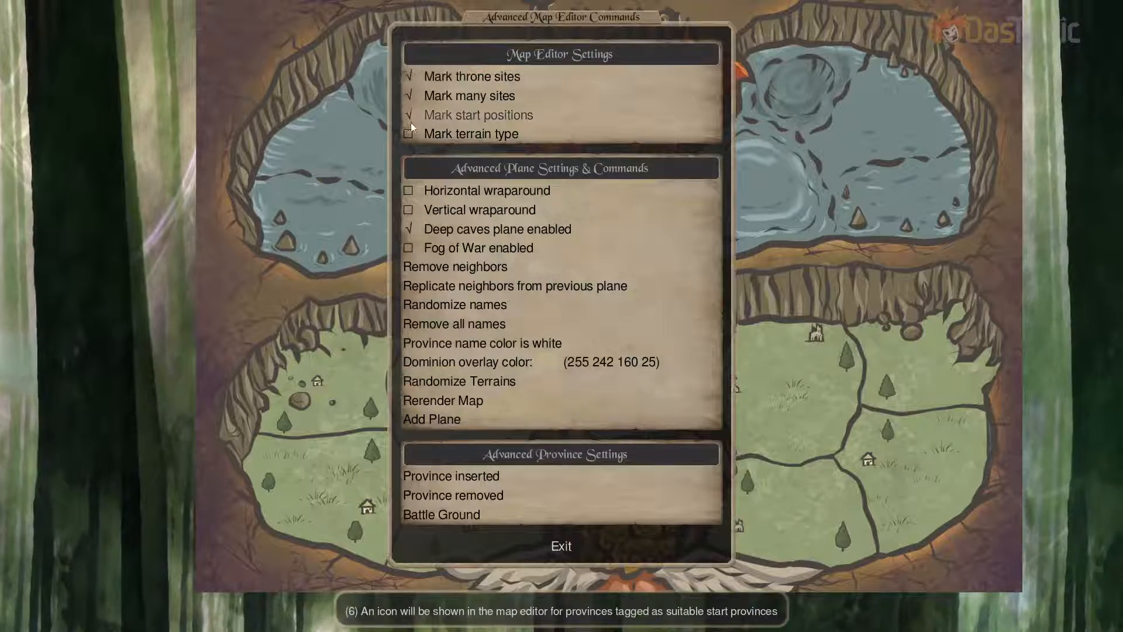
{"action": "left_click", "coordinate": [409, 115]}
{"action": "left_click", "coordinate": [408, 134]}
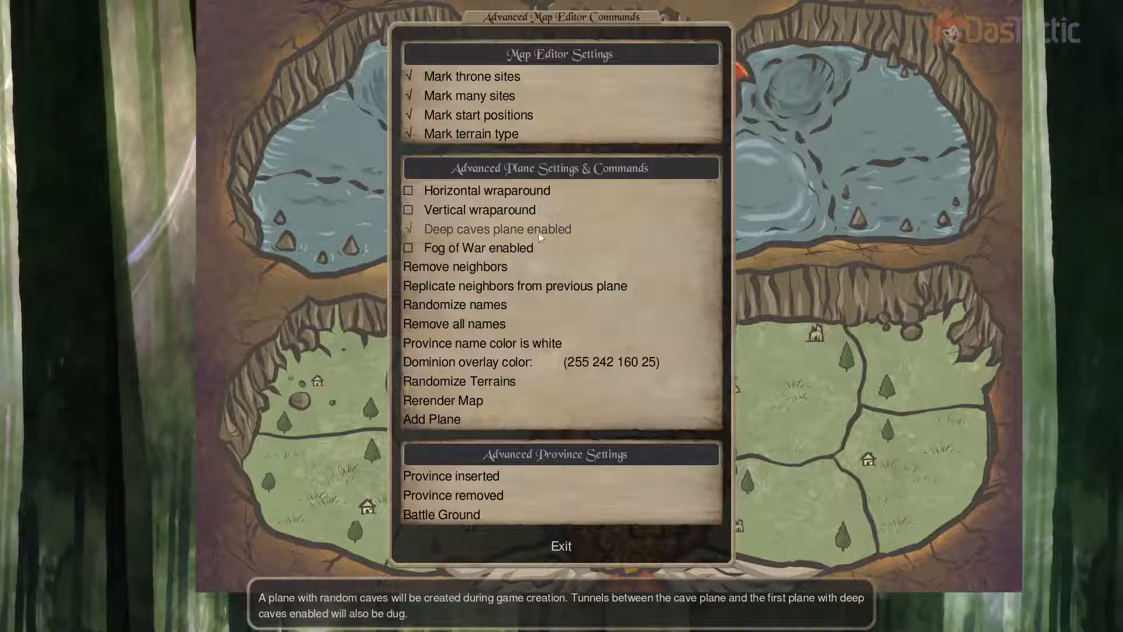
{"action": "left_click", "coordinate": [408, 229]}
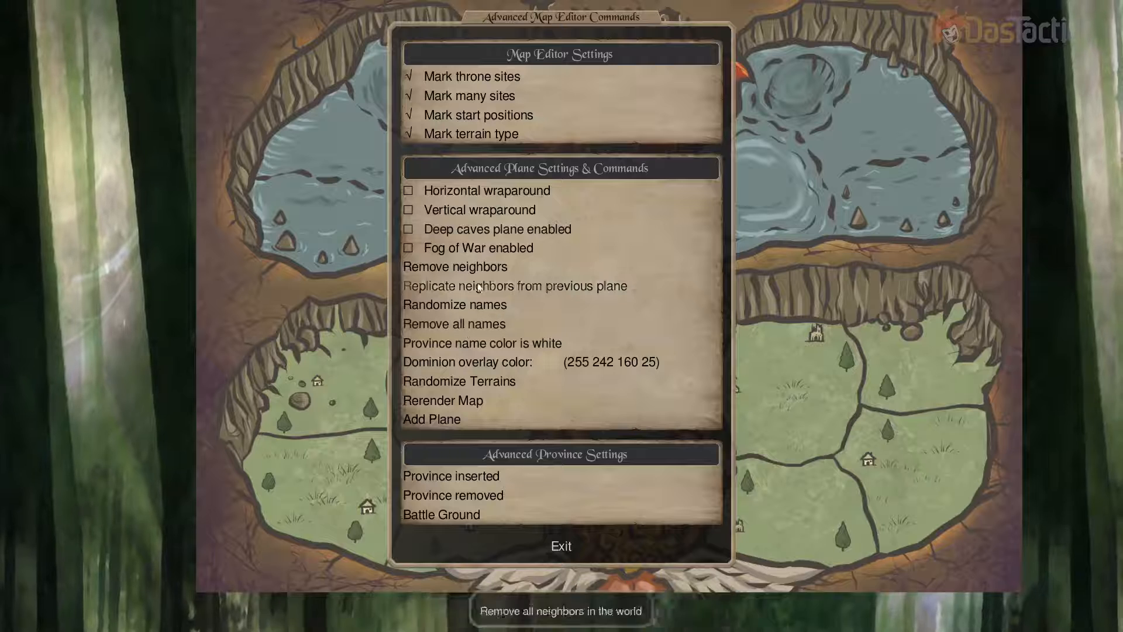
{"action": "left_click", "coordinate": [409, 227]}
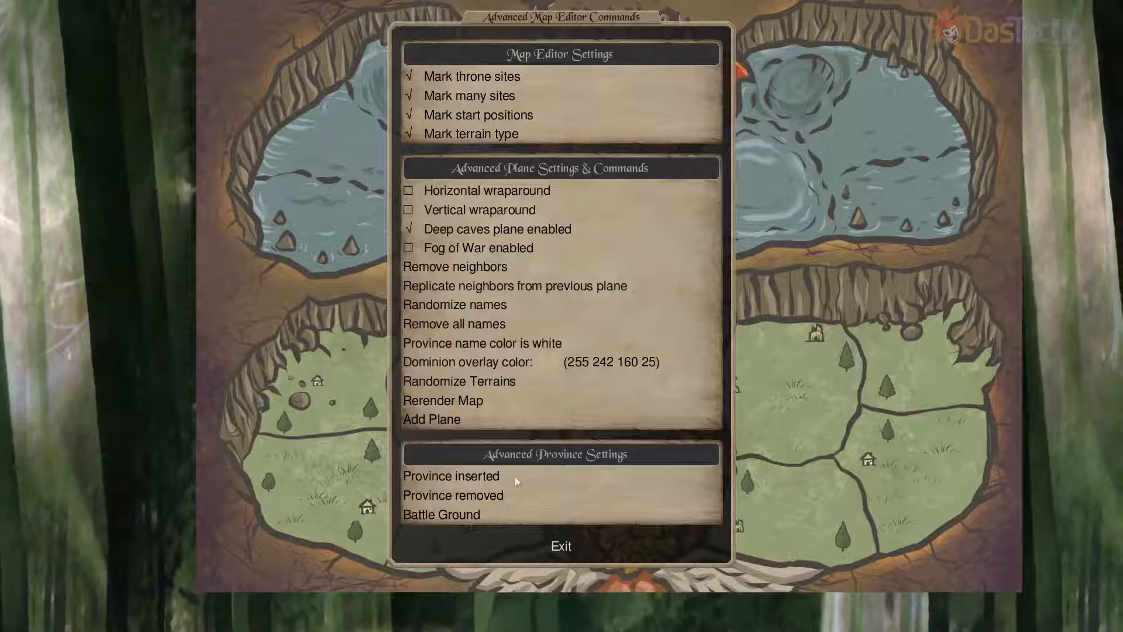
{"action": "left_click", "coordinate": [562, 546]}
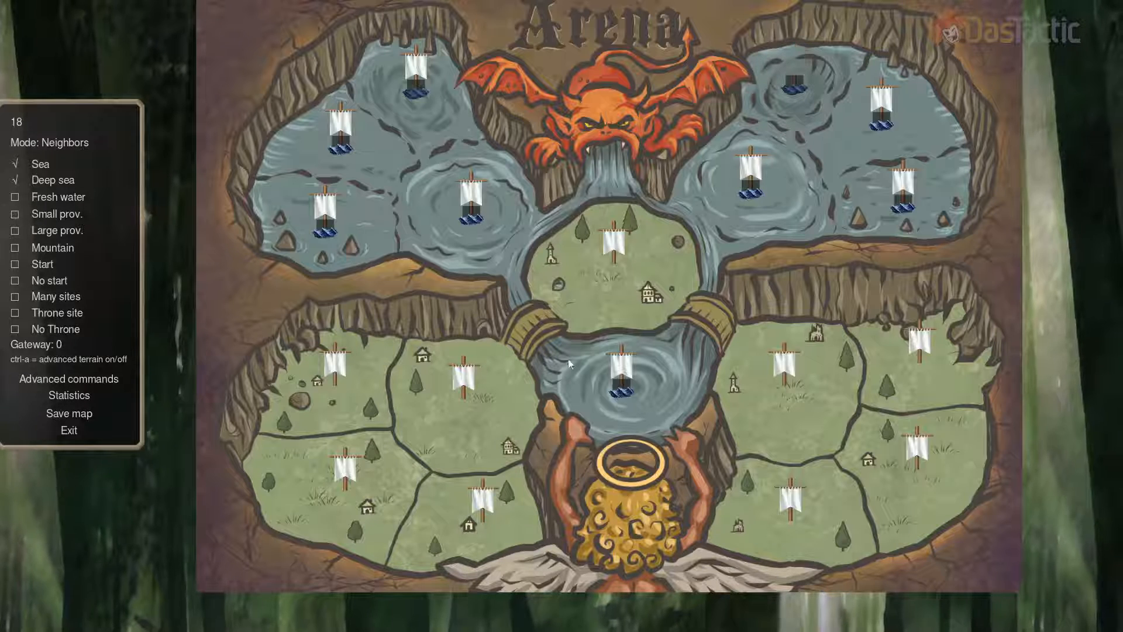
Give the Fresh water attribute to central land province 10 and to provinces 5 and 8 flanking the central lake
{"action": "left_click", "coordinate": [488, 397]}
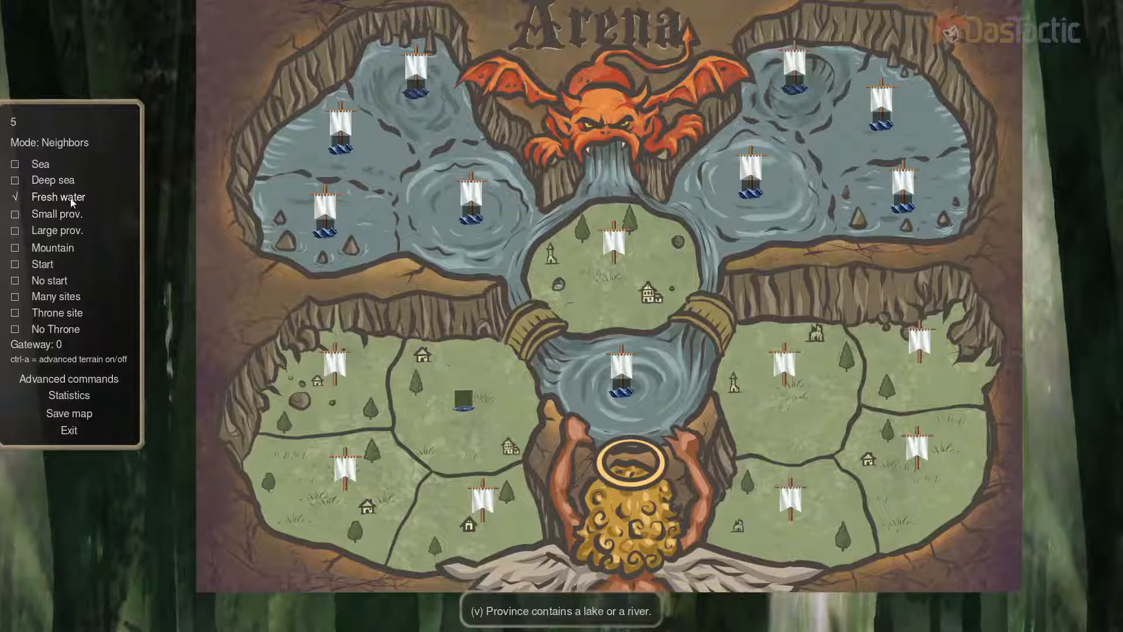
{"action": "left_click", "coordinate": [591, 289]}
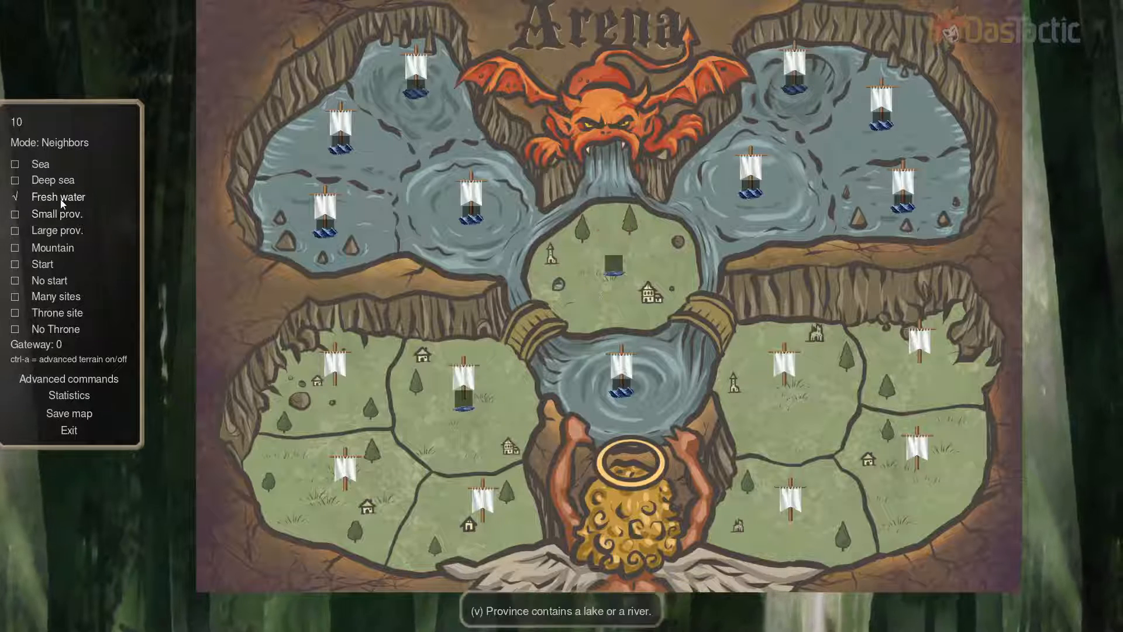
{"action": "left_click", "coordinate": [788, 402]}
{"action": "key", "text": "f"}
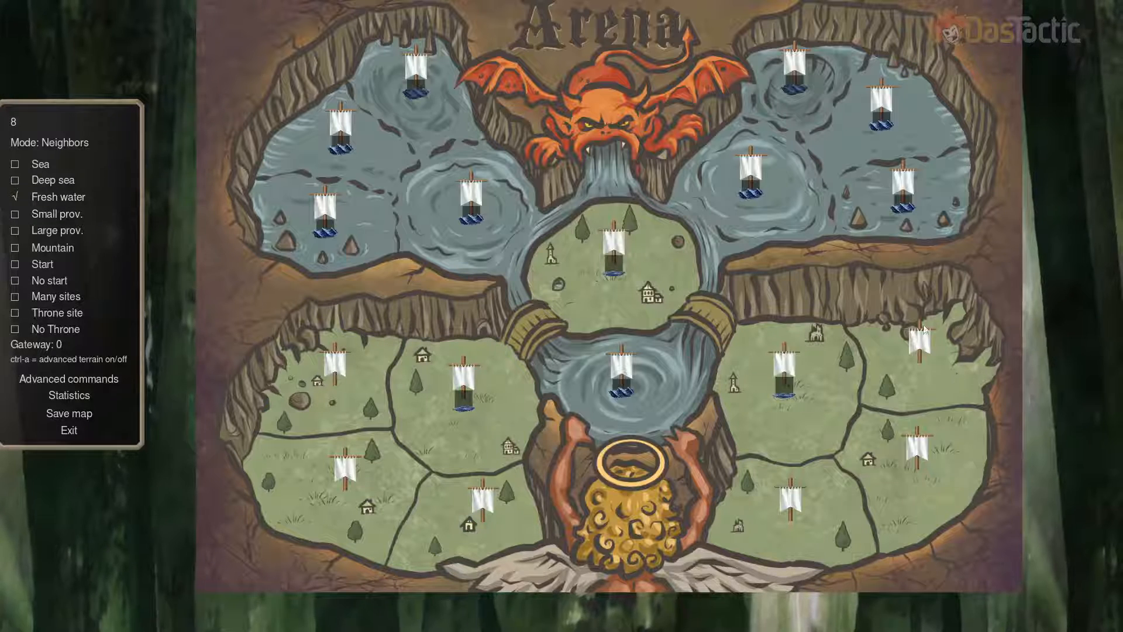
Give the Mountain attribute to provinces 7 and 9 beside the outer cliffs of the land area
{"action": "left_click", "coordinate": [363, 406]}
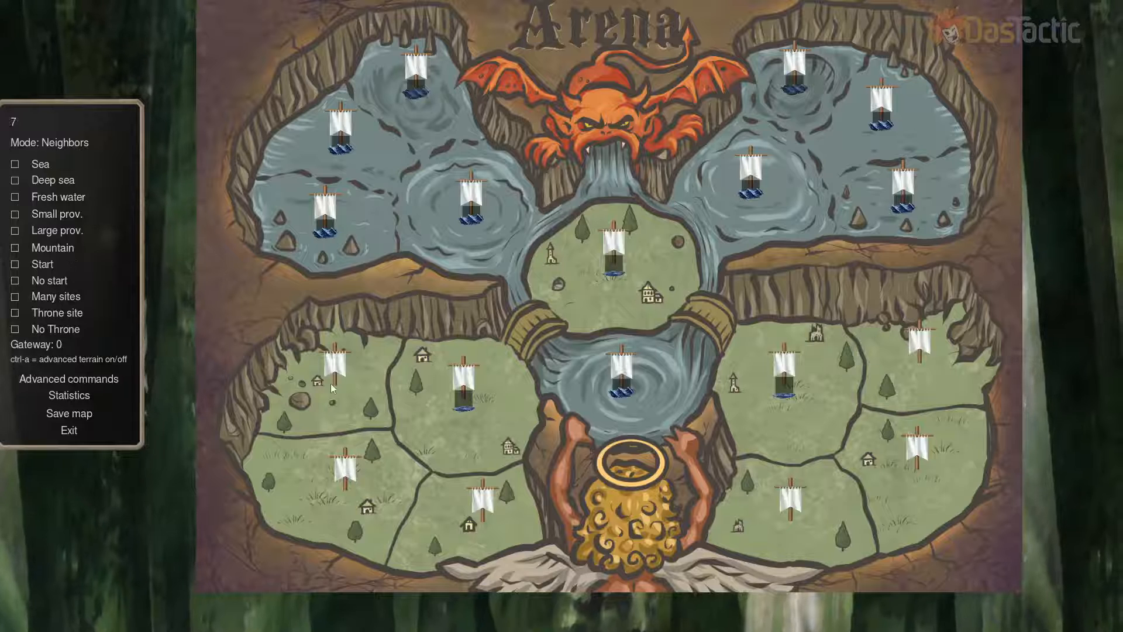
{"action": "left_click", "coordinate": [61, 252]}
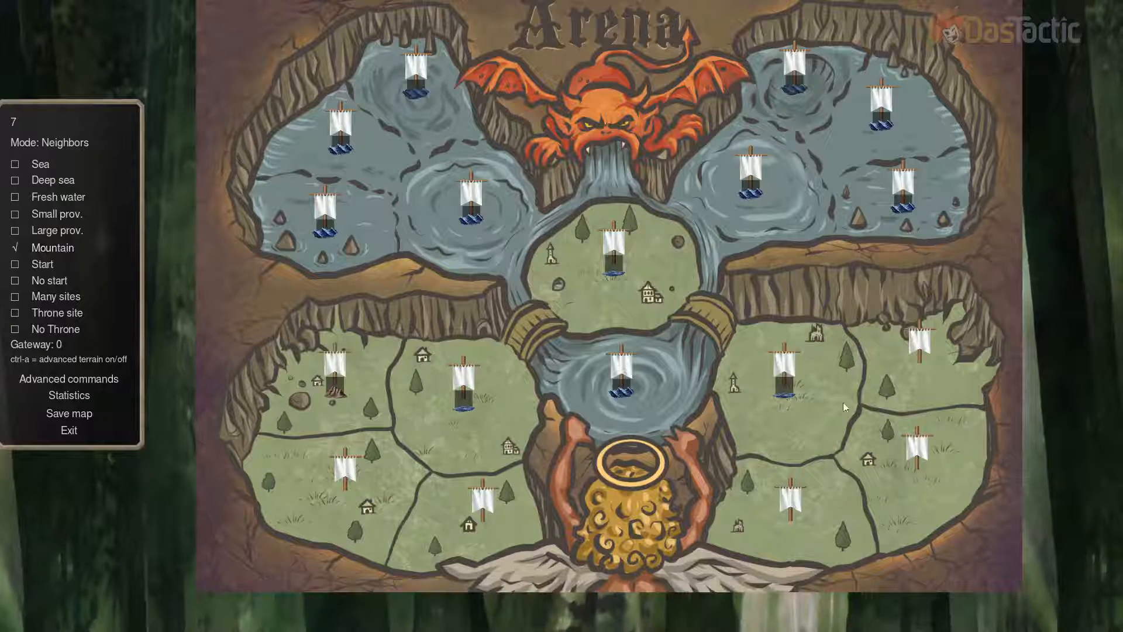
{"action": "left_click", "coordinate": [61, 251]}
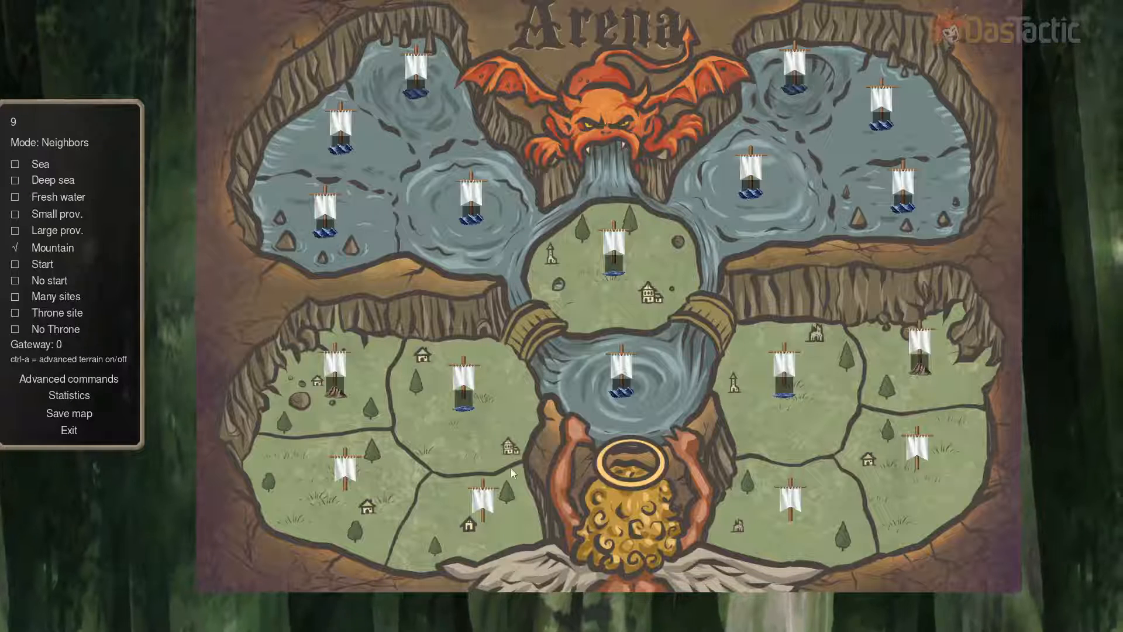
Give the Large prov. attribute to land provinces 3 and 4 and to water provinces 15 and 16
{"action": "left_click", "coordinate": [476, 412]}
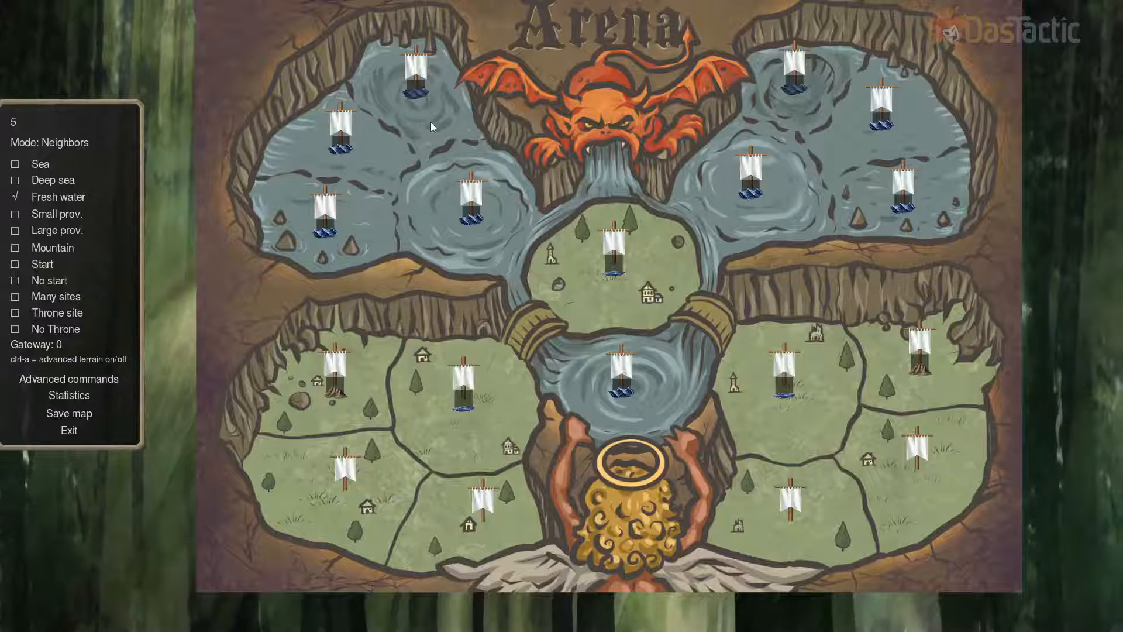
{"action": "left_click", "coordinate": [324, 487]}
{"action": "left_click", "coordinate": [54, 232]}
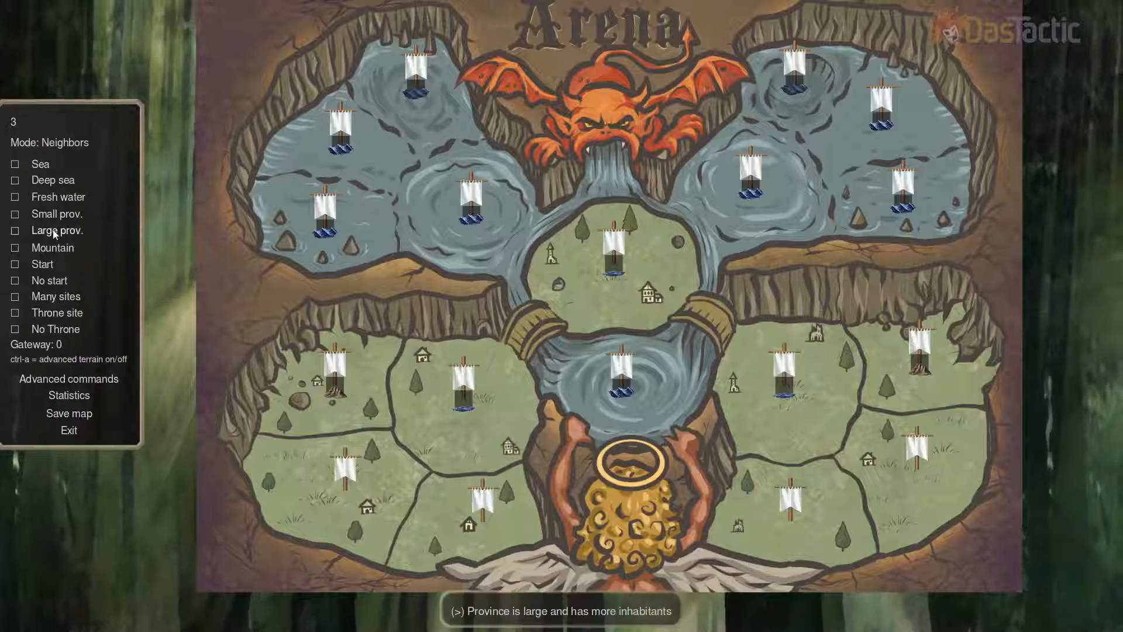
{"action": "left_click", "coordinate": [53, 232]}
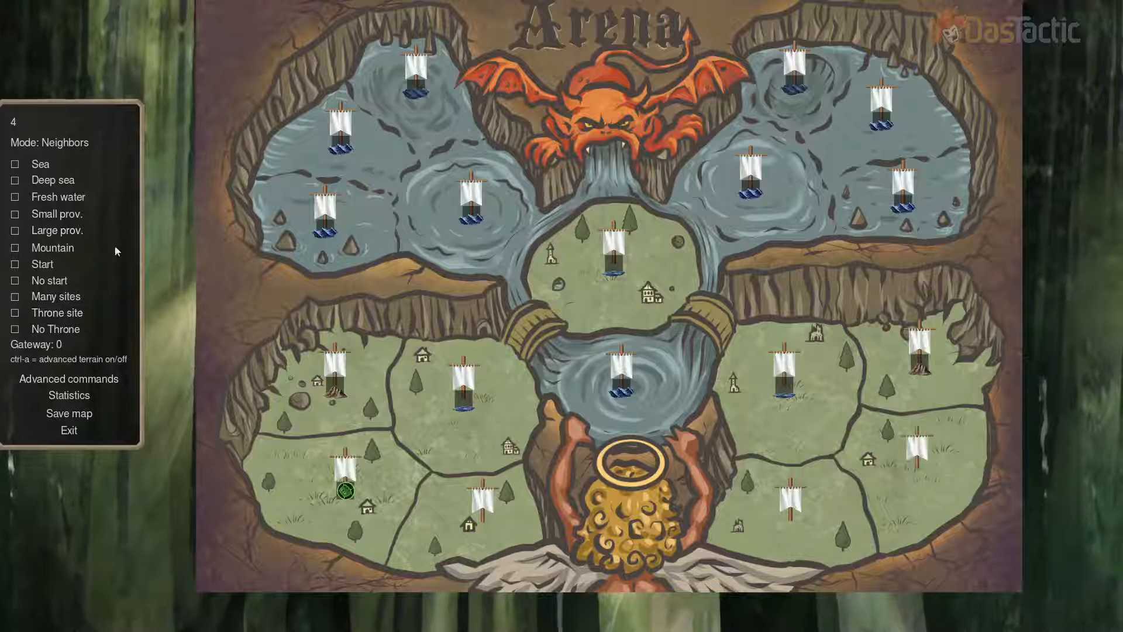
{"action": "left_click", "coordinate": [346, 136]}
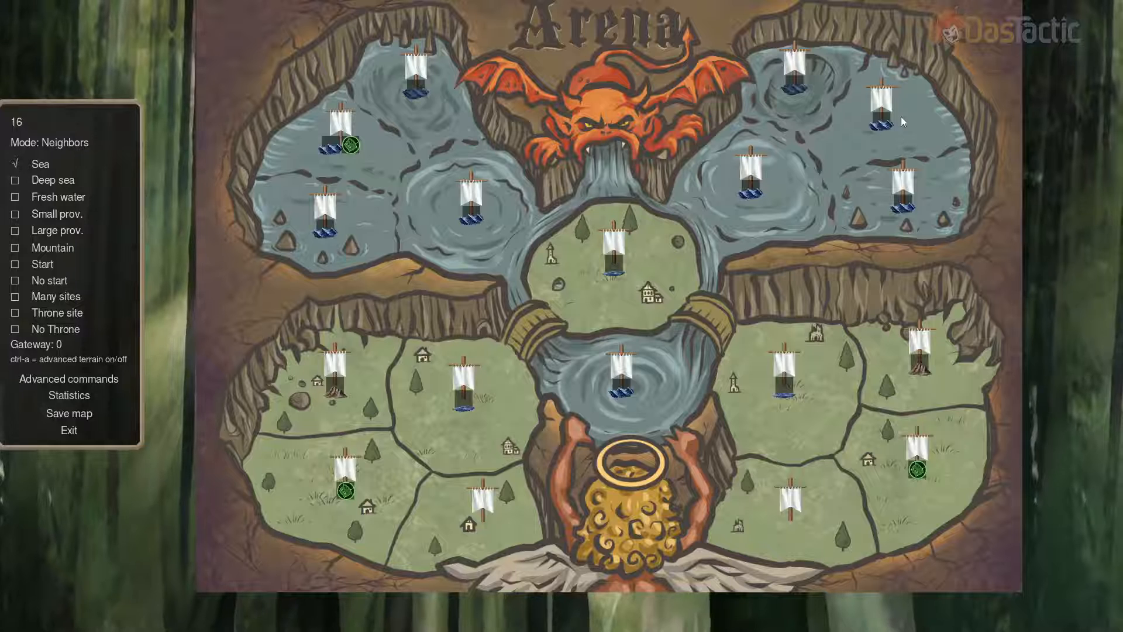
{"action": "left_click", "coordinate": [901, 117]}
{"action": "left_click", "coordinate": [54, 230]}
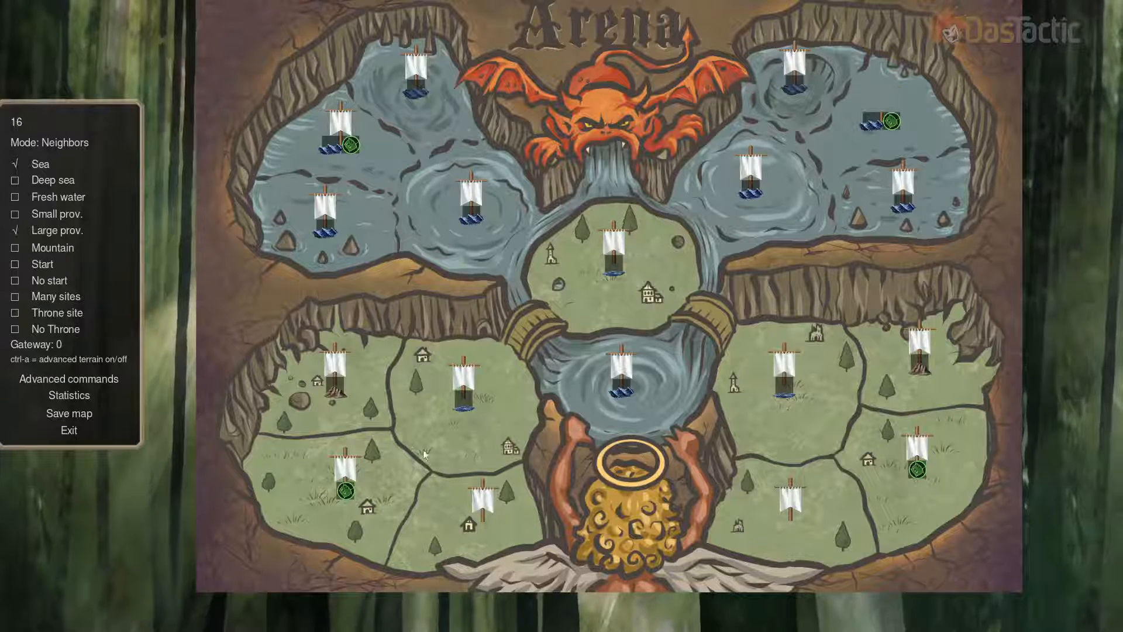
Mark provinces 5 and 8 flanking the central lake and water provinces 12 and 14 as Start positions
{"action": "left_click", "coordinate": [484, 416]}
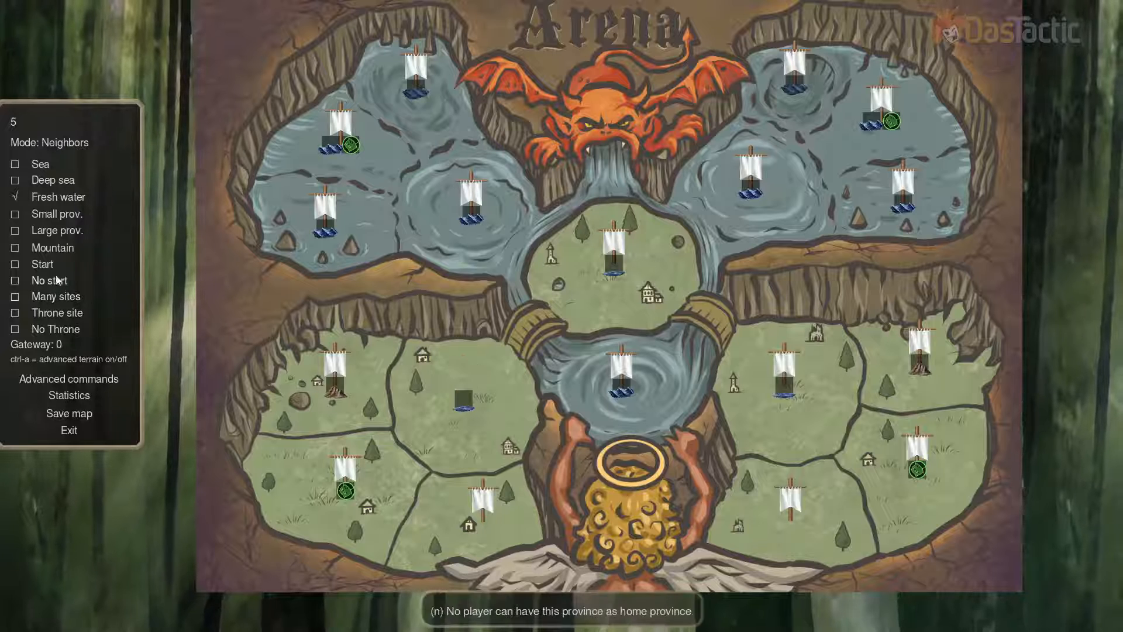
{"action": "left_click", "coordinate": [493, 216]}
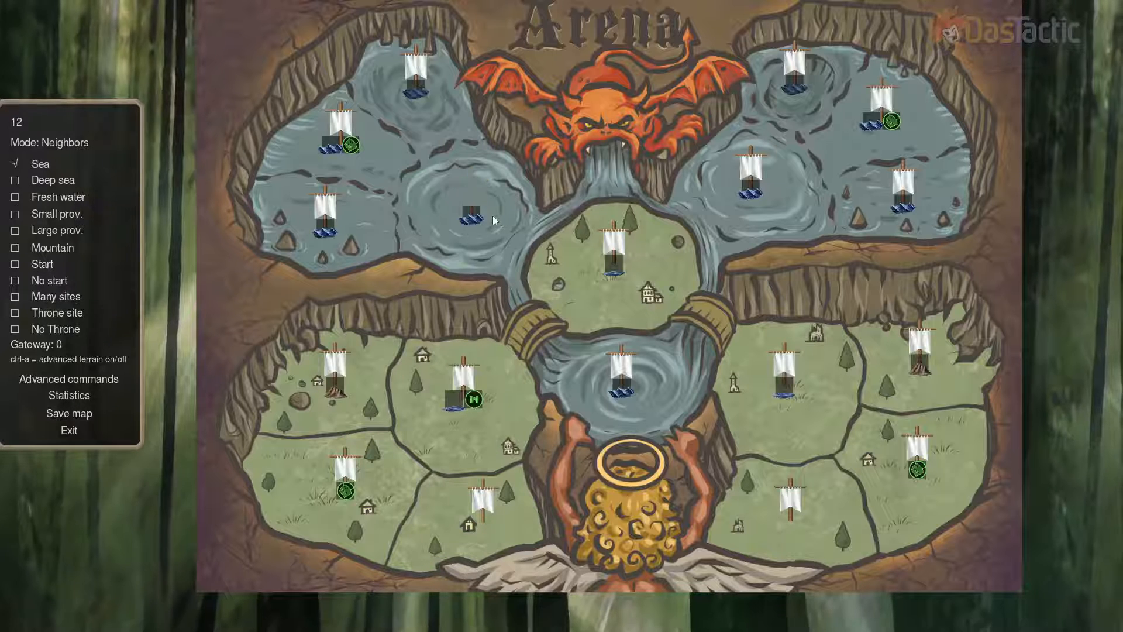
{"action": "left_click", "coordinate": [45, 263]}
{"action": "left_click", "coordinate": [781, 204]}
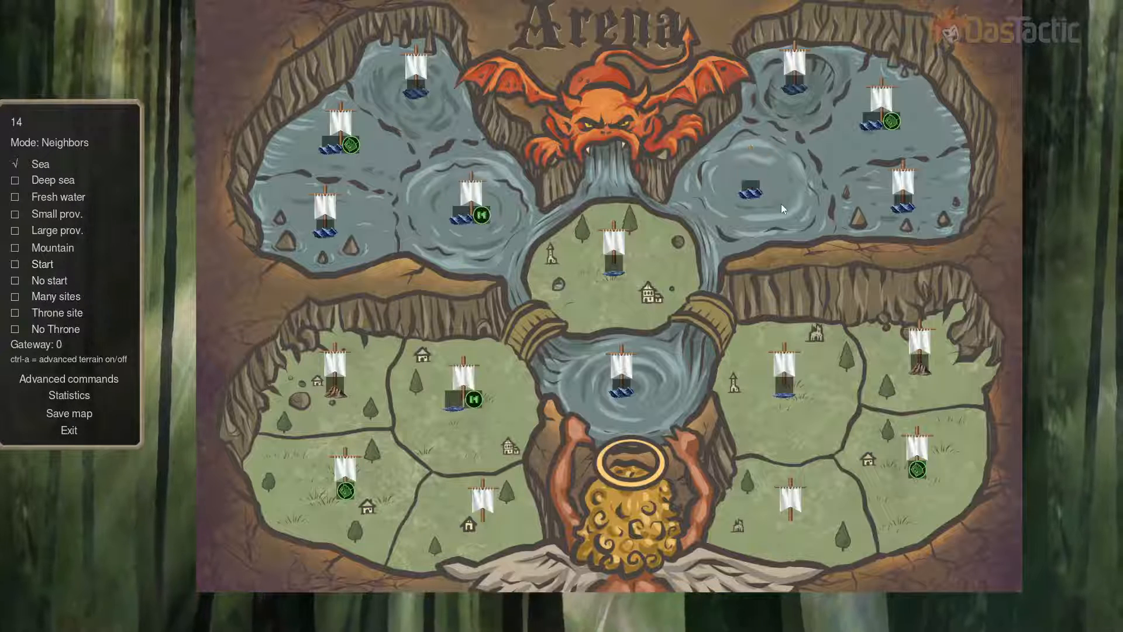
{"action": "left_click", "coordinate": [42, 264]}
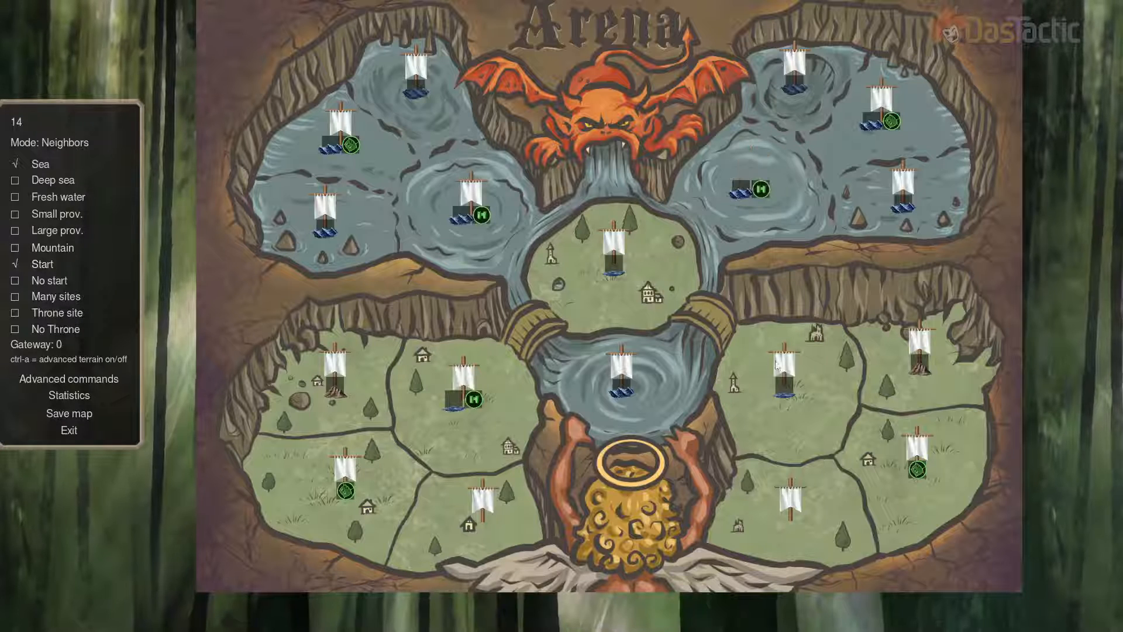
{"action": "left_click", "coordinate": [817, 406]}
{"action": "left_click", "coordinate": [42, 264]}
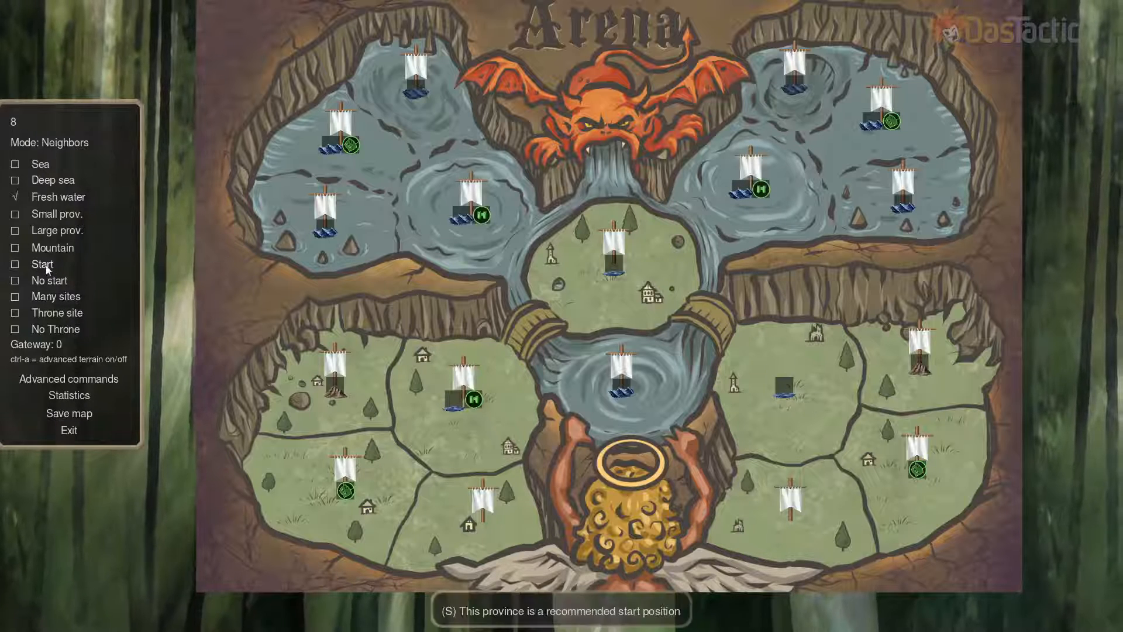
{"action": "left_click", "coordinate": [837, 409]}
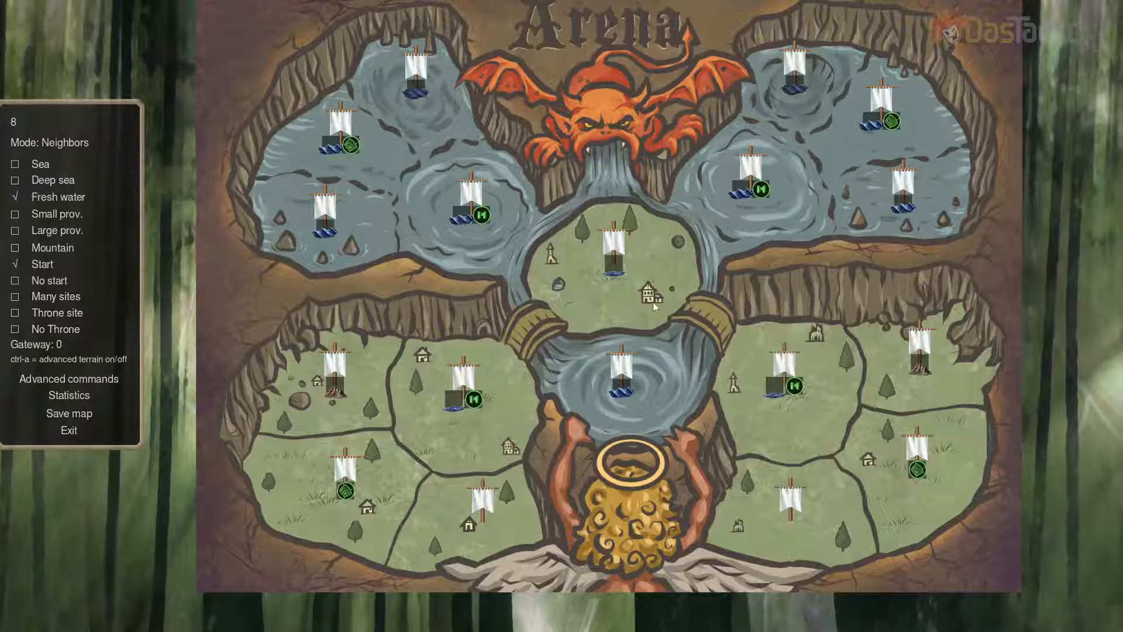
Give the No Throne attribute to central land province 10
{"action": "left_click", "coordinate": [53, 333]}
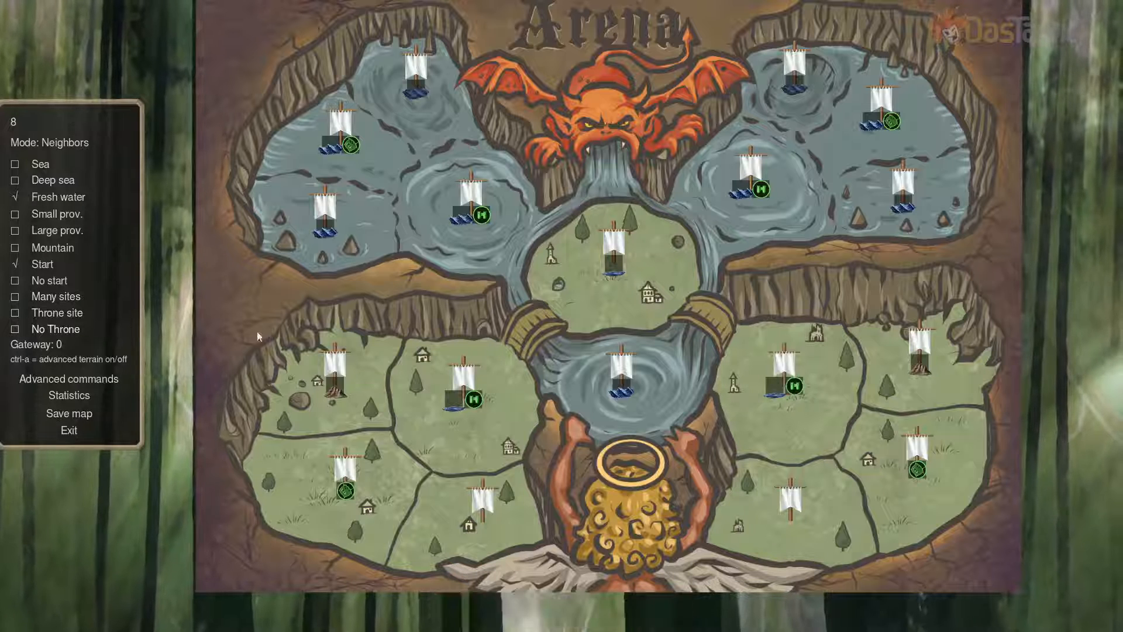
{"action": "left_click", "coordinate": [599, 283]}
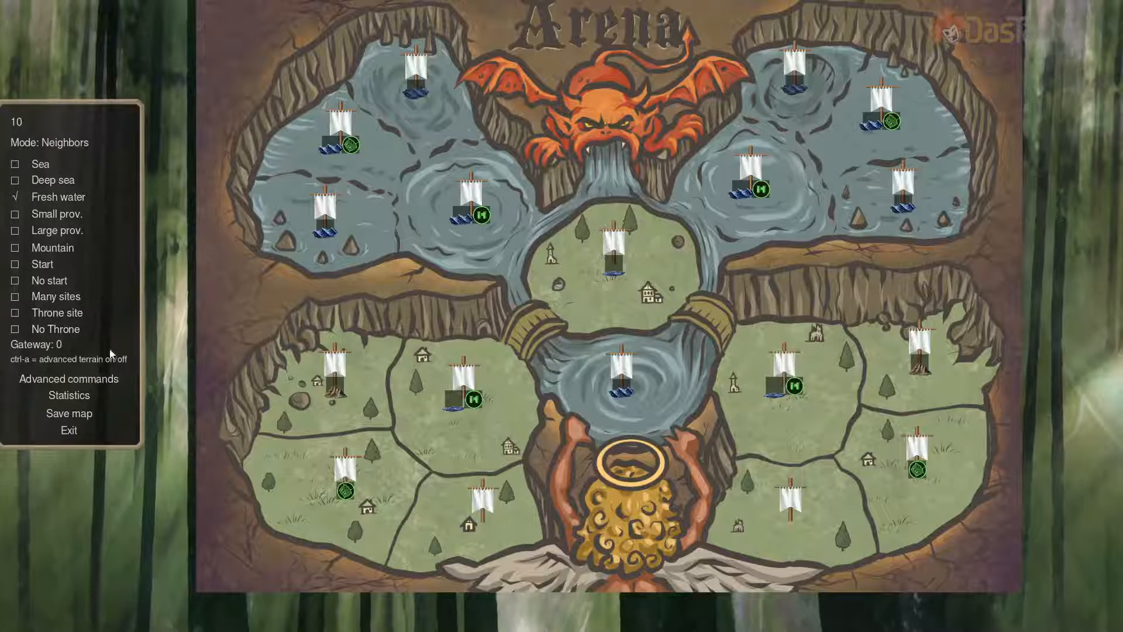
{"action": "left_click", "coordinate": [66, 331]}
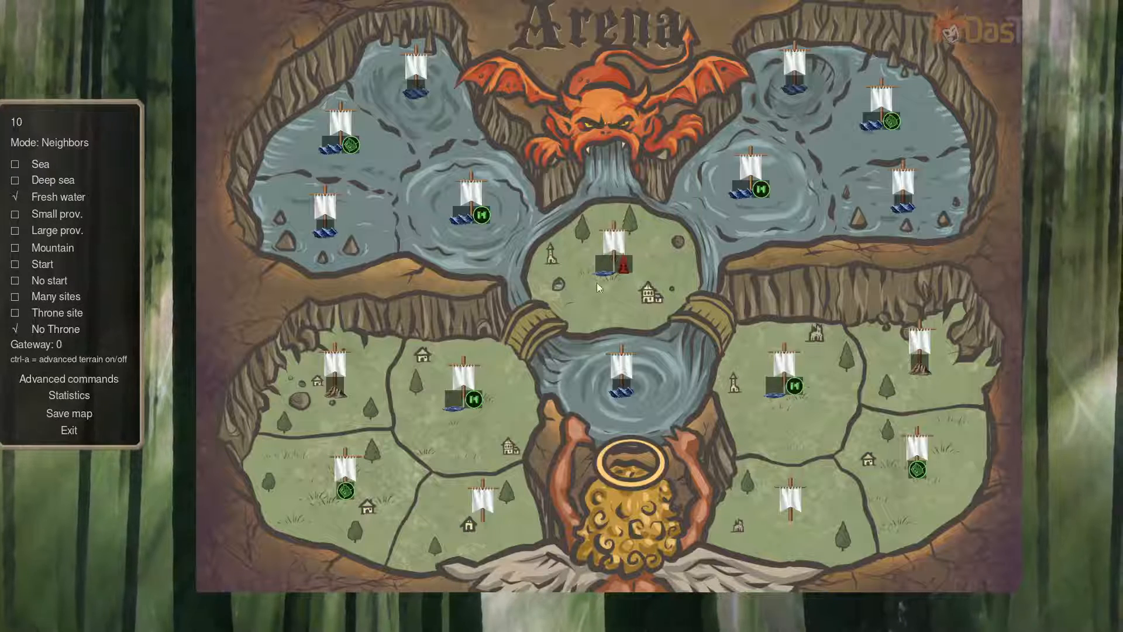
Link the northwestern water provinces as neighbors: 11 with 12 and 15, 15 with 12 and 17, and 17 with 12
{"action": "left_click", "coordinate": [342, 238]}
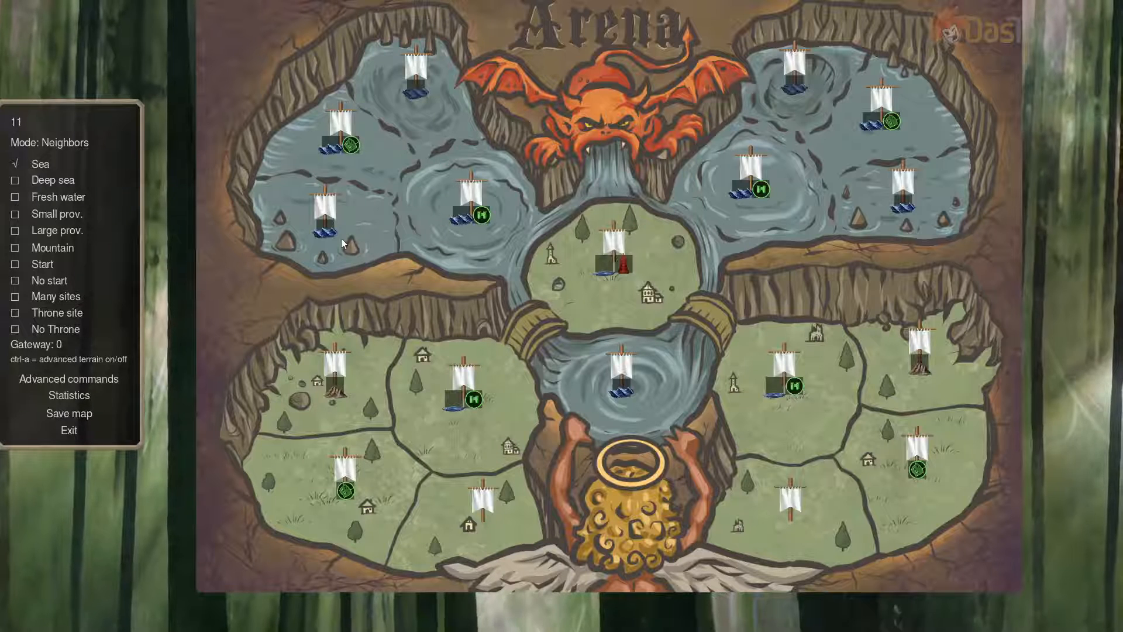
{"action": "left_click", "coordinate": [472, 230]}
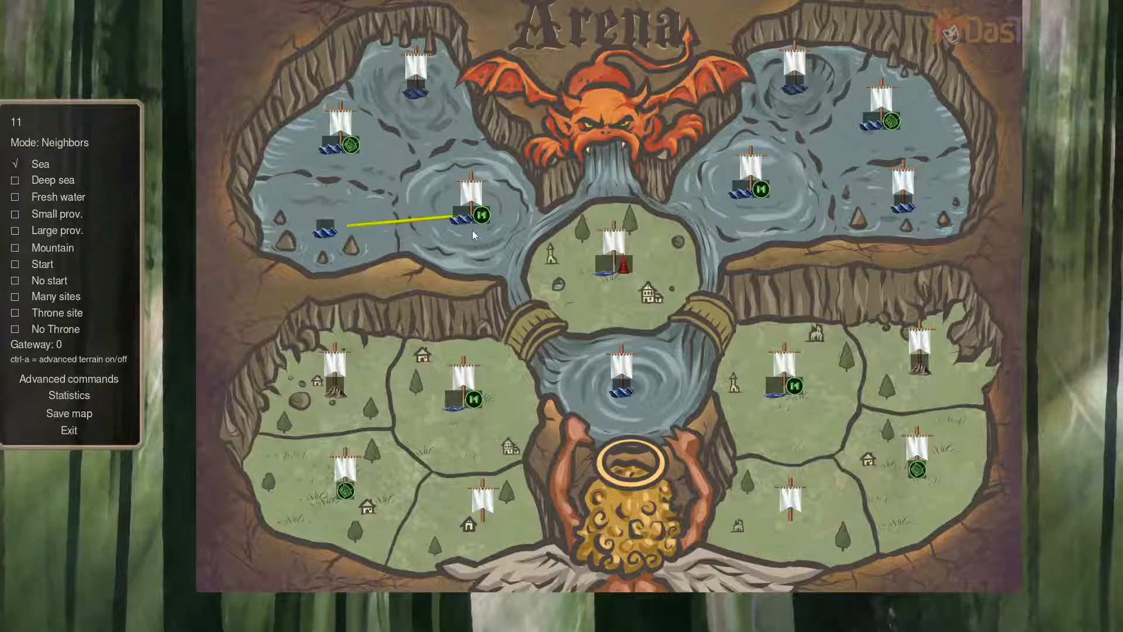
{"action": "left_click", "coordinate": [356, 149]}
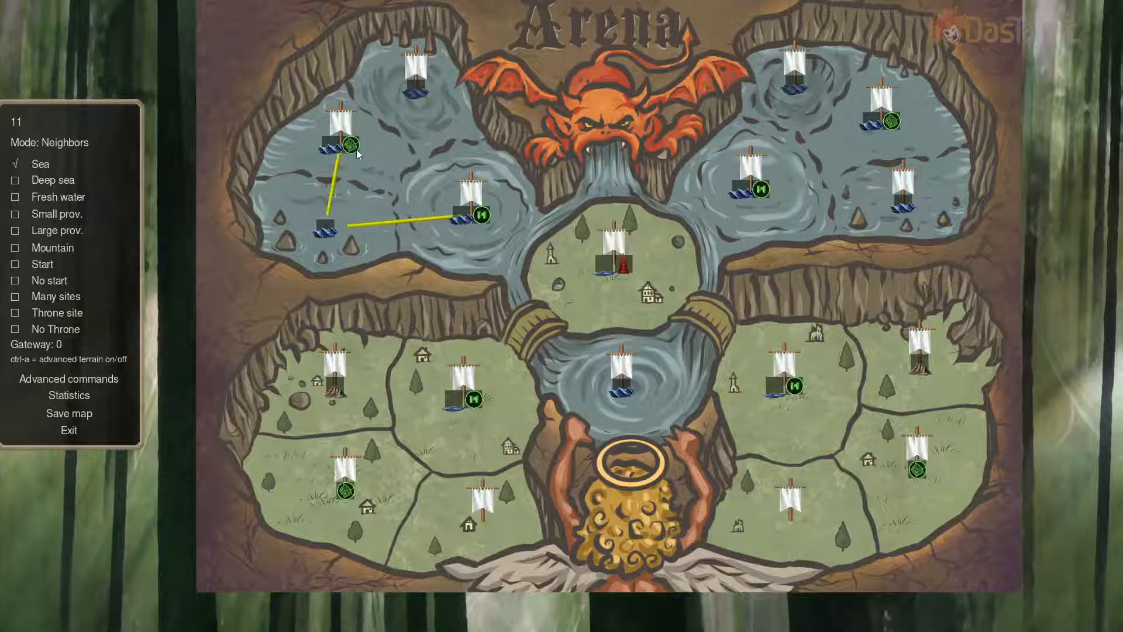
{"action": "left_click", "coordinate": [361, 149]}
{"action": "left_click", "coordinate": [415, 110]}
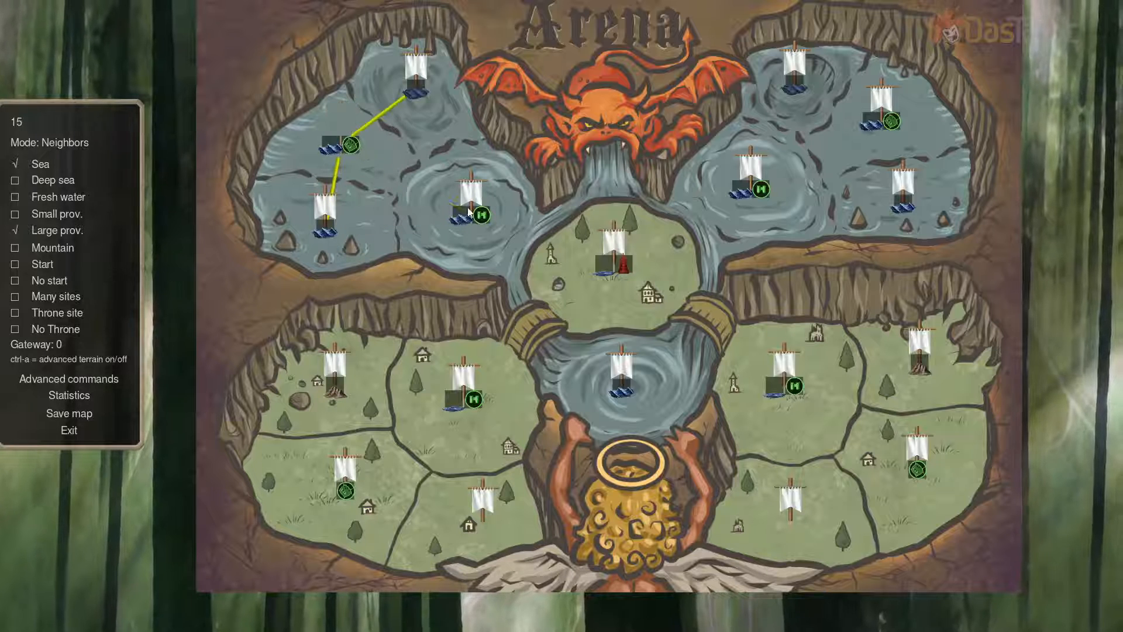
{"action": "left_click", "coordinate": [468, 202]}
{"action": "left_click", "coordinate": [441, 124]}
{"action": "left_click", "coordinate": [465, 207]}
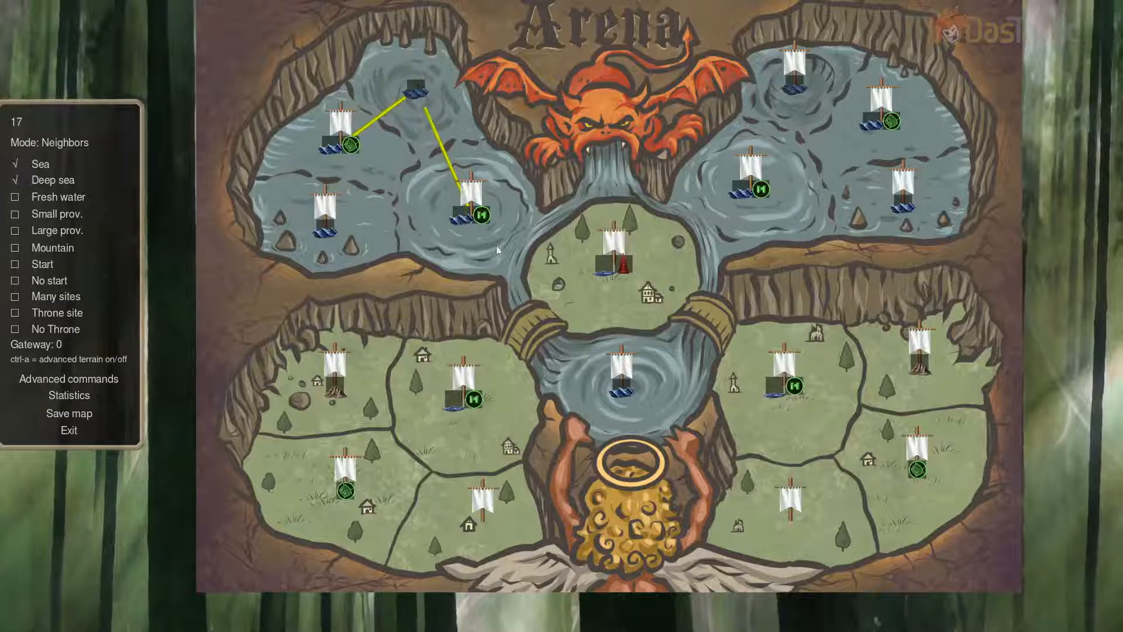
{"action": "left_click", "coordinate": [359, 151]}
{"action": "left_click", "coordinate": [353, 240]}
Link water province 12 as a neighbor of central land province 10 and of the central lake province
{"action": "left_click", "coordinate": [481, 246]}
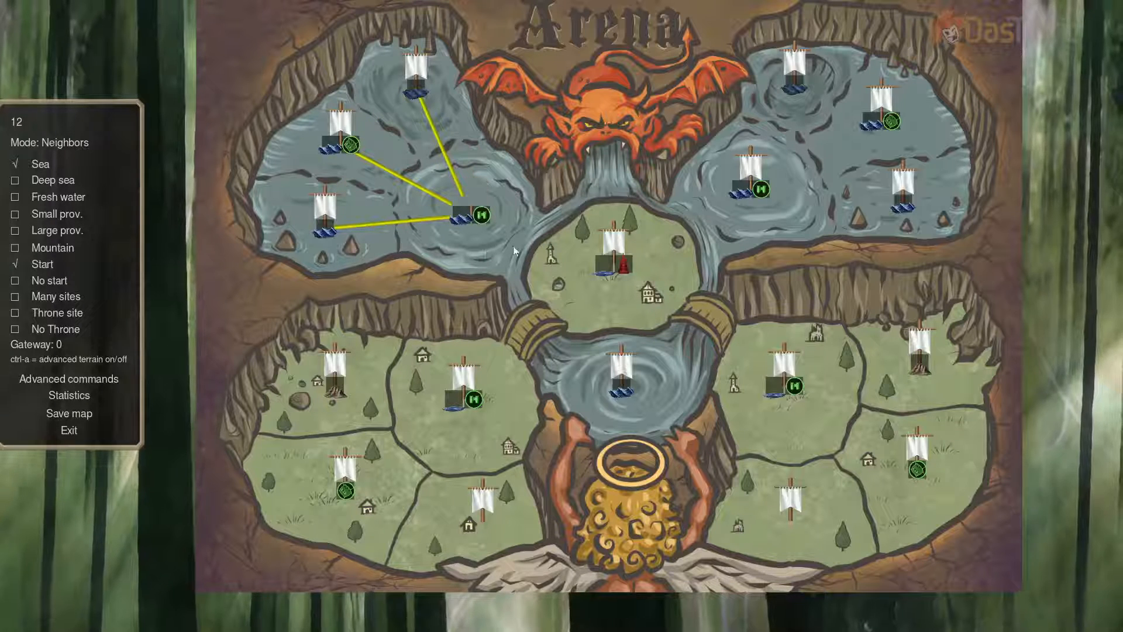
{"action": "left_click", "coordinate": [612, 272]}
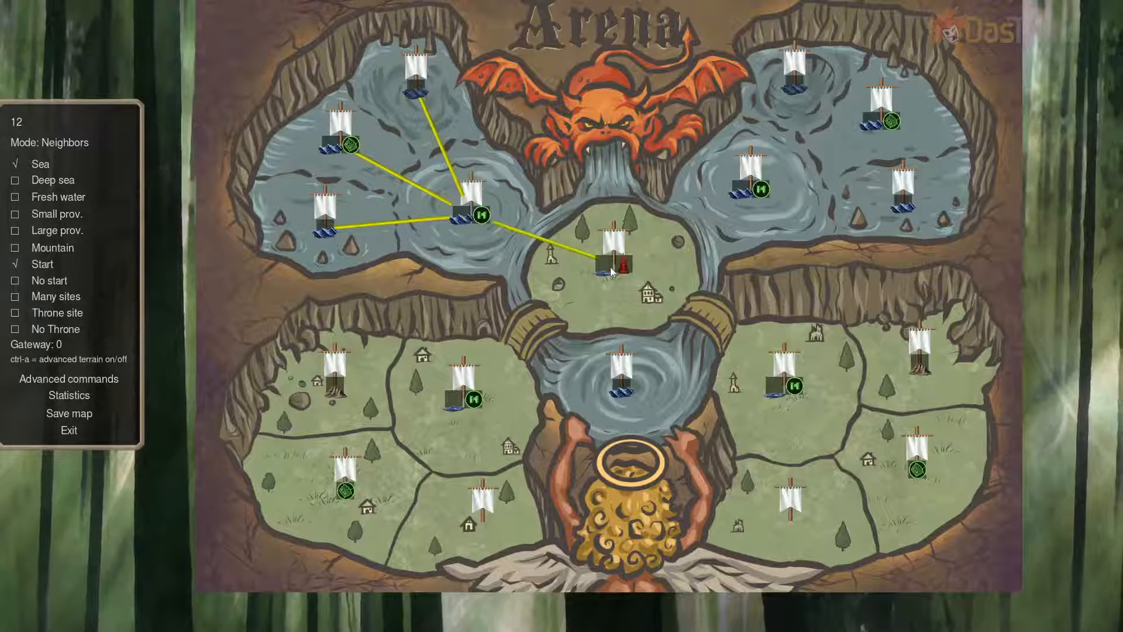
{"action": "left_click", "coordinate": [612, 371]}
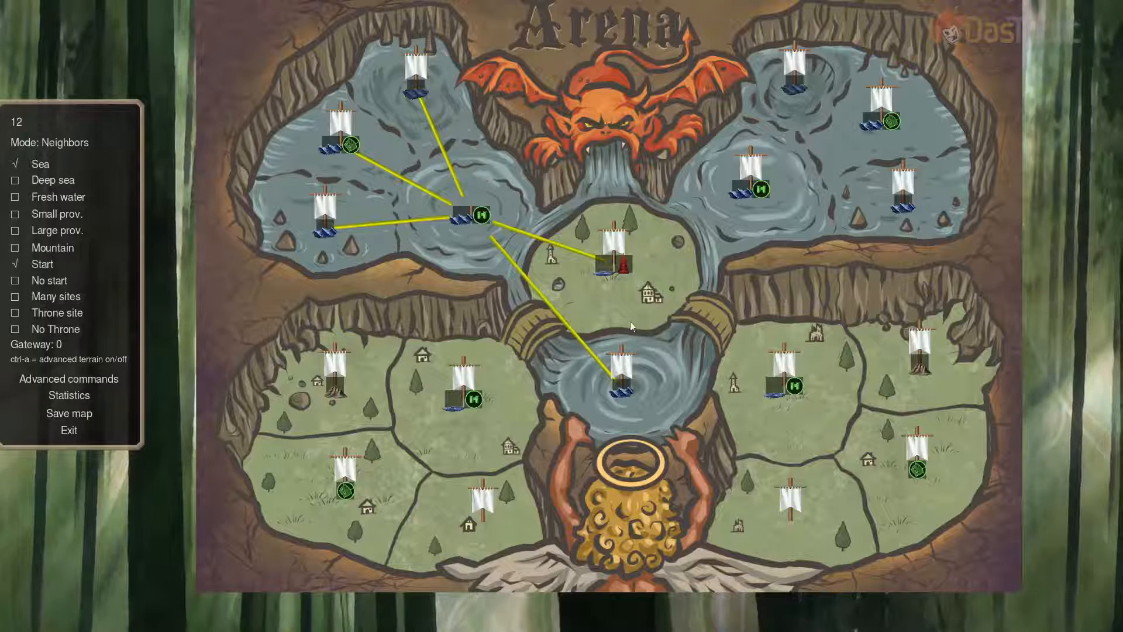
Link central land province 10 as a neighbor of water province 14, the central lake, and land provinces 8 and 5
{"action": "left_click", "coordinate": [611, 257]}
{"action": "left_click", "coordinate": [743, 200]}
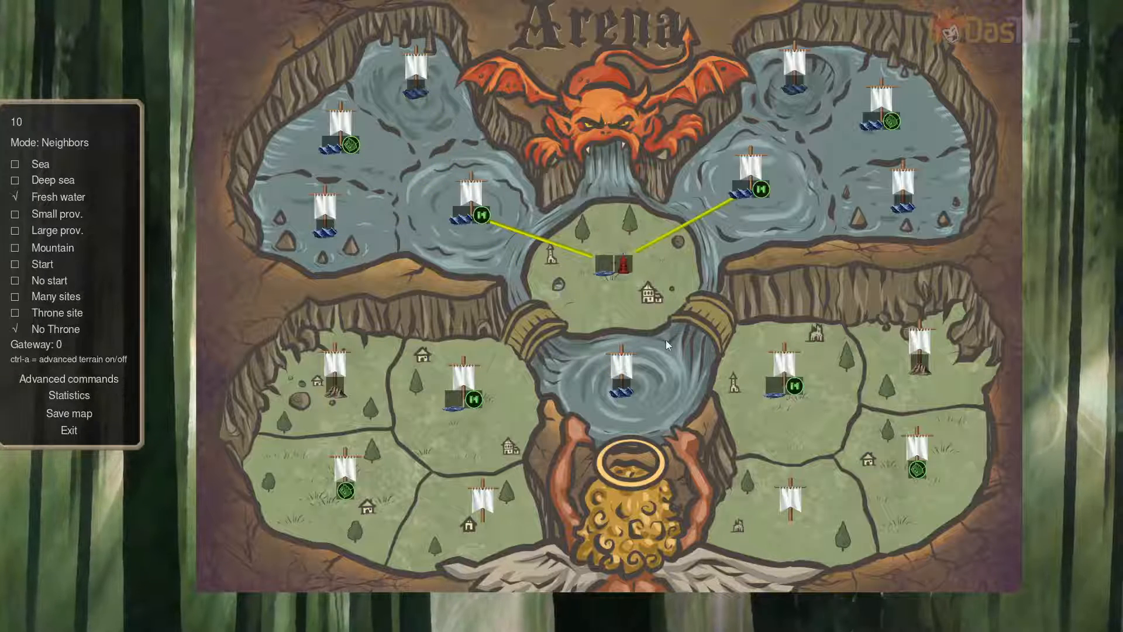
{"action": "left_click", "coordinate": [659, 370]}
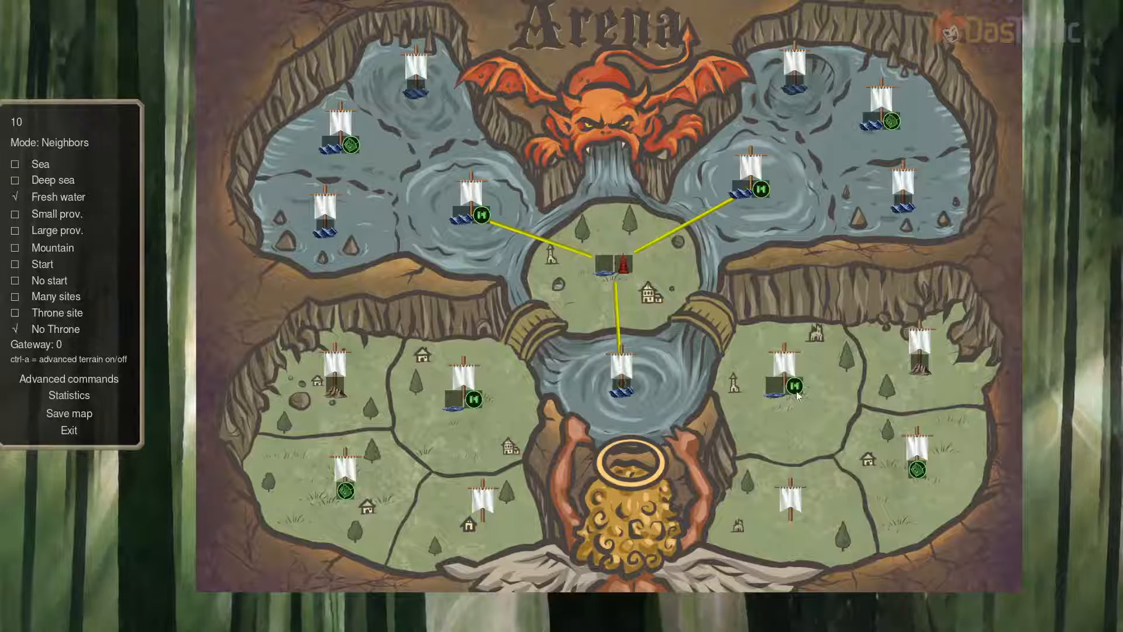
{"action": "left_click", "coordinate": [778, 377]}
{"action": "left_click", "coordinate": [462, 386]}
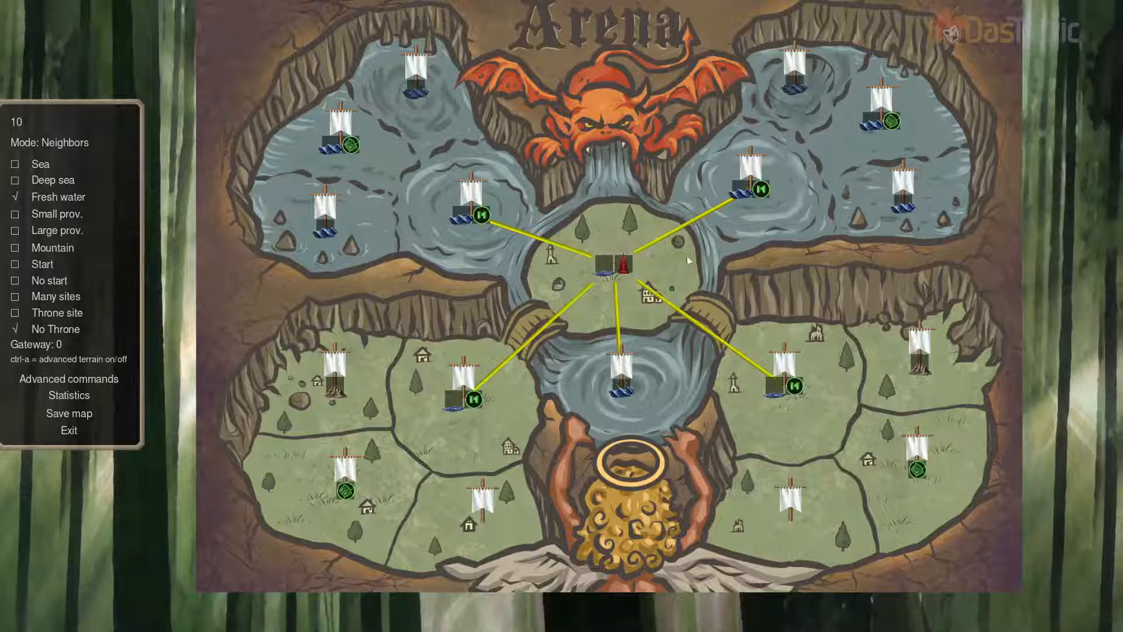
Link water province 14 as a neighbor of northeastern water provinces 18, 16 and 13
{"action": "left_click", "coordinate": [755, 191]}
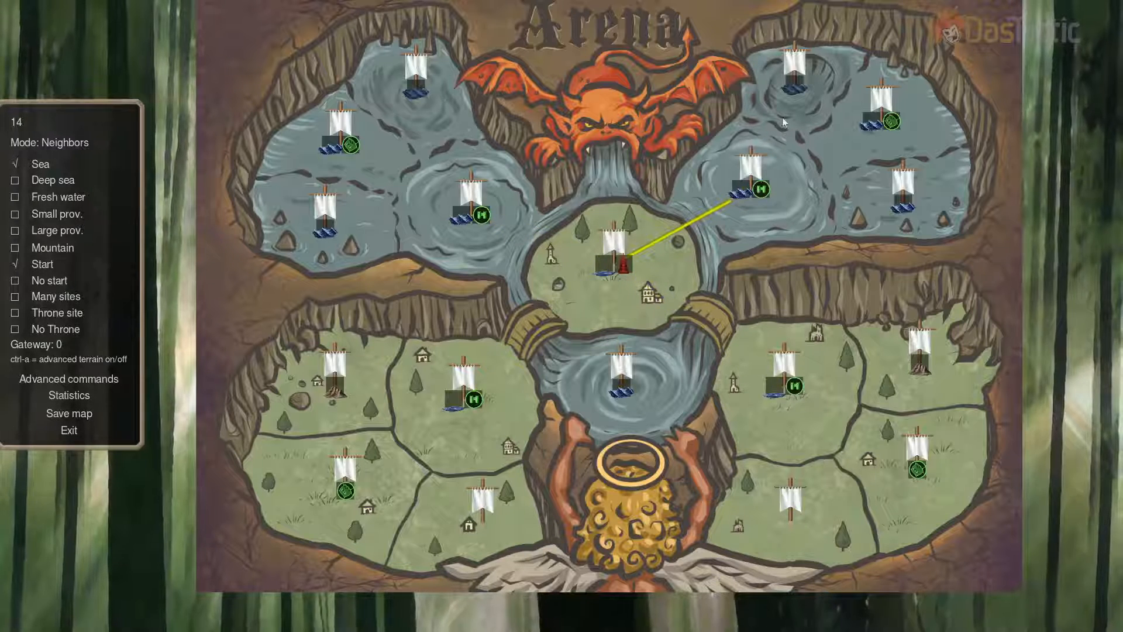
{"action": "left_click", "coordinate": [792, 110]}
{"action": "left_click", "coordinate": [863, 143]}
{"action": "left_click", "coordinate": [900, 212]}
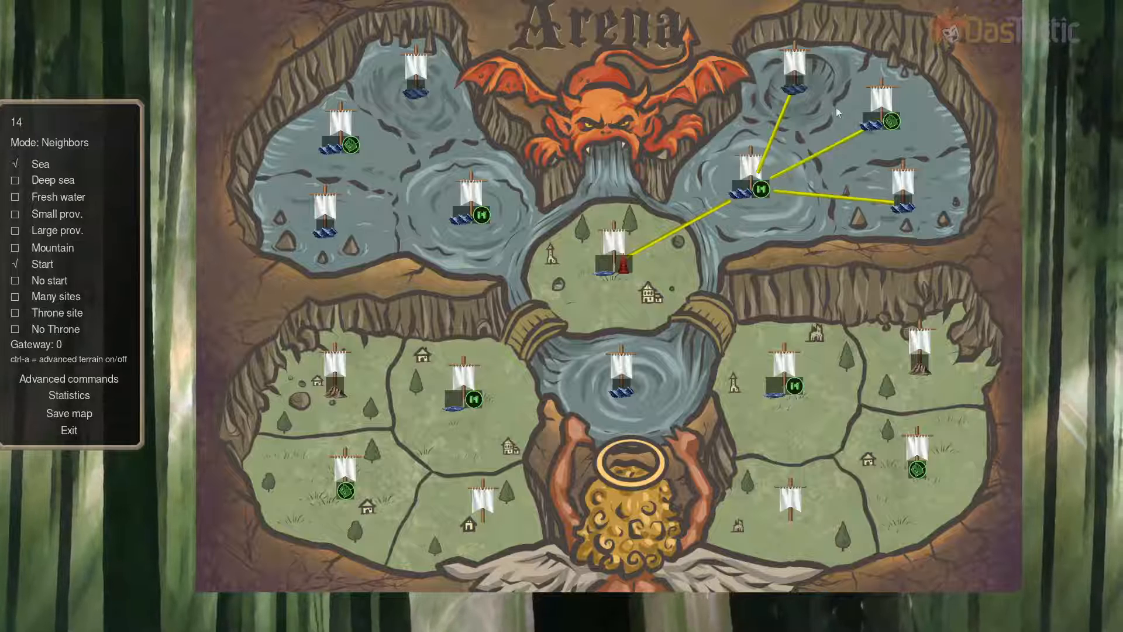
Link water province 16 as a neighbor of provinces 18 and 13, and check the connections of 13 and 14
{"action": "left_click", "coordinate": [796, 88]}
{"action": "left_click", "coordinate": [873, 131]}
{"action": "left_click", "coordinate": [872, 136]}
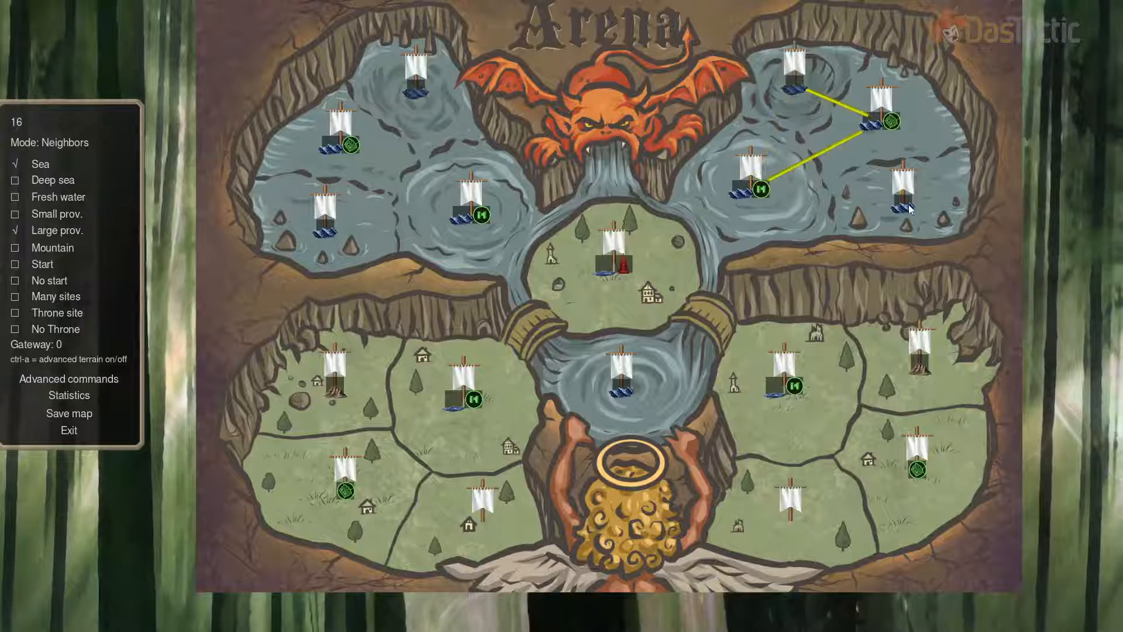
{"action": "right_click", "coordinate": [909, 205]}
{"action": "left_click", "coordinate": [902, 202]}
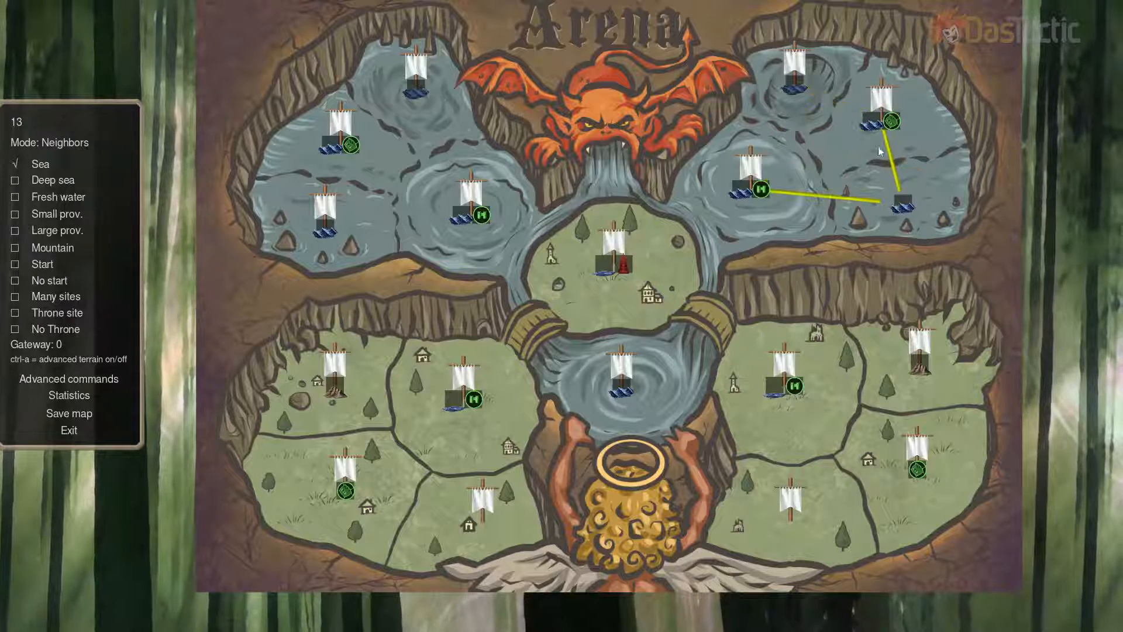
{"action": "left_click", "coordinate": [791, 170]}
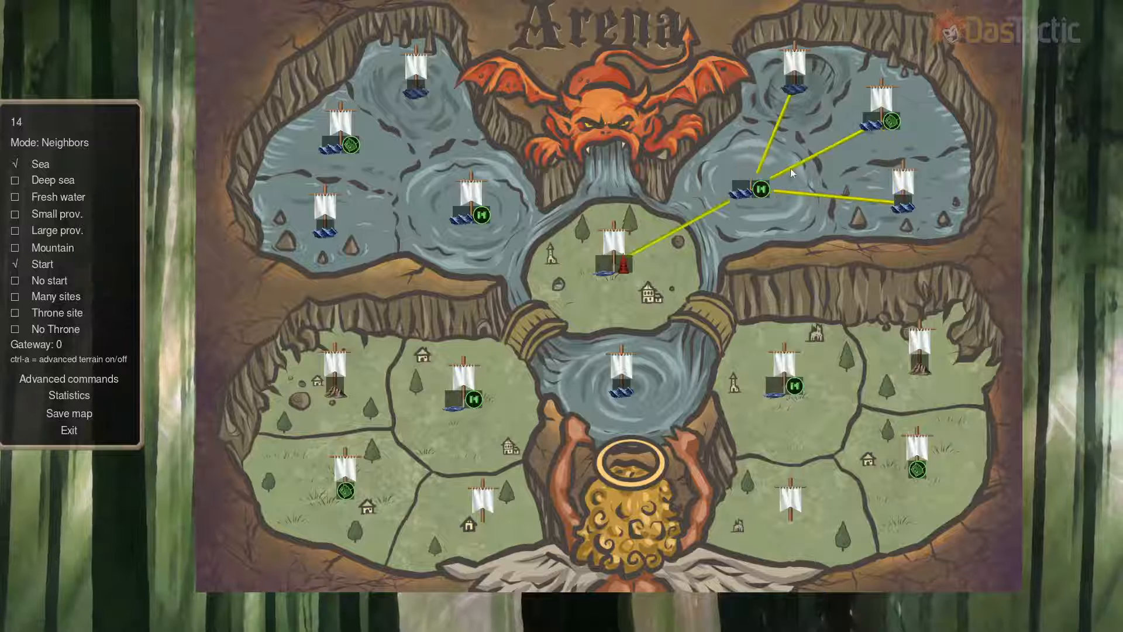
Link the southeastern land provinces as neighbors, connecting 8 and 4 to each other, the mountain province and the southern province
{"action": "left_click", "coordinate": [791, 391]}
{"action": "right_click", "coordinate": [907, 469]}
{"action": "right_click", "coordinate": [906, 391]}
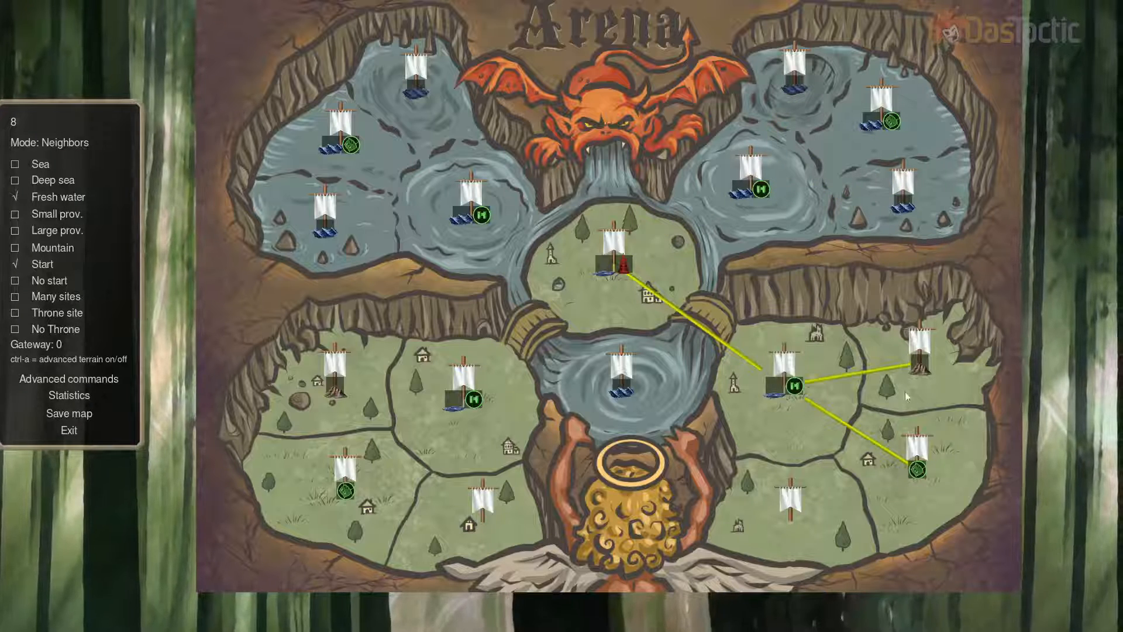
{"action": "right_click", "coordinate": [809, 510]}
{"action": "left_click", "coordinate": [906, 469]}
{"action": "right_click", "coordinate": [830, 512]}
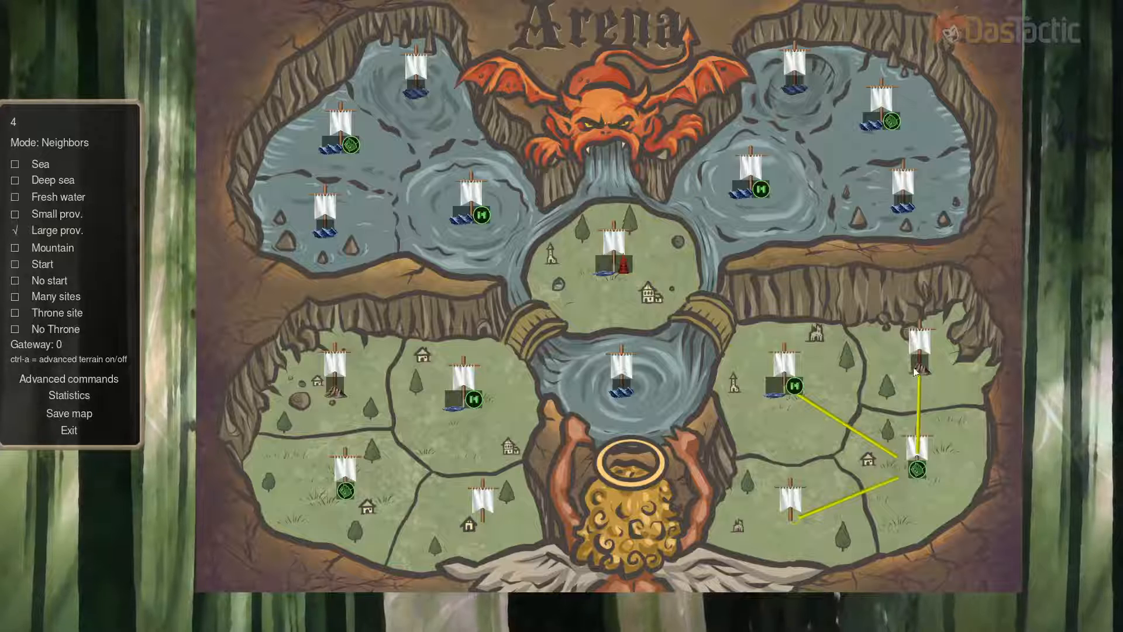
Link the southwestern land provinces as neighbors, connecting 5 and 3 to each other, the mountain province and the southern province
{"action": "left_click", "coordinate": [469, 409]}
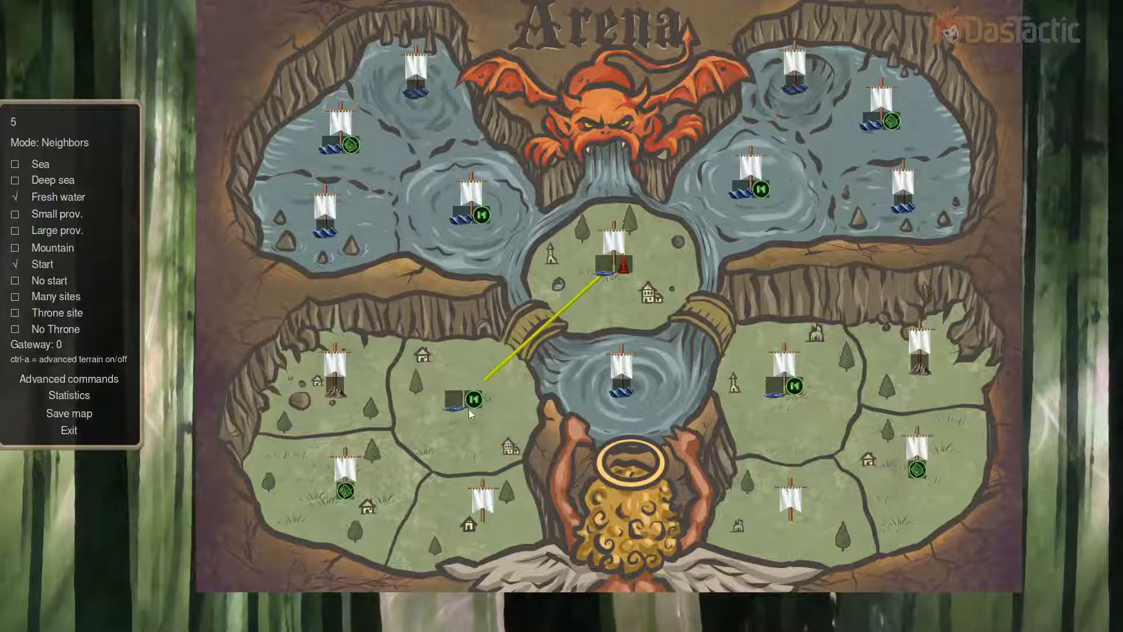
{"action": "right_click", "coordinate": [334, 383]}
{"action": "right_click", "coordinate": [346, 490]}
{"action": "right_click", "coordinate": [479, 502]}
{"action": "left_click", "coordinate": [345, 498]}
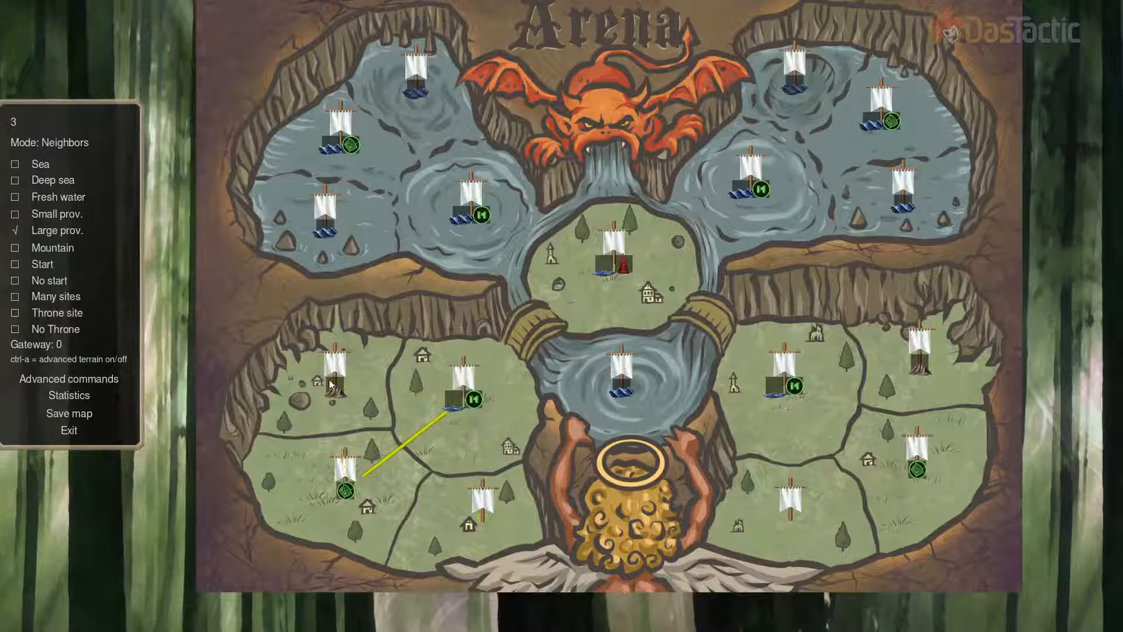
{"action": "right_click", "coordinate": [334, 384]}
{"action": "right_click", "coordinate": [480, 503]}
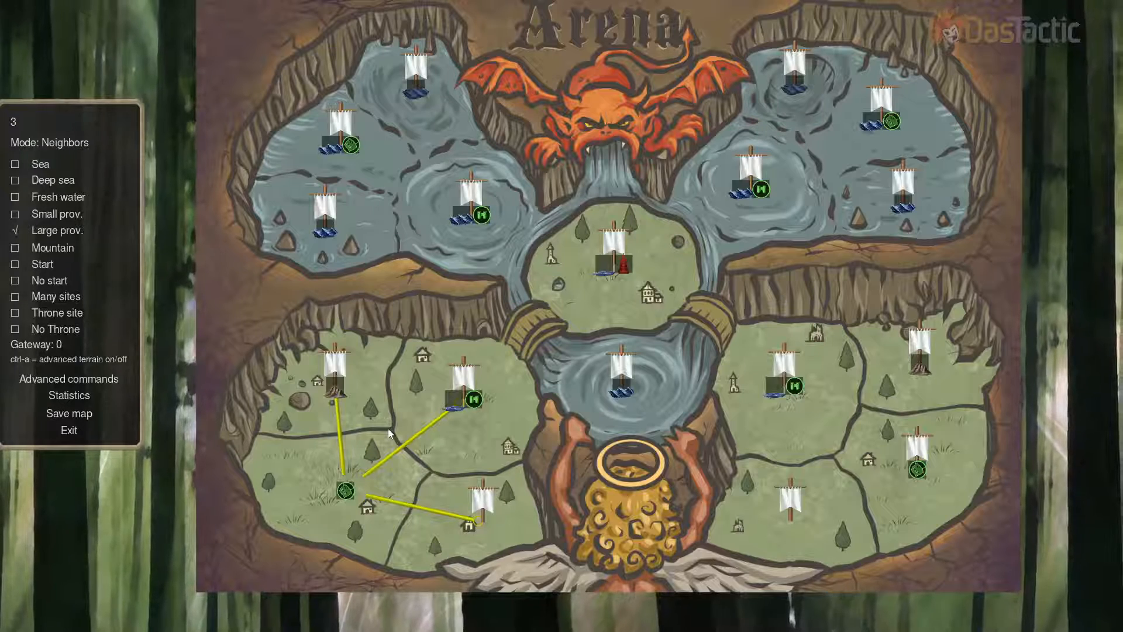
Review the map editor controls and try the special border crossing types on the link between province 5 and the central land province
{"action": "key", "text": "F1"}
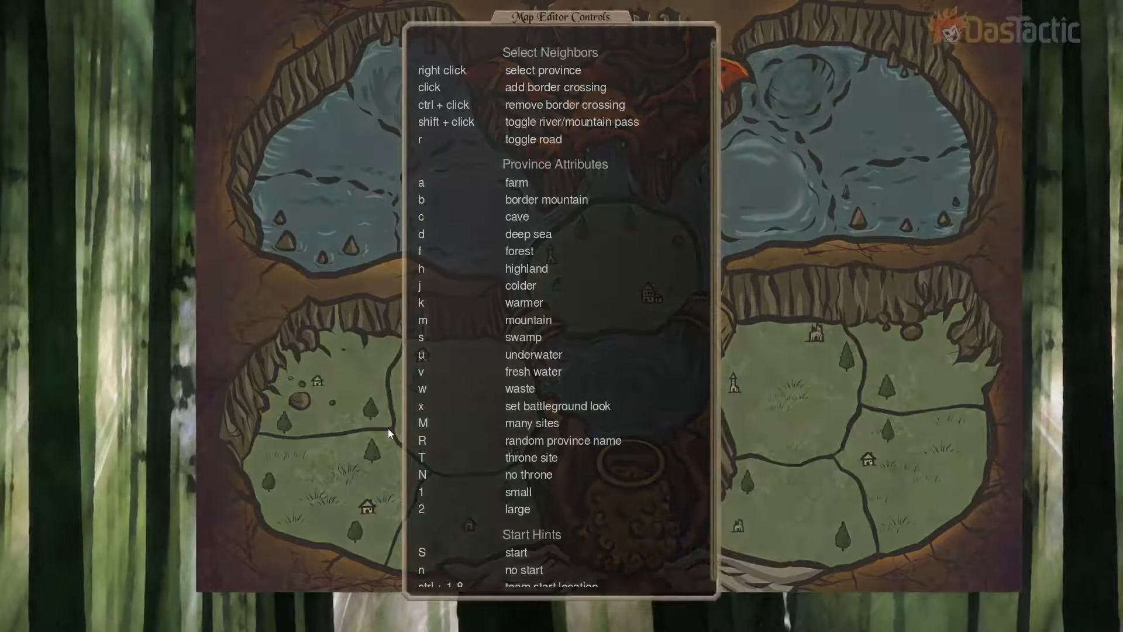
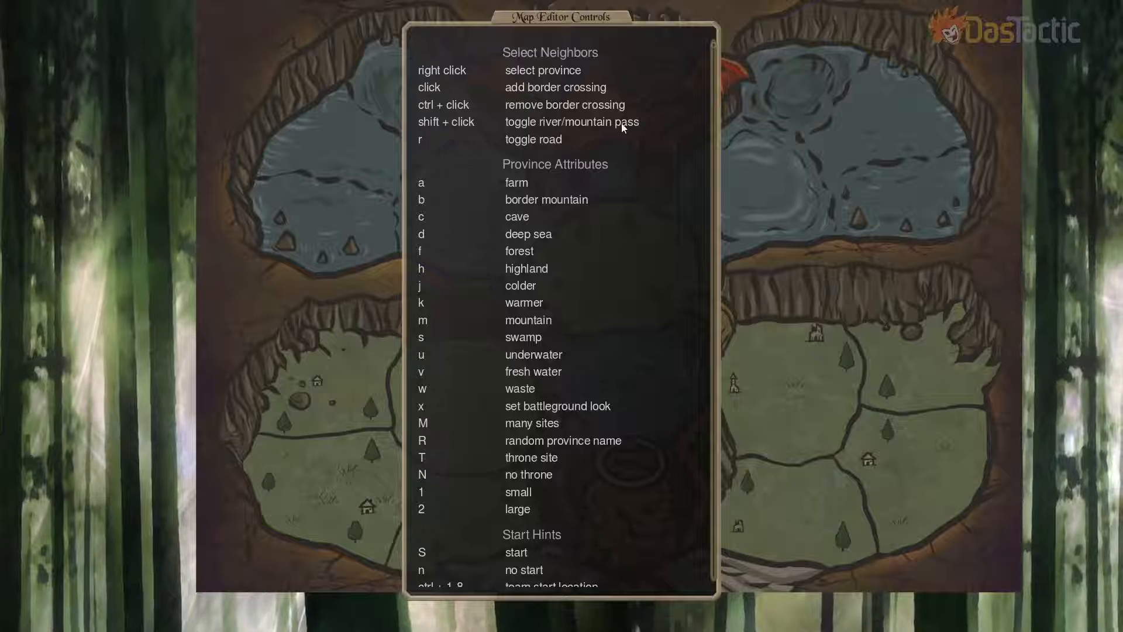
{"action": "left_click", "coordinate": [624, 291]}
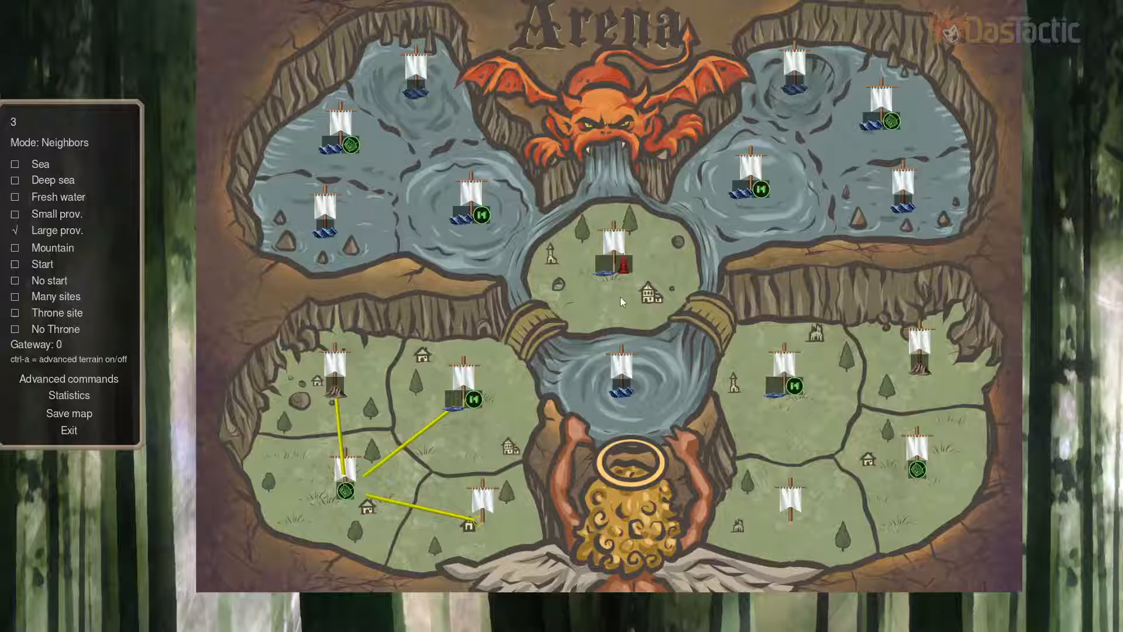
{"action": "left_click", "coordinate": [485, 405]}
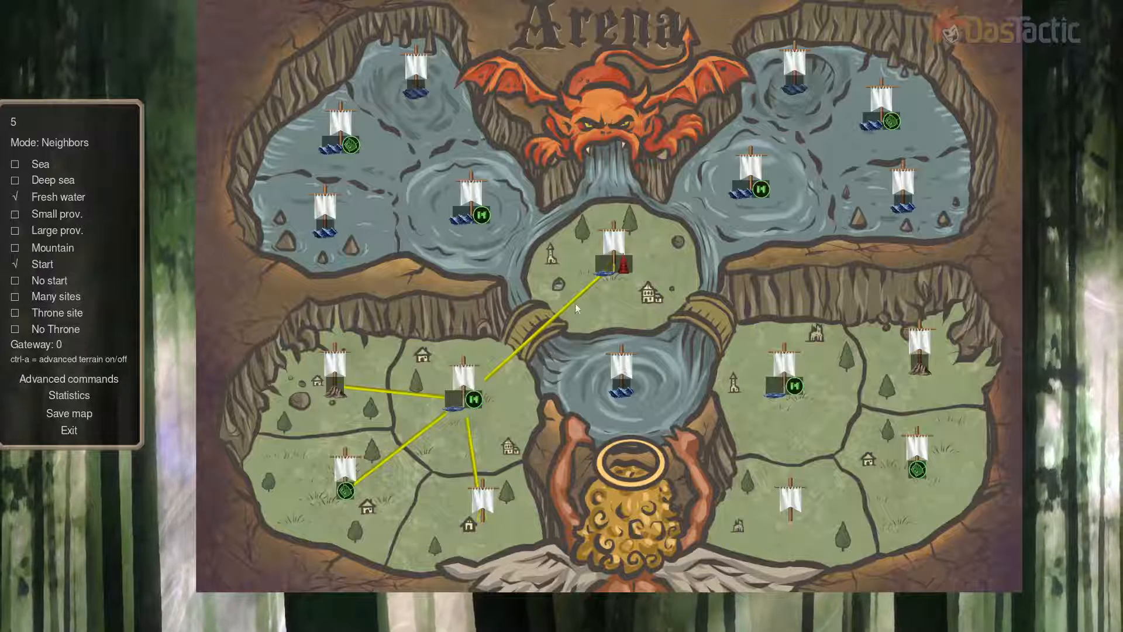
{"action": "right_click", "coordinate": [610, 274]}
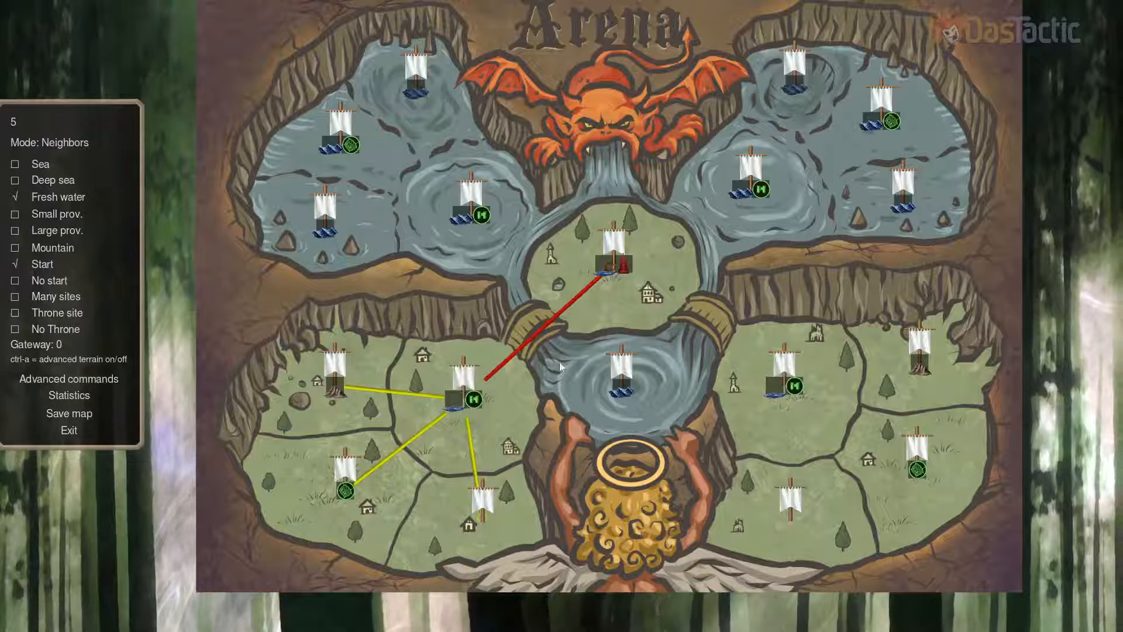
{"action": "right_click", "coordinate": [610, 276]}
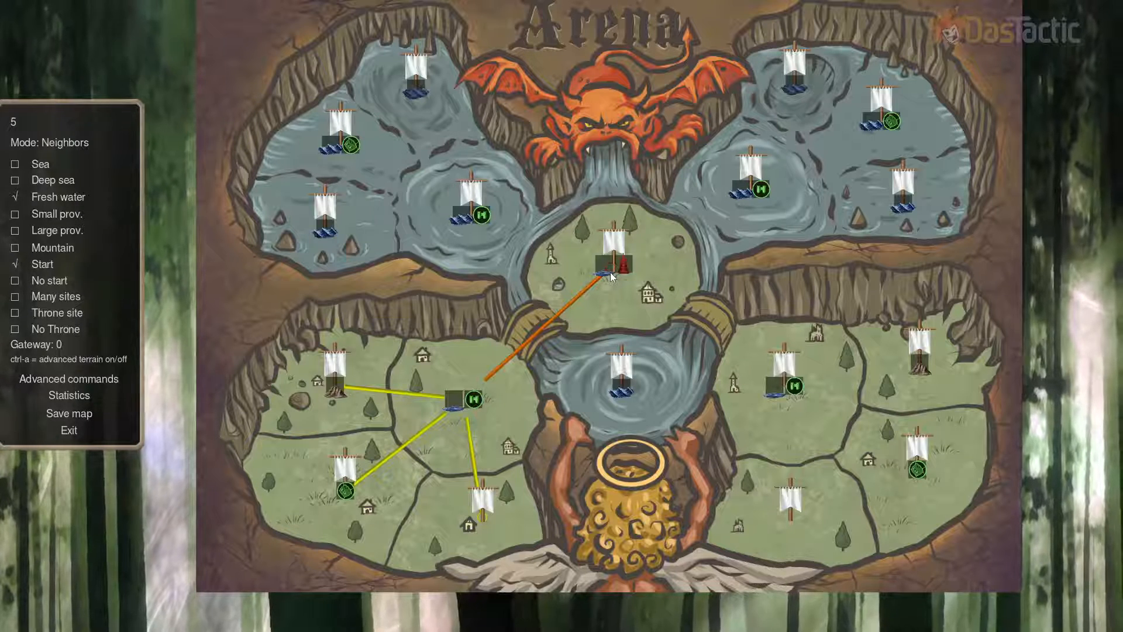
{"action": "right_click", "coordinate": [611, 276]}
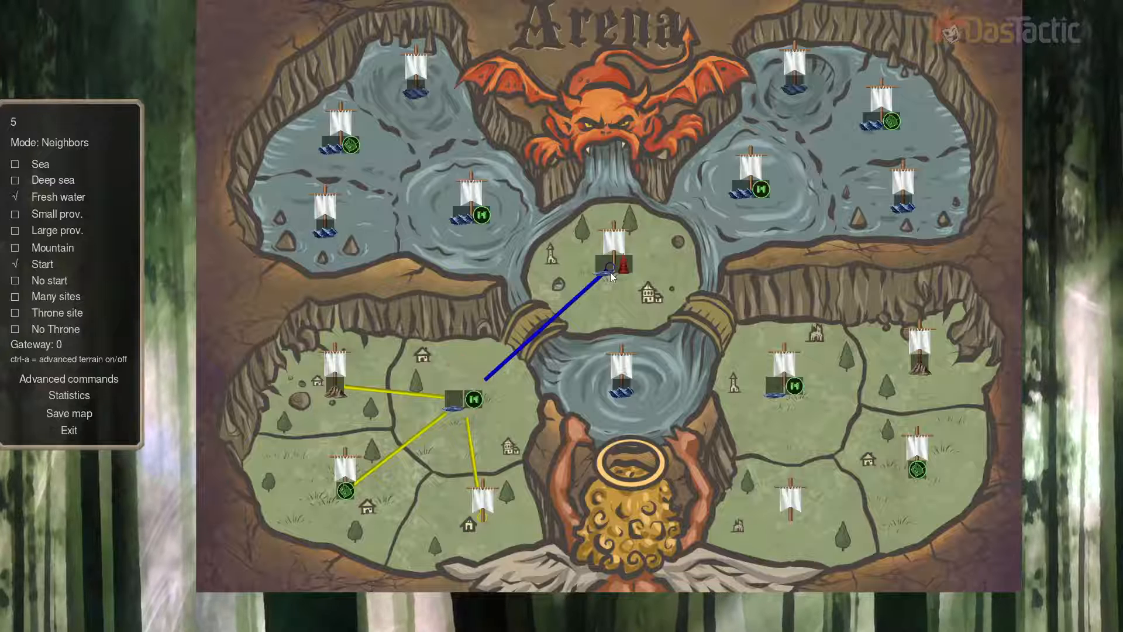
{"action": "right_click", "coordinate": [610, 276]}
{"action": "right_click", "coordinate": [610, 276]}
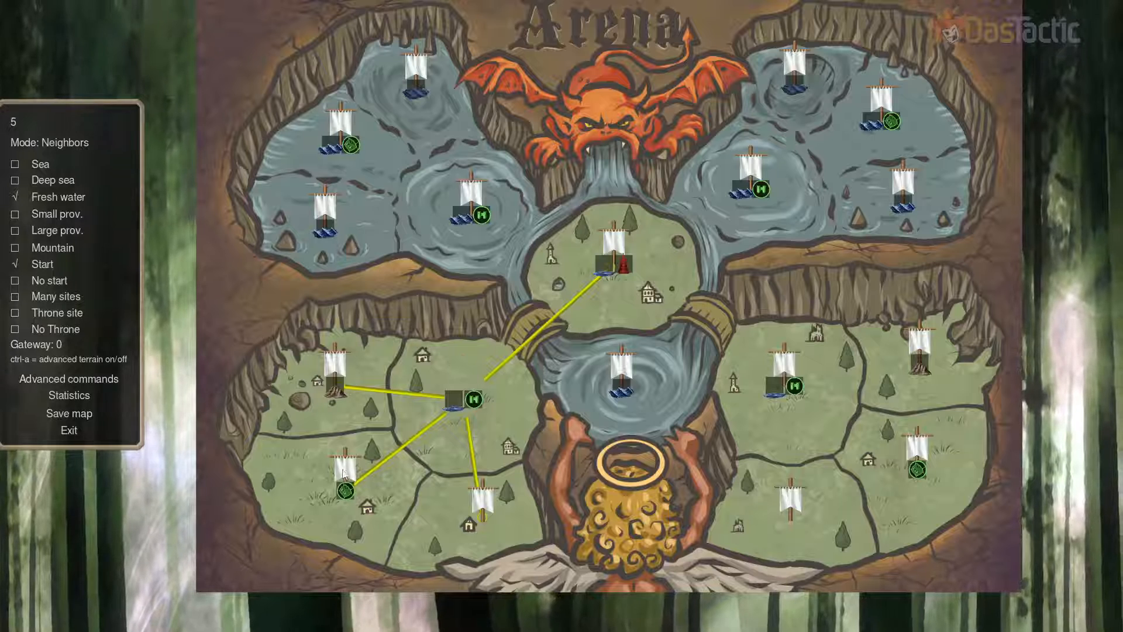
Set the central land province's gateway number to 1 and name the province Land Arena
{"action": "left_click", "coordinate": [347, 494]}
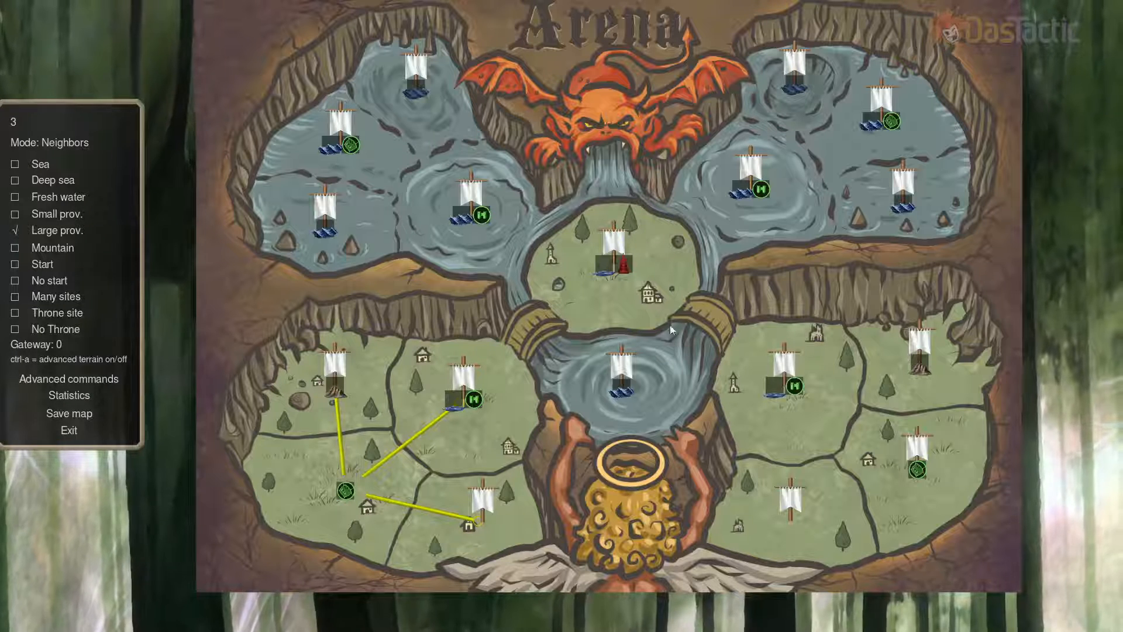
{"action": "left_click", "coordinate": [630, 290]}
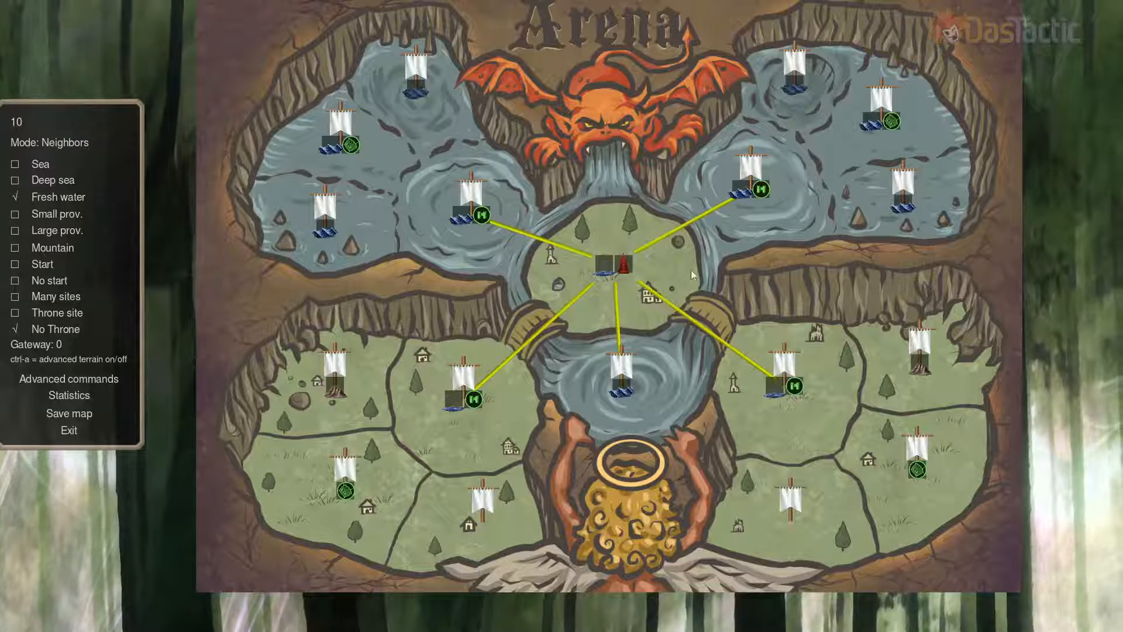
{"action": "left_click", "coordinate": [46, 348]}
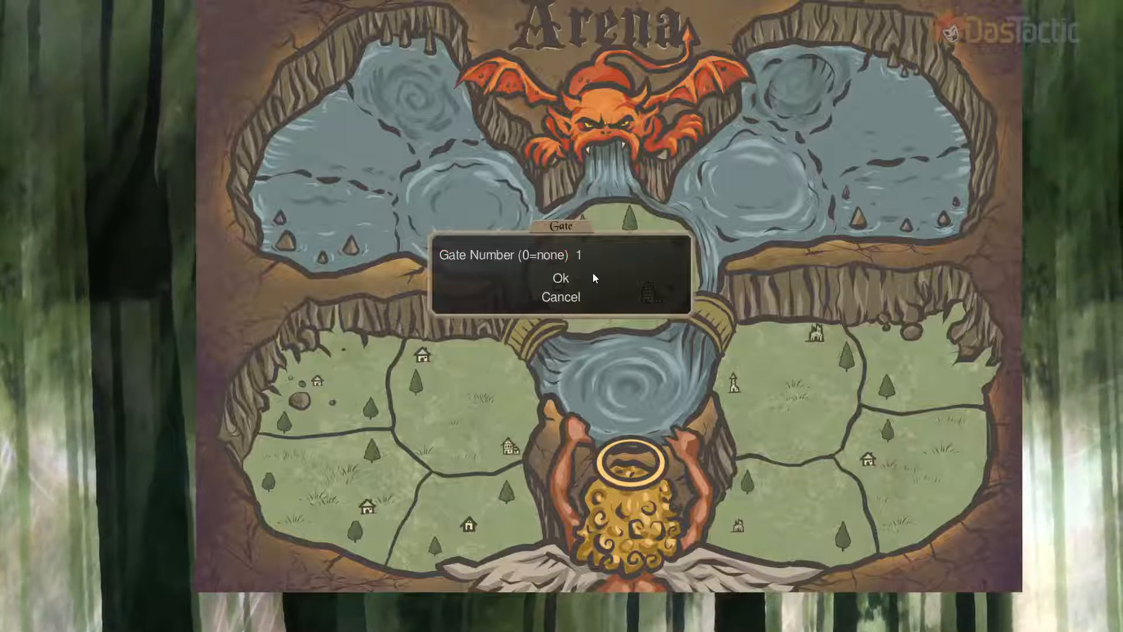
{"action": "left_click", "coordinate": [563, 280]}
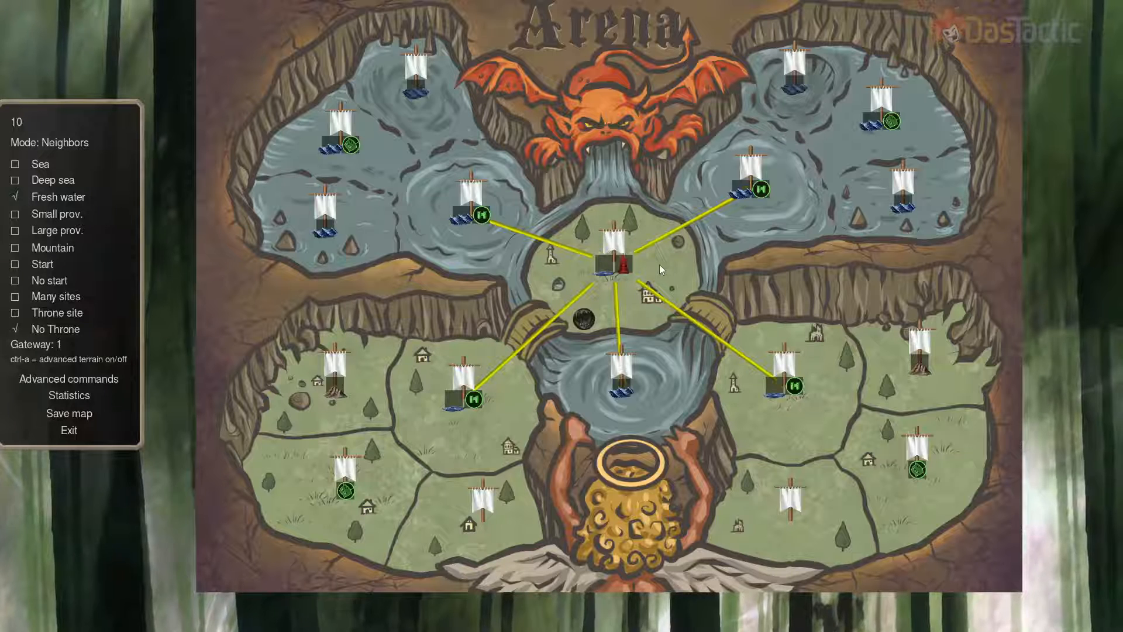
{"action": "left_click", "coordinate": [18, 122]}
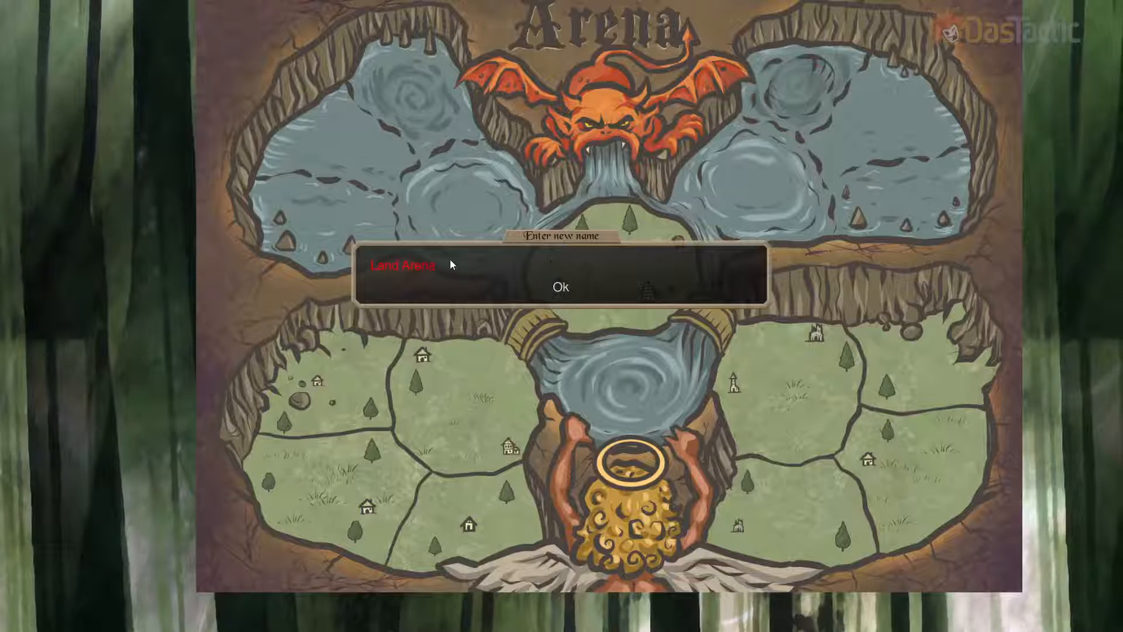
{"action": "left_click", "coordinate": [560, 287]}
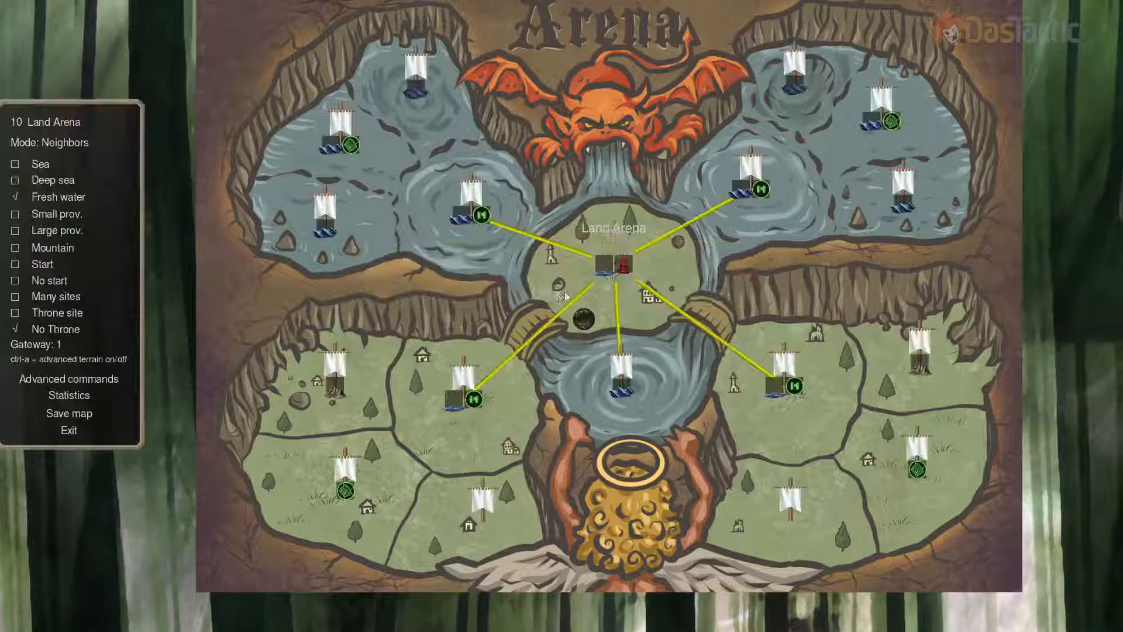
Link the central sea province 6 as a neighbor of the start provinces 8 and 5 on either side
{"action": "left_click", "coordinate": [639, 414]}
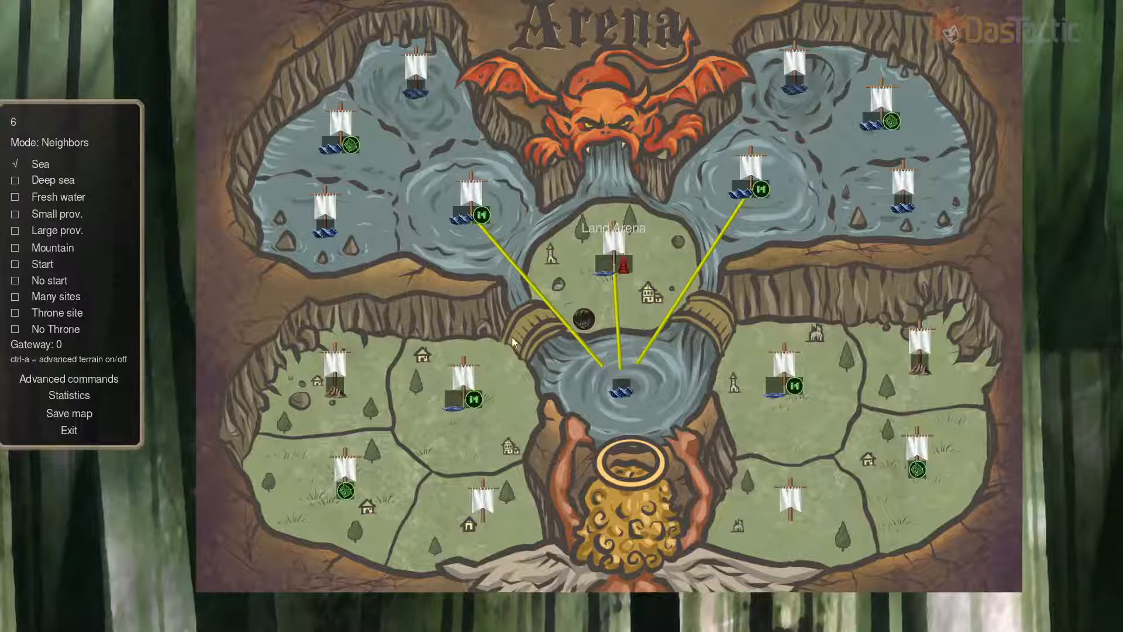
{"action": "left_click", "coordinate": [777, 403]}
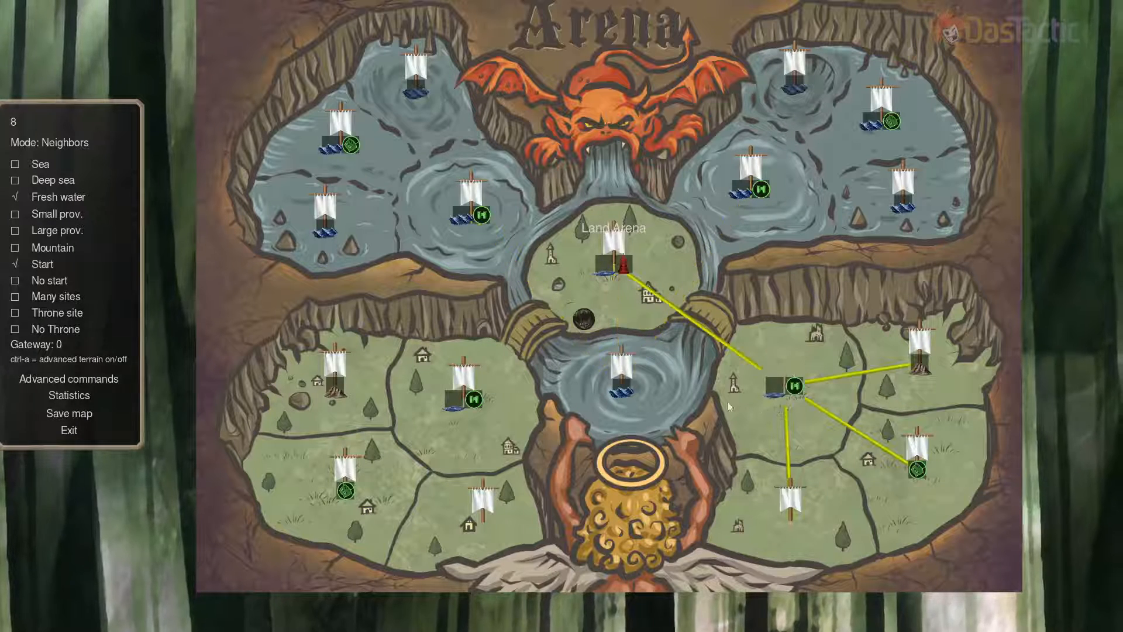
{"action": "left_click", "coordinate": [477, 403]}
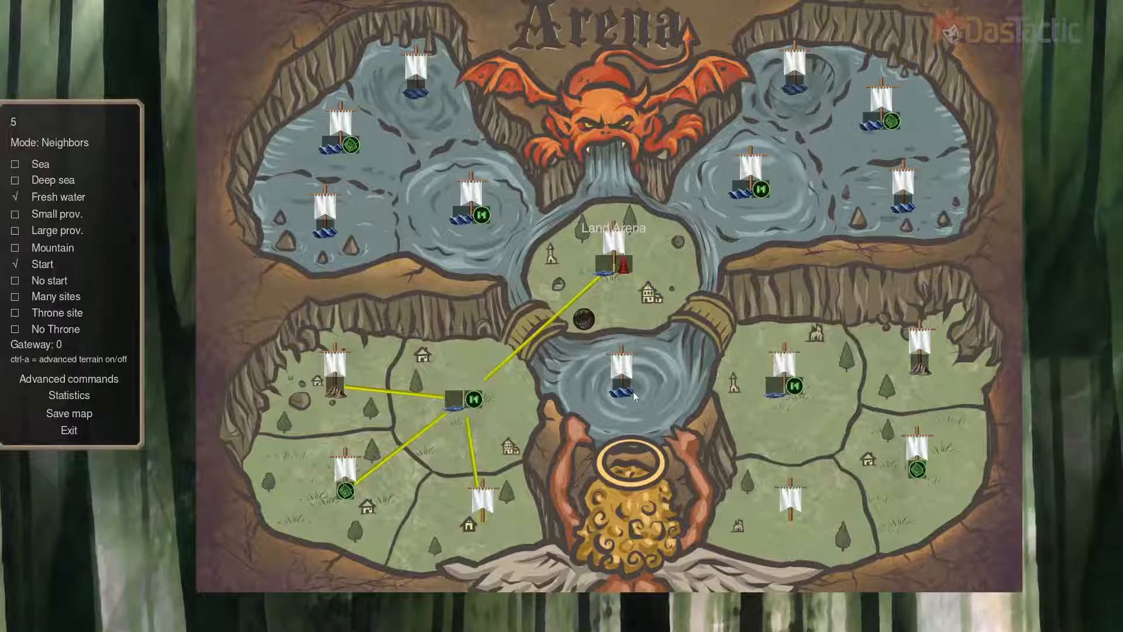
{"action": "left_click", "coordinate": [786, 401]}
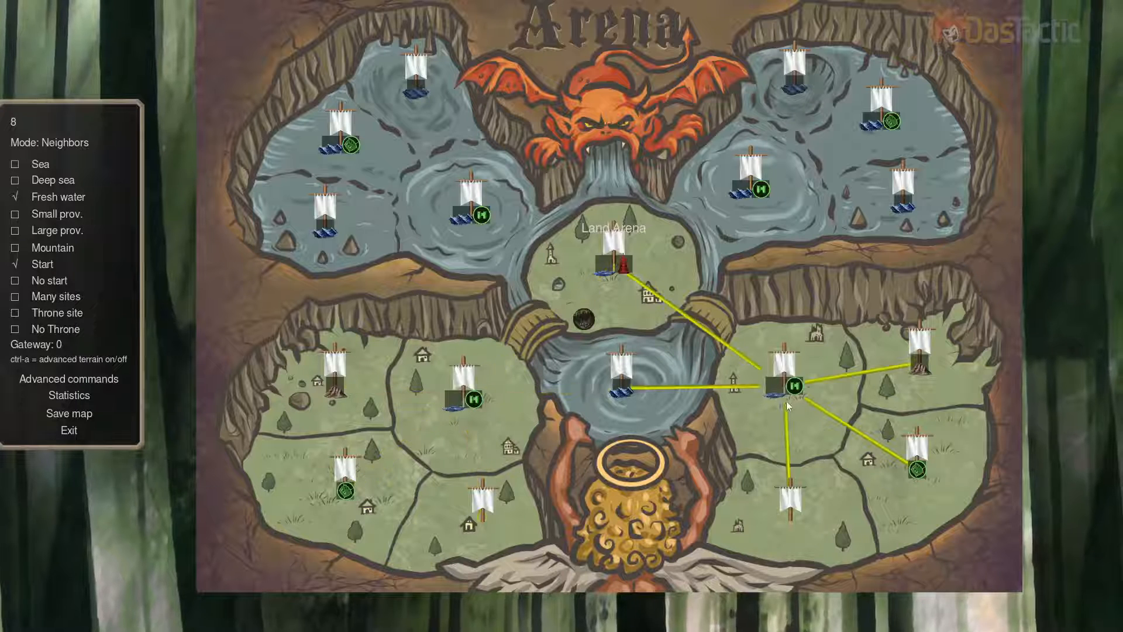
{"action": "left_click", "coordinate": [497, 392]}
Name the central sea province 6 Water Arena
{"action": "left_click", "coordinate": [658, 368]}
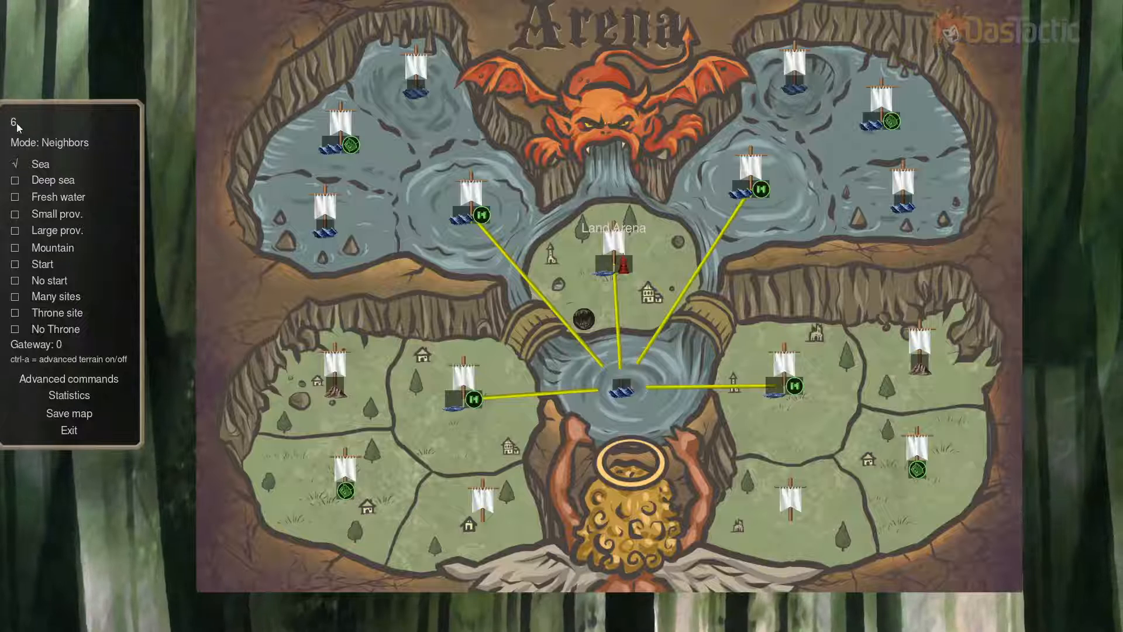
{"action": "key", "text": "n"}
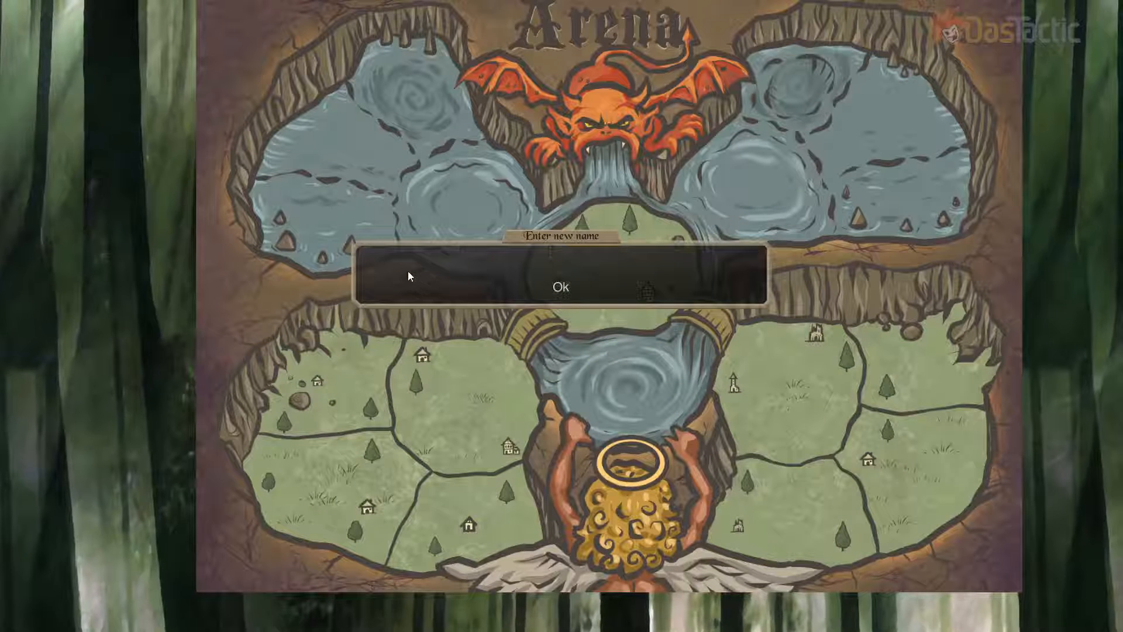
{"action": "type", "text": "Water"}
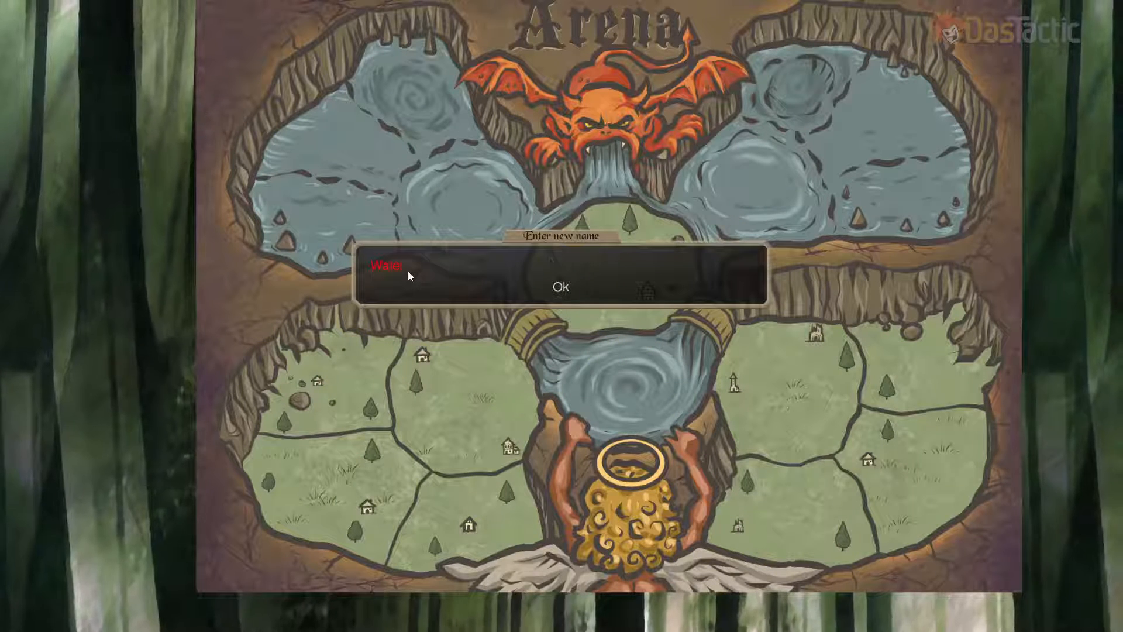
{"action": "type", "text": " Arena"}
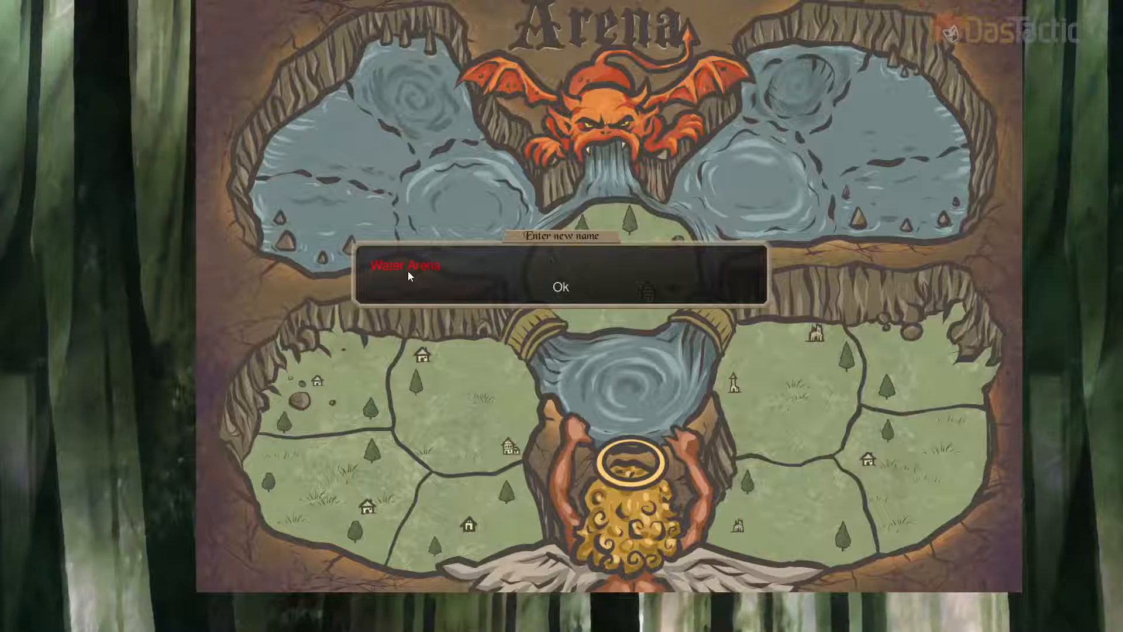
{"action": "left_click", "coordinate": [562, 288]}
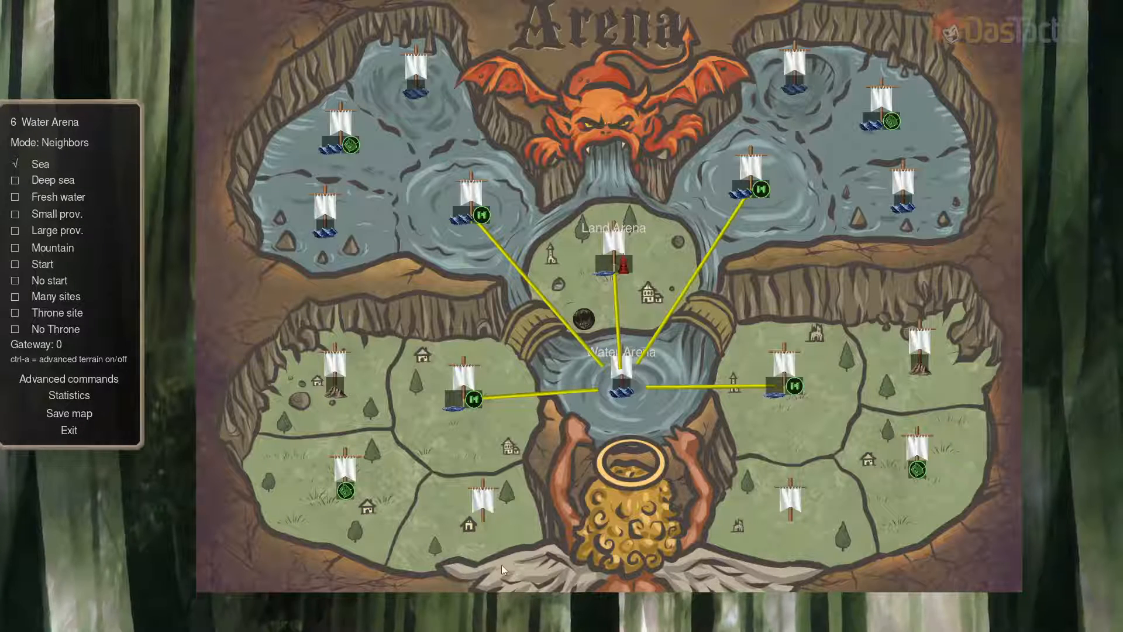
Check the neighbor connections of the southern land provinces 1 to 5 and 7 to 9, and of the Water Arena
{"action": "left_click", "coordinate": [455, 524]}
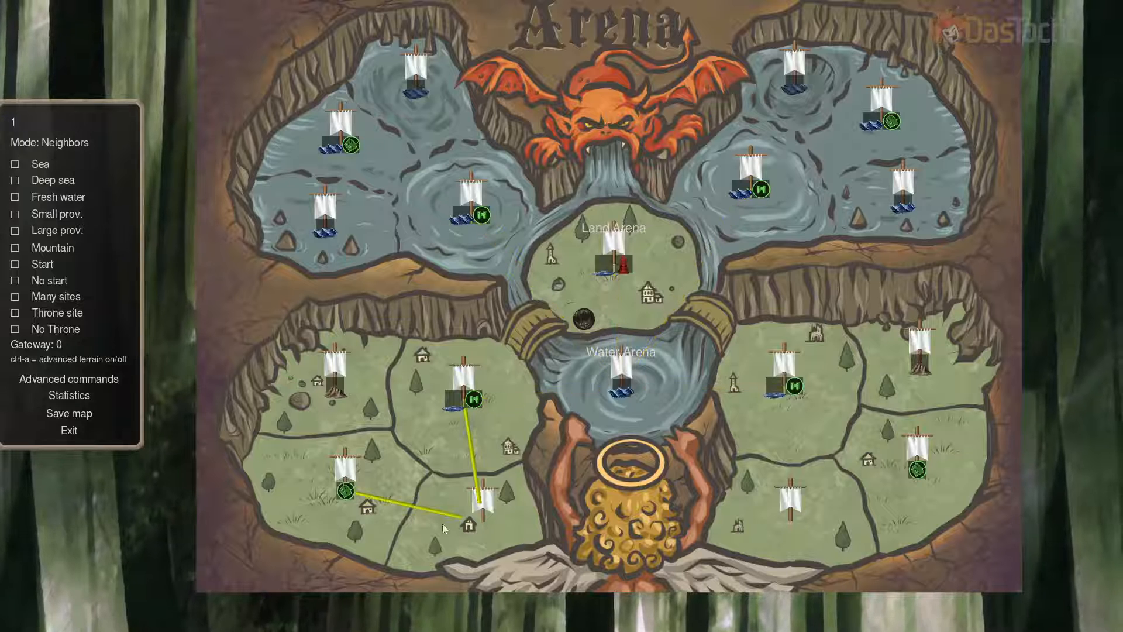
{"action": "left_click", "coordinate": [803, 521]}
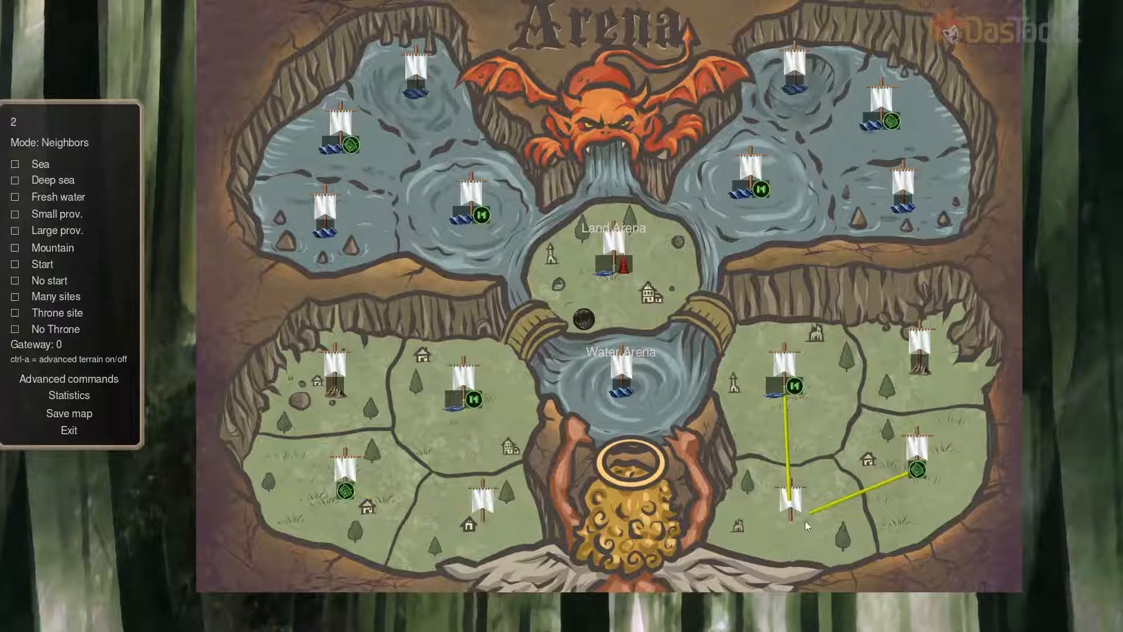
{"action": "left_click", "coordinate": [374, 485]}
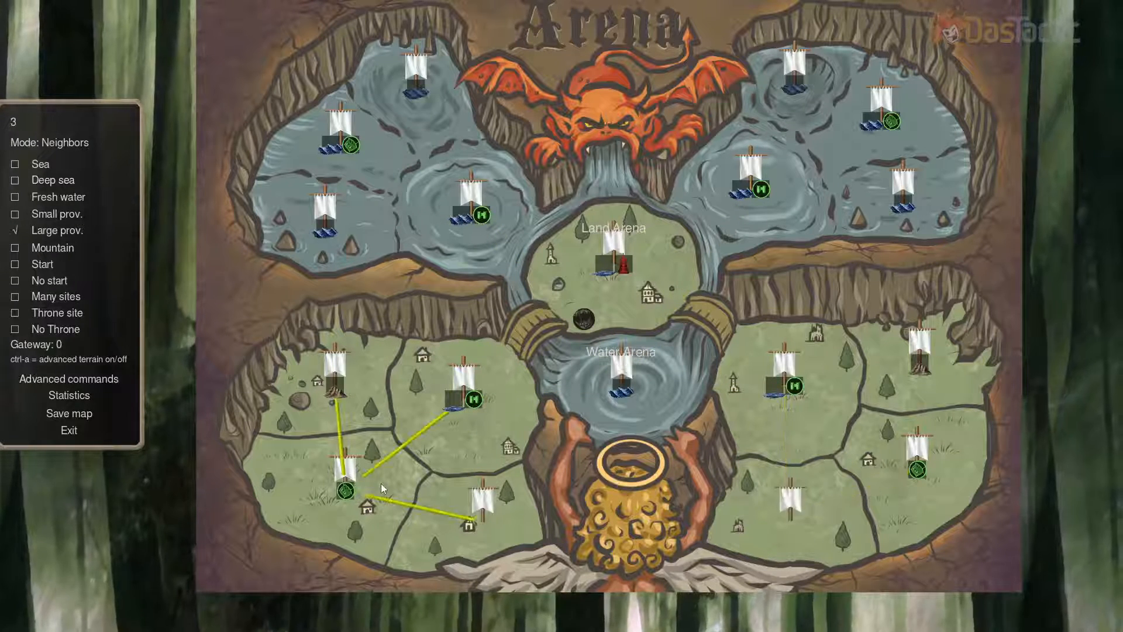
{"action": "left_click", "coordinate": [915, 496]}
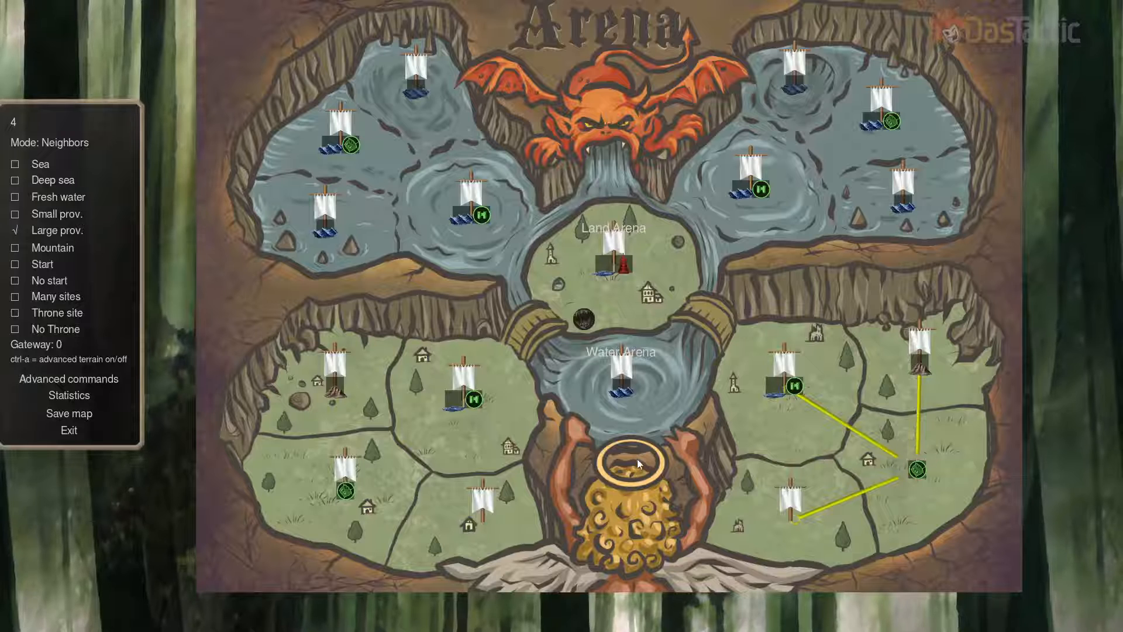
{"action": "left_click", "coordinate": [483, 437]}
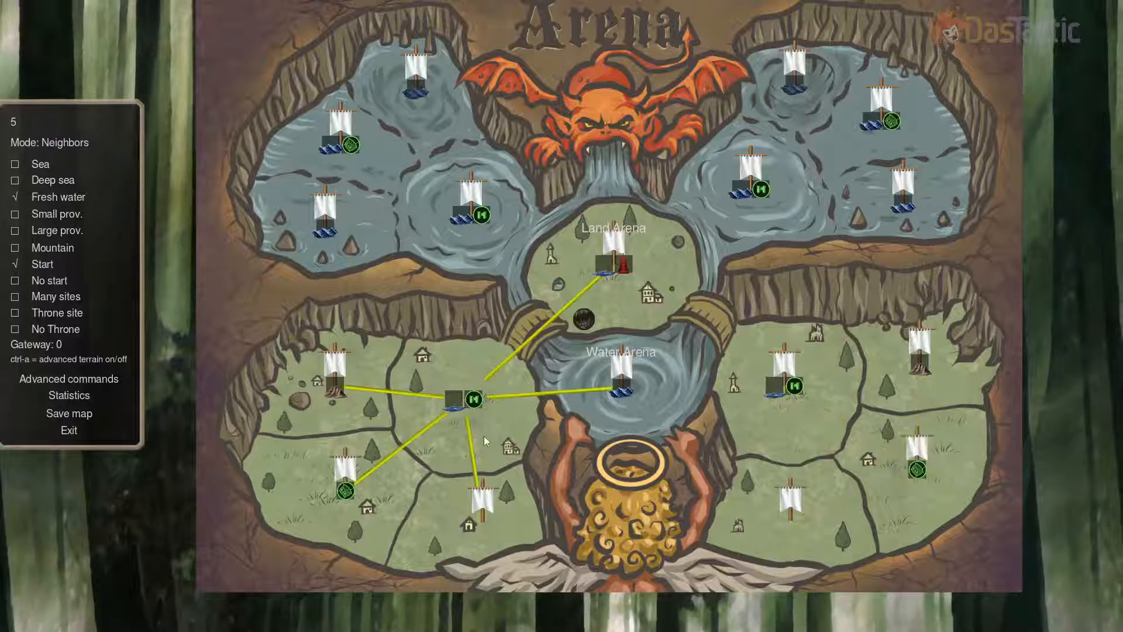
{"action": "left_click", "coordinate": [353, 409]}
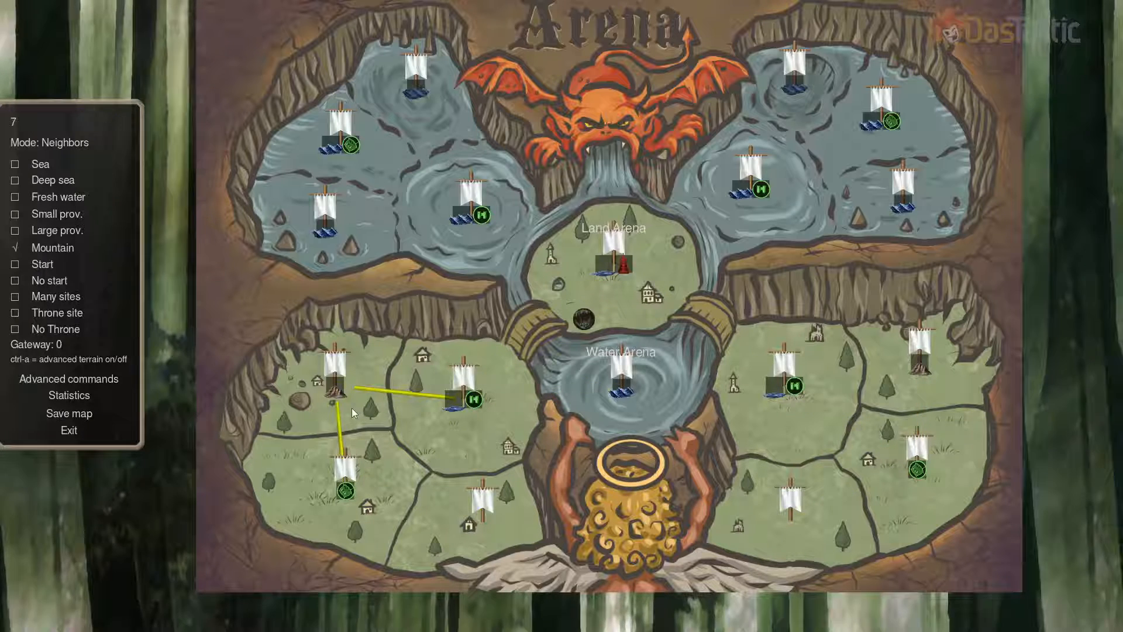
{"action": "left_click", "coordinate": [781, 423]}
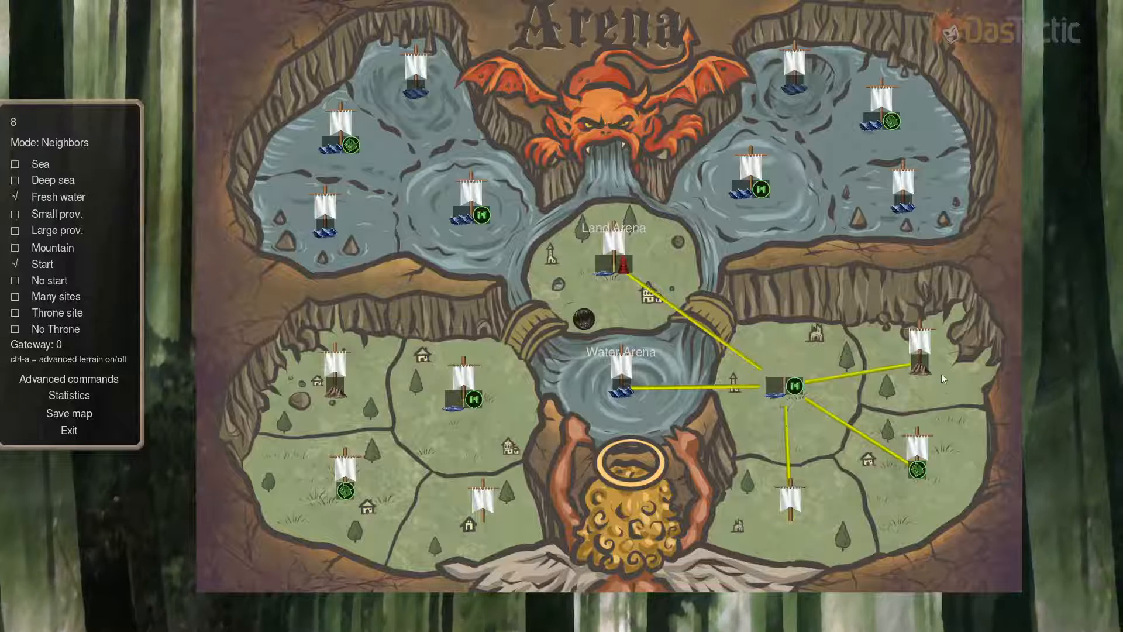
{"action": "left_click", "coordinate": [631, 409]}
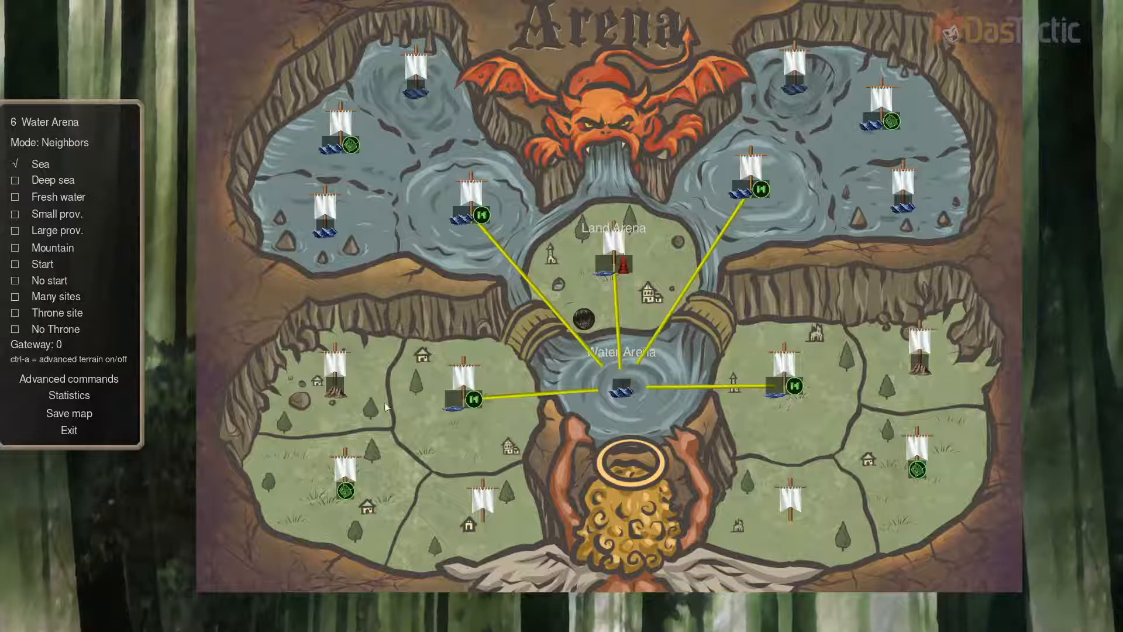
{"action": "left_click", "coordinate": [364, 395]}
{"action": "left_click", "coordinate": [792, 395]}
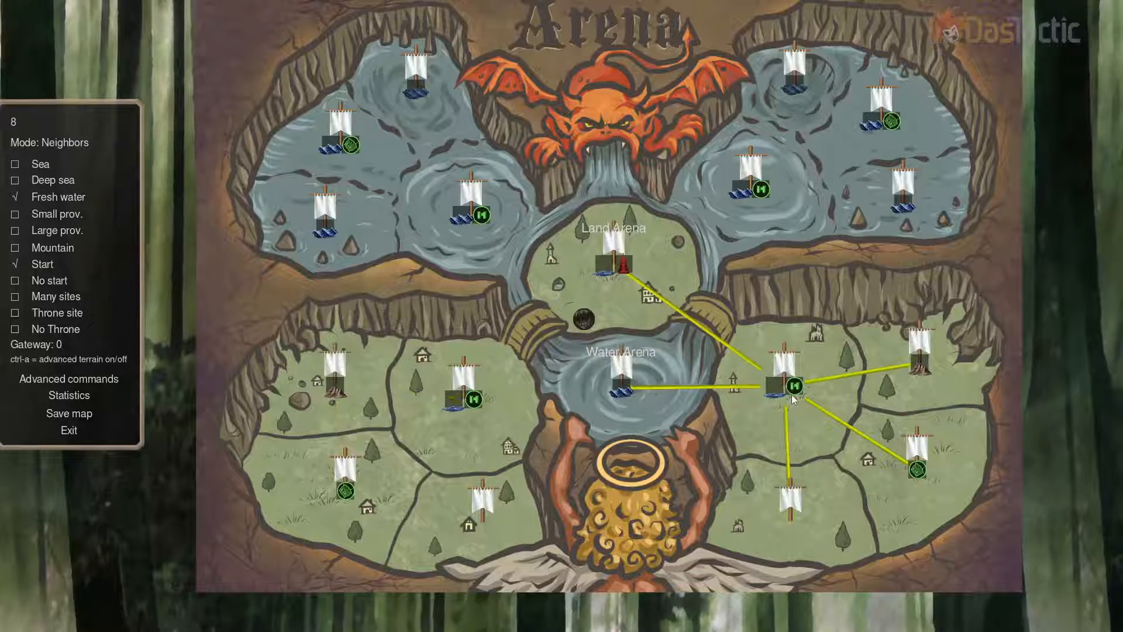
{"action": "left_click", "coordinate": [937, 383]}
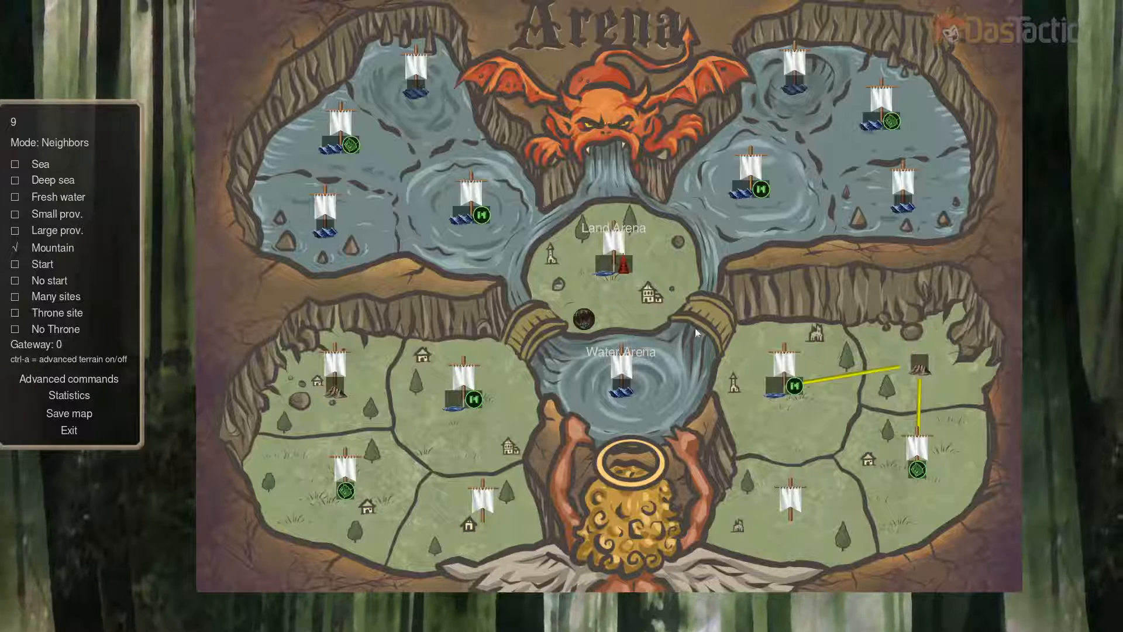
Save the map and exit the map editor
{"action": "left_click", "coordinate": [89, 415]}
{"action": "left_click", "coordinate": [562, 289]}
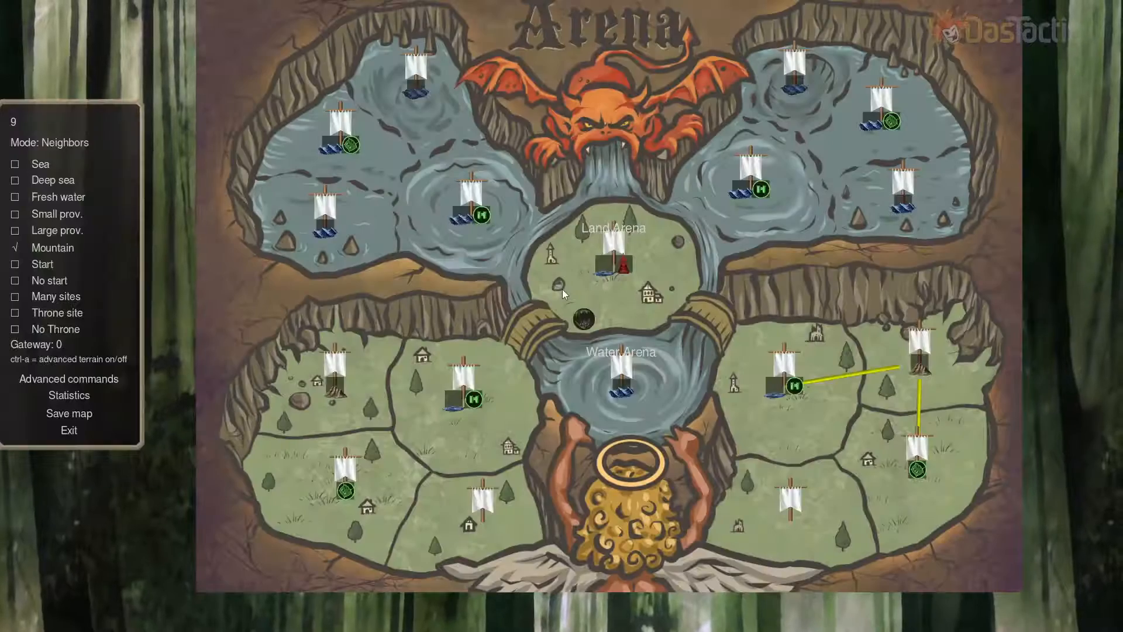
{"action": "left_click", "coordinate": [70, 430]}
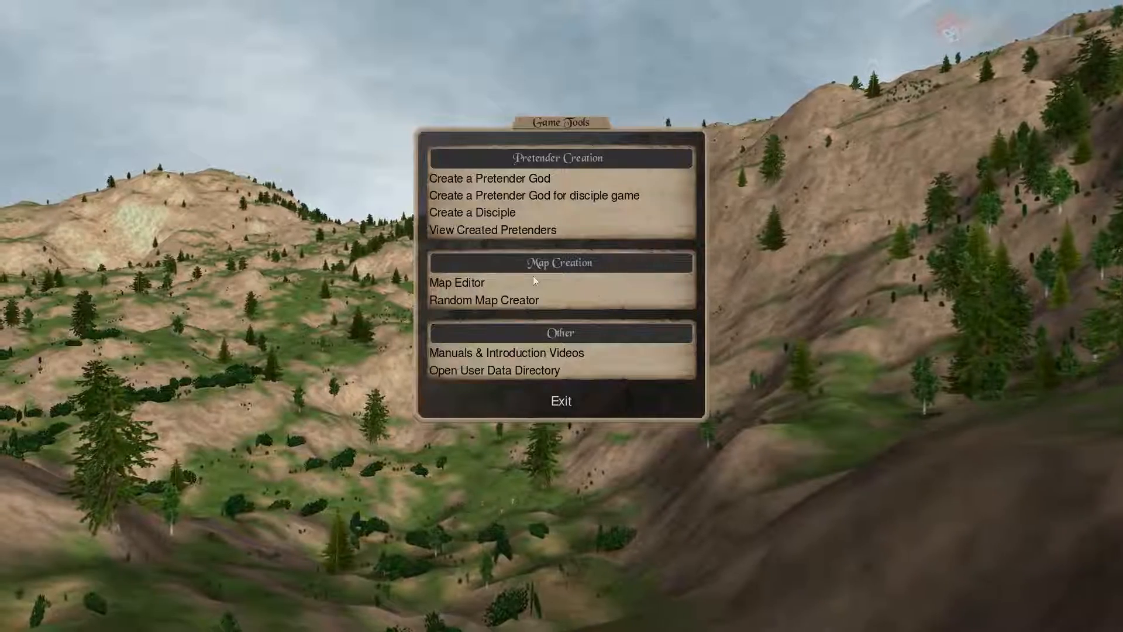
Leave the game tools, switch to File Explorer and duplicate Test.map within the Test map folder
{"action": "left_click", "coordinate": [567, 402]}
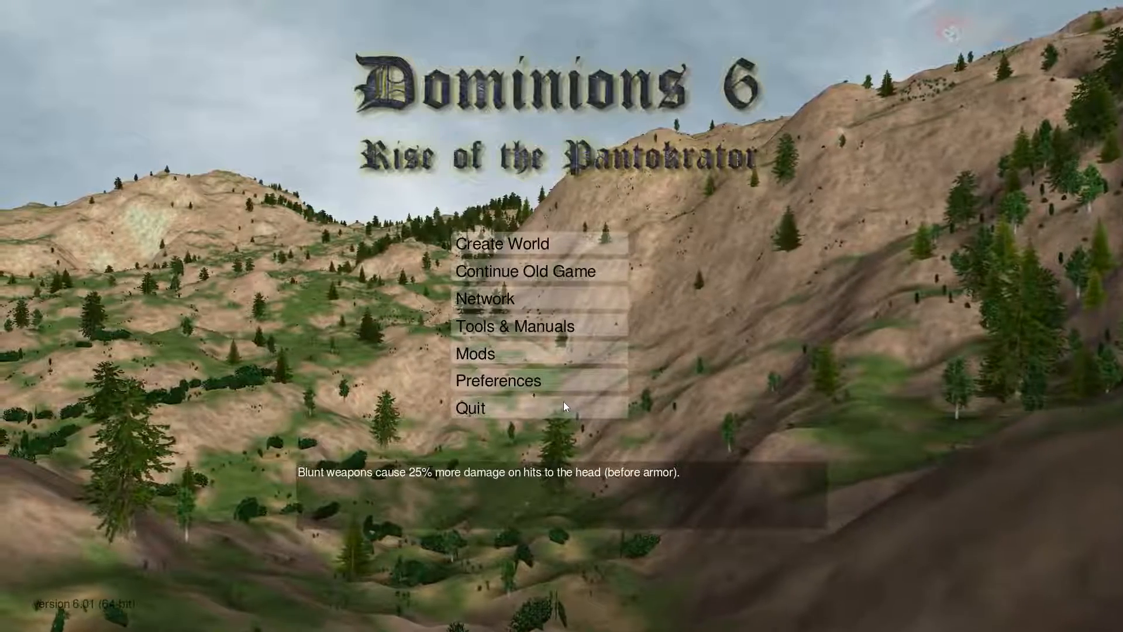
{"action": "key", "text": "alt+Tab"}
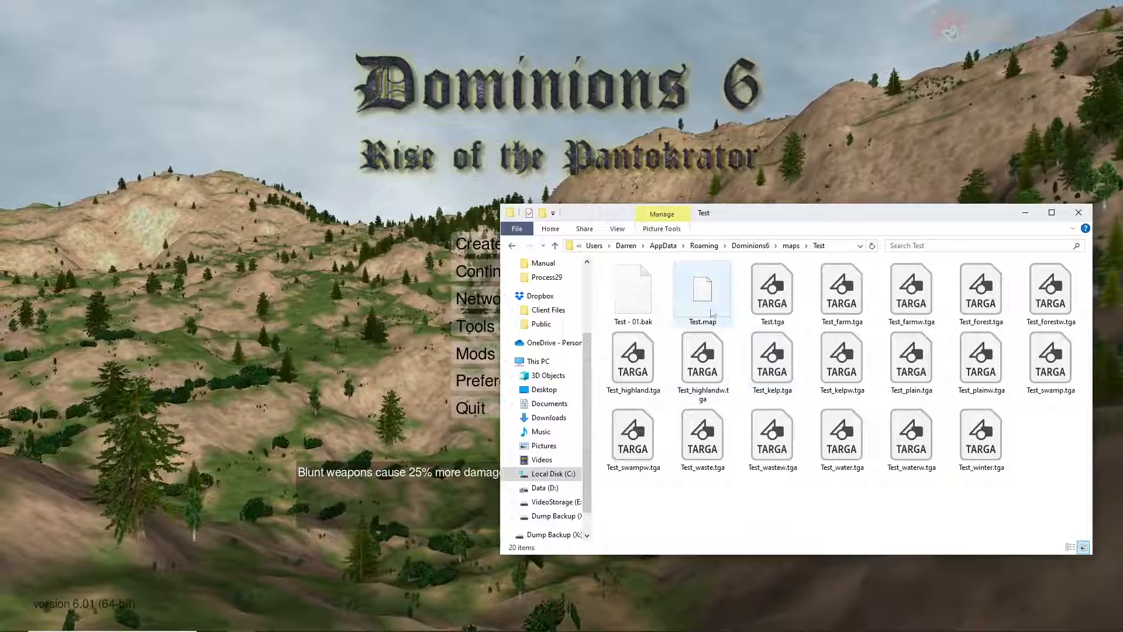
{"action": "left_click", "coordinate": [711, 306]}
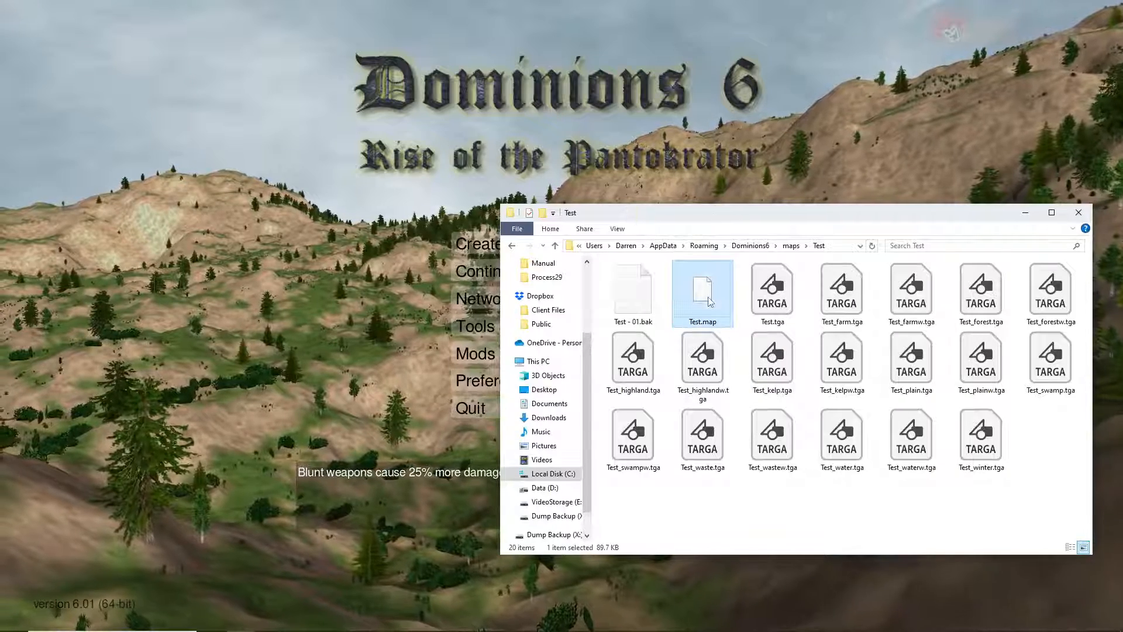
{"action": "key", "text": "ctrl+c"}
{"action": "key", "text": "ctrl+v"}
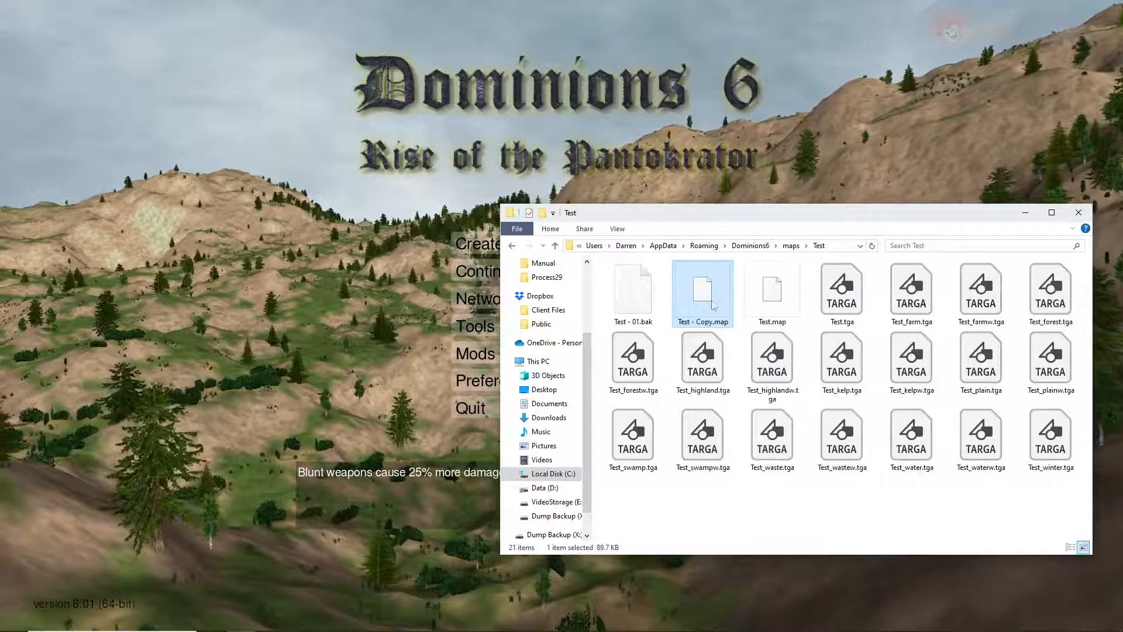
Rename the copied map file as "Test - 02.bak" and accept the extension change
{"action": "left_click", "coordinate": [701, 322]}
{"action": "left_click", "coordinate": [698, 321]}
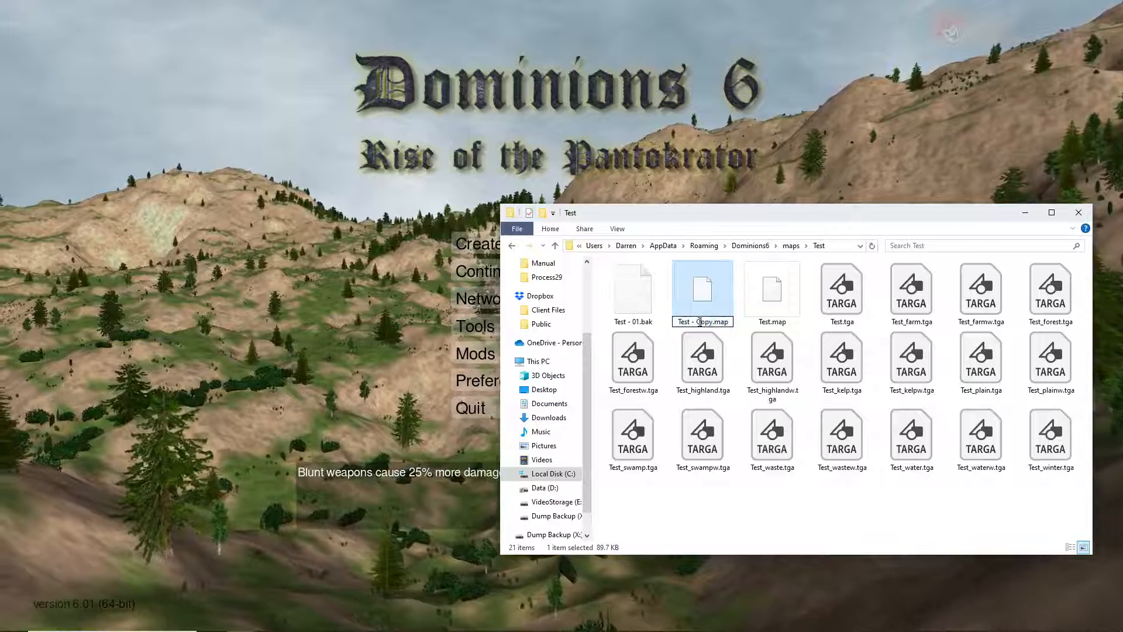
{"action": "left_click_drag", "start_coordinate": [720, 321], "coordinate": [731, 321]}
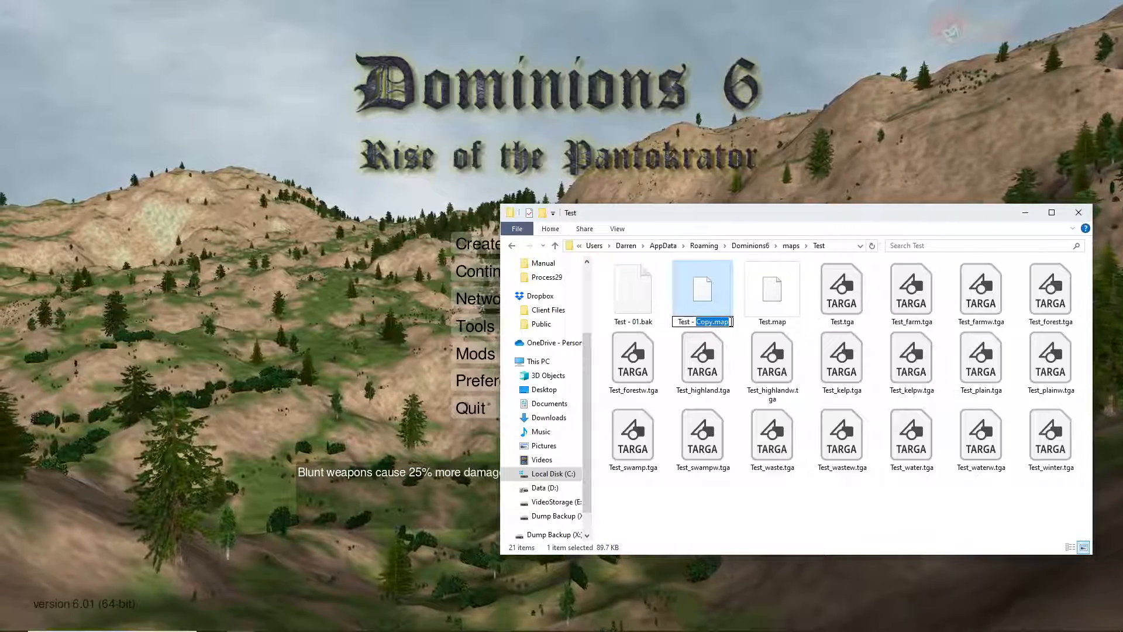
{"action": "type", "text": "02."}
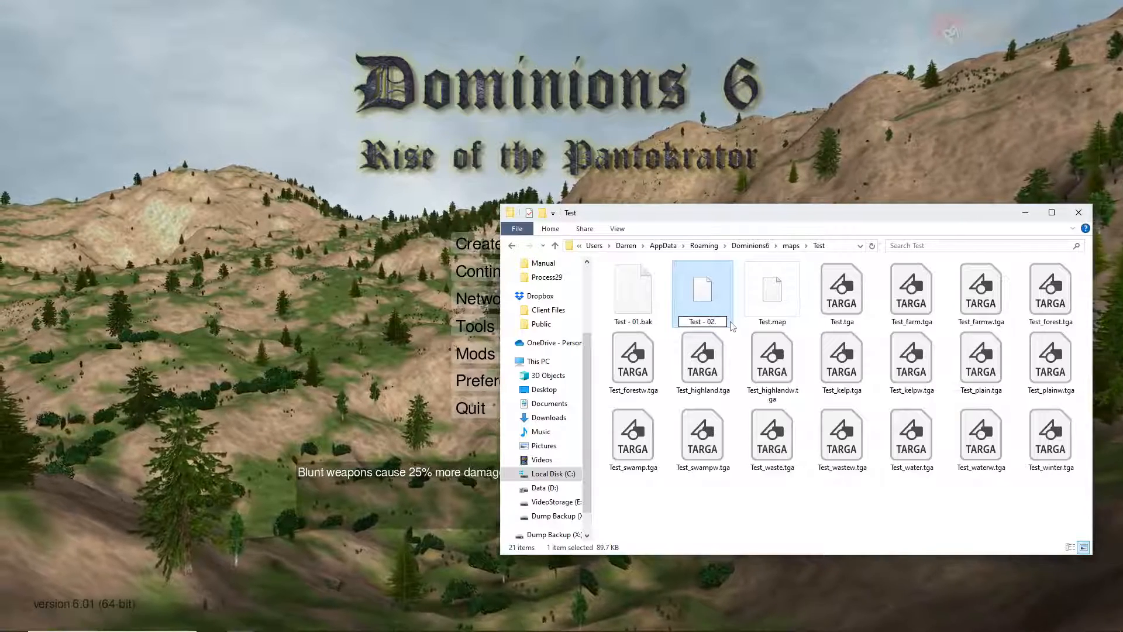
{"action": "type", "text": "bak"}
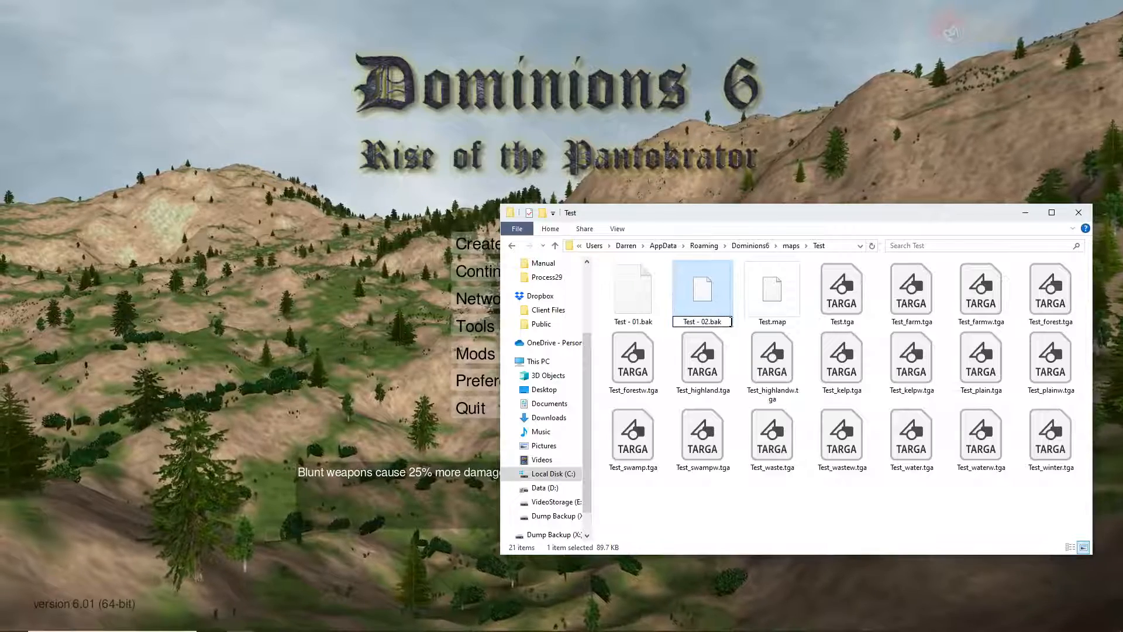
{"action": "key", "text": "Return"}
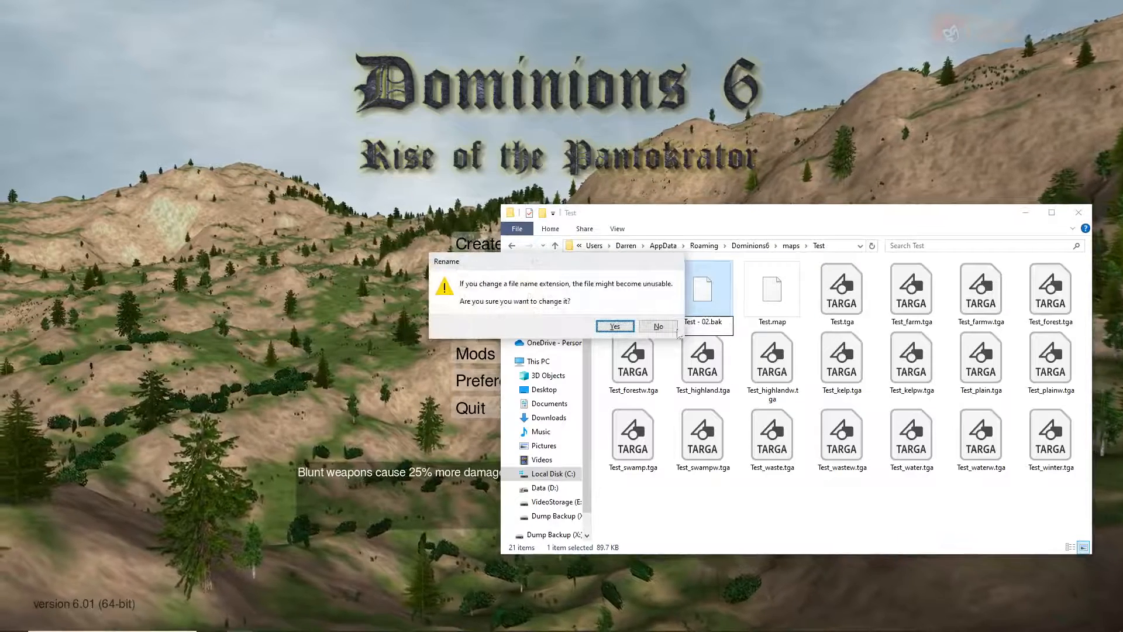
{"action": "left_click", "coordinate": [616, 326]}
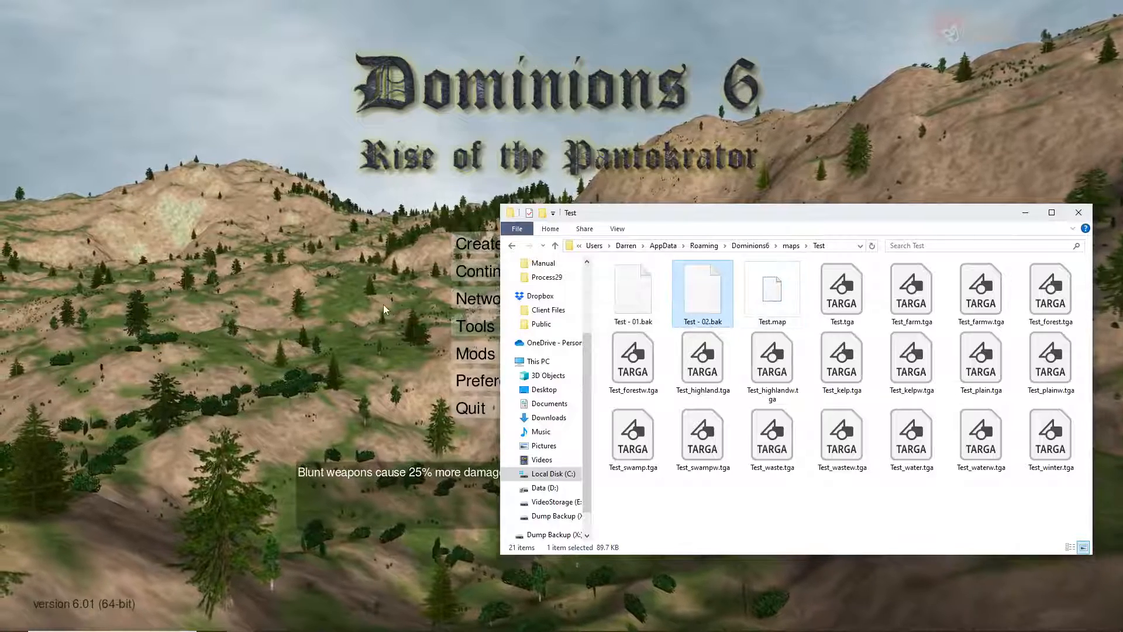
Return to Dominions 6 and start creating a world that uses the loaded map Test Map
{"action": "left_click", "coordinate": [377, 322]}
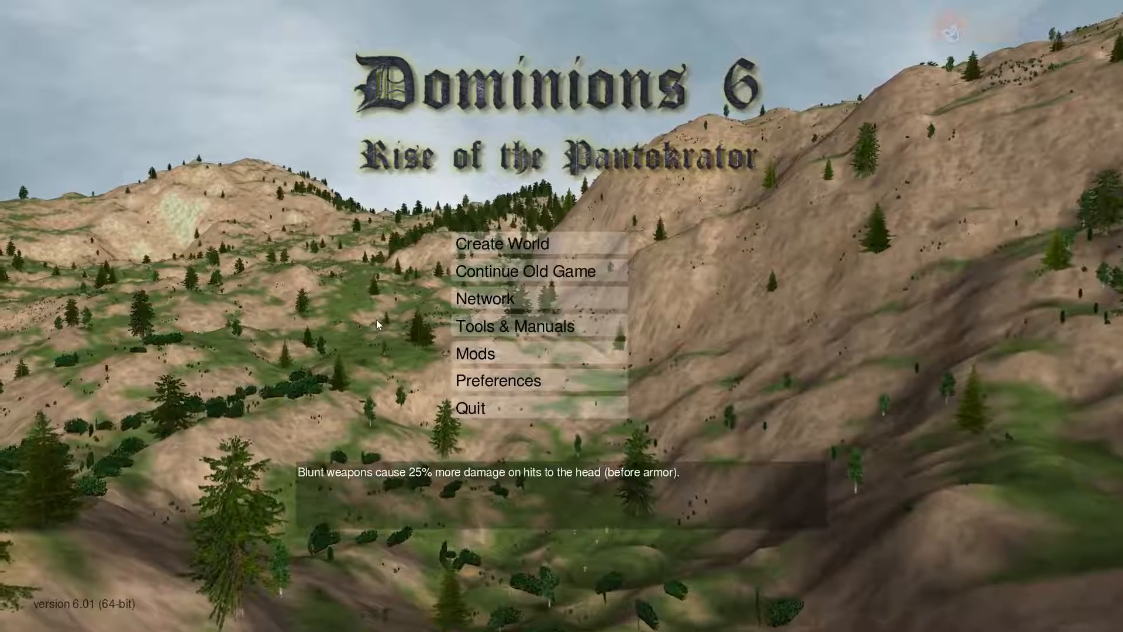
{"action": "left_click", "coordinate": [503, 244]}
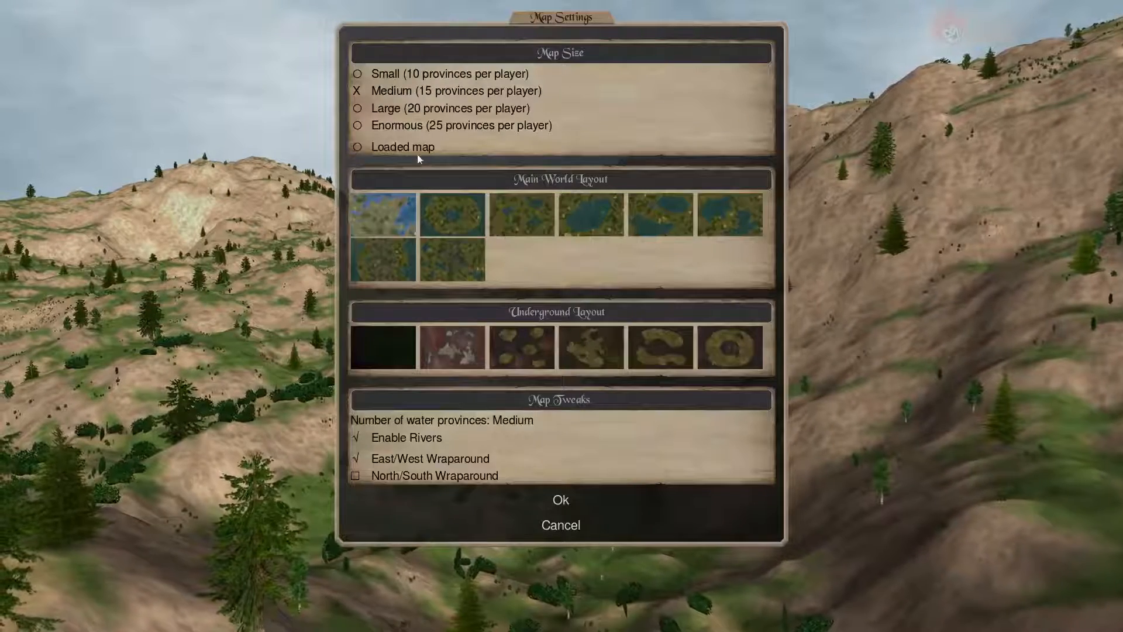
{"action": "left_click", "coordinate": [396, 147]}
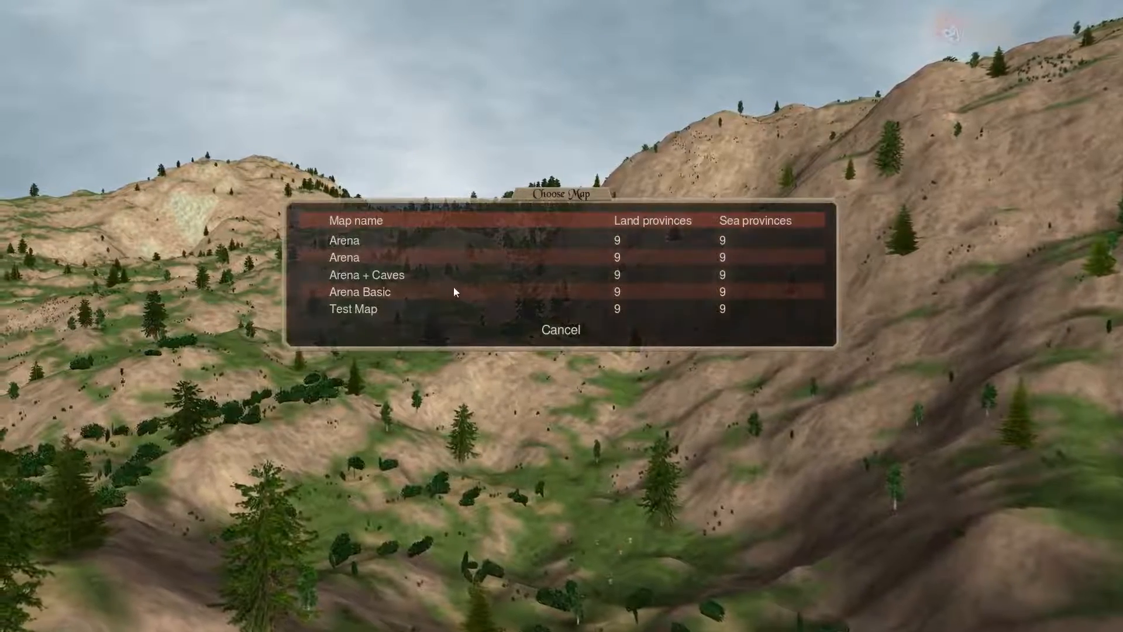
{"action": "left_click", "coordinate": [352, 309]}
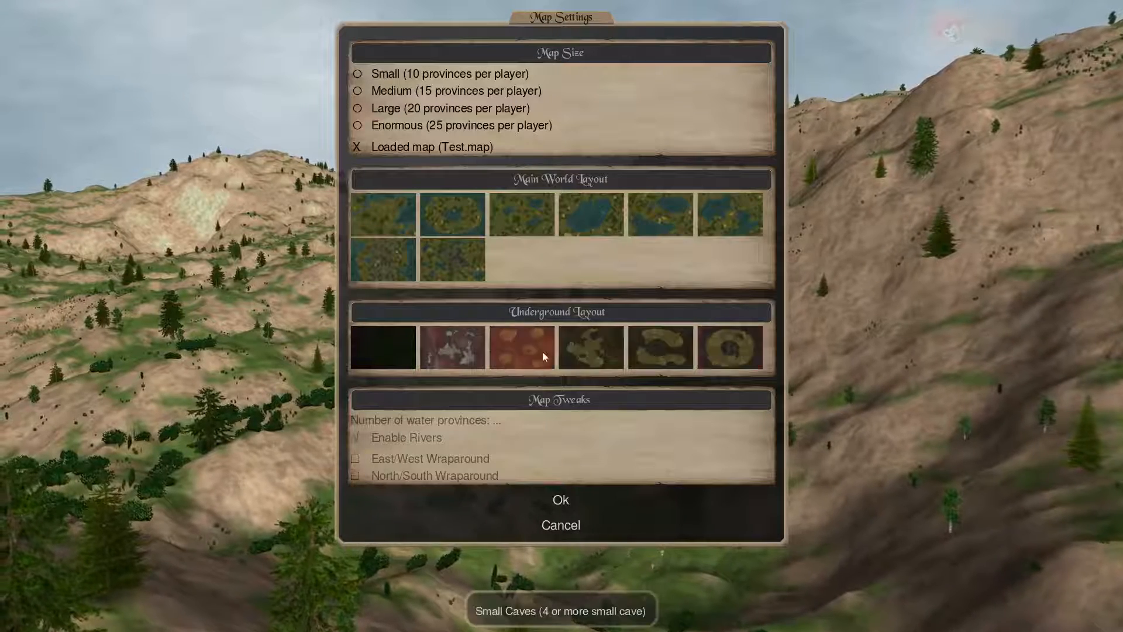
{"action": "left_click", "coordinate": [566, 503]}
Name the game Test and accept Middle Ages as its era
{"action": "type", "text": "T"}
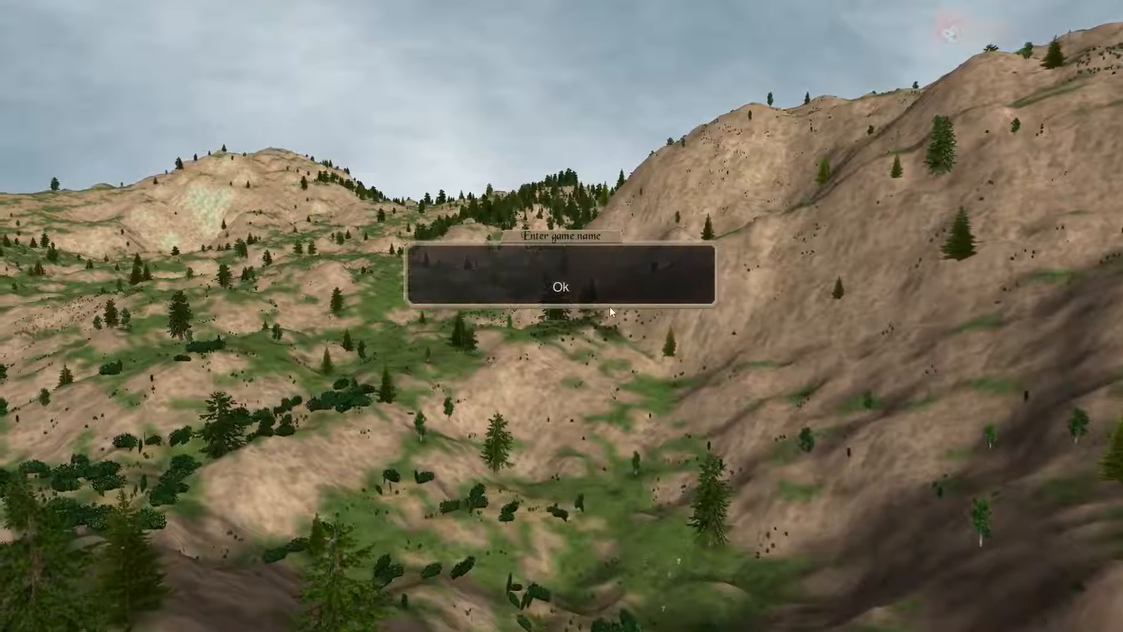
{"action": "type", "text": "est"}
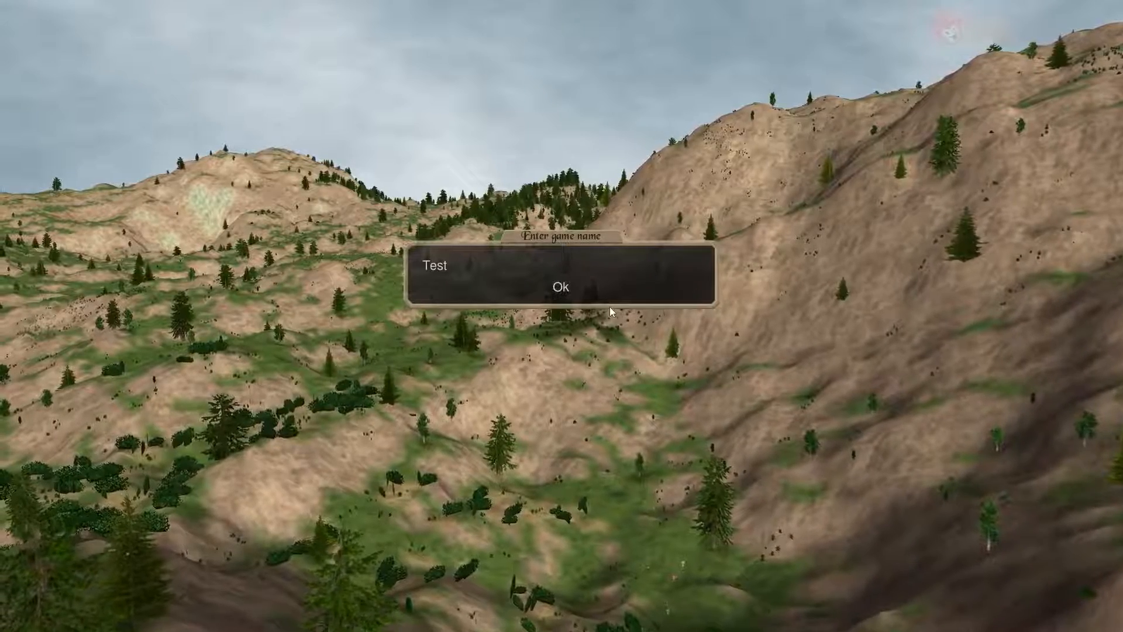
{"action": "left_click", "coordinate": [560, 286]}
{"action": "left_click", "coordinate": [561, 284]}
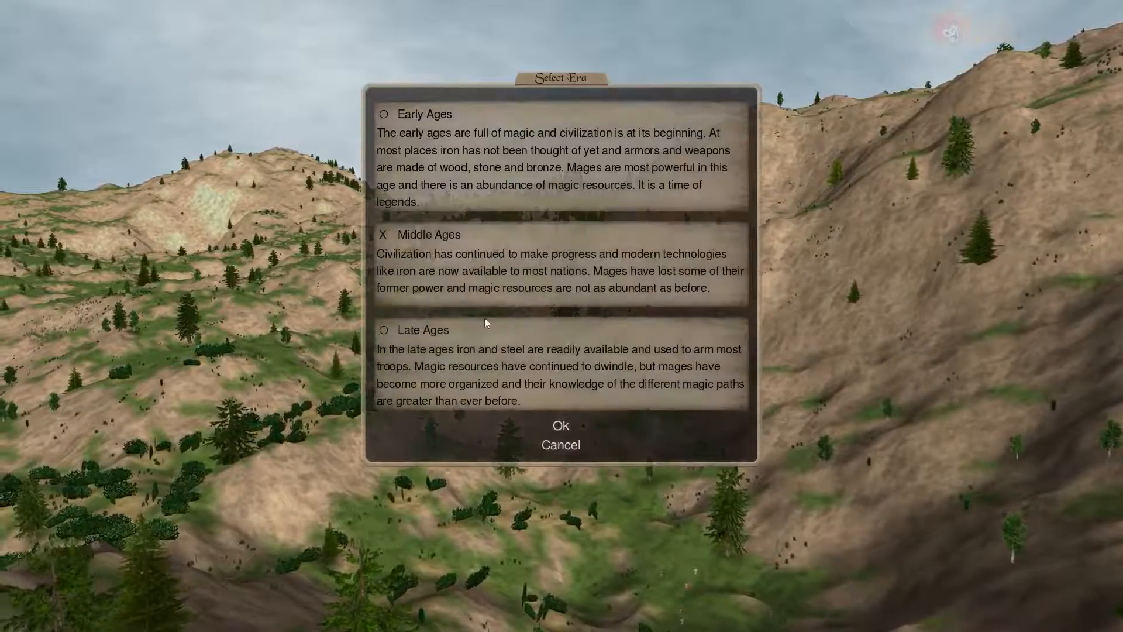
{"action": "left_click", "coordinate": [561, 425]}
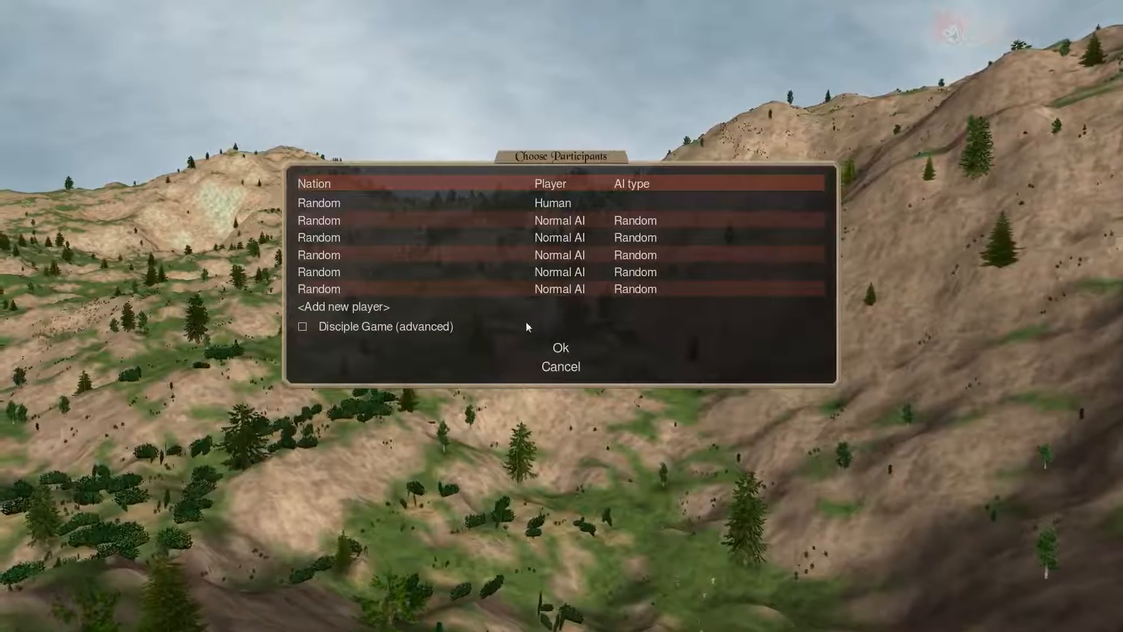
Try to create the game with the six default random participants and the unmodified pretender god of Uruk
{"action": "left_click", "coordinate": [556, 350]}
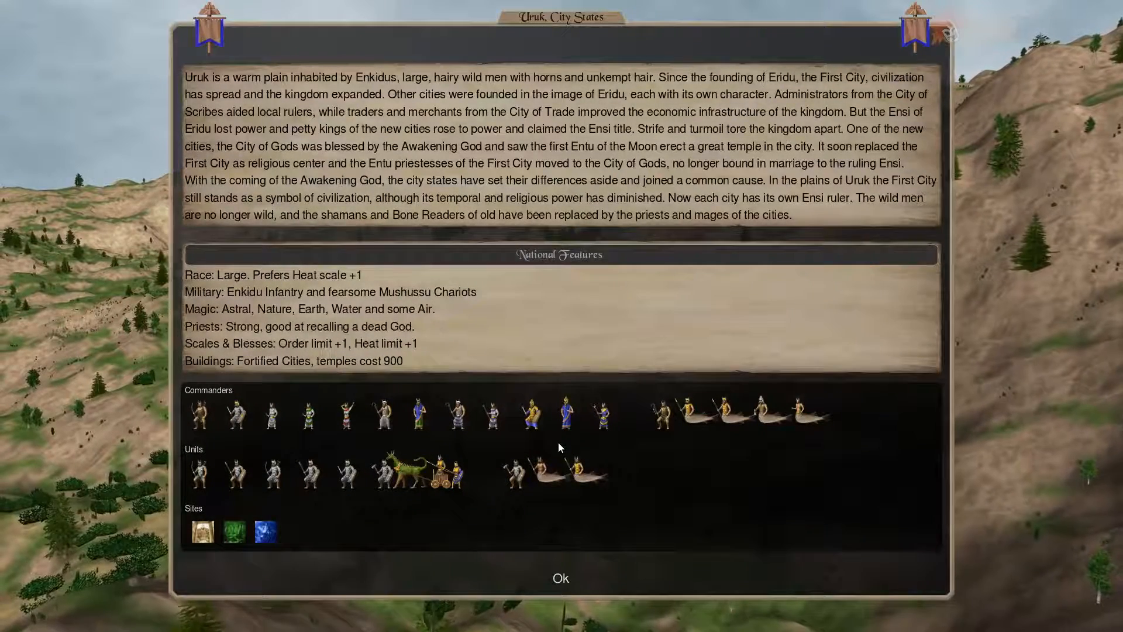
{"action": "left_click", "coordinate": [560, 577]}
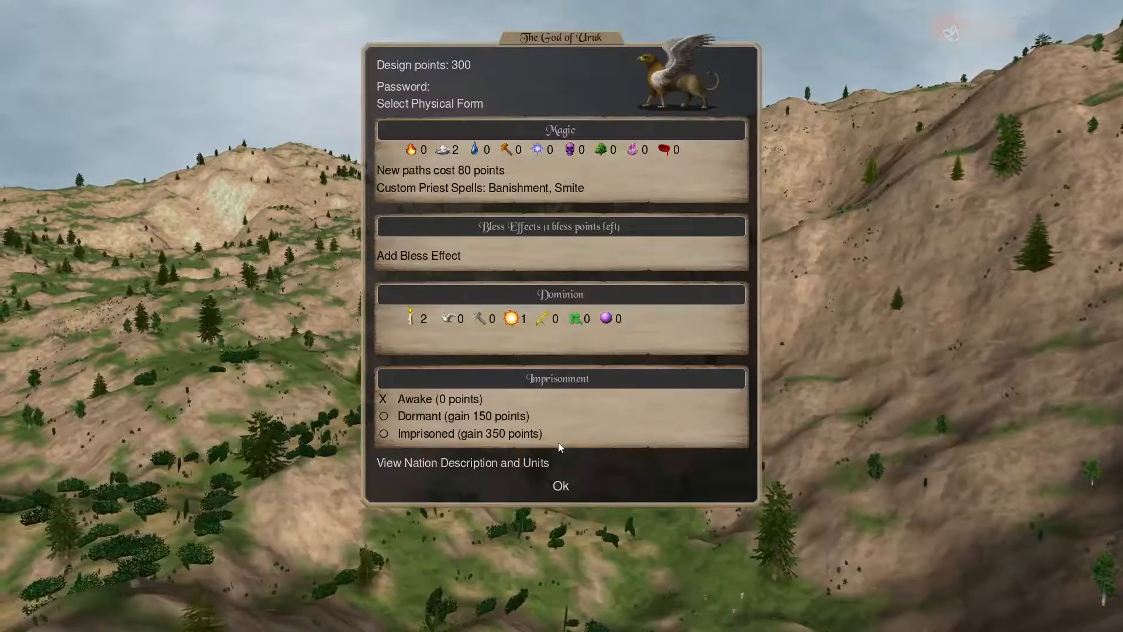
{"action": "left_click", "coordinate": [561, 486]}
{"action": "key", "text": "Escape"}
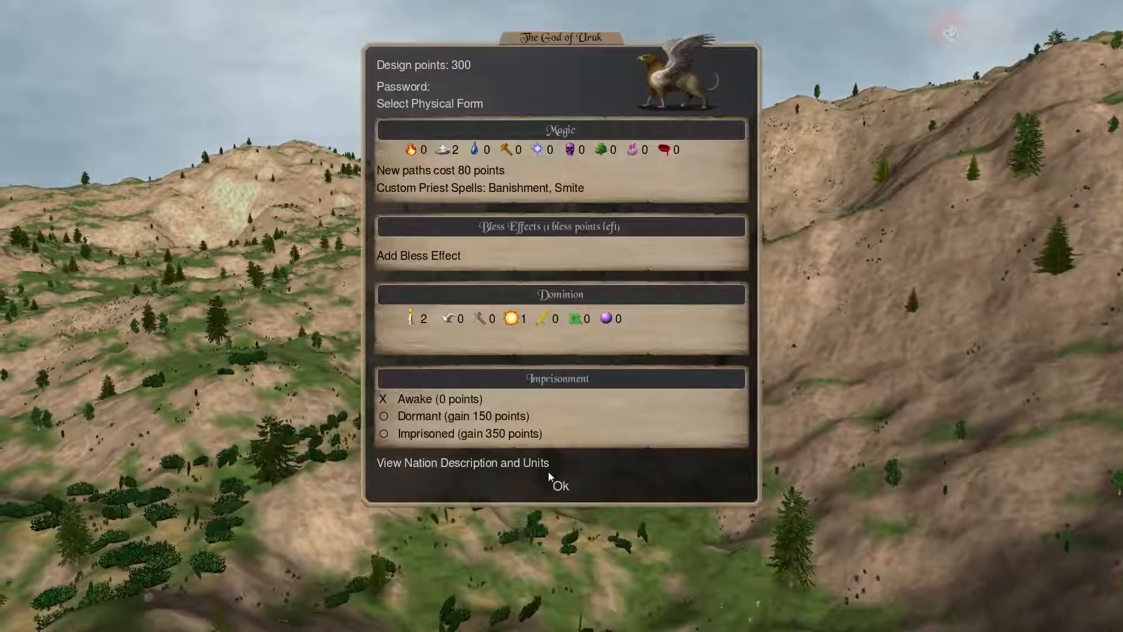
{"action": "left_click", "coordinate": [560, 486]}
{"action": "left_click", "coordinate": [561, 278]}
{"action": "left_click", "coordinate": [562, 278]}
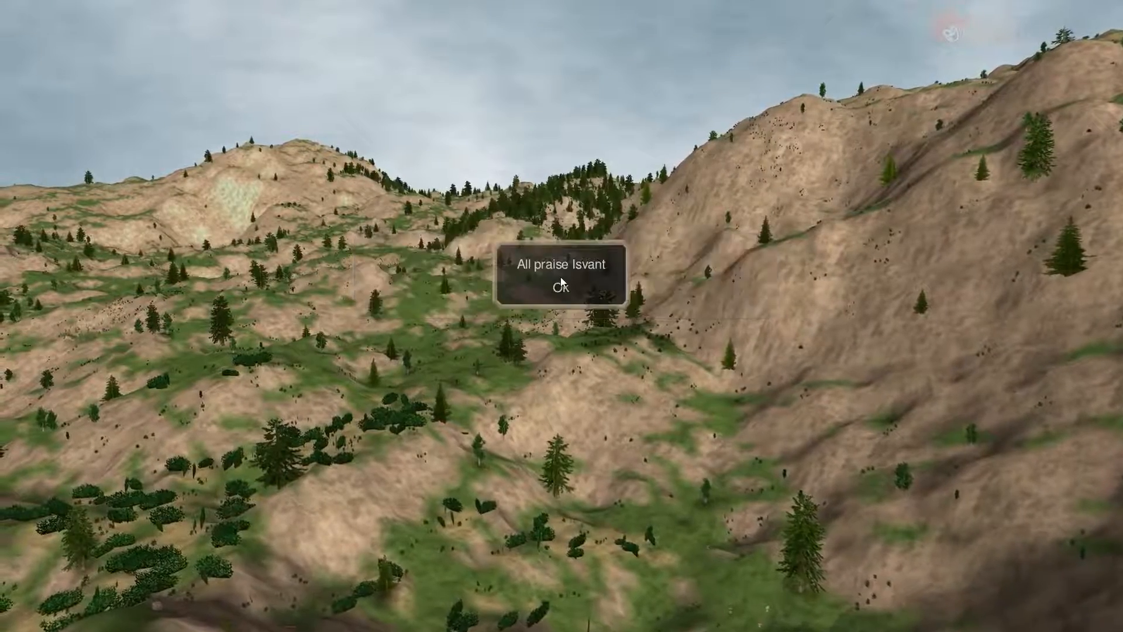
{"action": "left_click", "coordinate": [560, 285]}
{"action": "left_click", "coordinate": [562, 544]}
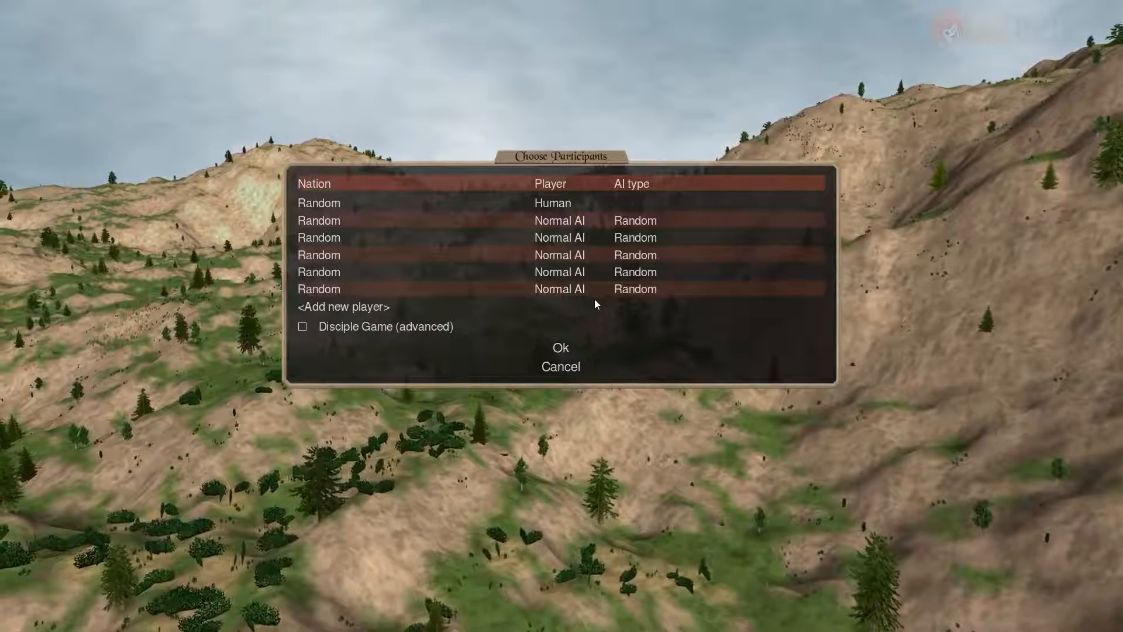
Remove three participants from the end of the list, leaving one human and two Normal AI players
{"action": "left_click", "coordinate": [567, 288]}
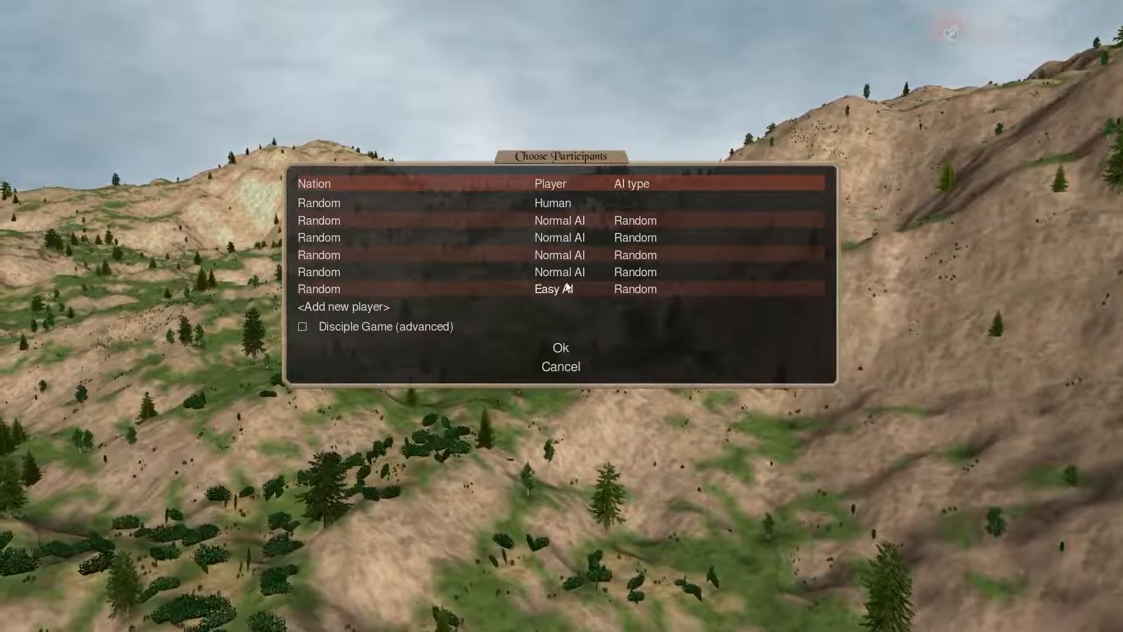
{"action": "left_click", "coordinate": [564, 289]}
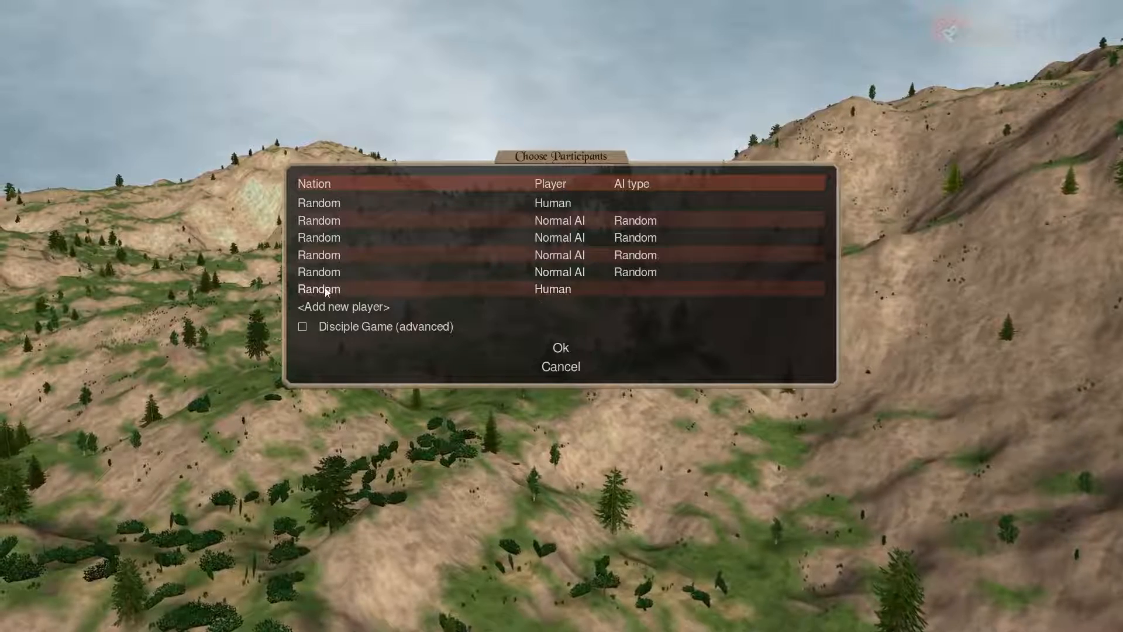
{"action": "key", "text": "Delete"}
{"action": "key", "text": "Delete"}
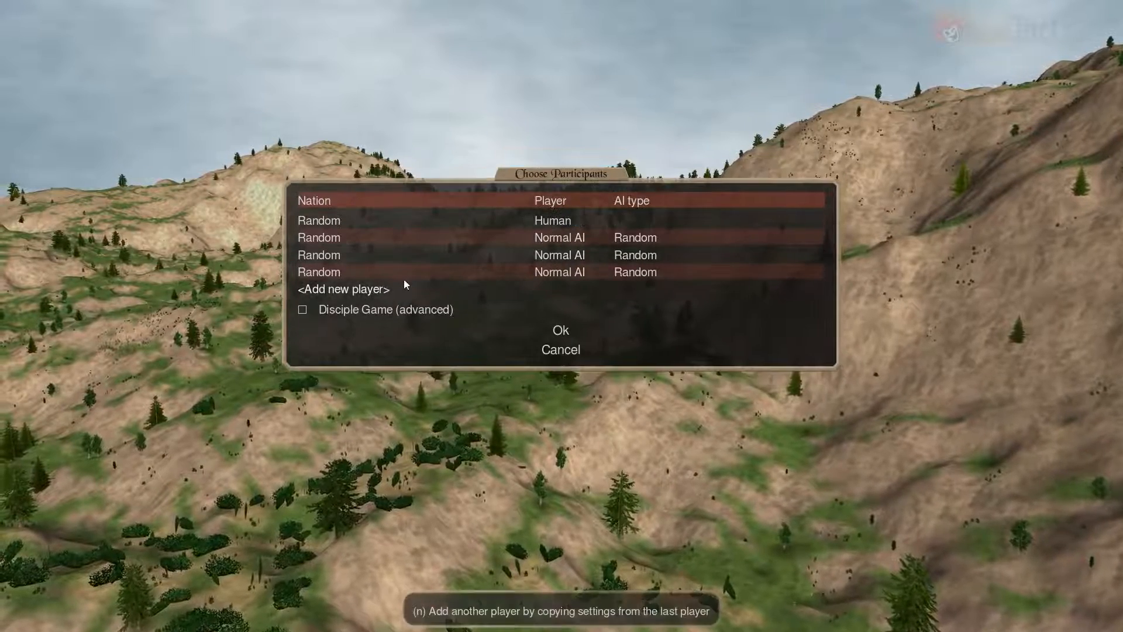
{"action": "key", "text": "Delete"}
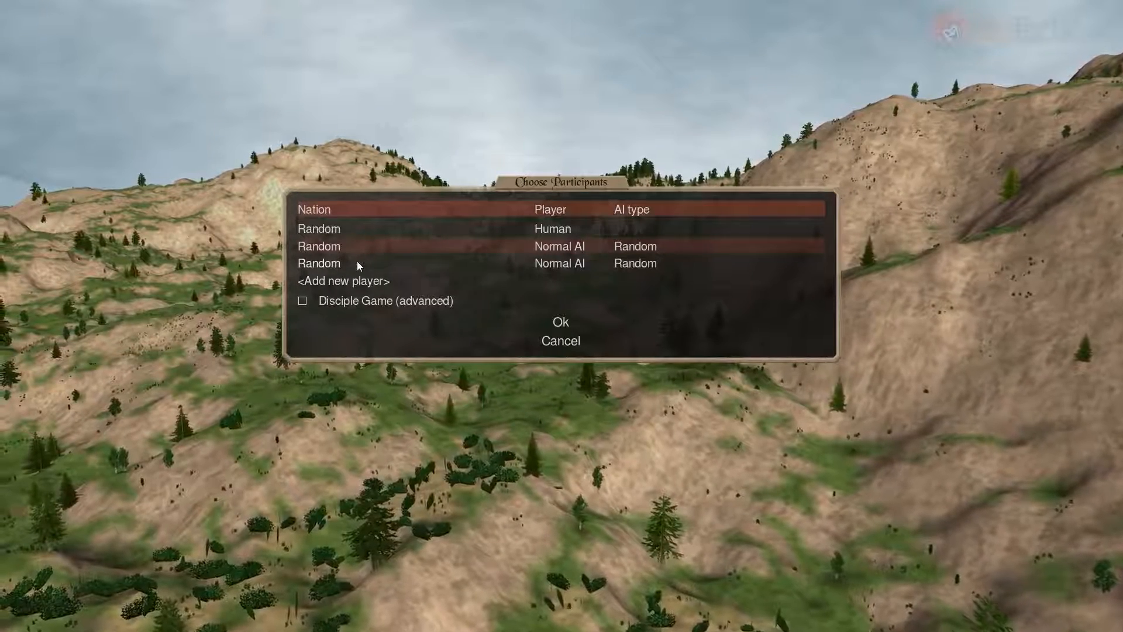
Set the last AI player to a random water nation and the other AI player to a random land nation
{"action": "left_click", "coordinate": [331, 266]}
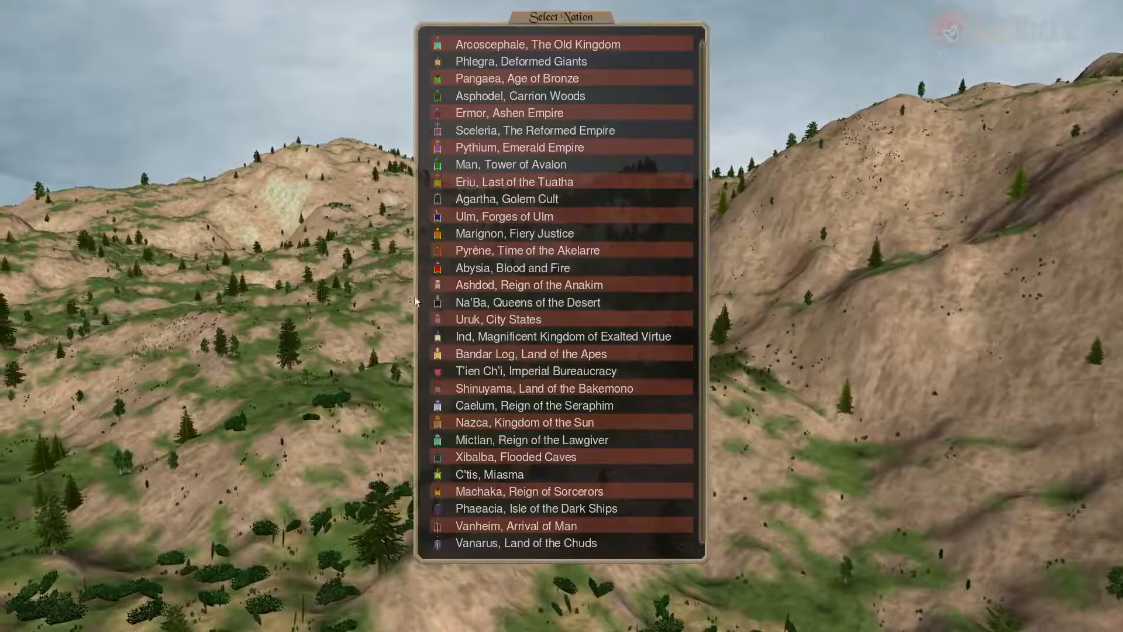
{"action": "scroll", "coordinate": [529, 494], "scroll_direction": "down", "scroll_amount": 4}
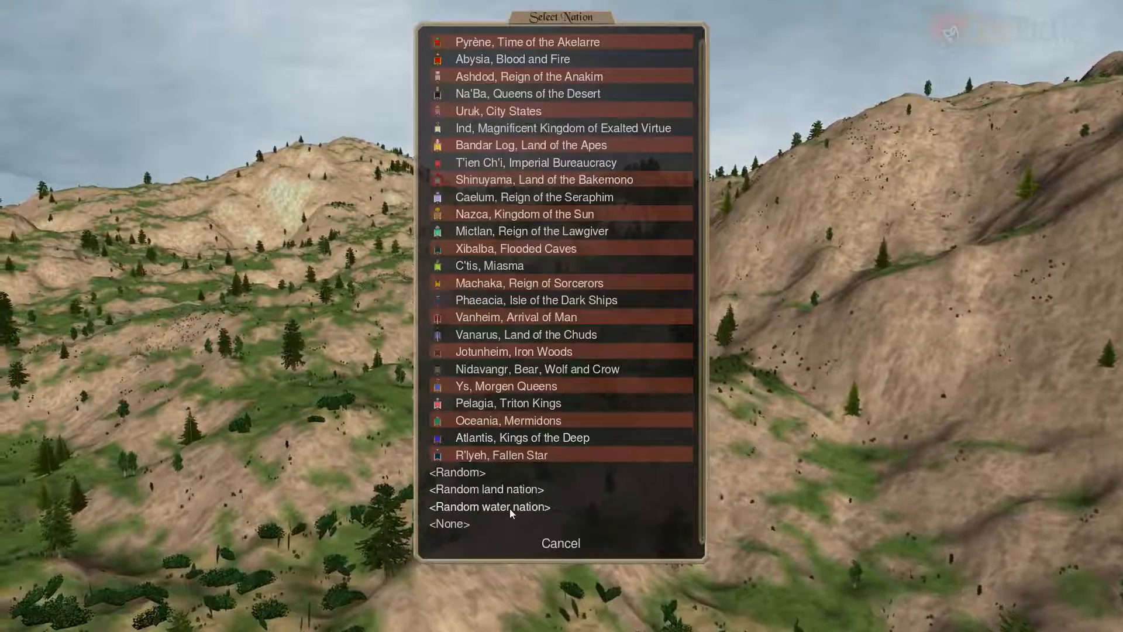
{"action": "left_click", "coordinate": [510, 508]}
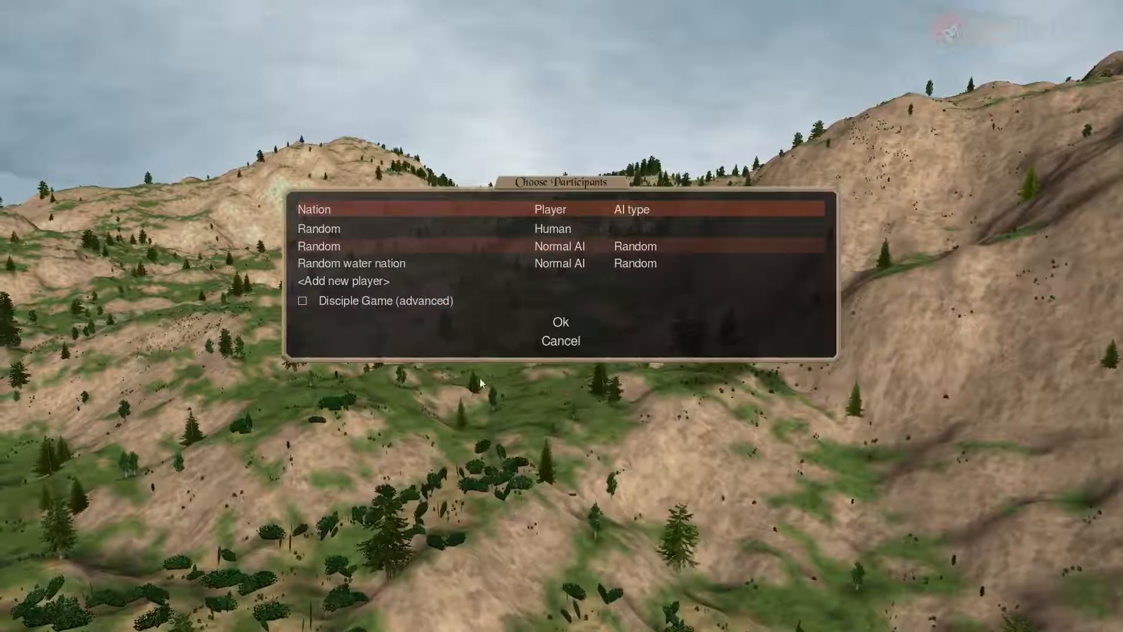
{"action": "left_click", "coordinate": [331, 248]}
{"action": "scroll", "coordinate": [541, 509], "scroll_direction": "down", "scroll_amount": 4}
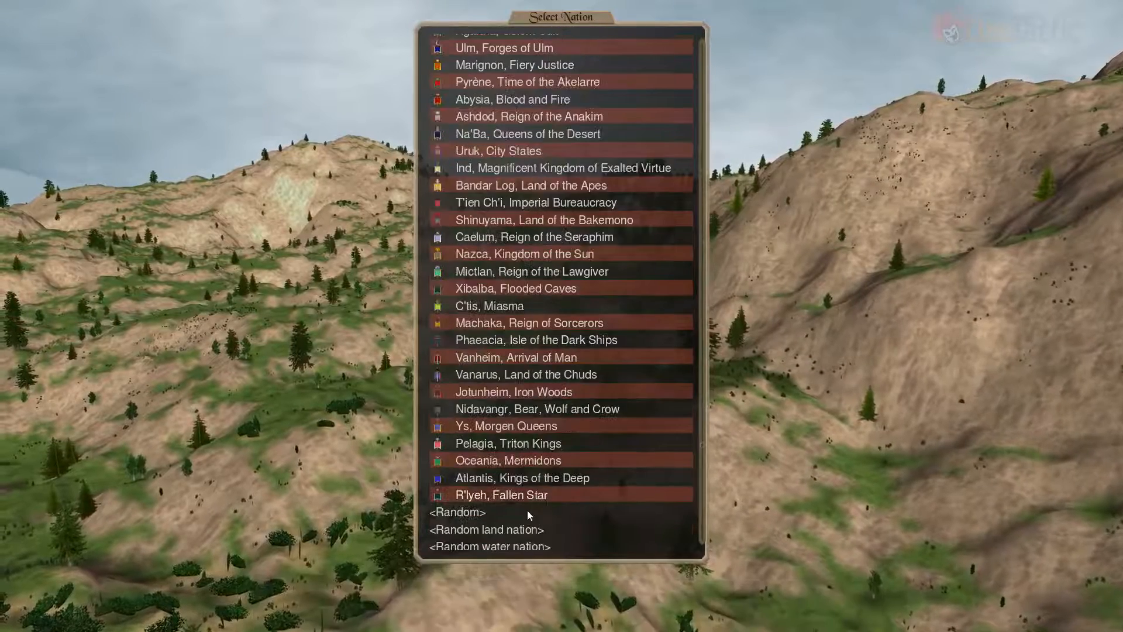
{"action": "left_click", "coordinate": [504, 529]}
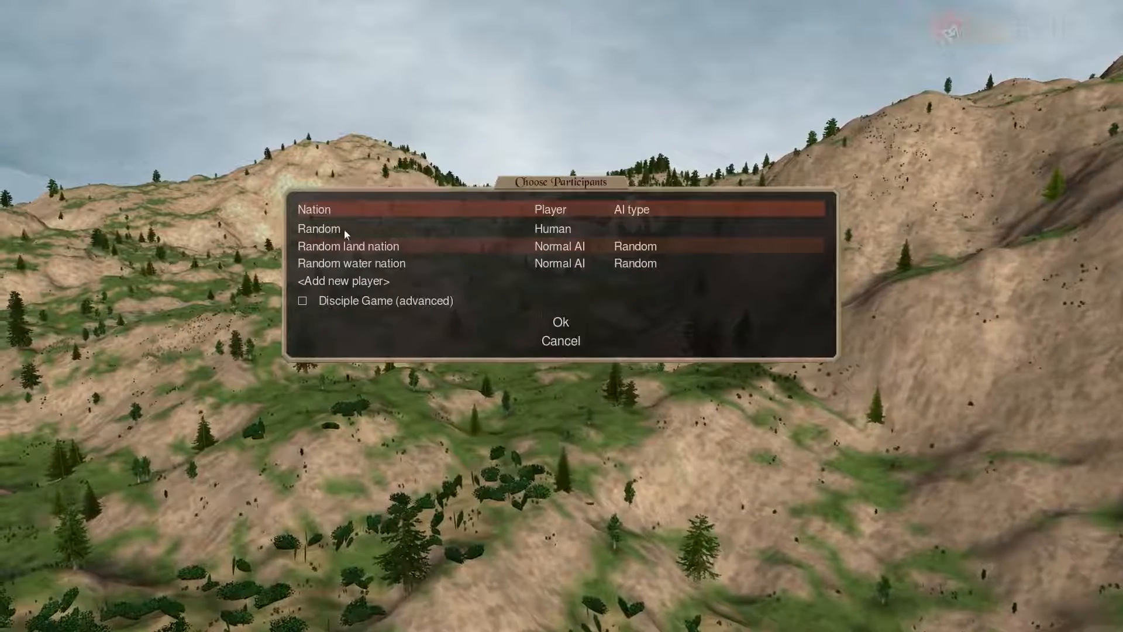
Set the human player's nation to Pangaea, Age of Bronze, accept the participants and proceed to its pretender god
{"action": "left_click", "coordinate": [327, 229]}
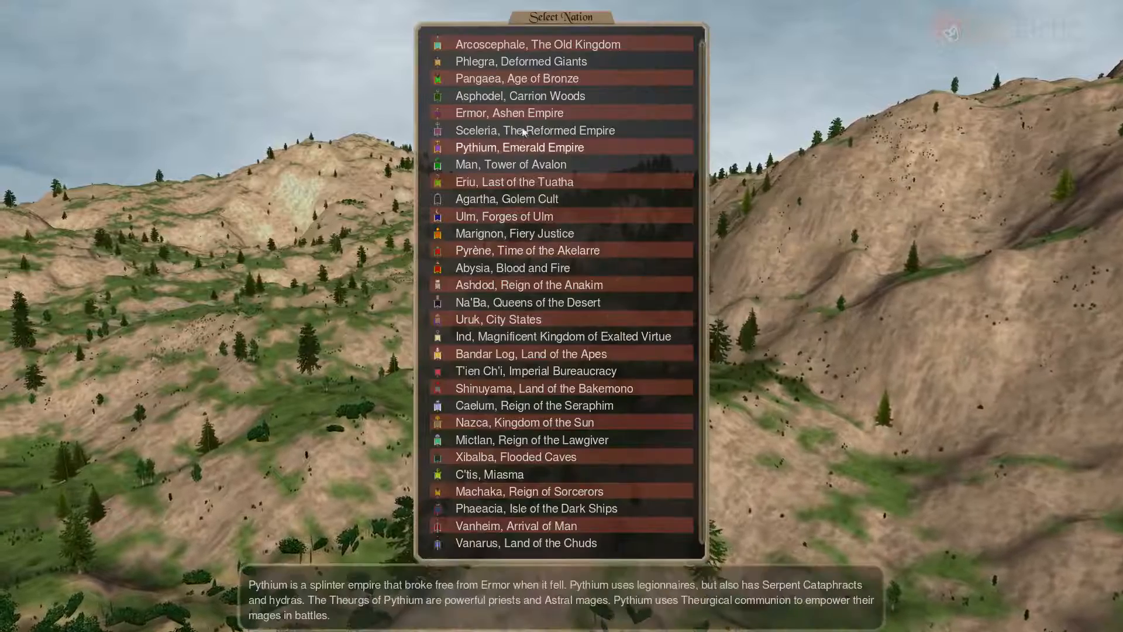
{"action": "left_click", "coordinate": [479, 78]}
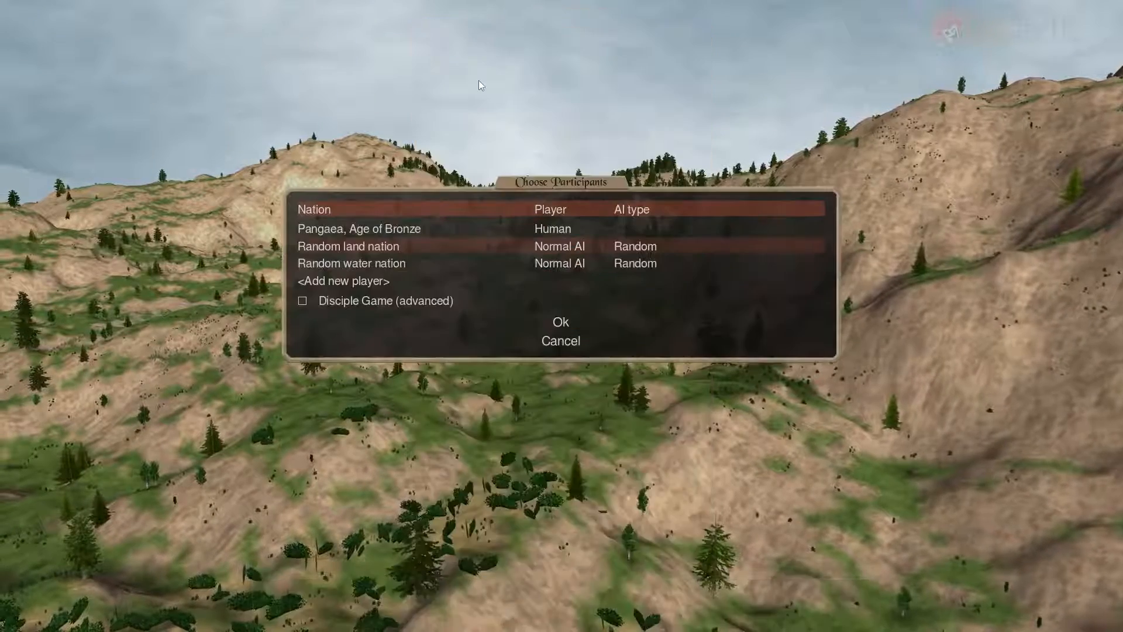
{"action": "left_click", "coordinate": [563, 322]}
{"action": "left_click", "coordinate": [570, 497]}
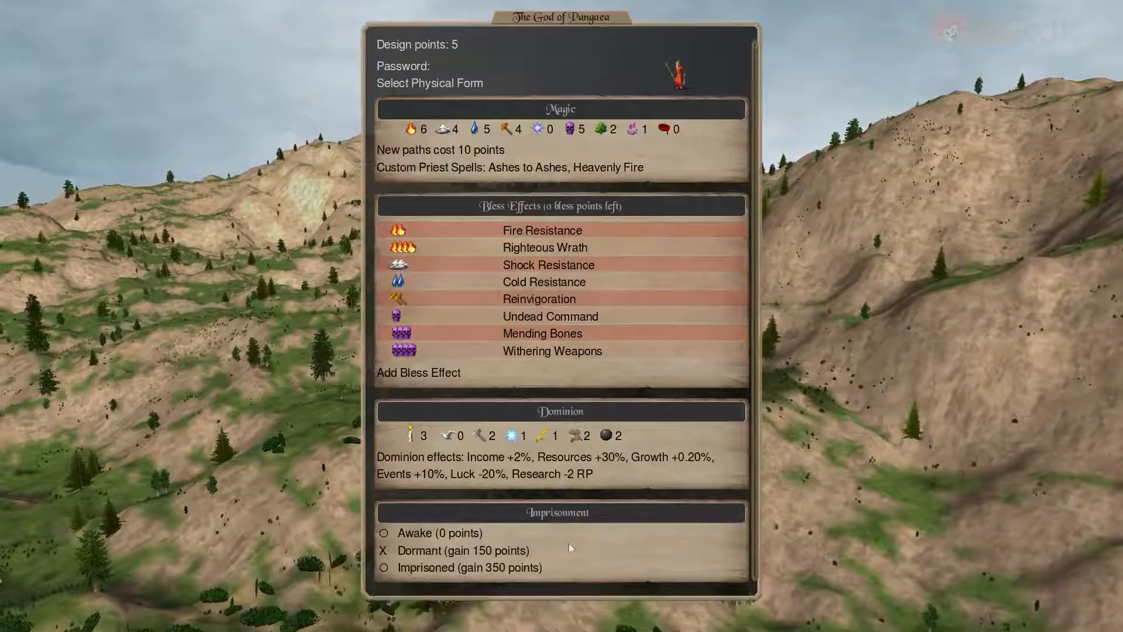
Accept the Pangaea pretender god and the default game settings, start the game and dismiss the opening messages
{"action": "scroll", "coordinate": [569, 543], "scroll_direction": "down", "scroll_amount": 1}
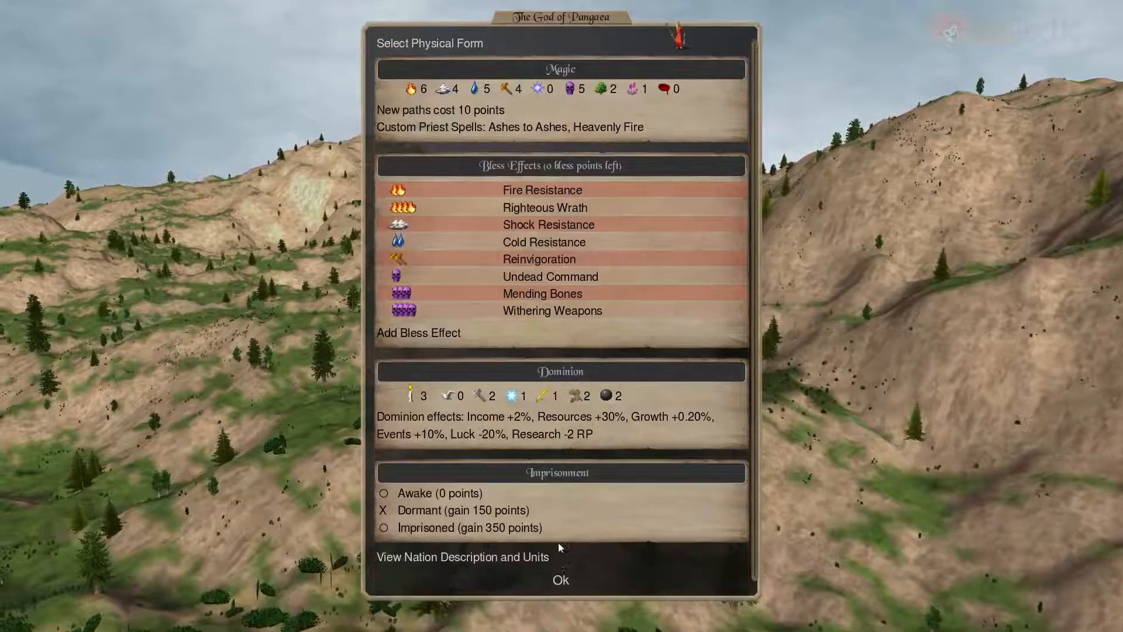
{"action": "left_click", "coordinate": [560, 579]}
{"action": "left_click", "coordinate": [563, 278]}
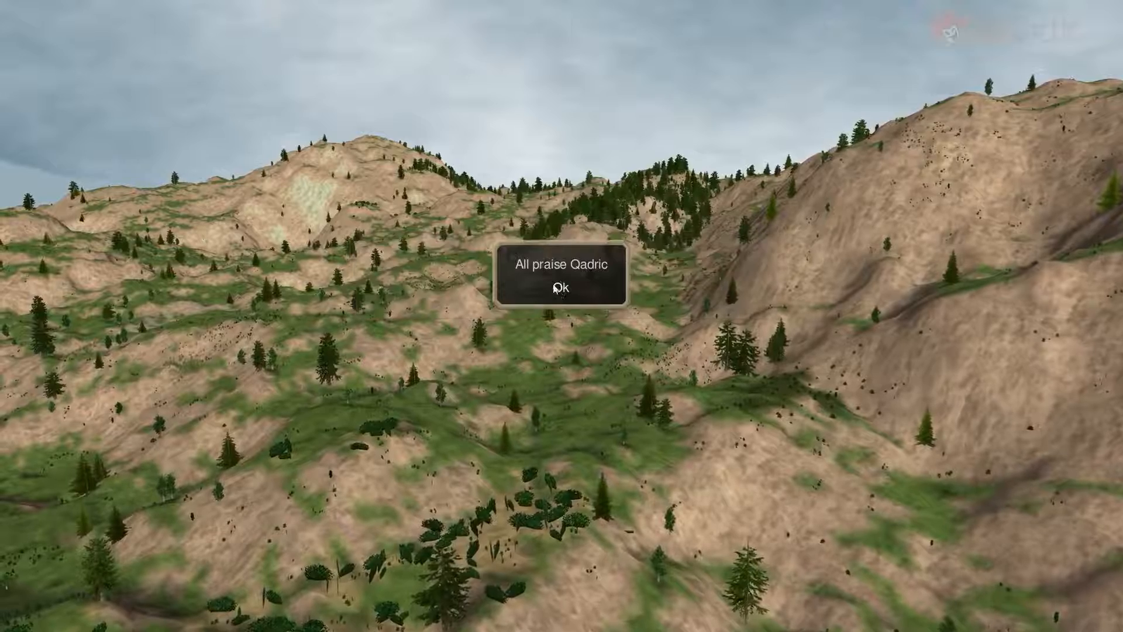
{"action": "left_click", "coordinate": [561, 287]}
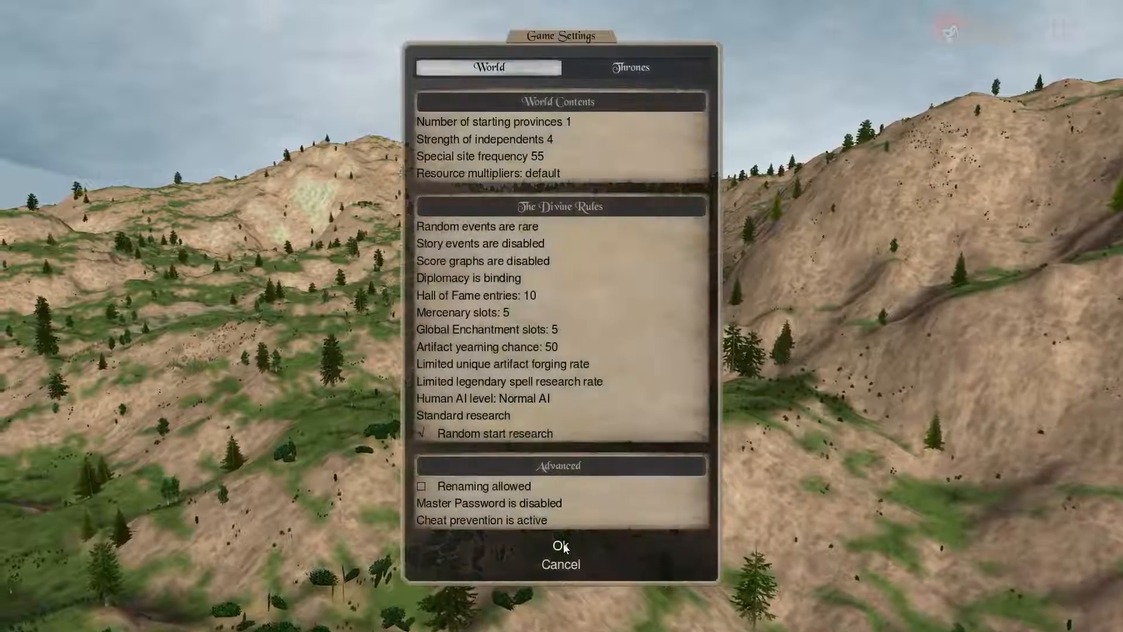
{"action": "left_click", "coordinate": [561, 545]}
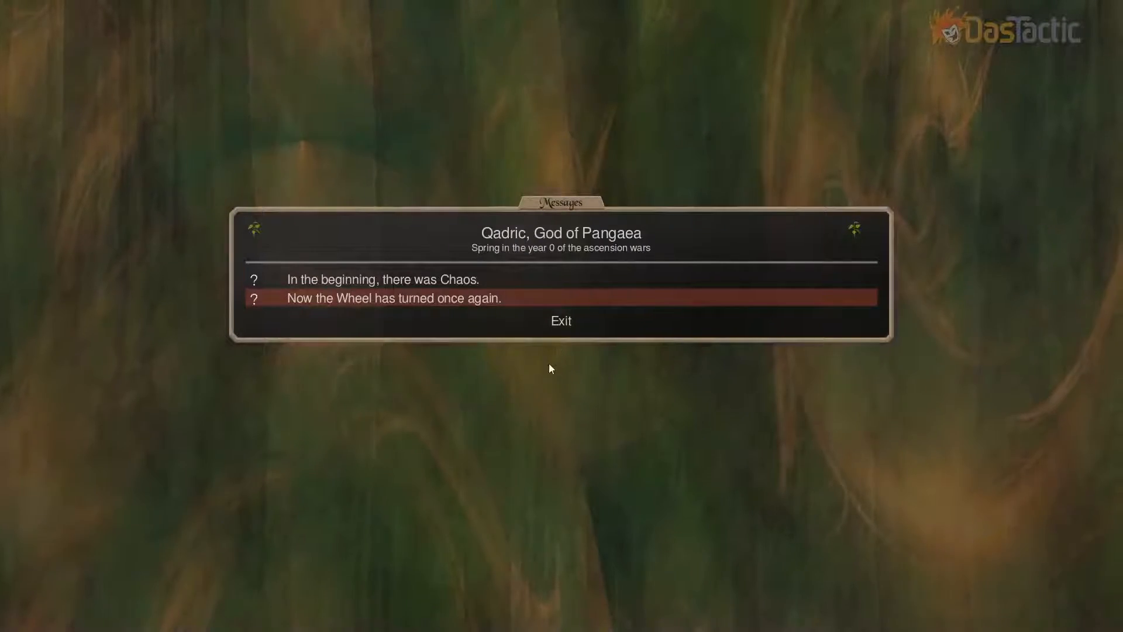
{"action": "left_click", "coordinate": [562, 326]}
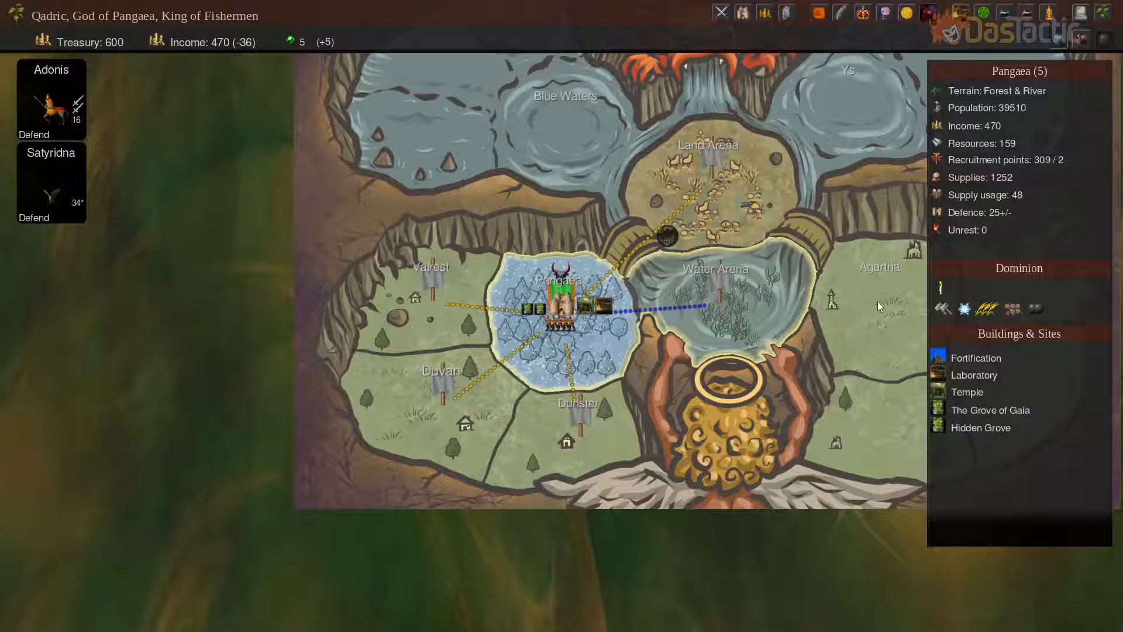
Inspect the terrain and neighbour links of the Valrest, Dunster and Pangaea provinces on the game map
{"action": "scroll", "coordinate": [654, 322], "scroll_direction": "up", "scroll_amount": 2}
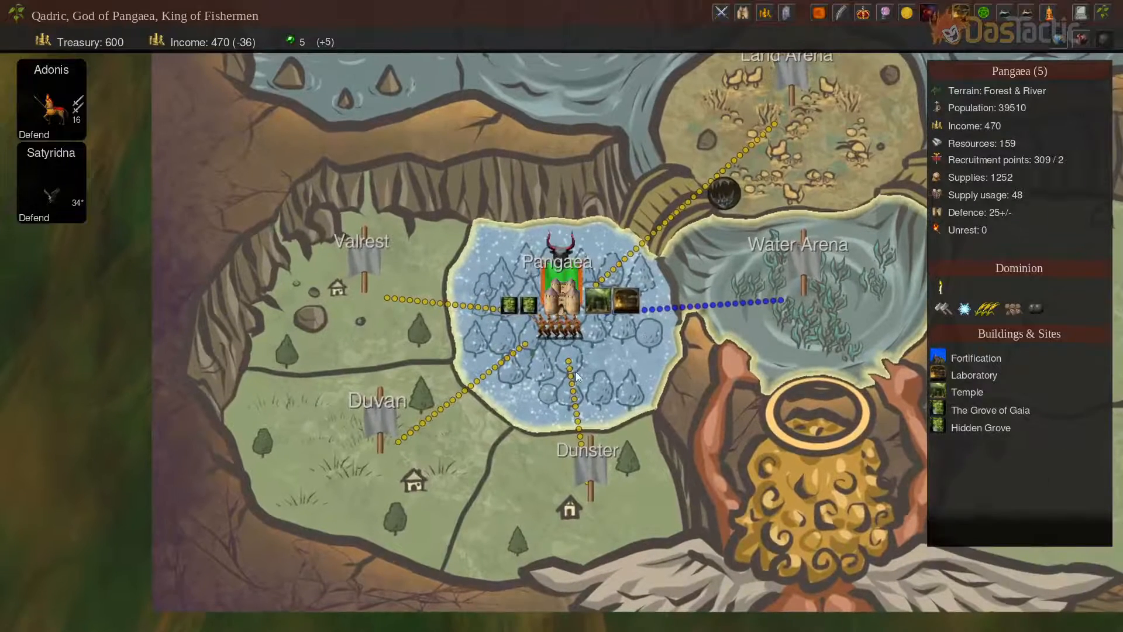
{"action": "left_click", "coordinate": [353, 305]}
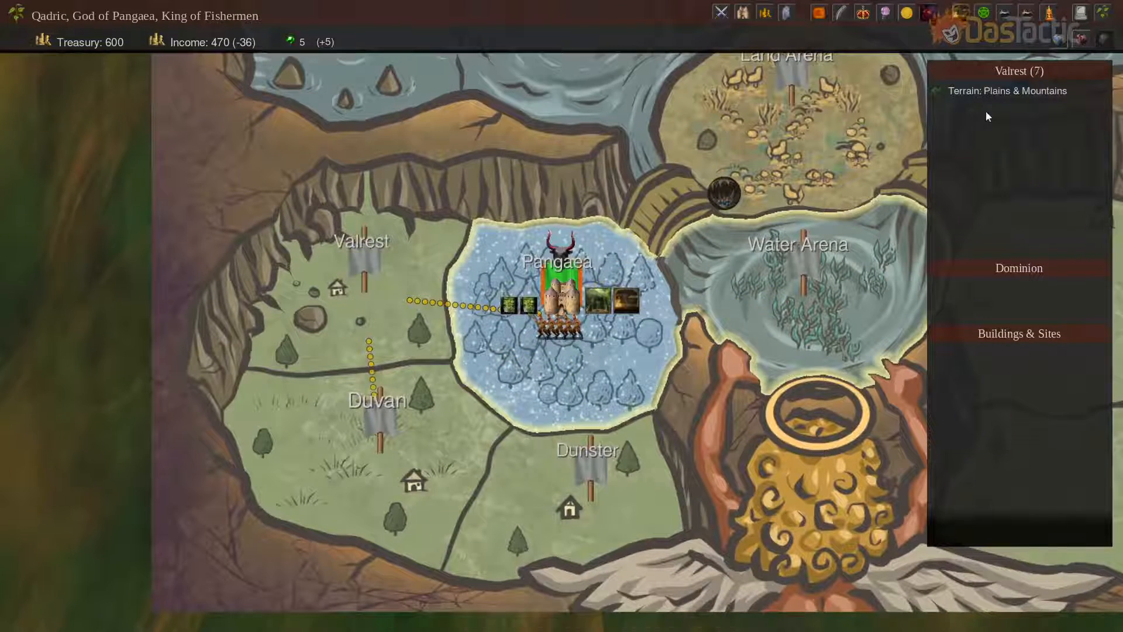
{"action": "left_click", "coordinate": [596, 485]}
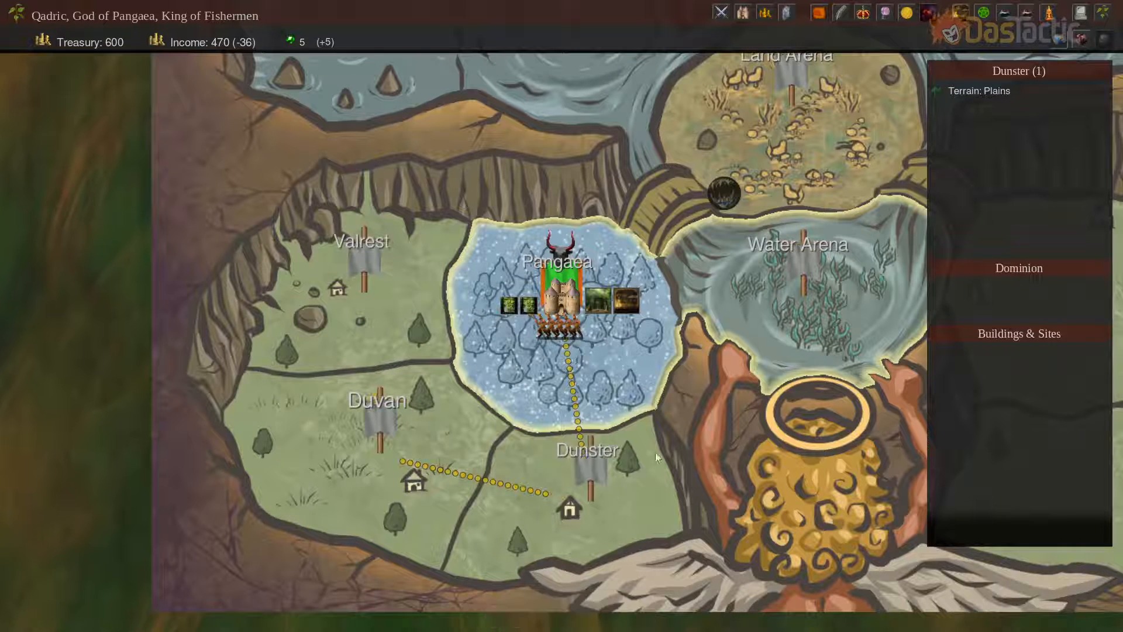
{"action": "key", "text": "Right"}
{"action": "key", "text": "Up"}
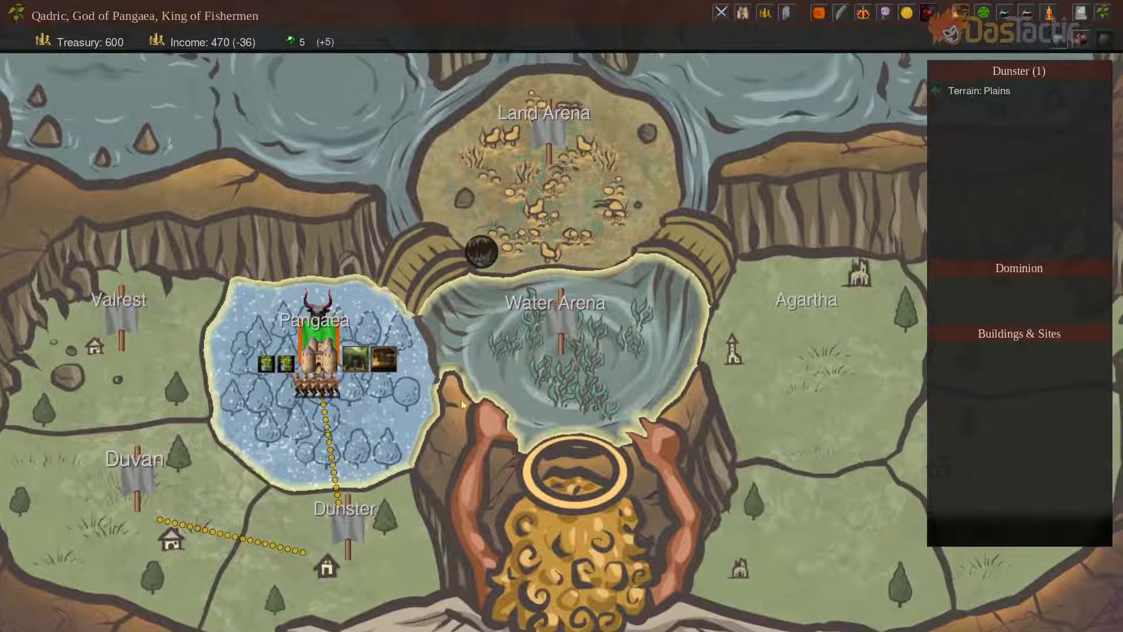
{"action": "left_click", "coordinate": [346, 397]}
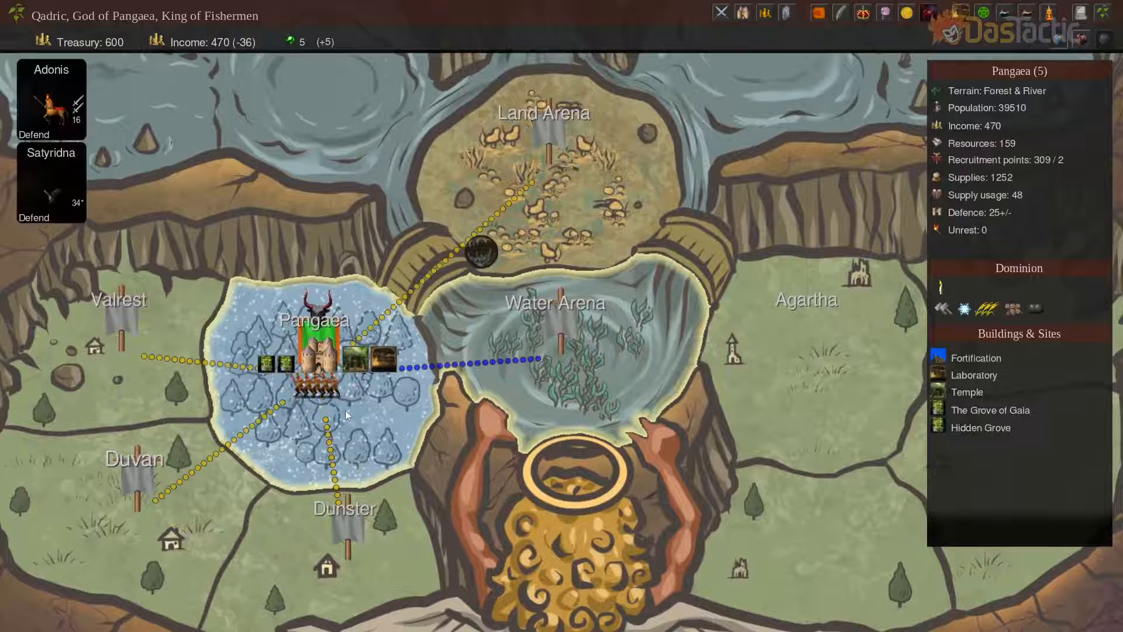
Check the terrain and neighbour links of Water Arena, Land Arena and Agartha
{"action": "left_click", "coordinate": [598, 342]}
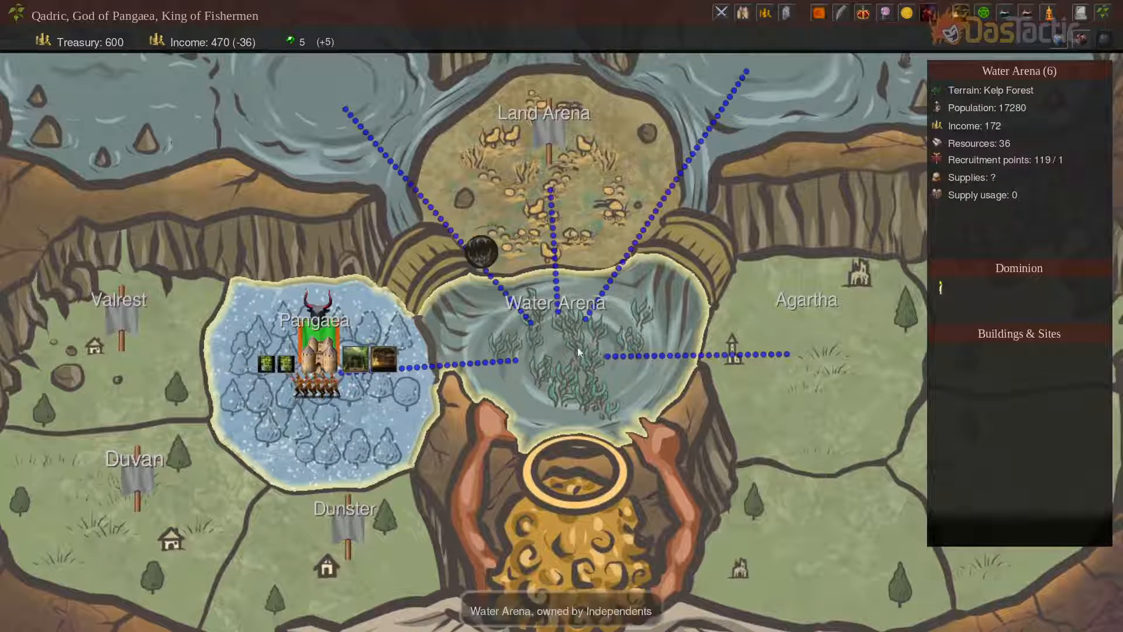
{"action": "left_click", "coordinate": [564, 206]}
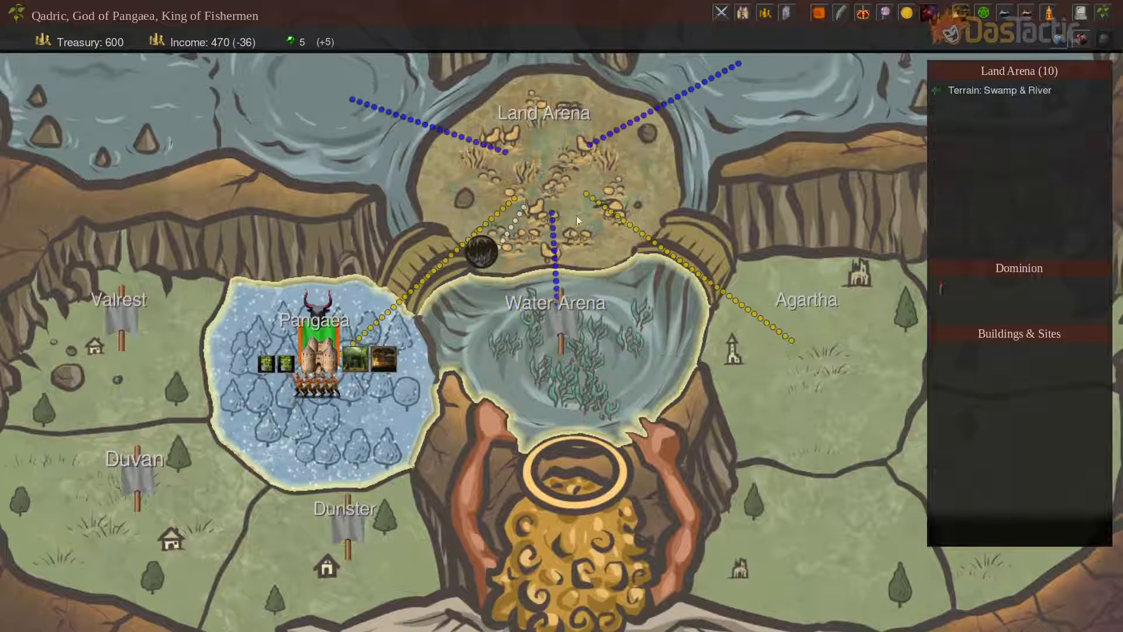
{"action": "left_click_drag", "start_coordinate": [646, 240], "coordinate": [650, 386]}
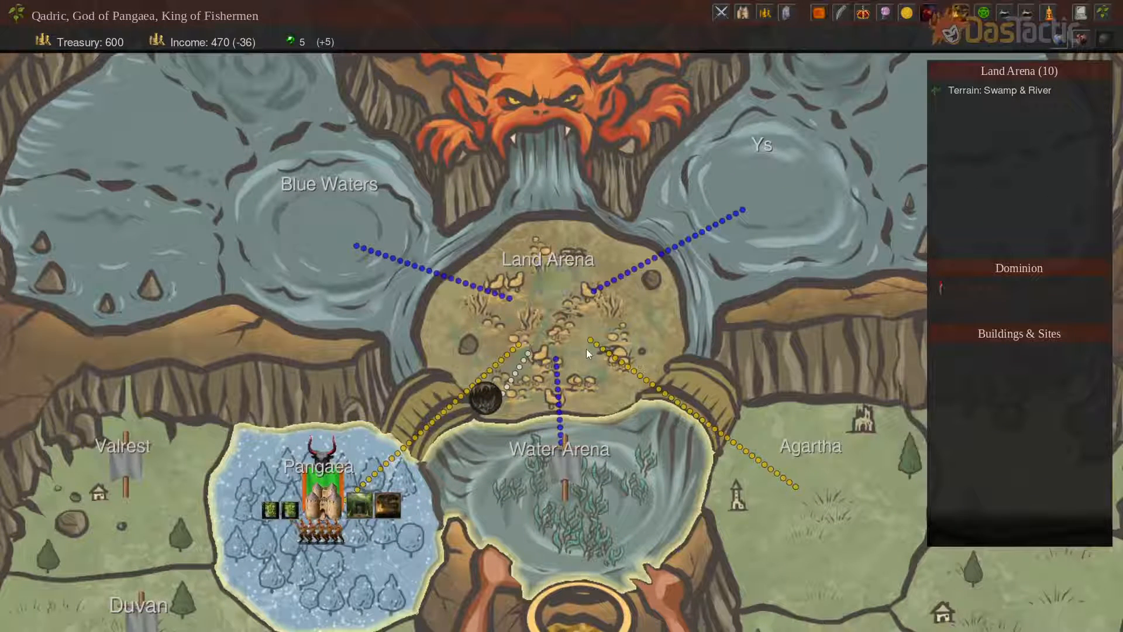
{"action": "left_click", "coordinate": [783, 486]}
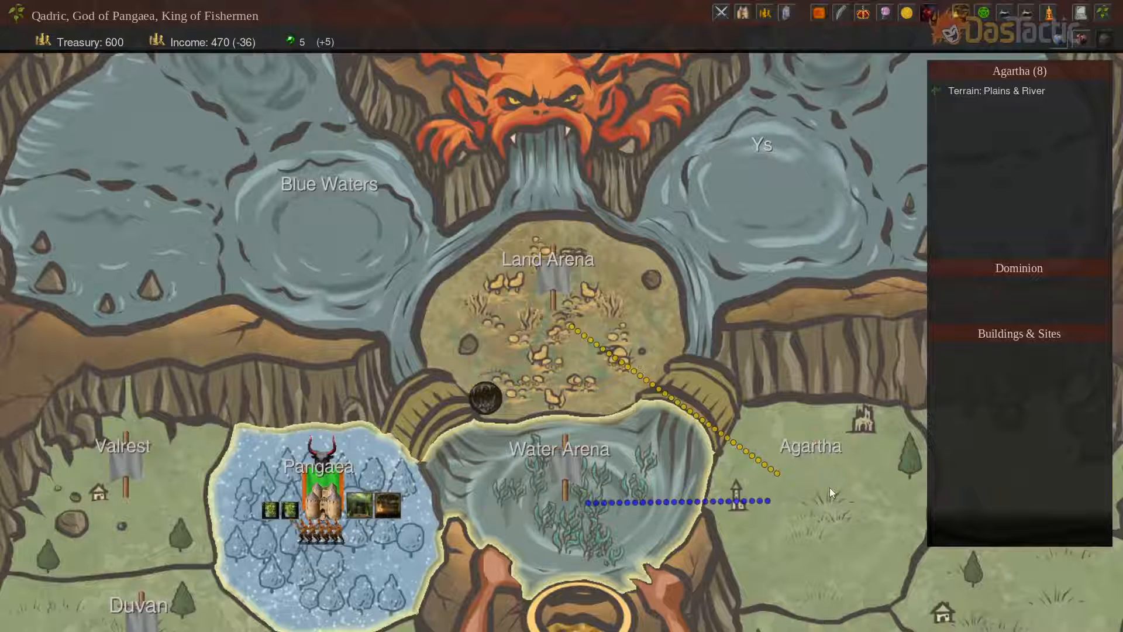
Follow the Land Arena's gate to The Halls cave province, inspect it and return through the gate
{"action": "left_click_drag", "start_coordinate": [554, 448], "coordinate": [624, 350]}
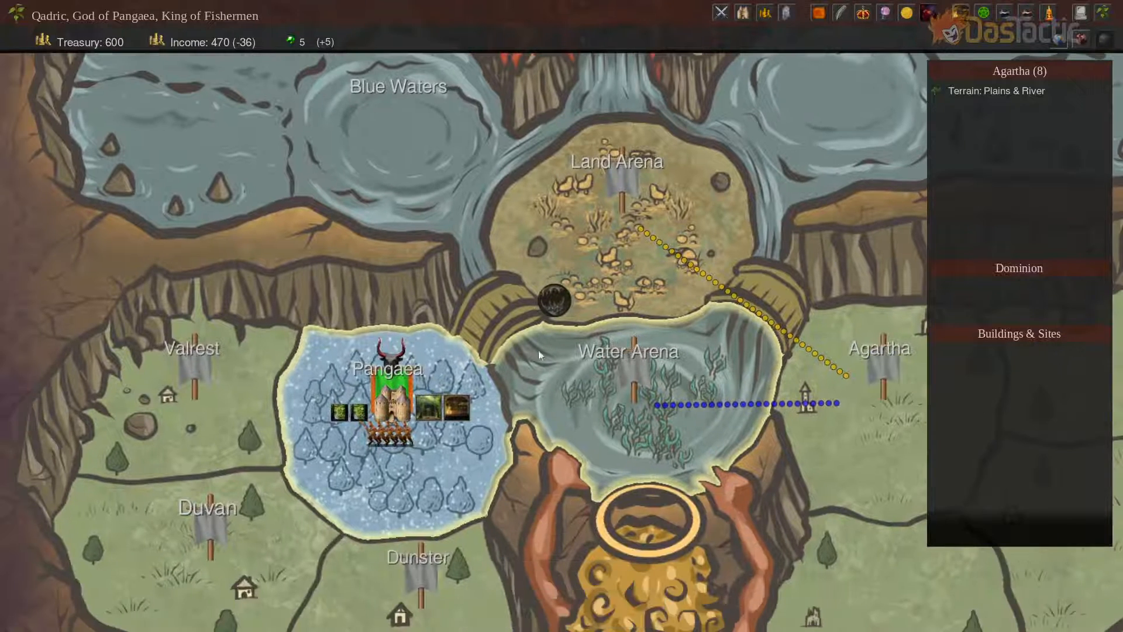
{"action": "left_click", "coordinate": [559, 308]}
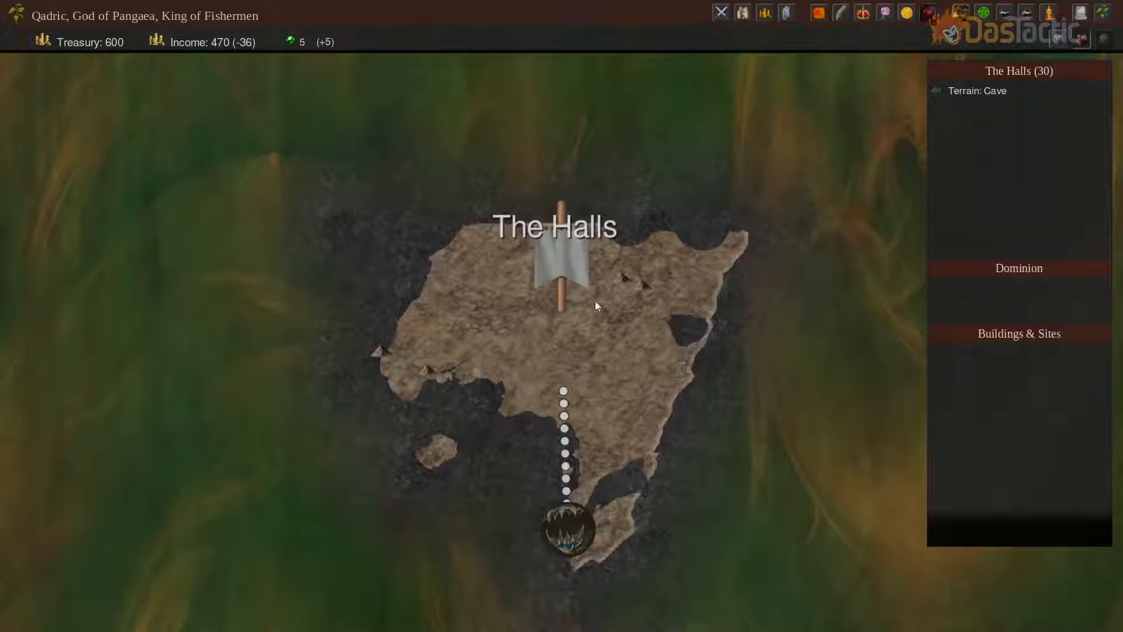
{"action": "scroll", "coordinate": [602, 375], "scroll_direction": "down", "scroll_amount": 5}
{"action": "scroll", "coordinate": [581, 360], "scroll_direction": "up", "scroll_amount": 1}
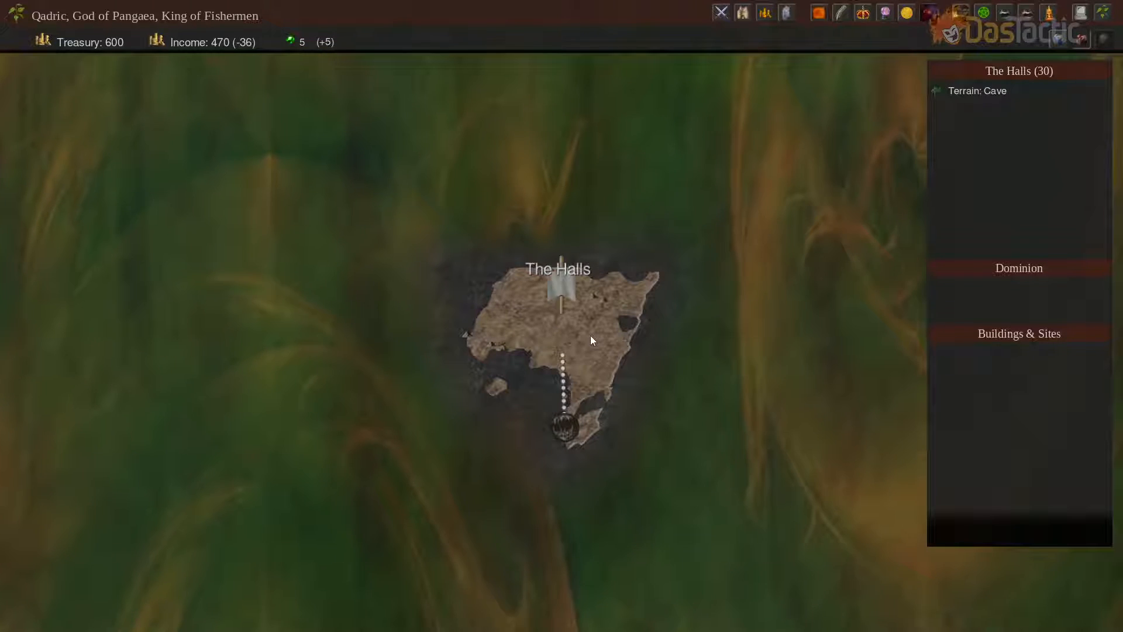
{"action": "left_click", "coordinate": [567, 426]}
{"action": "scroll", "coordinate": [583, 353], "scroll_direction": "down", "scroll_amount": 3}
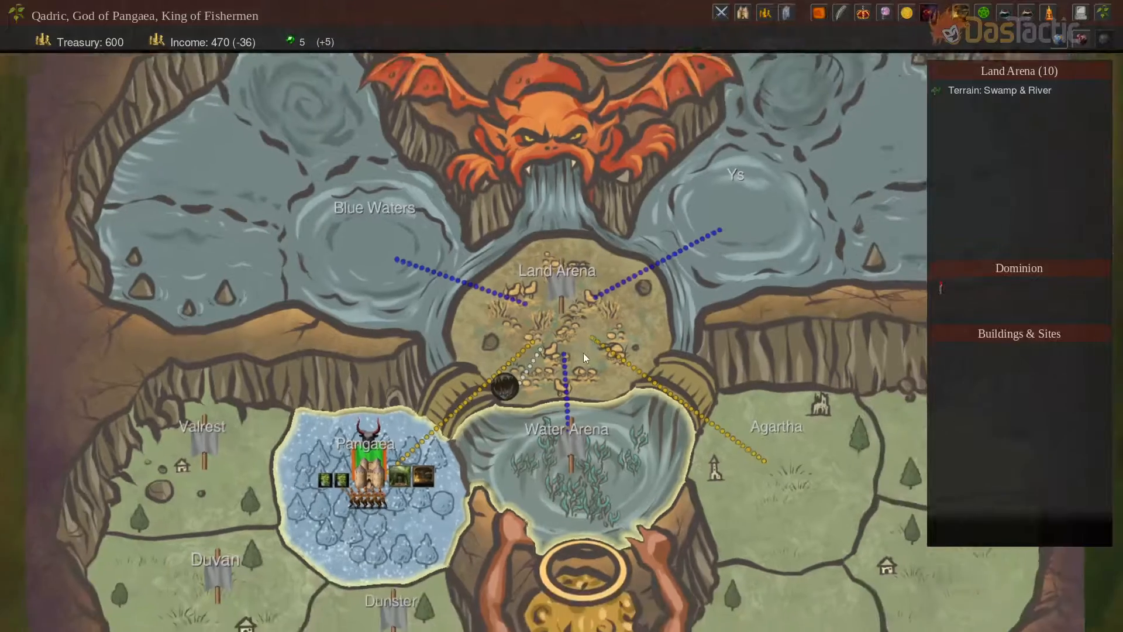
View the entire Arena map and quit the test game without saving
{"action": "scroll", "coordinate": [584, 352], "scroll_direction": "down", "scroll_amount": 3}
{"action": "scroll", "coordinate": [616, 363], "scroll_direction": "up", "scroll_amount": 2}
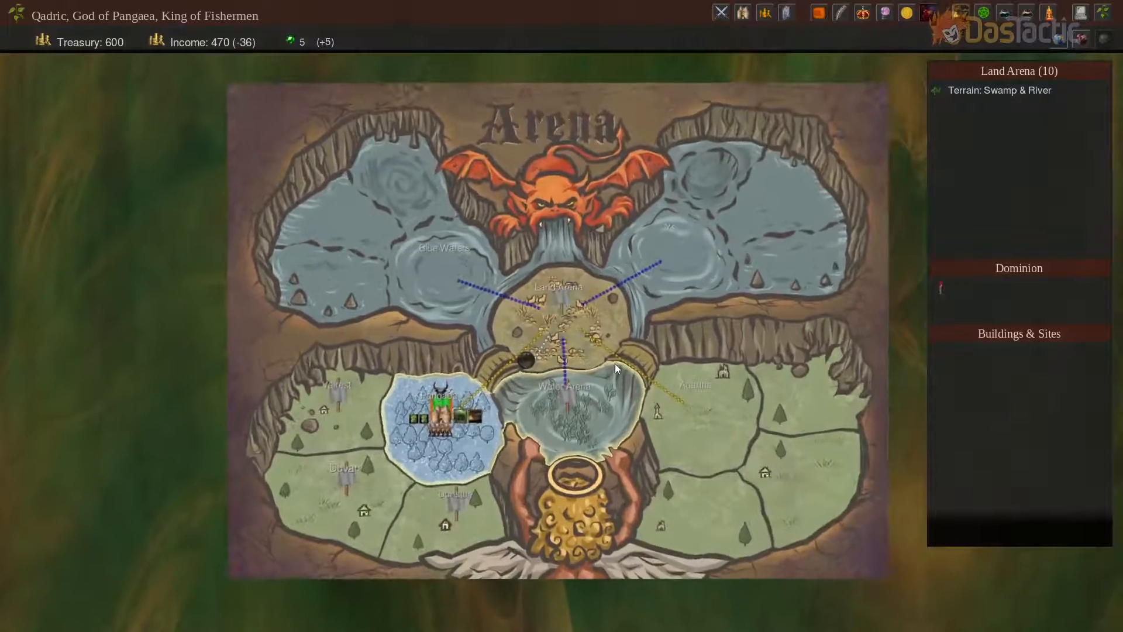
{"action": "left_click_drag", "start_coordinate": [588, 382], "coordinate": [571, 394]}
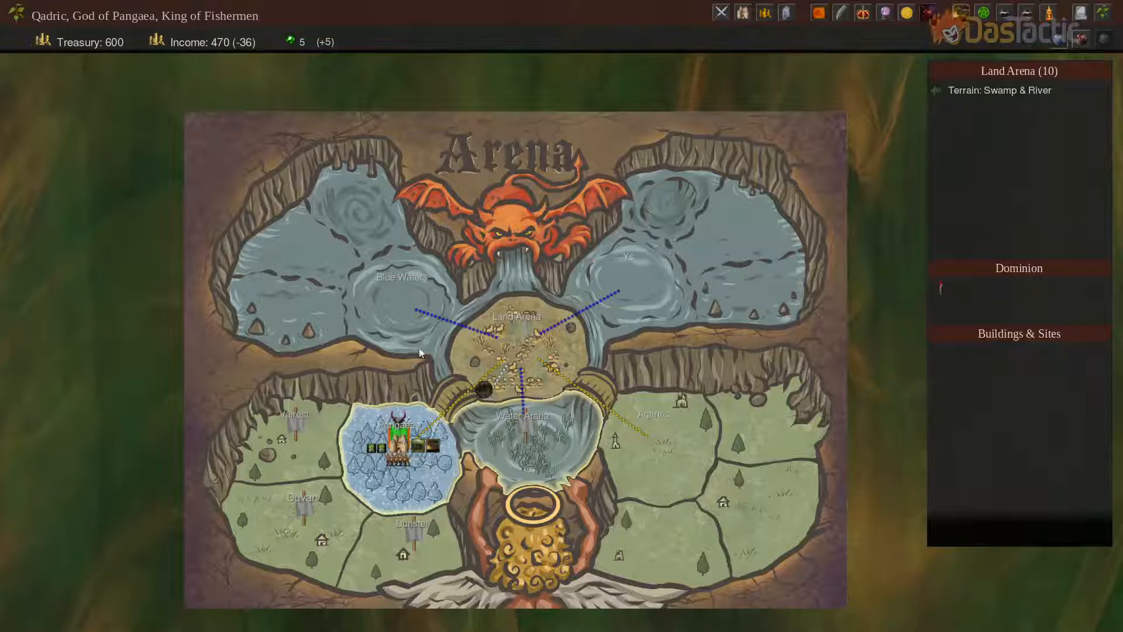
{"action": "key", "text": "Escape"}
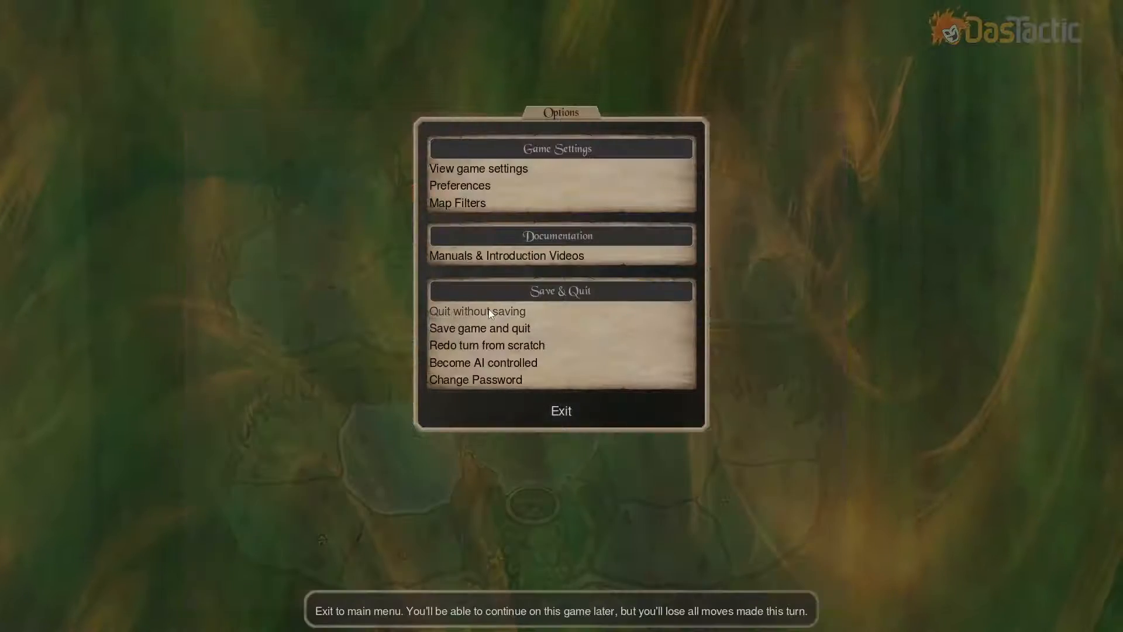
{"action": "left_click", "coordinate": [489, 310]}
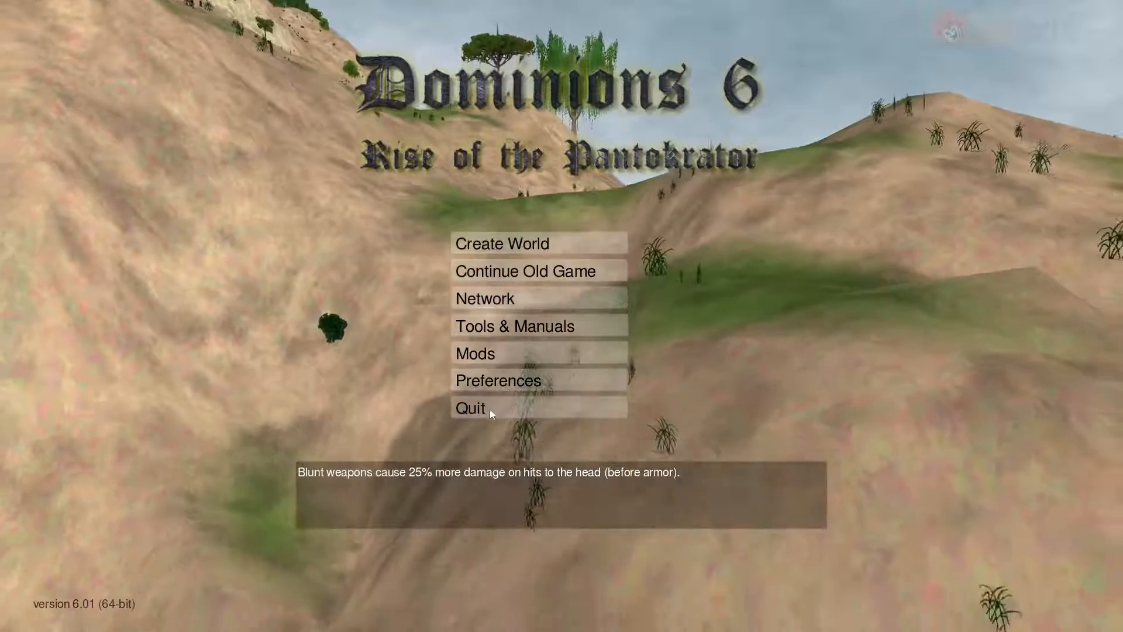
Switch to the Test map folder in File Explorer and open Test.map with Sublime Text
{"action": "key", "text": "alt+Tab"}
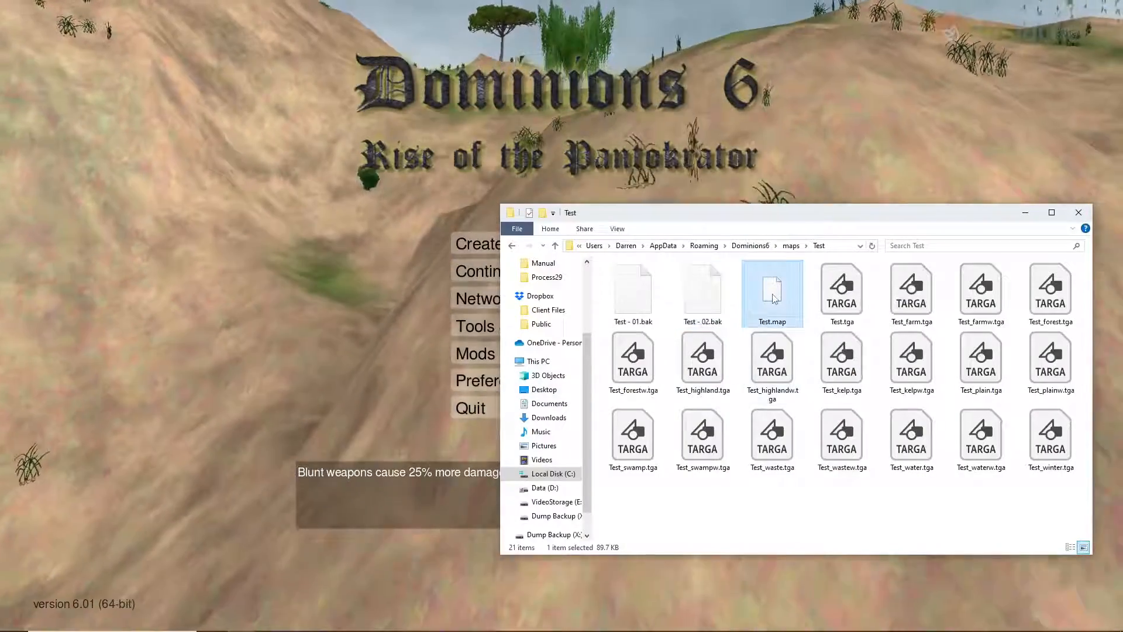
{"action": "right_click", "coordinate": [774, 297]}
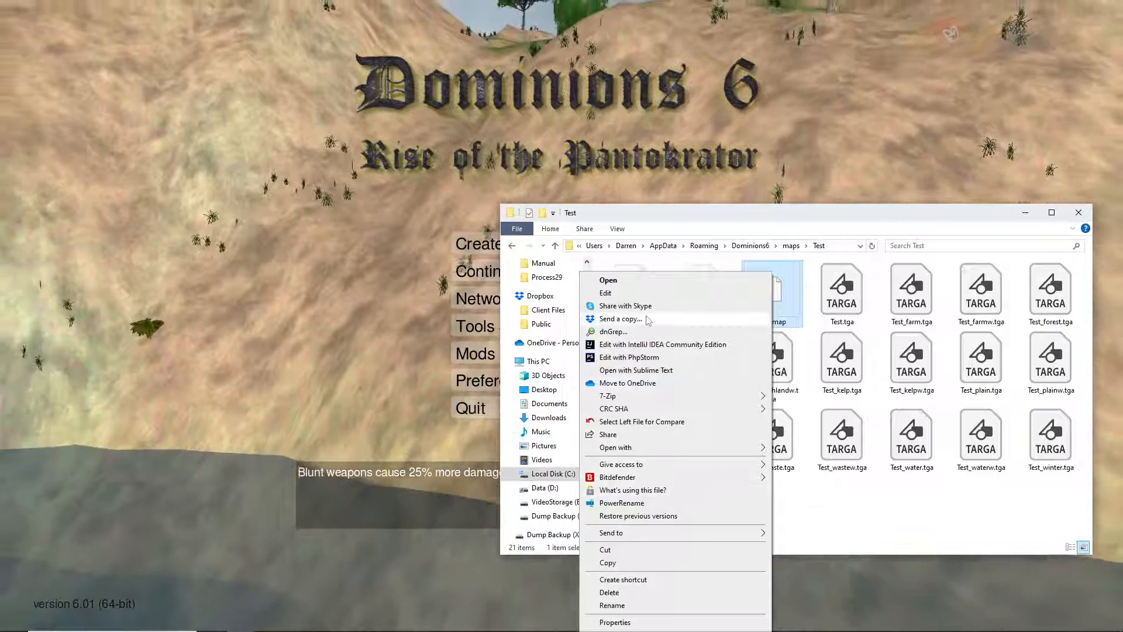
{"action": "left_click", "coordinate": [644, 370]}
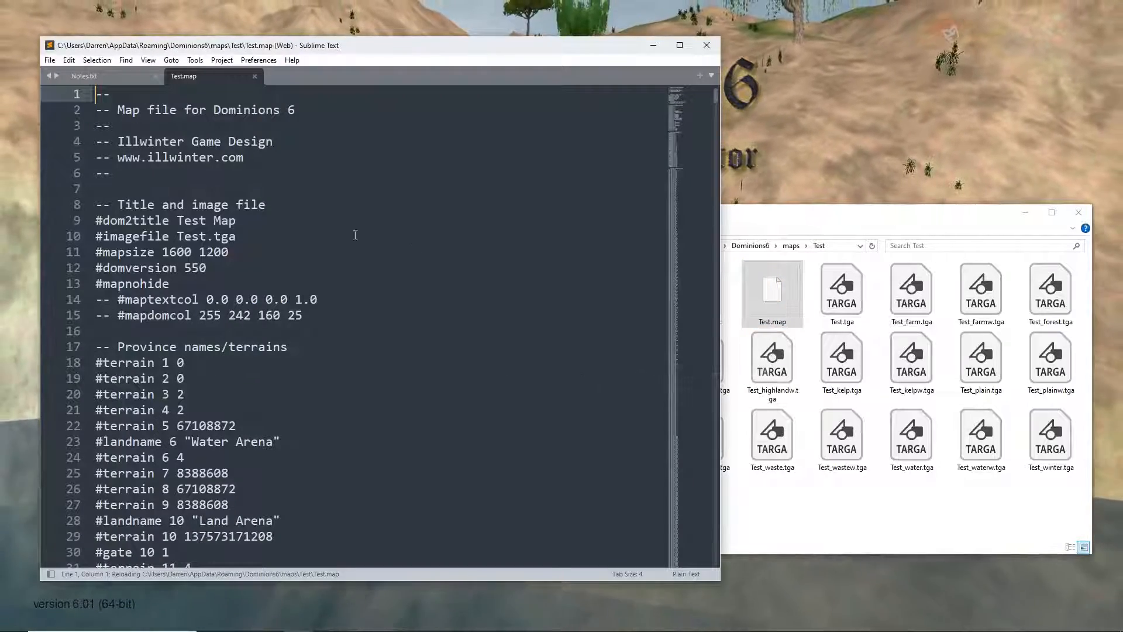
Examine the header, province terrain, gate, neighbour and border entries in Test.map, returning to the start of the file
{"action": "scroll", "coordinate": [391, 256], "scroll_direction": "down", "scroll_amount": 2}
{"action": "scroll", "coordinate": [391, 256], "scroll_direction": "down", "scroll_amount": 2}
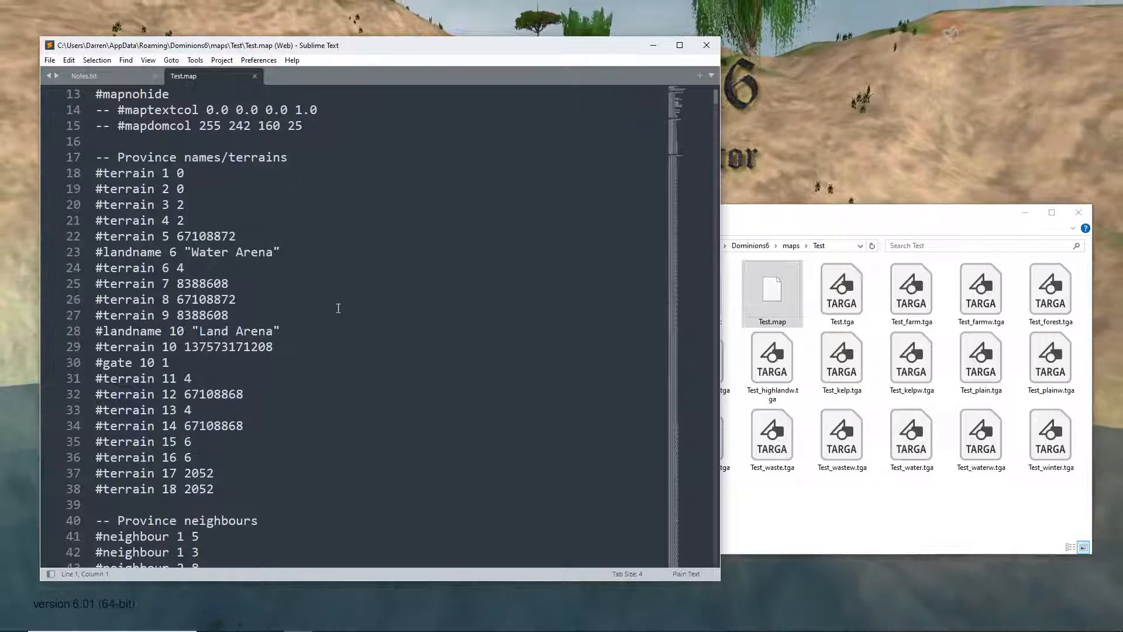
{"action": "scroll", "coordinate": [338, 308], "scroll_direction": "down", "scroll_amount": 2}
{"action": "scroll", "coordinate": [338, 308], "scroll_direction": "down", "scroll_amount": 9}
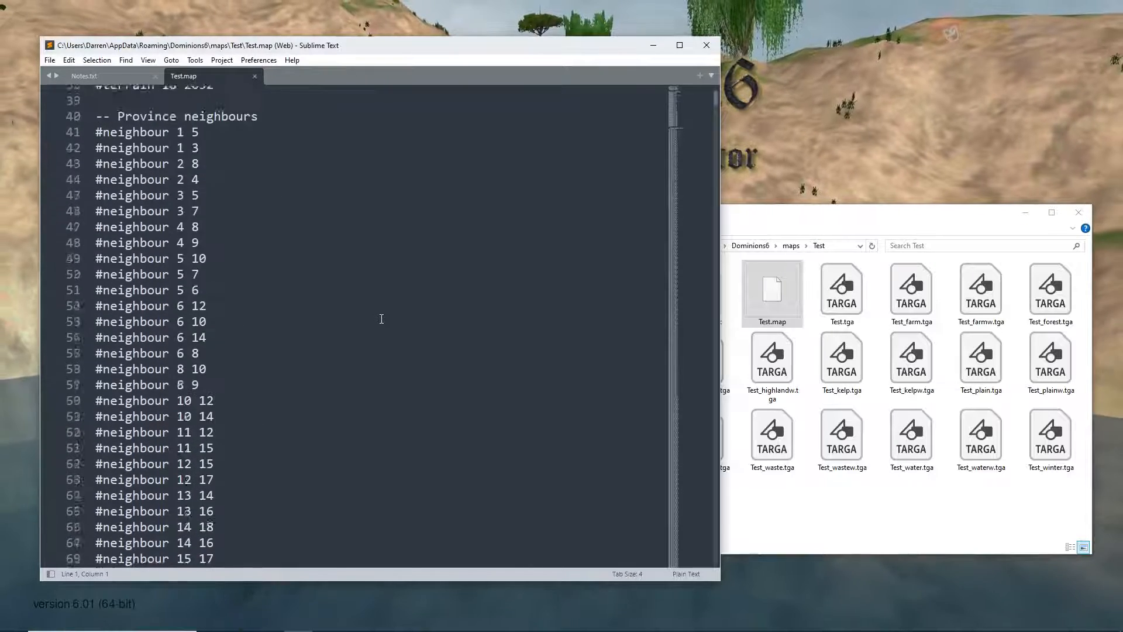
{"action": "scroll", "coordinate": [290, 294], "scroll_direction": "up", "scroll_amount": 3}
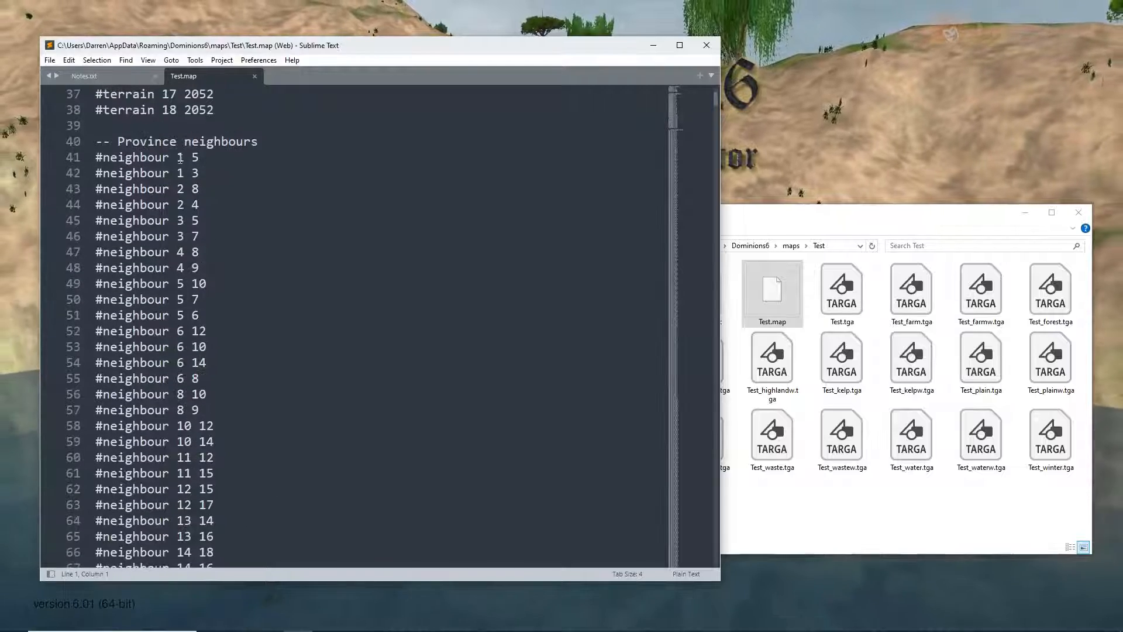
{"action": "scroll", "coordinate": [341, 344], "scroll_direction": "down", "scroll_amount": 3}
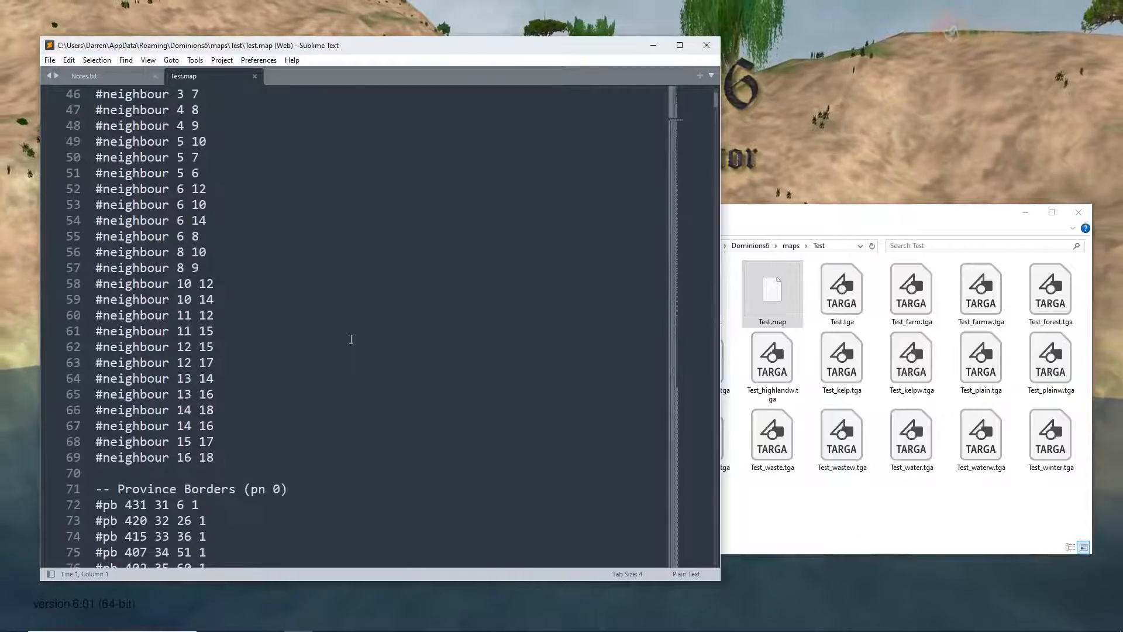
{"action": "scroll", "coordinate": [375, 336], "scroll_direction": "down", "scroll_amount": 7}
{"action": "scroll", "coordinate": [385, 337], "scroll_direction": "up", "scroll_amount": 12}
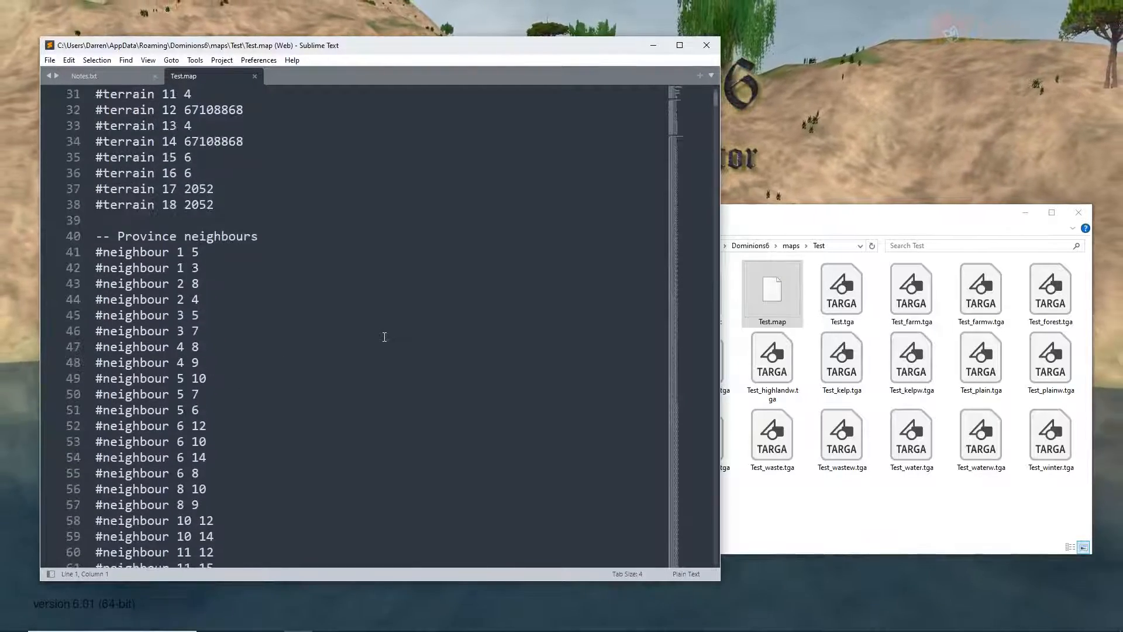
{"action": "scroll", "coordinate": [384, 337], "scroll_direction": "up", "scroll_amount": 4}
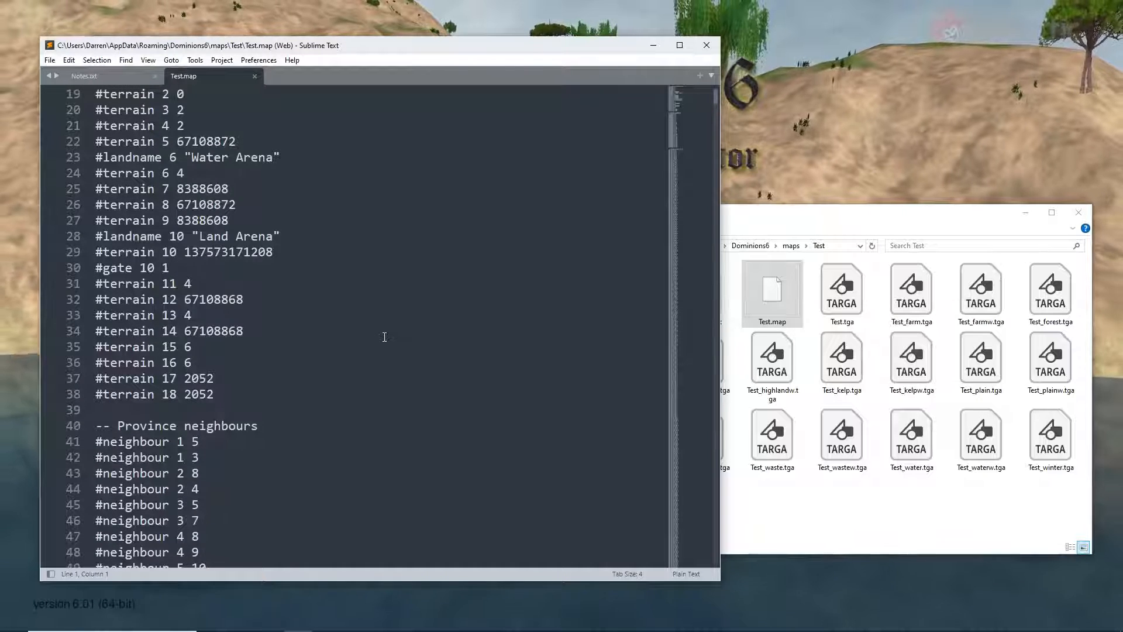
{"action": "scroll", "coordinate": [385, 337], "scroll_direction": "up", "scroll_amount": 5}
{"action": "scroll", "coordinate": [384, 337], "scroll_direction": "up", "scroll_amount": 1}
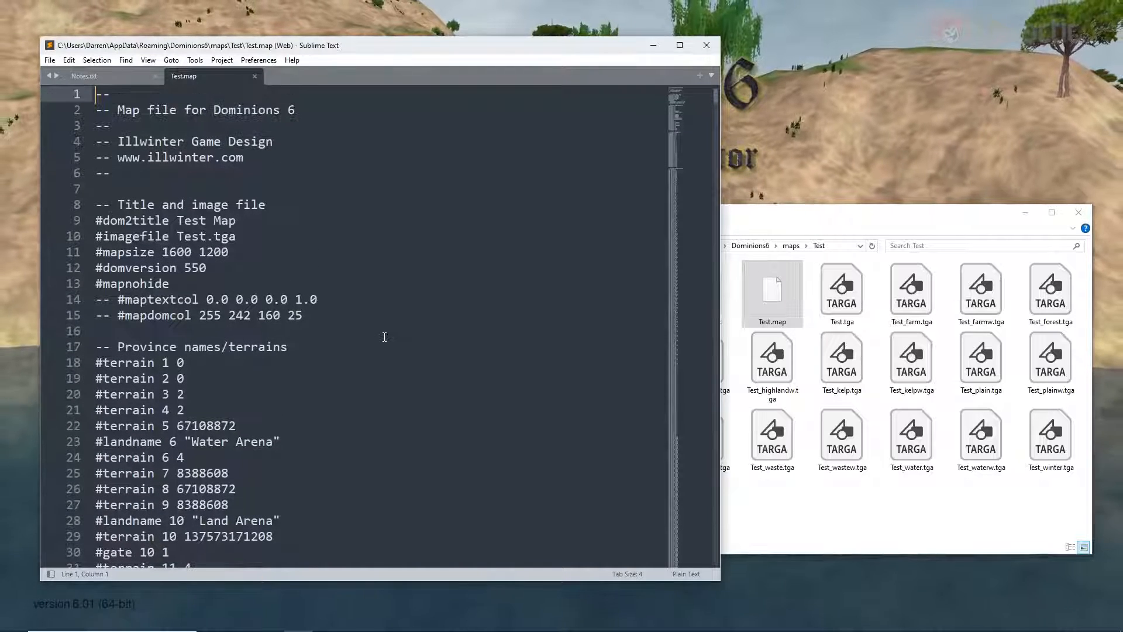